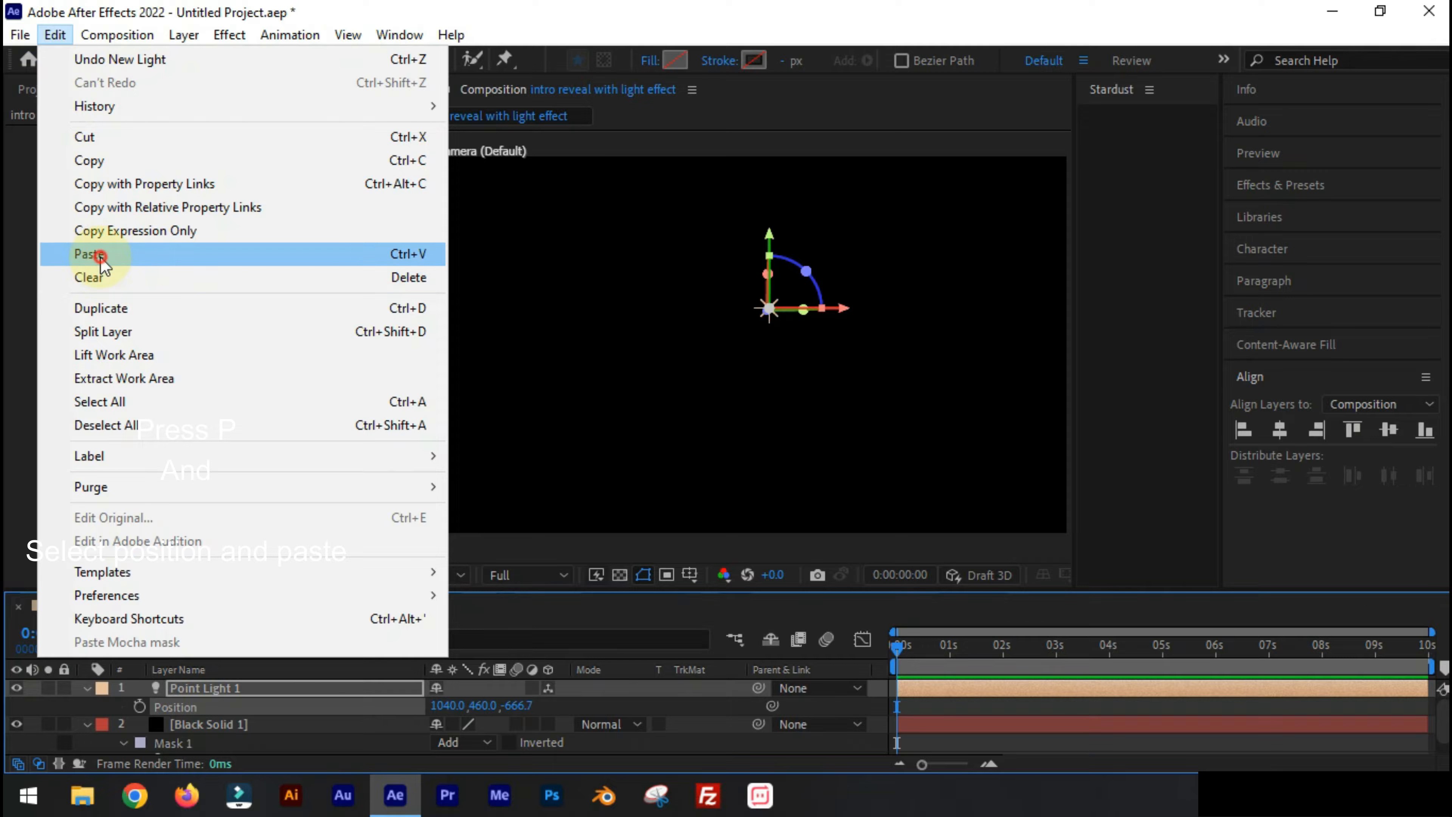
# Paste the copied mask path into Point Light 1's Position and preview the light's motion along it
pyautogui.click(89, 254)
pyautogui.click(86, 724)
pyautogui.click(88, 690)
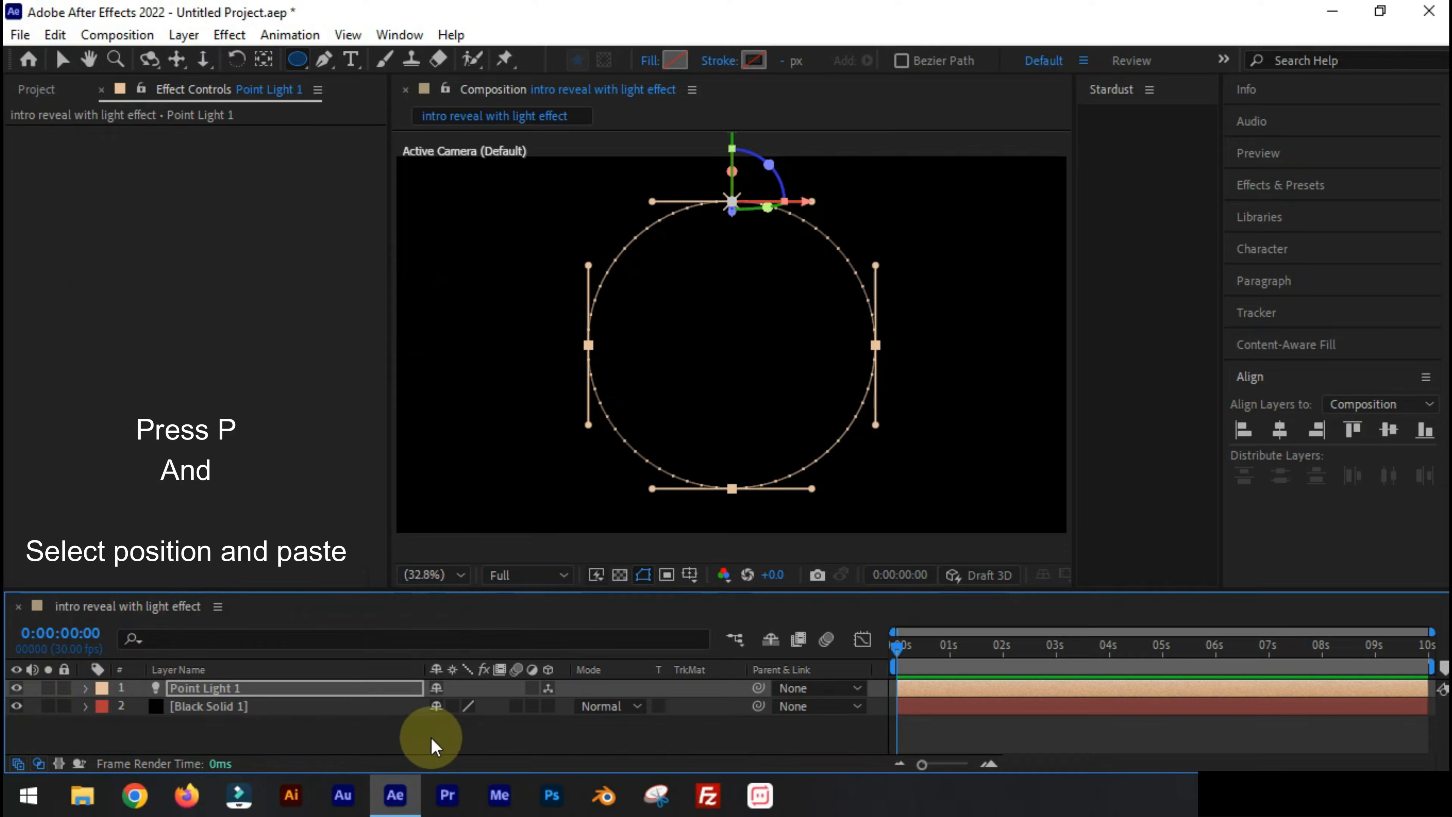
pyautogui.click(204, 689)
pyautogui.press('p')
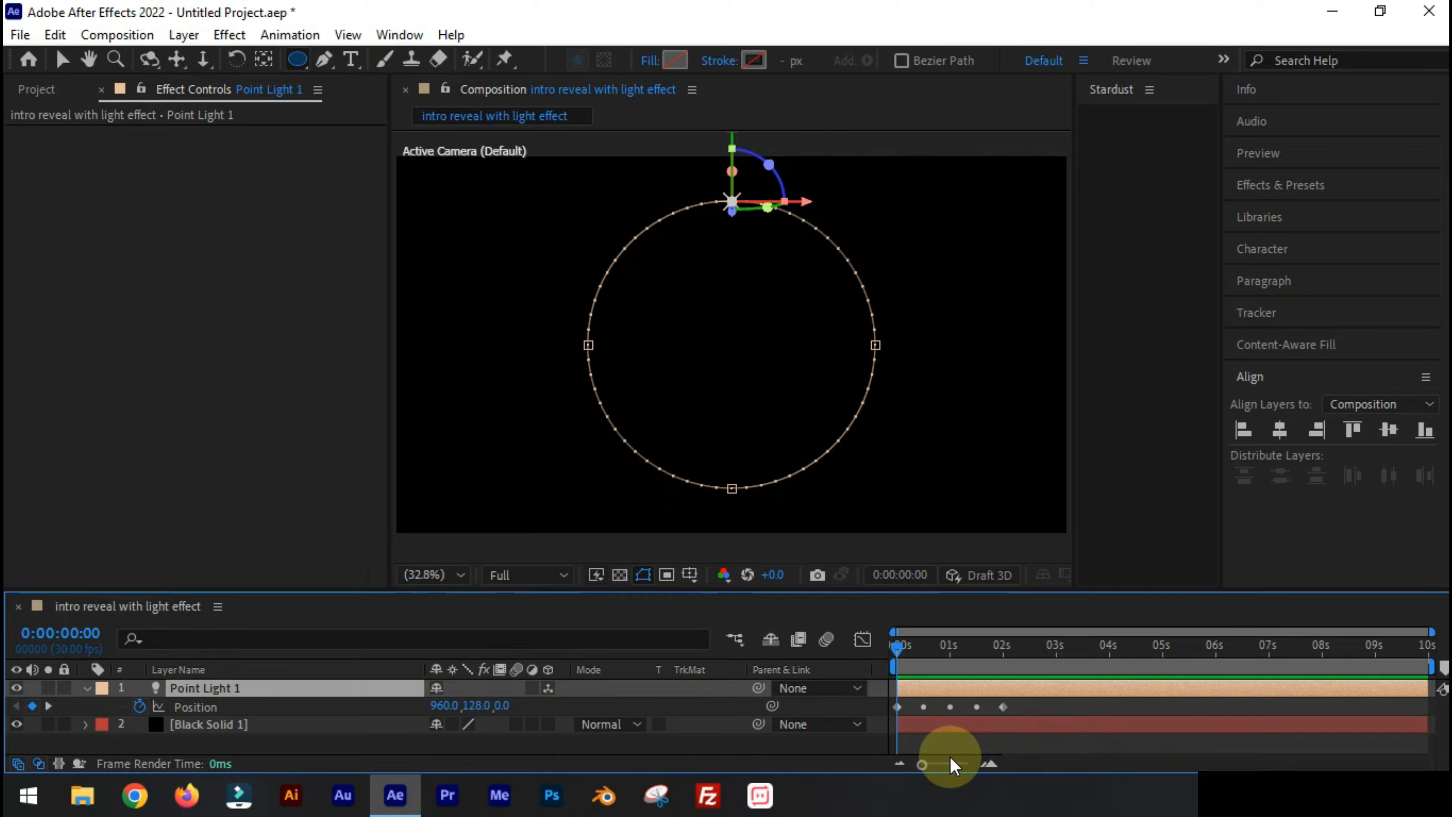
pyautogui.click(692, 743)
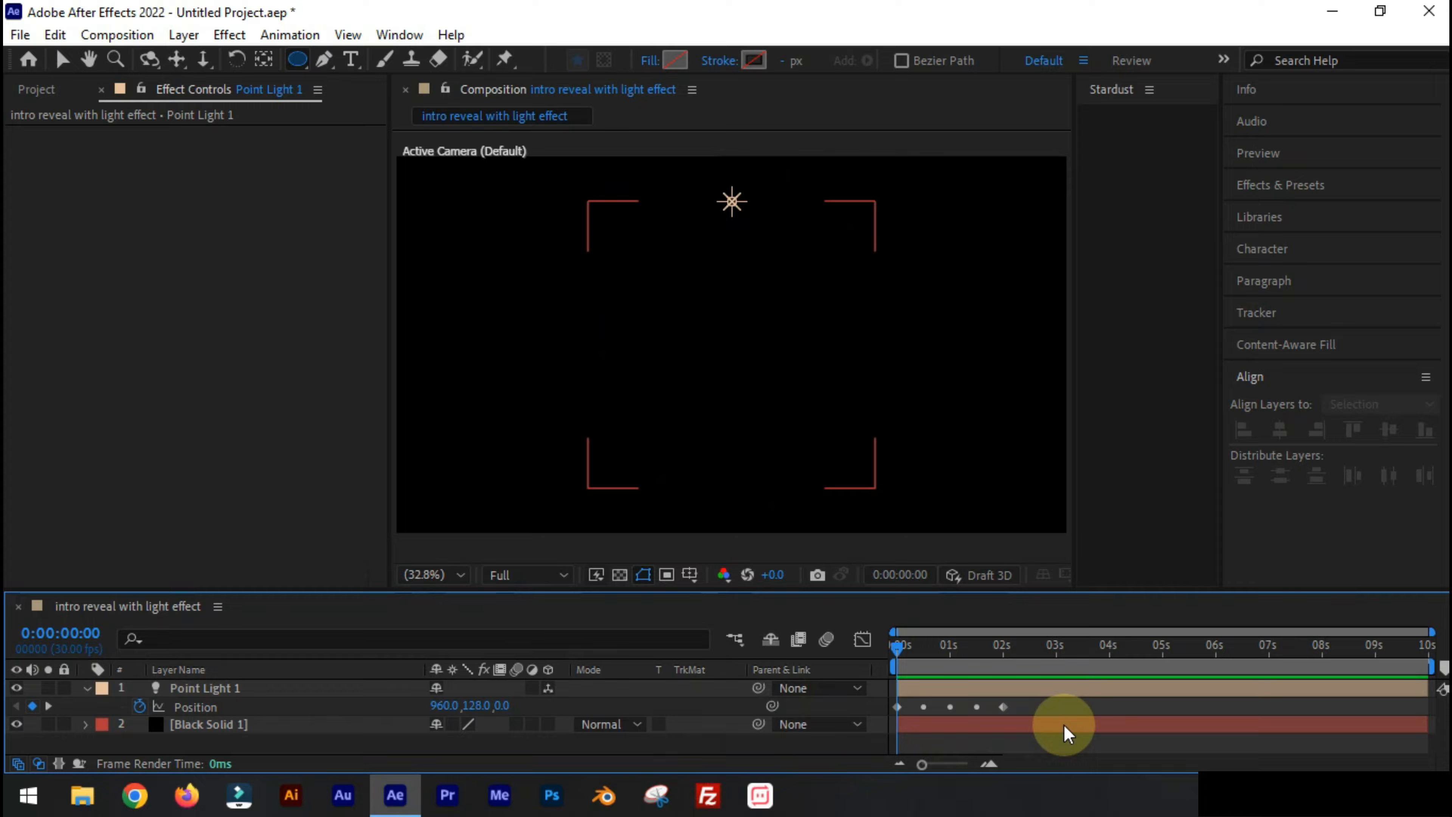
pyautogui.moveTo(897, 653); pyautogui.dragTo(961, 670)
pyautogui.press('space')
pyautogui.click(87, 689)
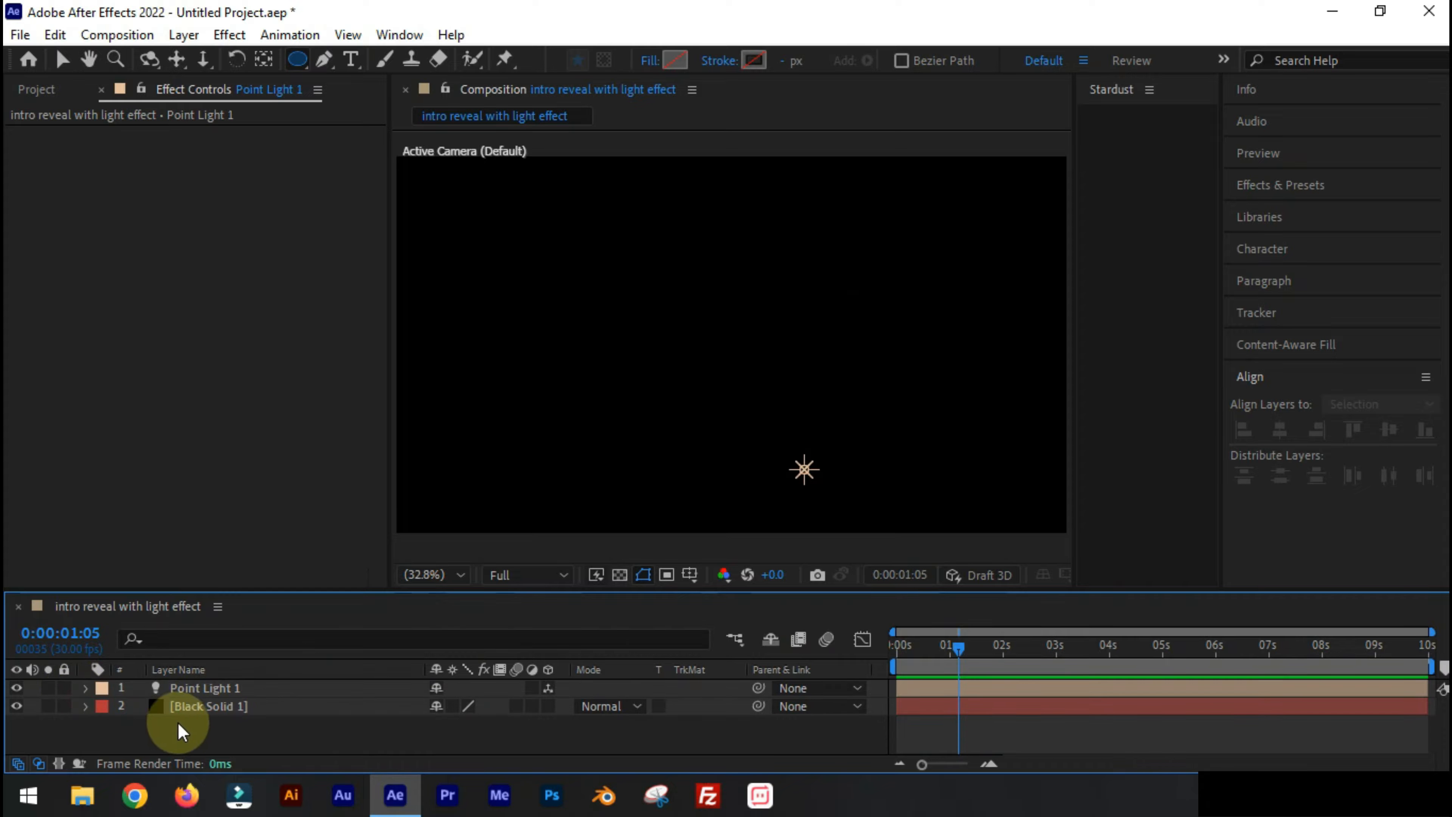
# Create a new black 1920 x 1080 px solid layer named "particles"
pyautogui.click(243, 709)
pyautogui.rightClick(257, 727)
pyautogui.moveTo(486, 467)
pyautogui.click(632, 523)
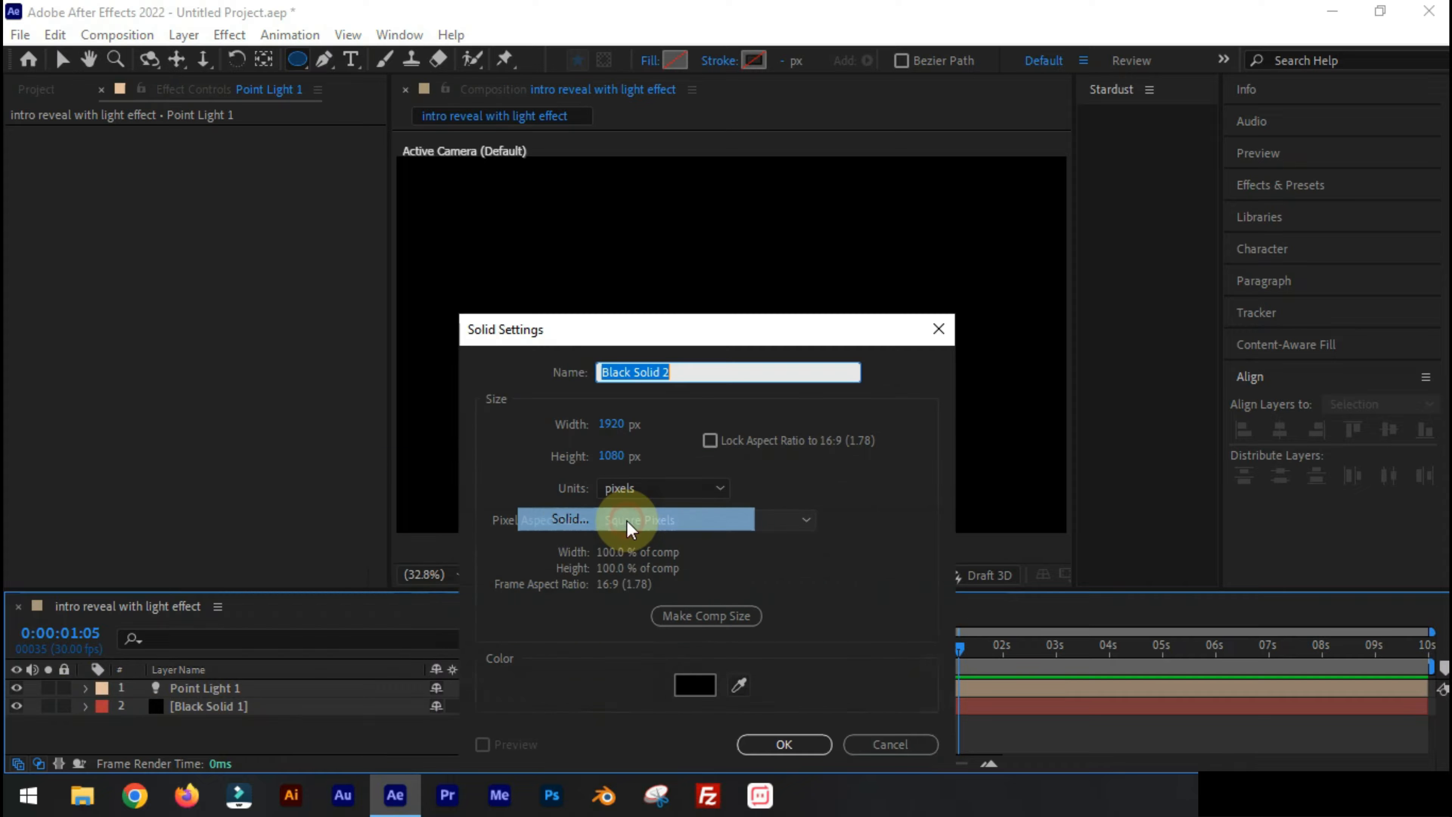
pyautogui.write('particles')
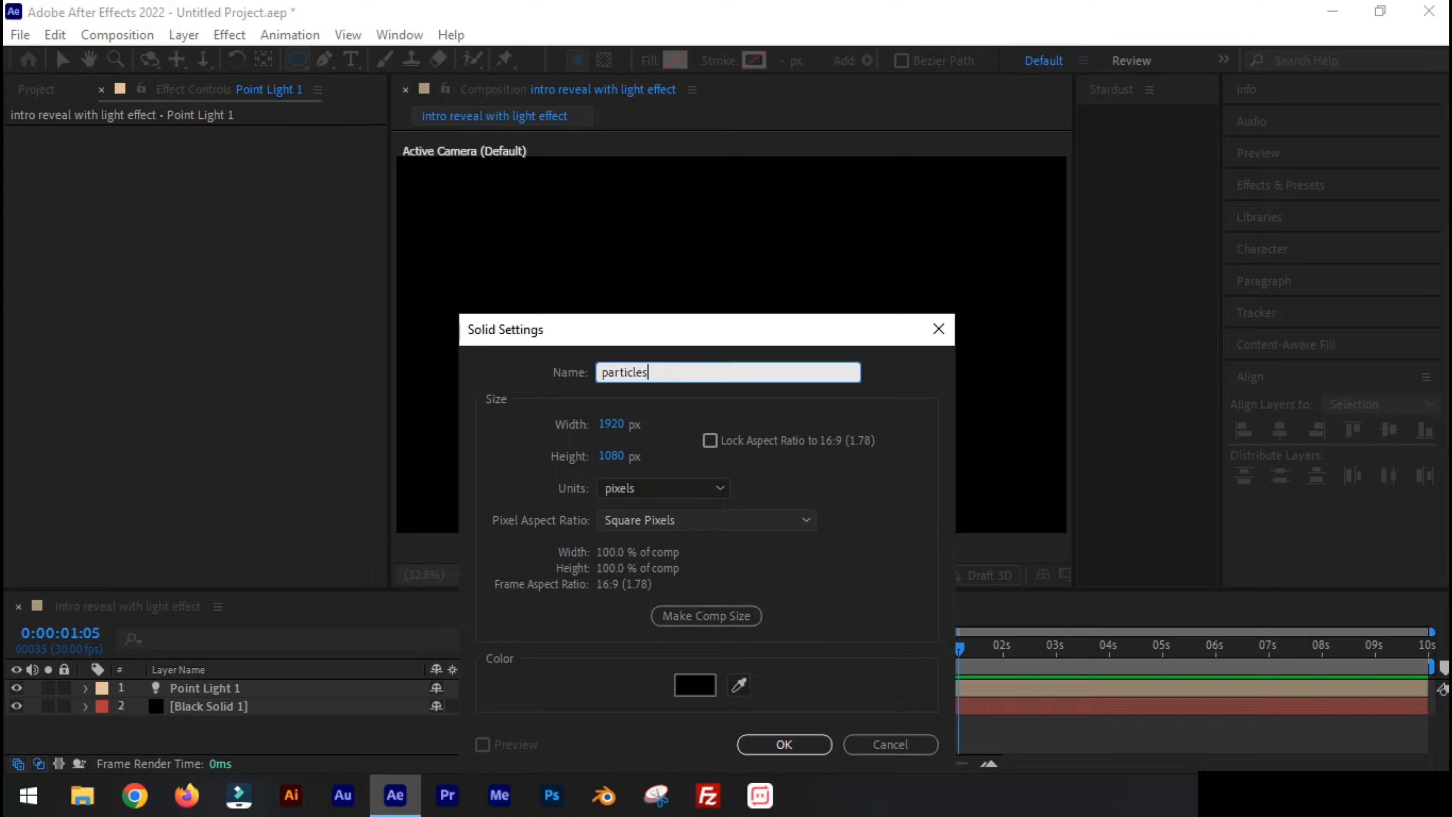
pyautogui.press('Return')
# Apply the RG Trapcode Particular effect to the particles layer
pyautogui.click(229, 34)
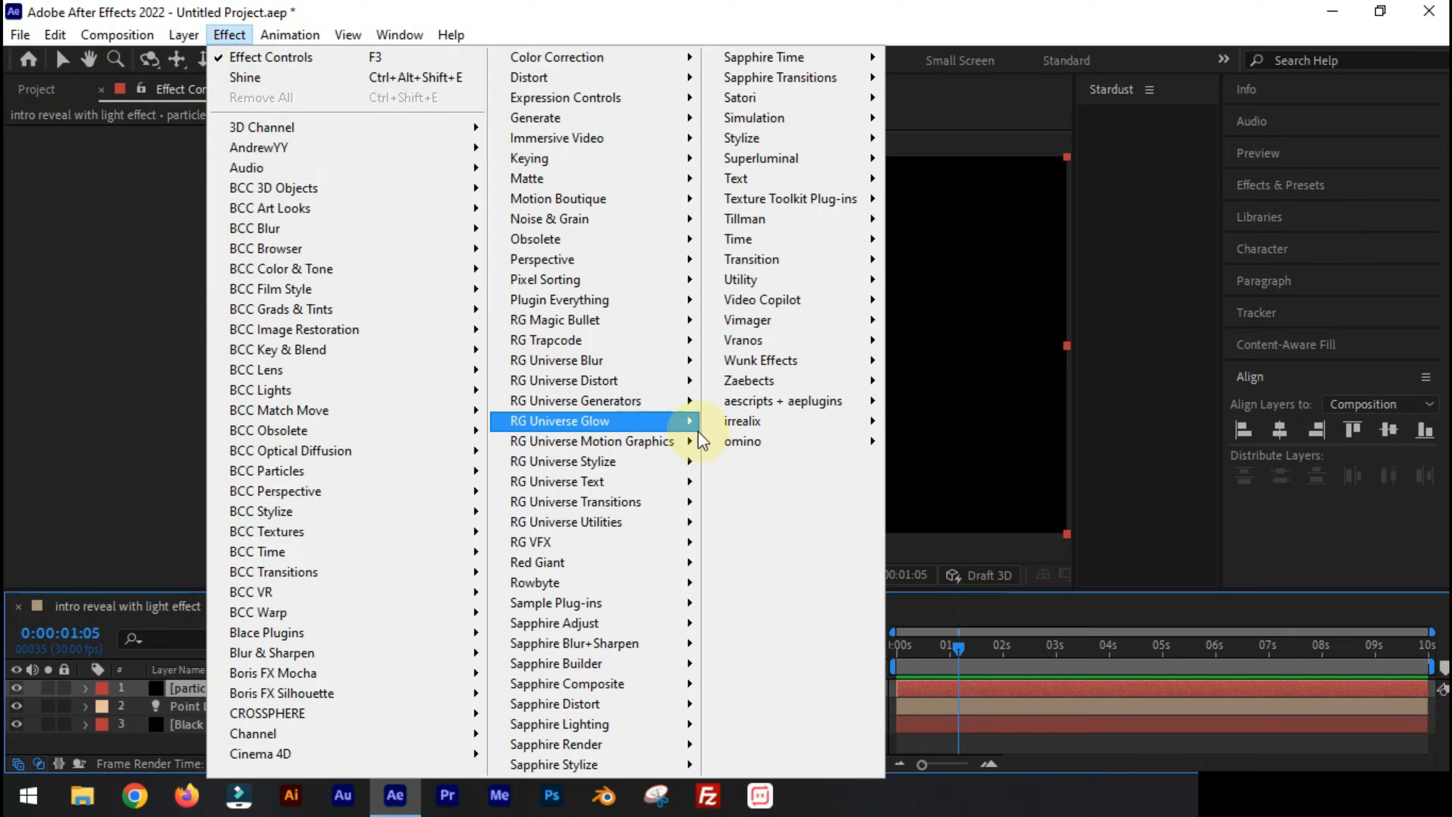
pyautogui.moveTo(674, 339)
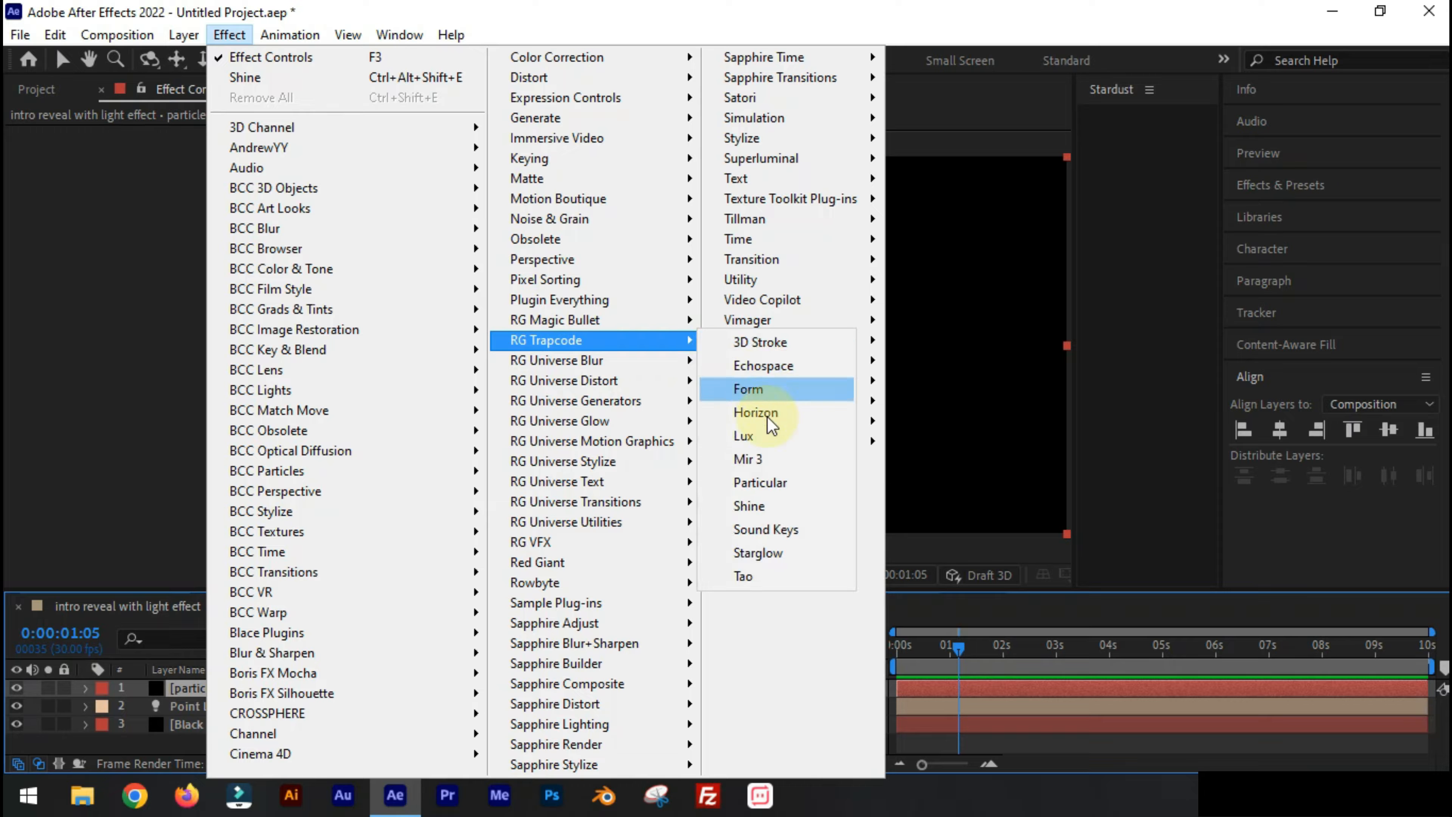
pyautogui.click(757, 483)
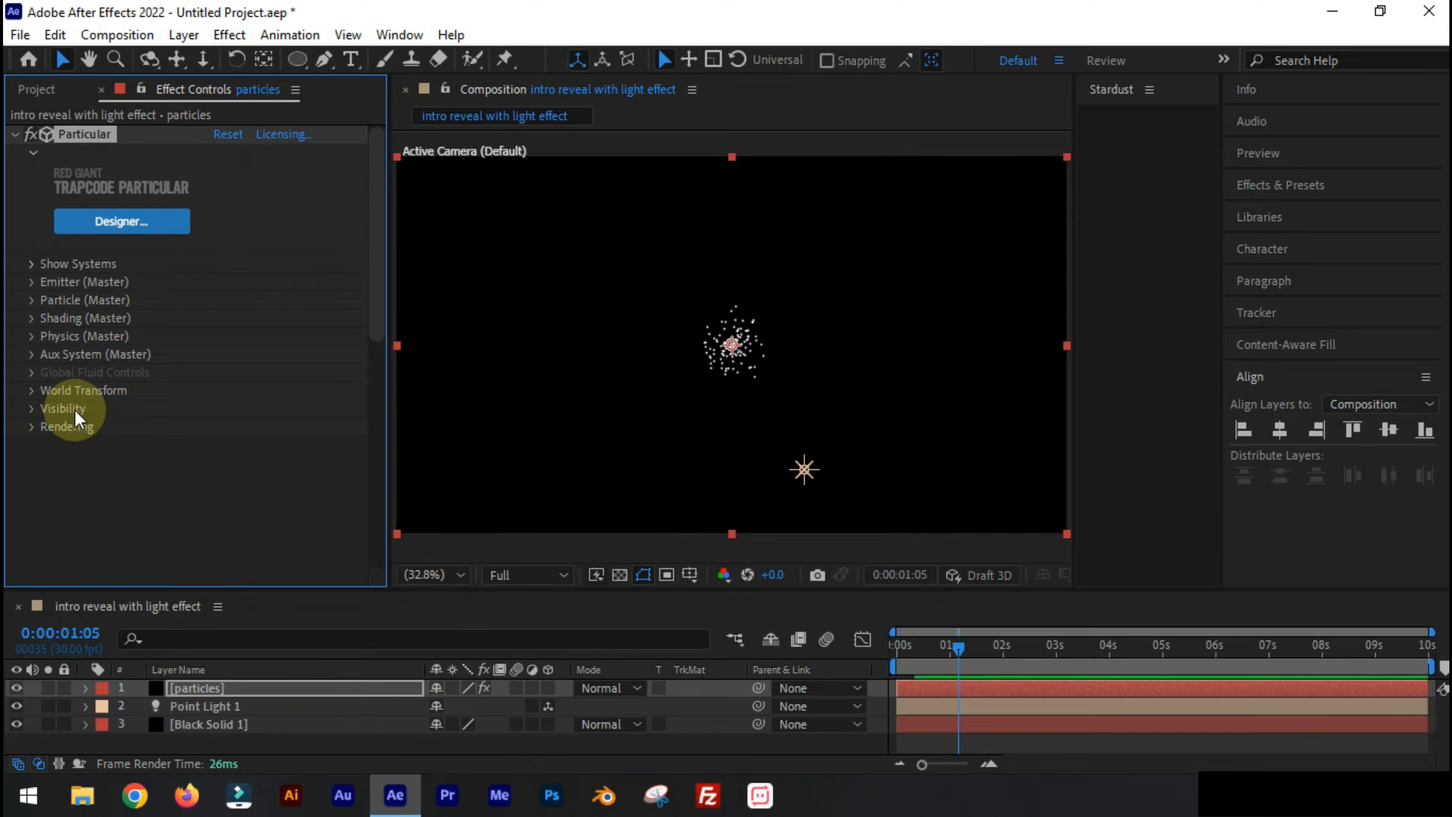
# Set Particular's Emitter Type to Light(s) in the Emitter (Master) settings and dismiss the light naming message
pyautogui.click(31, 281)
pyautogui.click(275, 215)
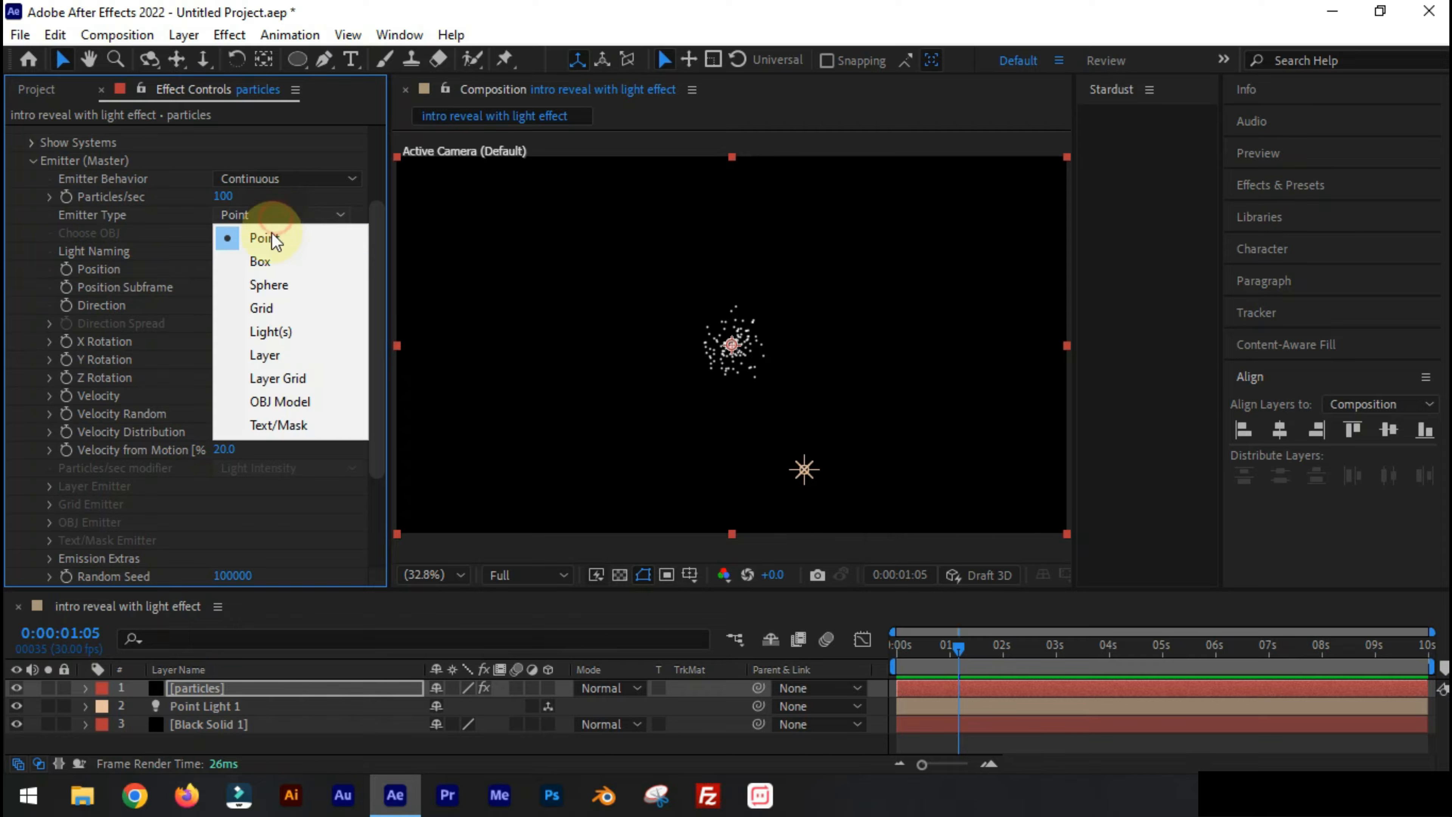
pyautogui.click(273, 335)
pyautogui.click(906, 463)
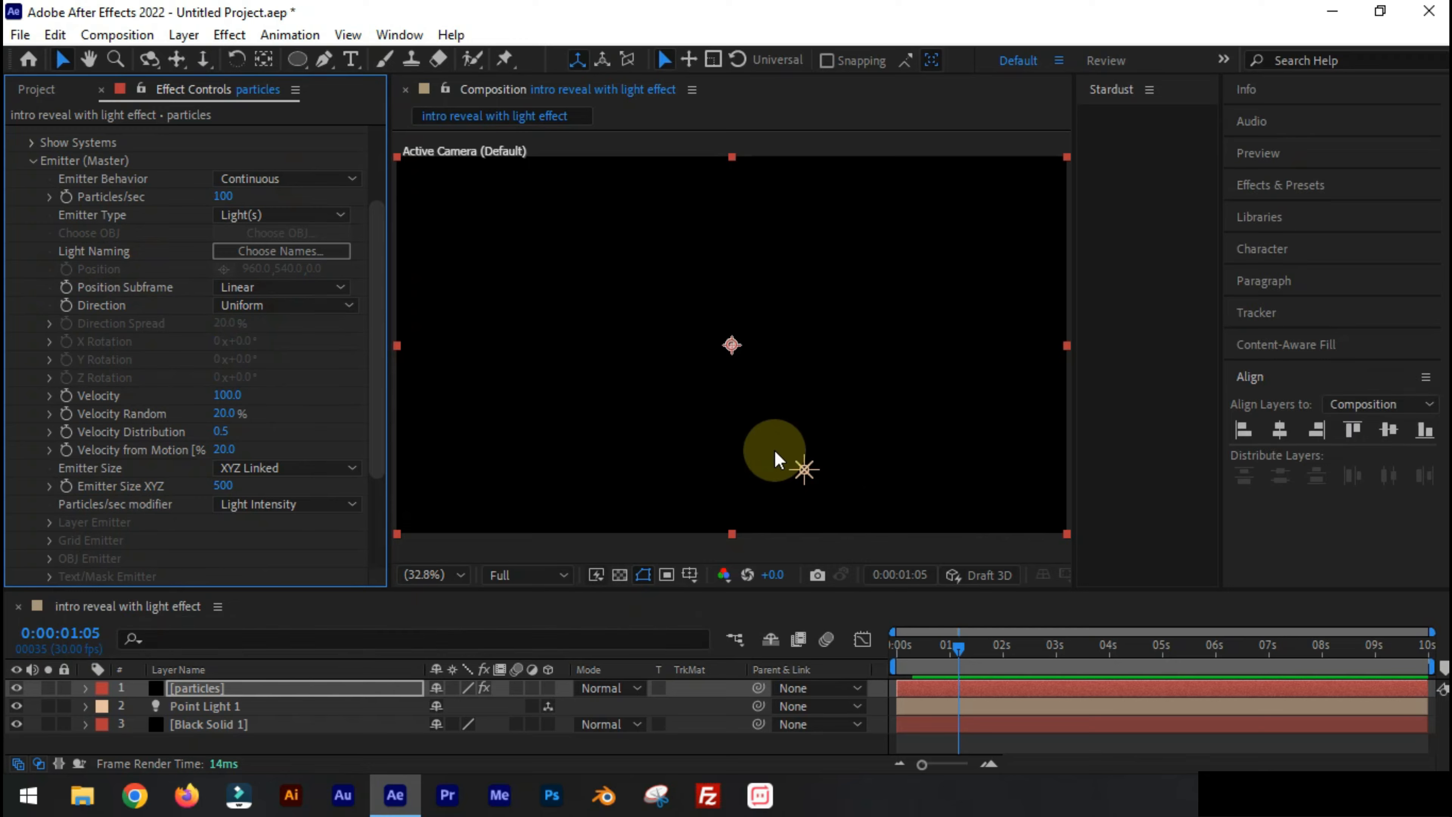
# Rename the Point Light 1 layer as "Emitter"
pyautogui.click(217, 706)
pyautogui.rightClick(216, 706)
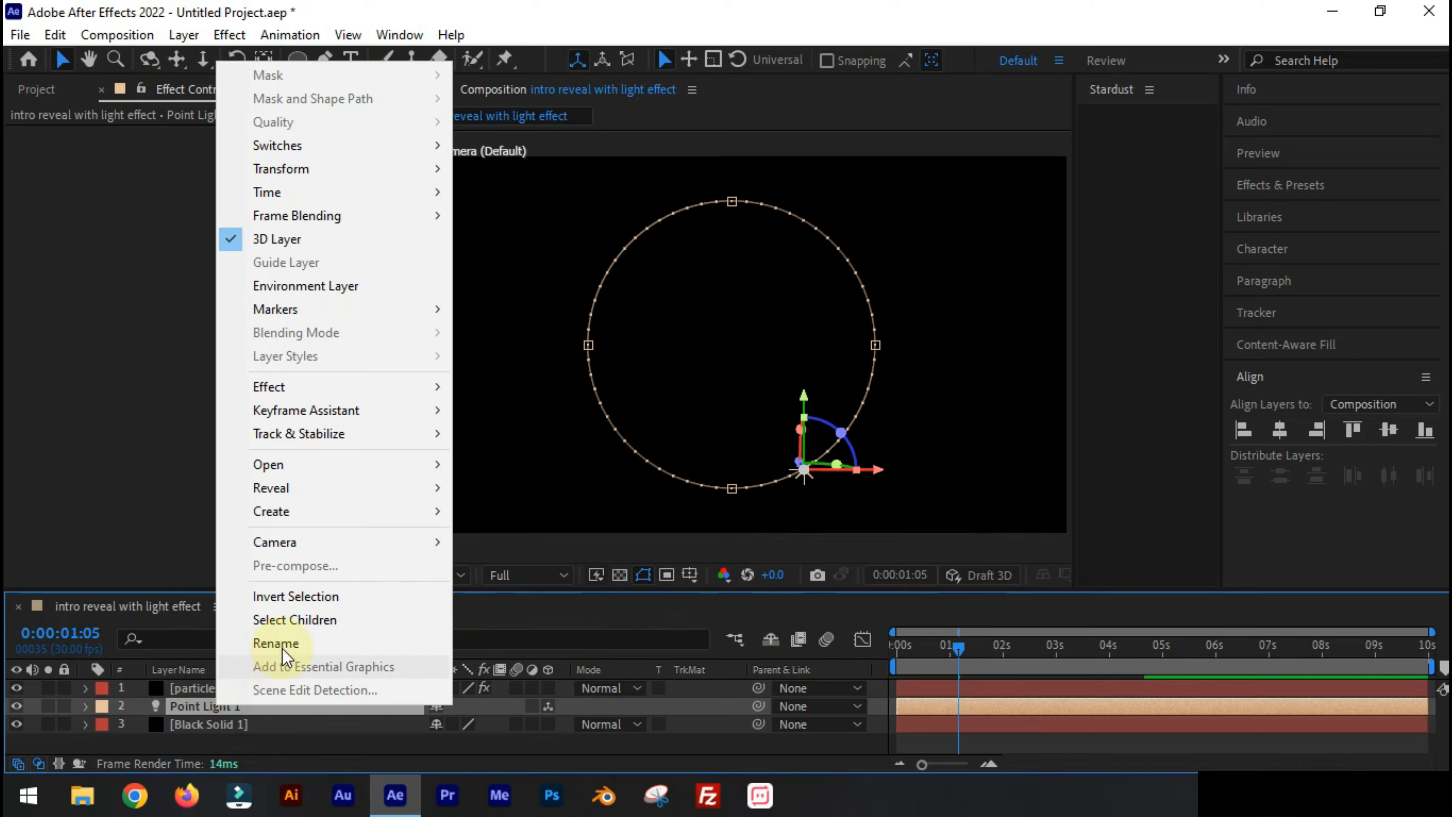
pyautogui.click(282, 650)
pyautogui.write('Emitter')
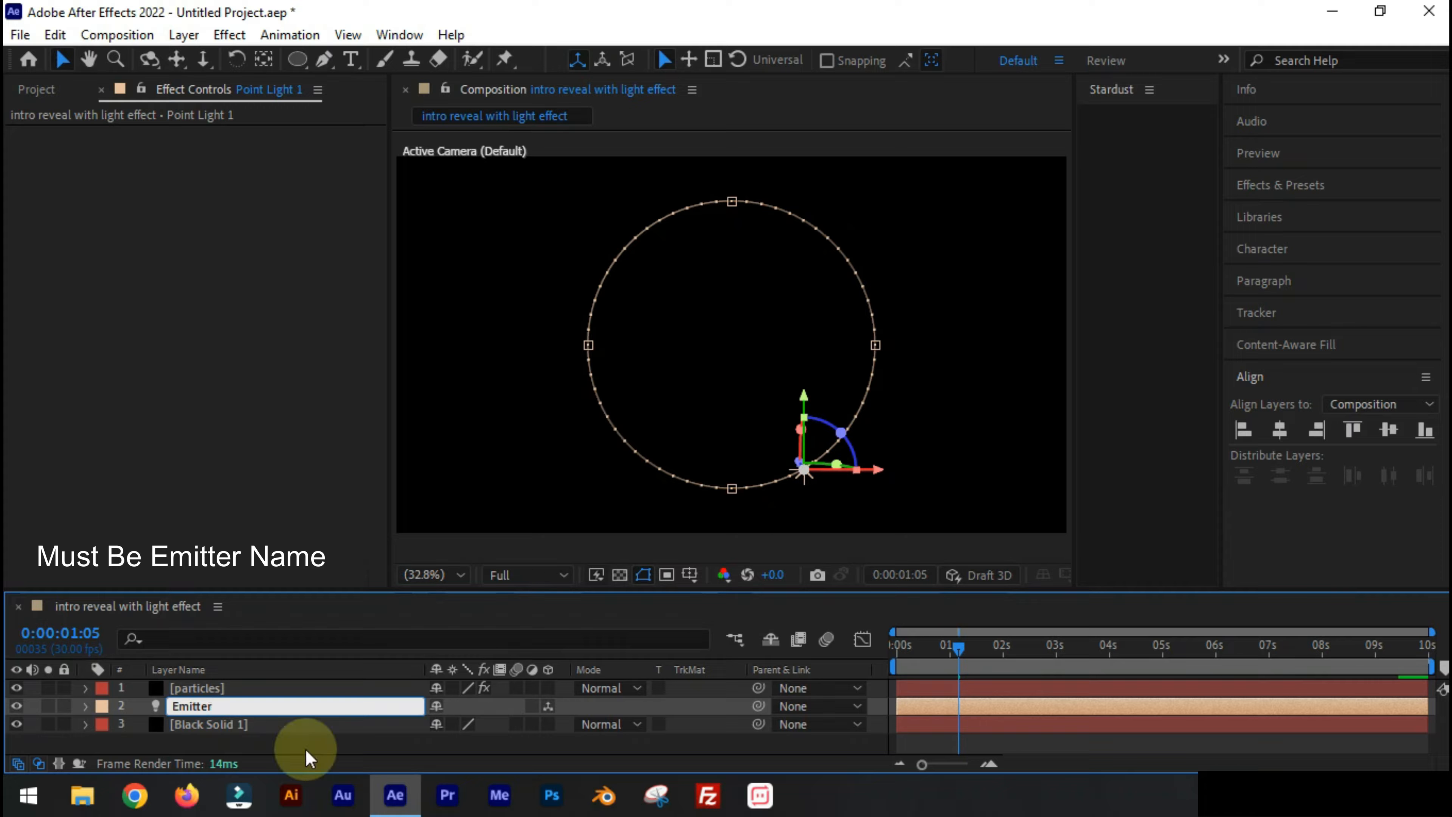
pyautogui.press('Return')
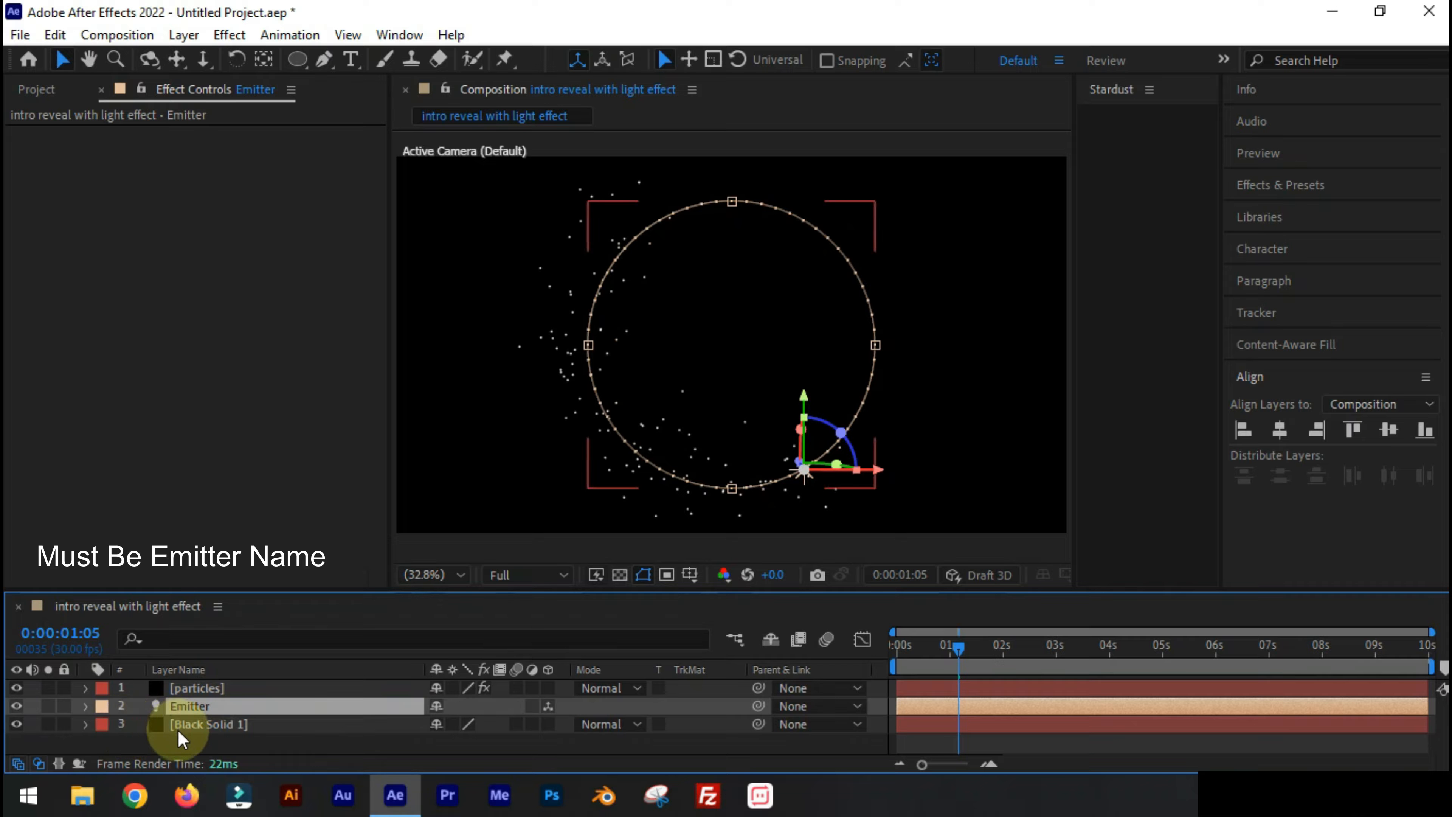
pyautogui.click(180, 727)
# Keyframe Particles/sec on the particles layer at 0:00:01:05 with a value of 3000
pyautogui.click(194, 688)
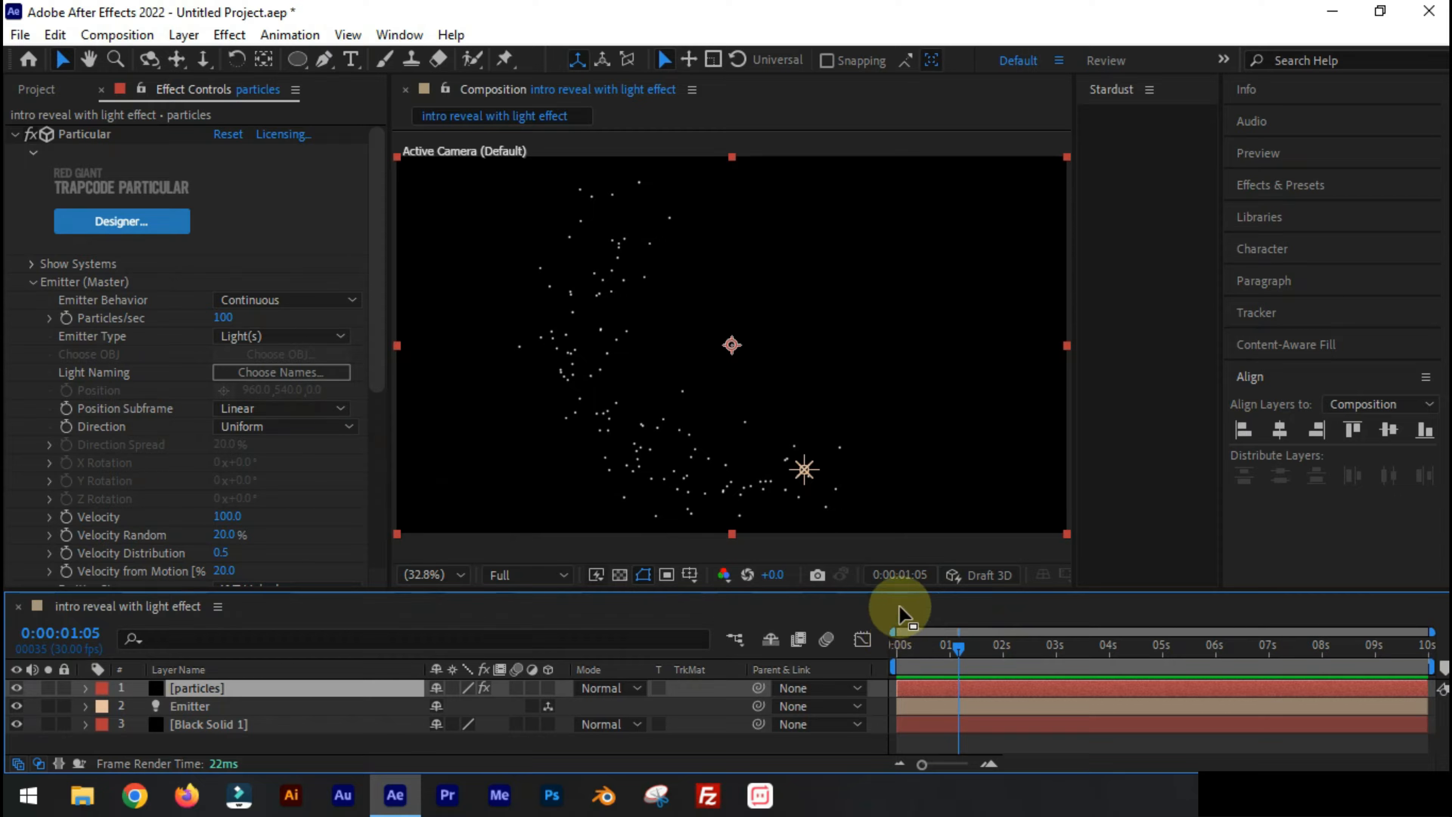
pyautogui.click(112, 318)
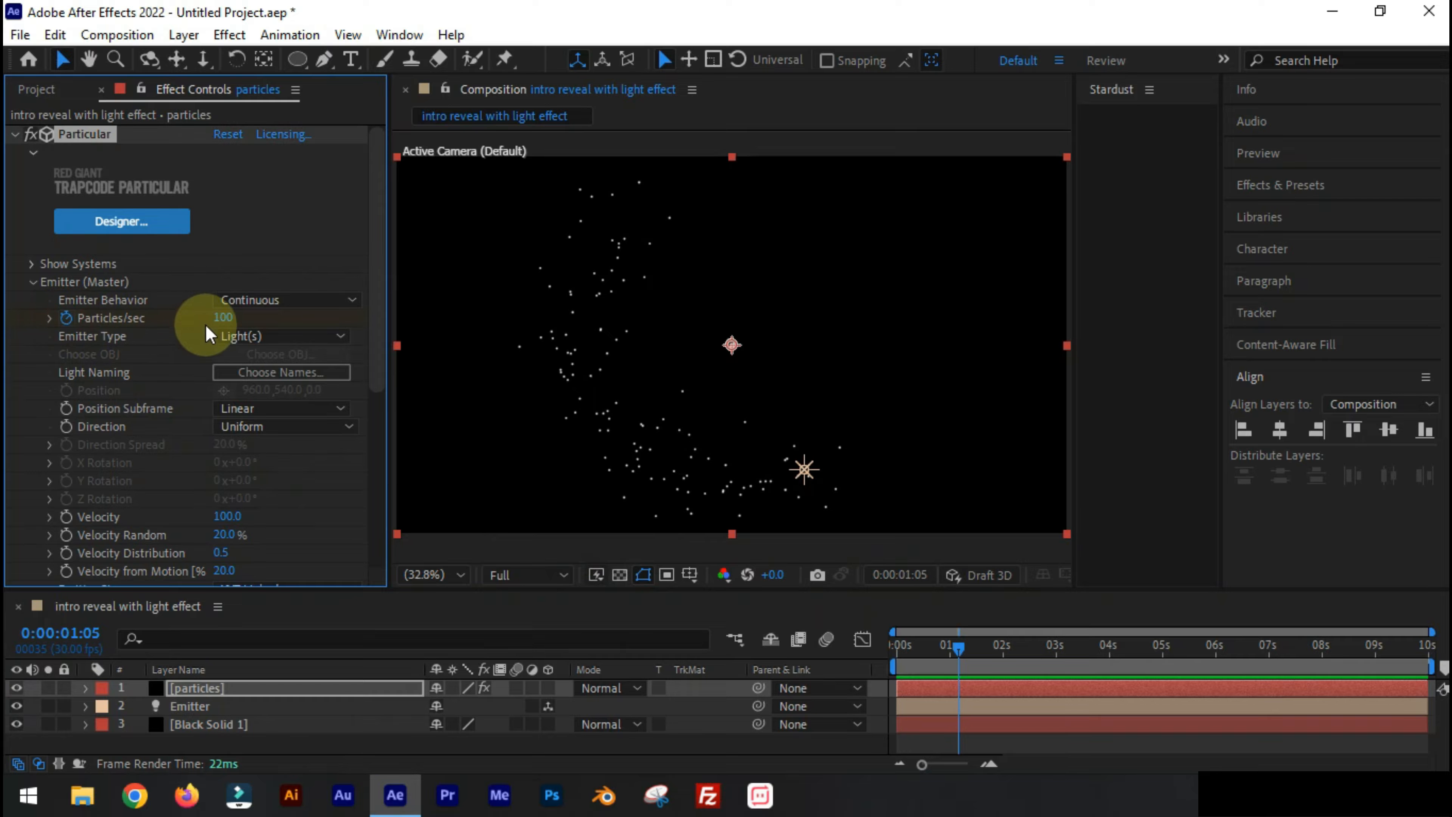
pyautogui.click(224, 318)
pyautogui.write('3000')
pyautogui.press('Return')
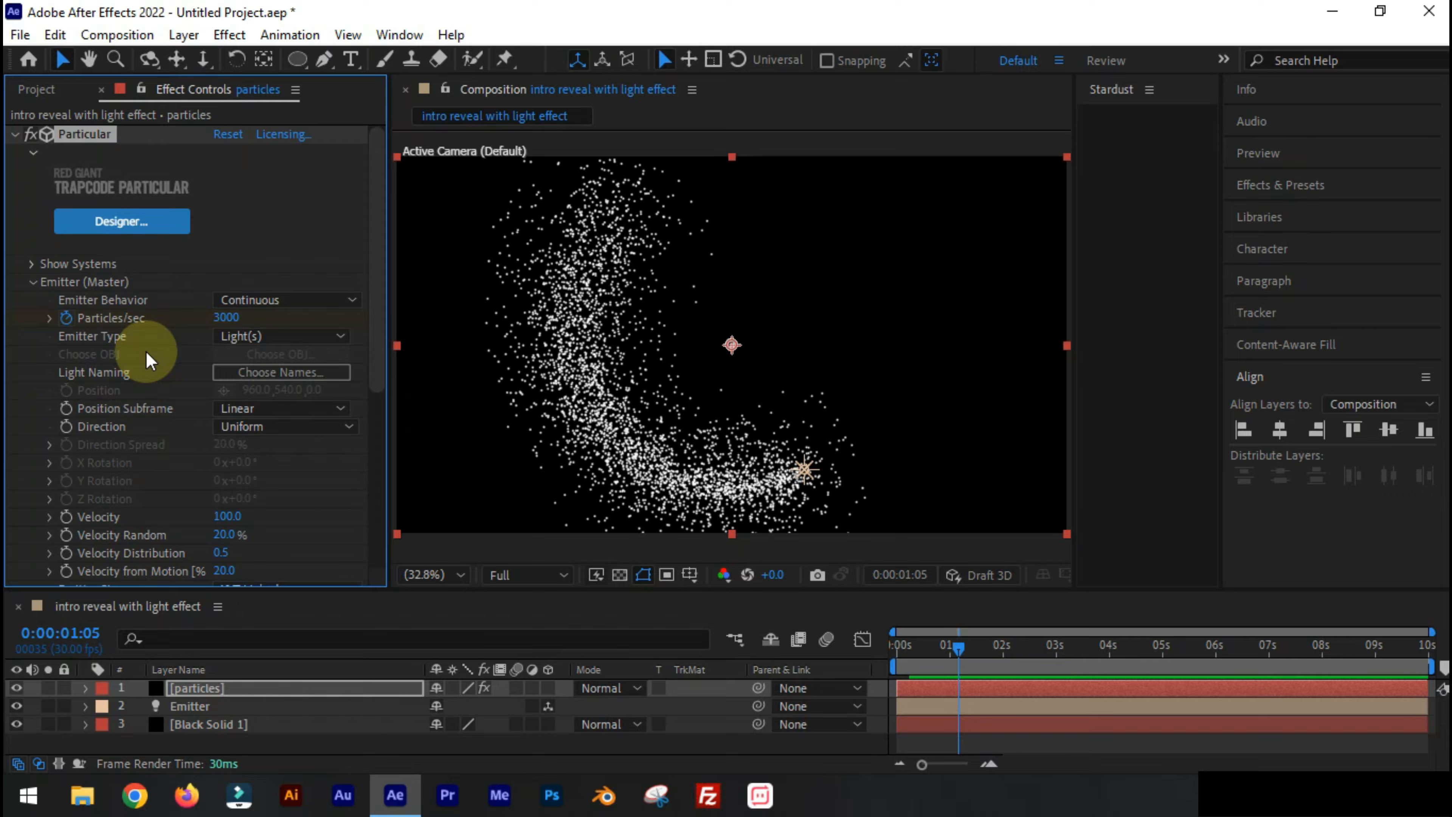
# Reveal the particles layer's keyframes and add a Particles/sec keyframe of 0 at 0:00:02:00
pyautogui.press('u')
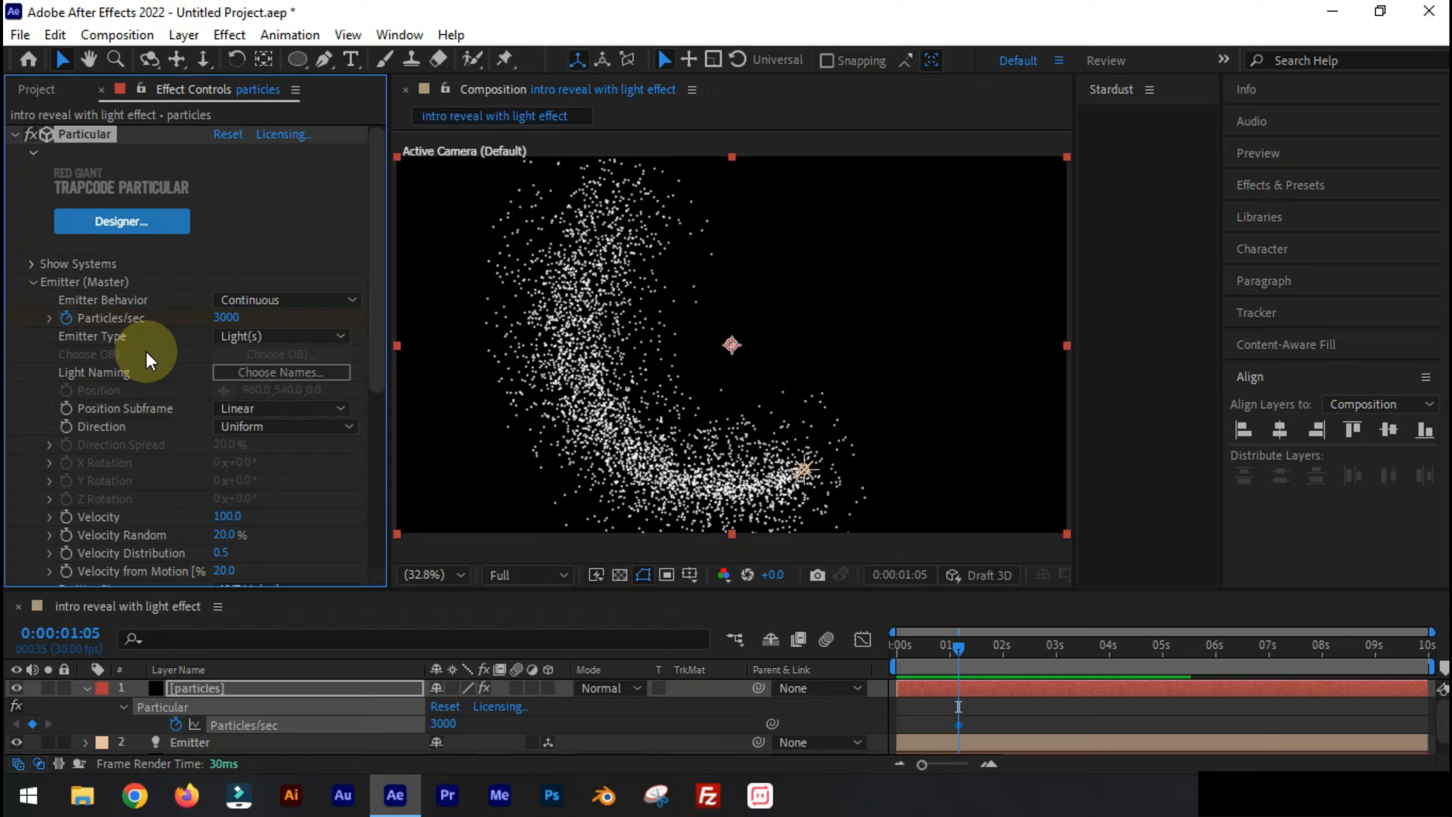
pyautogui.click(1003, 657)
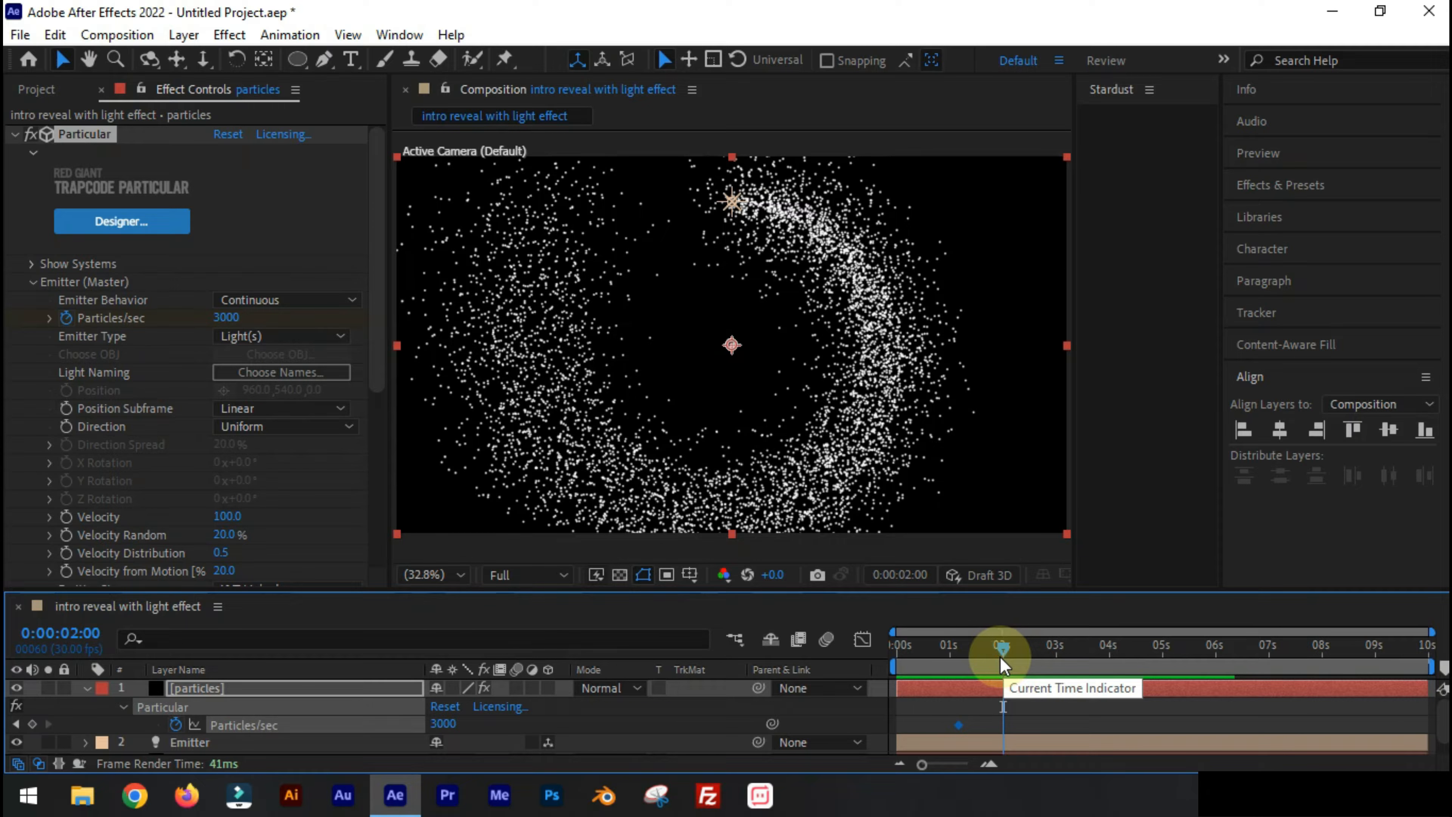
pyautogui.click(230, 318)
pyautogui.press('Return')
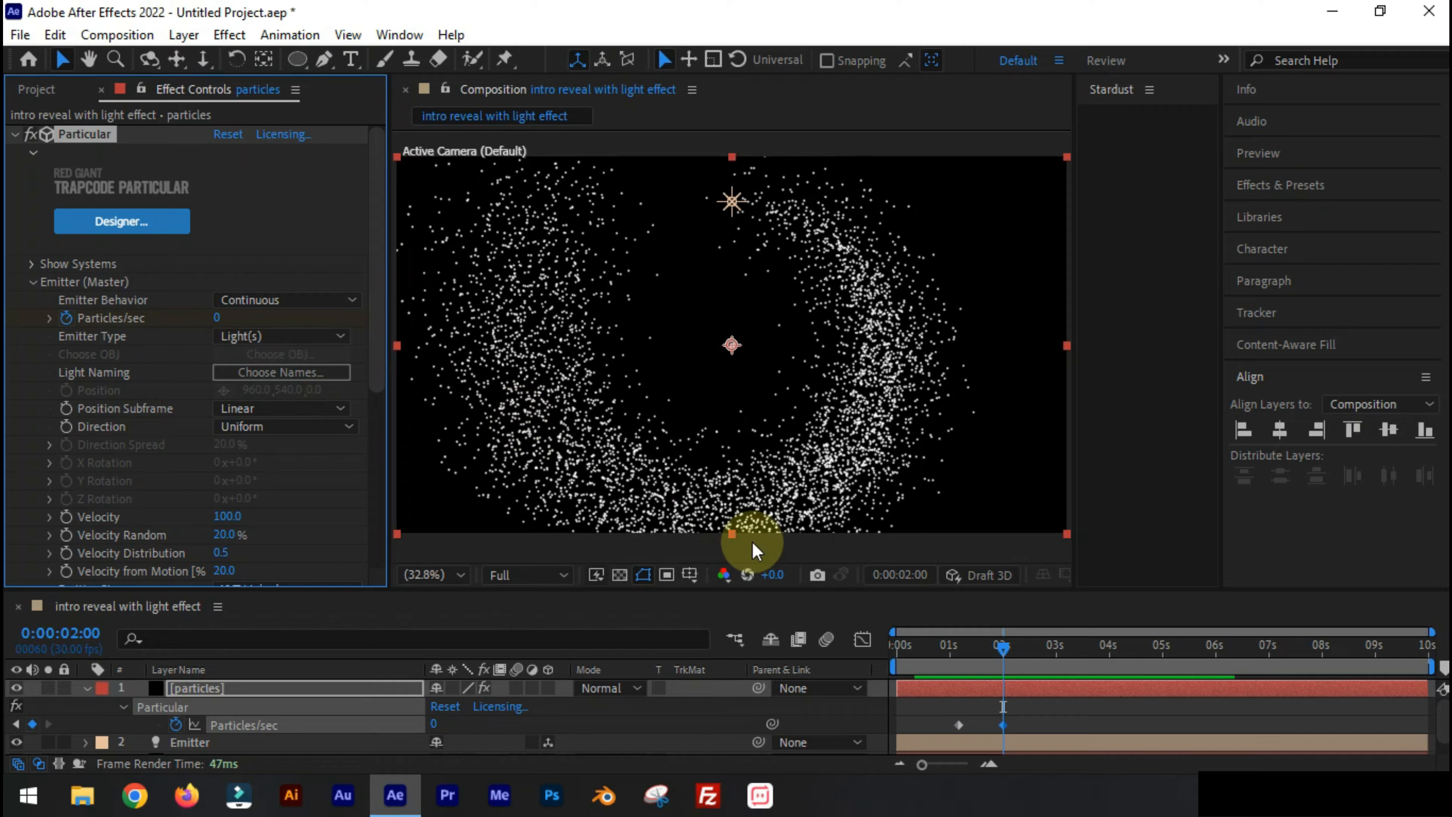
# Apply Easy Ease to both Particles/sec keyframes
pyautogui.moveTo(956, 648); pyautogui.dragTo(1005, 650)
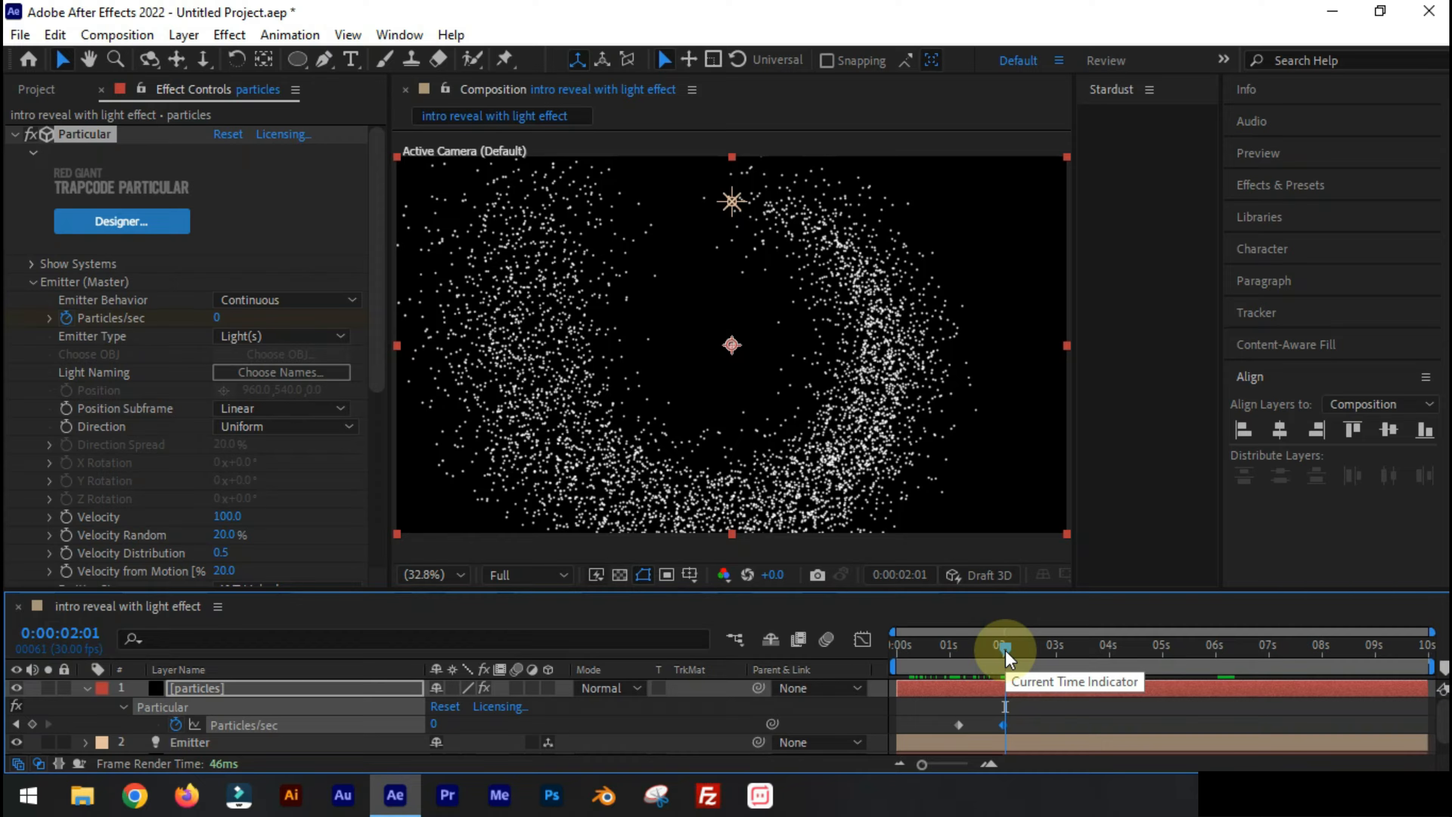
pyautogui.moveTo(1043, 729); pyautogui.dragTo(945, 725)
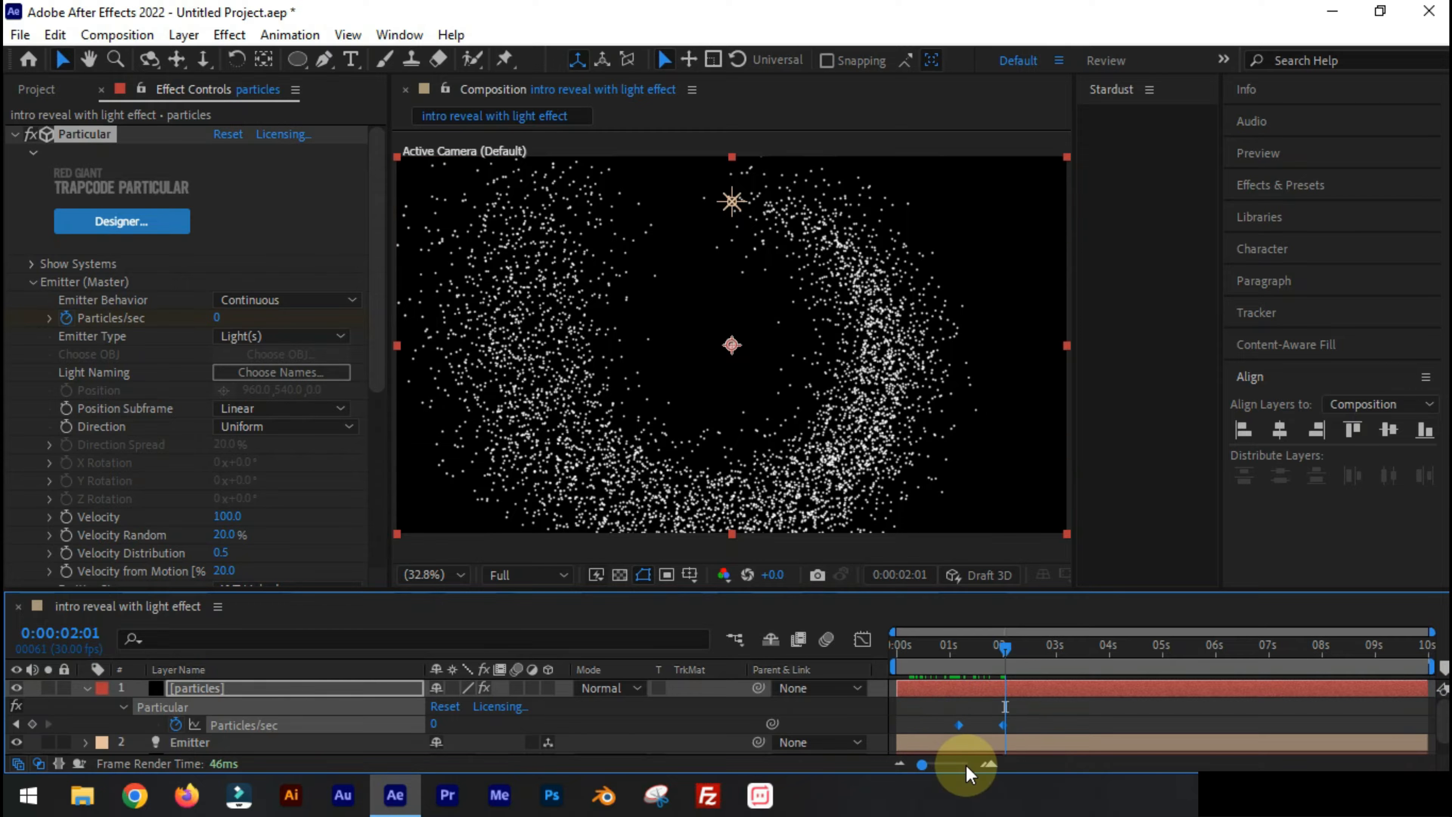
pyautogui.press('super+s')
pyautogui.click(975, 796)
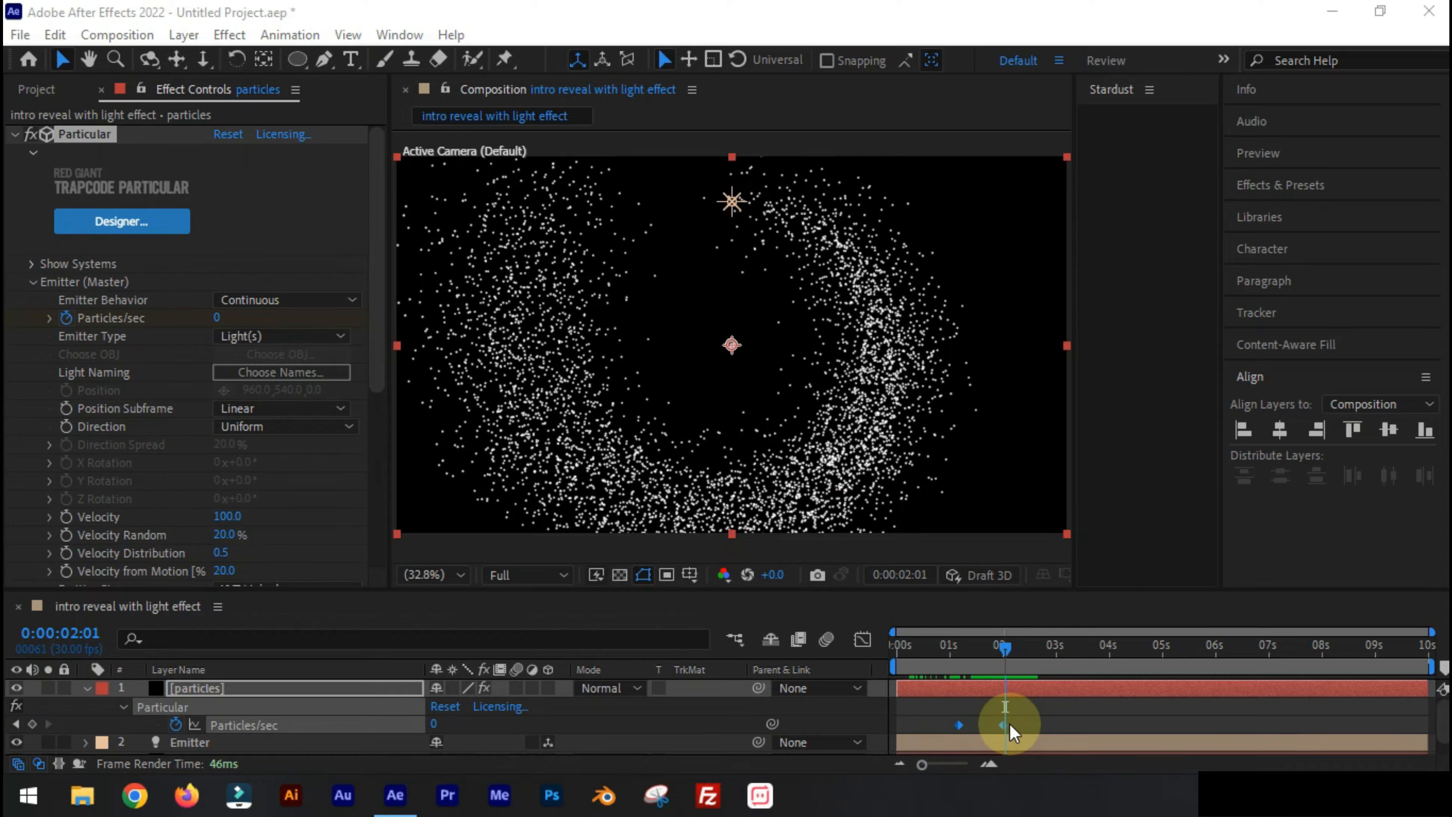
pyautogui.rightClick(1010, 725)
pyautogui.rightClick(960, 724)
pyautogui.moveTo(972, 712)
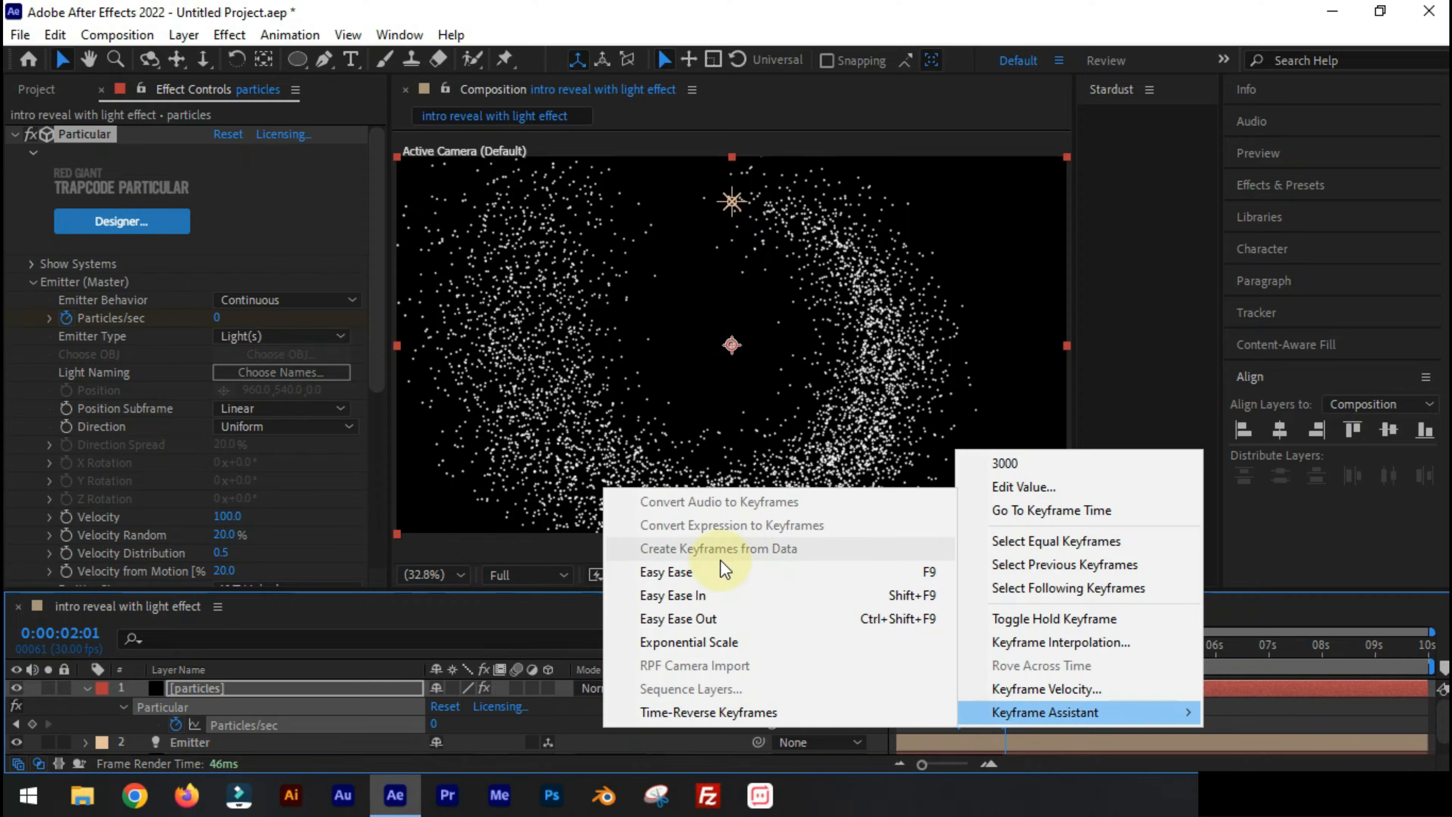
pyautogui.click(724, 570)
# Set the emitter's Velocity, Velocity Random, Velocity Distribution and Velocity from Motion all to 0
pyautogui.moveTo(909, 645); pyautogui.dragTo(959, 680)
pyautogui.click(228, 517)
pyautogui.write('0')
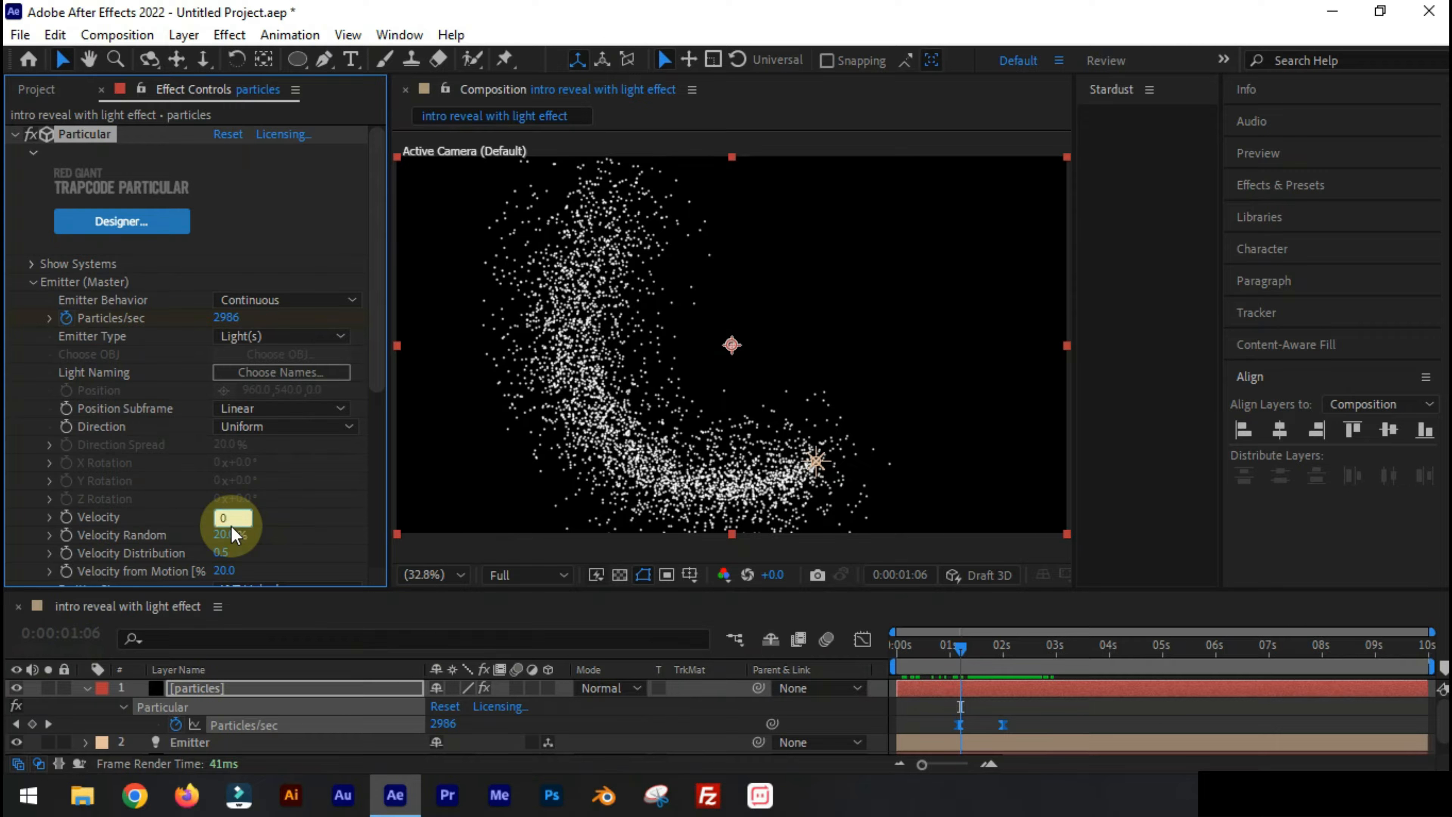
pyautogui.press('Return')
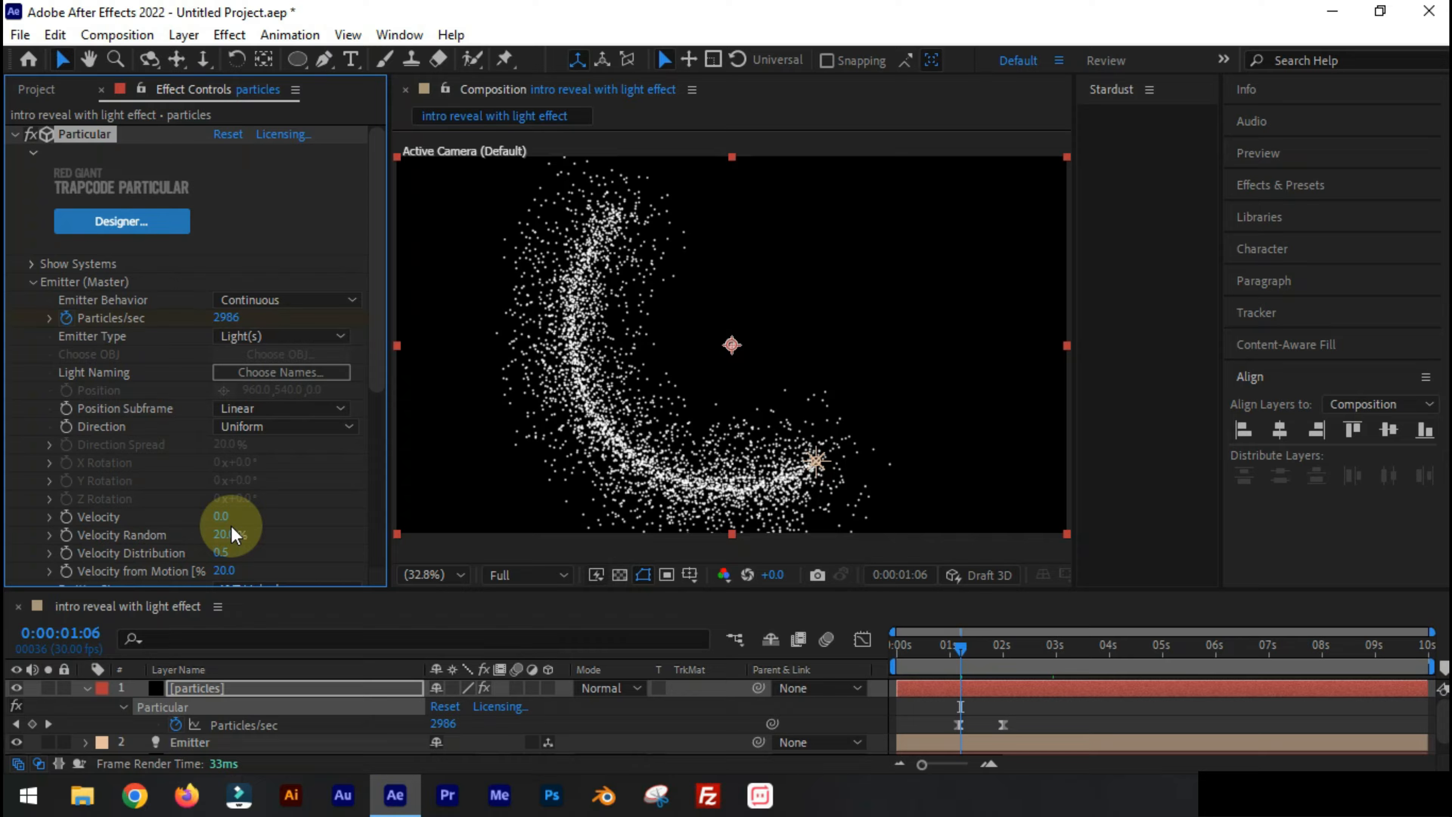
pyautogui.click(232, 527)
pyautogui.write('0')
pyautogui.press('Tab')
pyautogui.write('0')
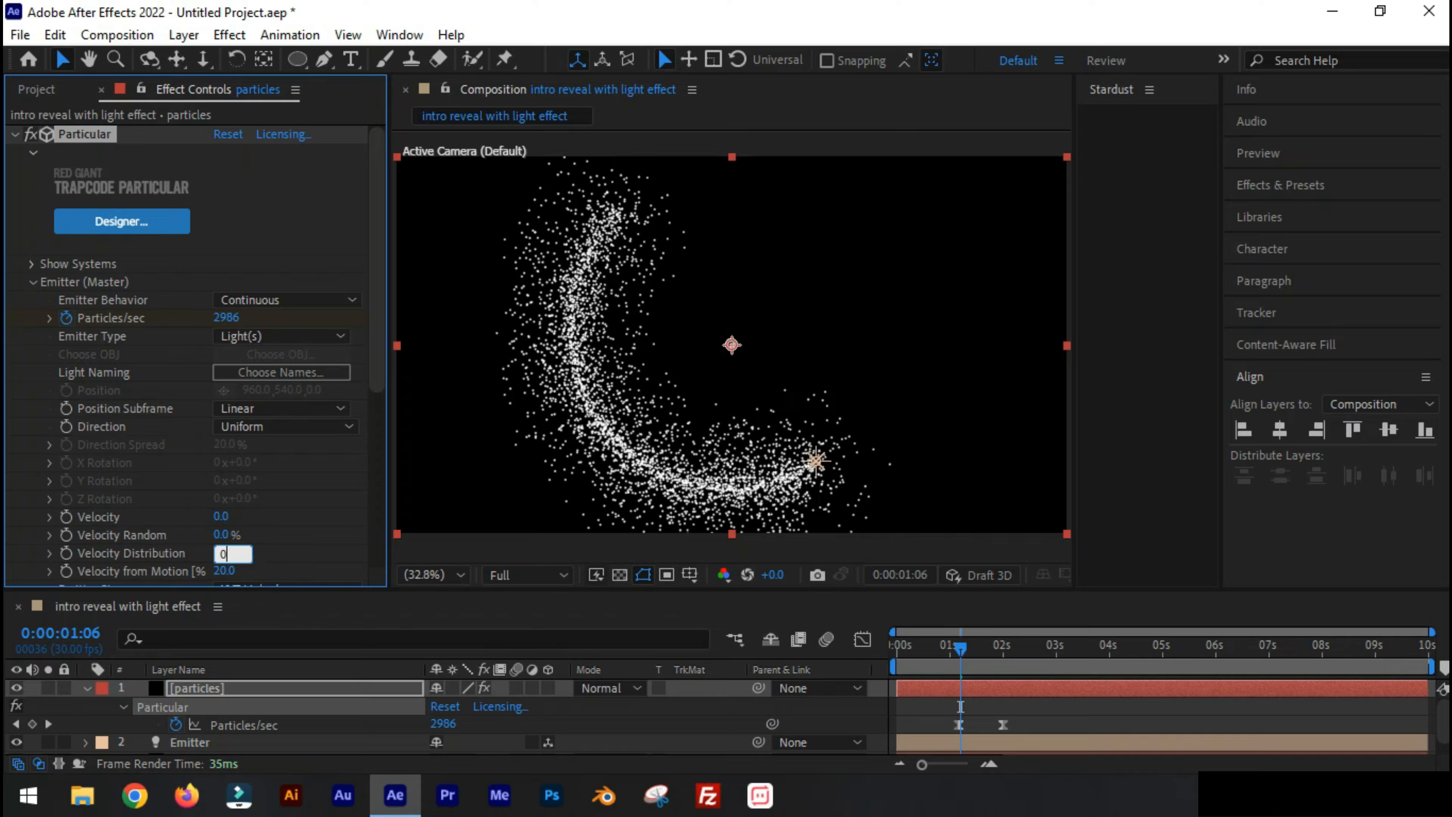
pyautogui.write('0')
pyautogui.press('Tab')
pyautogui.click(341, 520)
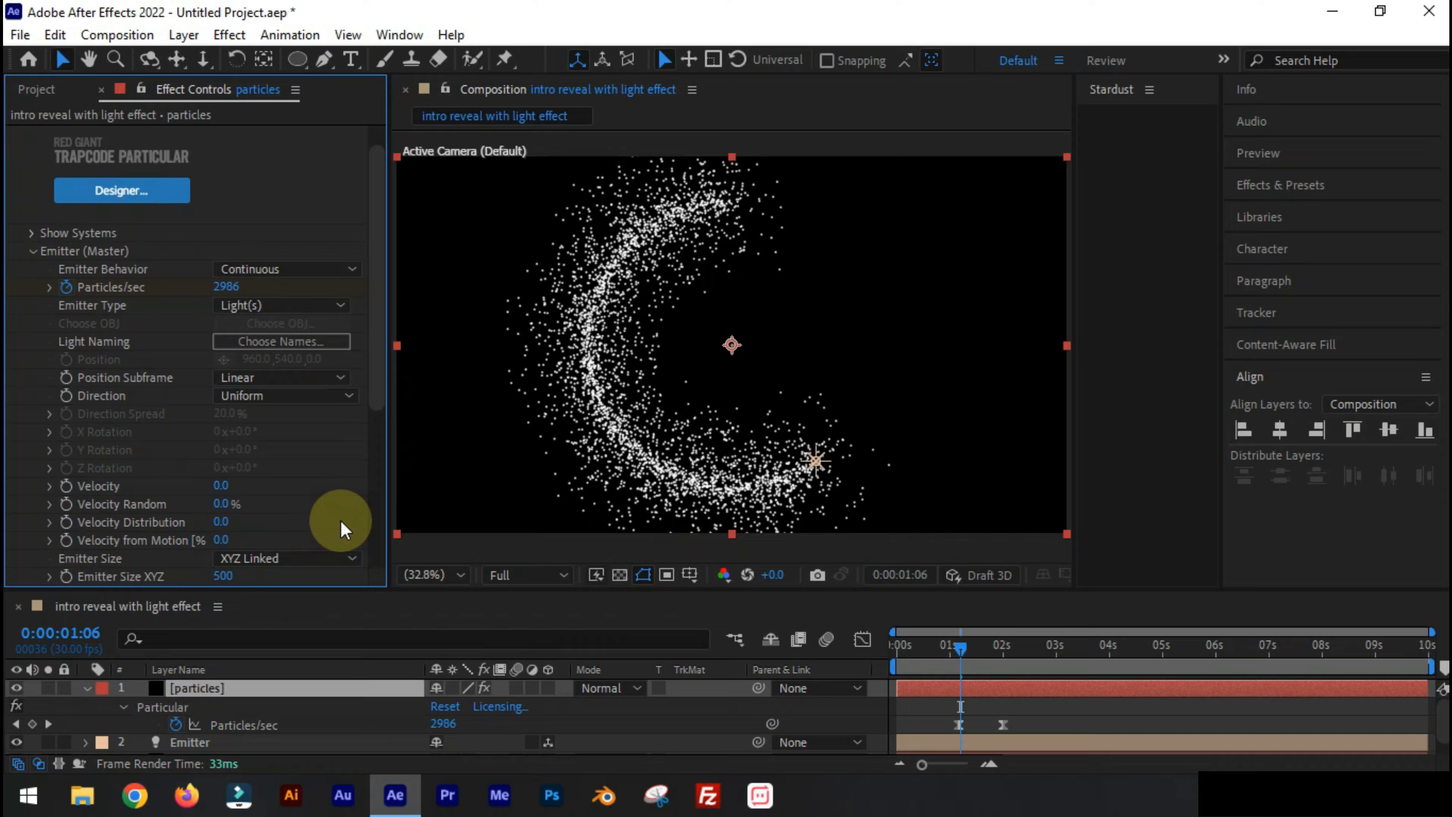
# Set Emitter Size XYZ to 0 and preview the particle trail up to 0:00:01:27
pyautogui.scroll(-1, 340, 520)
pyautogui.click(224, 528)
pyautogui.write('0')
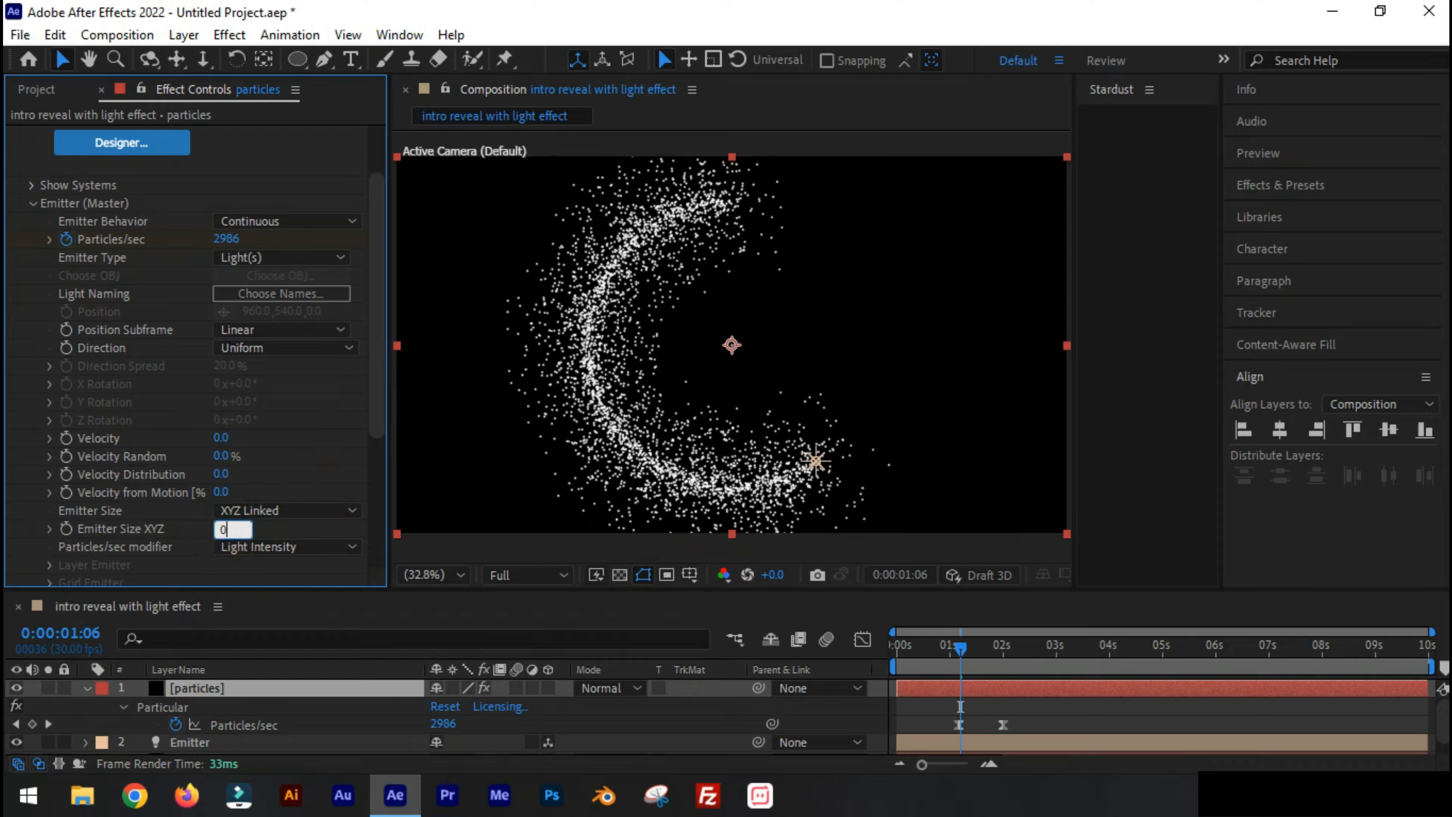
pyautogui.press('Return')
pyautogui.moveTo(949, 647); pyautogui.dragTo(998, 646)
# In the Particle (Master) settings, set Life to 0.5 seconds and Sphere Feather to 0
pyautogui.scroll(-8, 221, 185)
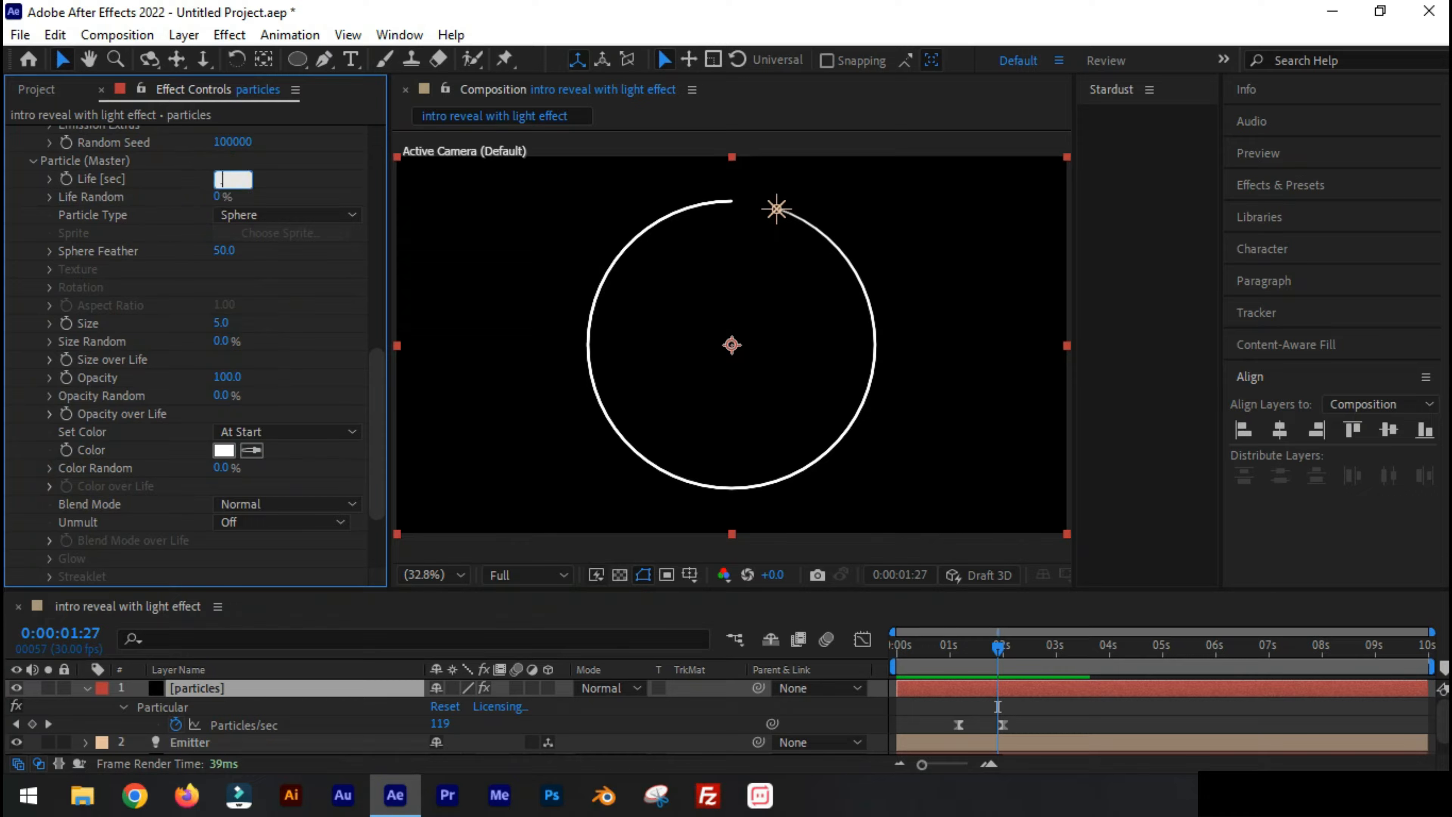
pyautogui.moveTo(221, 185); pyautogui.dragTo(222, 191)
pyautogui.write('0.7')
pyautogui.press('Return')
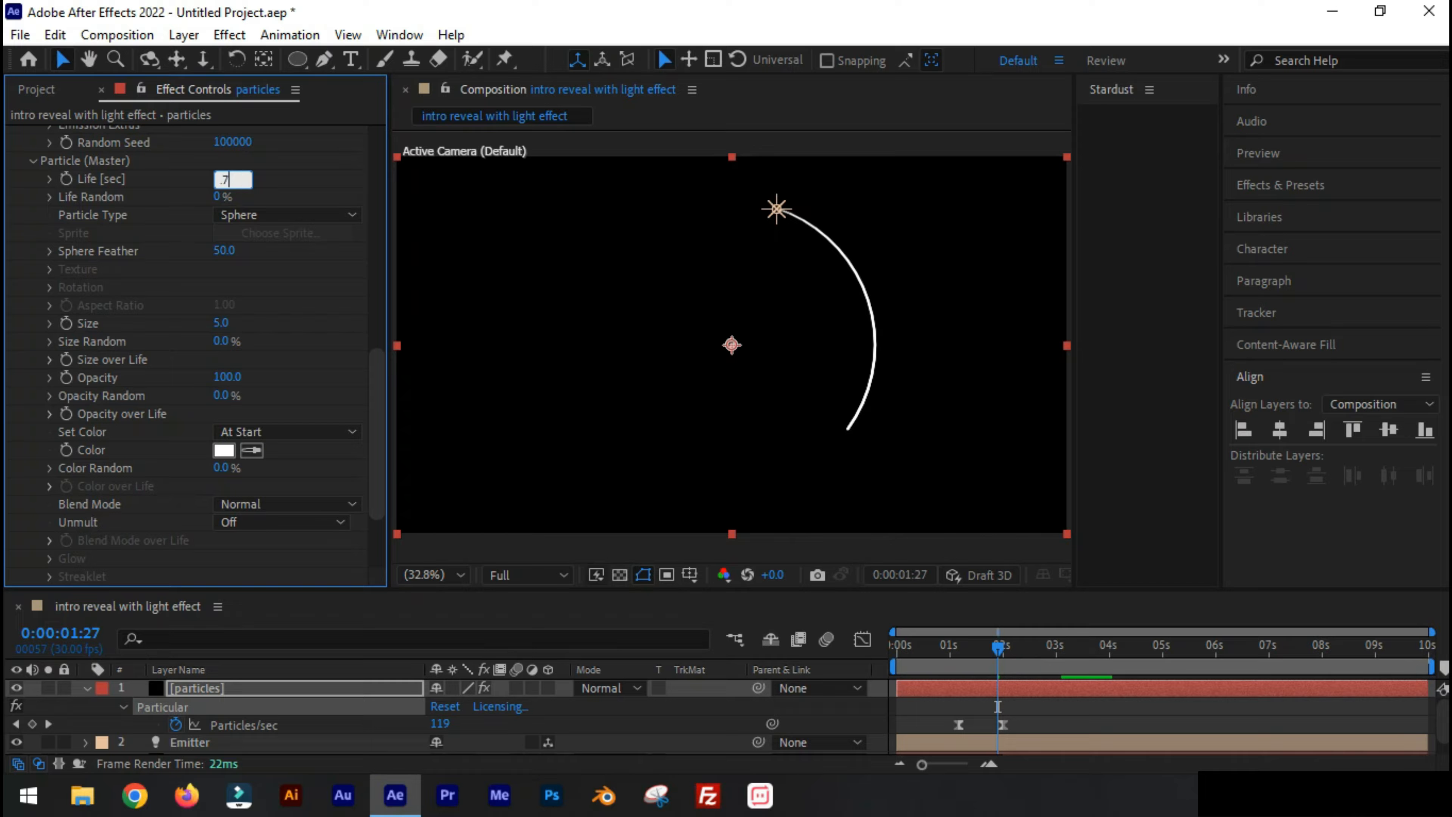
pyautogui.write('0.5')
pyautogui.press('Return')
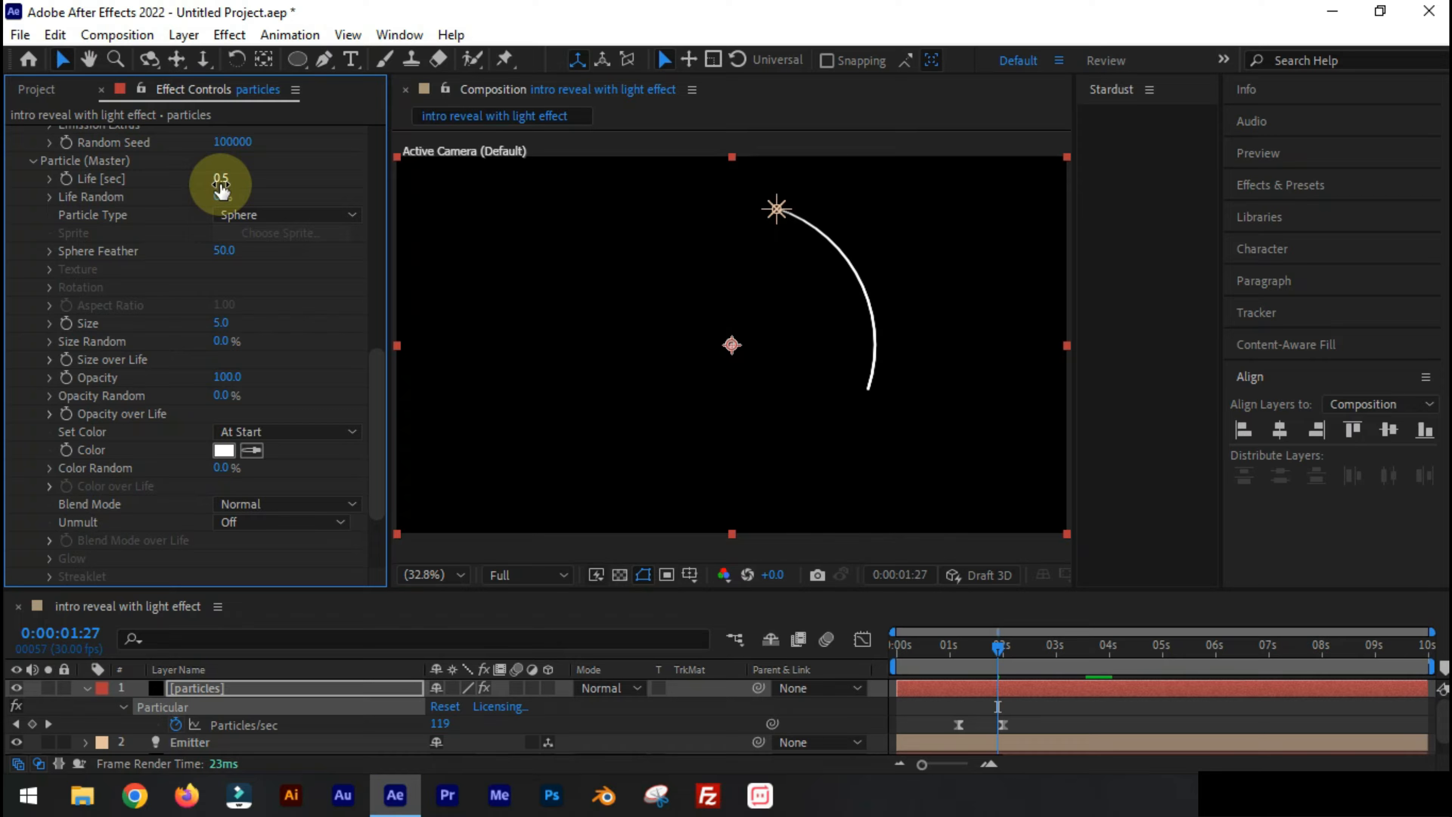
pyautogui.click(223, 252)
pyautogui.write('0')
pyautogui.press('Return')
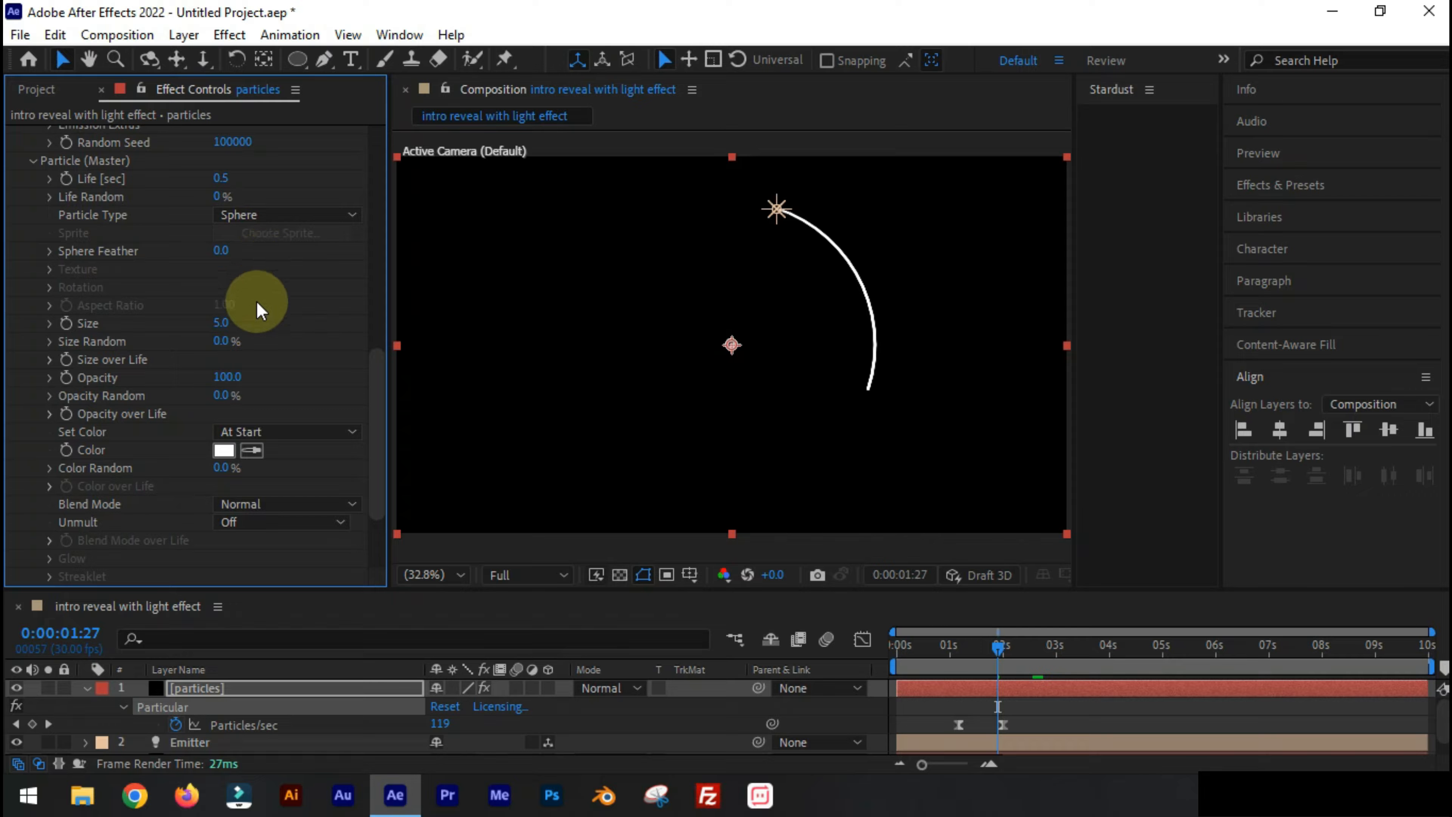
# Turn on keyframing for the particle Size at 0:00:00:00, keeping the value of 5
pyautogui.scroll(-2, 281, 362)
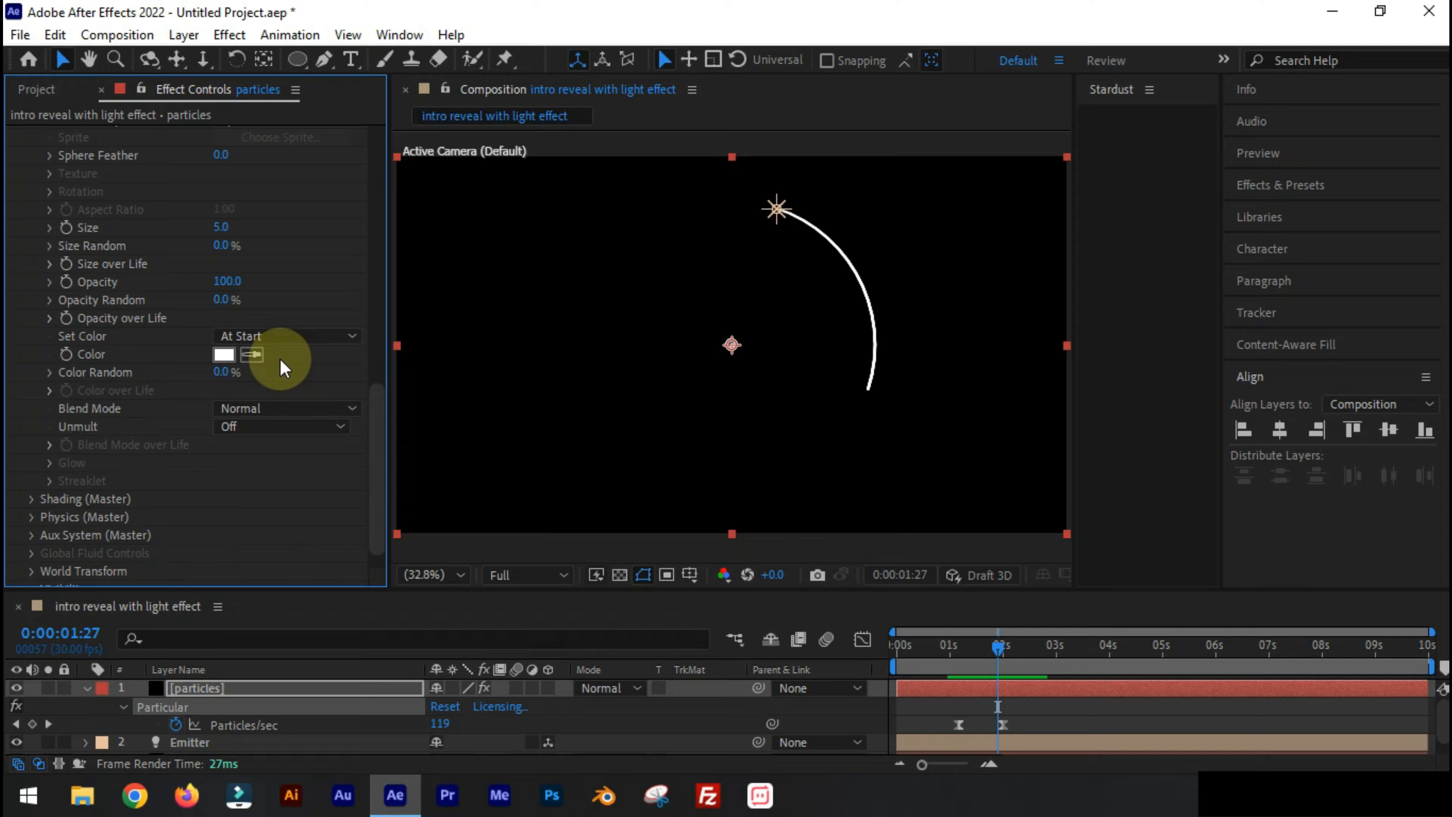
pyautogui.press('Home')
pyautogui.click(67, 227)
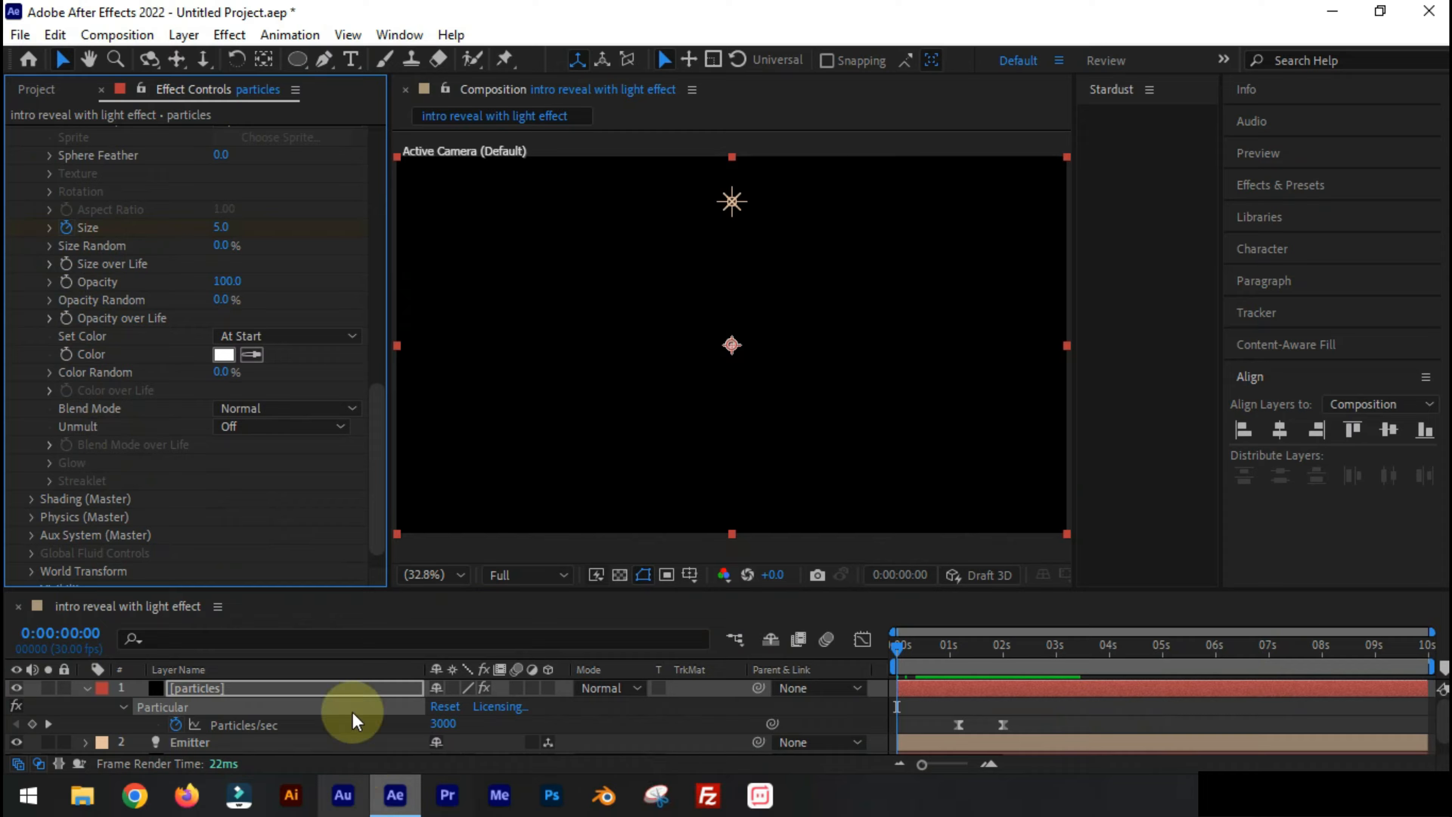
# Show only the keyframed properties of the particles layer in an enlarged timeline
pyautogui.click(341, 689)
pyautogui.press('u')
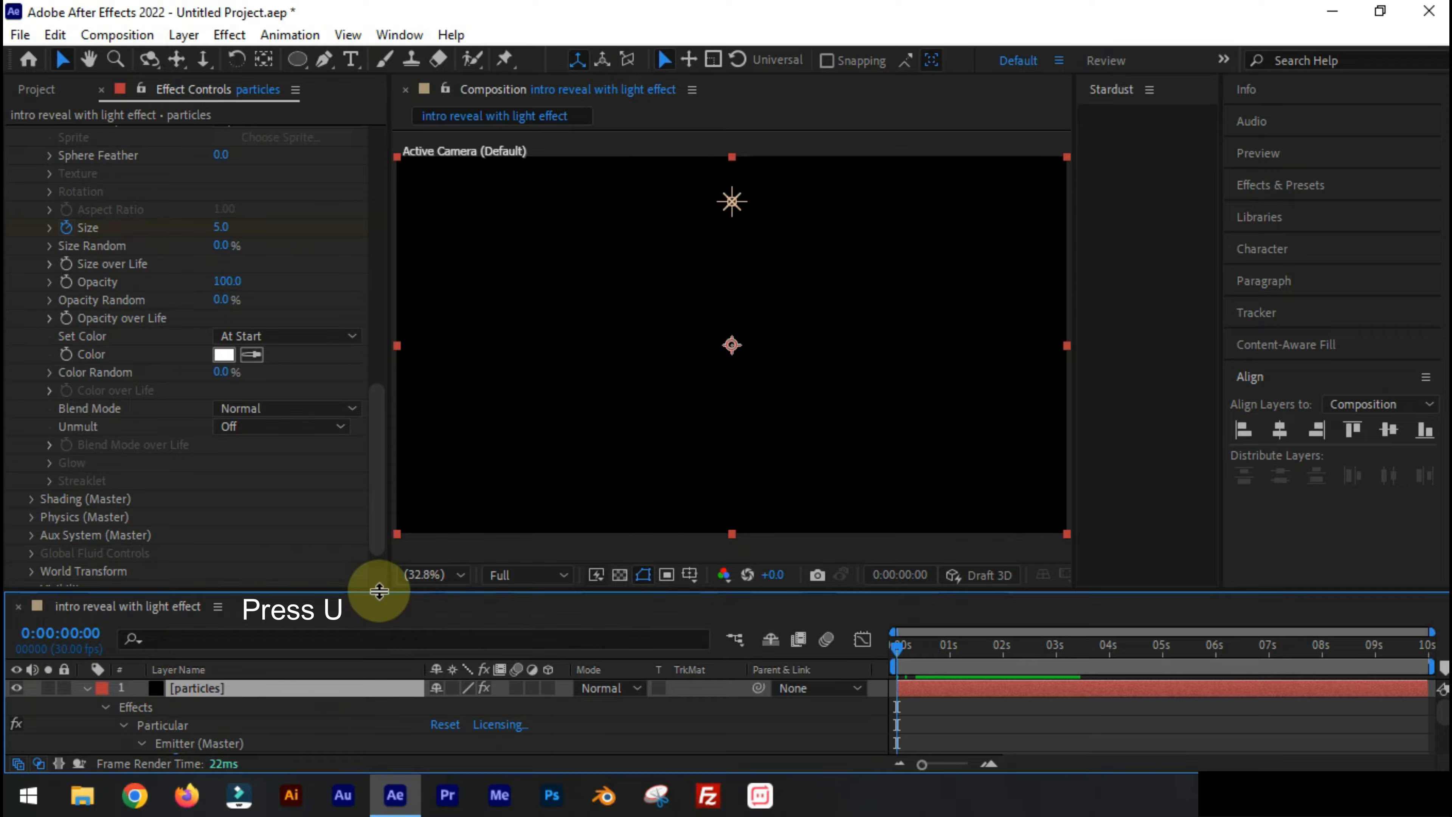
pyautogui.moveTo(379, 589); pyautogui.dragTo(380, 548)
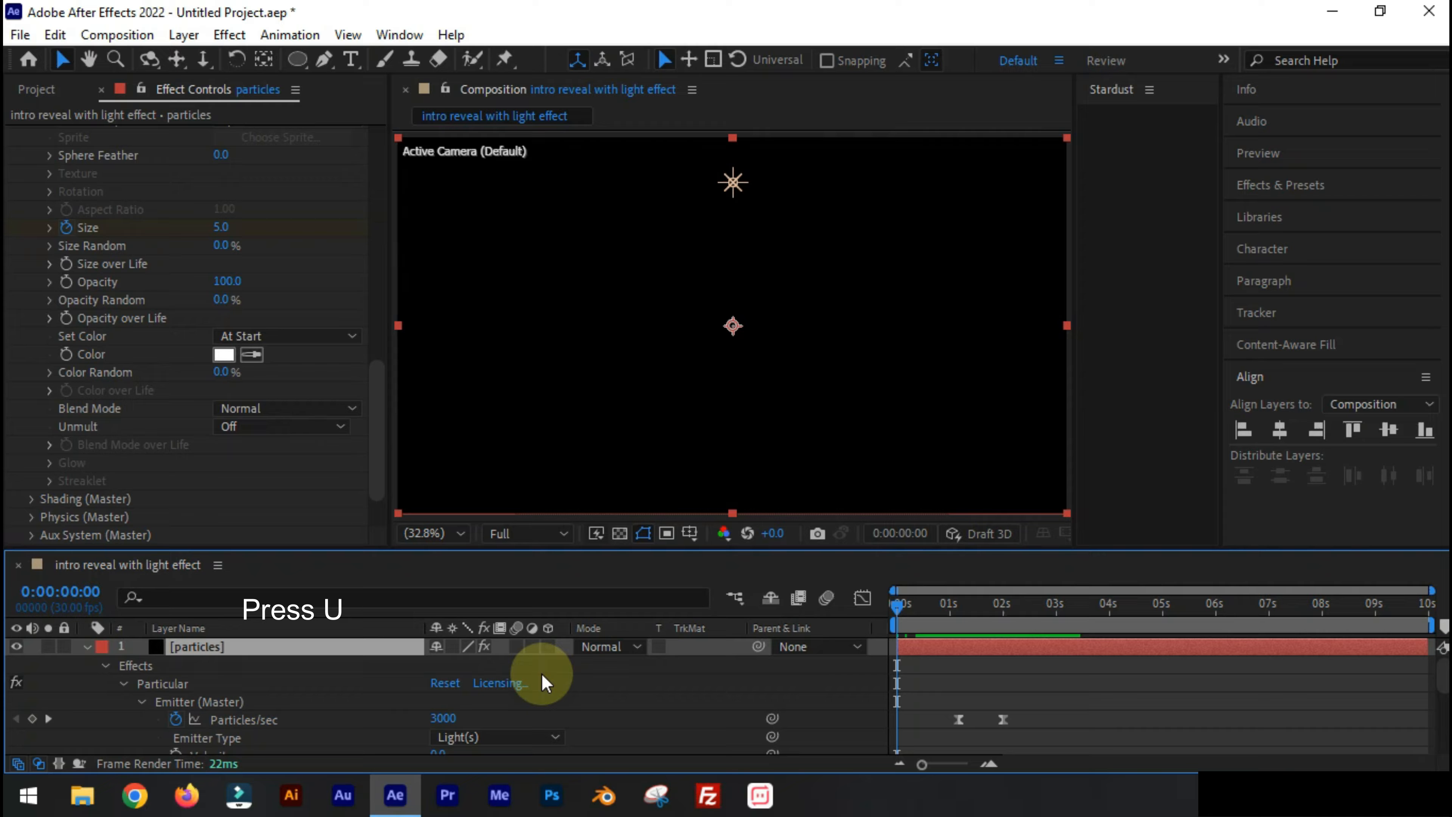
pyautogui.scroll(-5, 541, 686)
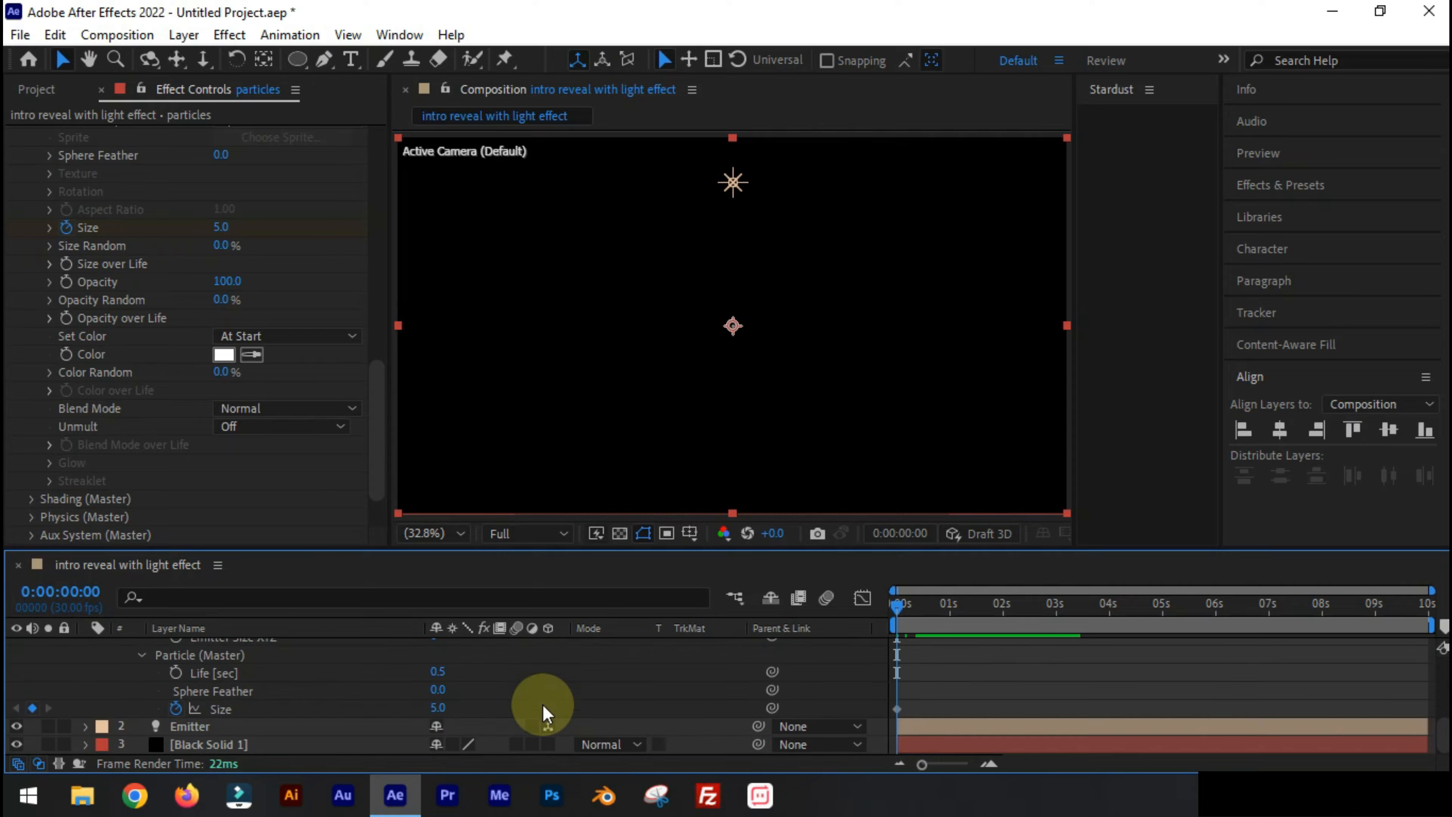
pyautogui.scroll(5, 355, 675)
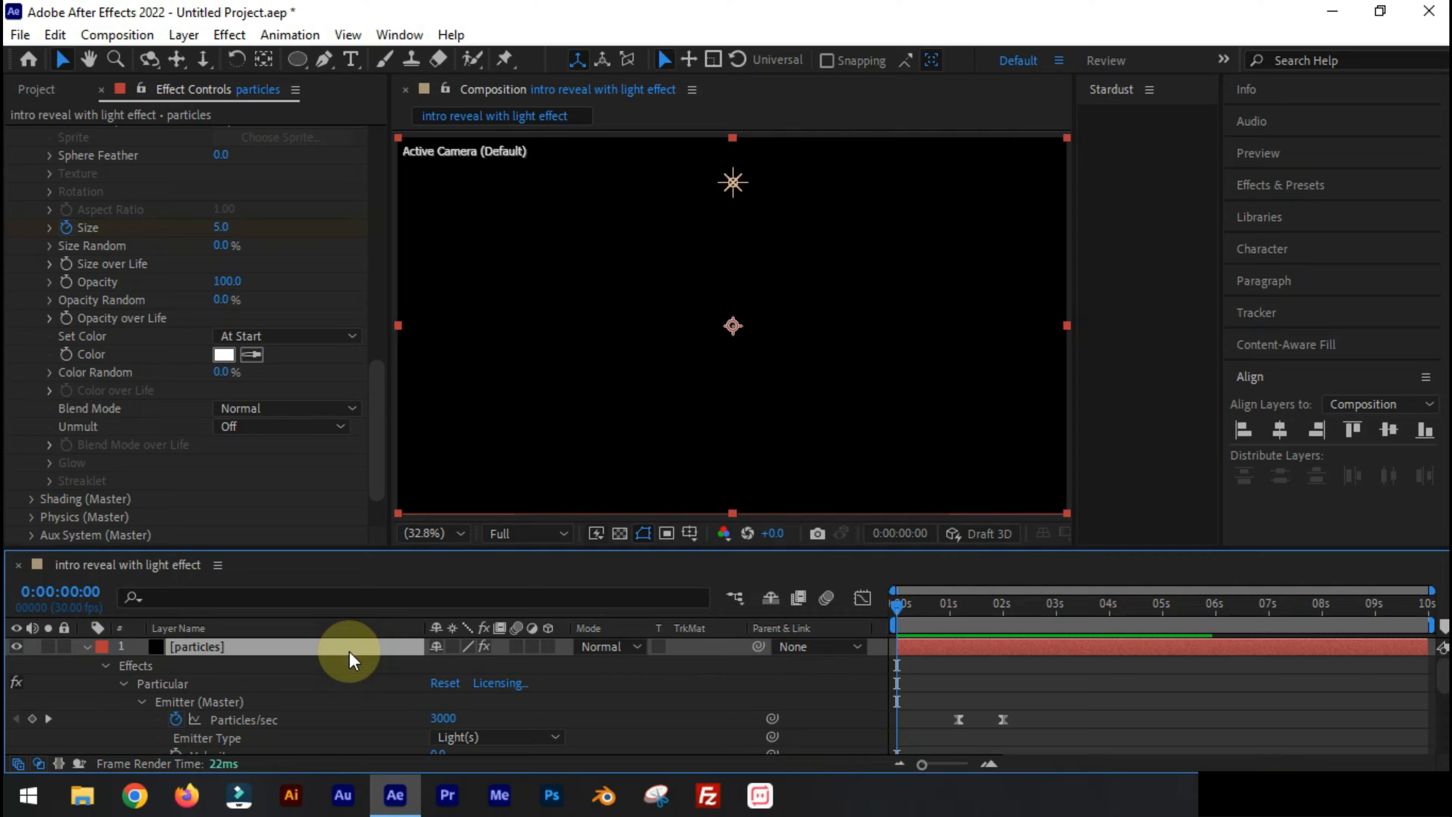
pyautogui.press('u')
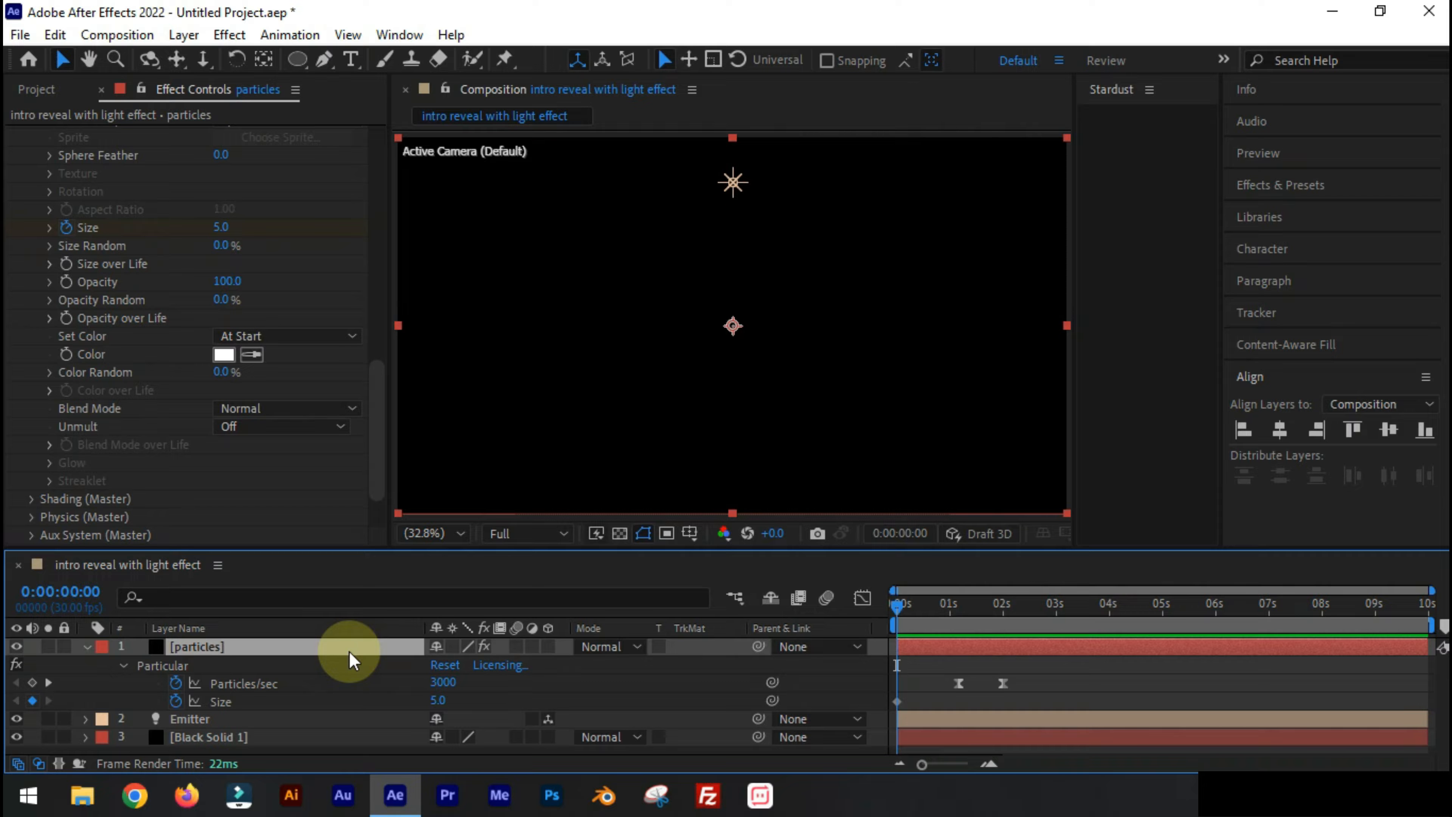
# Add a particle Size keyframe of 21 at 0:00:00:10
pyautogui.moveTo(922, 765); pyautogui.dragTo(954, 764)
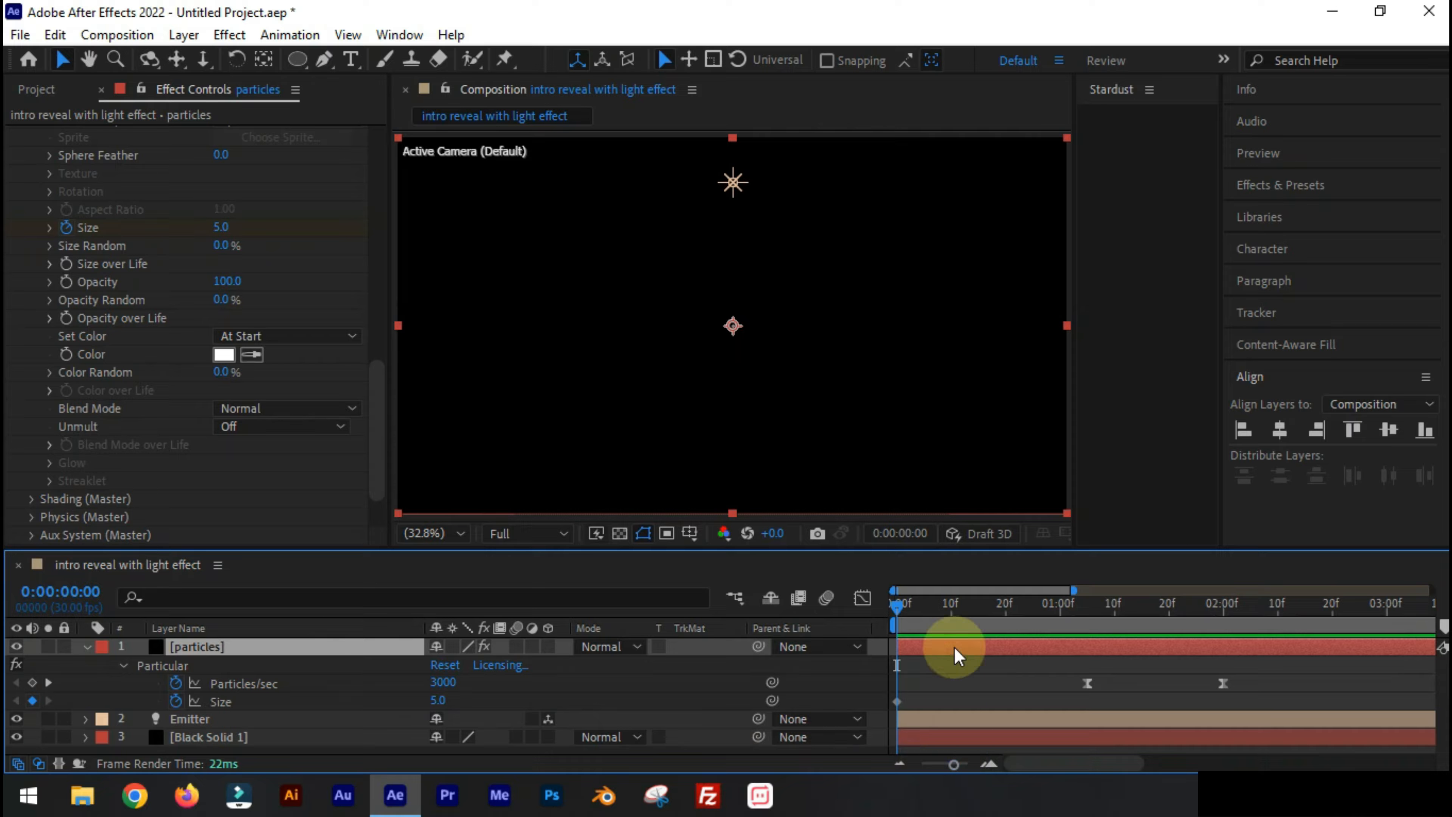
pyautogui.click(953, 612)
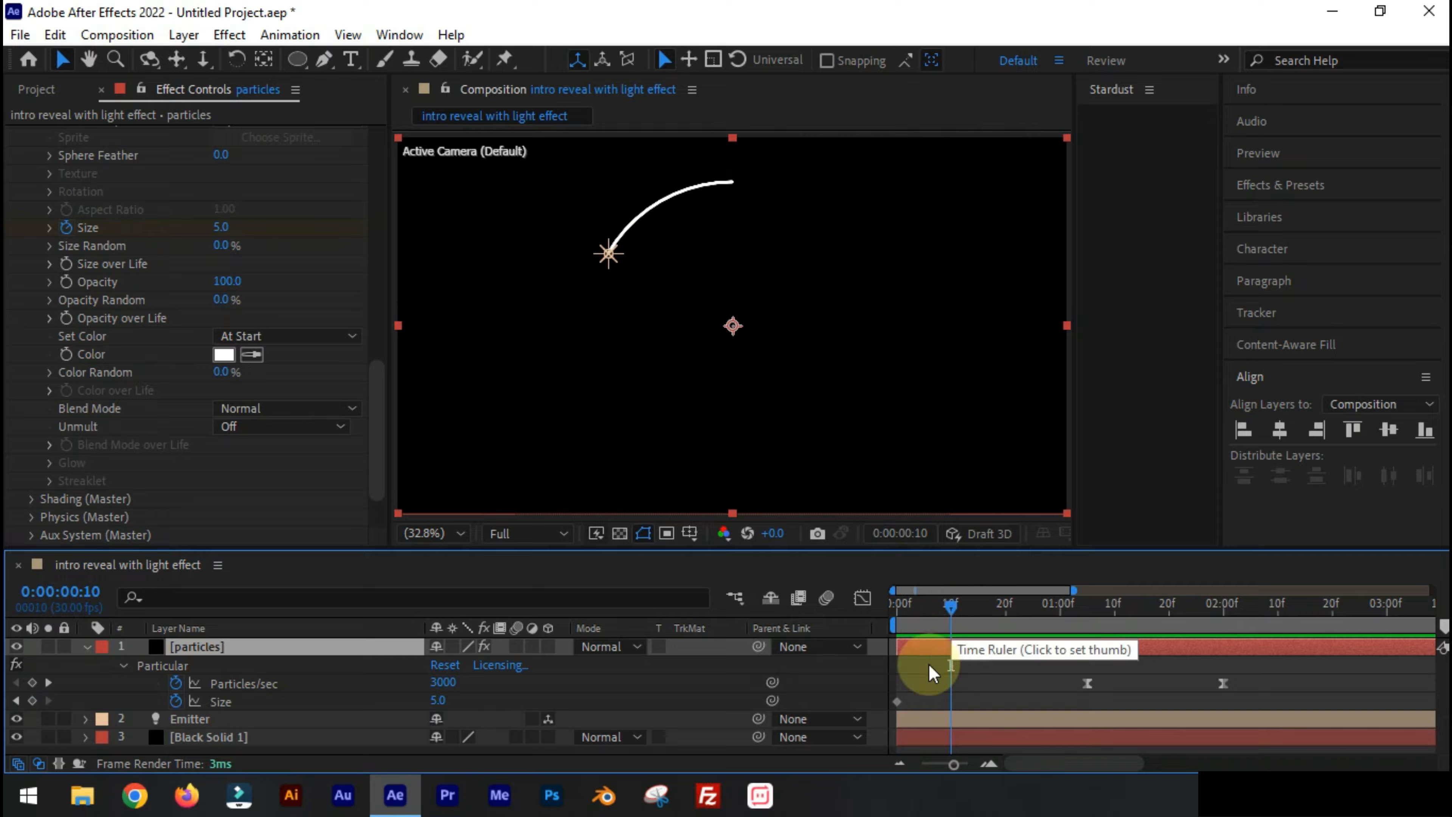
pyautogui.moveTo(222, 225); pyautogui.dragTo(231, 225)
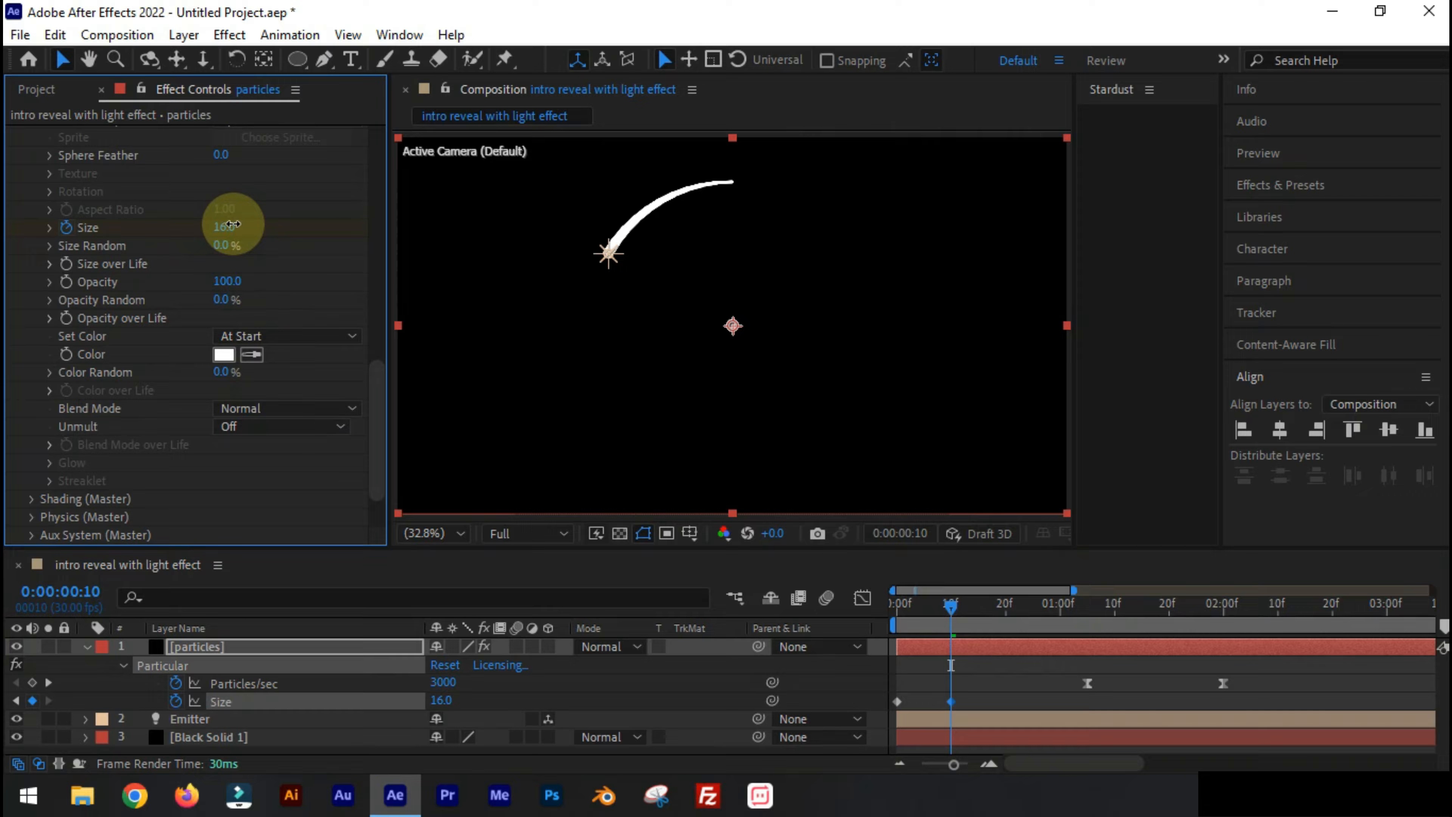
pyautogui.click(227, 225)
pyautogui.write('22')
pyautogui.press('Return')
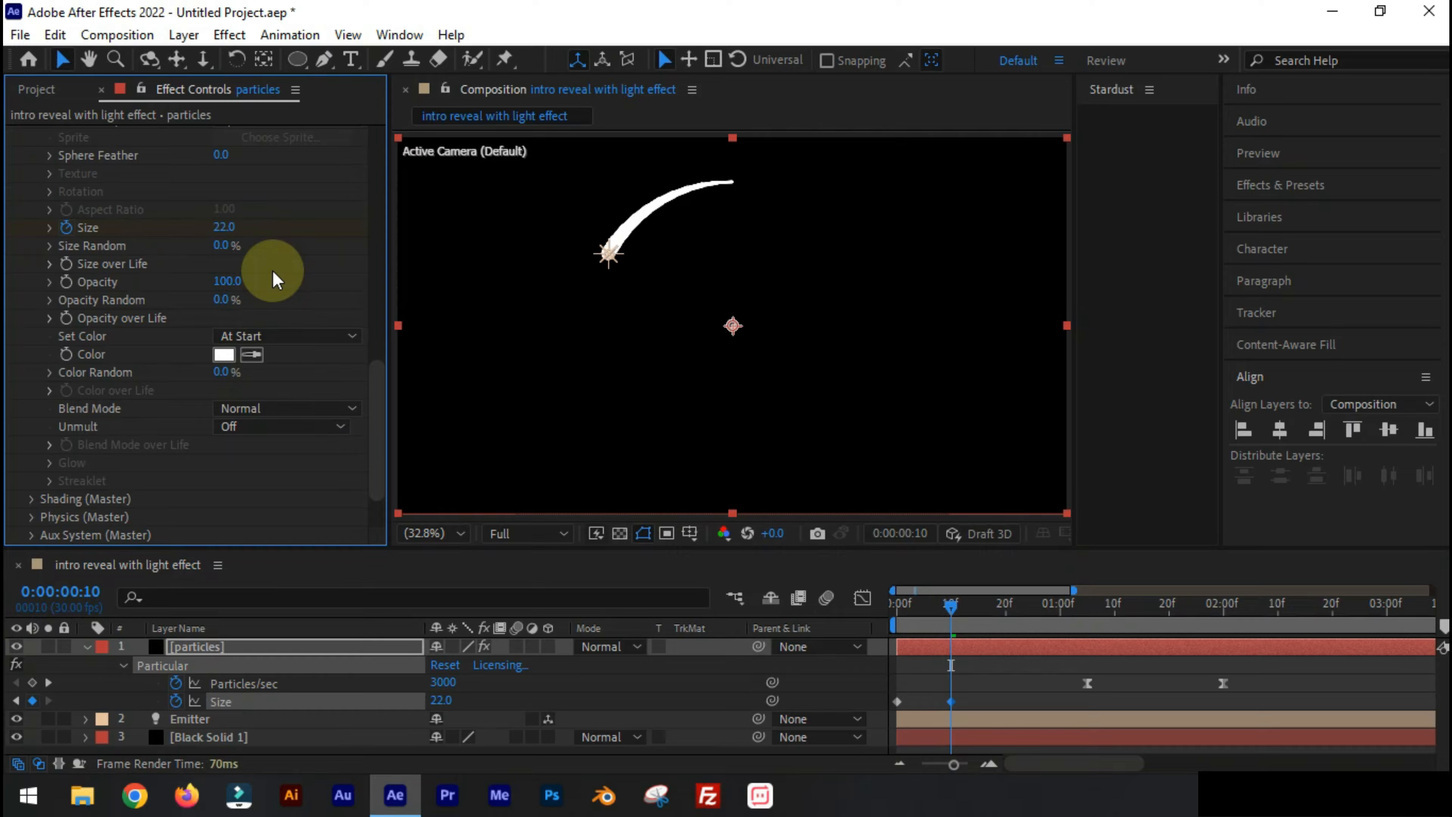
pyautogui.click(221, 229)
pyautogui.write('21')
pyautogui.press('Return')
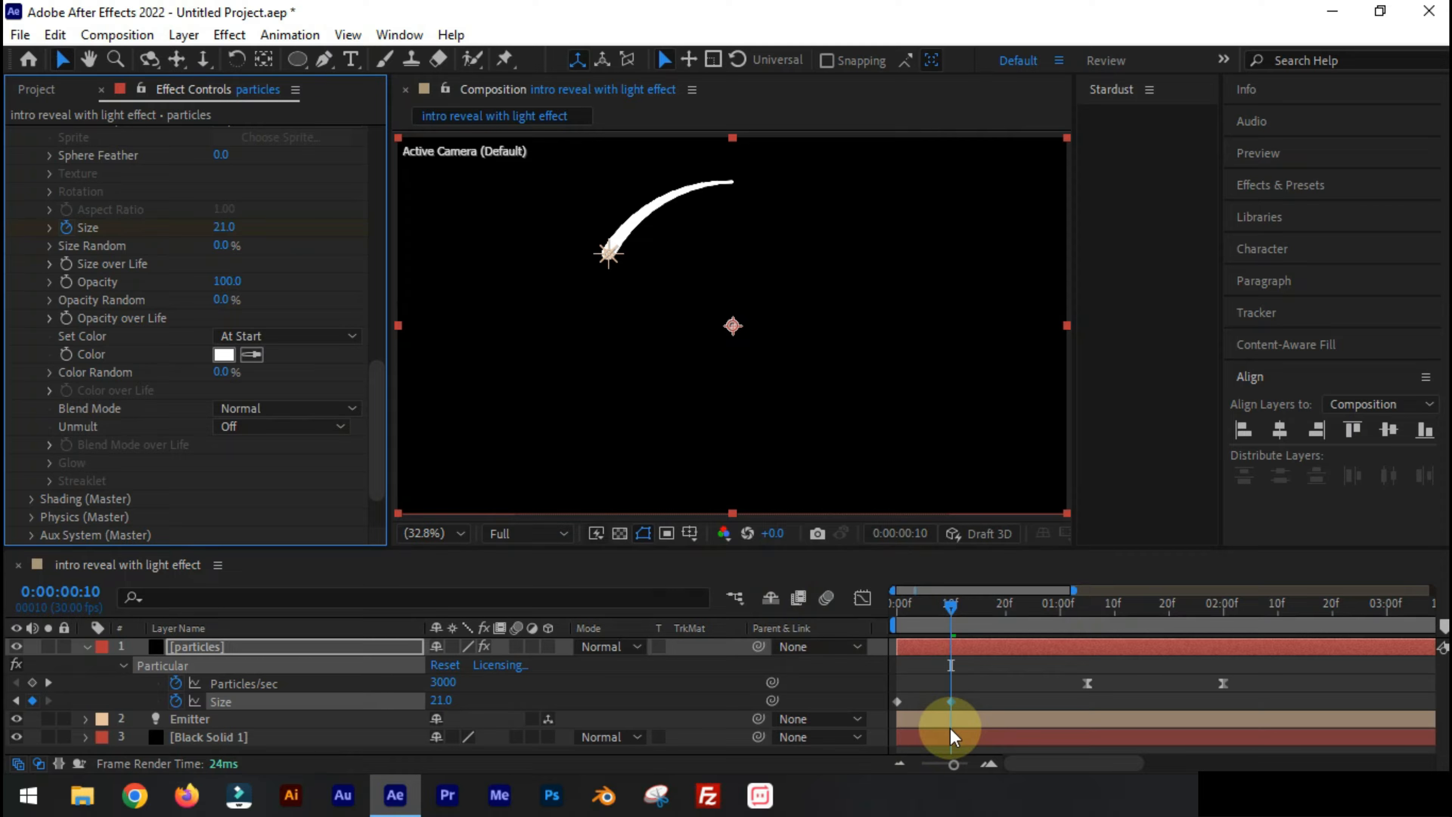
# Preview the tapered trail from the start and apply Easy Ease to both Size keyframes
pyautogui.click(898, 605)
pyautogui.press('space')
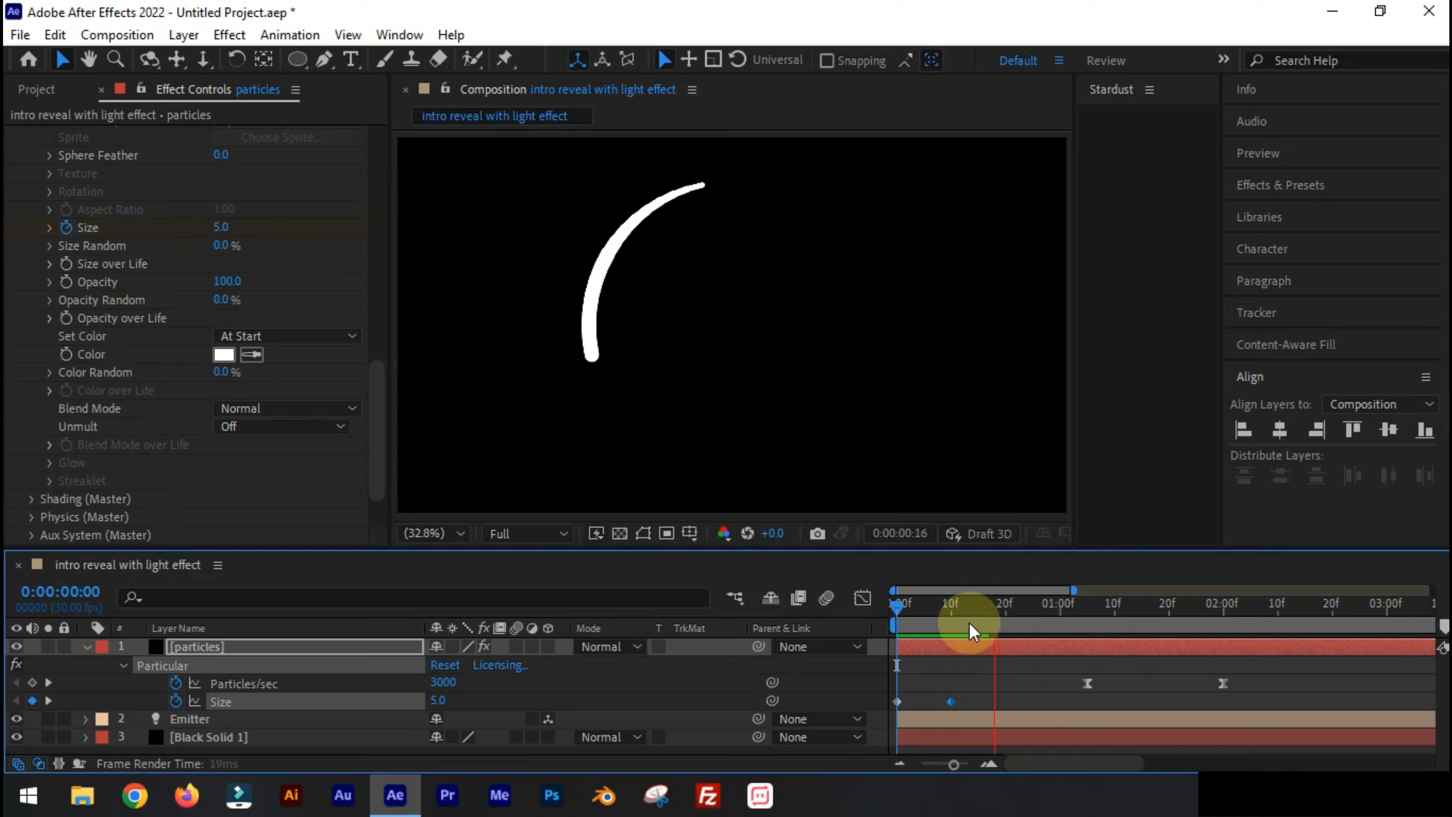
pyautogui.press('space')
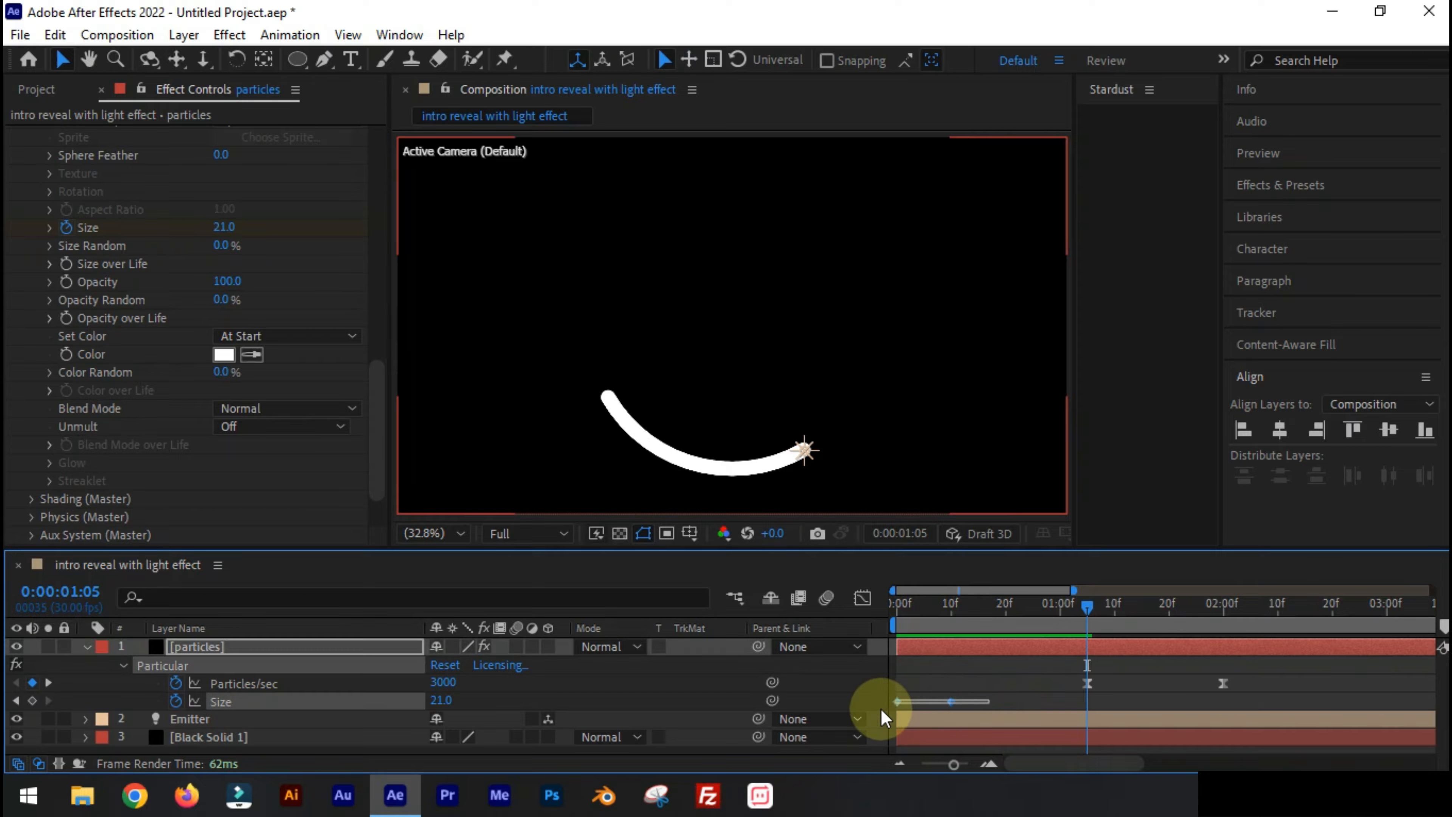
pyautogui.rightClick(900, 701)
pyautogui.moveTo(937, 722)
pyautogui.click(646, 530)
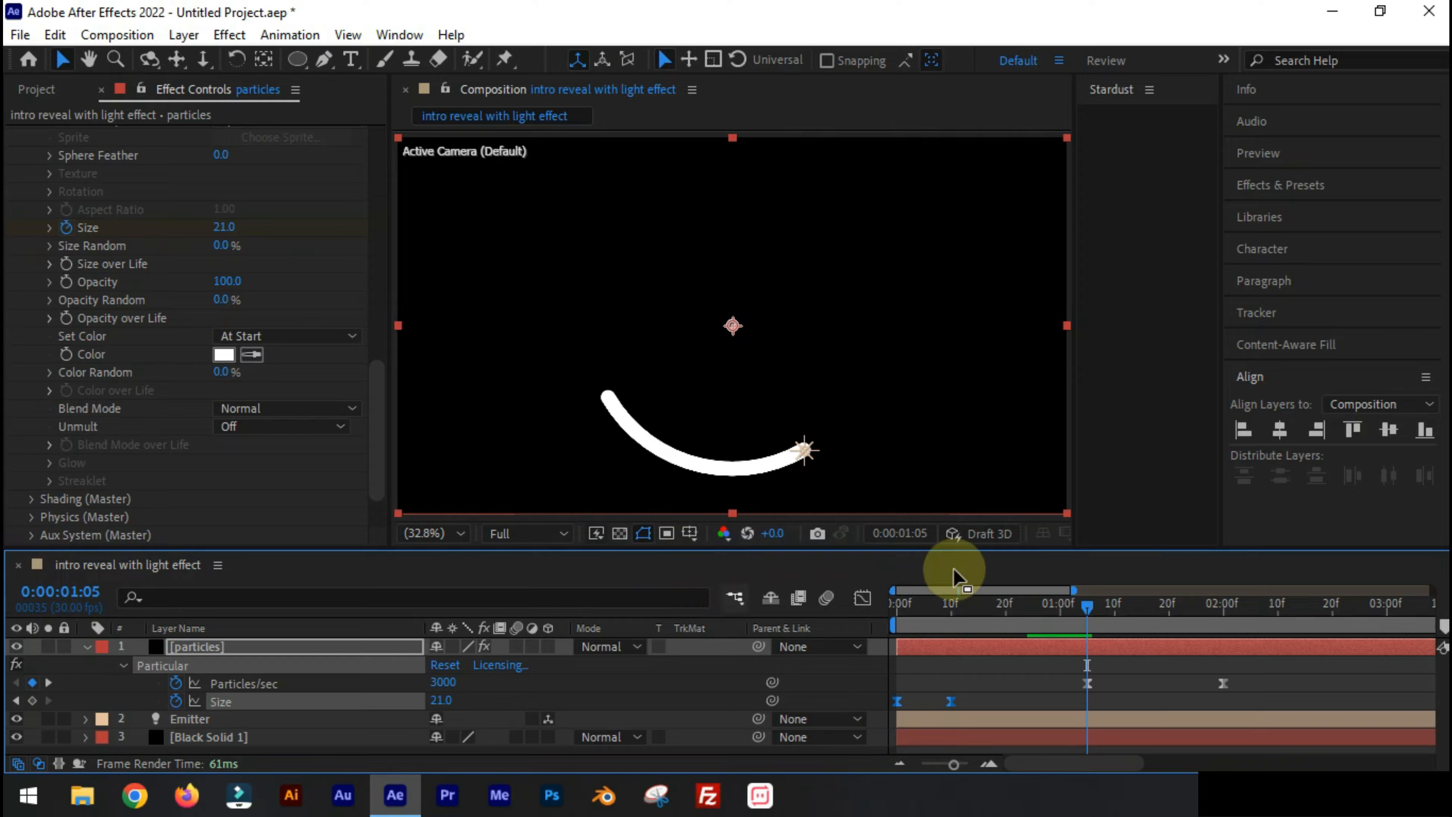
# Give Size over Life a descending curve and reshape its points so it falls steeply early and flattens towards the end
pyautogui.click(935, 605)
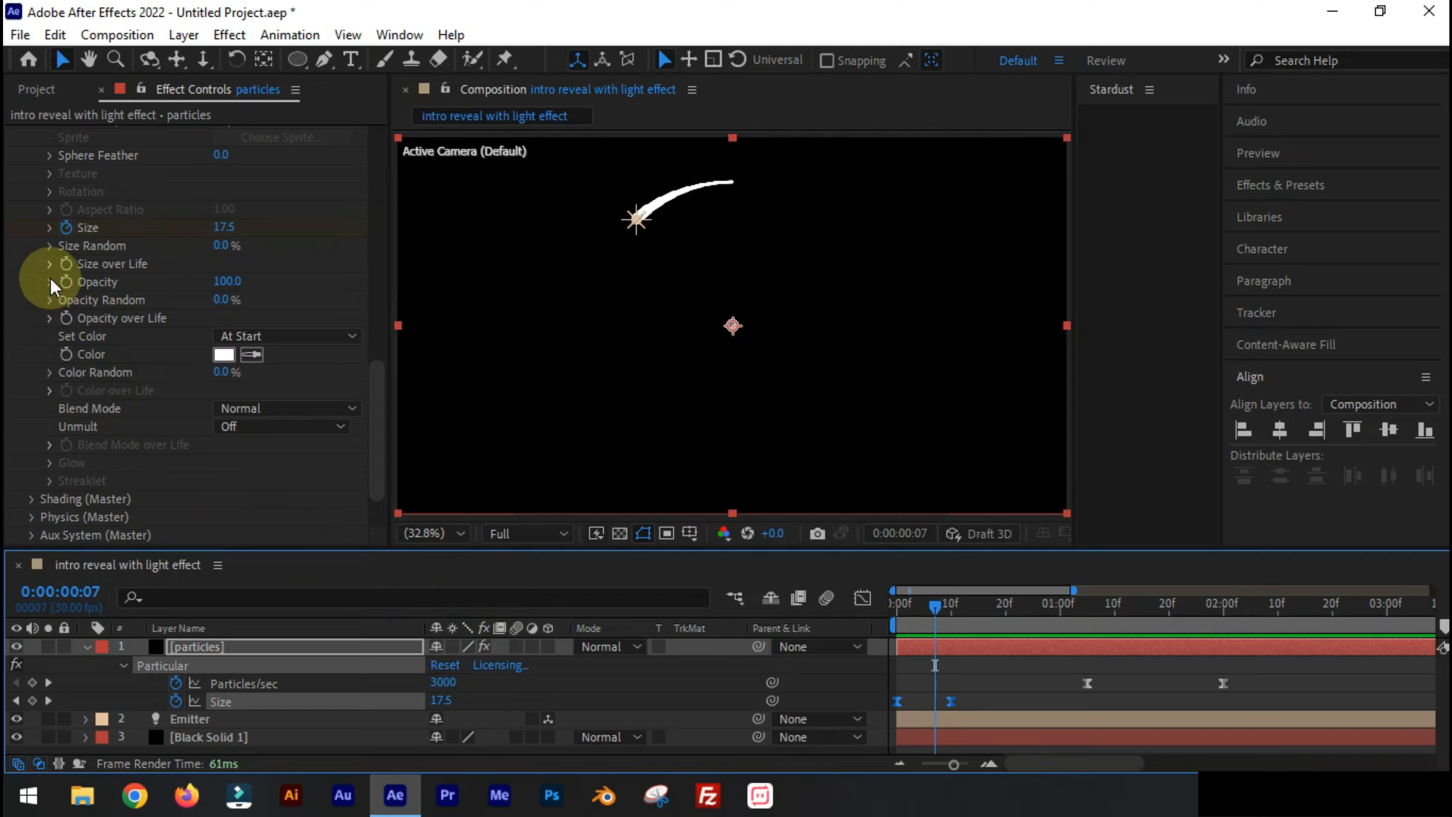
pyautogui.click(49, 264)
pyautogui.click(339, 317)
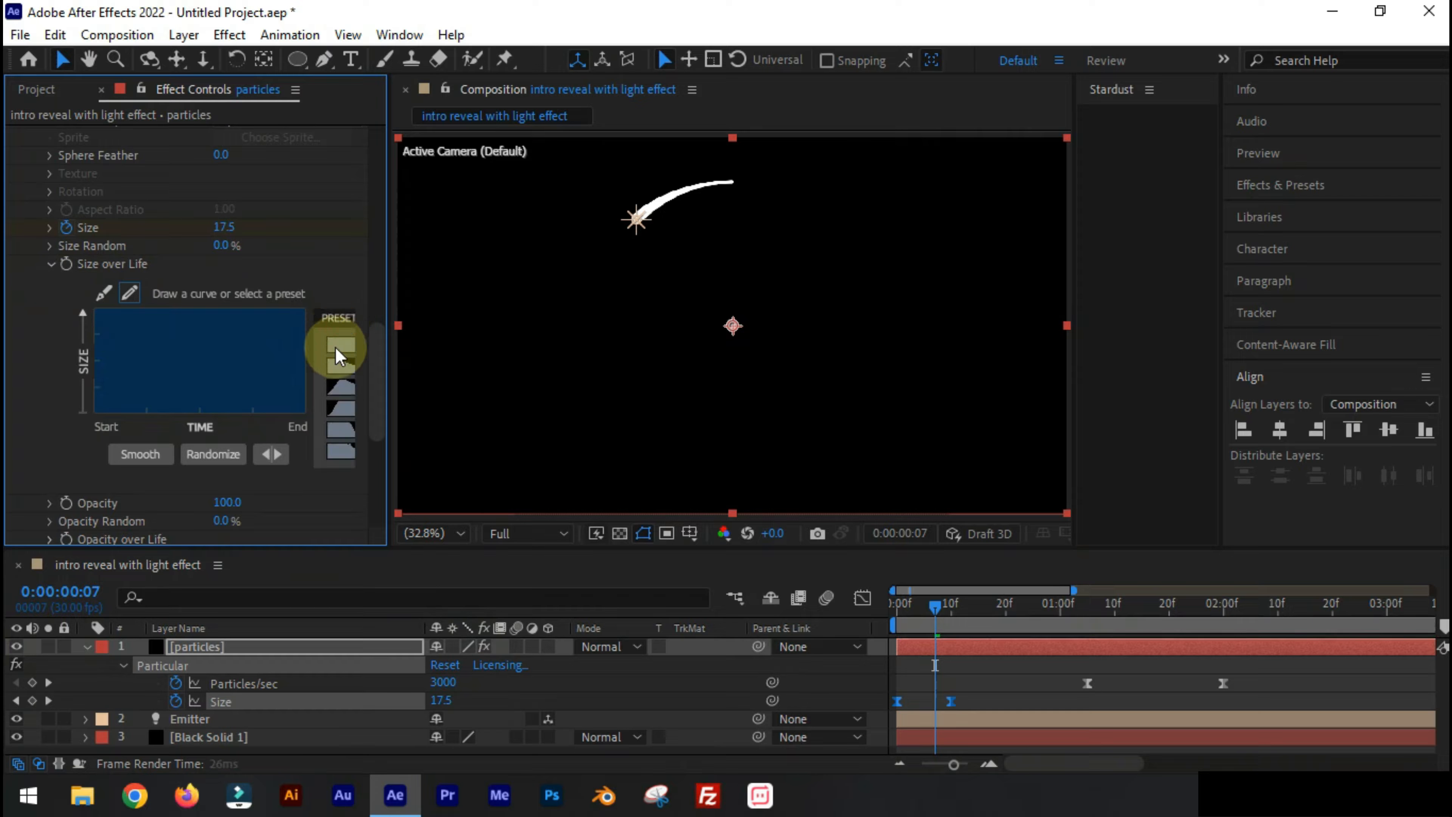
pyautogui.click(339, 382)
pyautogui.click(104, 293)
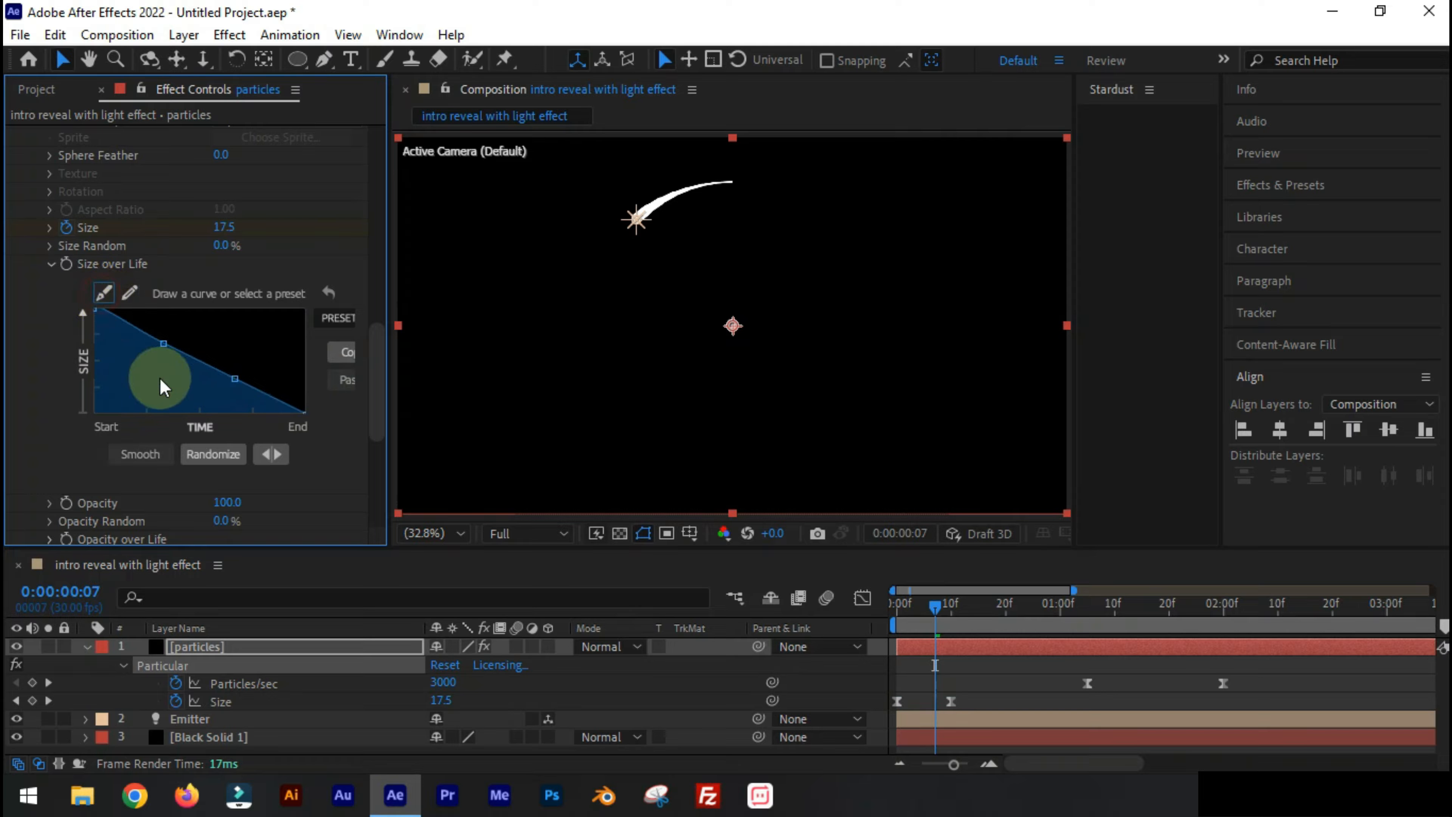
pyautogui.moveTo(234, 379); pyautogui.dragTo(184, 370)
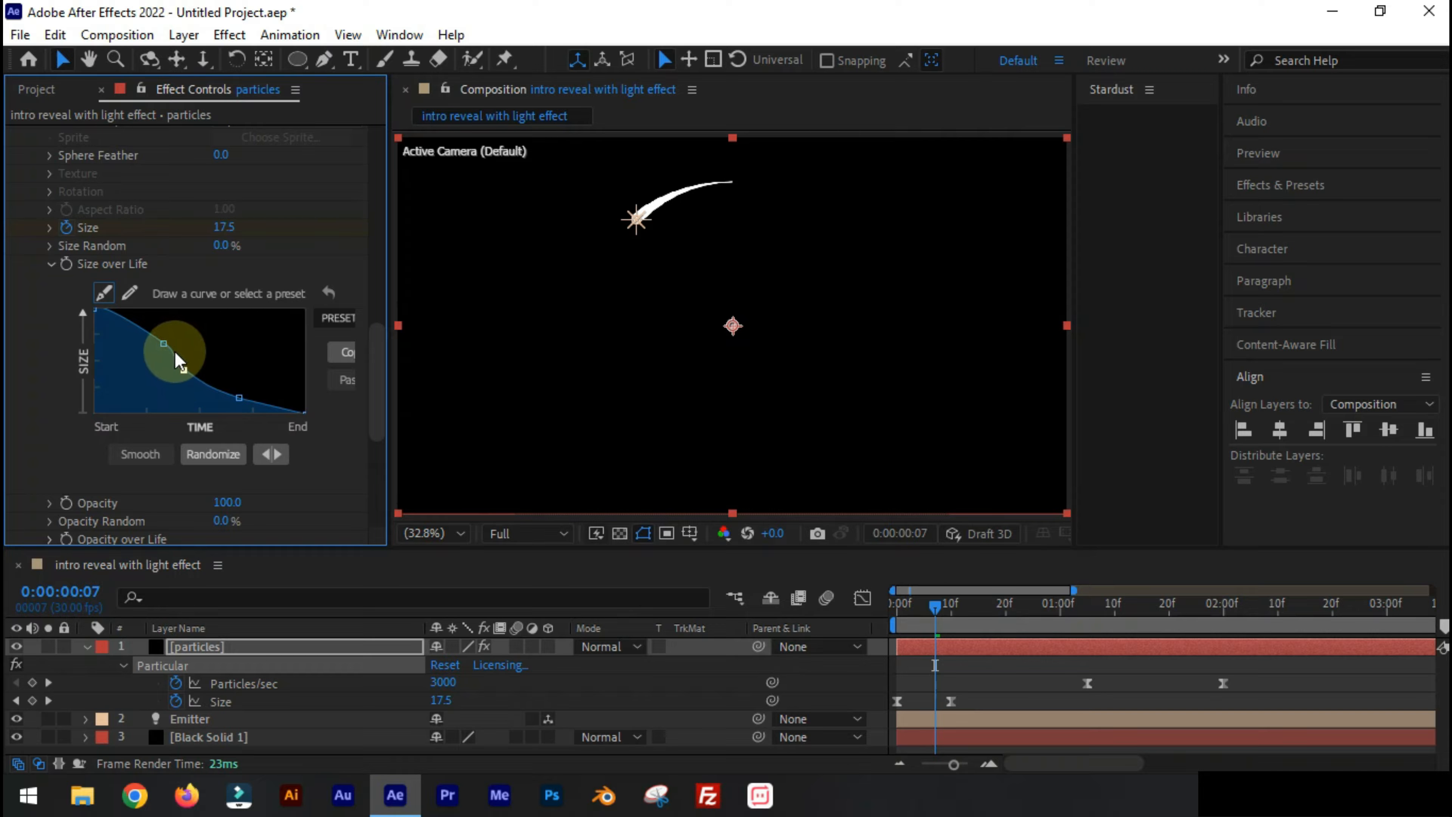
pyautogui.click(164, 343)
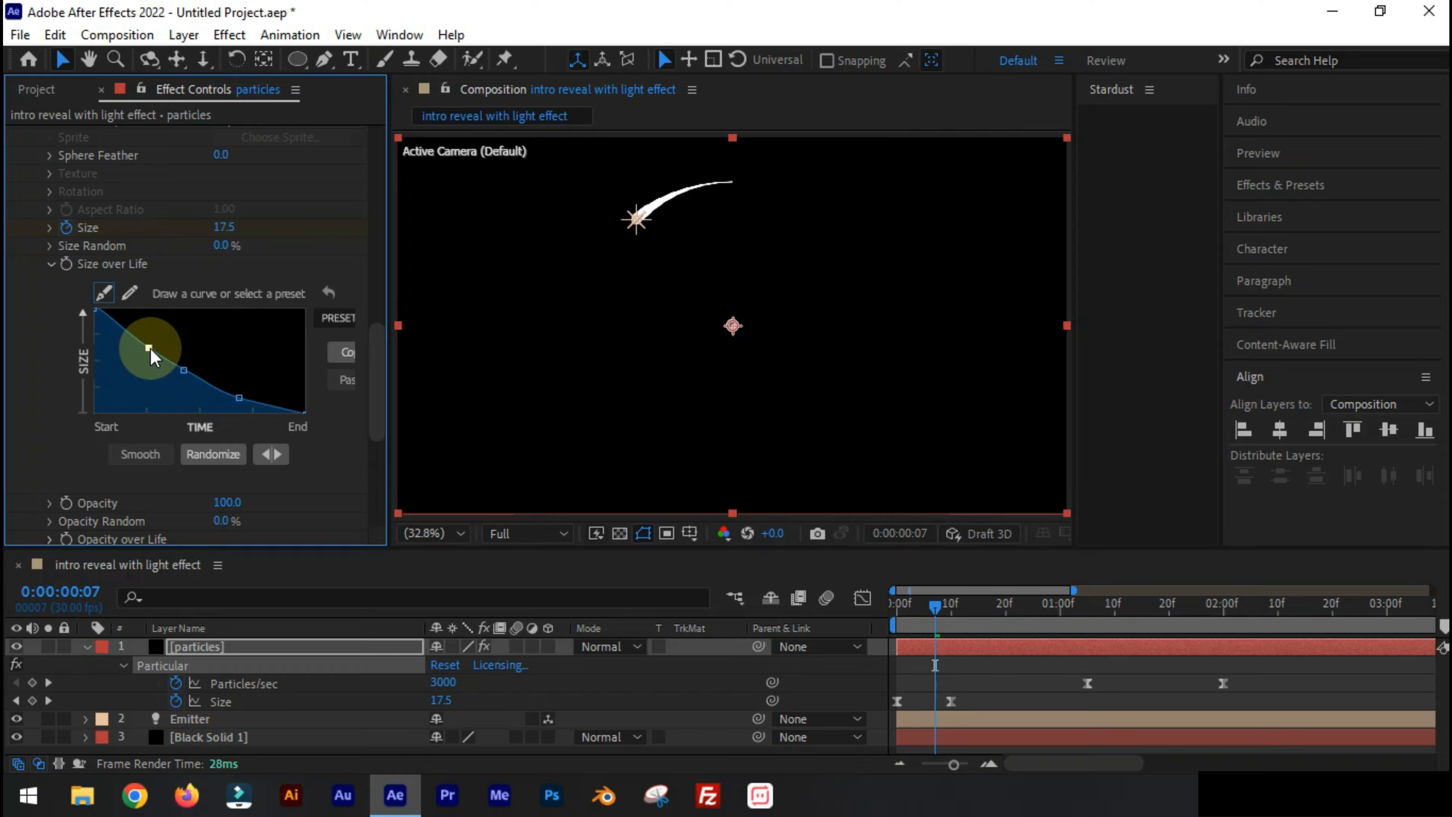
pyautogui.moveTo(184, 371); pyautogui.dragTo(220, 398)
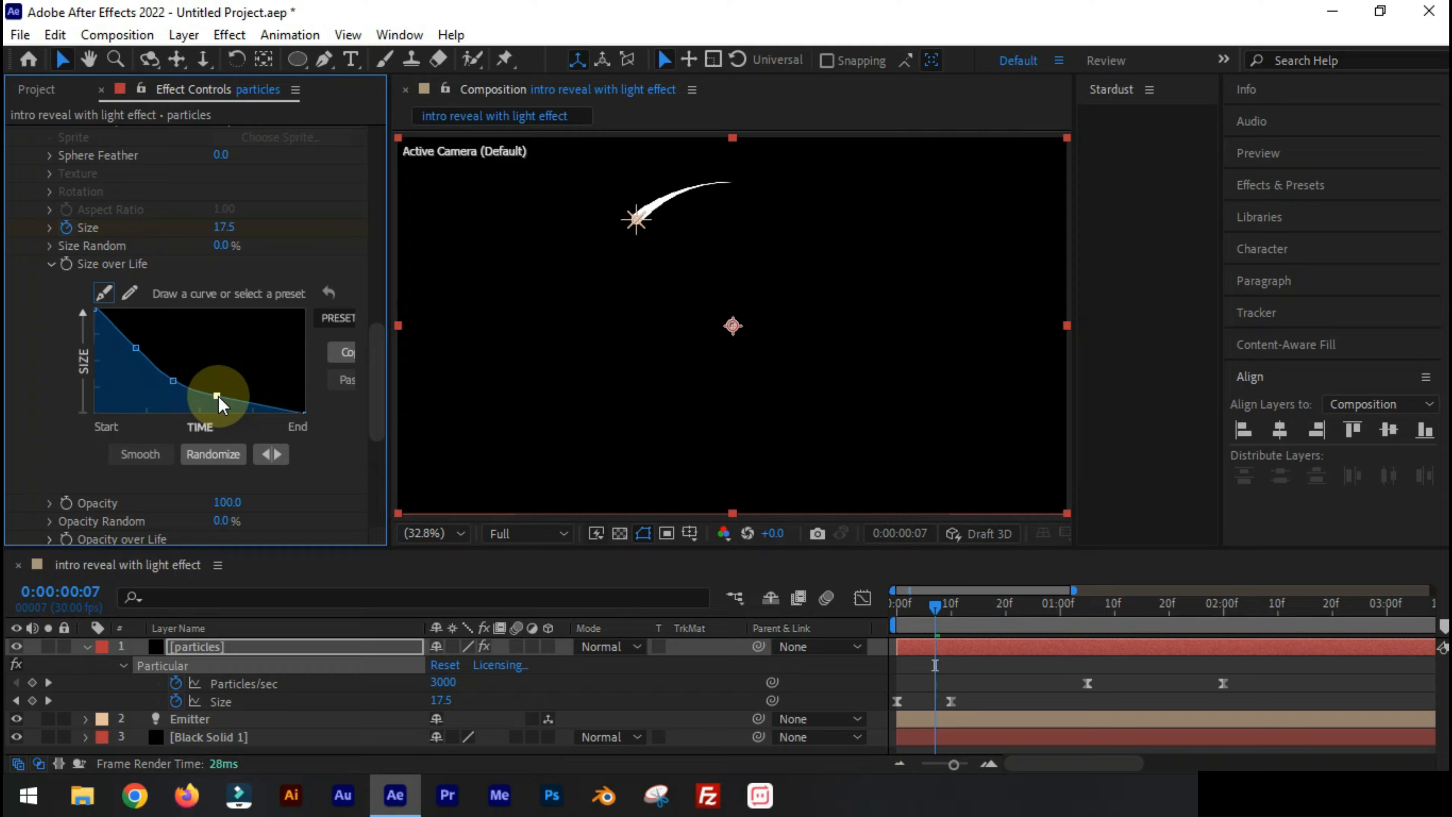
# Change the particle Color from white to a bright, saturated pink
pyautogui.scroll(-5, 227, 448)
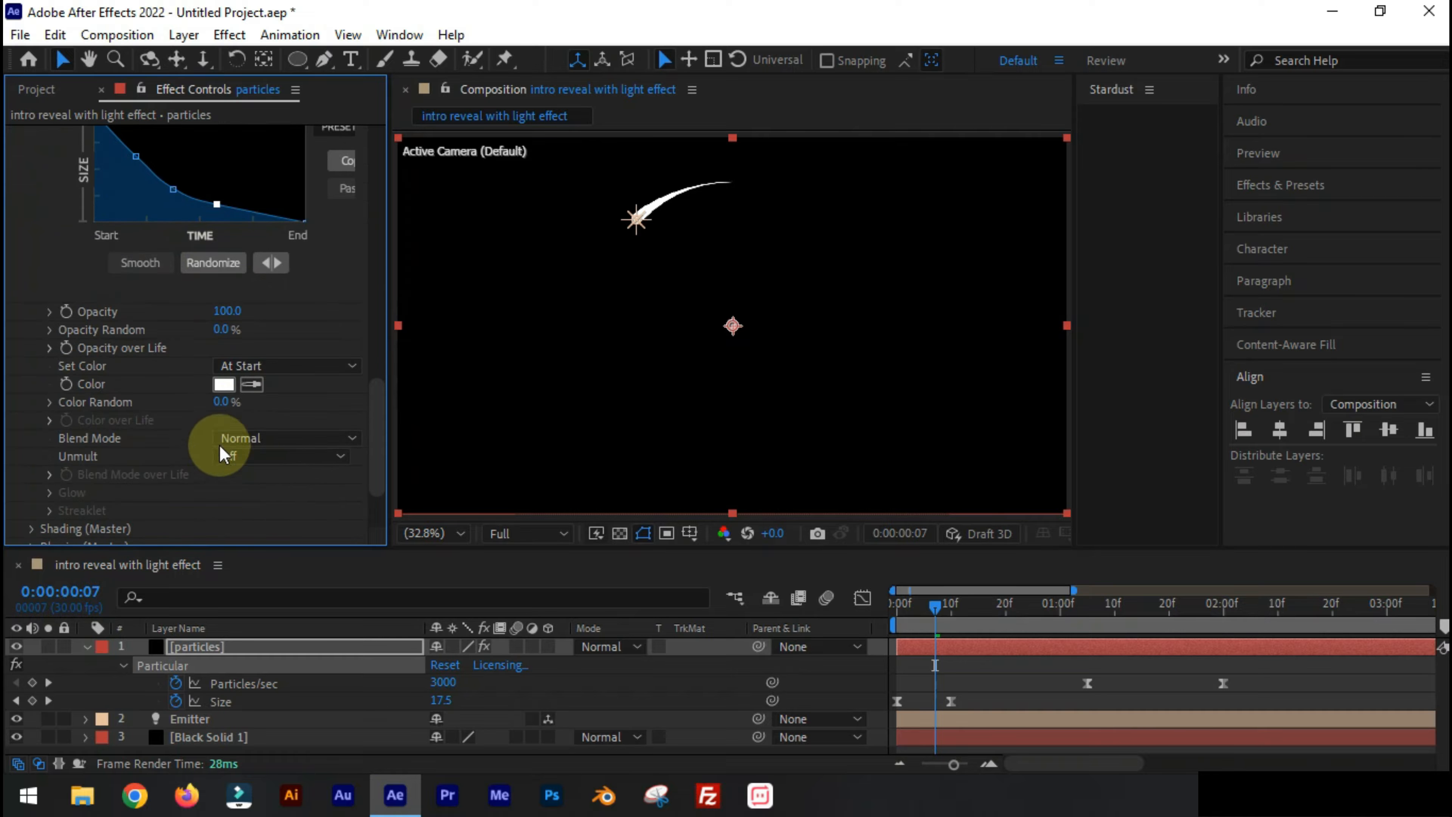
pyautogui.click(217, 388)
pyautogui.click(368, 260)
pyautogui.click(325, 263)
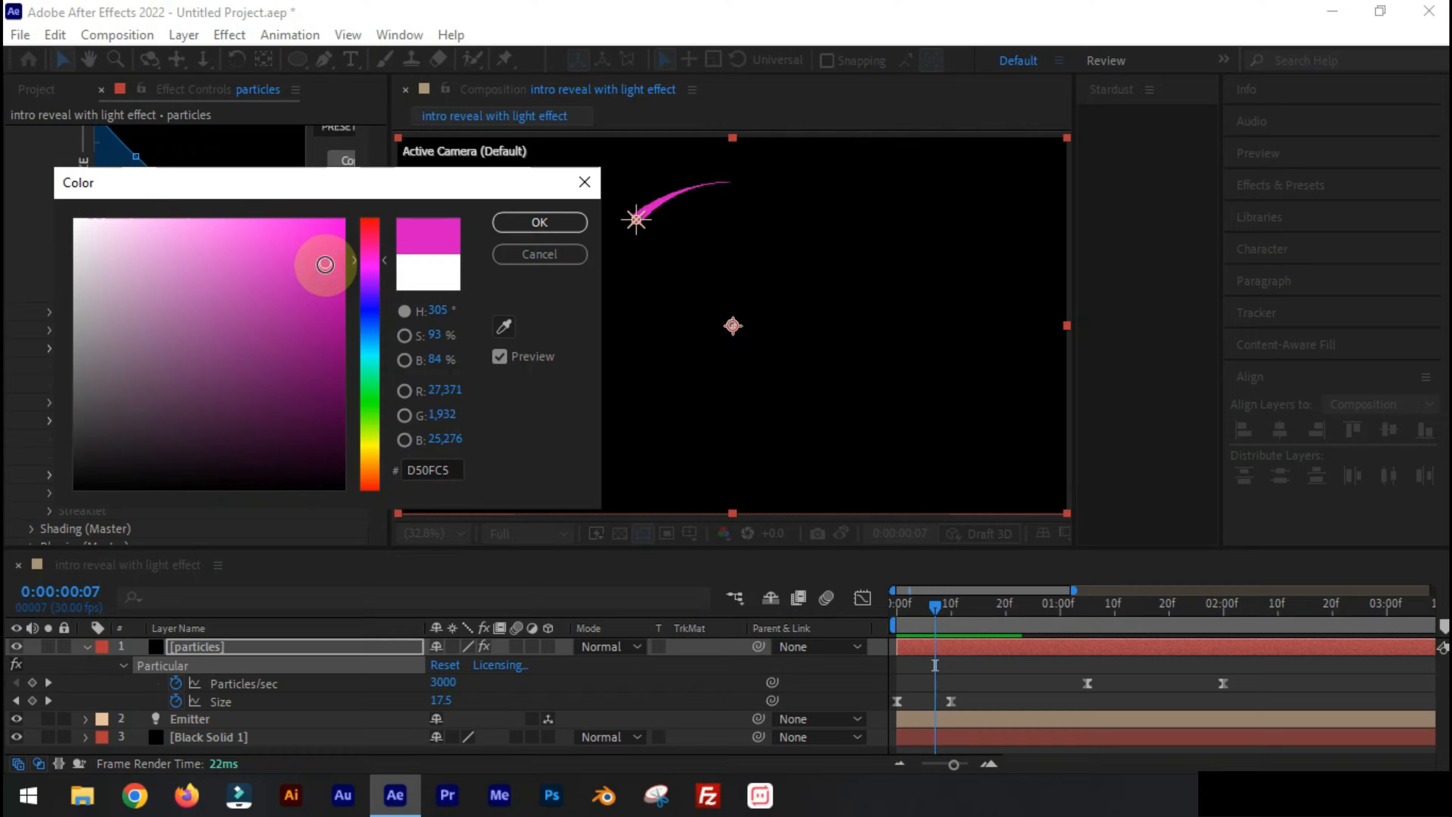
pyautogui.click(366, 308)
pyautogui.click(338, 232)
pyautogui.click(372, 235)
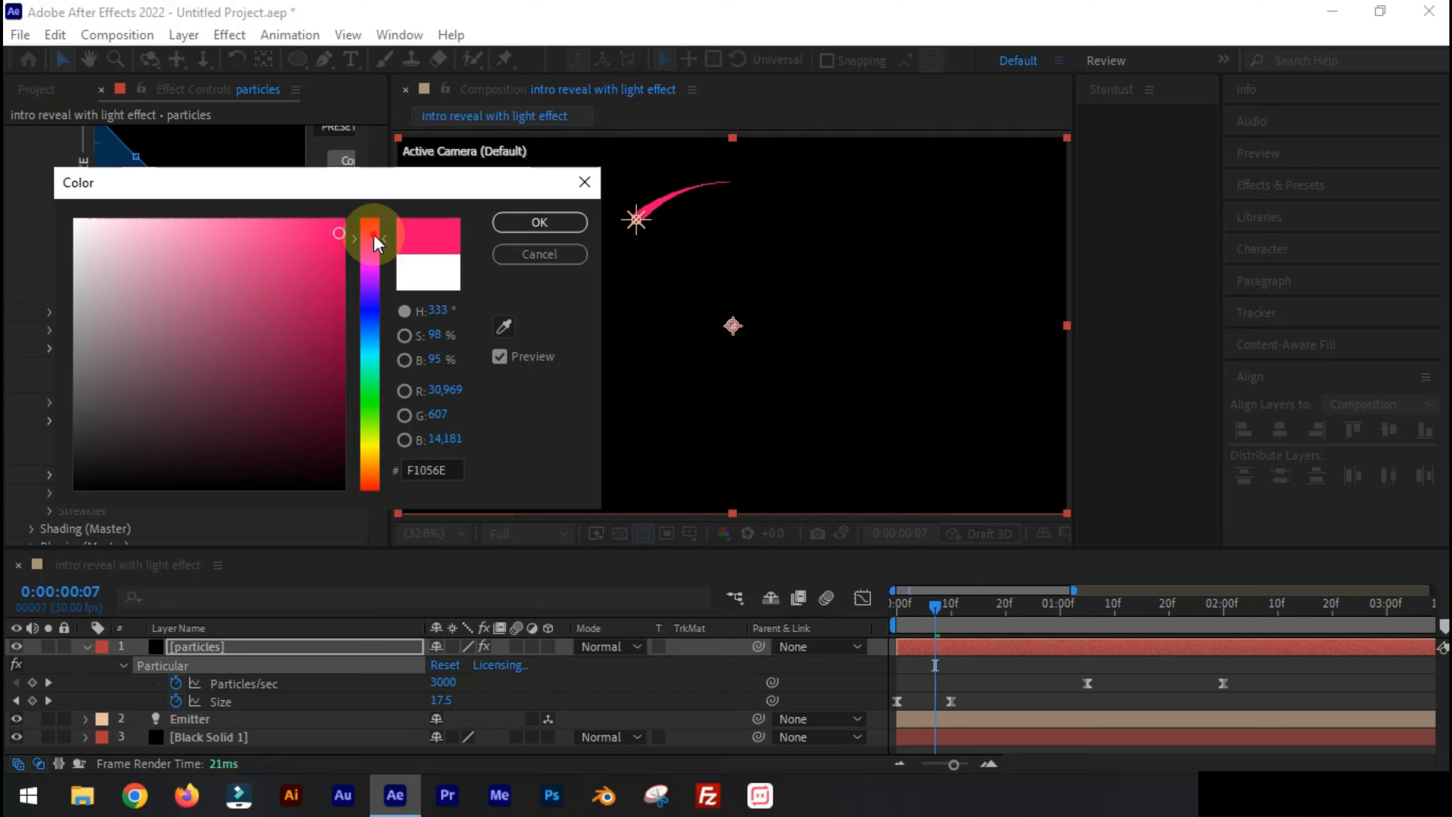
pyautogui.click(374, 248)
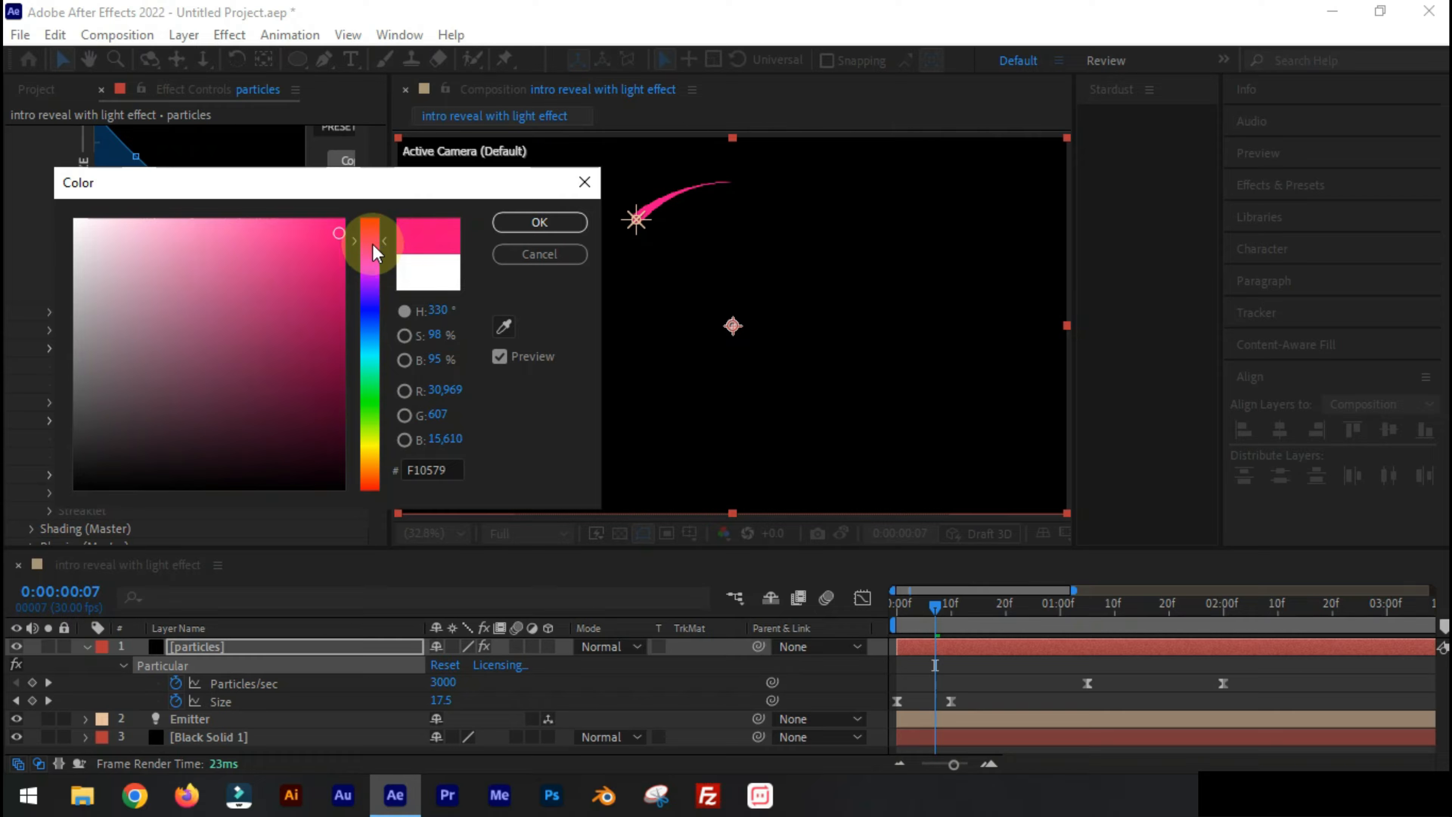
pyautogui.moveTo(326, 338); pyautogui.dragTo(350, 227)
pyautogui.click(523, 224)
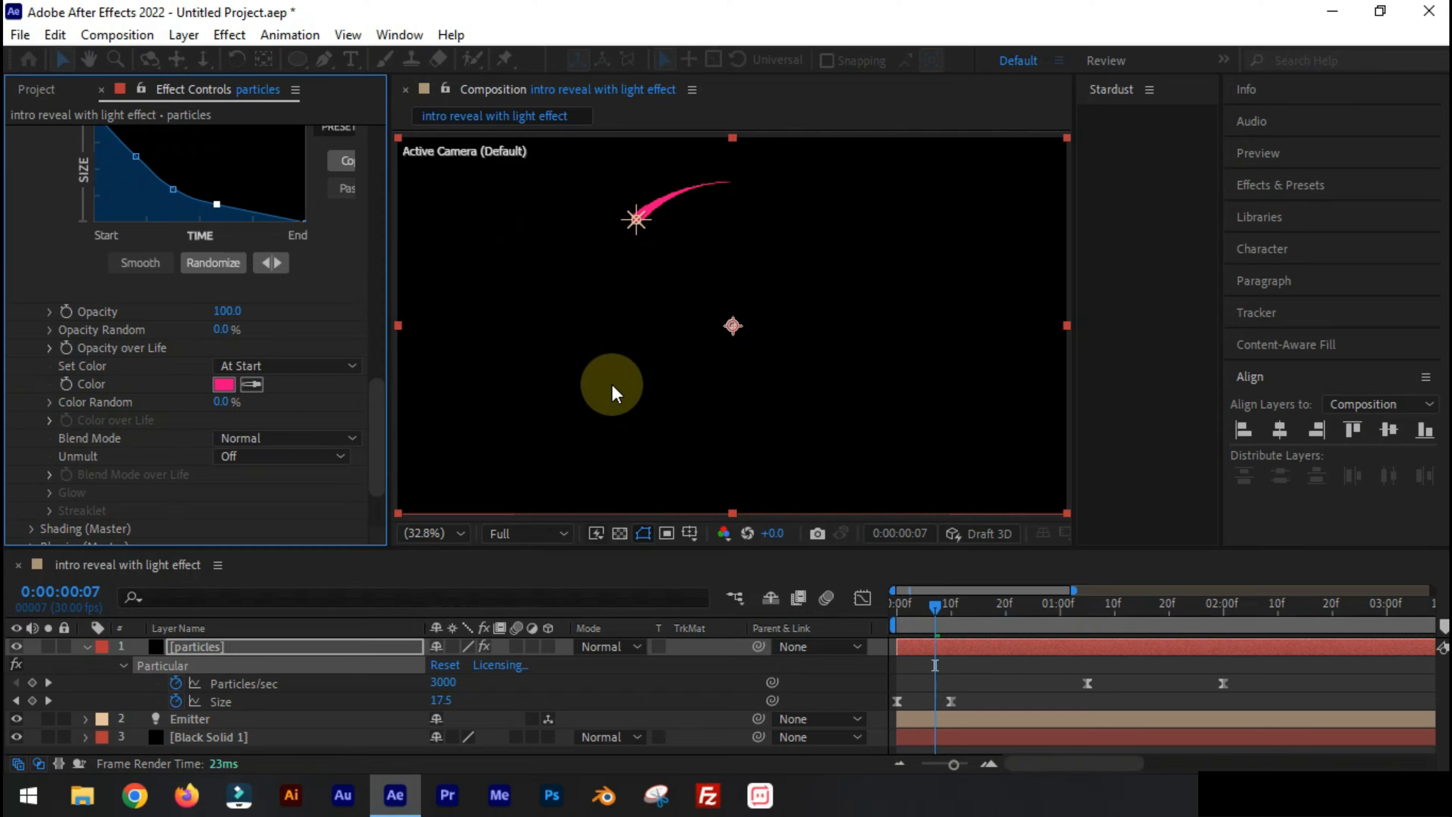
# Set the particle Blend Mode to Screen and Color Random to 6%
pyautogui.click(288, 437)
pyautogui.click(303, 508)
pyautogui.click(225, 402)
pyautogui.write('10')
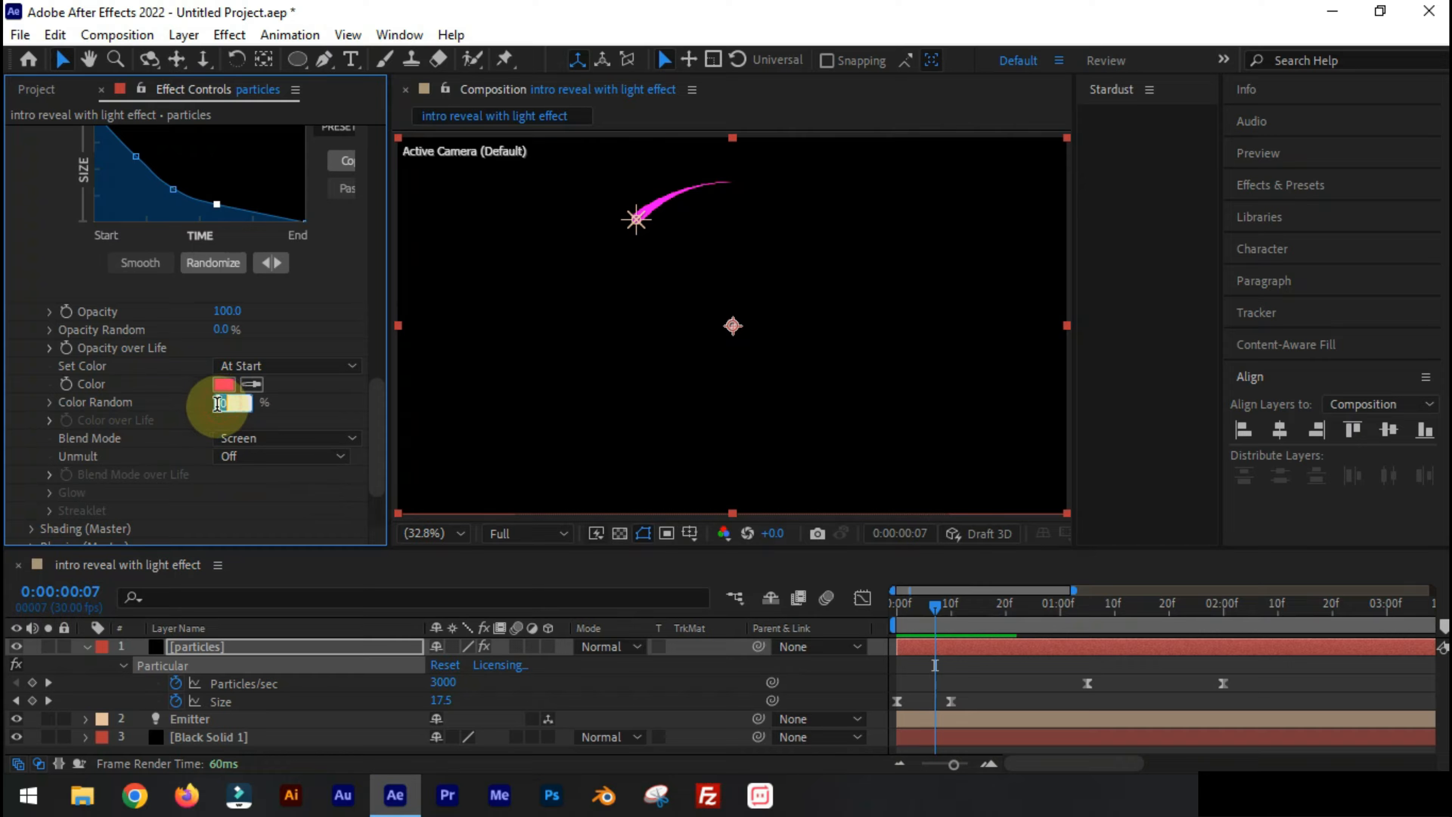
pyautogui.press('Return')
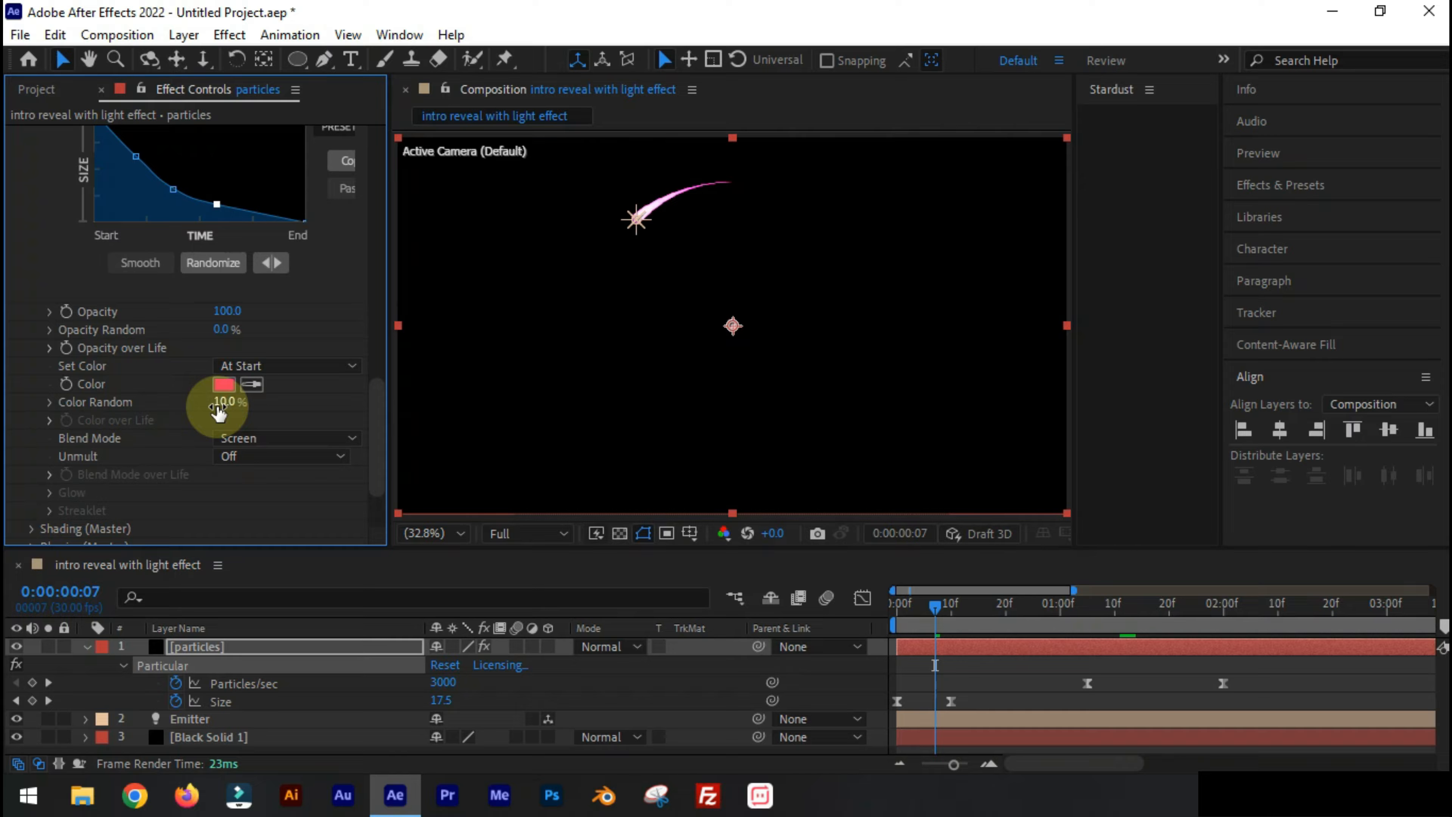
pyautogui.moveTo(219, 409); pyautogui.dragTo(219, 409)
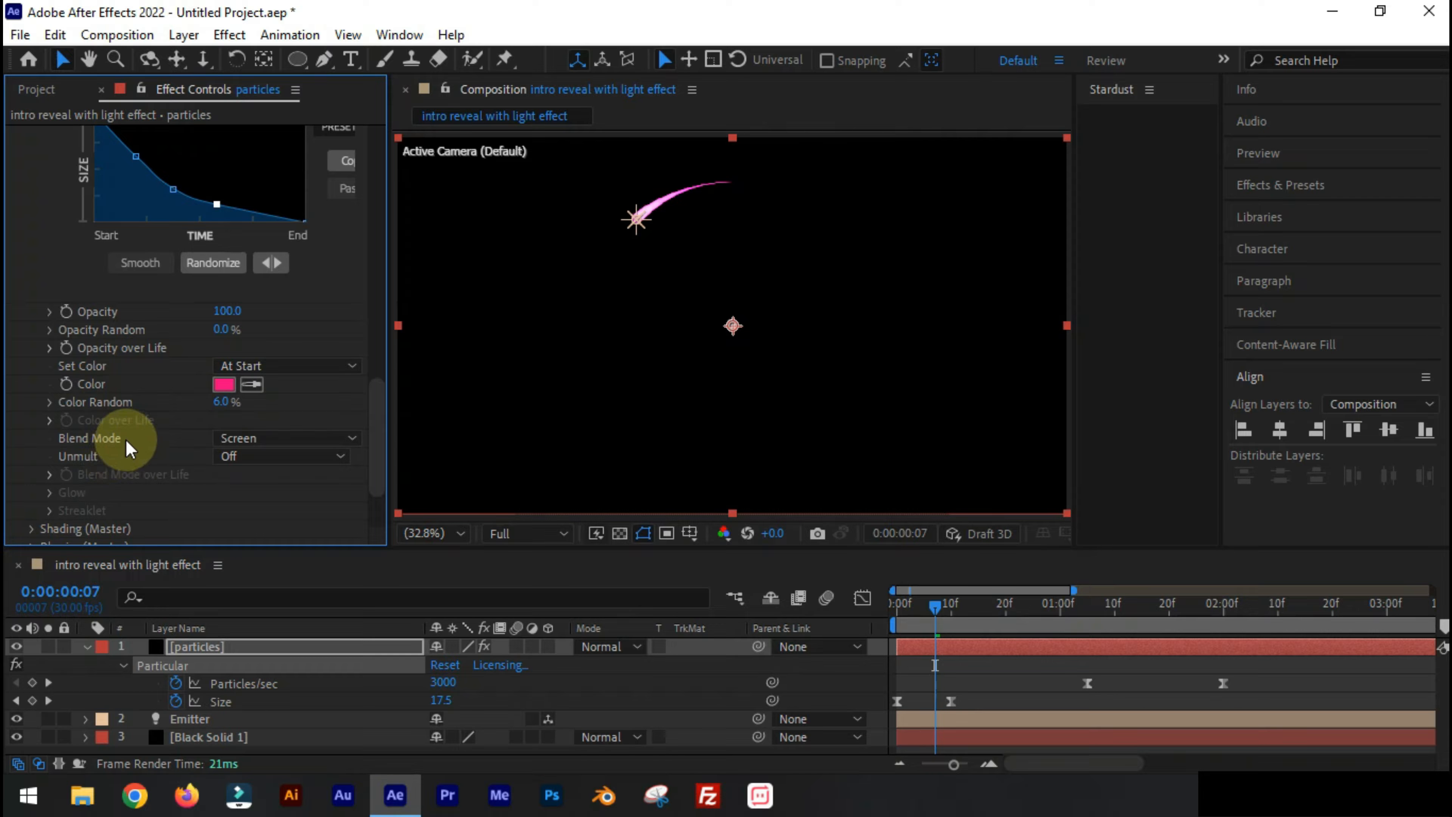
# At 0:00:00:27, set the Turbulence Field's Affect Position to 260 in the particle system's Air physics
pyautogui.scroll(-3, 123, 448)
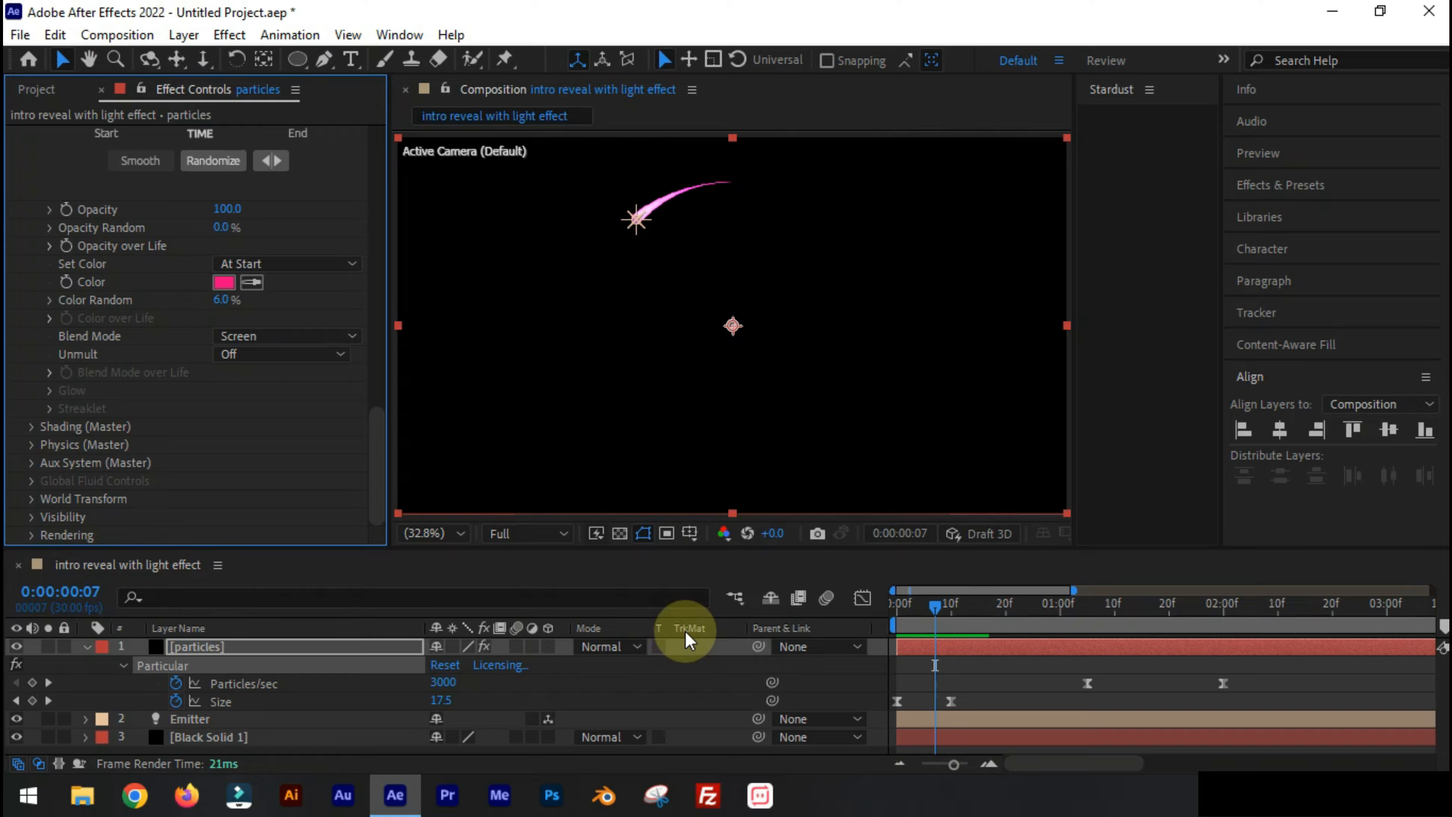
pyautogui.click(33, 426)
pyautogui.click(32, 319)
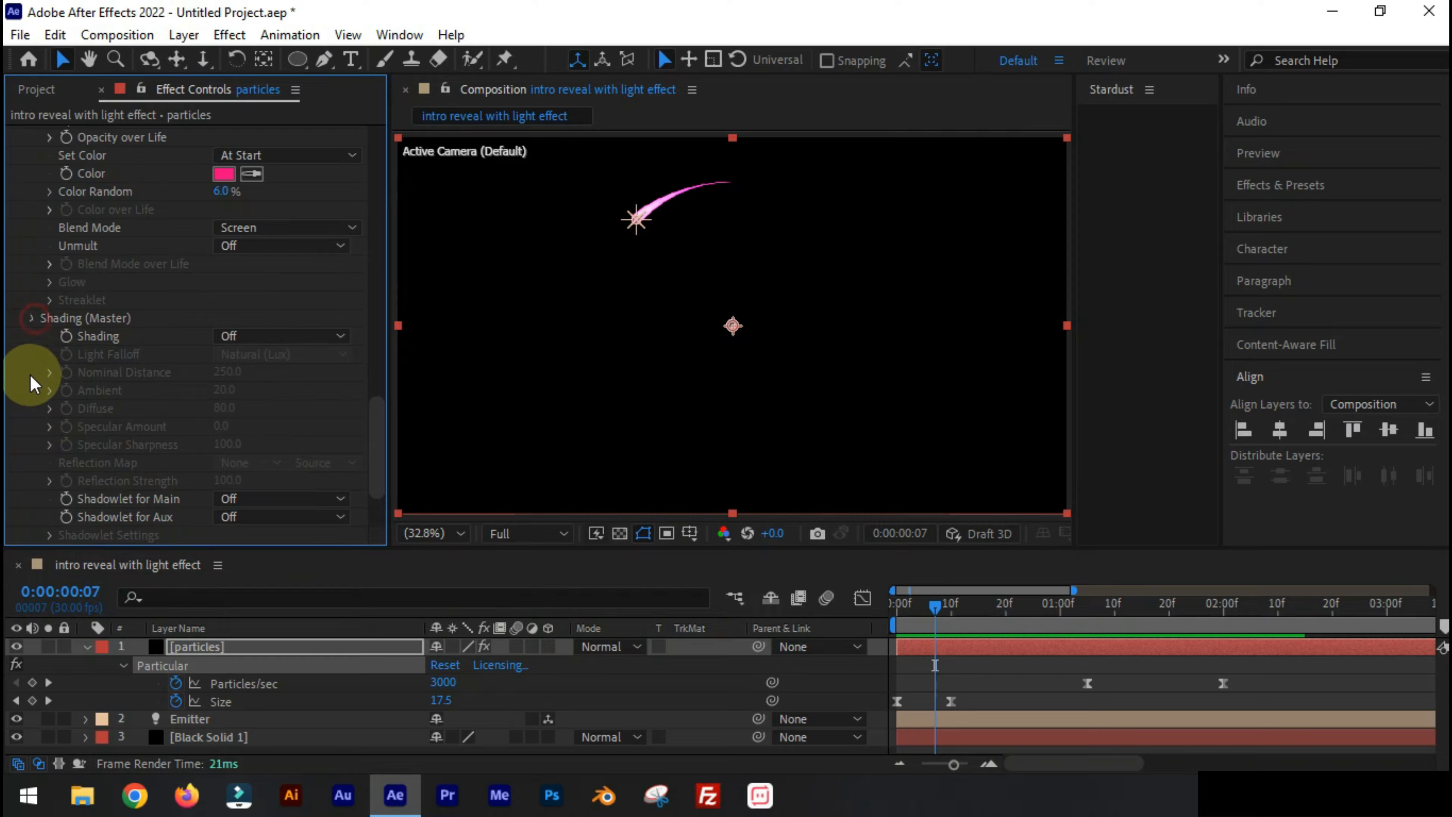
pyautogui.click(32, 441)
pyautogui.click(49, 499)
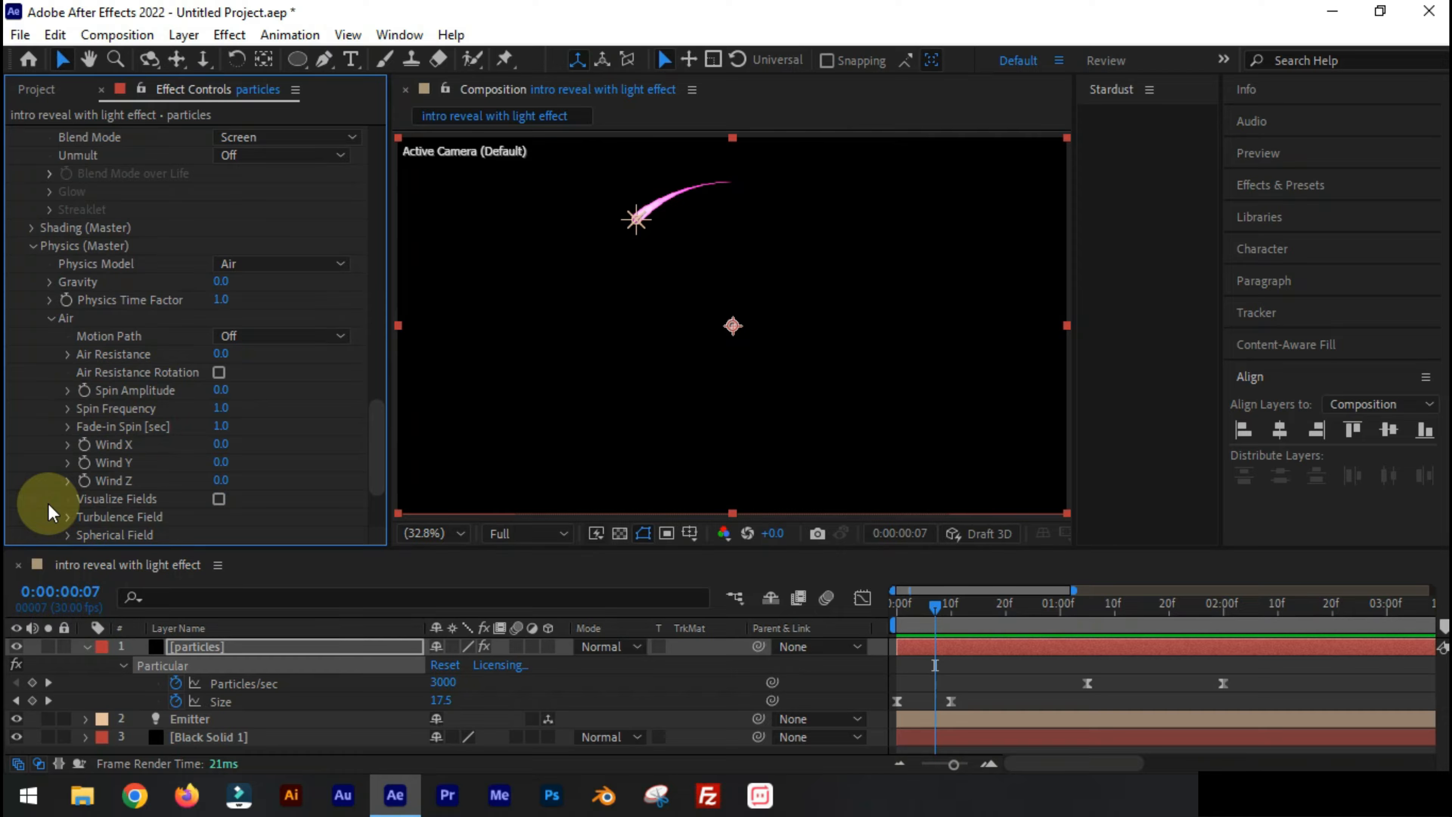
pyautogui.moveTo(986, 607); pyautogui.dragTo(1045, 617)
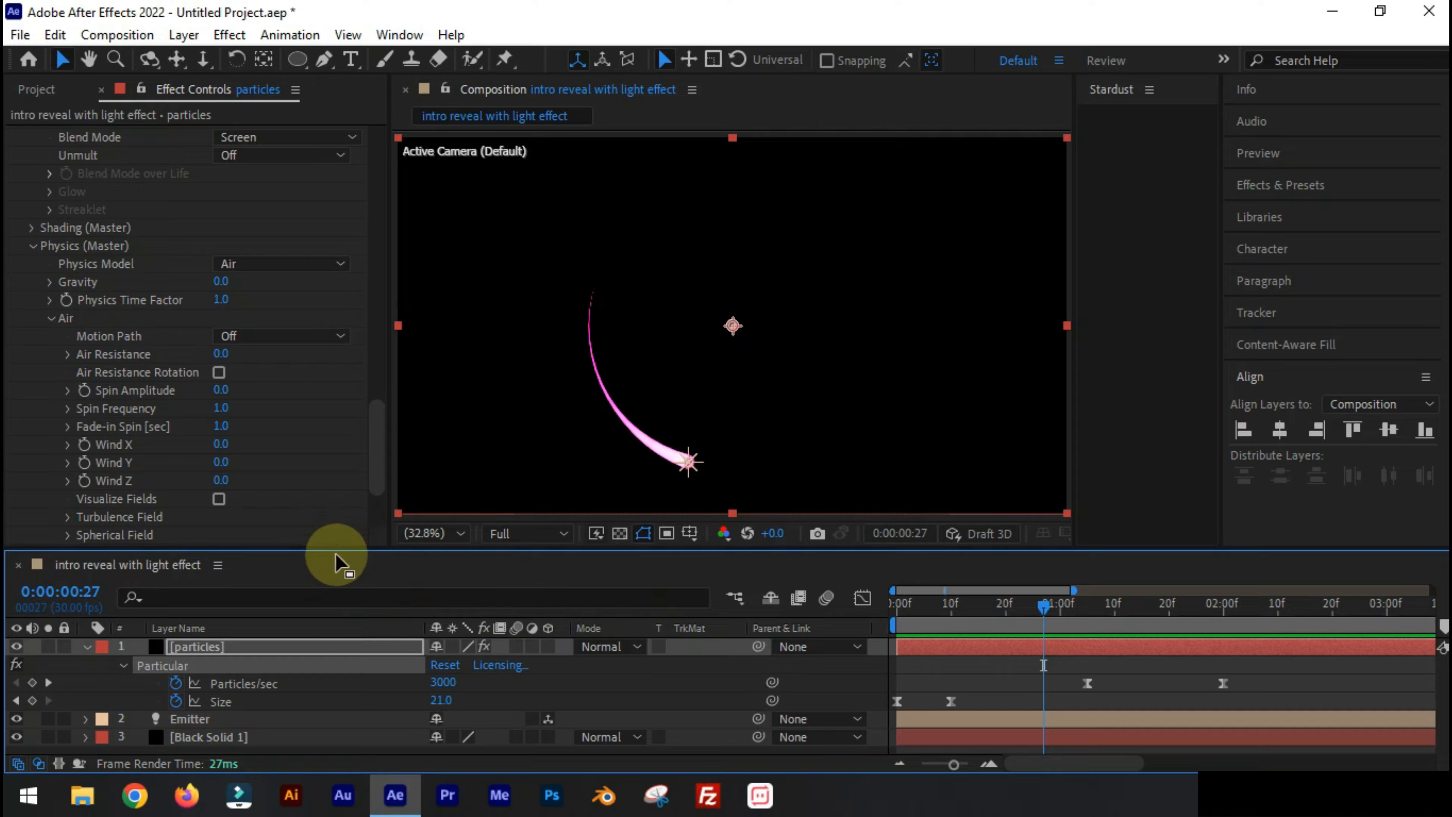
pyautogui.scroll(-2, 128, 485)
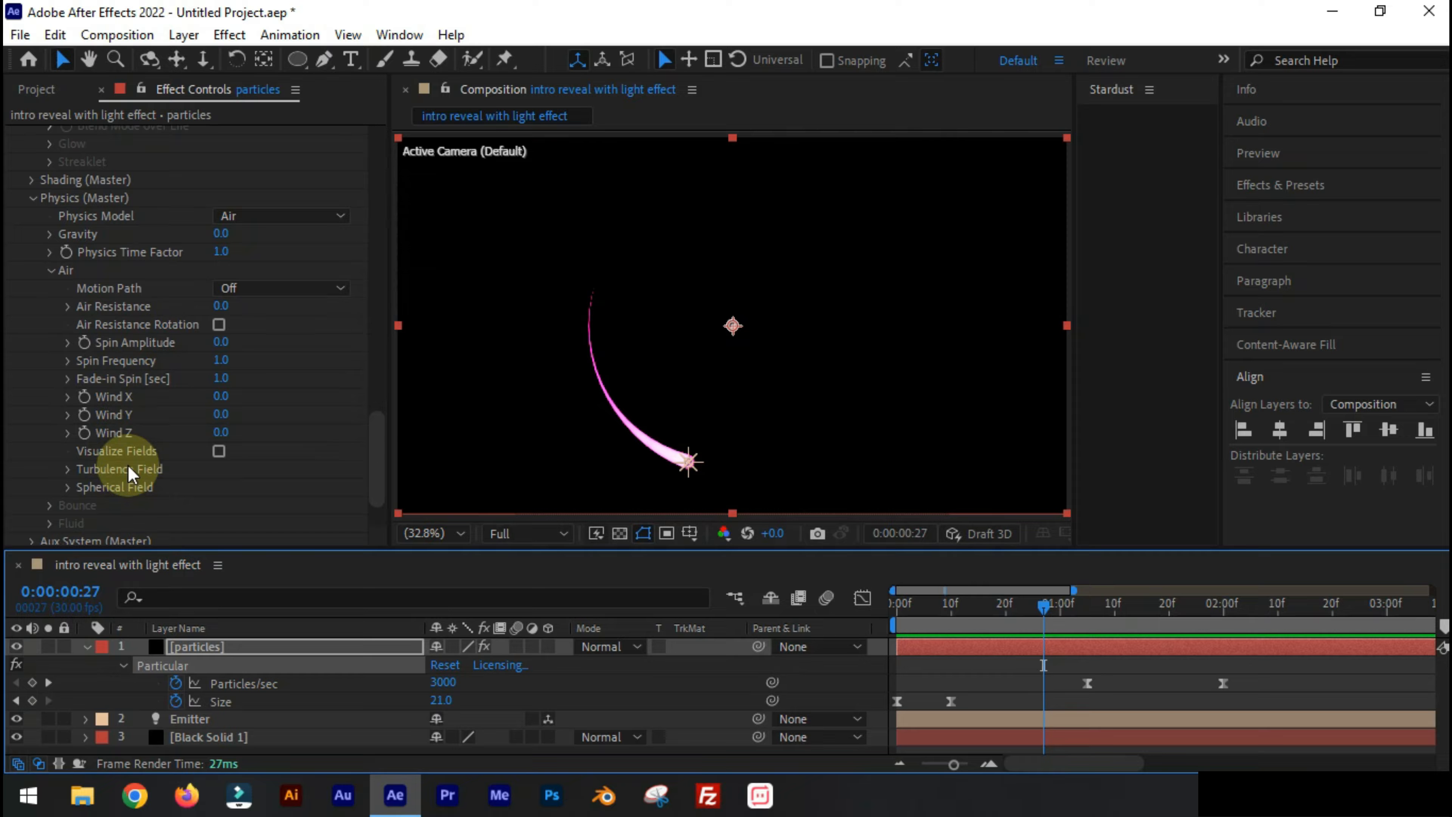
pyautogui.scroll(-2, 67, 429)
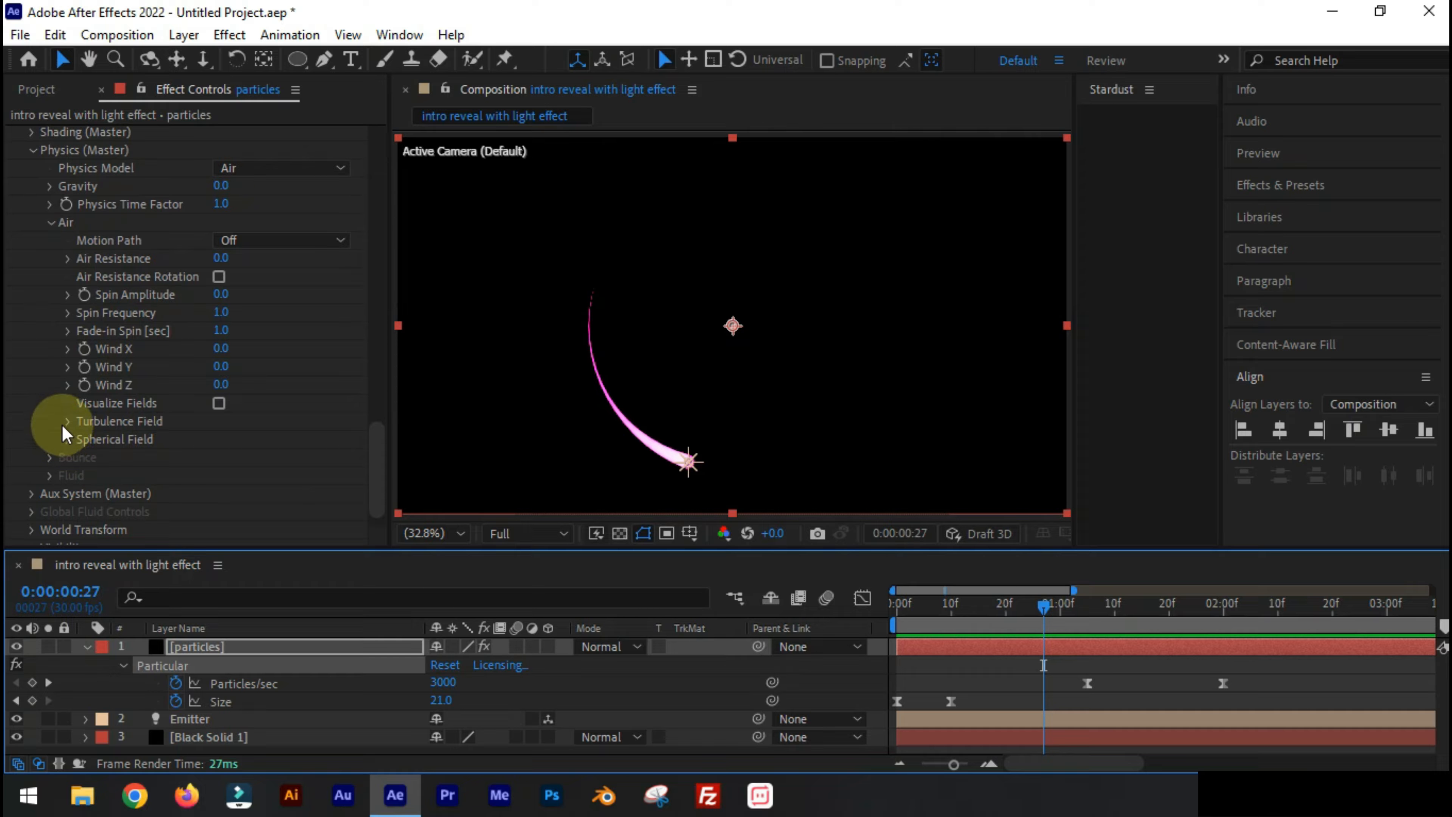
pyautogui.click(67, 422)
pyautogui.scroll(-5, 67, 423)
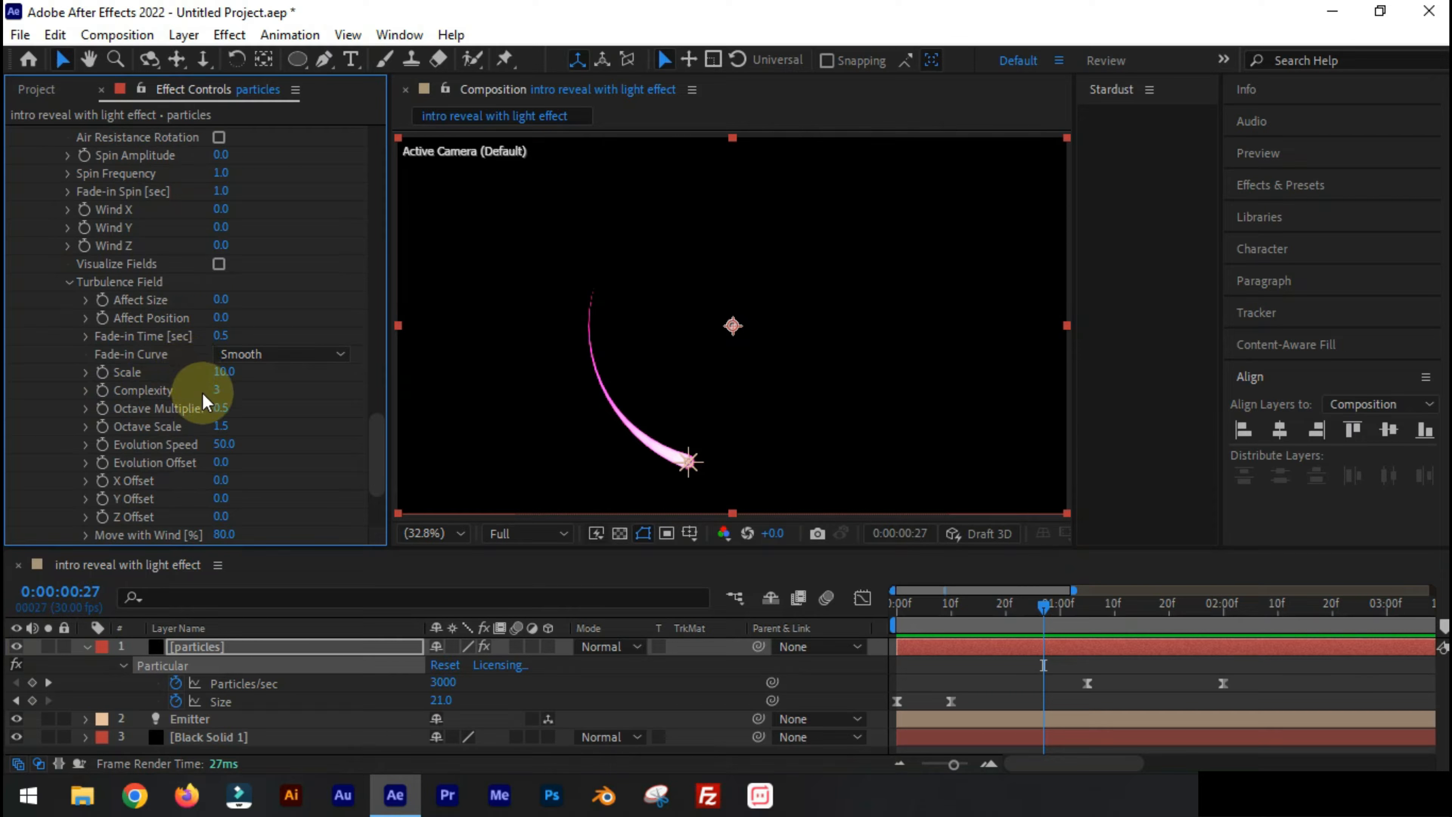
pyautogui.click(221, 317)
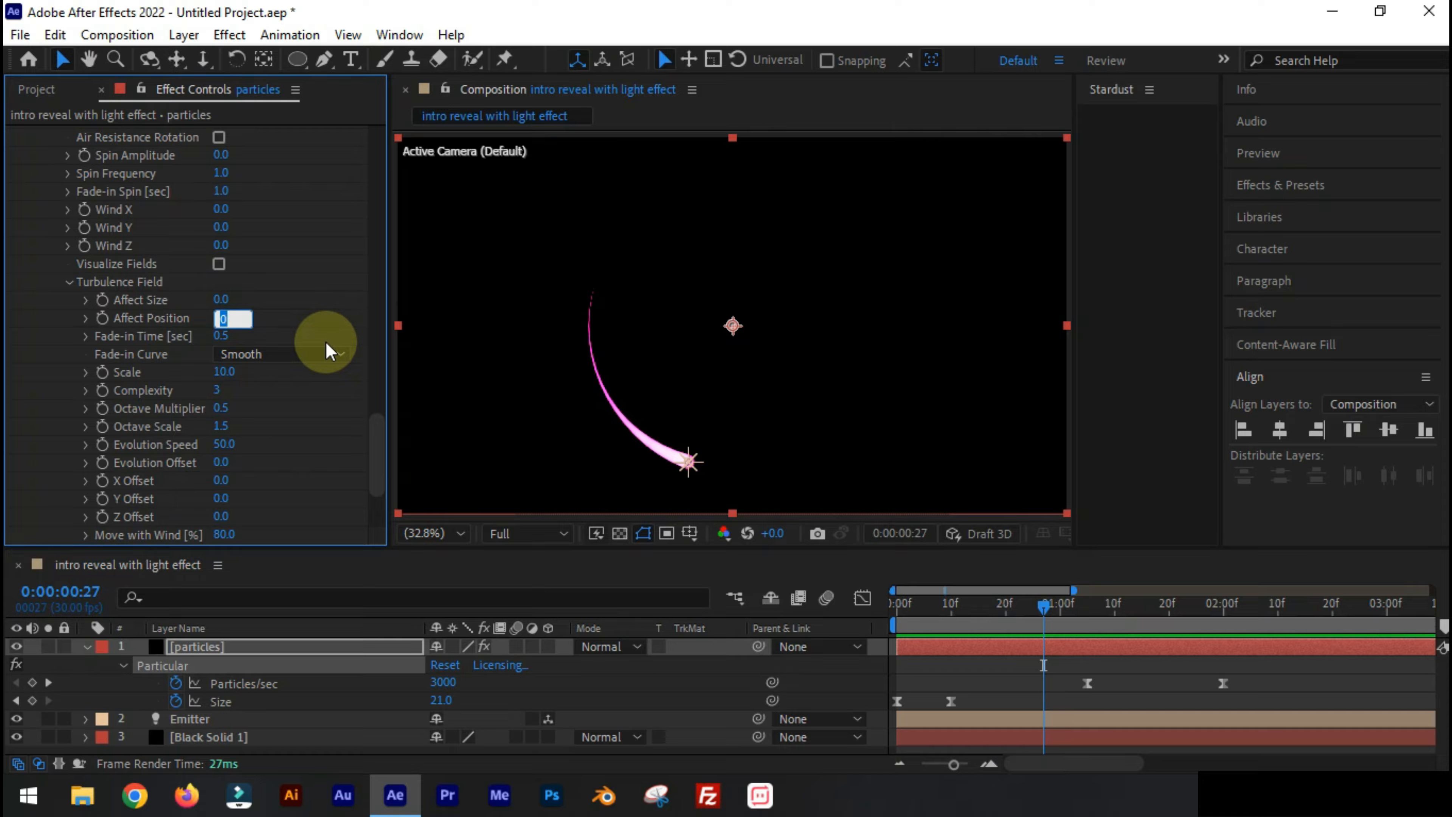
pyautogui.write('260')
pyautogui.press('Return')
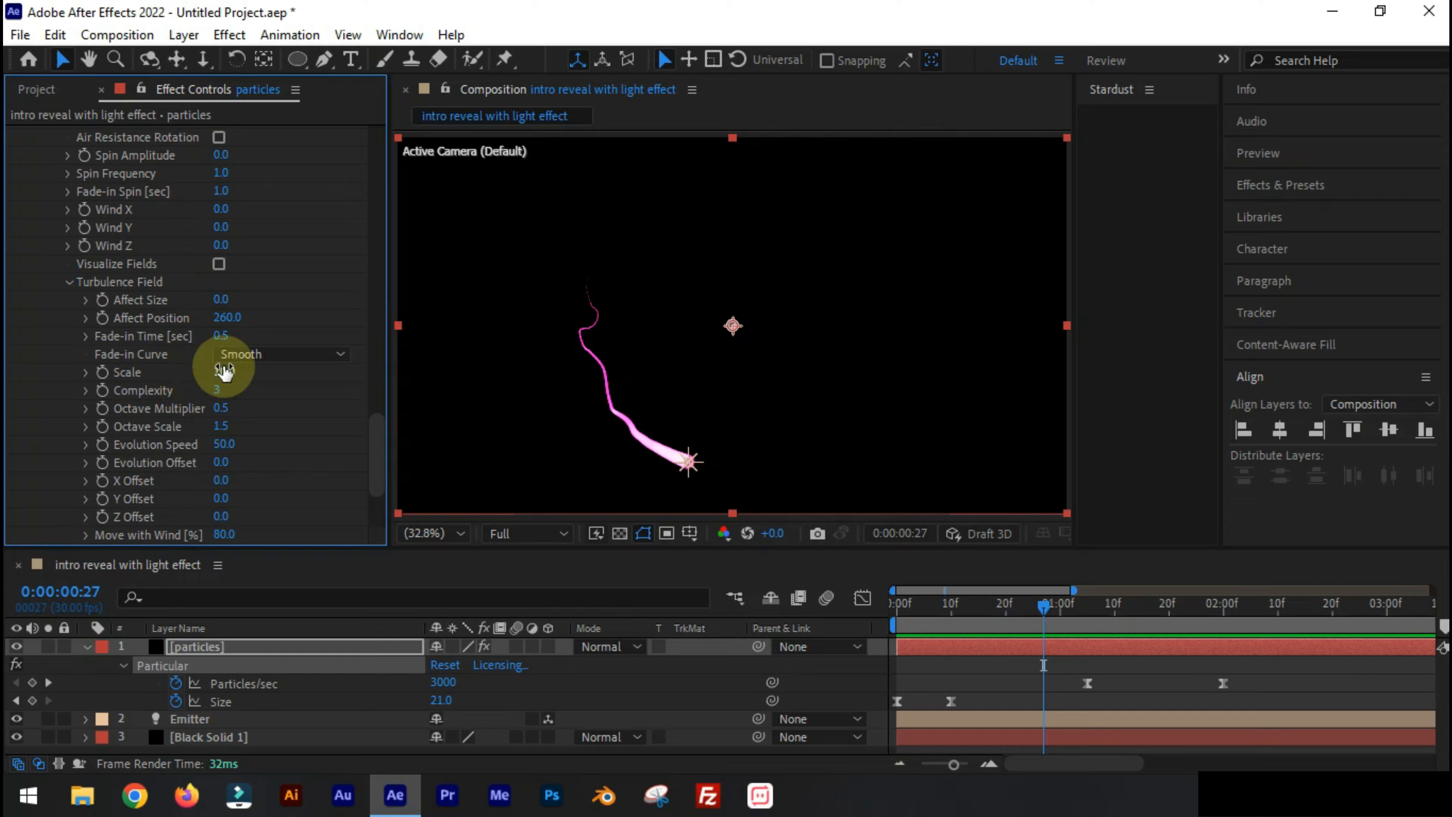
# Raise the Turbulence Field's Scale to 252 and preview the dispersing trail from the start of the composition
pyautogui.moveTo(223, 371); pyautogui.dragTo(458, 398)
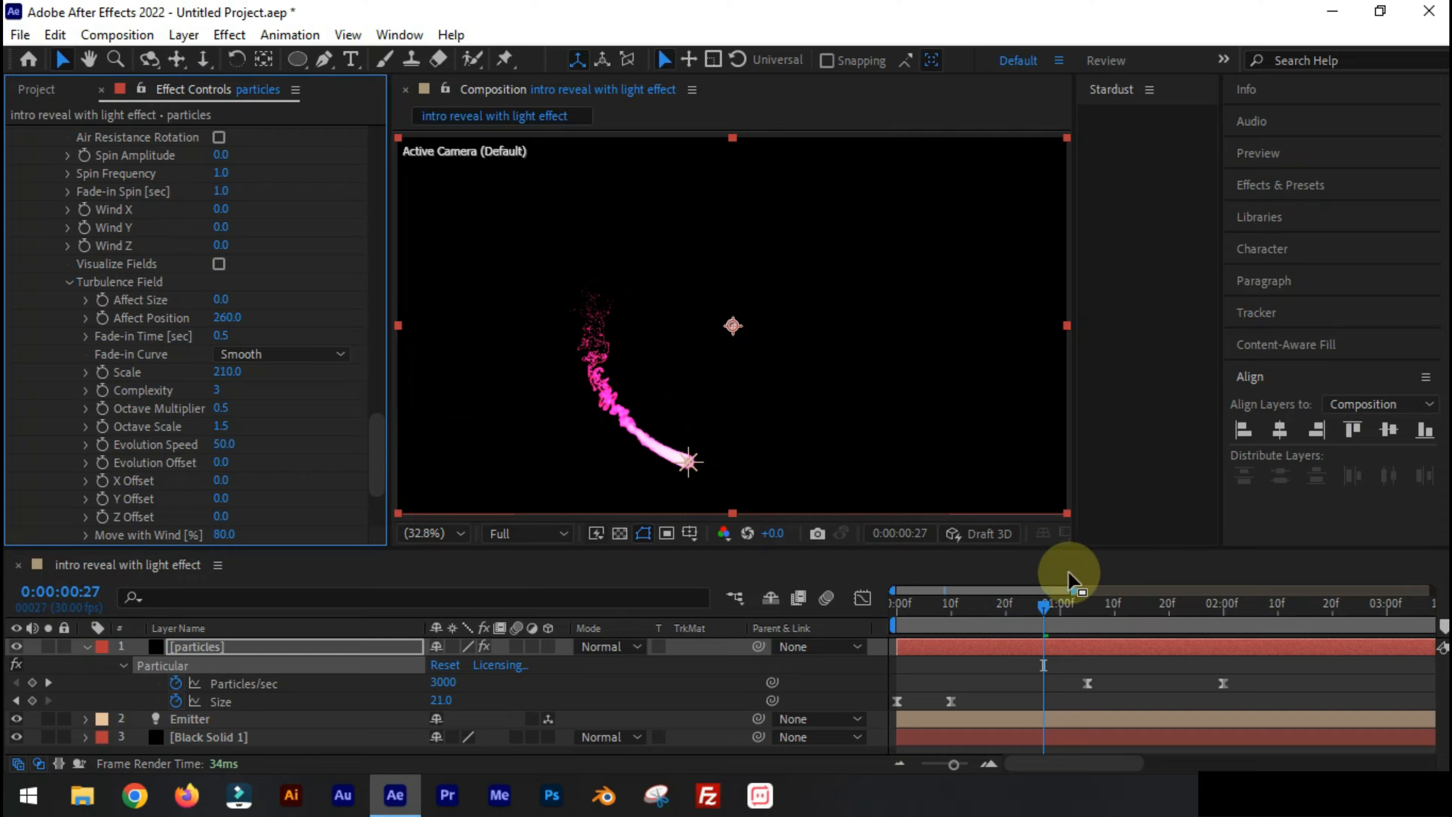
pyautogui.moveTo(226, 376); pyautogui.dragTo(270, 376)
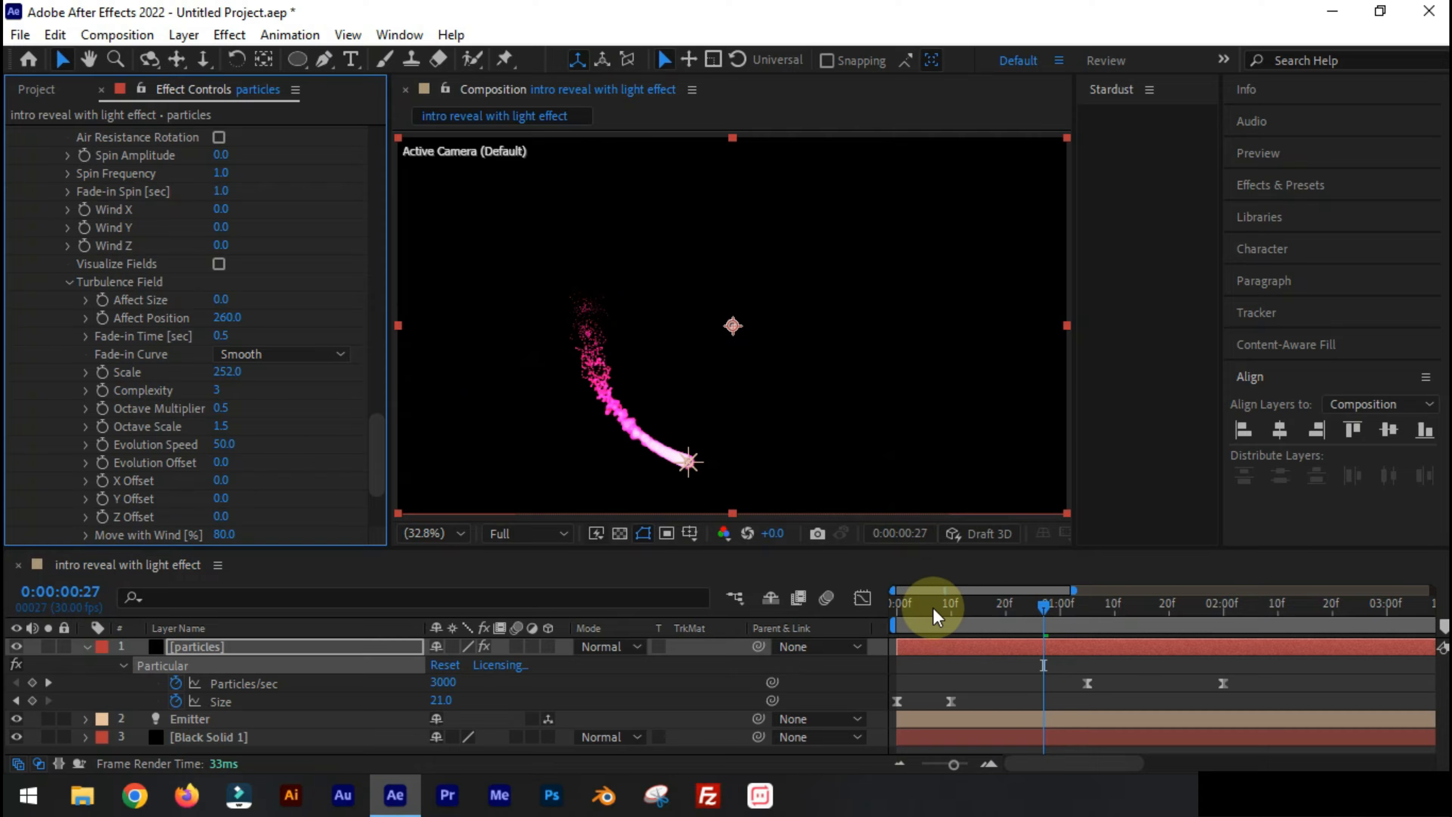
pyautogui.click(899, 603)
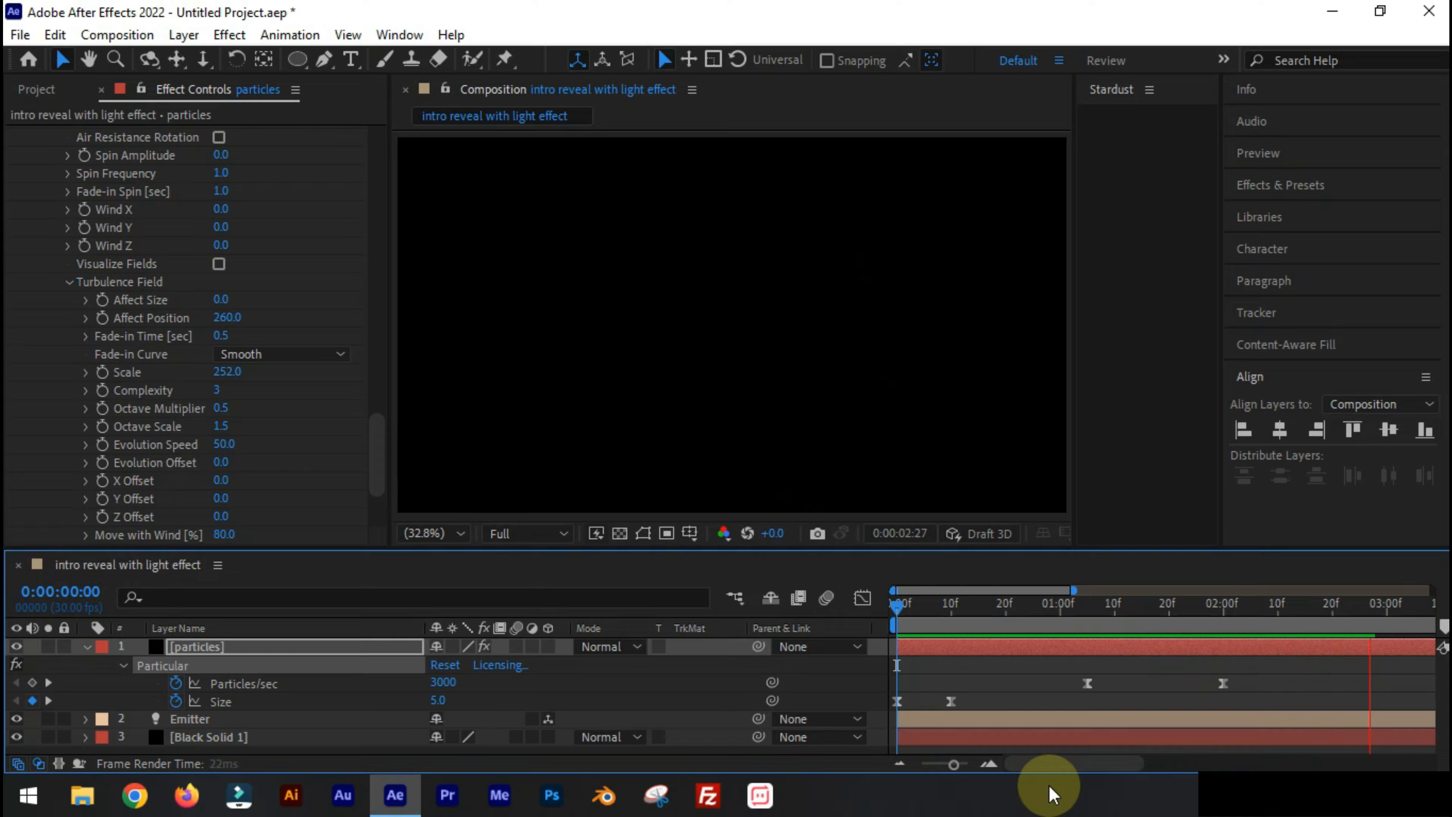
pyautogui.press('space')
pyautogui.press('space')
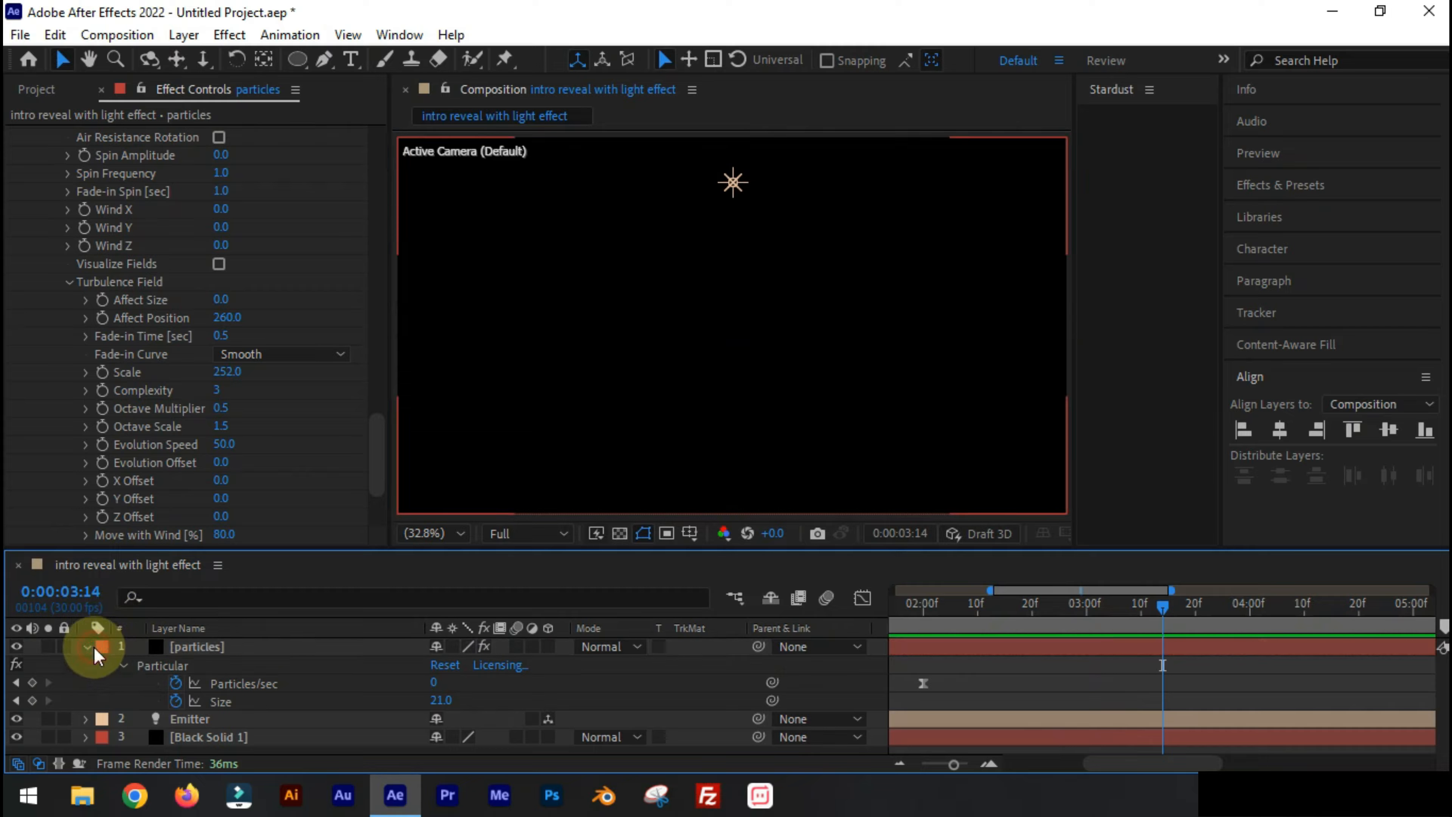
# Set the particles layer's blending mode to Screen and move the current time to 0:00:00:12
pyautogui.click(86, 647)
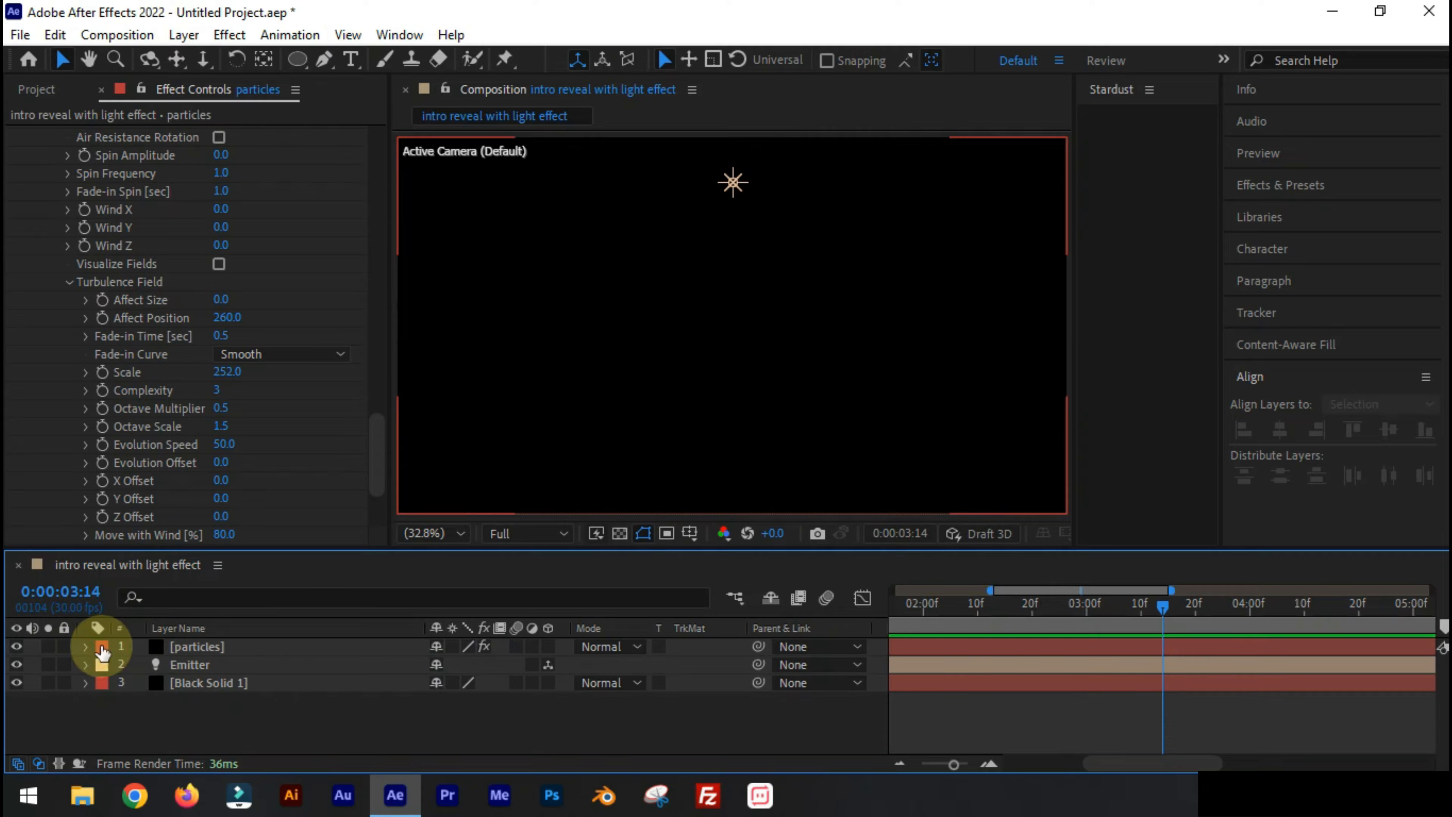
pyautogui.click(629, 645)
pyautogui.click(668, 337)
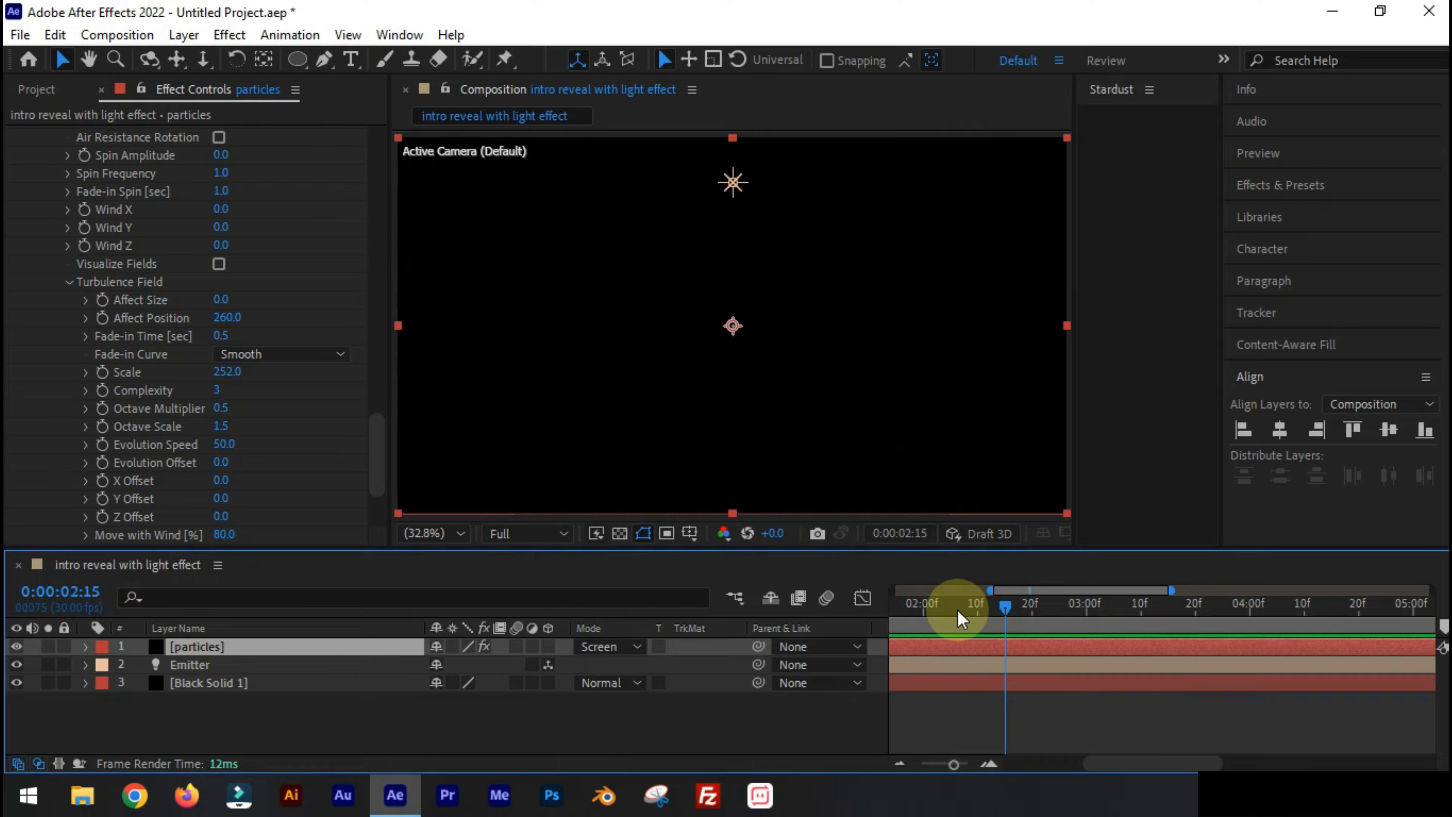
pyautogui.moveTo(945, 620)
pyautogui.mouseDown()
pyautogui.moveTo(897, 604)
pyautogui.moveTo(885, 616)
pyautogui.moveTo(962, 636)
pyautogui.mouseUp()
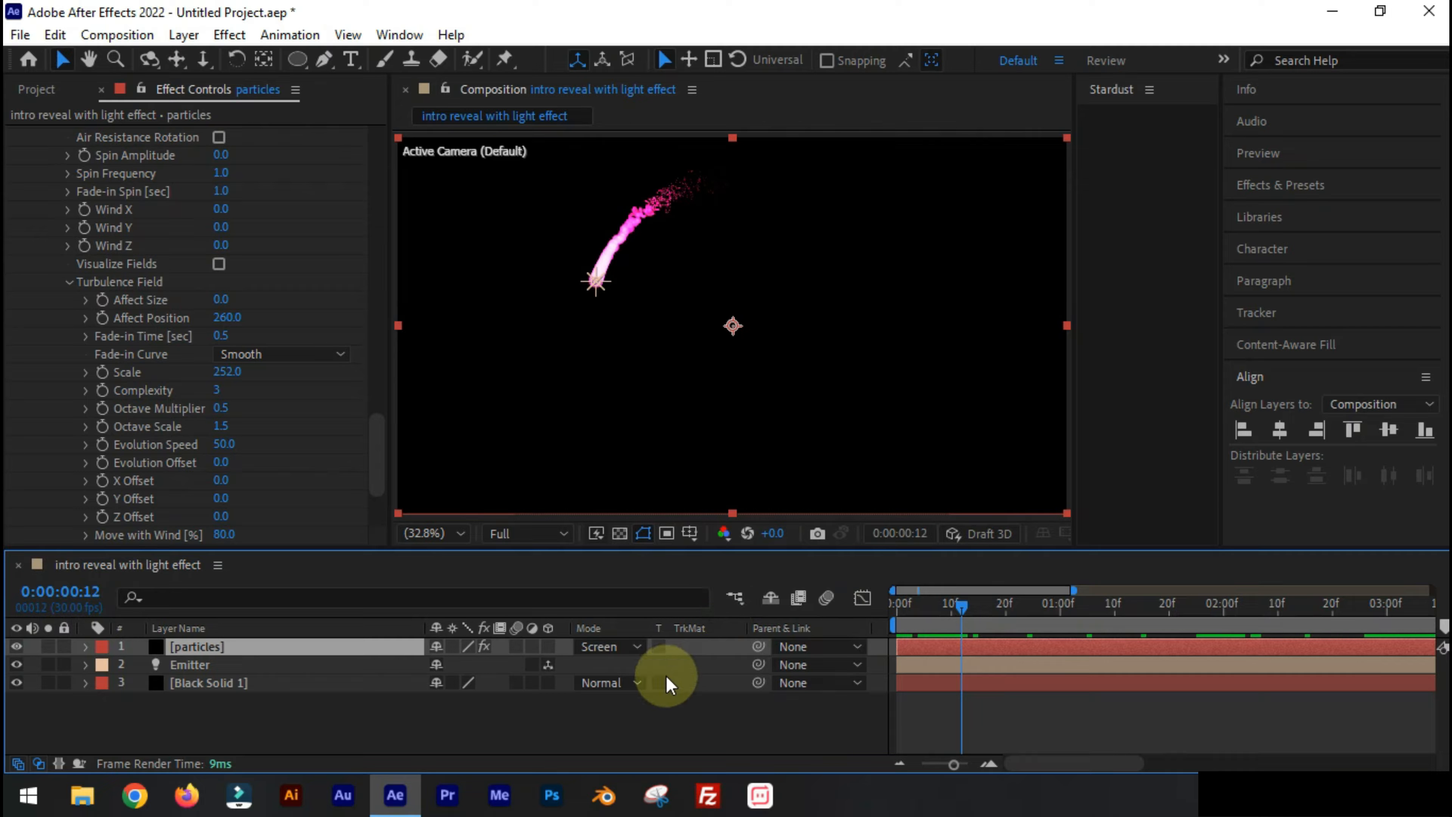
# Set the particle Color Random to 4%
pyautogui.scroll(5, 215, 432)
pyautogui.click(225, 200)
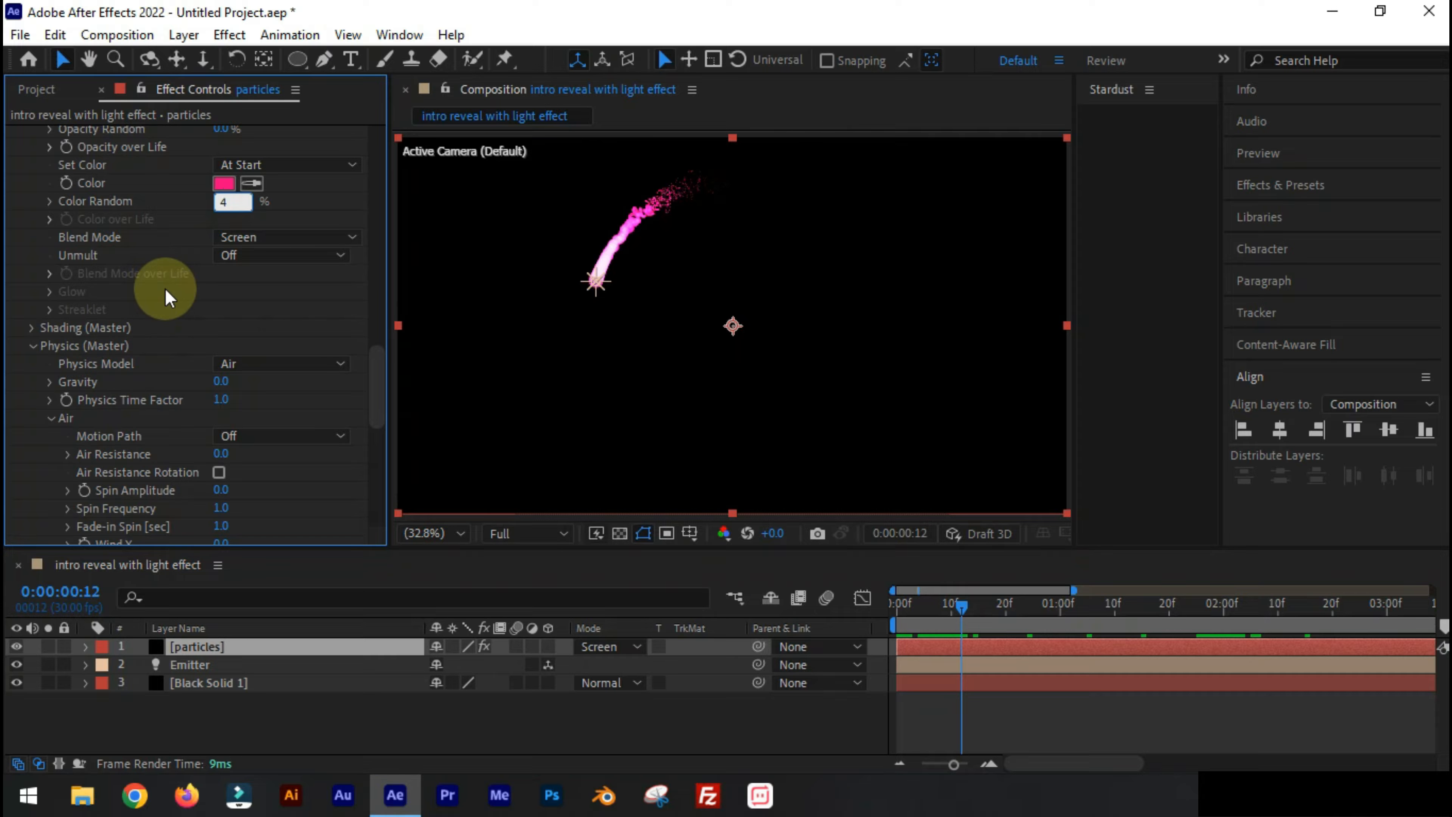
pyautogui.scroll(1, 755, 376)
pyautogui.scroll(-2, 755, 377)
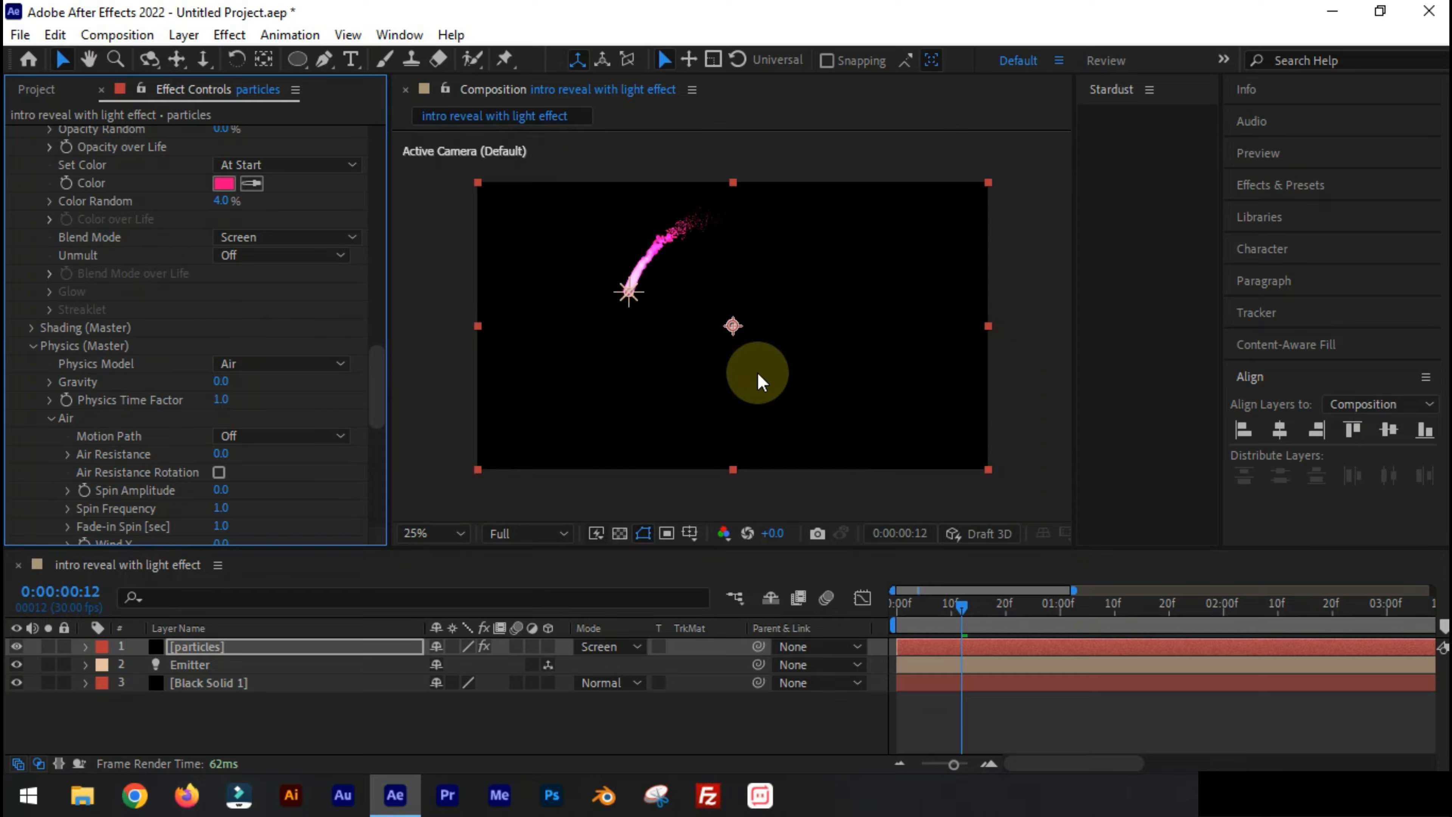
pyautogui.click(443, 543)
pyautogui.click(447, 154)
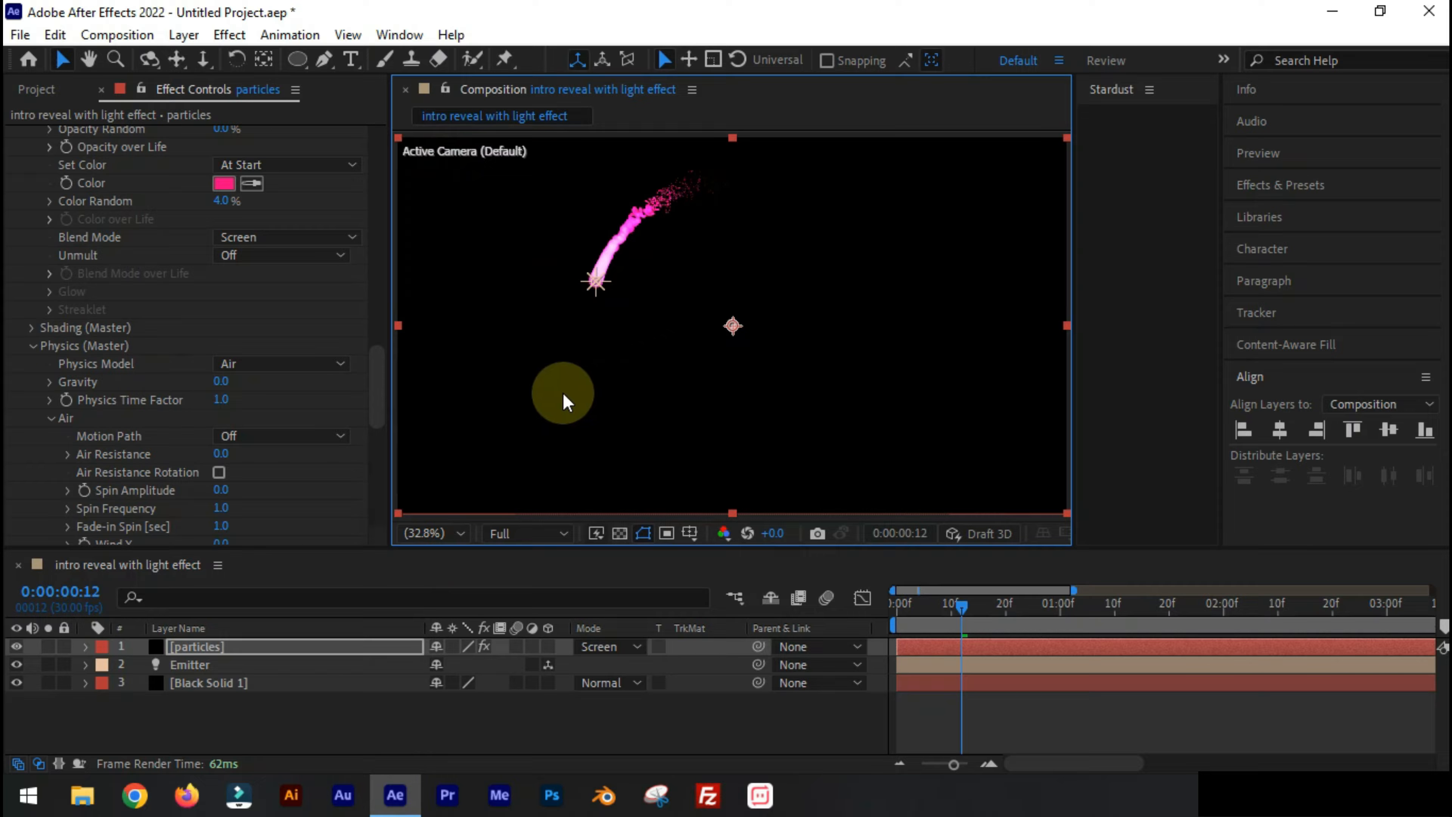
# Duplicate the particles layer and change the copy's particle Color to a dark, saturated purple
pyautogui.click(243, 648)
pyautogui.hotkey('ctrl', 'd')
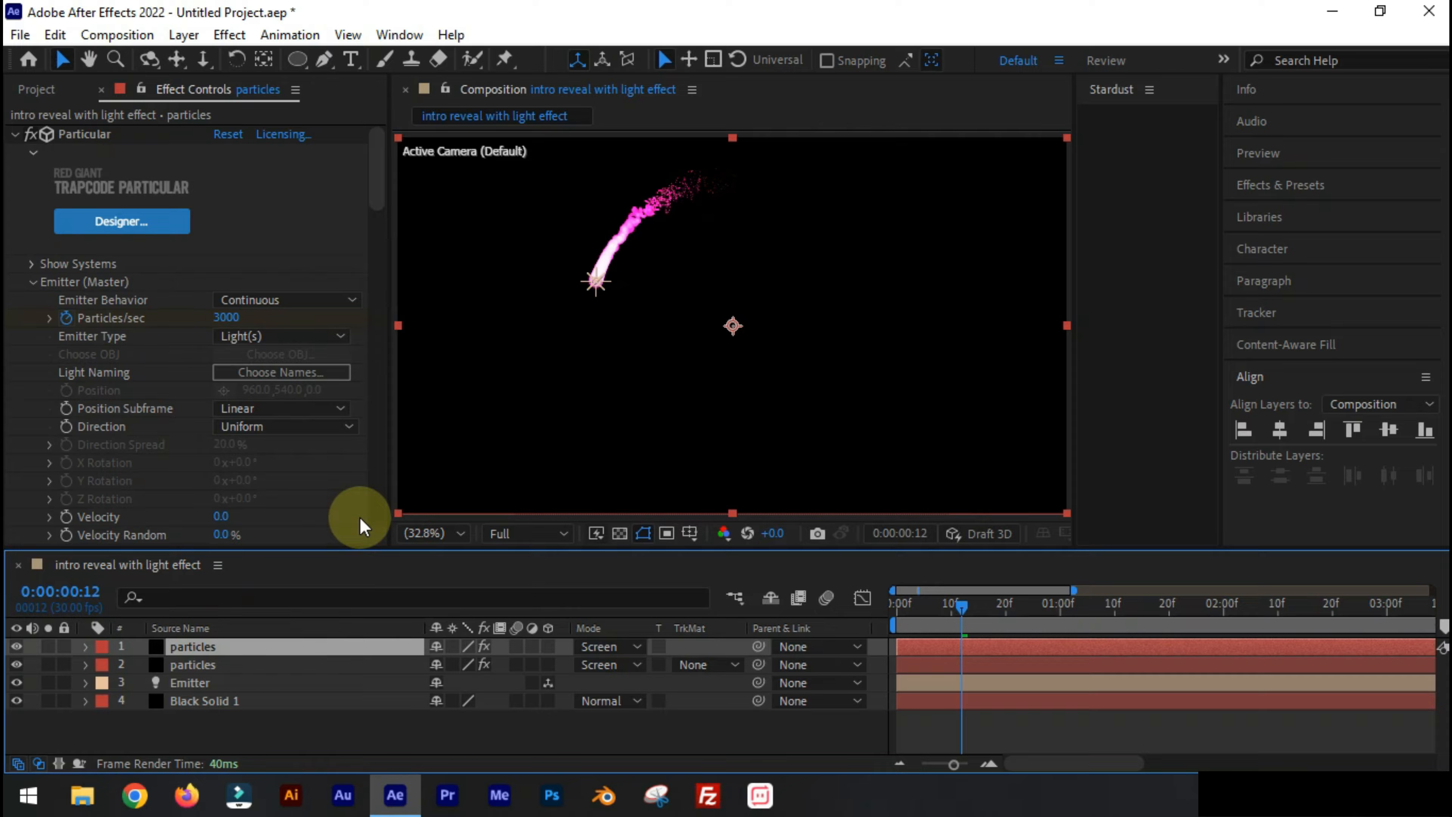
pyautogui.scroll(-10, 143, 405)
pyautogui.scroll(-3, 165, 416)
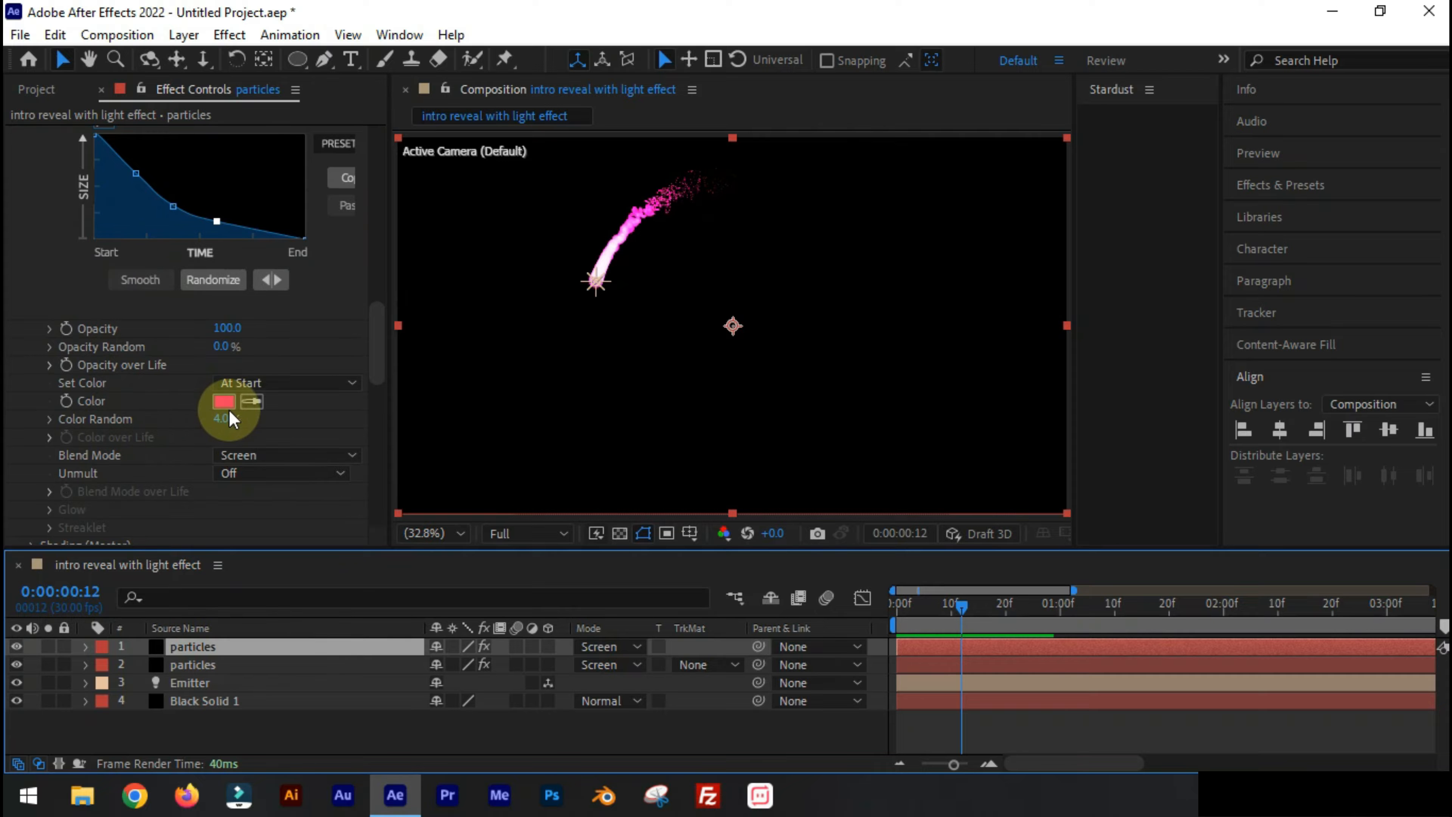
pyautogui.click(231, 395)
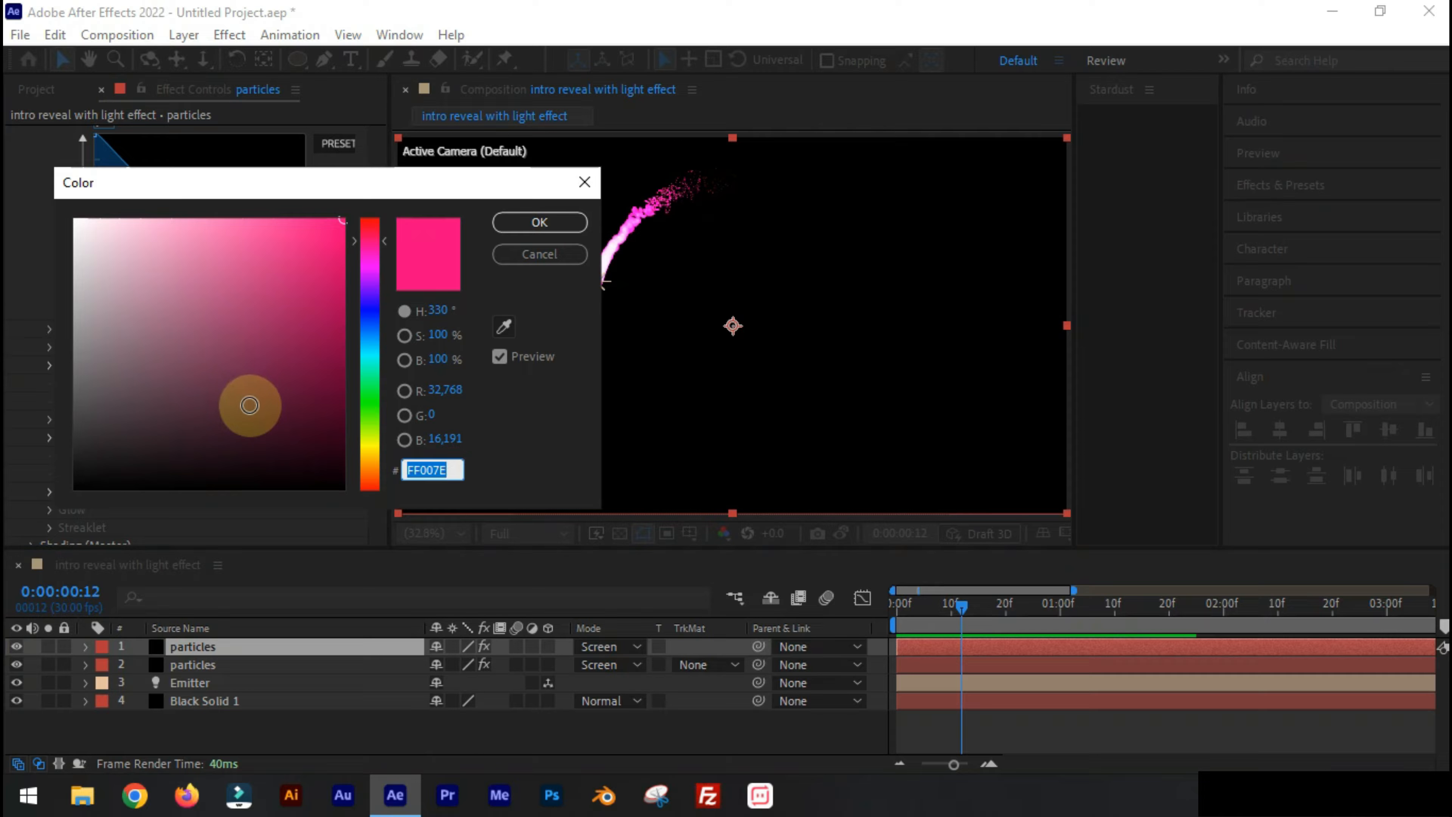
pyautogui.click(371, 270)
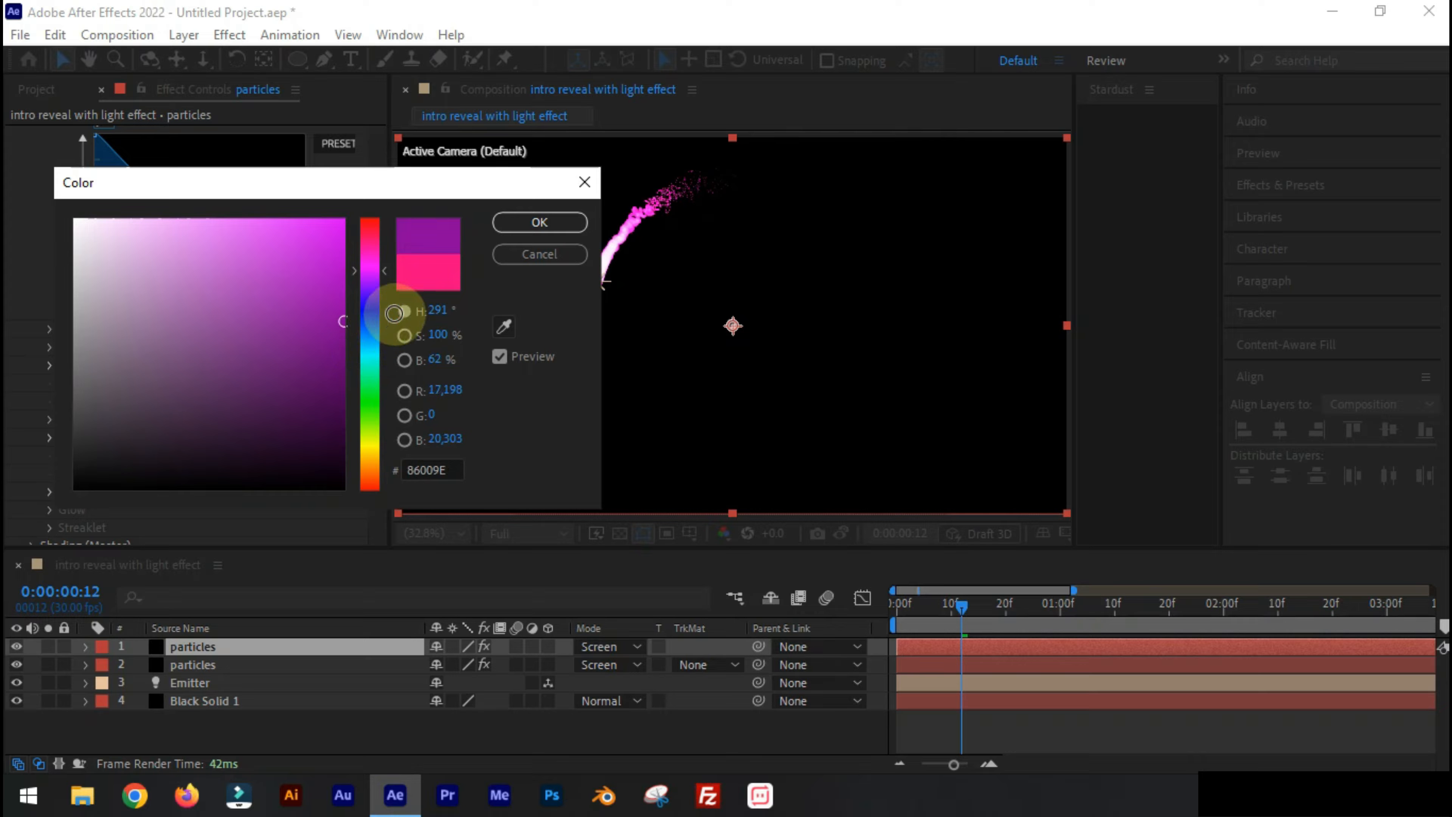
pyautogui.click(333, 323)
pyautogui.click(510, 223)
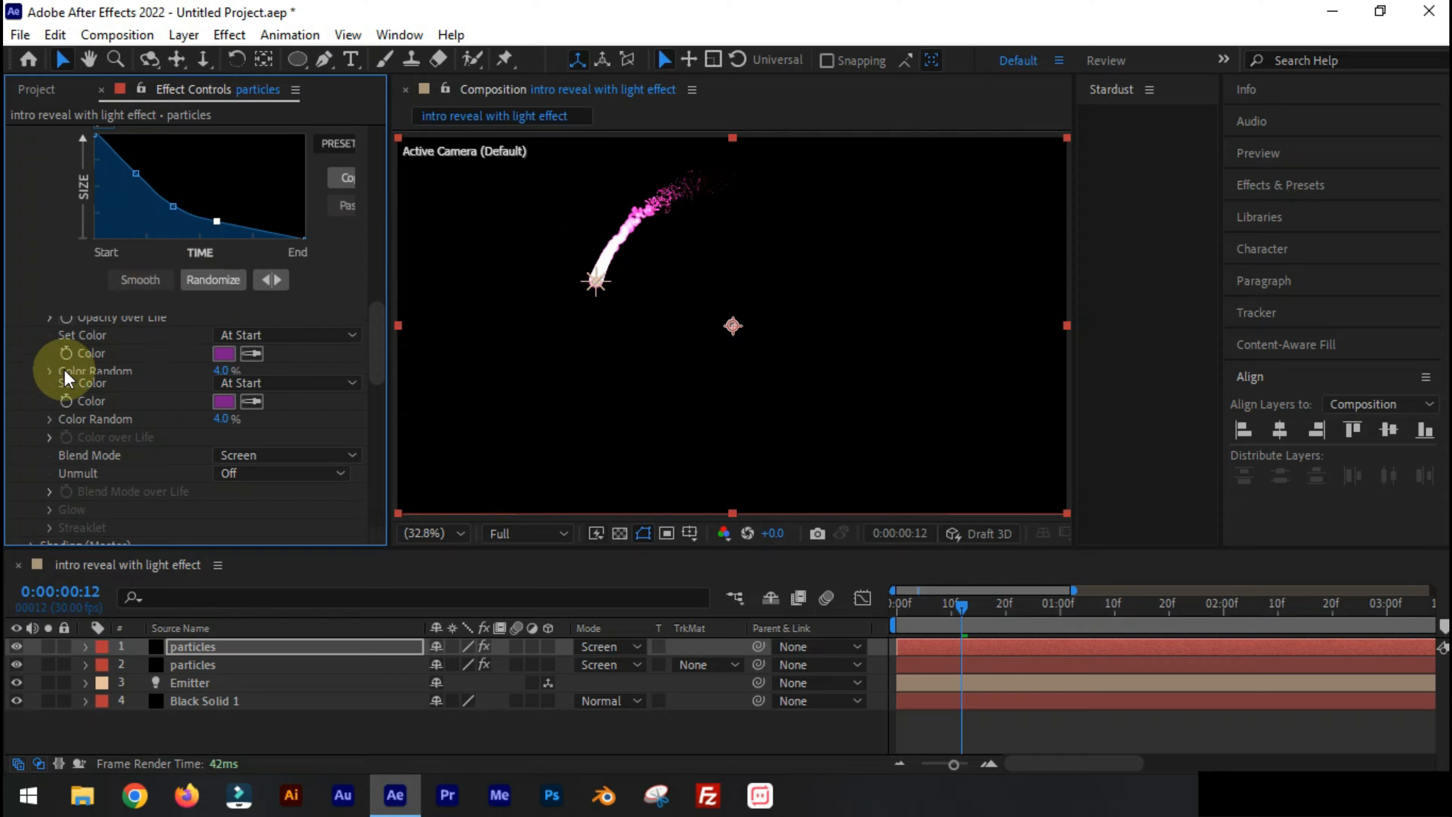
# Set the purple copy's World Transform Z Rotation W to 120° and preview both trails from the start
pyautogui.scroll(-10, 58, 394)
pyautogui.click(33, 497)
pyautogui.scroll(-2, 32, 506)
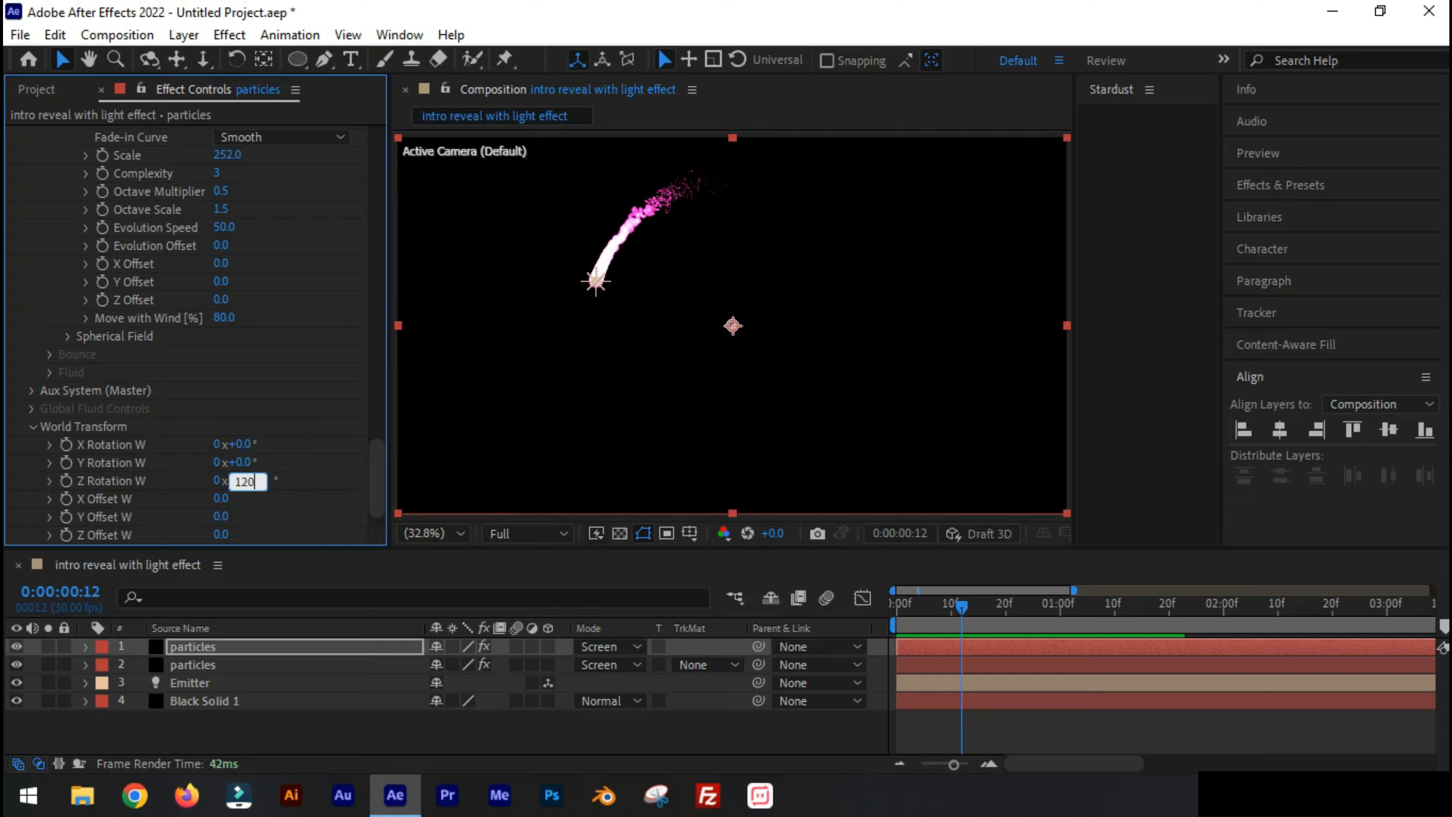
pyautogui.moveTo(961, 607); pyautogui.dragTo(896, 586)
pyautogui.press('space')
pyautogui.press('space')
pyautogui.click(440, 532)
pyautogui.click(470, 153)
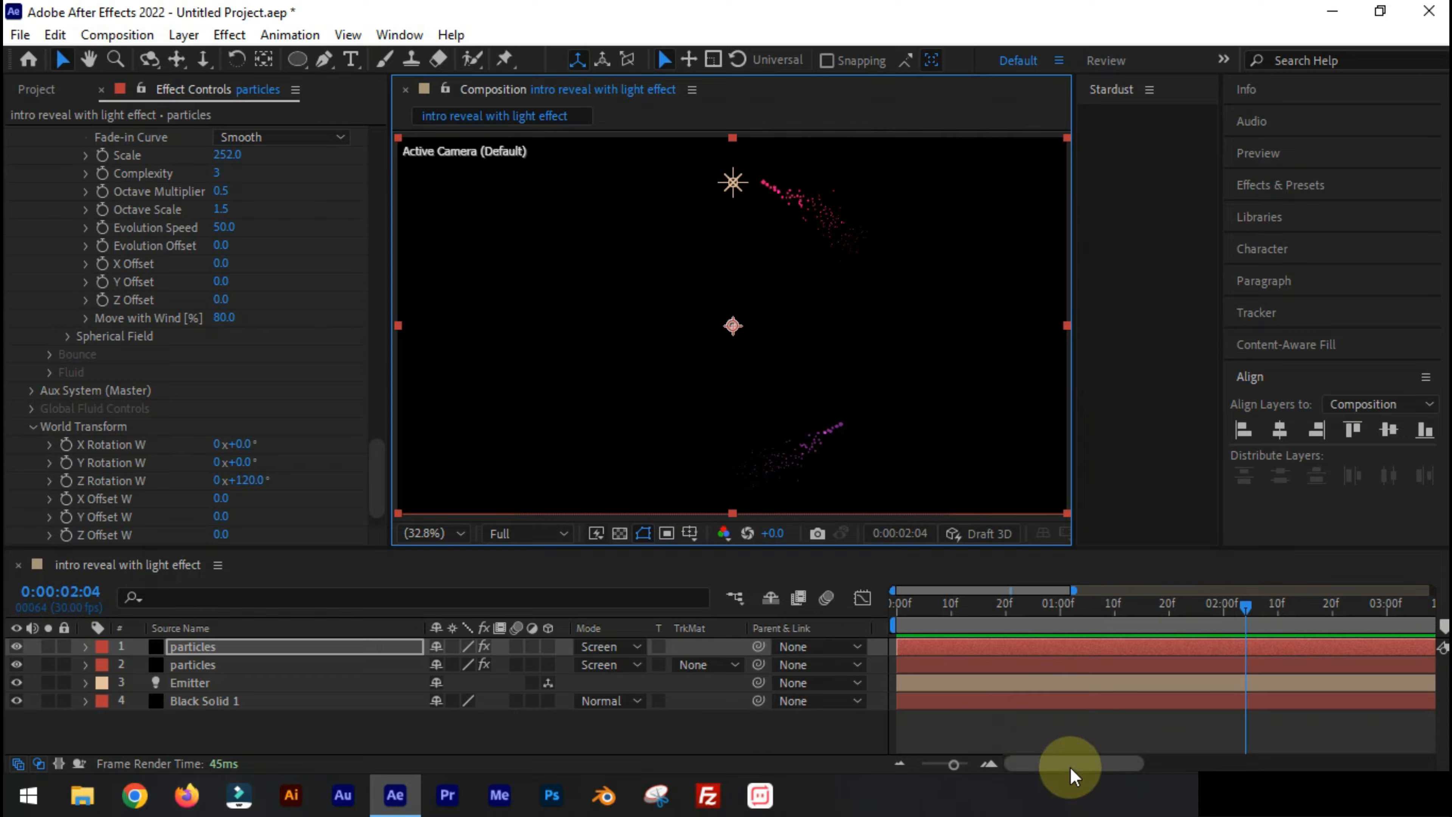
# Shorten the work area so that it ends at about 5 seconds
pyautogui.moveTo(1071, 768); pyautogui.dragTo(1377, 780)
pyautogui.moveTo(1426, 626); pyautogui.dragTo(1014, 650)
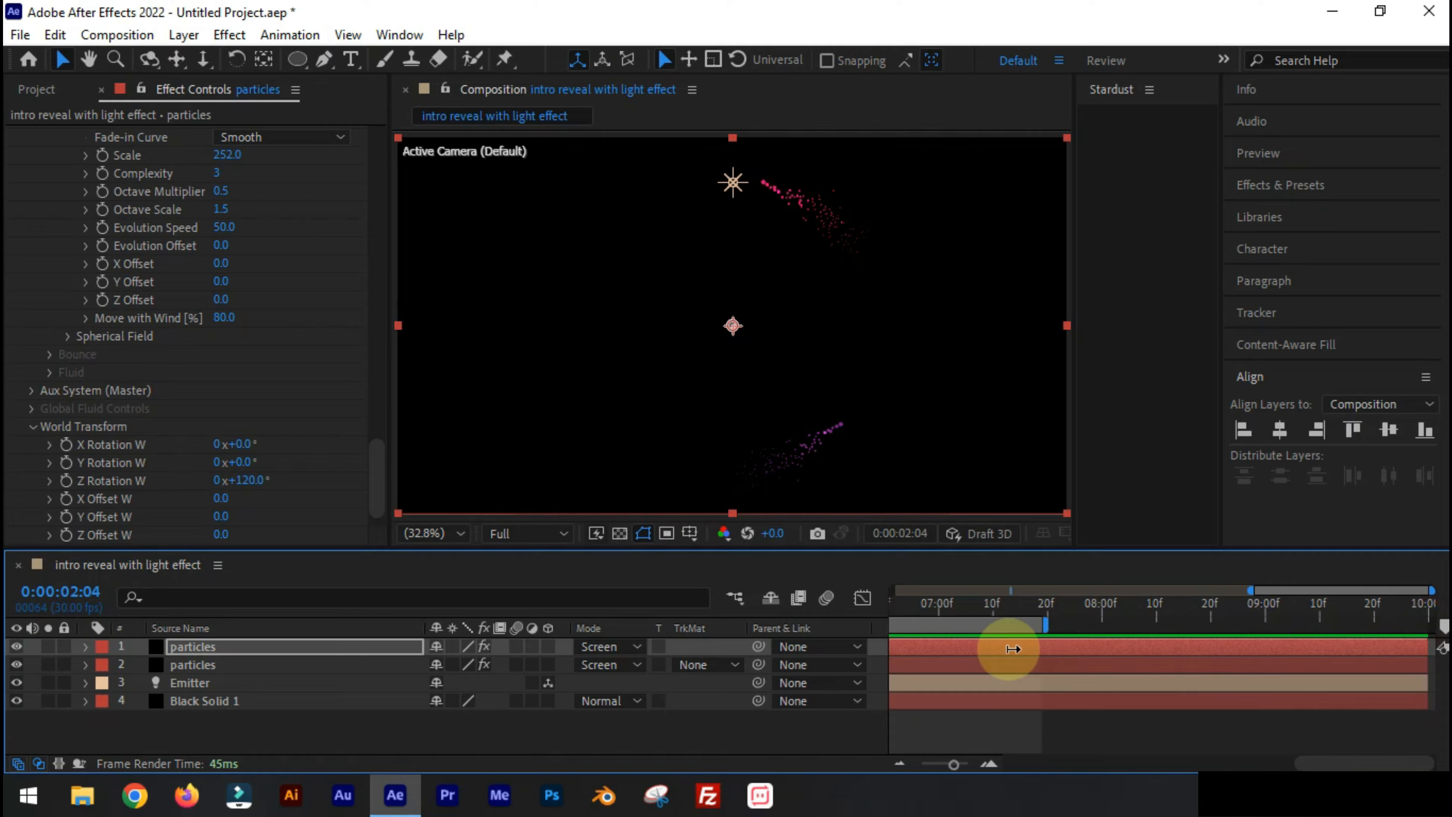
pyautogui.moveTo(953, 765); pyautogui.dragTo(909, 766)
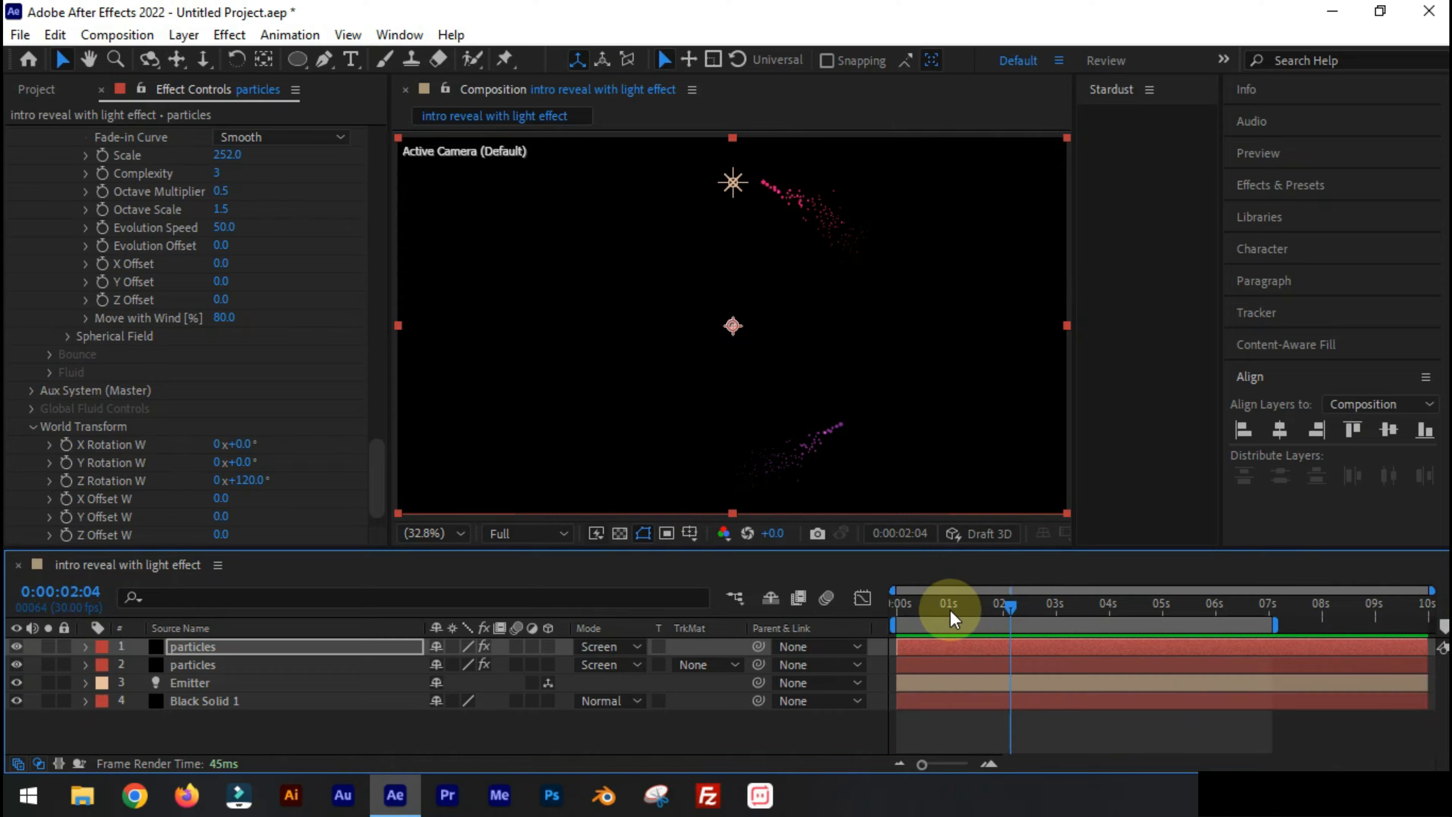
pyautogui.moveTo(951, 618); pyautogui.dragTo(1084, 616)
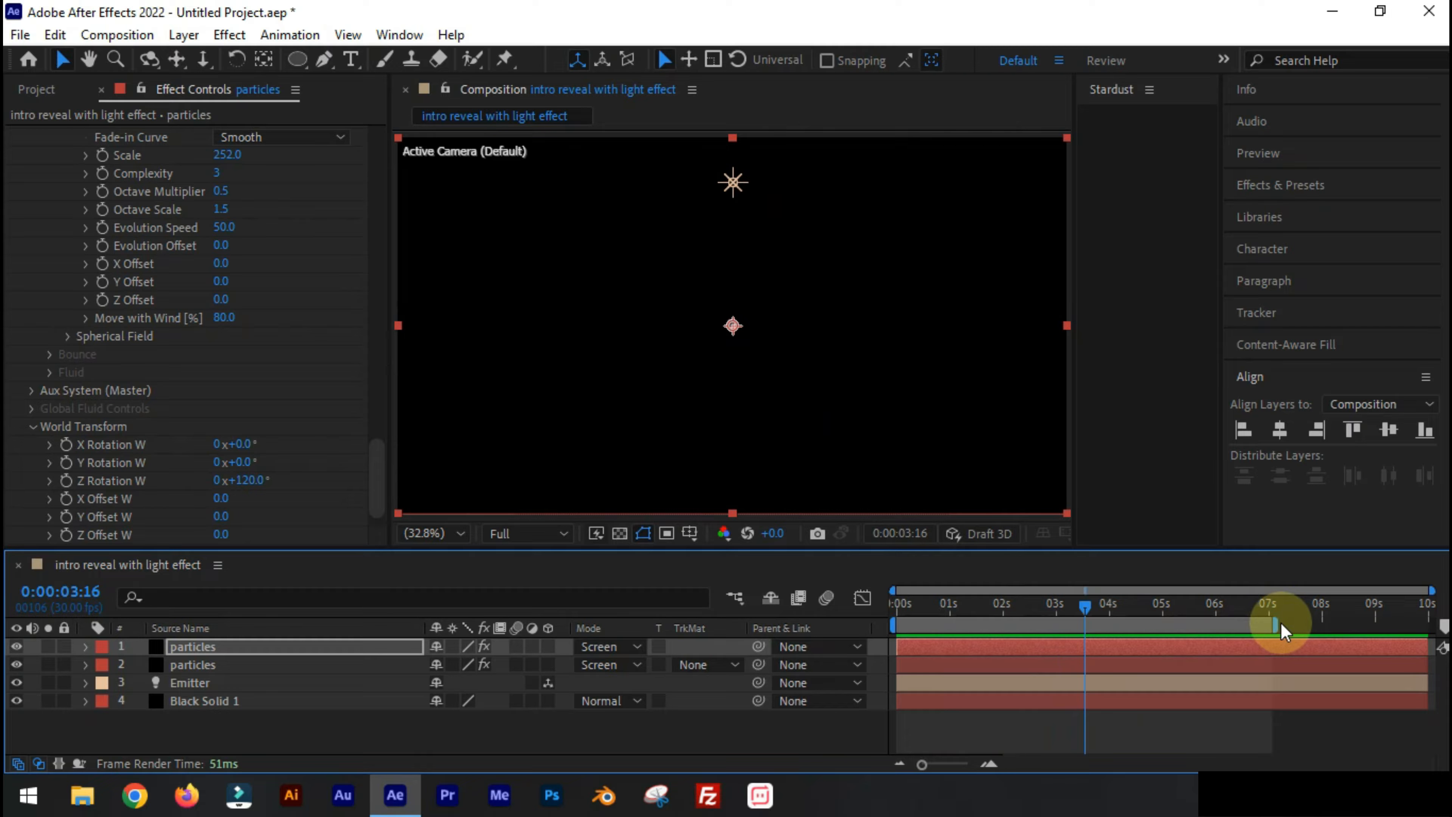
pyautogui.moveTo(1276, 626); pyautogui.dragTo(1196, 637)
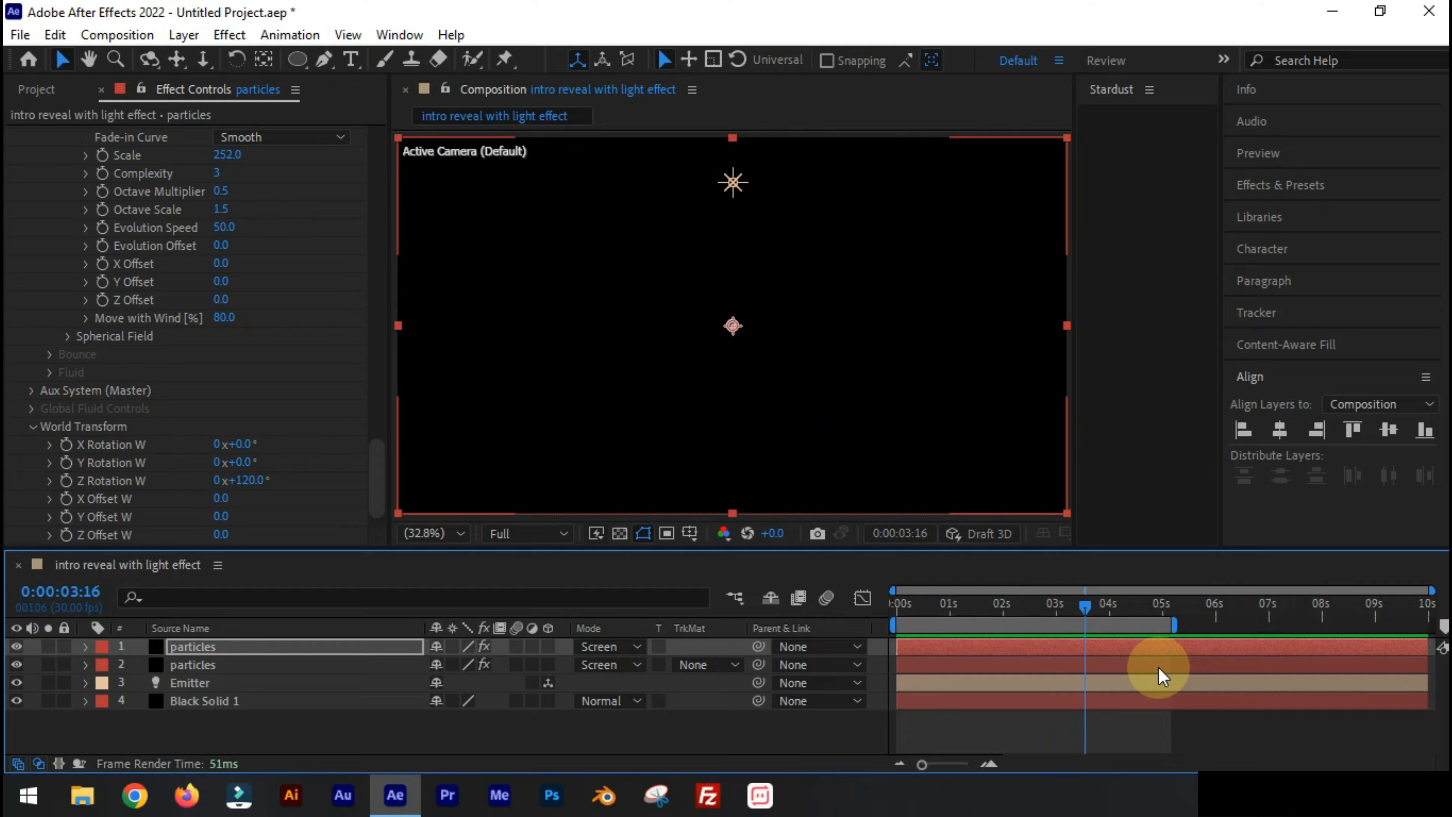
# At 0:00:00:18, duplicate the purple particles layer and change the new copy's particle Color to bright yellow
pyautogui.moveTo(915, 611); pyautogui.dragTo(929, 670)
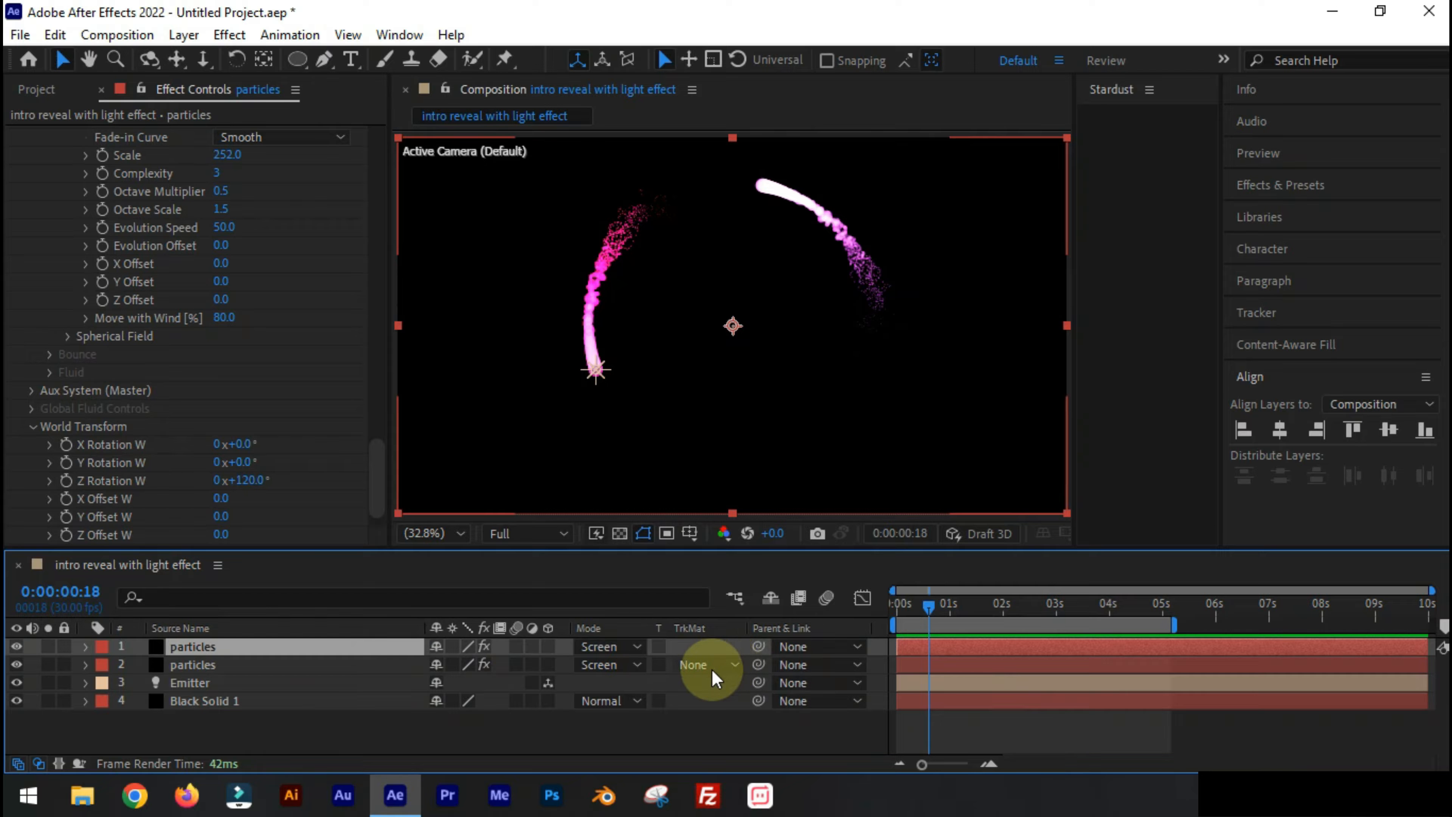
pyautogui.hotkey('ctrl', 'd')
pyautogui.scroll(-10, 143, 435)
pyautogui.scroll(-5, 165, 457)
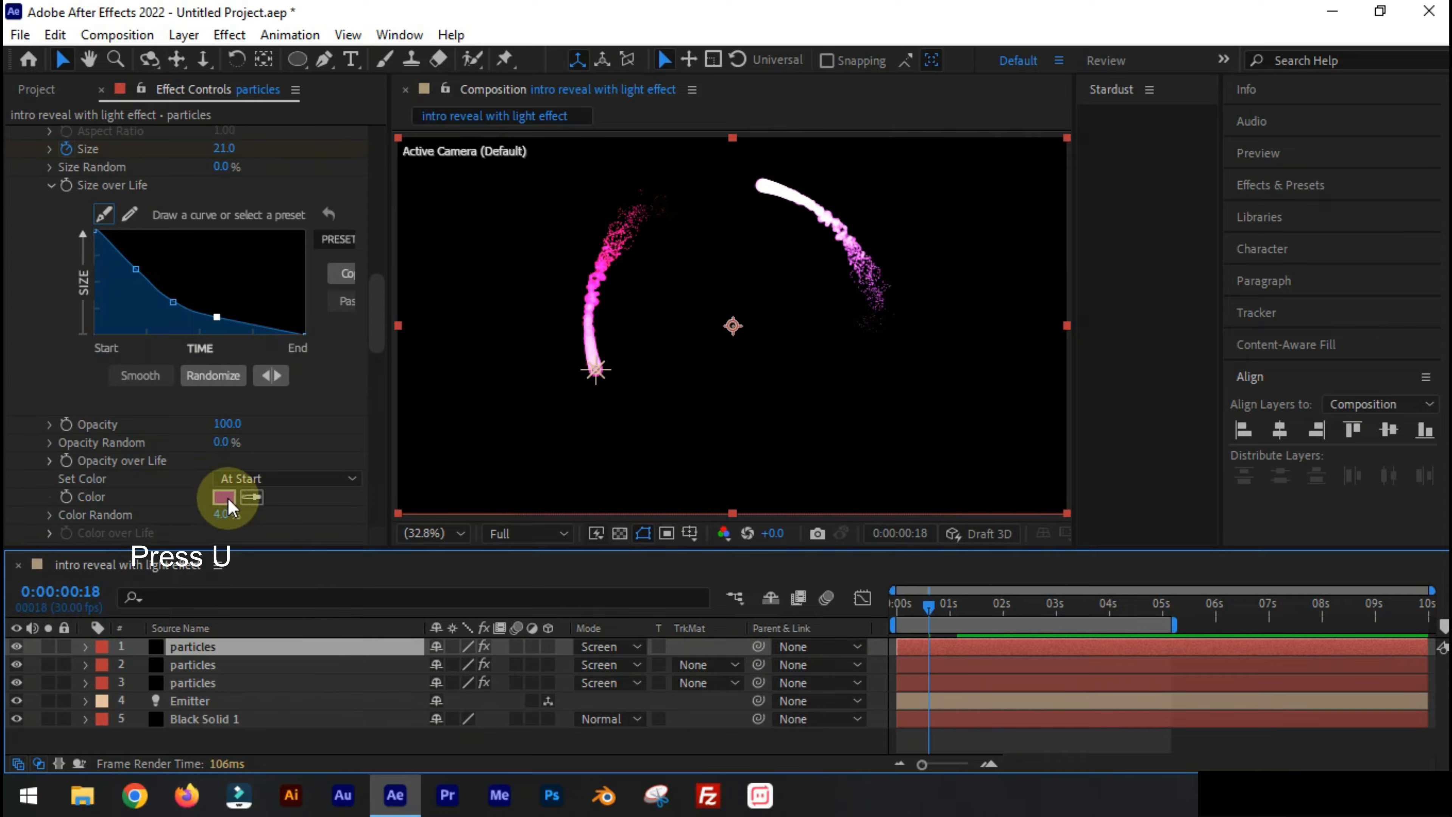
pyautogui.click(221, 496)
pyautogui.moveTo(366, 338); pyautogui.dragTo(373, 437)
pyautogui.moveTo(334, 243); pyautogui.dragTo(360, 221)
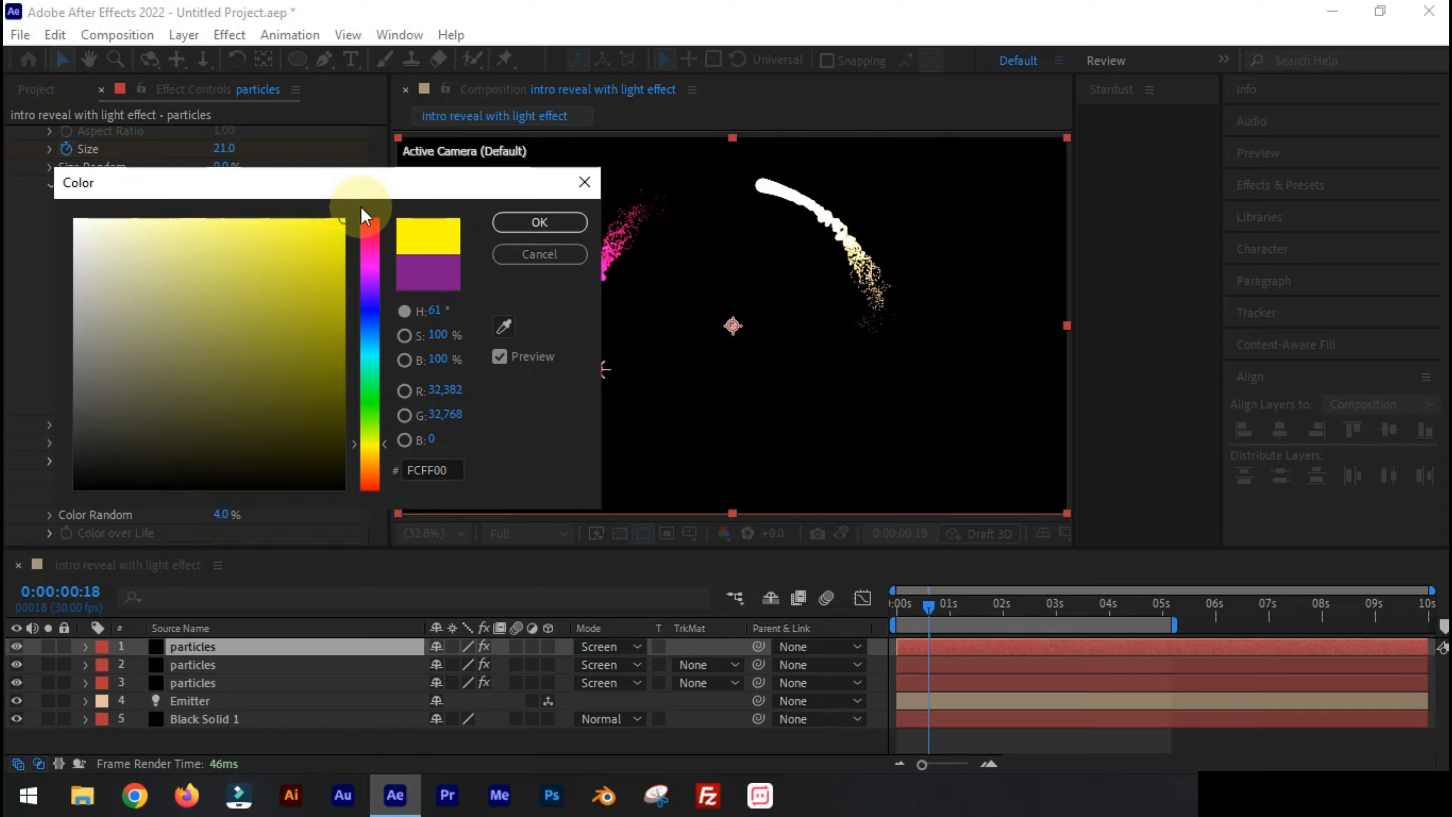
pyautogui.click(504, 224)
# Set the yellow copy's World Transform Z Rotation W to 240° and preview the three trails from the start
pyautogui.scroll(-15, 257, 452)
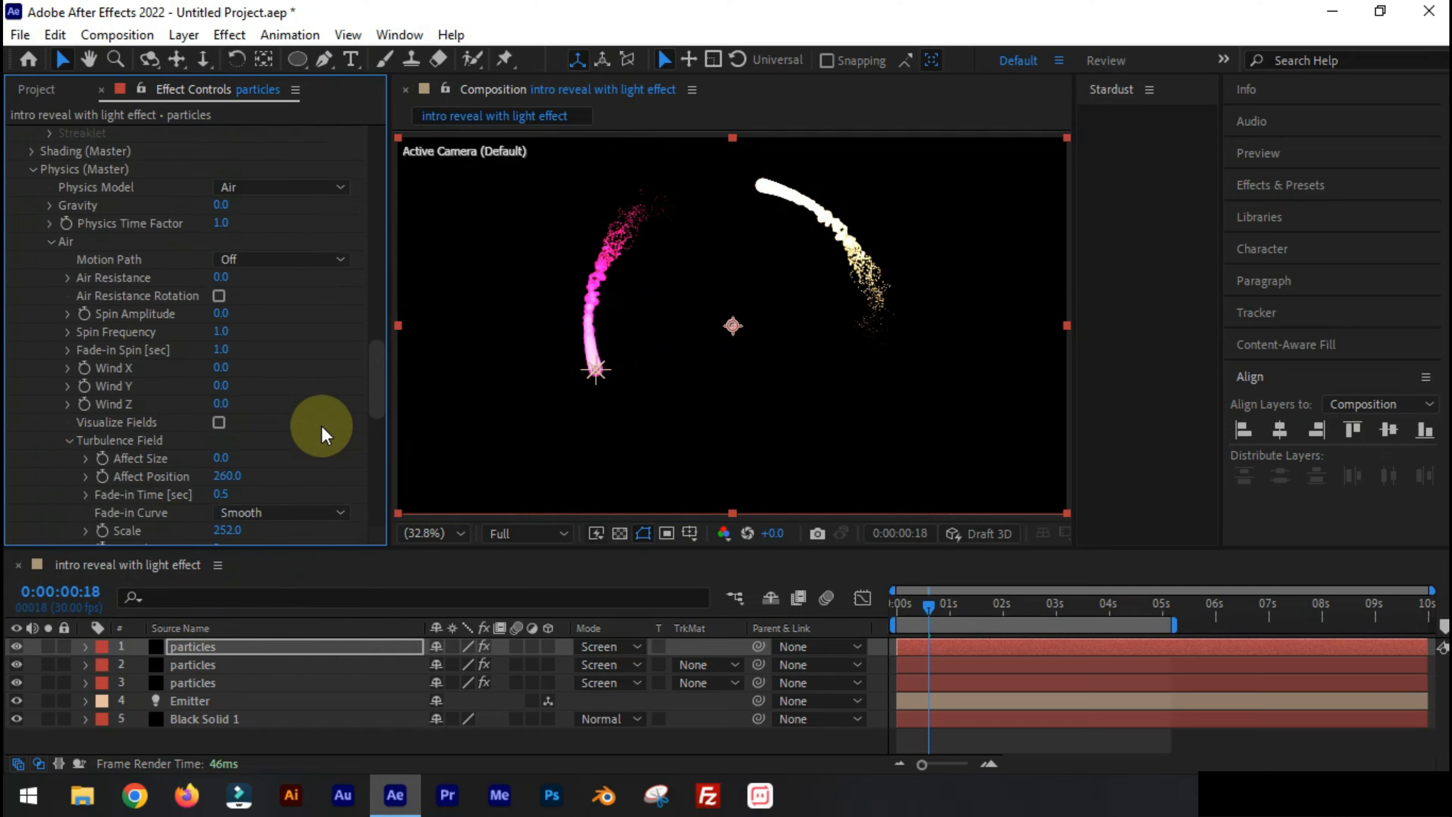
pyautogui.click(243, 445)
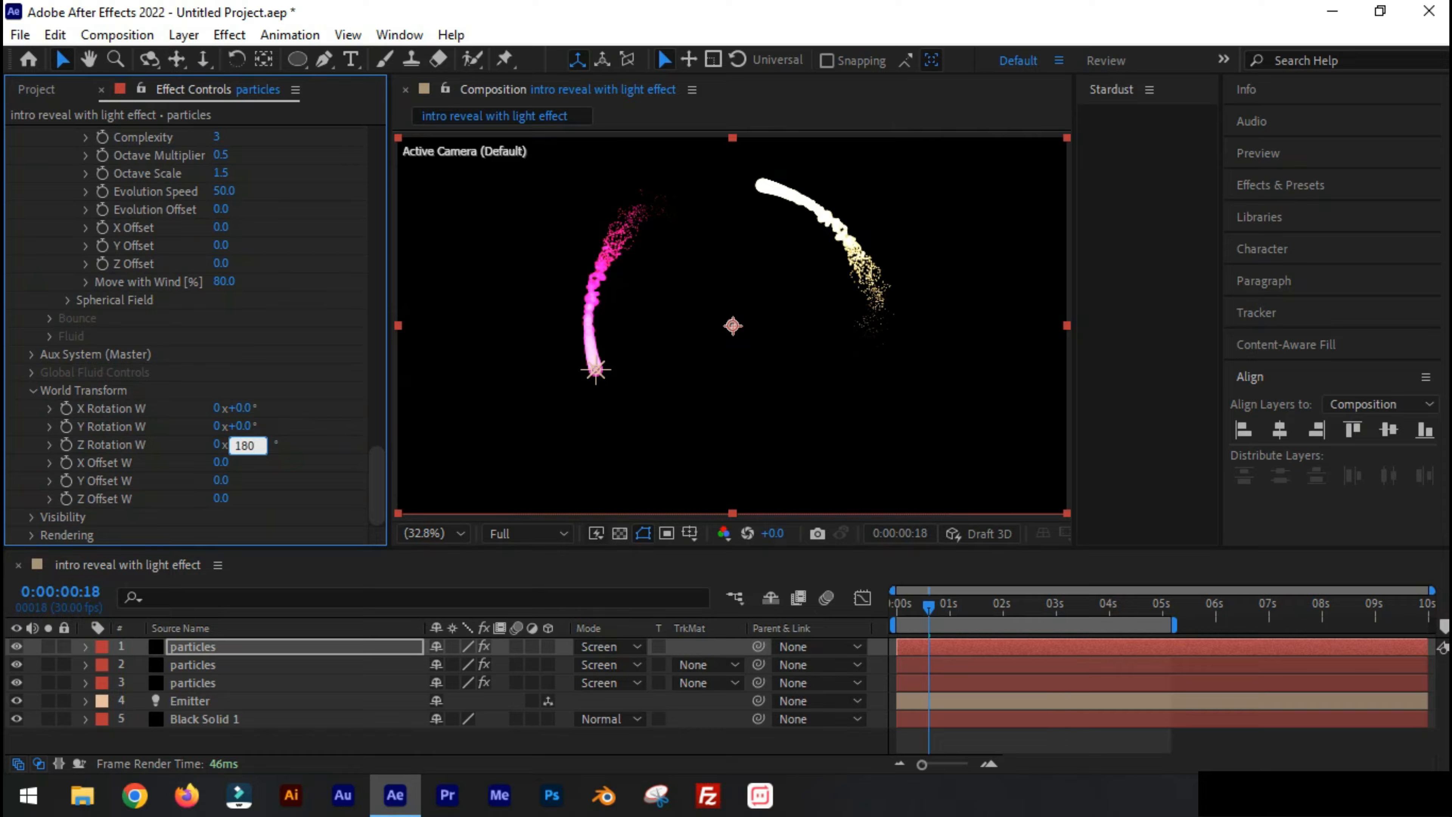
pyautogui.write('180')
pyautogui.click(320, 477)
pyautogui.click(249, 452)
pyautogui.write('24')
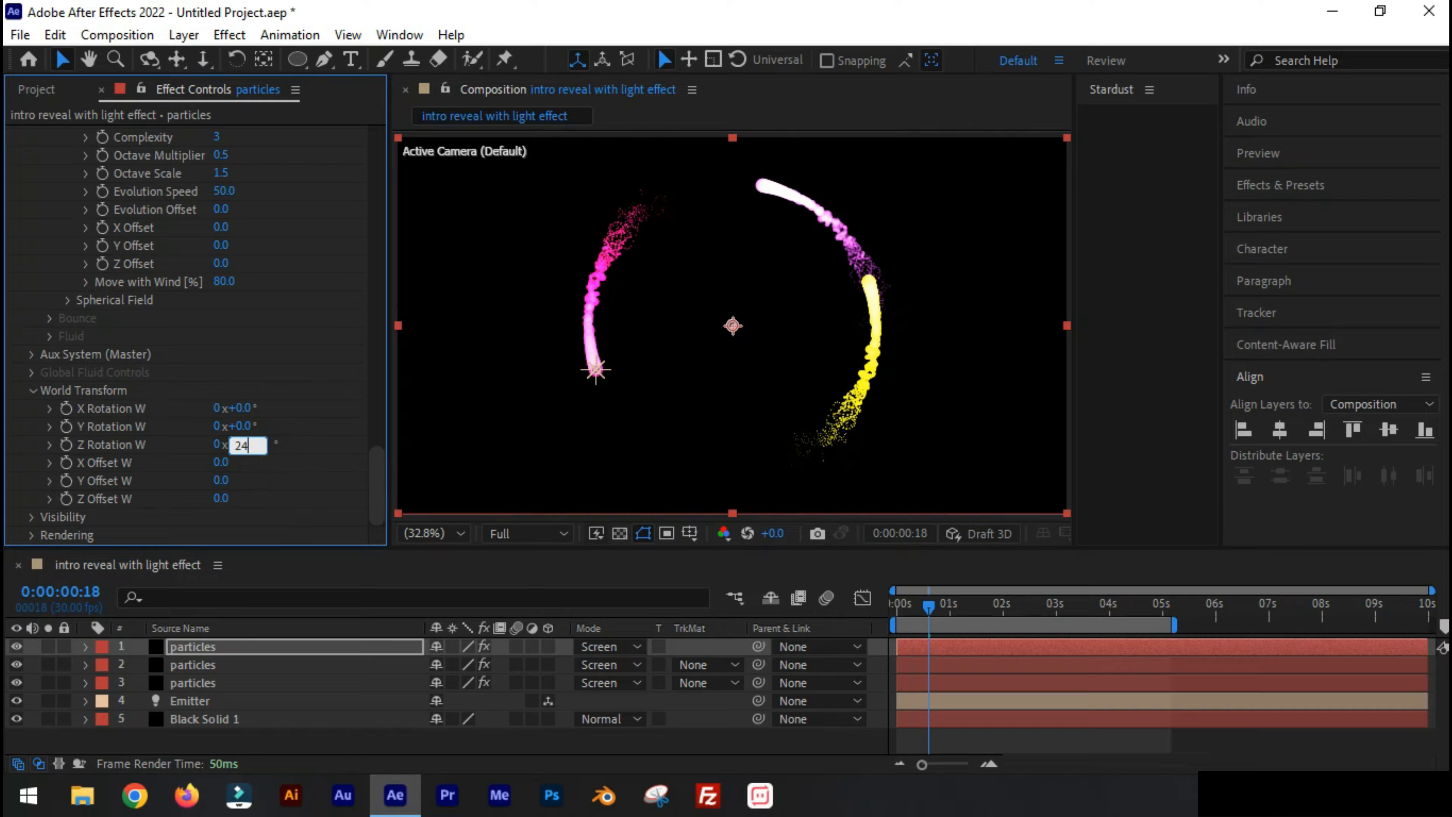
pyautogui.write('0')
pyautogui.click(268, 480)
pyautogui.click(910, 645)
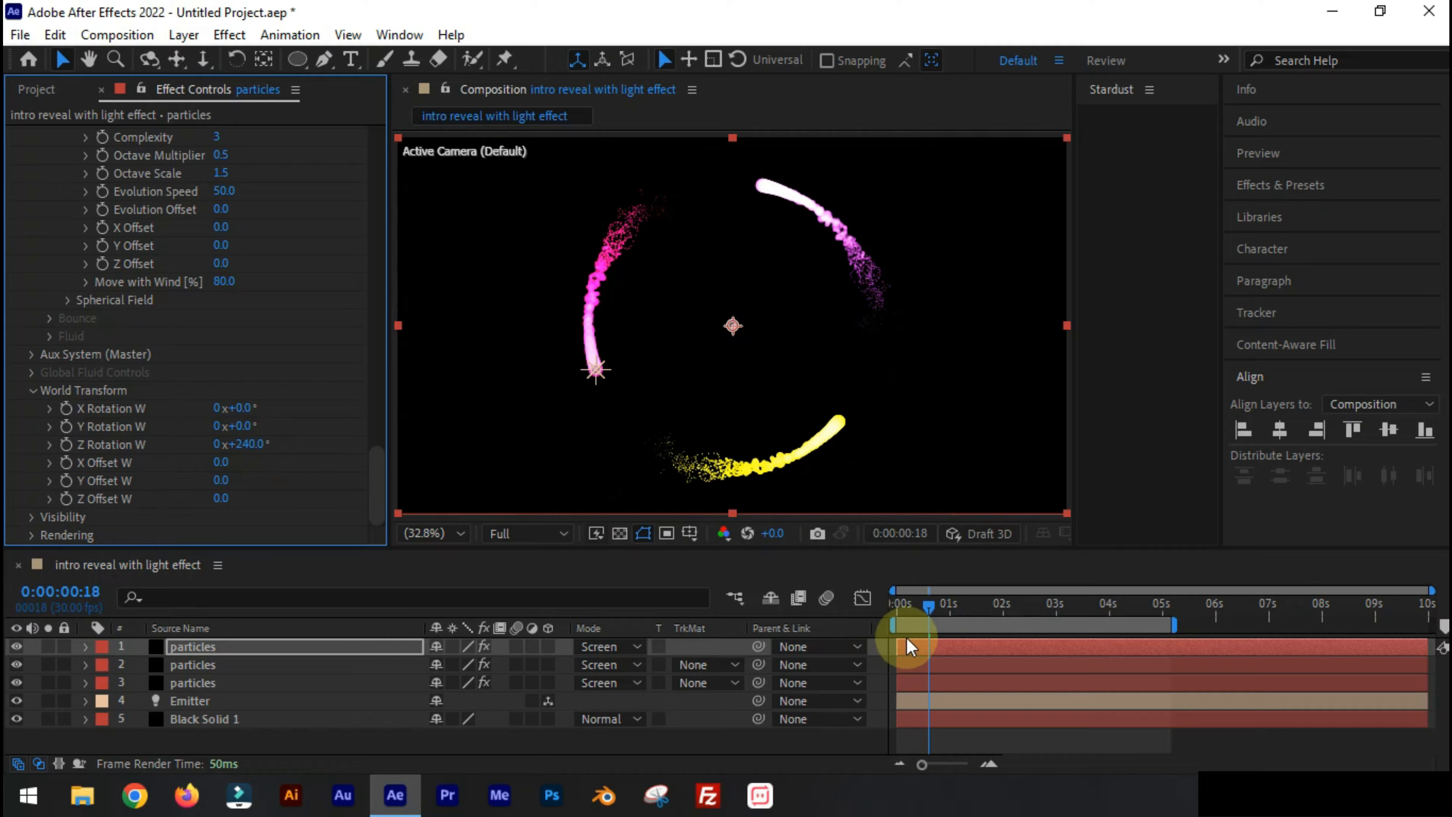
pyautogui.moveTo(929, 605); pyautogui.dragTo(837, 616)
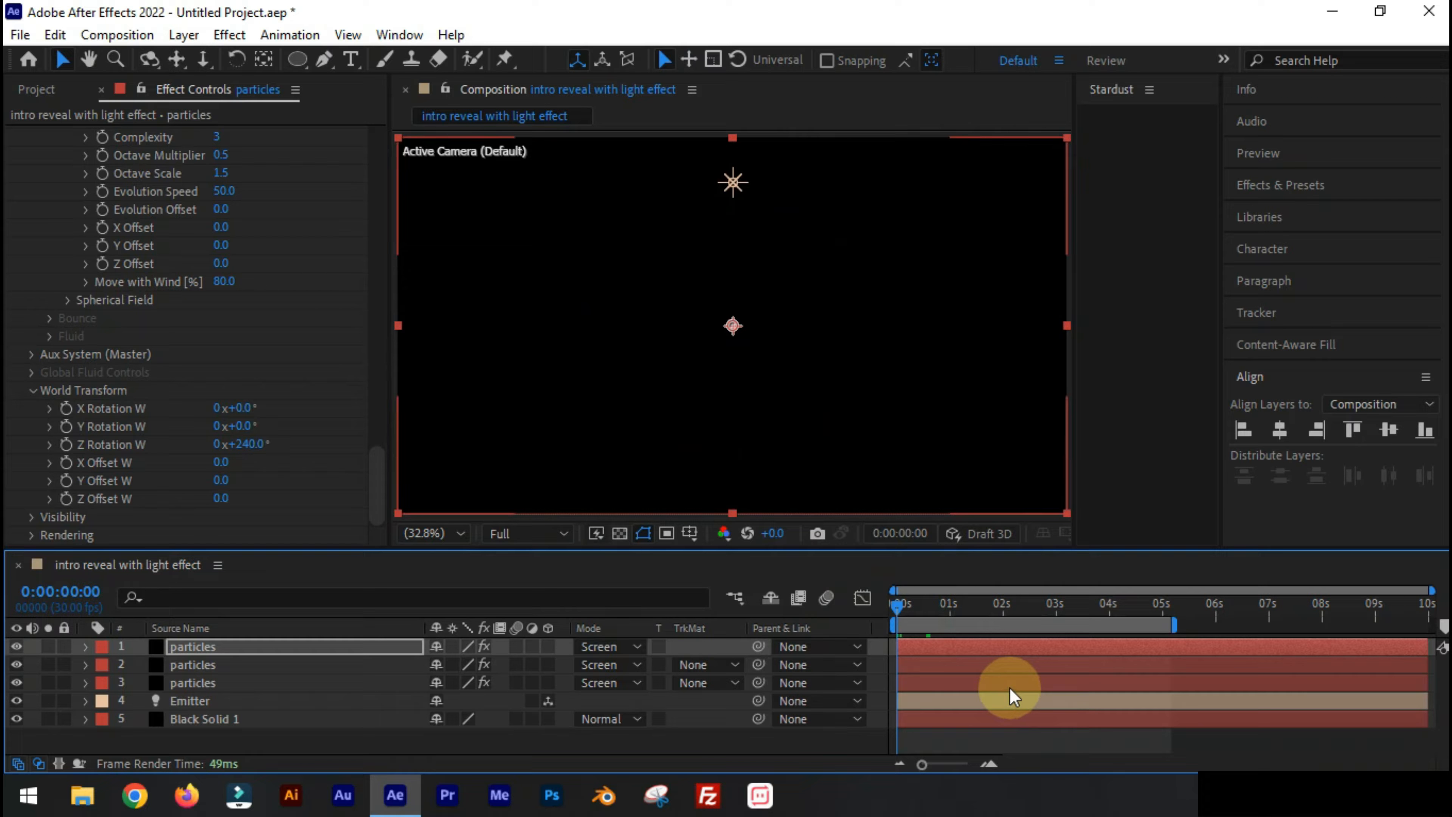
pyautogui.press('space')
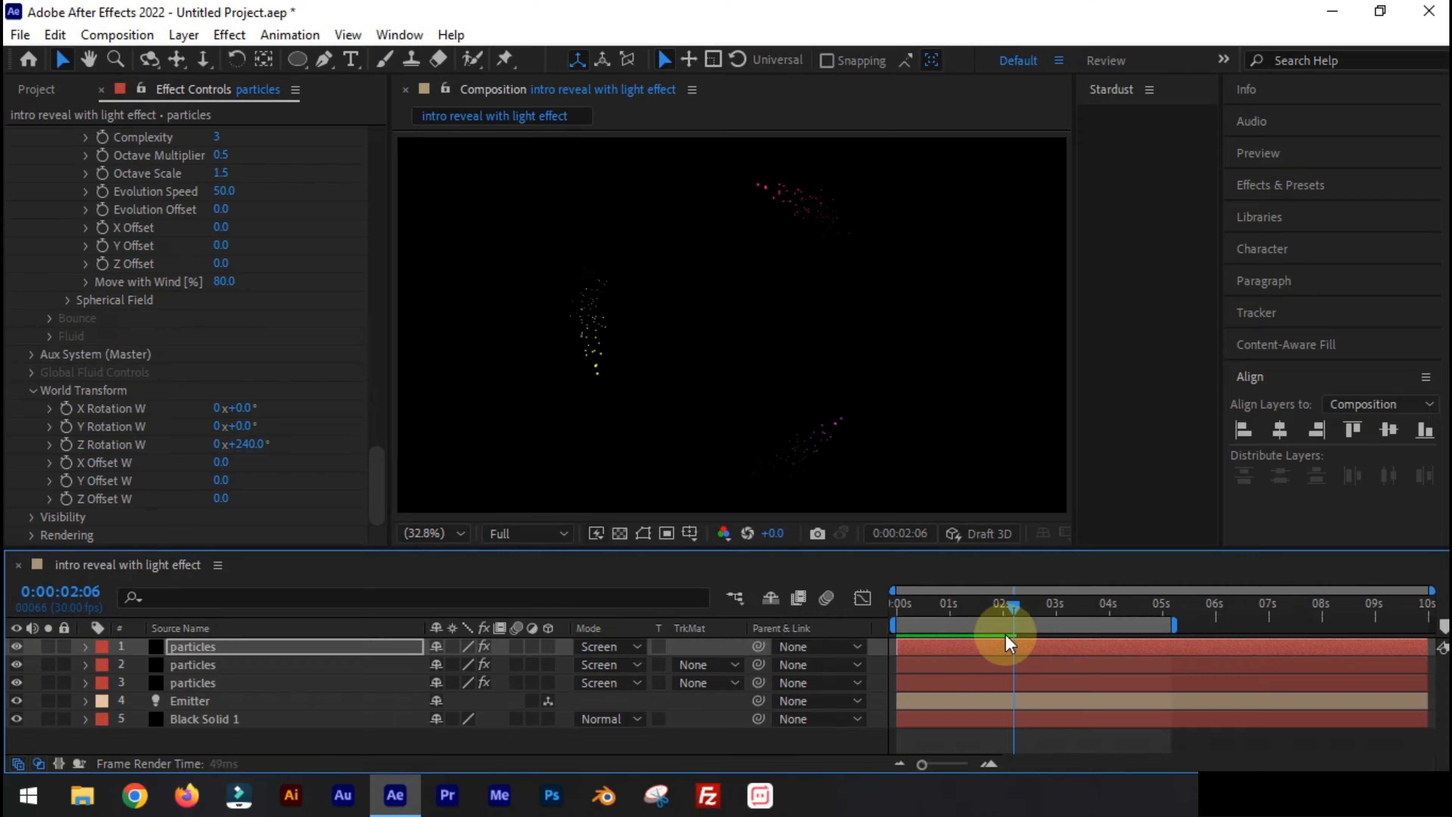
# Shift the purple particles layer, the second in the stack, so that it starts at frame 5
pyautogui.click(928, 683)
pyautogui.moveTo(927, 665); pyautogui.dragTo(929, 686)
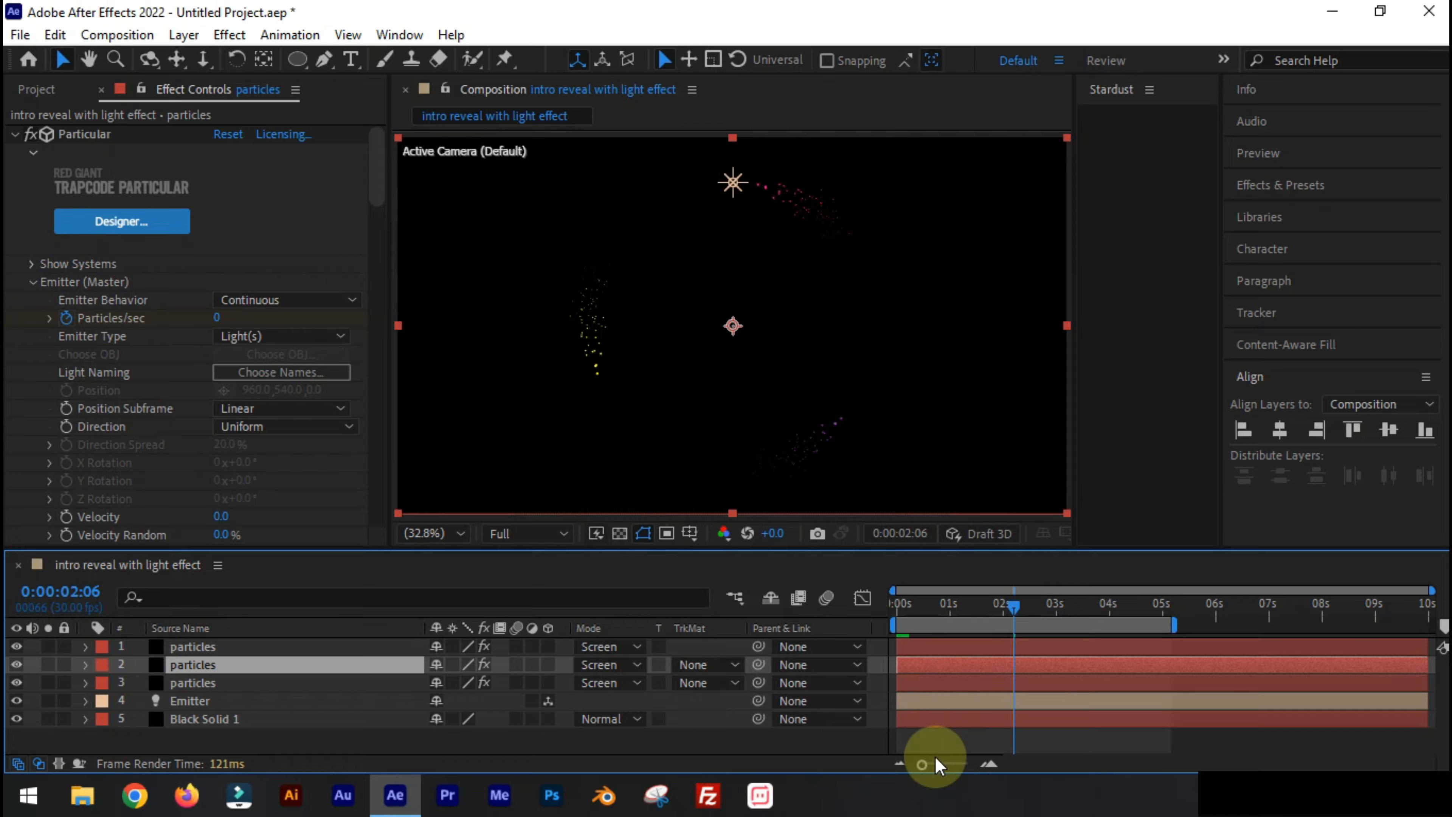
pyautogui.moveTo(921, 764); pyautogui.dragTo(962, 765)
pyautogui.moveTo(1114, 762); pyautogui.dragTo(963, 763)
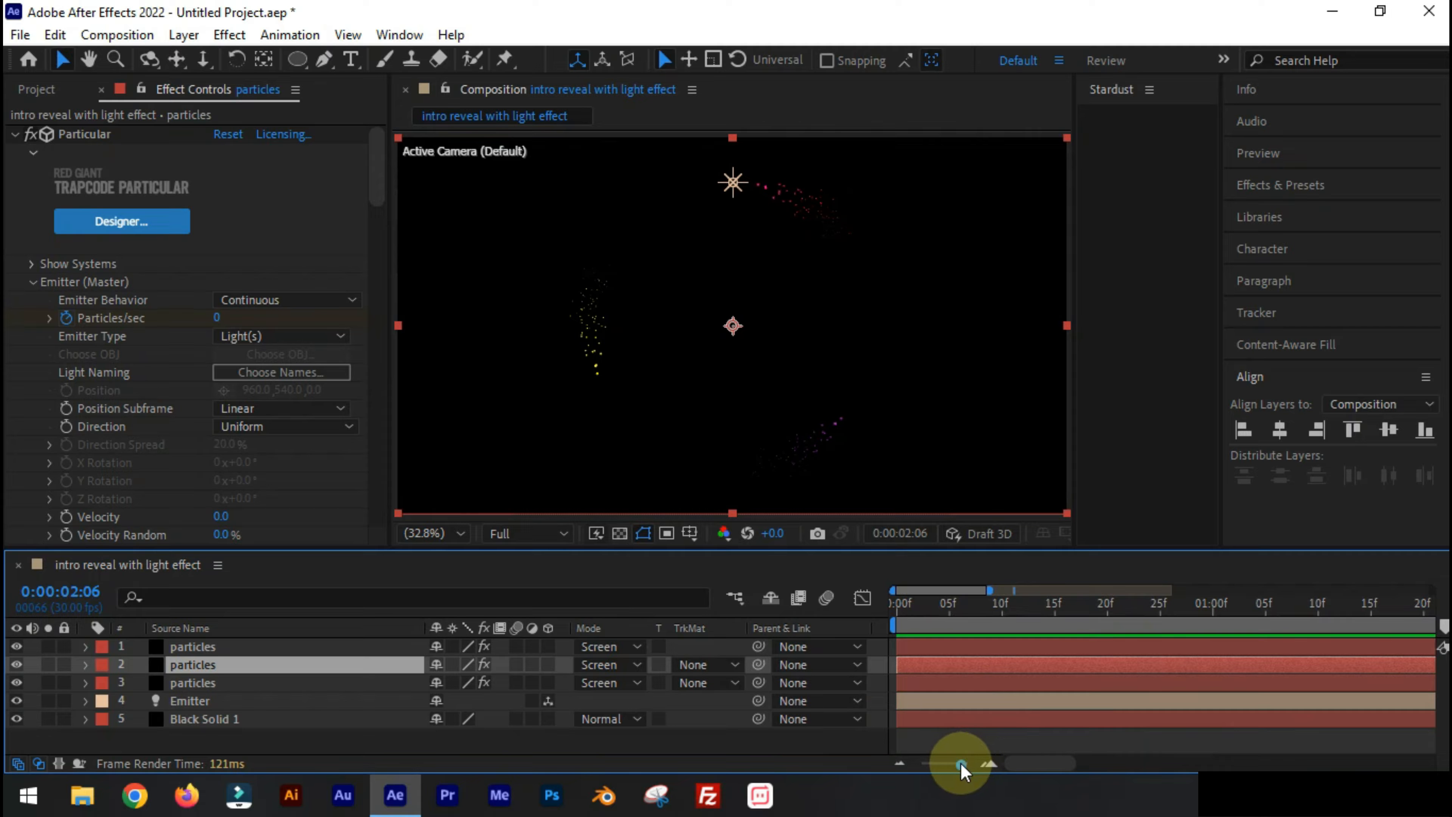
pyautogui.click(1007, 765)
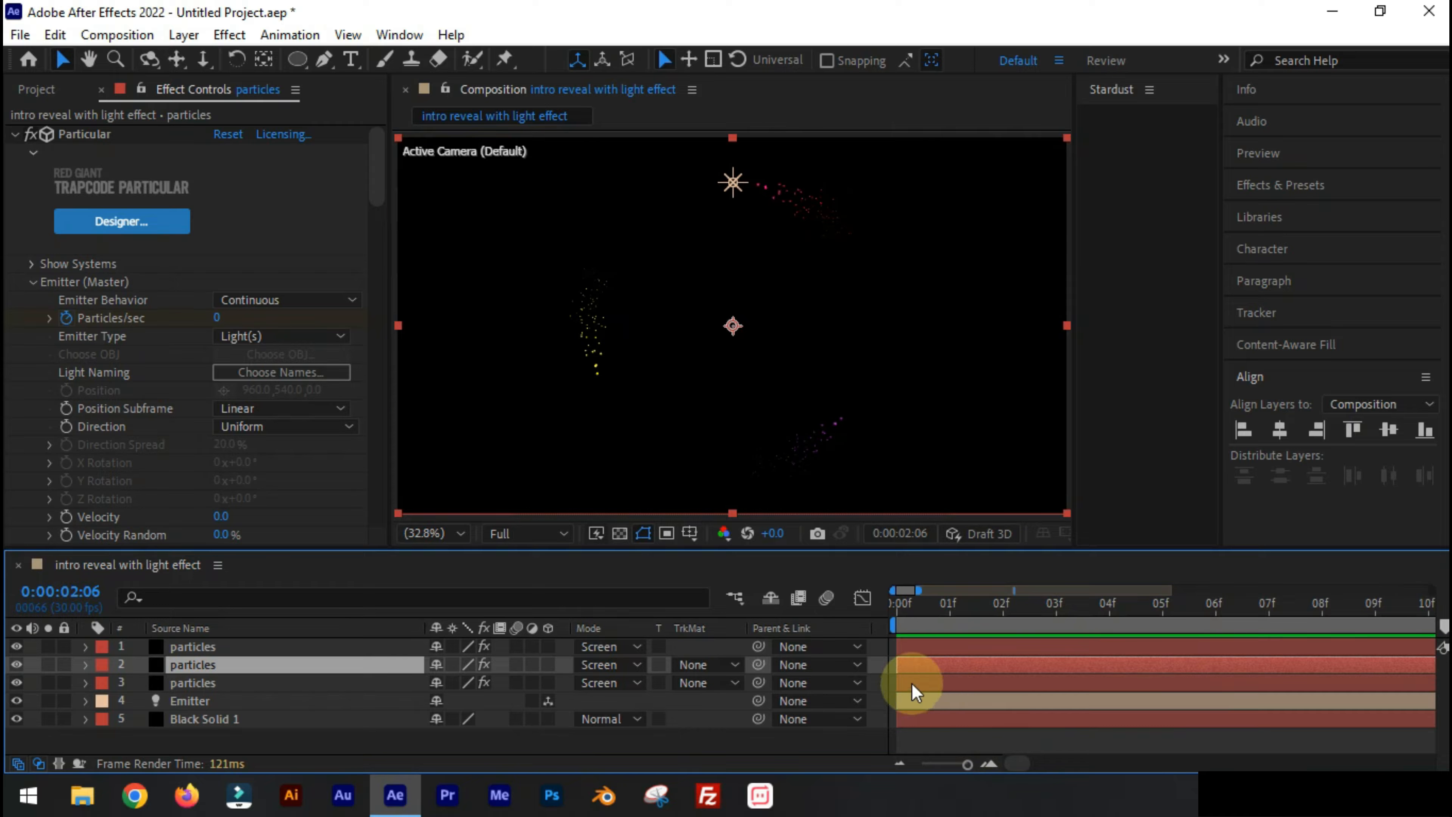
pyautogui.moveTo(899, 665); pyautogui.dragTo(1155, 681)
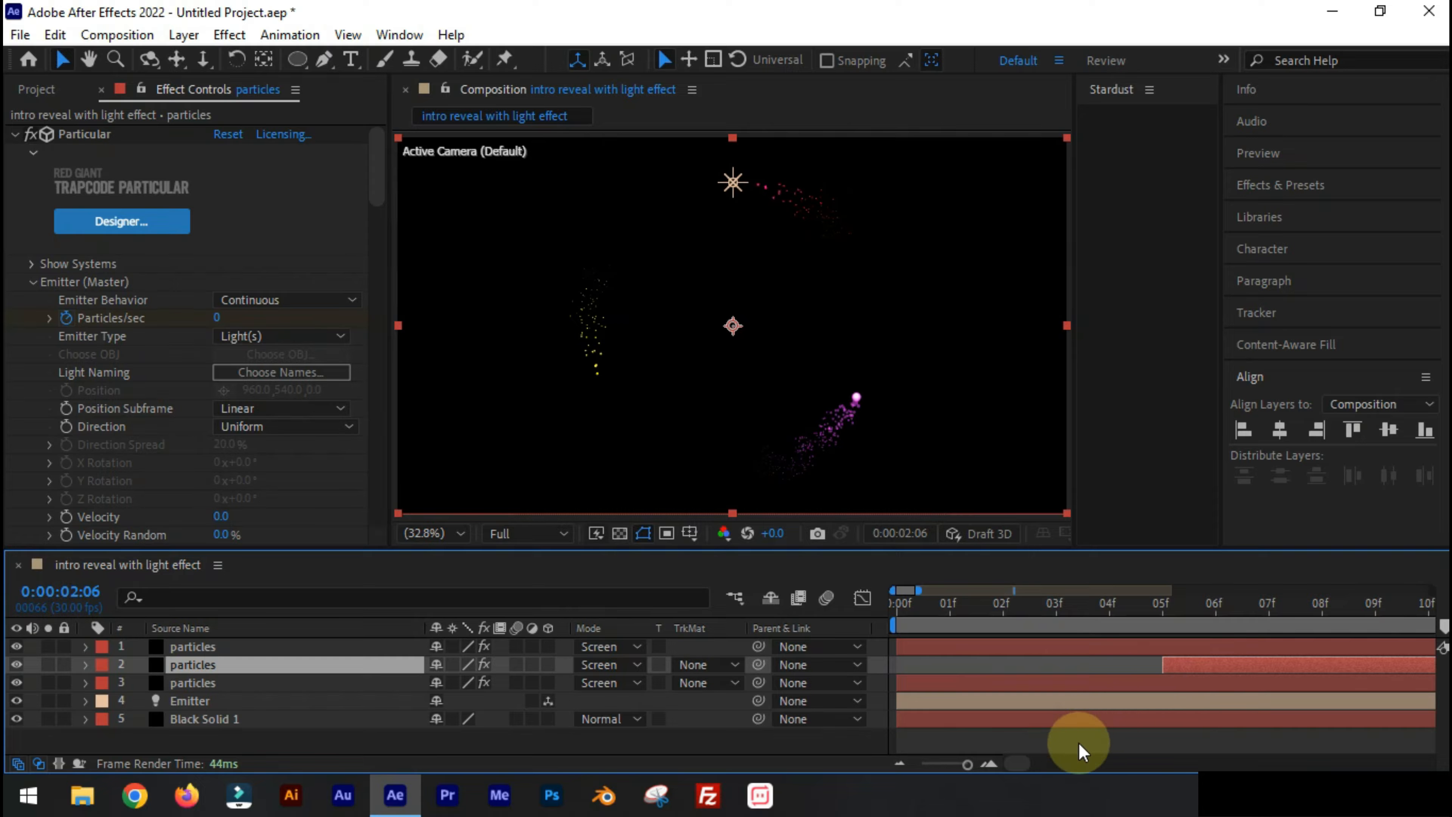
# Shift the yellow particles layer, the topmost one, so that it starts at frame 10
pyautogui.moveTo(898, 647); pyautogui.dragTo(1363, 658)
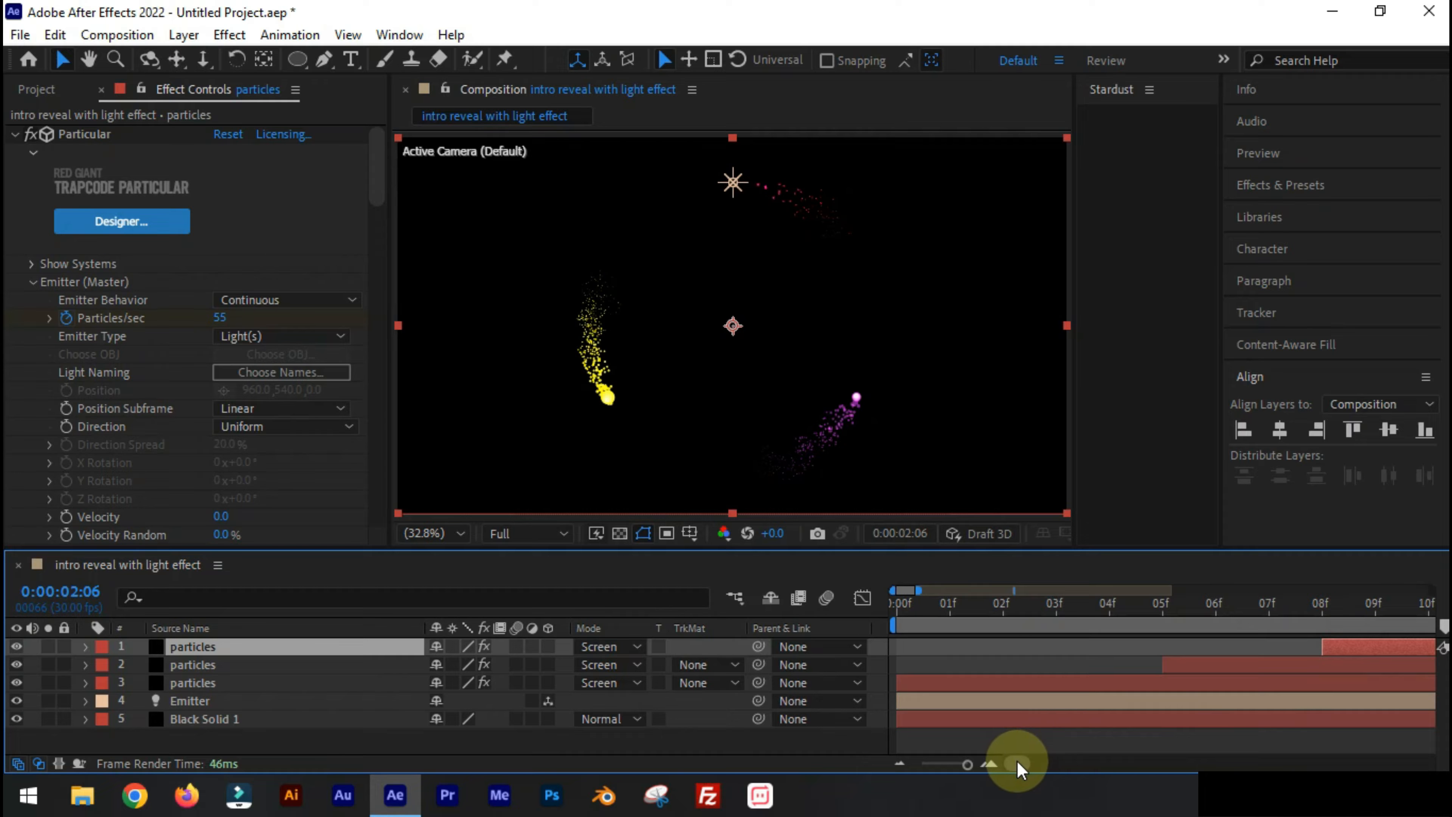
pyautogui.moveTo(1017, 762)
pyautogui.mouseDown()
pyautogui.moveTo(1037, 768)
pyautogui.moveTo(1023, 767)
pyautogui.mouseUp()
pyautogui.moveTo(1156, 647); pyautogui.dragTo(1246, 647)
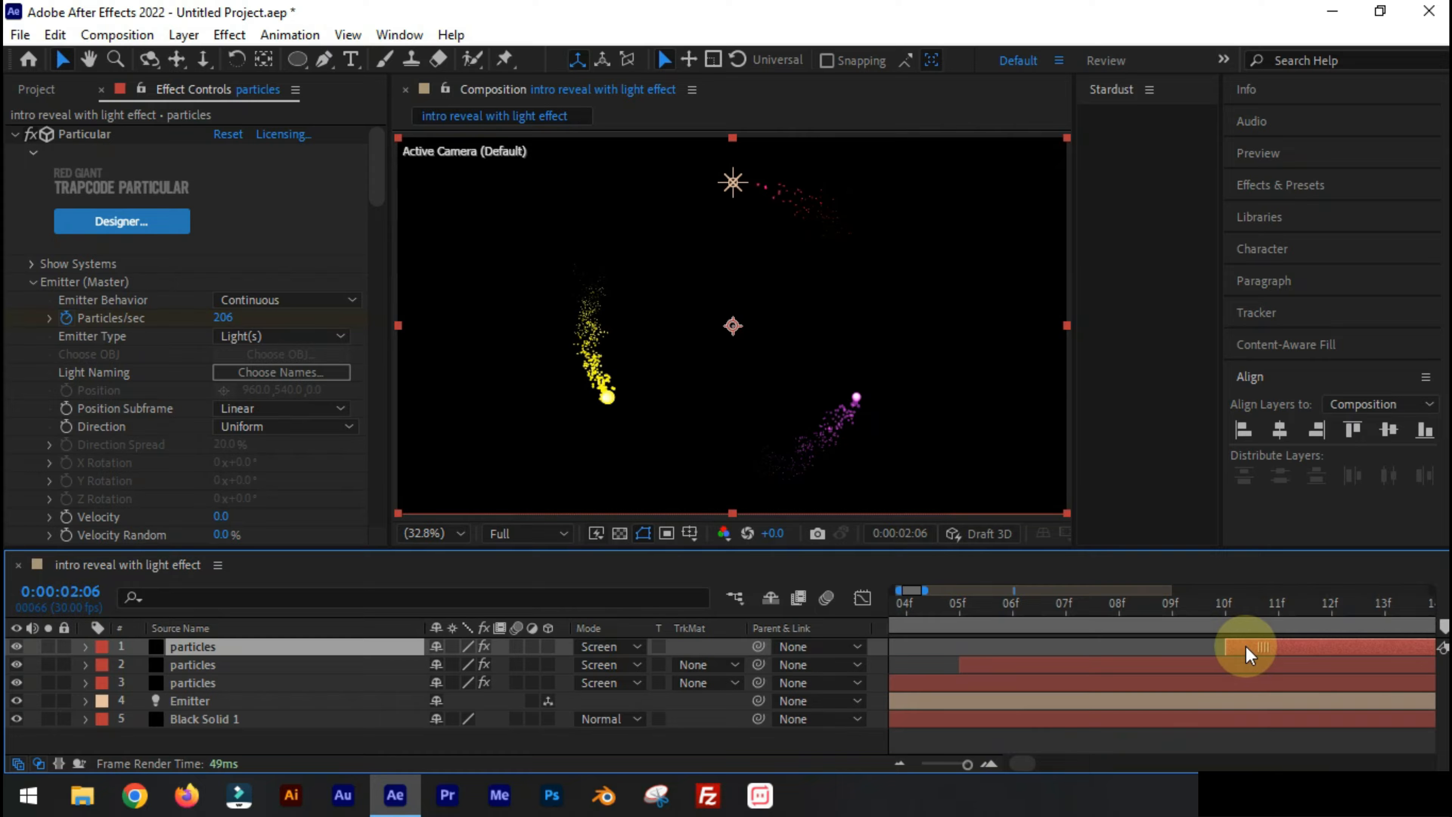
# Preview the staggered light trails from the start of the composition, with the whole timeline in view
pyautogui.moveTo(965, 605); pyautogui.dragTo(757, 650)
pyautogui.press('space')
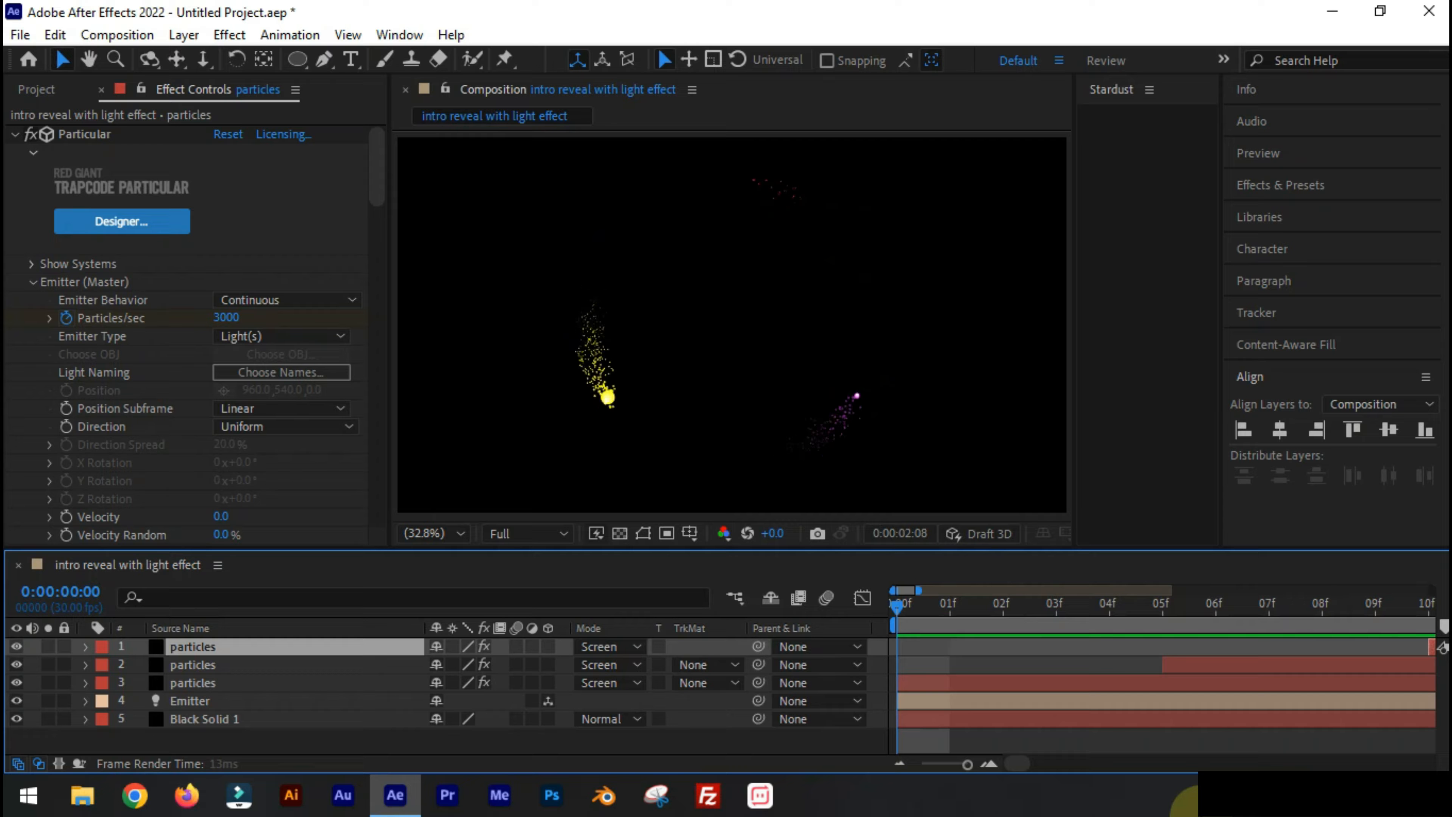
pyautogui.press('space')
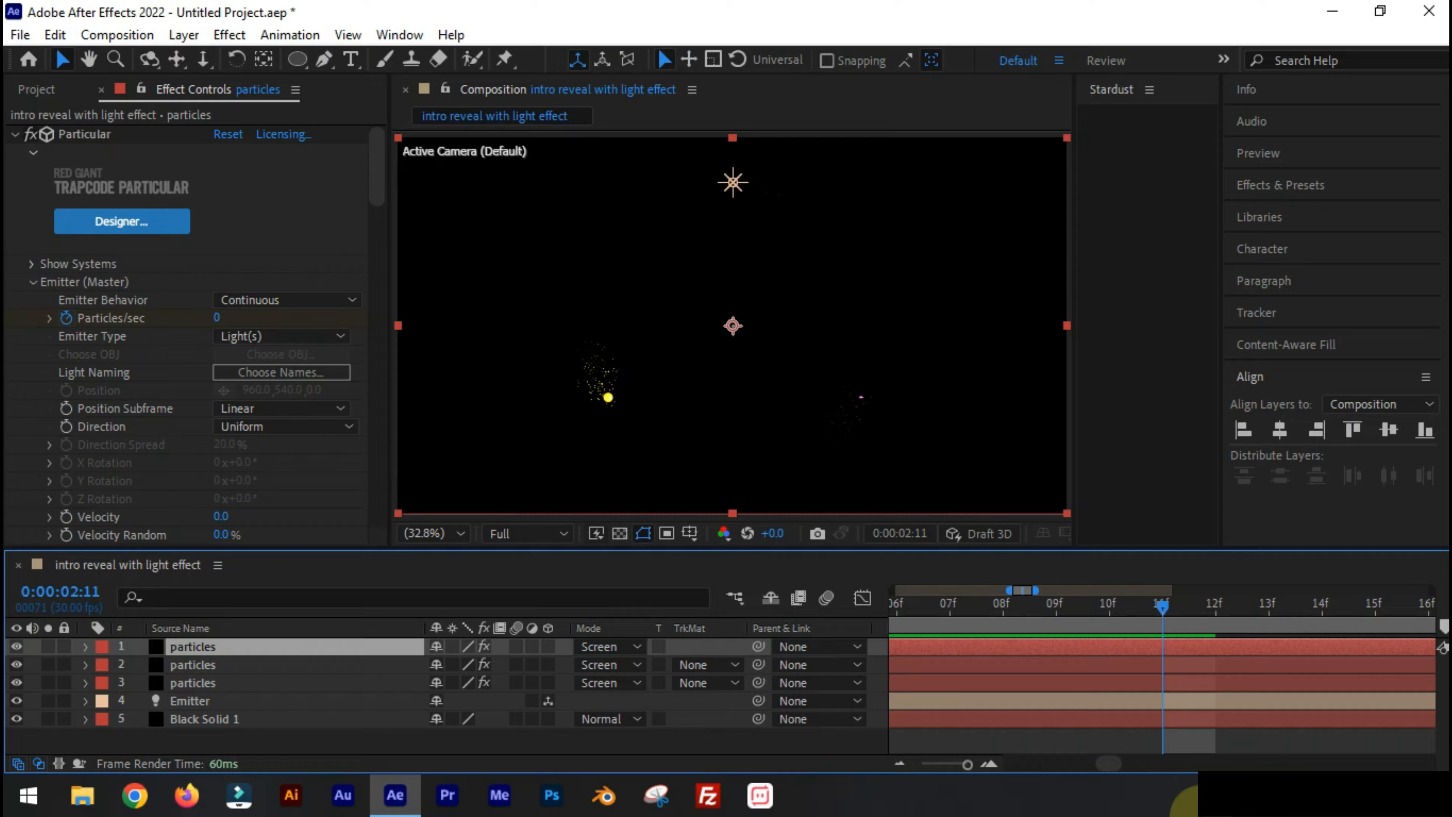
pyautogui.moveTo(966, 765); pyautogui.dragTo(908, 763)
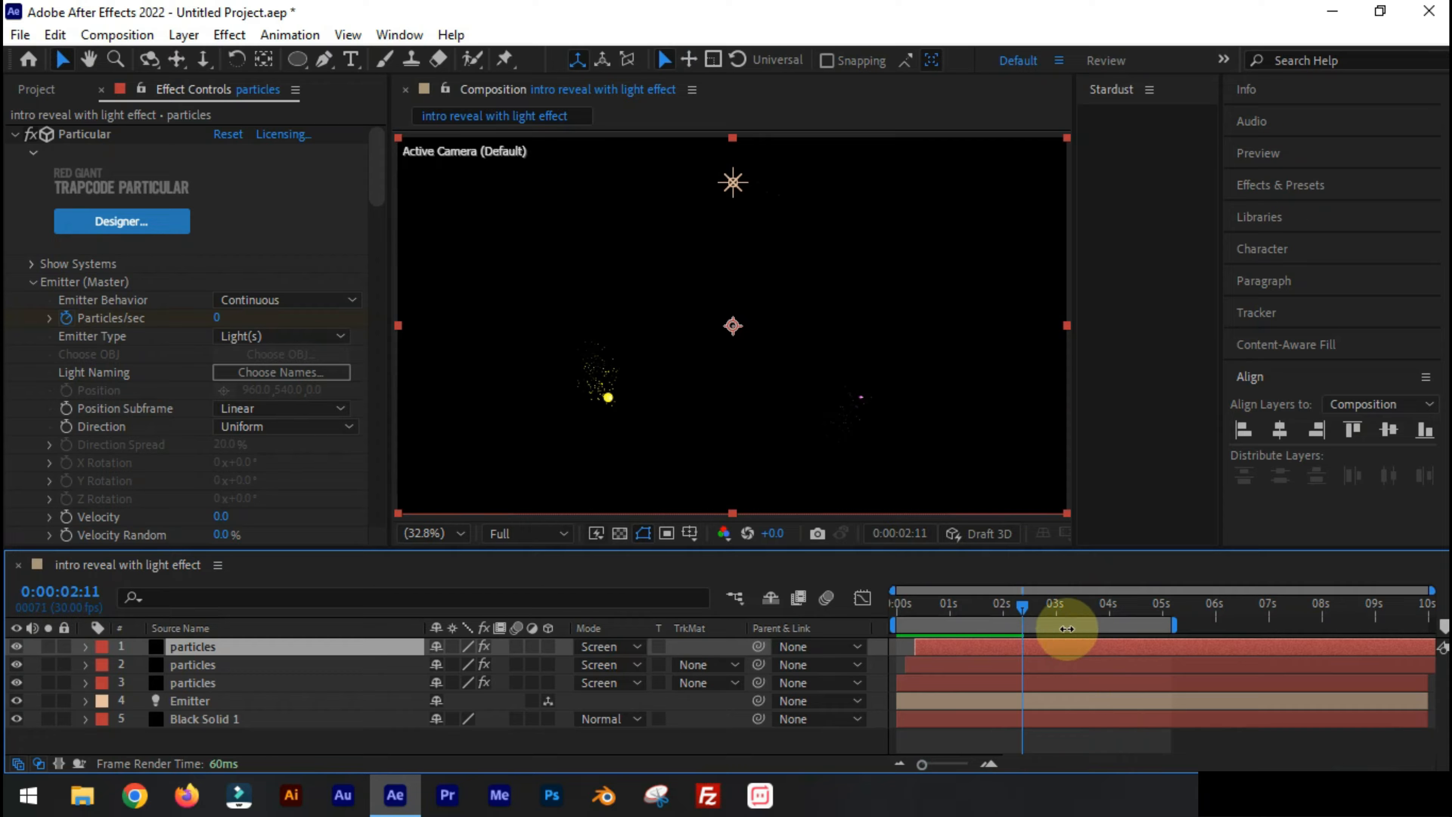
pyautogui.moveTo(1023, 607); pyautogui.dragTo(855, 617)
pyautogui.press('space')
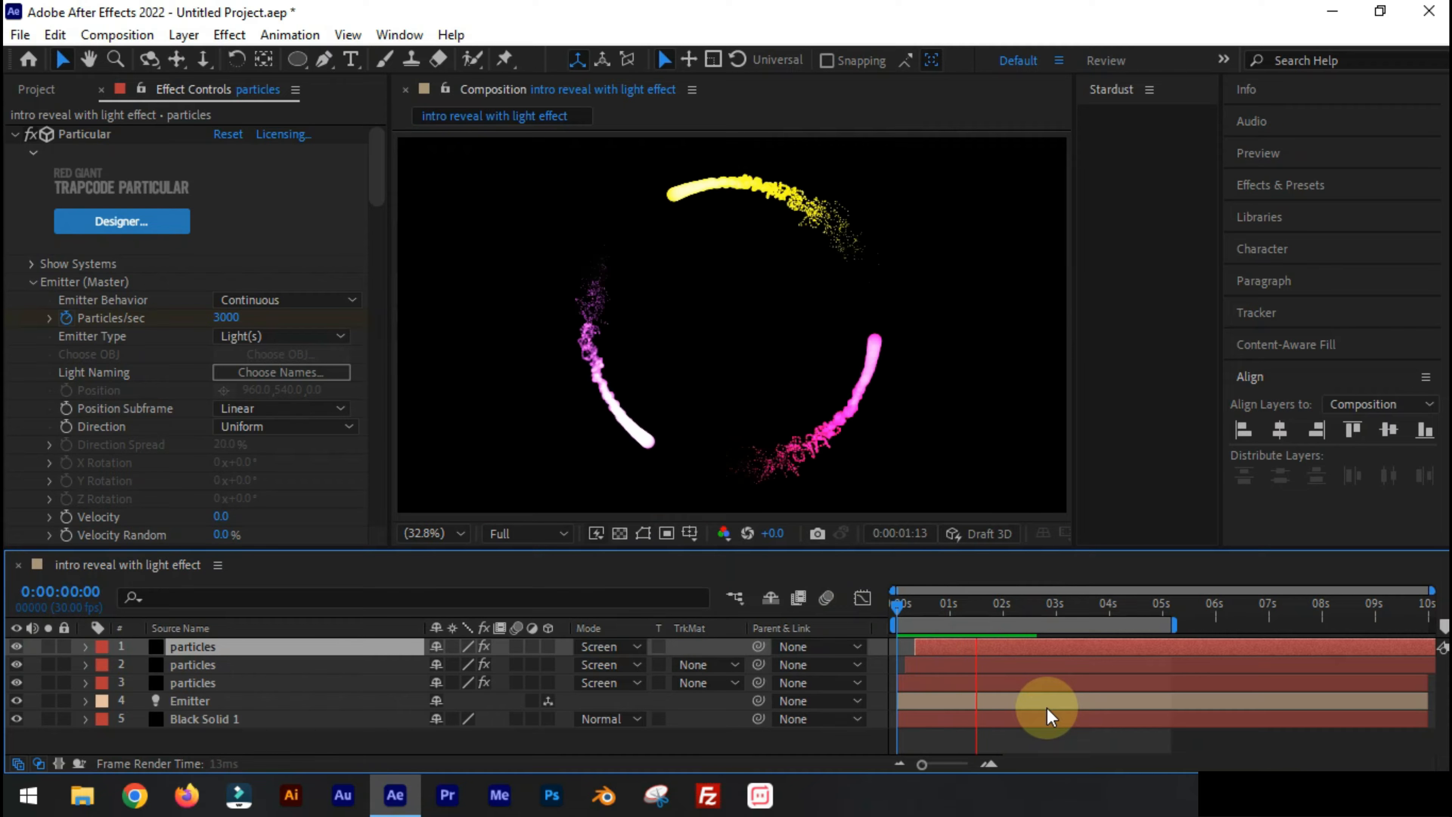
pyautogui.press('space')
pyautogui.press('space')
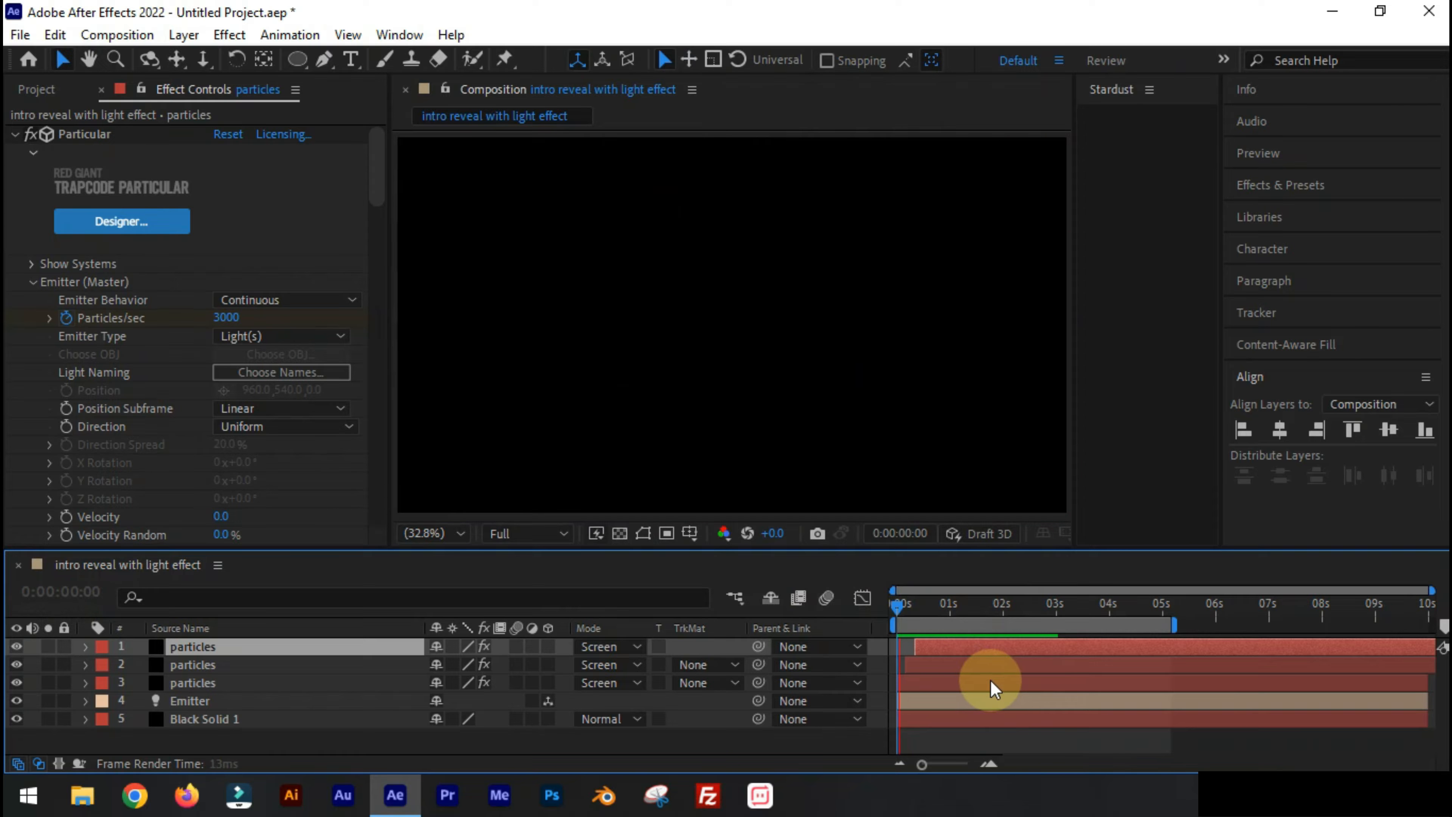
pyautogui.press('space')
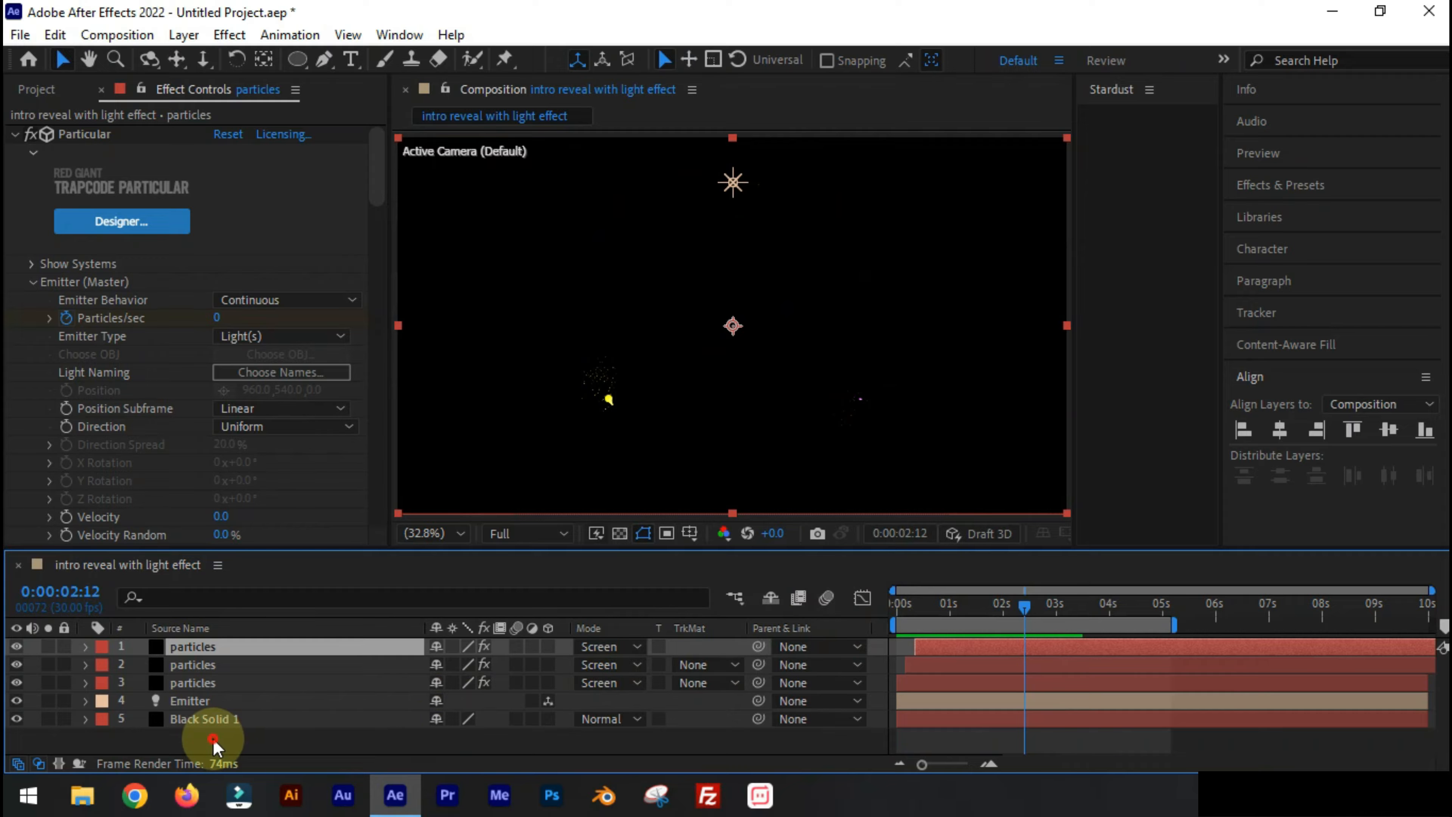
# Place the terai max.png logo in the composition just above the Emitter layer and set its Scale to 104%
pyautogui.click(211, 739)
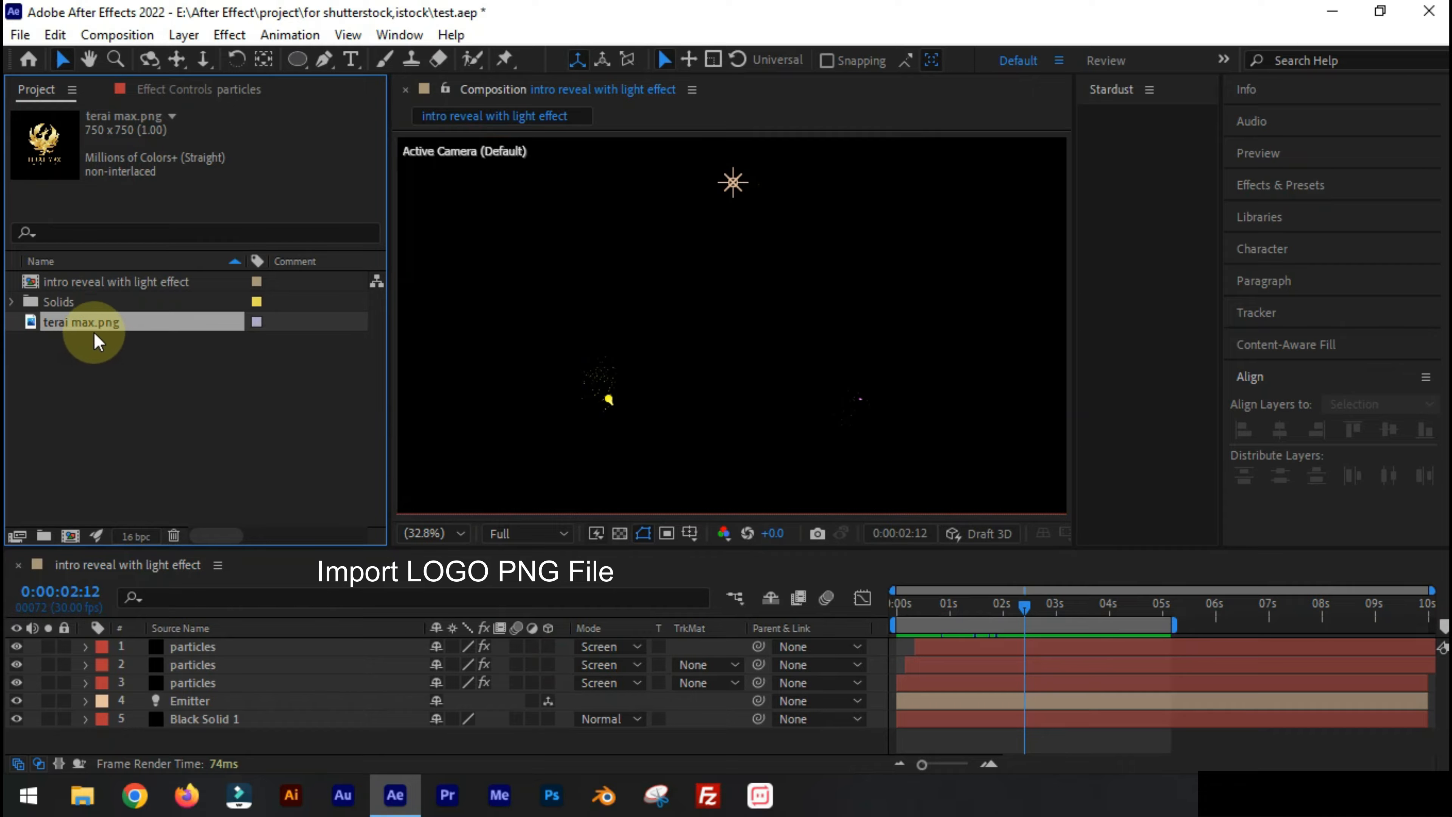
pyautogui.moveTo(91, 322); pyautogui.dragTo(240, 692)
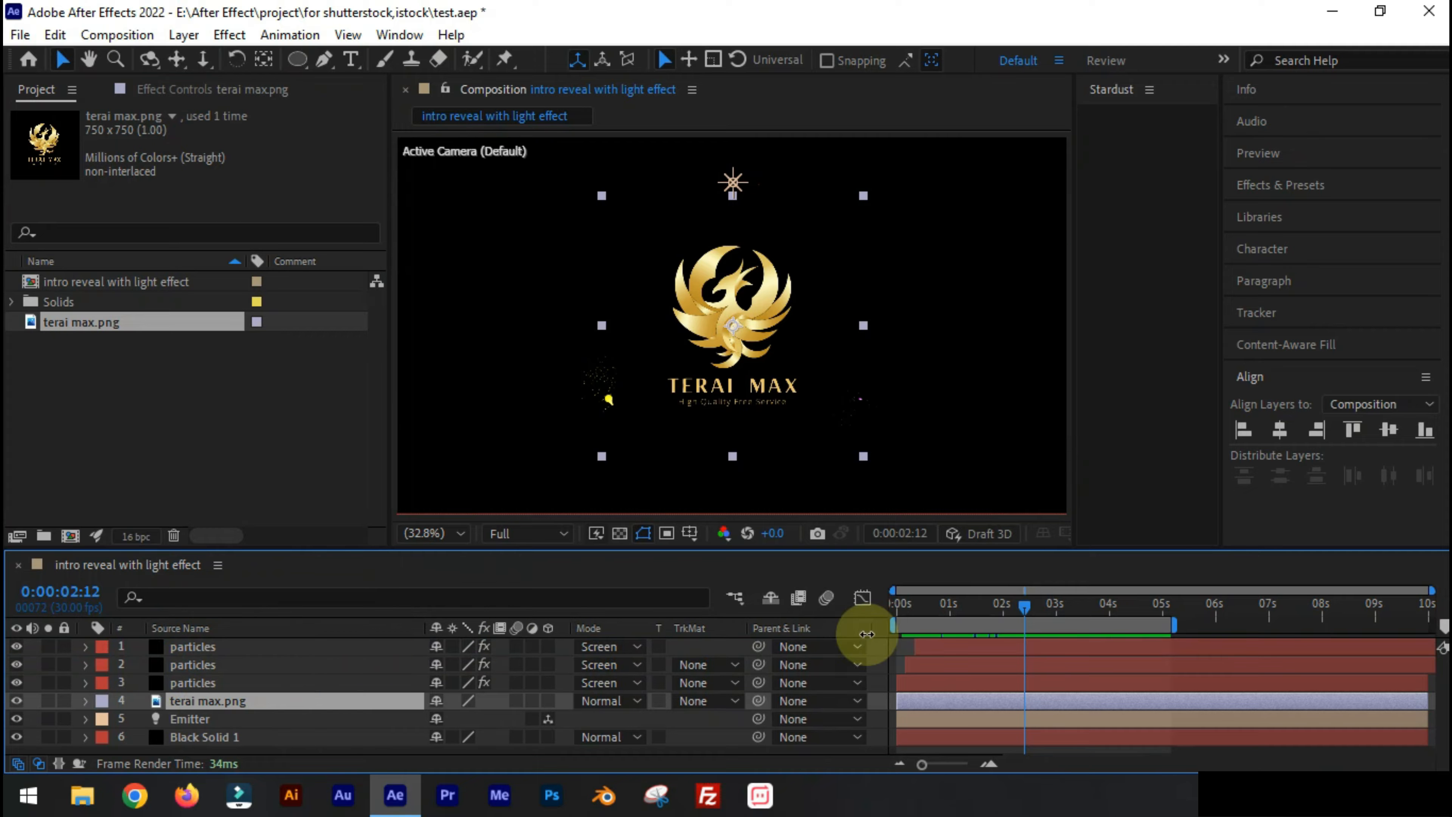
pyautogui.press('s')
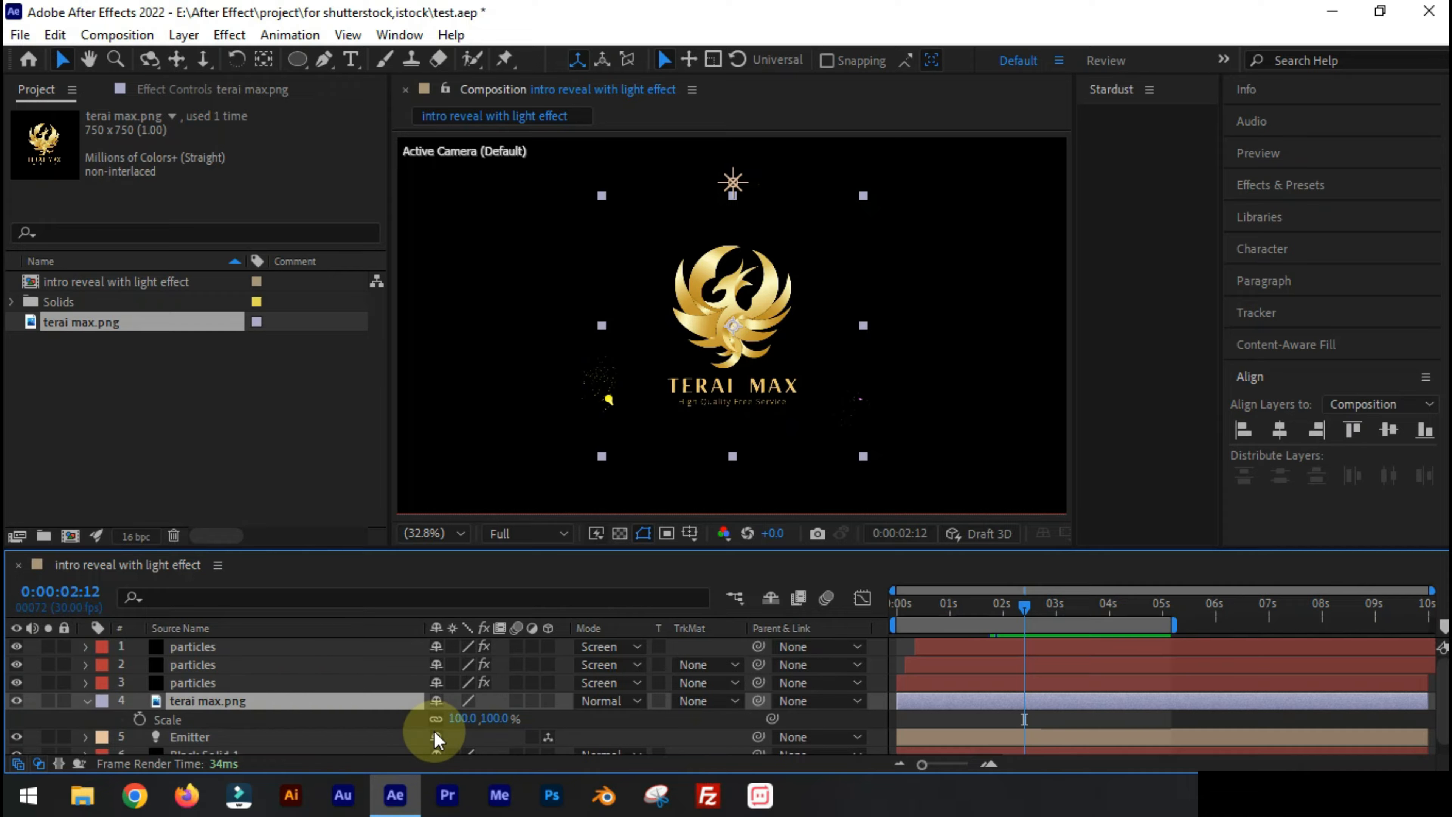
pyautogui.moveTo(460, 723); pyautogui.dragTo(411, 715)
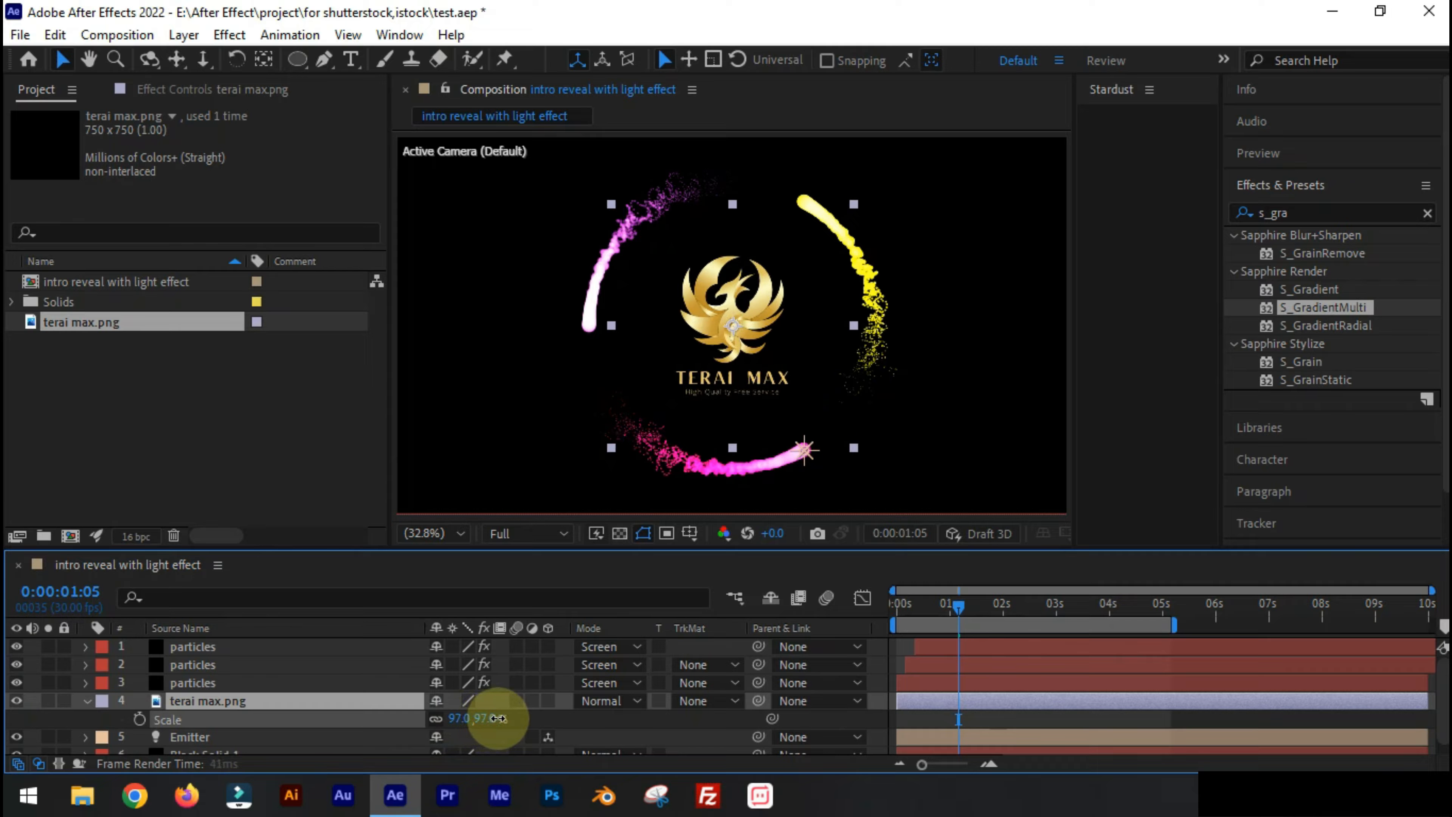
pyautogui.moveTo(486, 720); pyautogui.dragTo(503, 723)
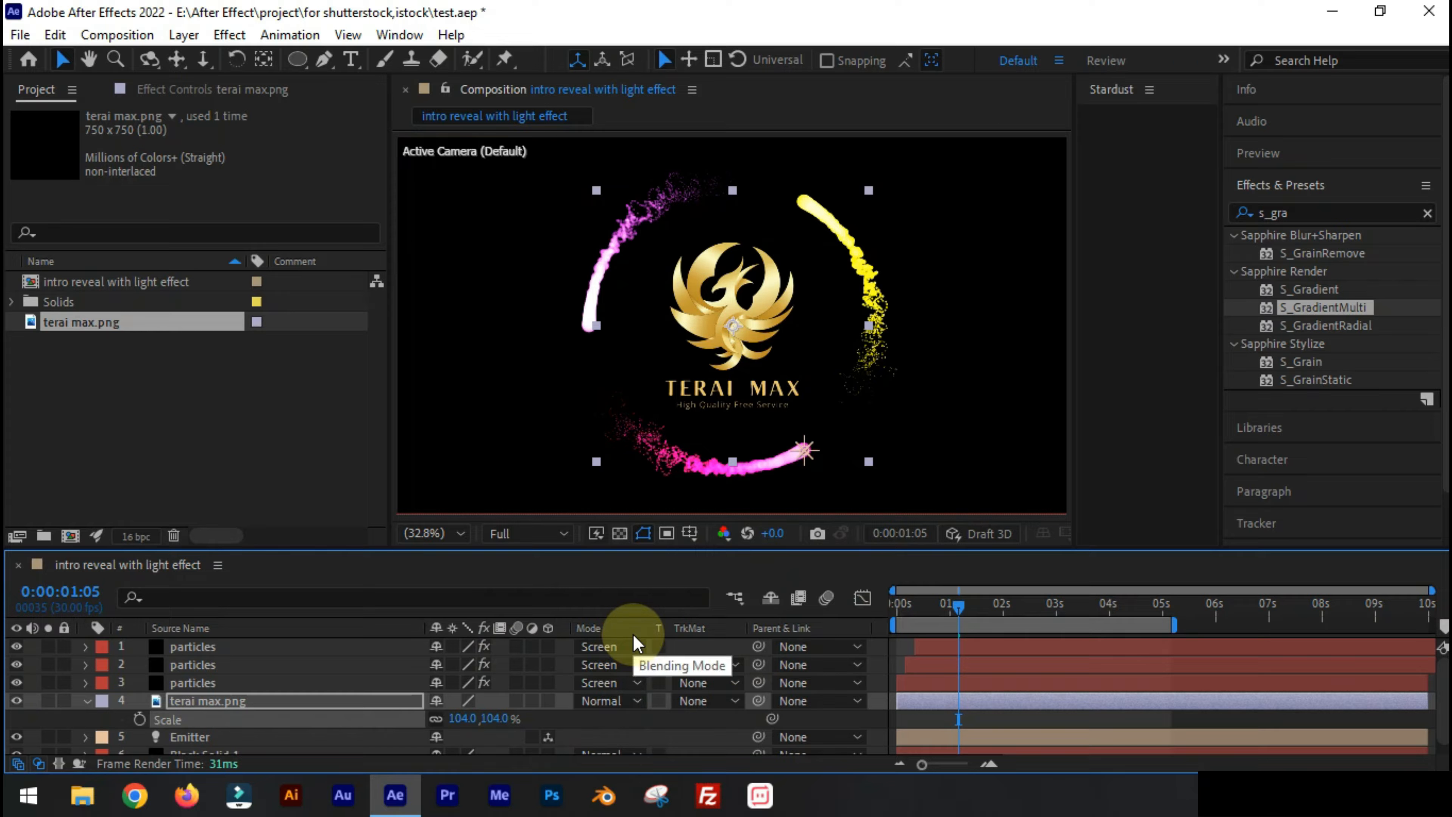
pyautogui.click(87, 701)
# Enlarge the timeline area, create a new solid layer named bg, and save the project
pyautogui.click(184, 742)
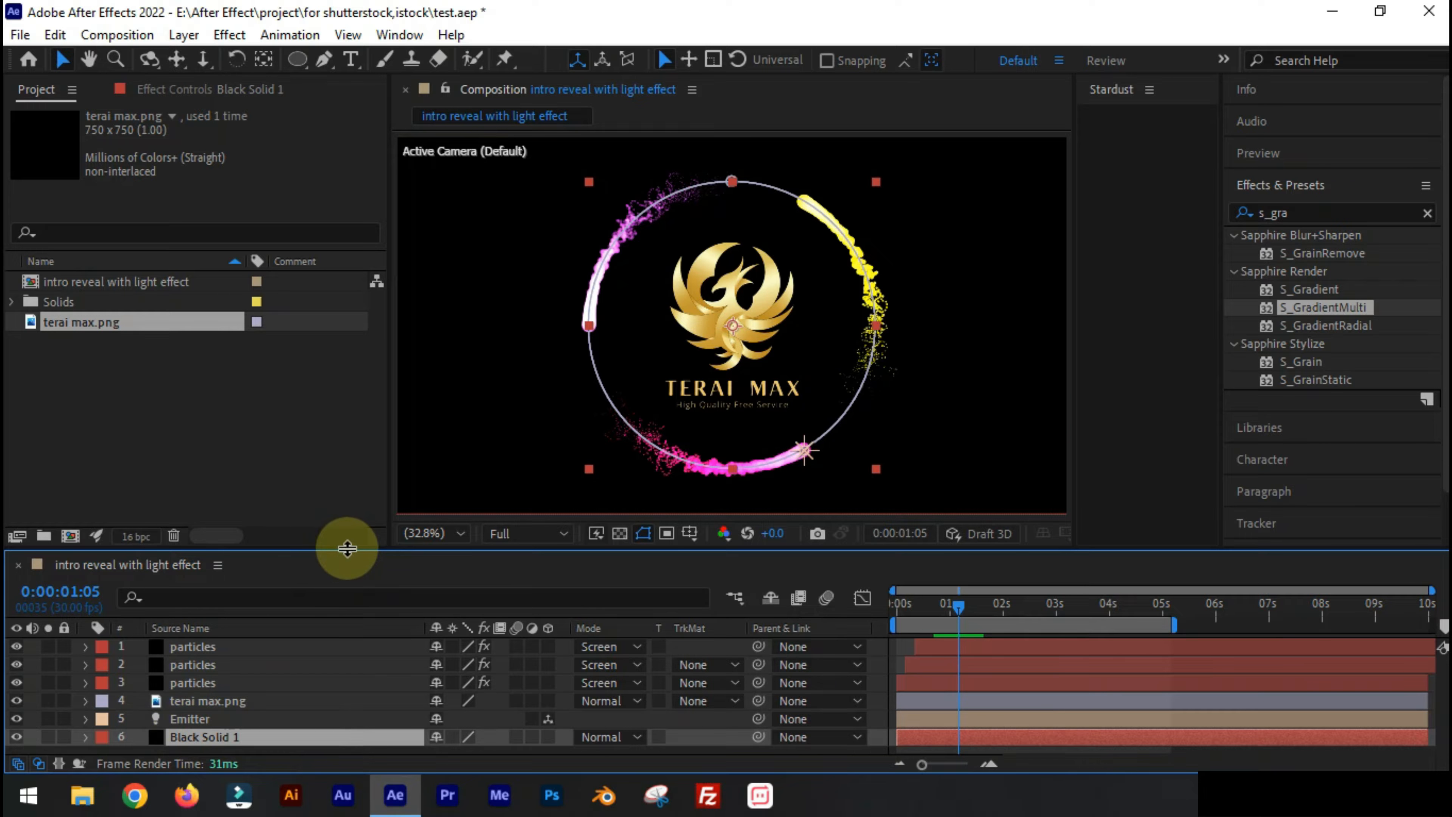
pyautogui.moveTo(347, 548); pyautogui.dragTo(203, 734)
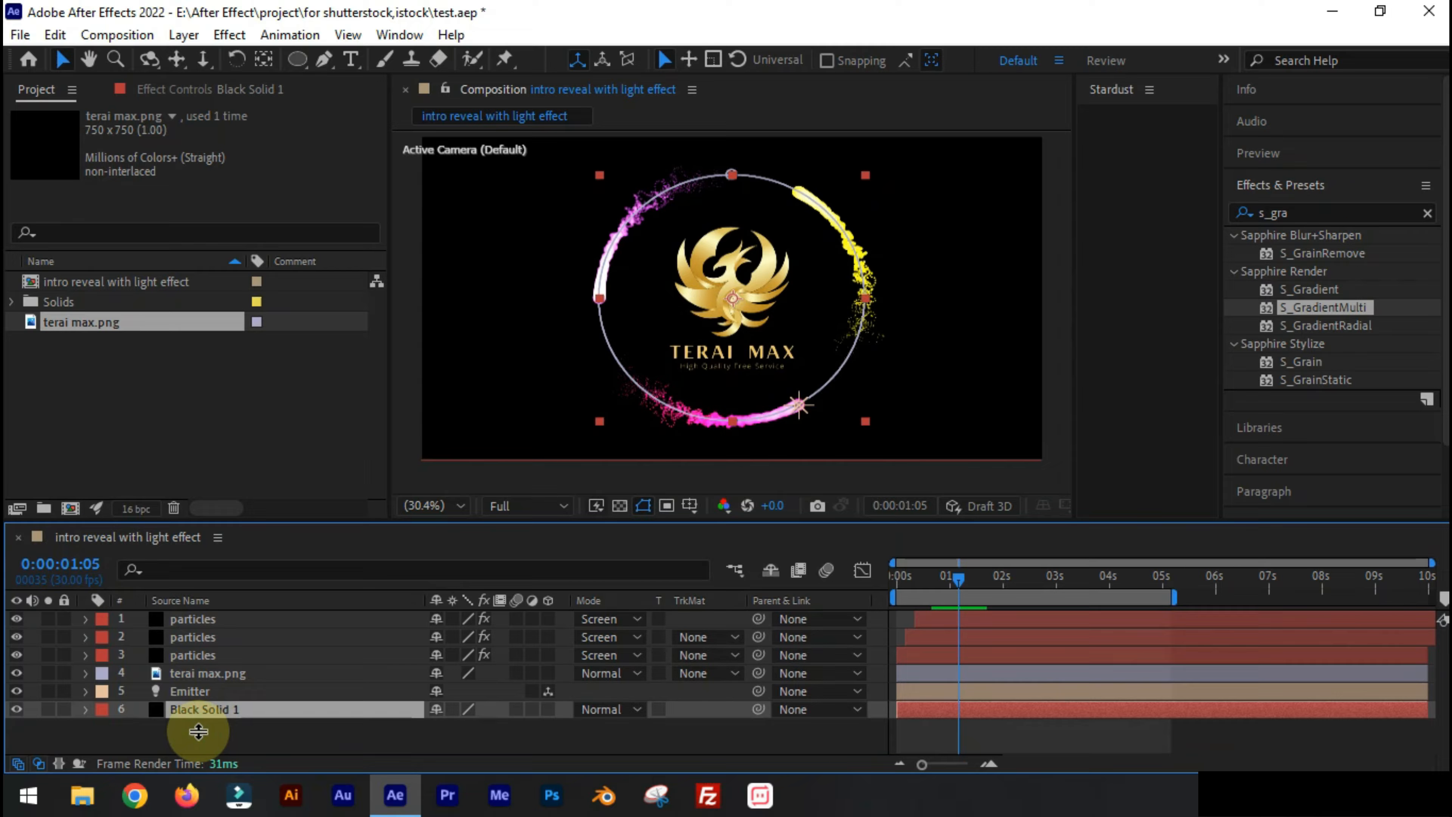
pyautogui.moveTo(197, 731); pyautogui.dragTo(201, 730)
pyautogui.rightClick(197, 732)
pyautogui.moveTo(321, 480)
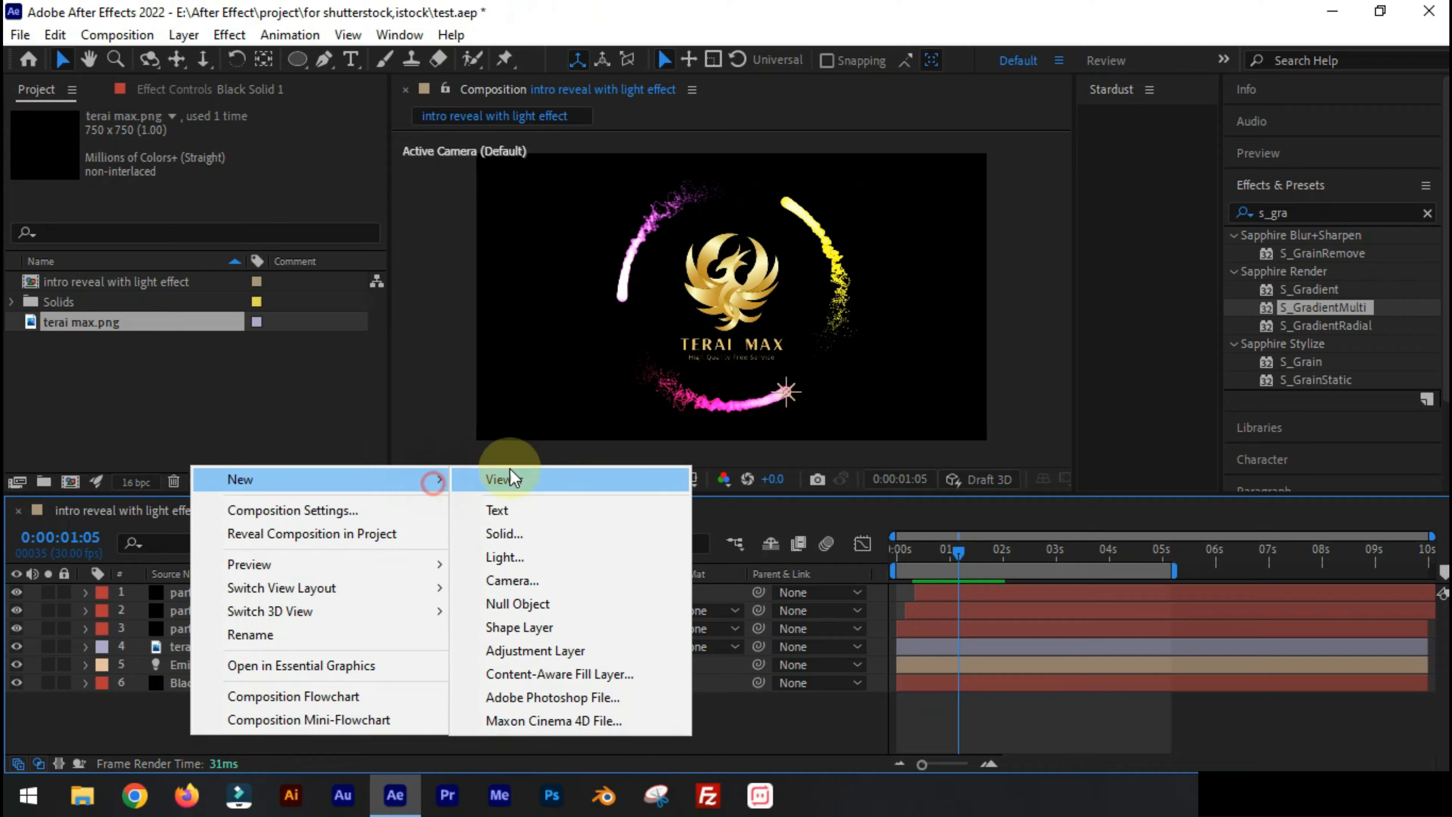
pyautogui.click(503, 533)
pyautogui.press('Return')
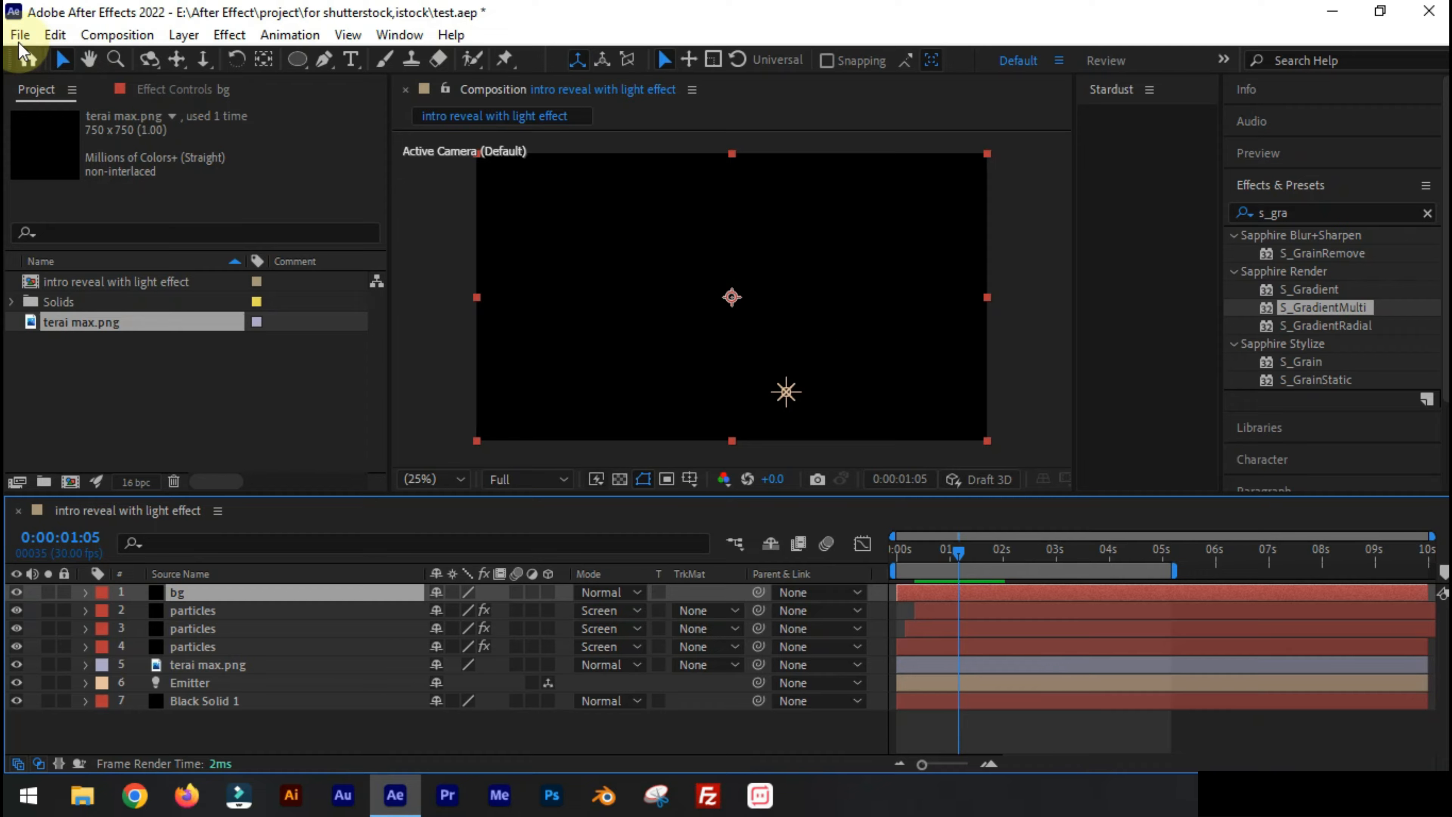
pyautogui.click(20, 35)
pyautogui.click(64, 188)
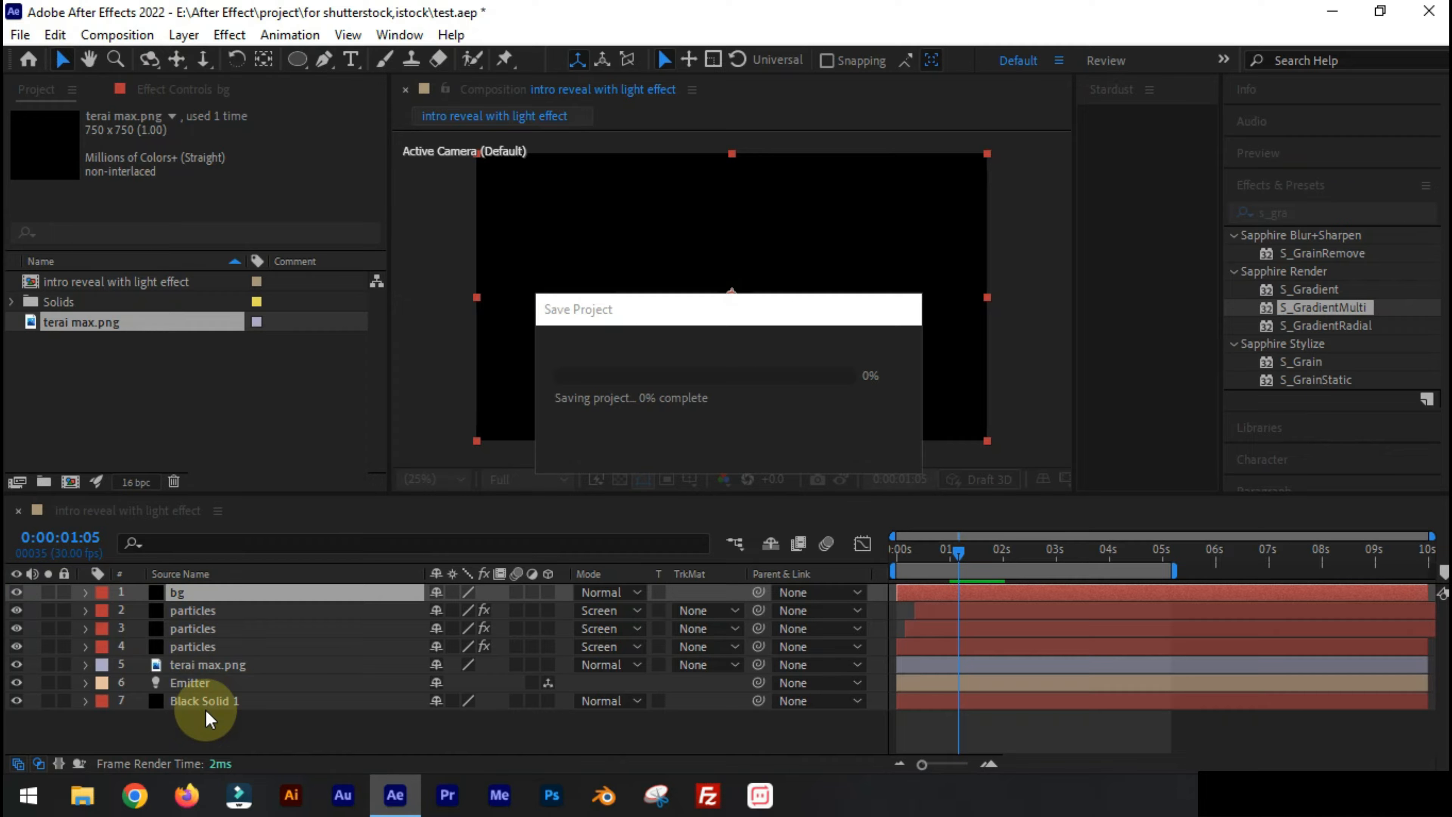
# Move the bg layer below Black Solid 1 at the end of the layer stack and apply S_GradientMulti to it
pyautogui.moveTo(244, 593); pyautogui.dragTo(303, 712)
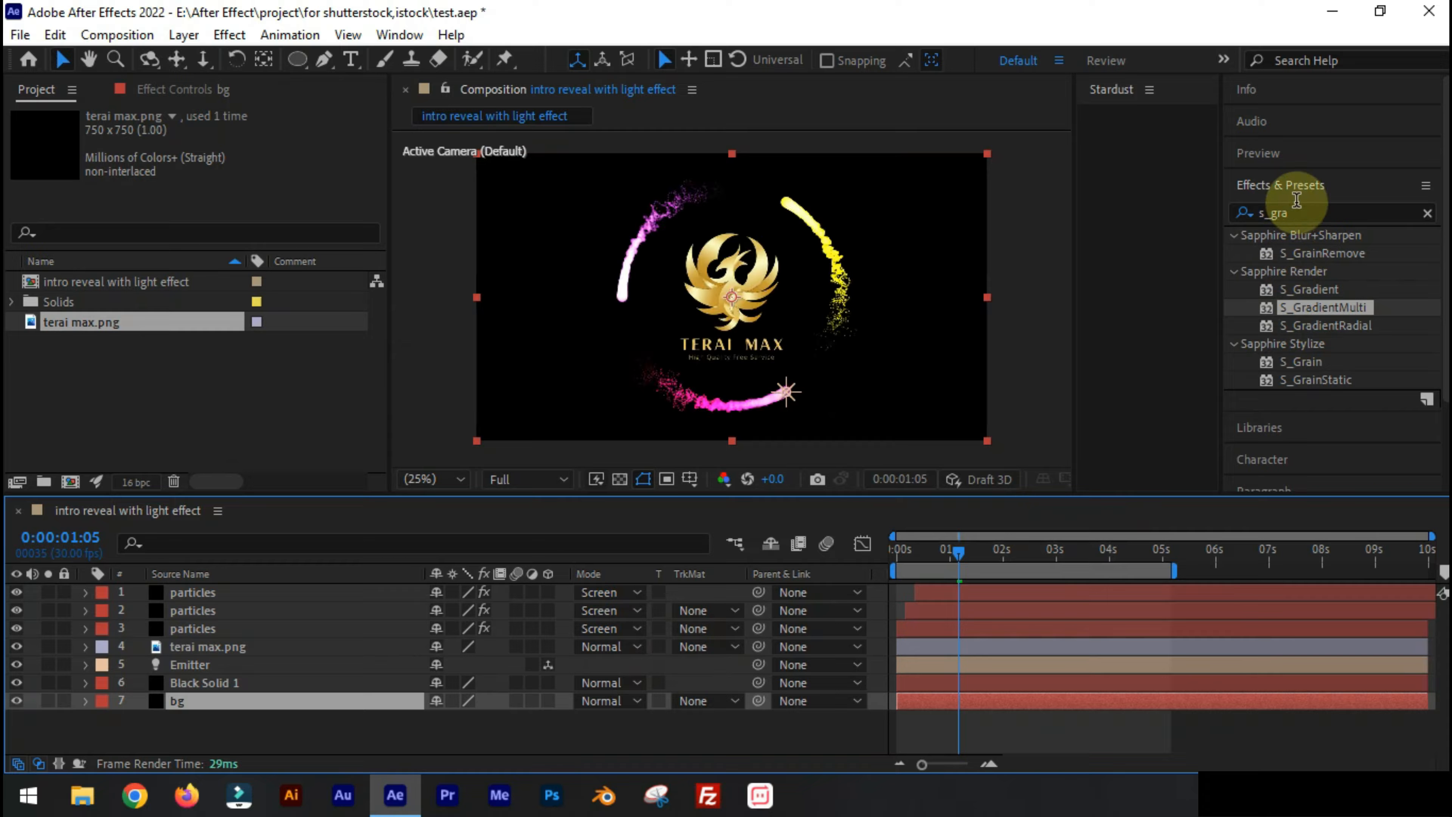
pyautogui.moveTo(1368, 316); pyautogui.dragTo(254, 697)
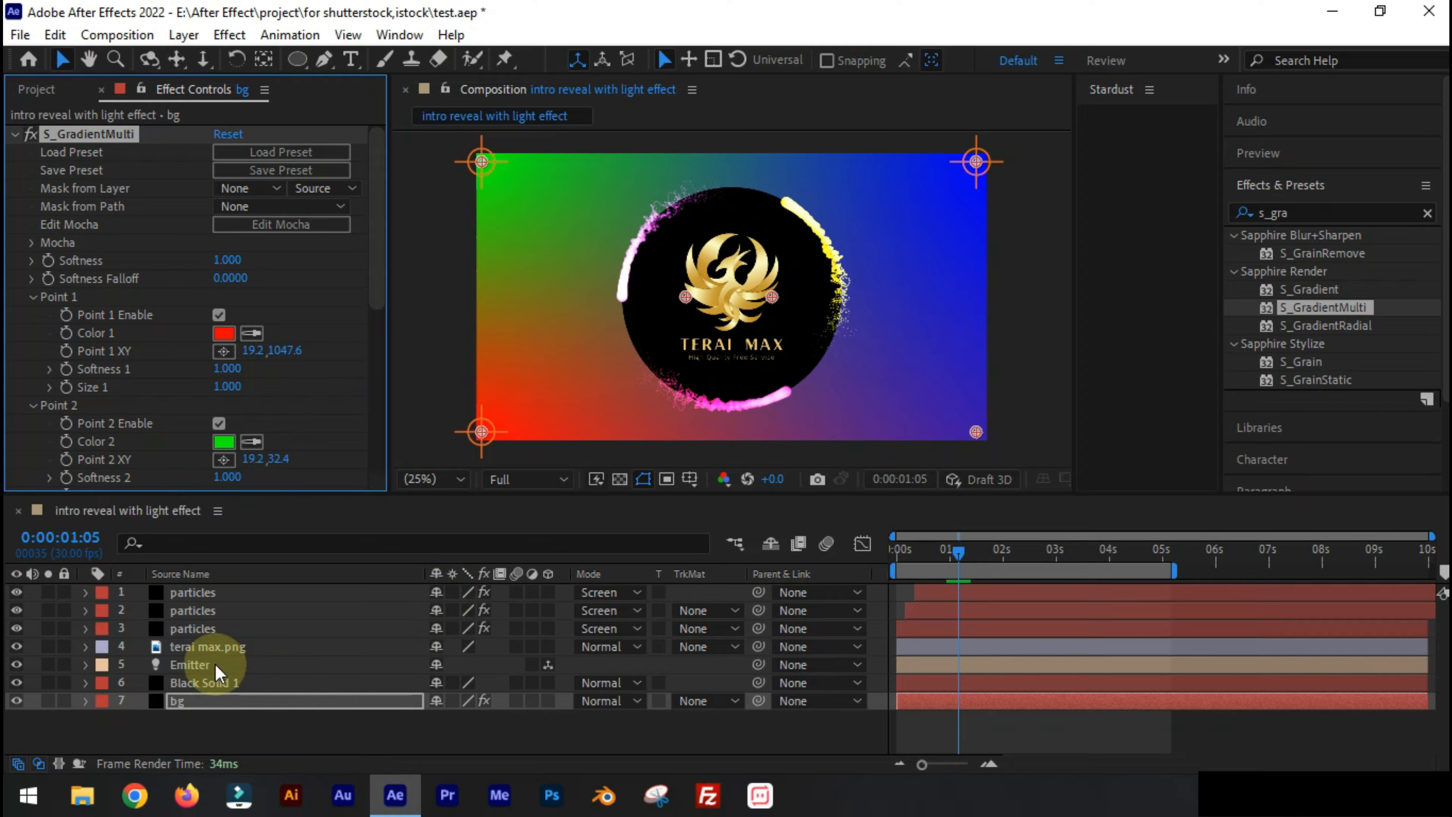
pyautogui.click(206, 684)
pyautogui.click(64, 683)
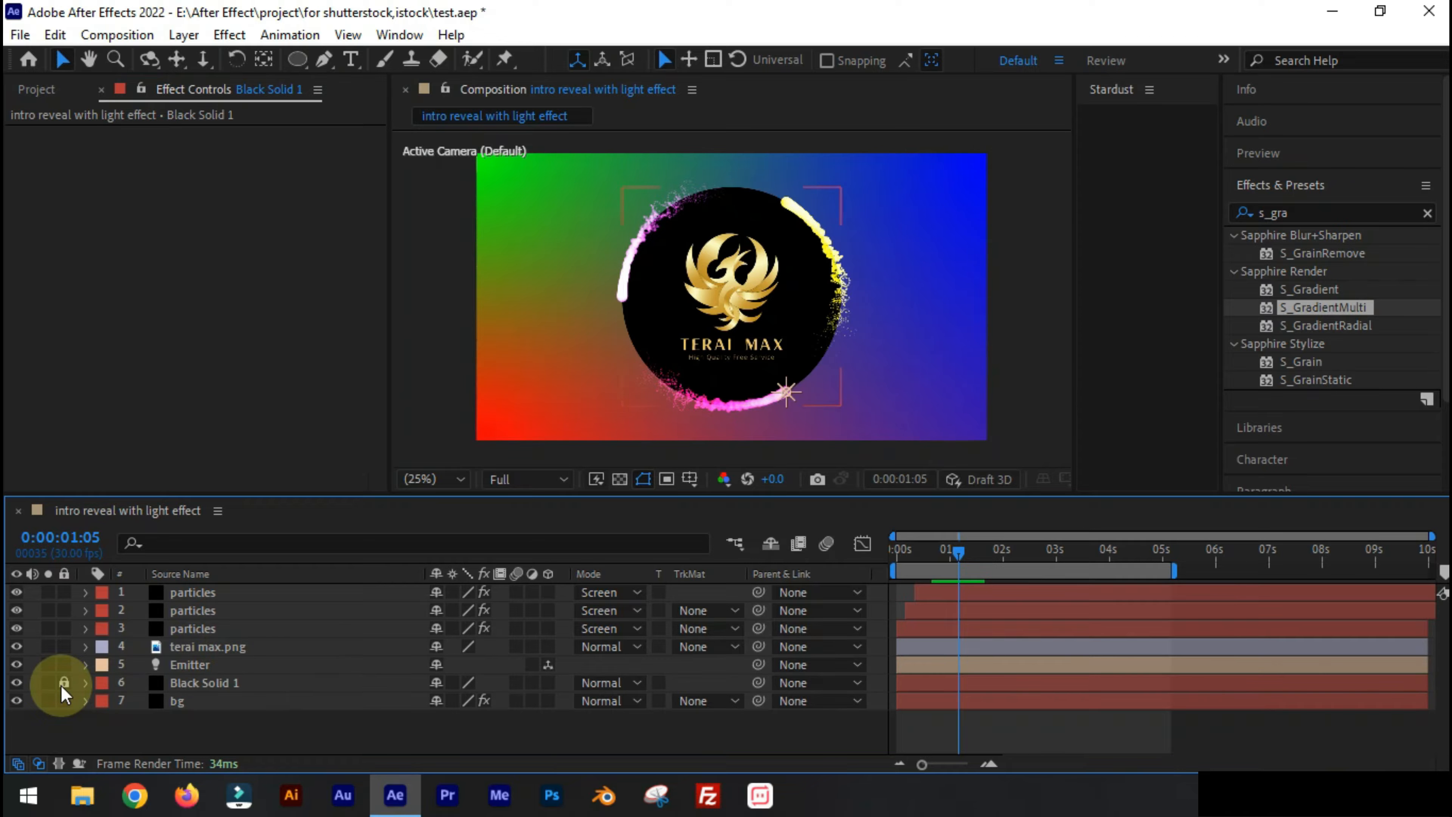
pyautogui.click(48, 684)
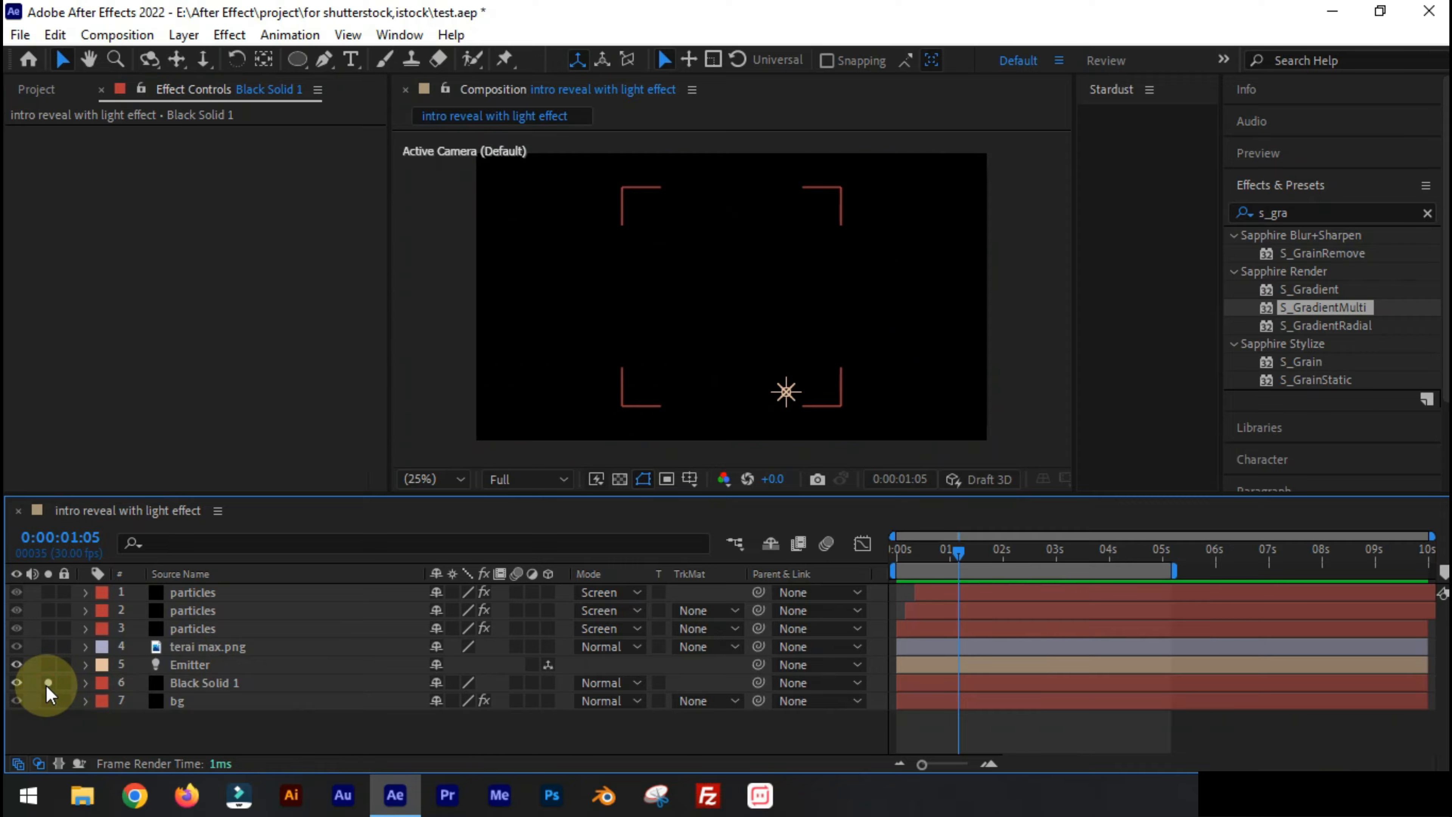
# Invert Mask 1 on the Black Solid 1 layer so the gradient shows inside the circle
pyautogui.click(193, 682)
pyautogui.click(85, 683)
pyautogui.click(103, 702)
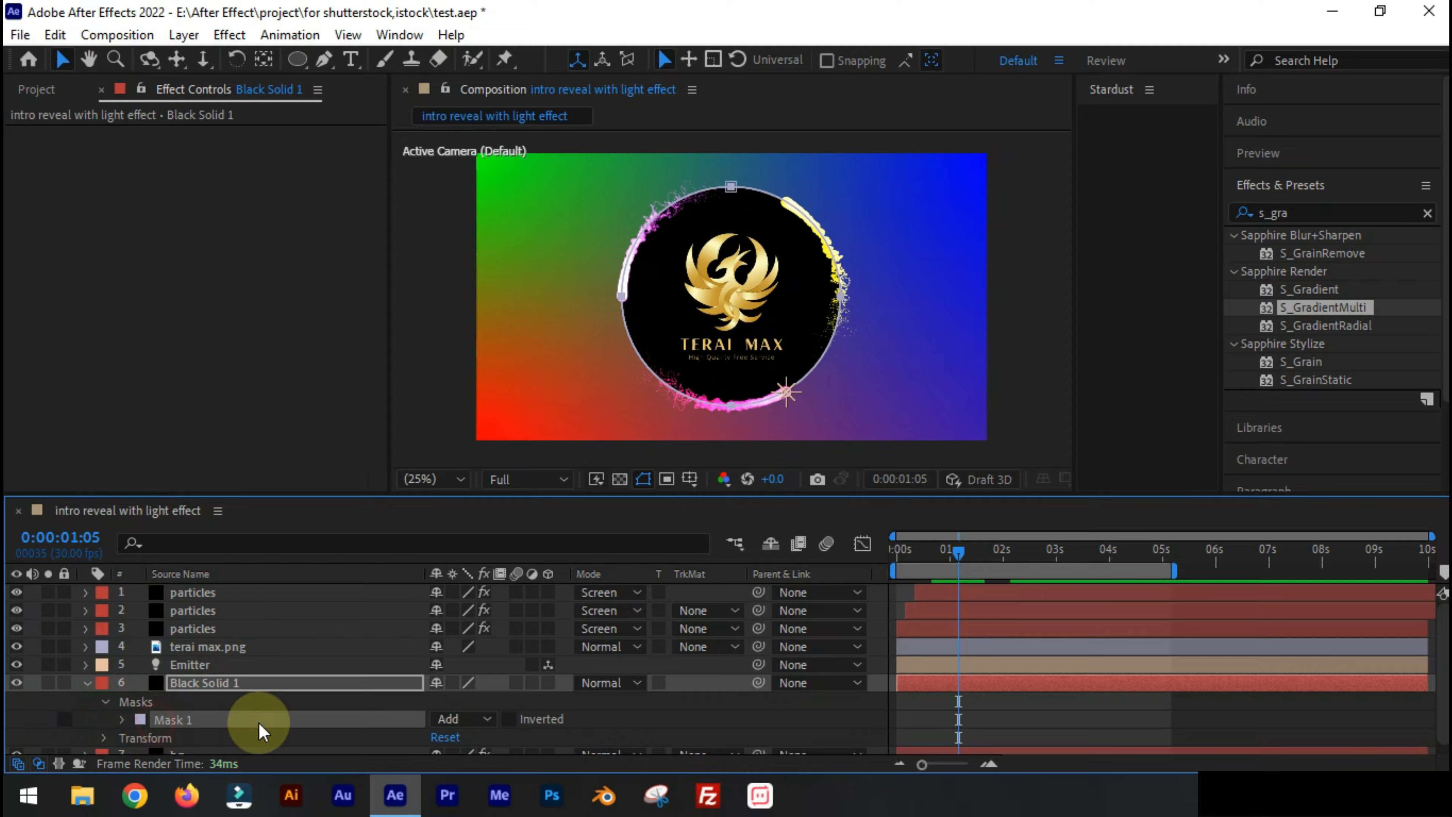
pyautogui.click(297, 59)
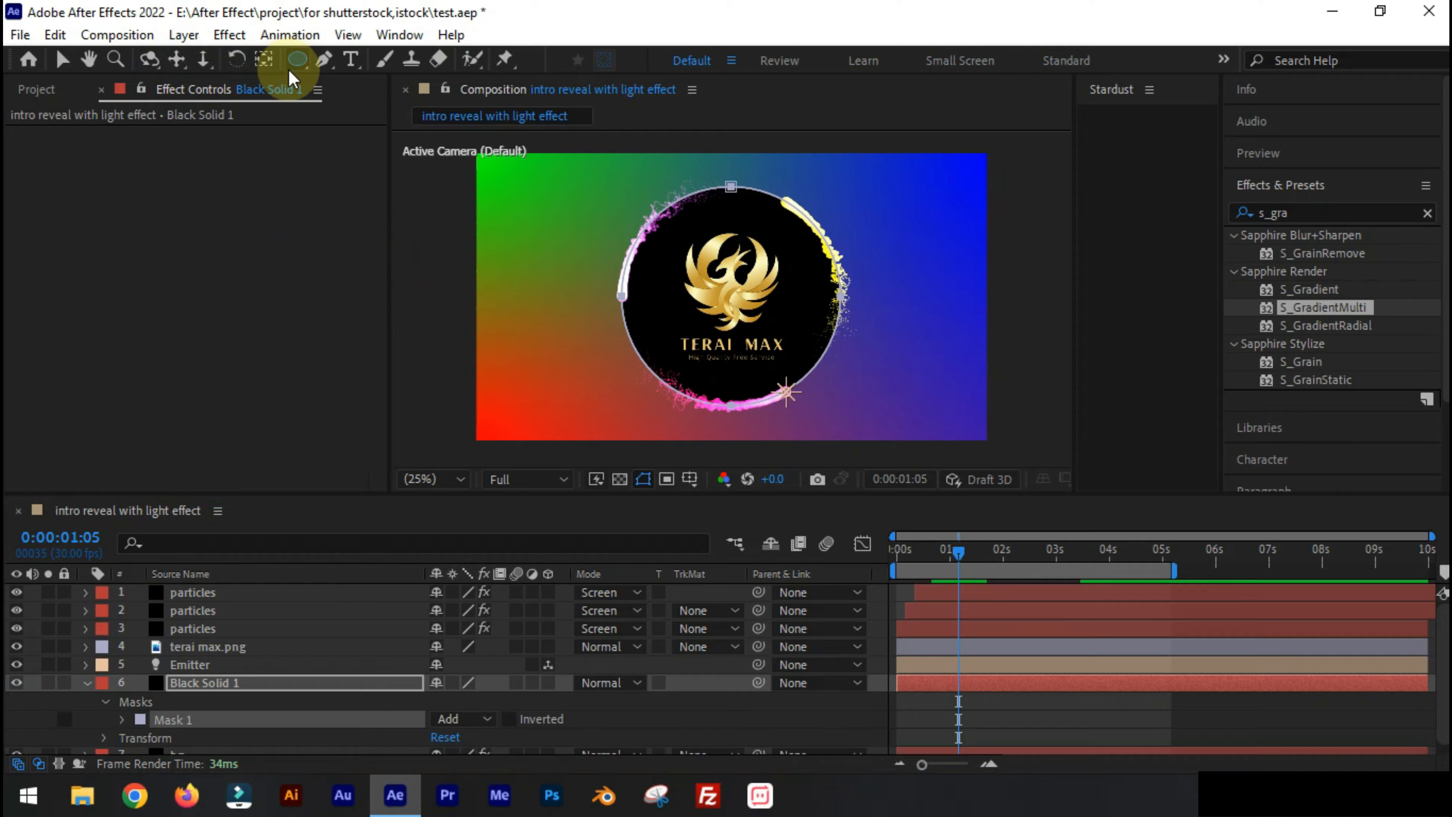
pyautogui.click(152, 710)
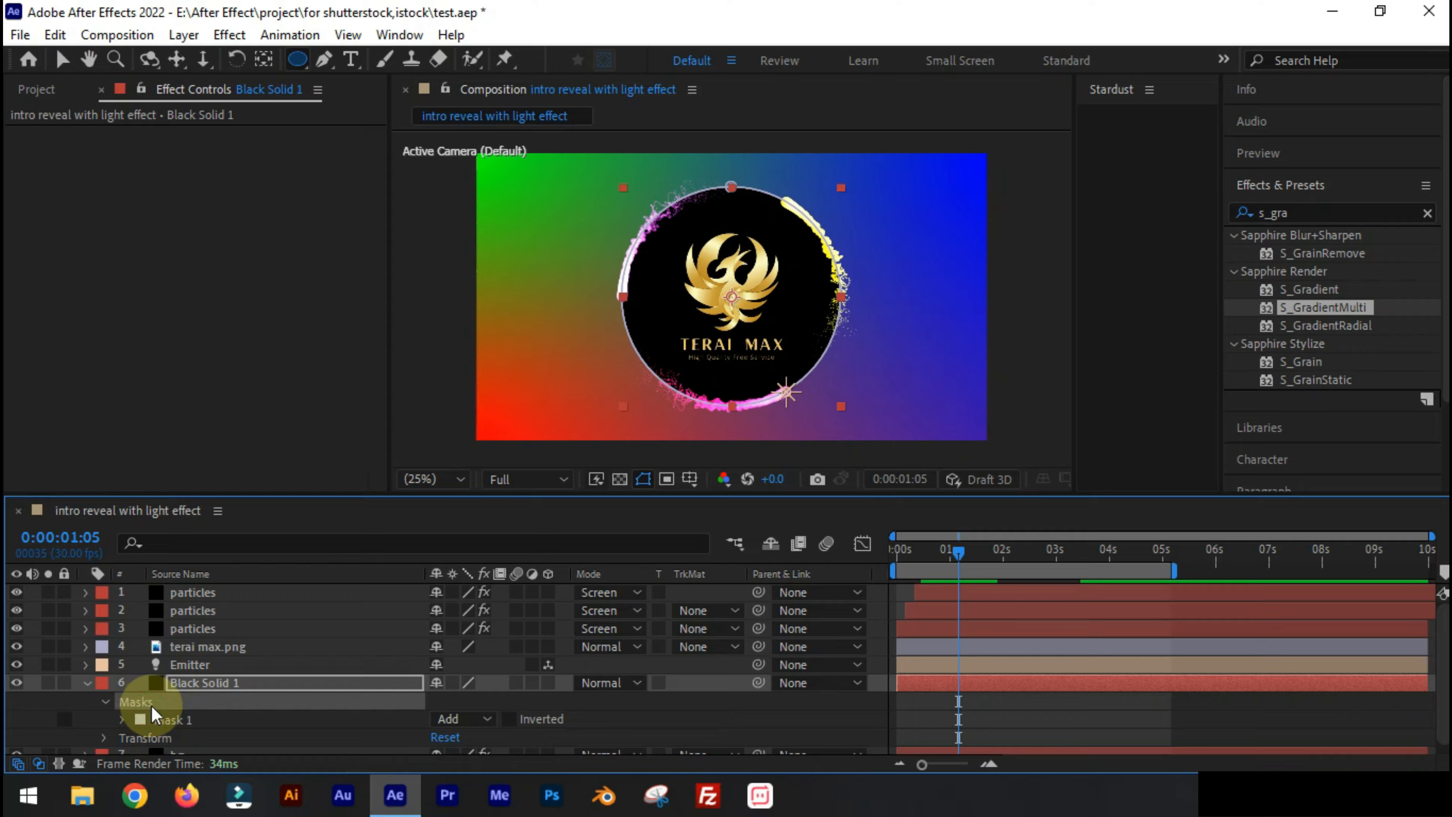
pyautogui.click(186, 721)
pyautogui.click(511, 719)
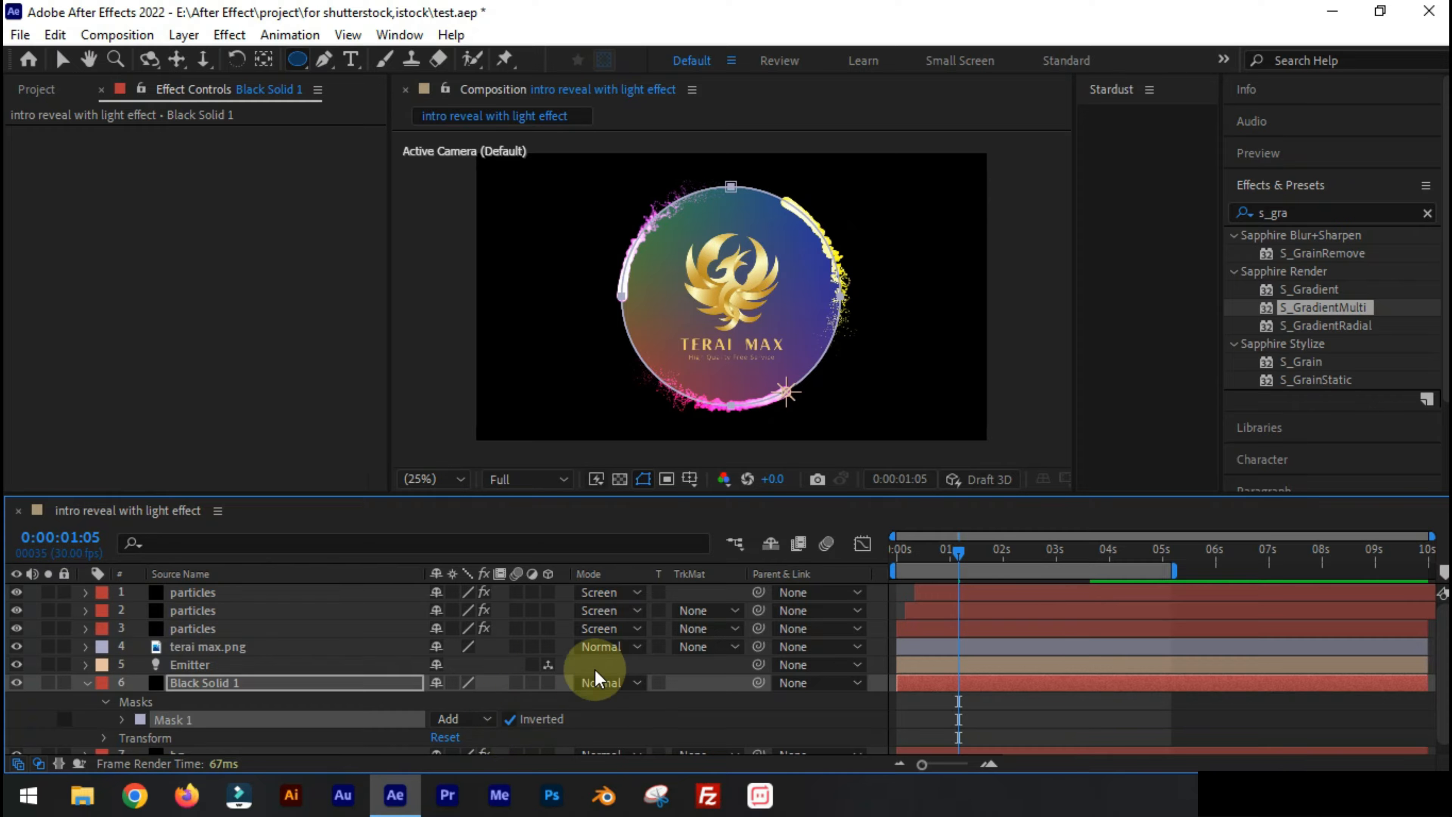
pyautogui.click(62, 59)
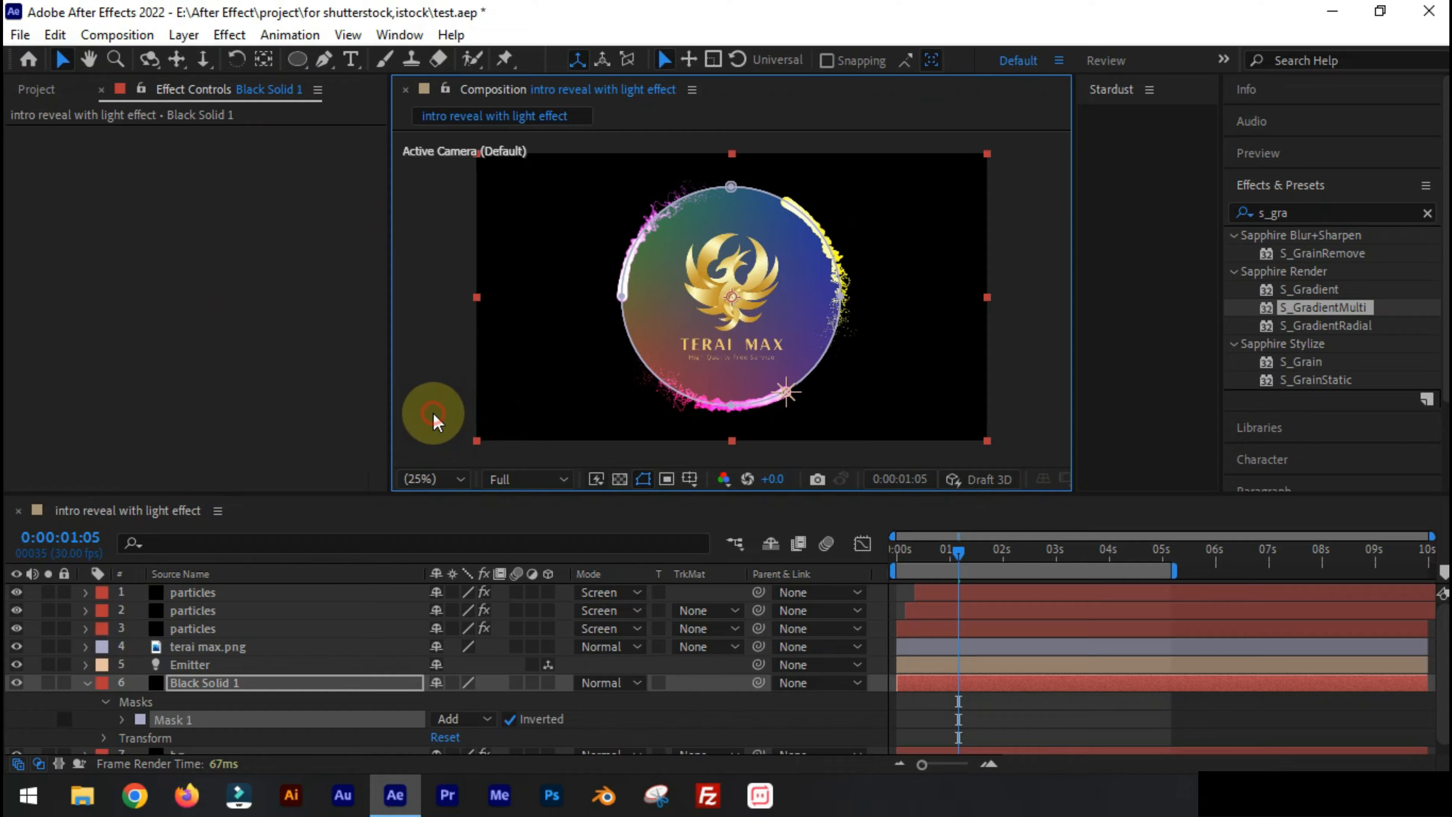
pyautogui.moveTo(962, 565)
pyautogui.mouseDown()
pyautogui.moveTo(920, 554)
pyautogui.moveTo(968, 558)
pyautogui.mouseUp()
pyautogui.click(188, 719)
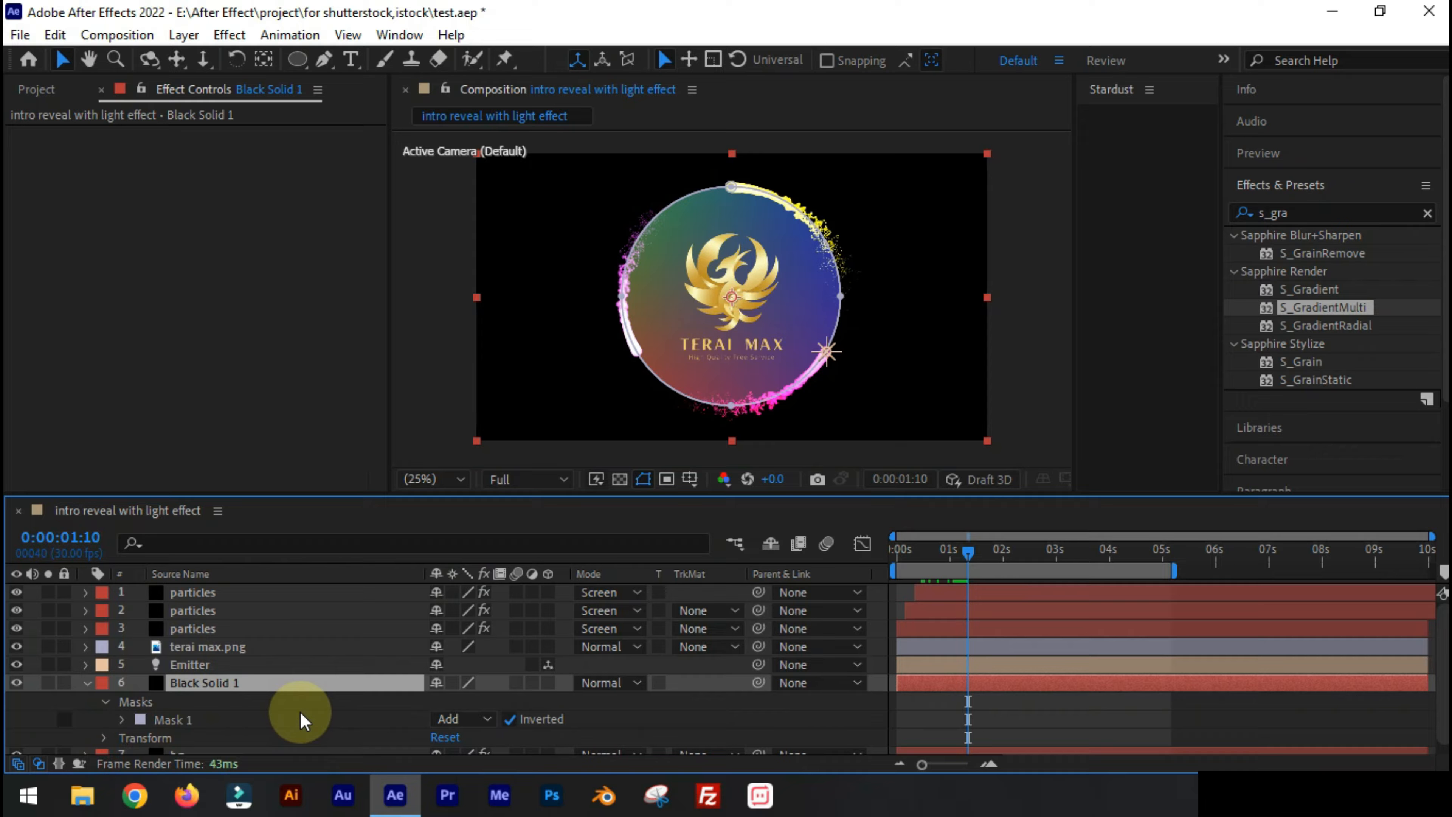
pyautogui.scroll(-1, 259, 624)
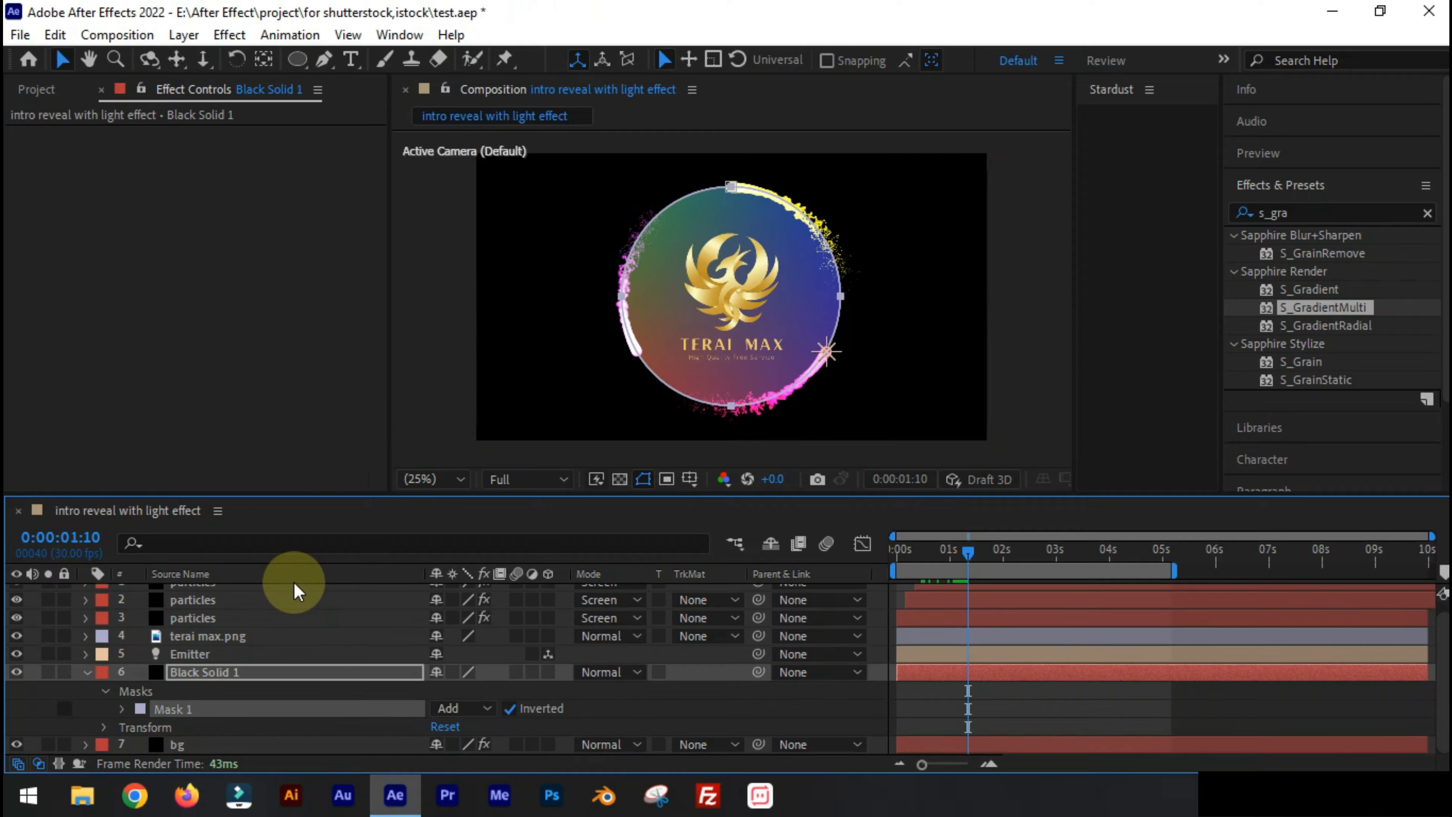
pyautogui.click(438, 445)
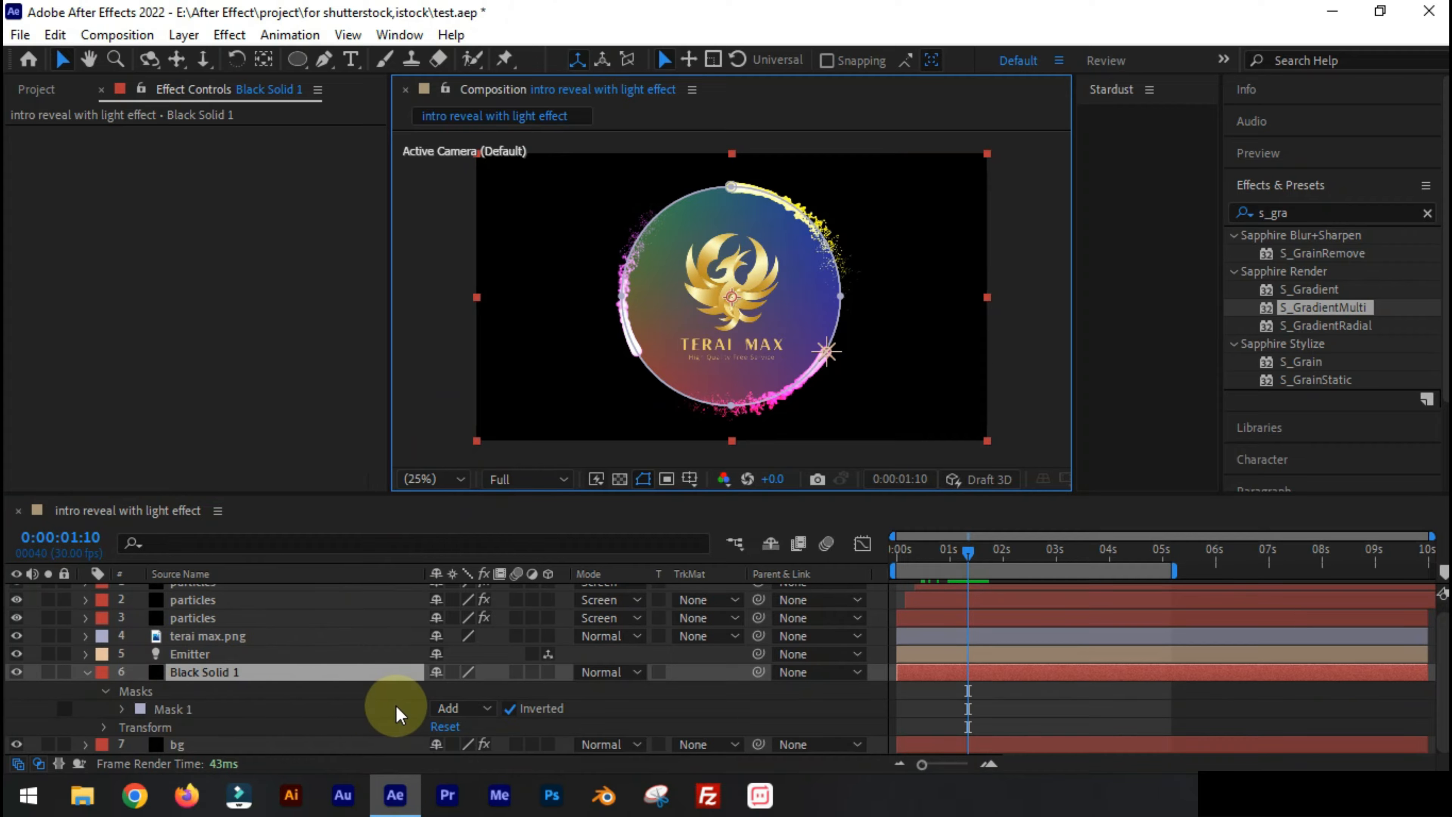
# Set the Mask Feather of Mask 1 on Black Solid 1 to 261 pixels and check it at another frame
pyautogui.click(124, 710)
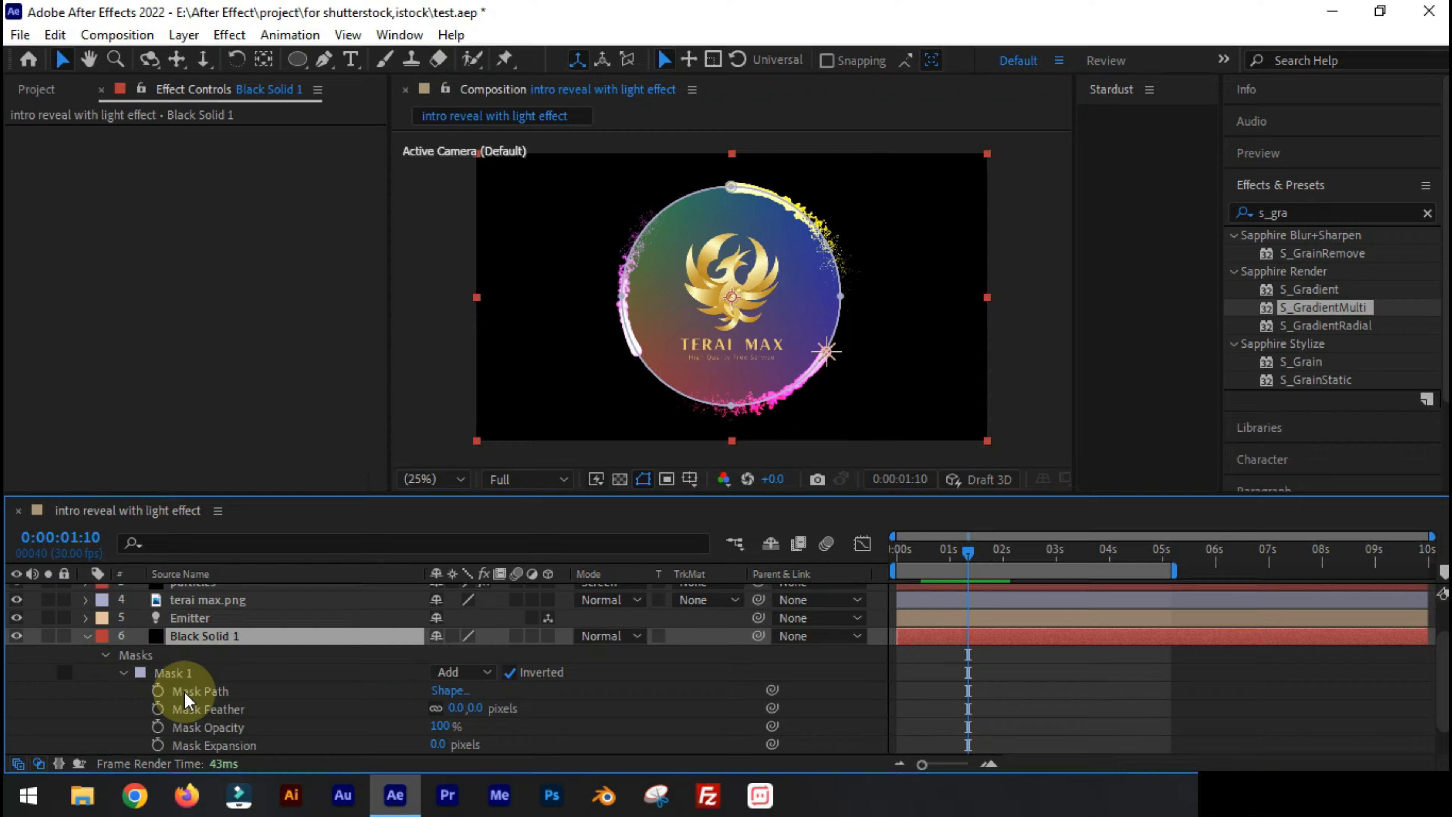
pyautogui.moveTo(456, 720); pyautogui.dragTo(919, 713)
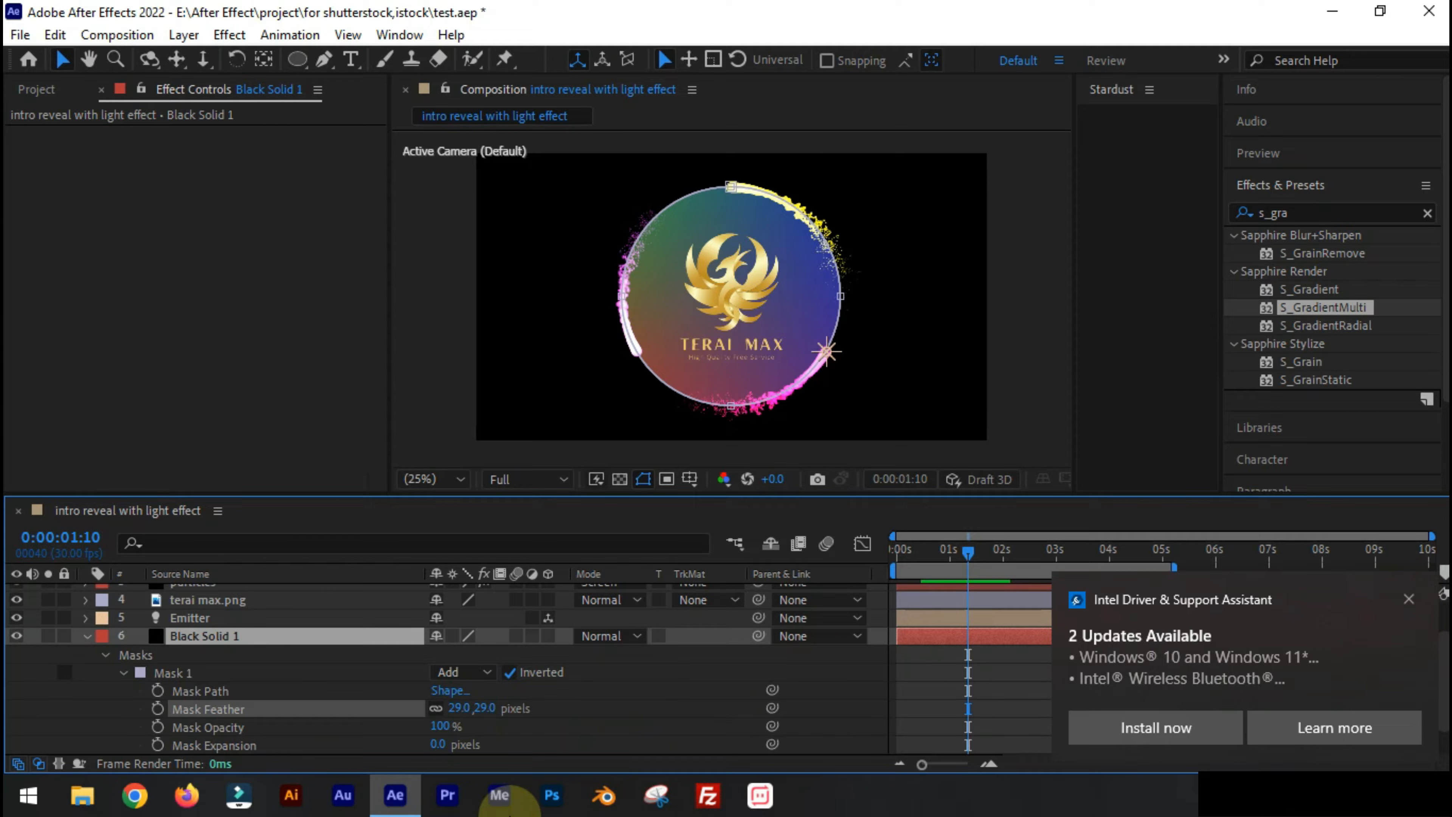
pyautogui.click(1406, 601)
pyautogui.click(541, 743)
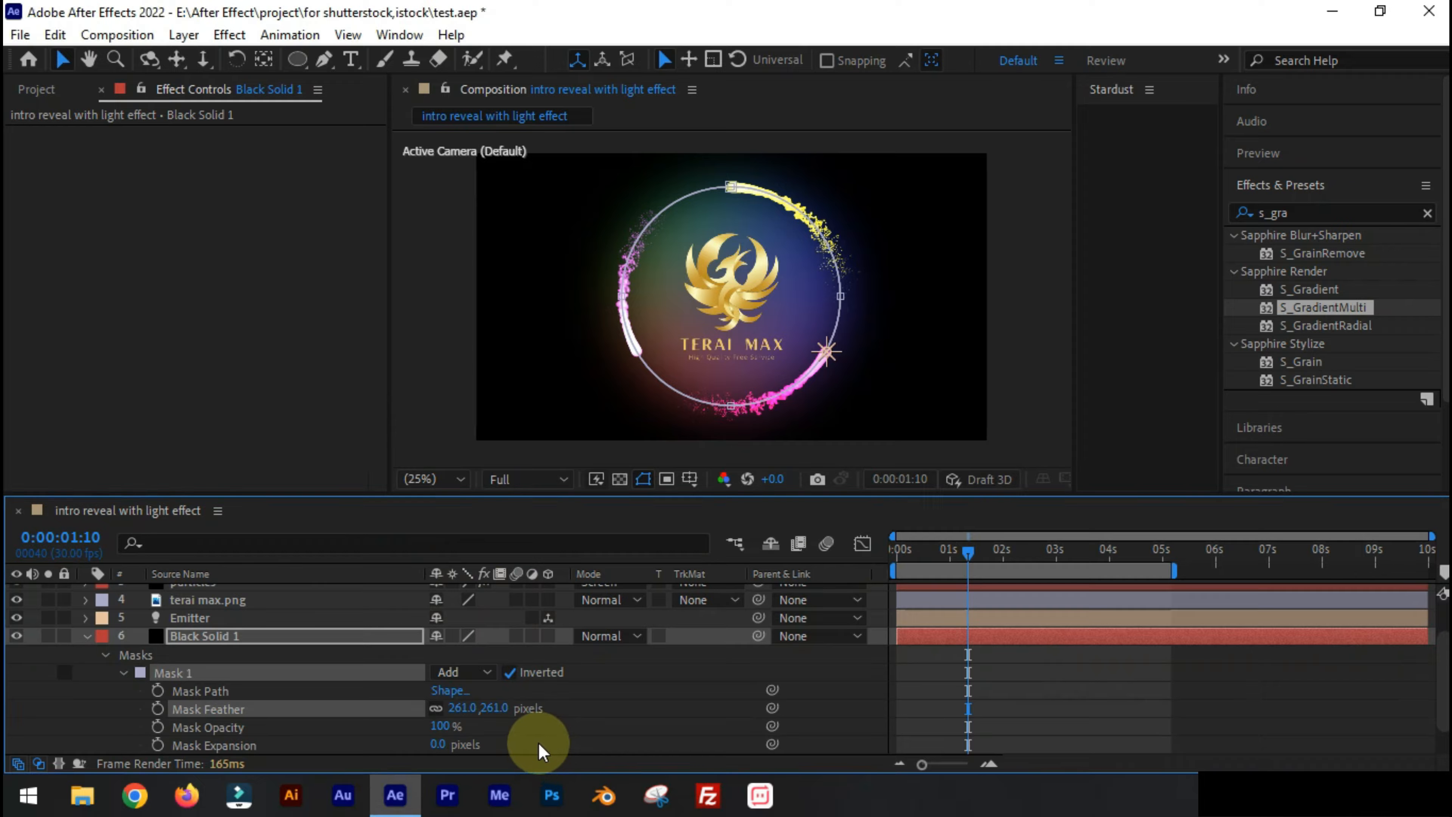
pyautogui.click(449, 438)
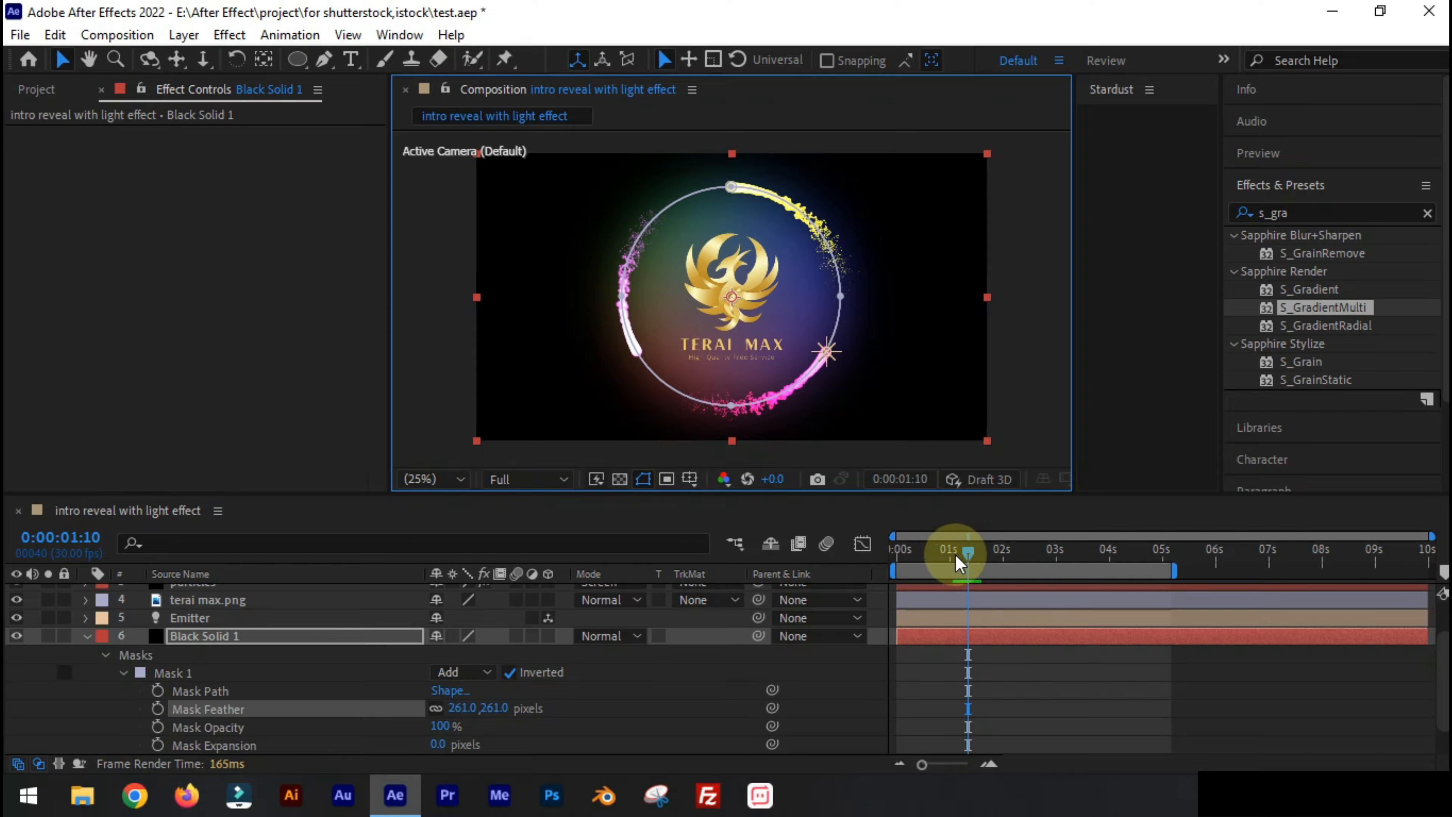
pyautogui.moveTo(949, 551); pyautogui.dragTo(984, 569)
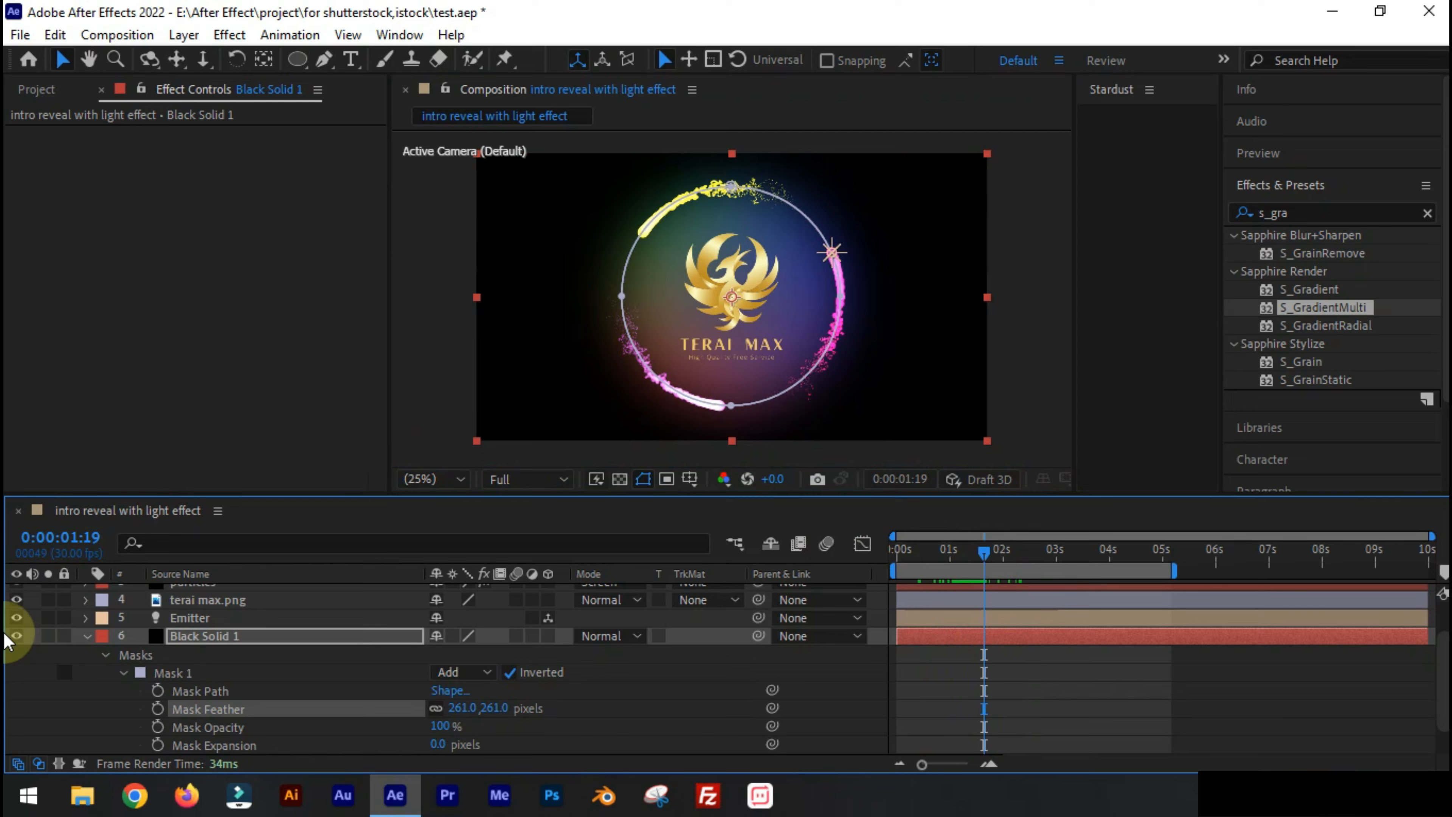
# Compare the composition with Black Solid 1 hidden and with its mask inversion off, restore both, and collapse the layer
pyautogui.click(15, 638)
pyautogui.click(15, 639)
pyautogui.click(15, 638)
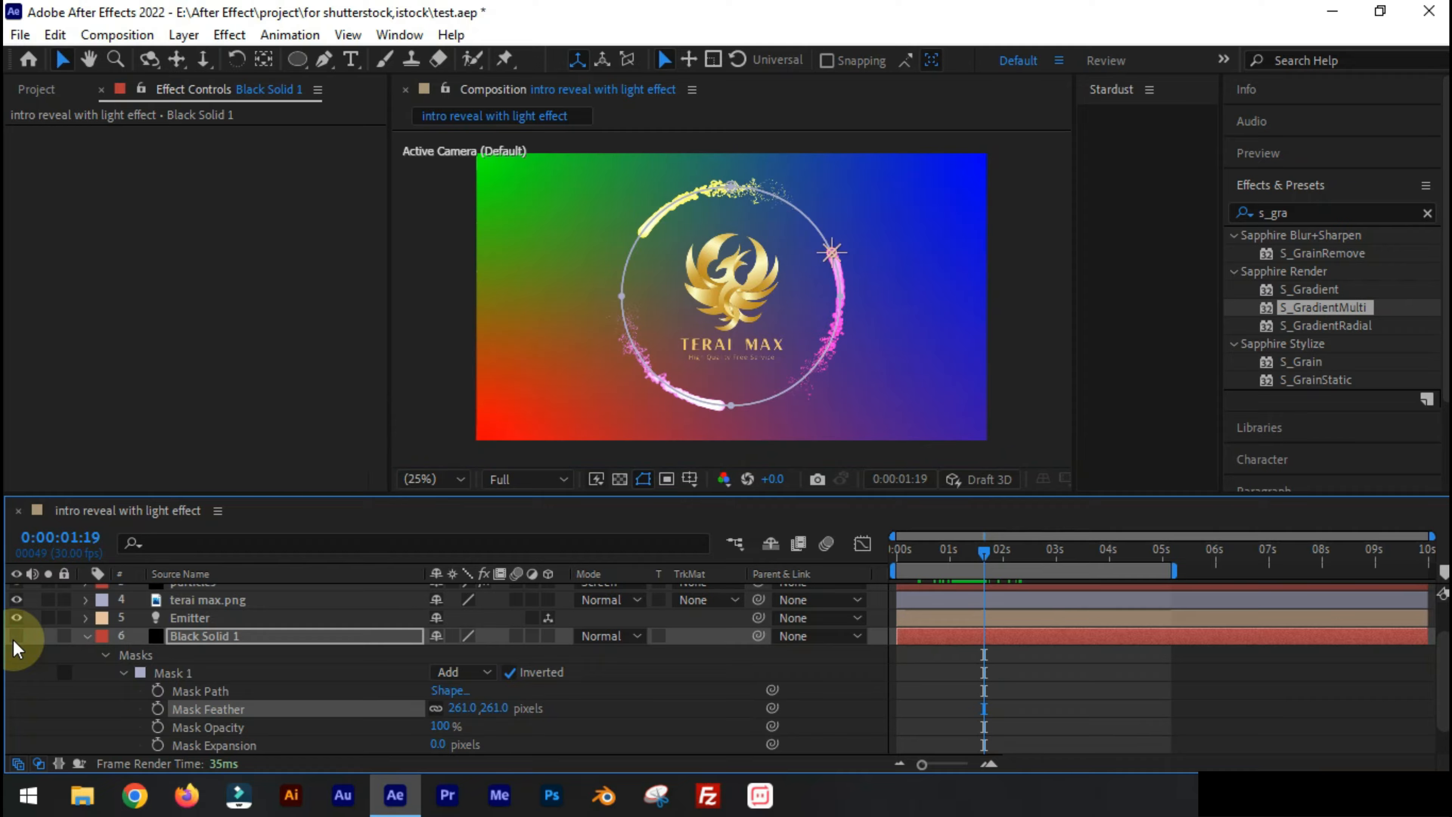
pyautogui.click(16, 636)
pyautogui.click(509, 672)
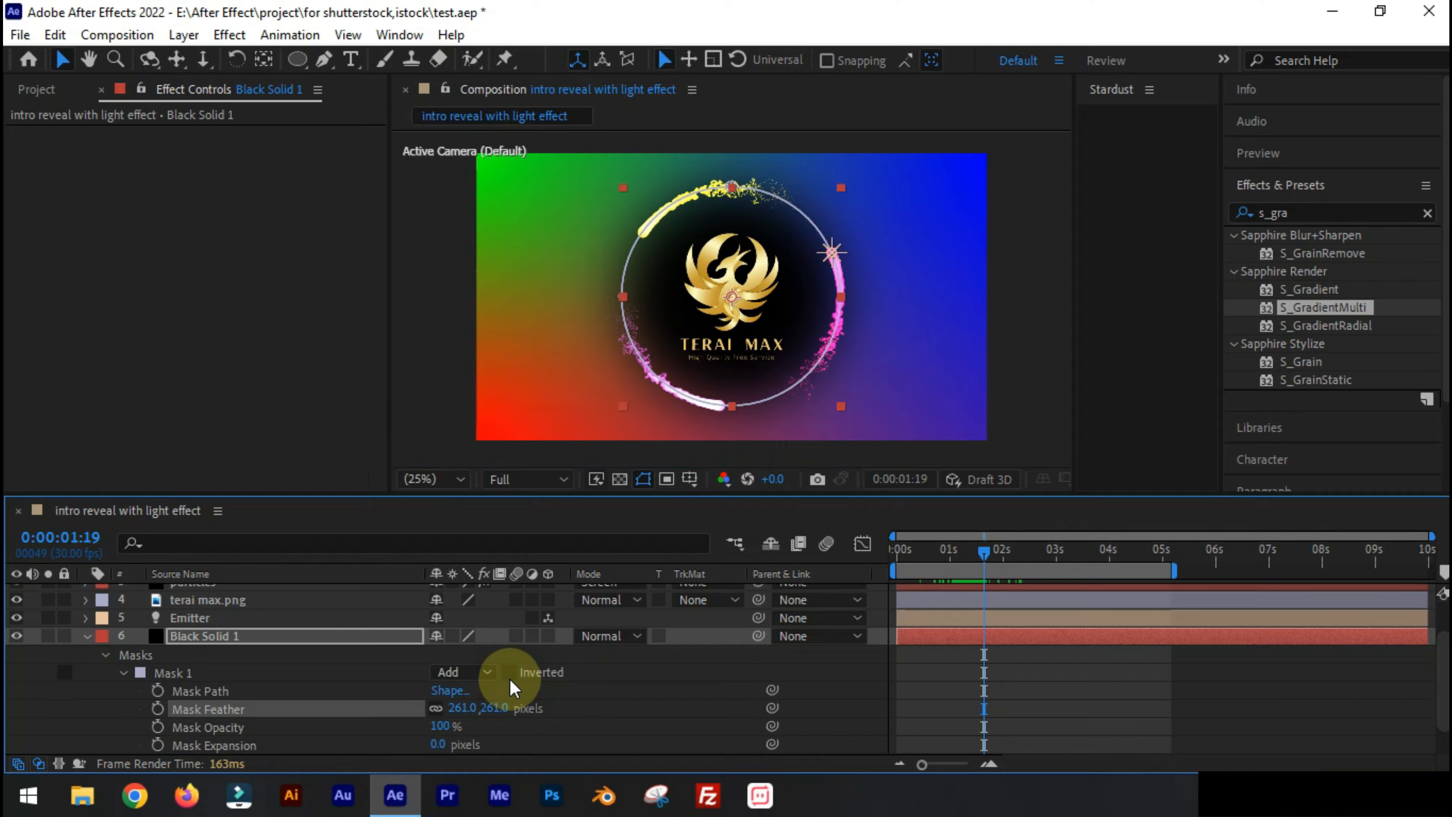
pyautogui.click(419, 423)
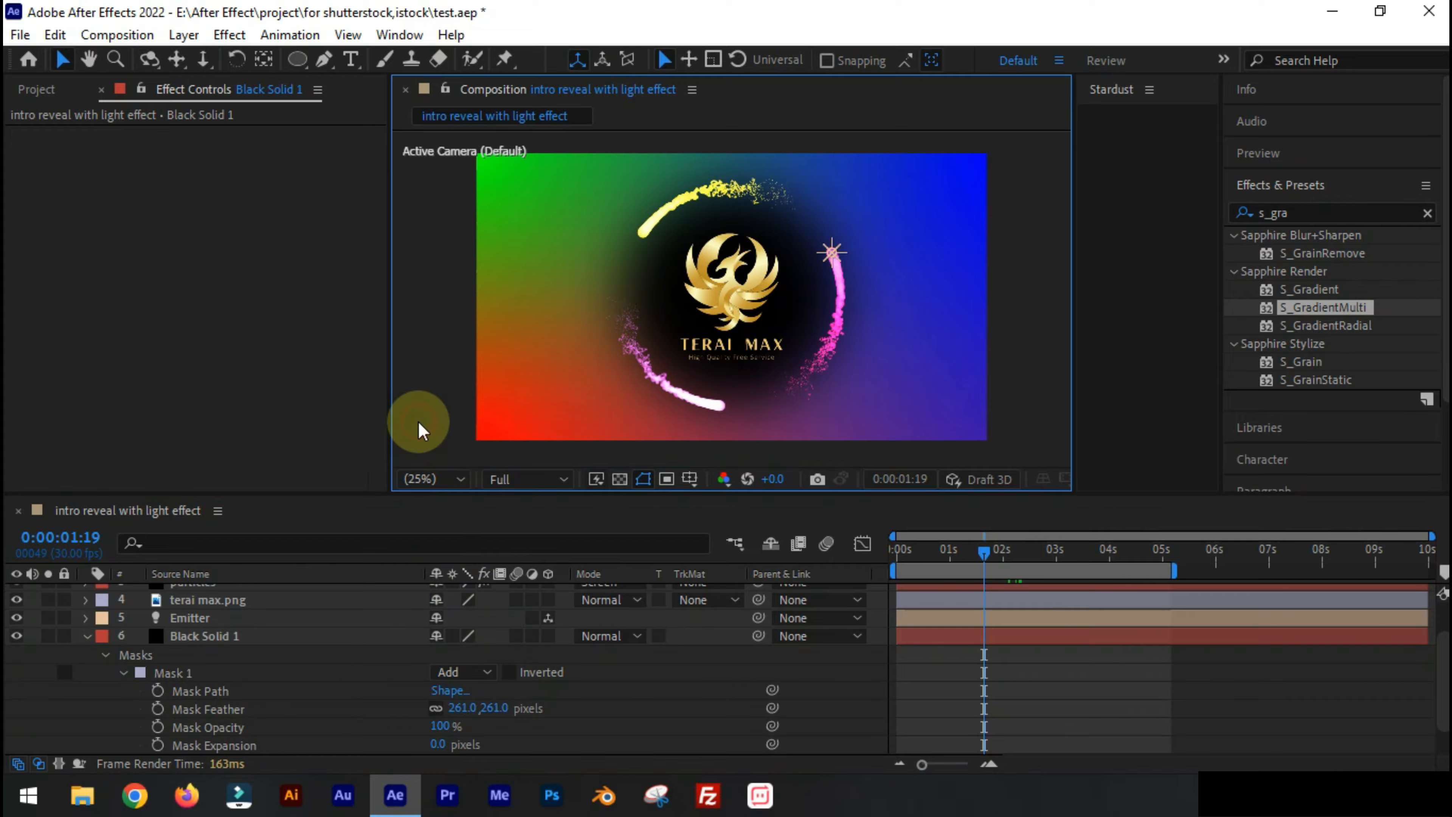
pyautogui.click(509, 672)
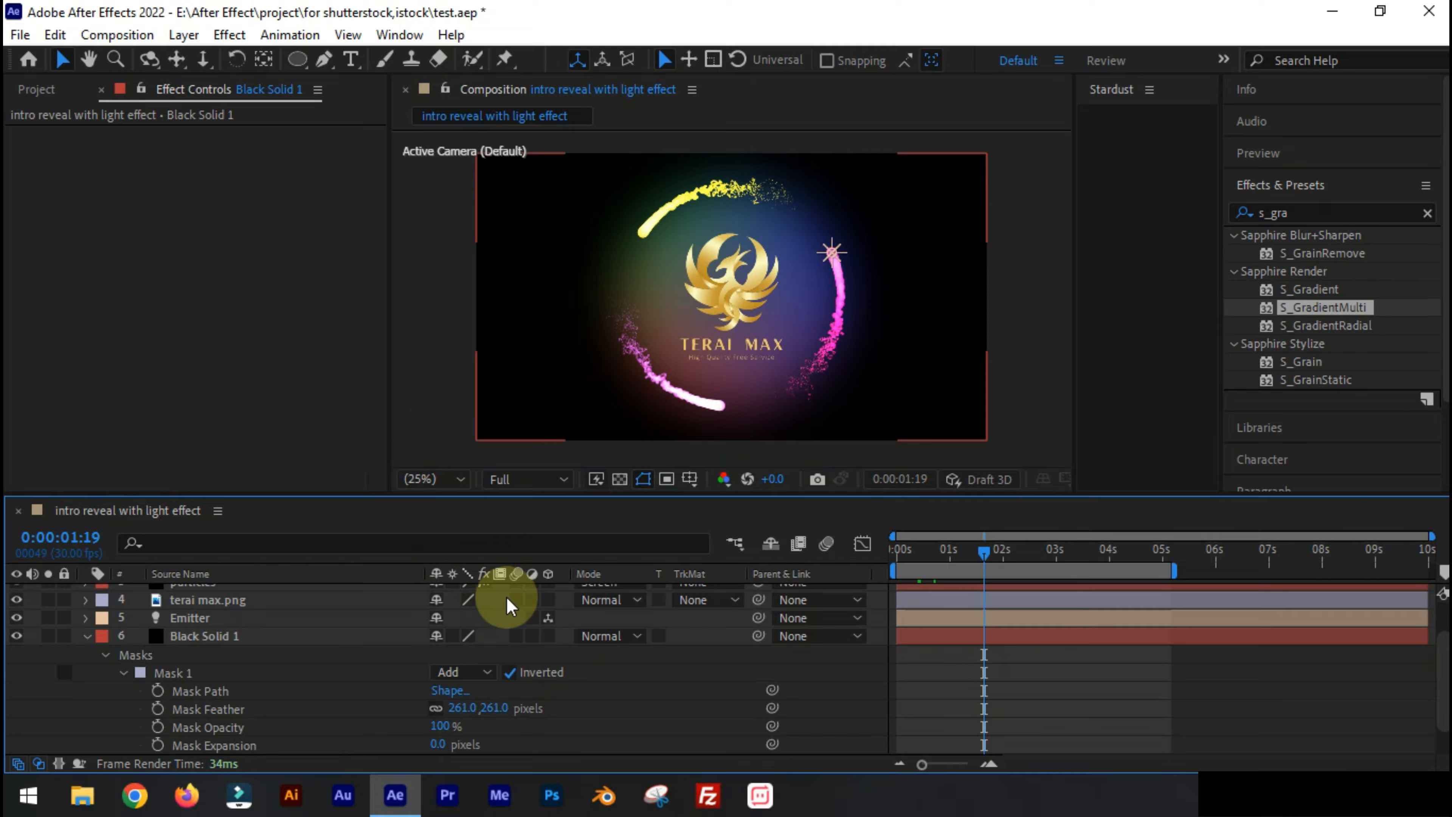
pyautogui.click(86, 636)
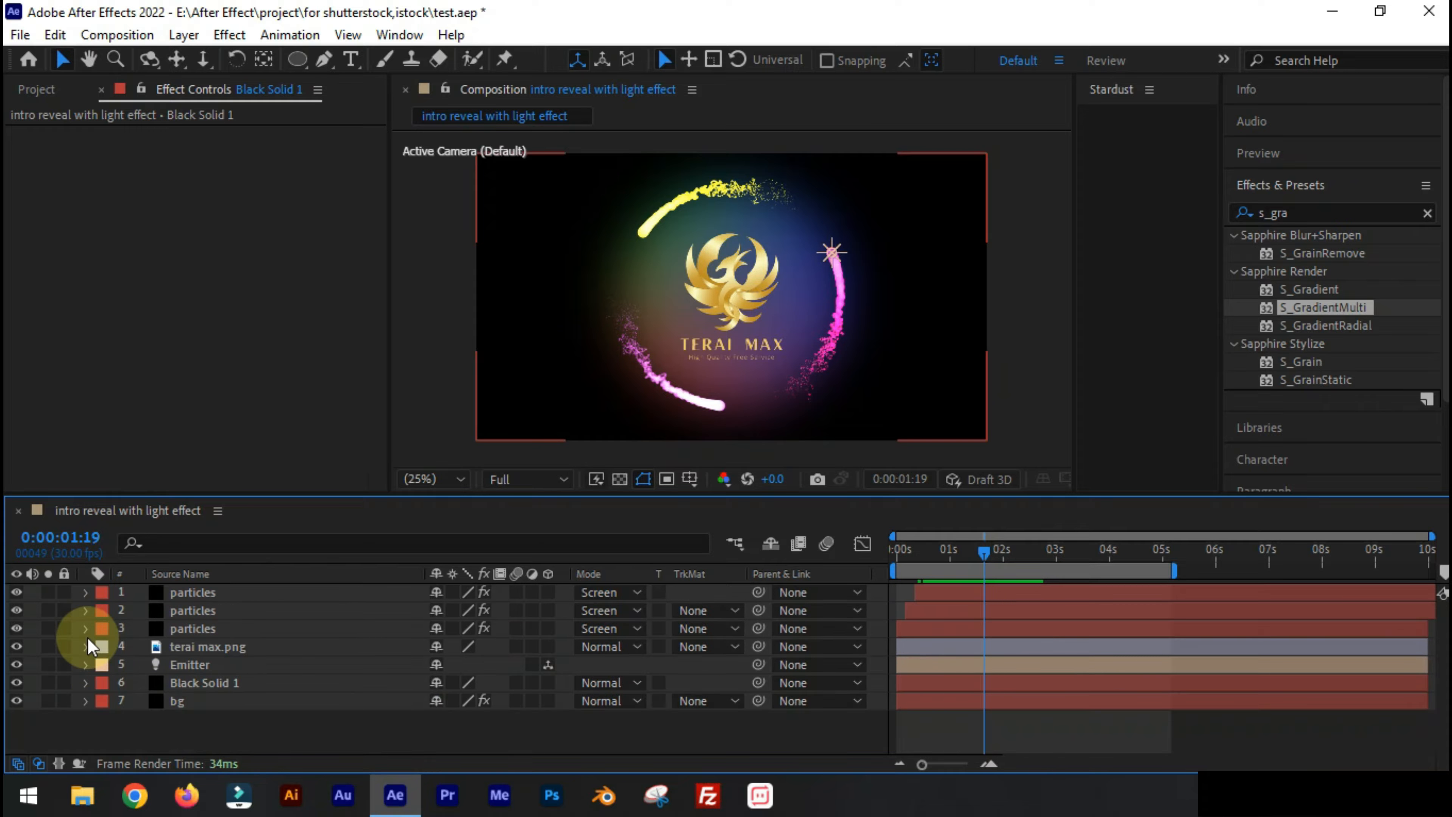
# Change the color of the Black Solid 1 layer to dark blue 03031C in its Solid Settings
pyautogui.click(204, 683)
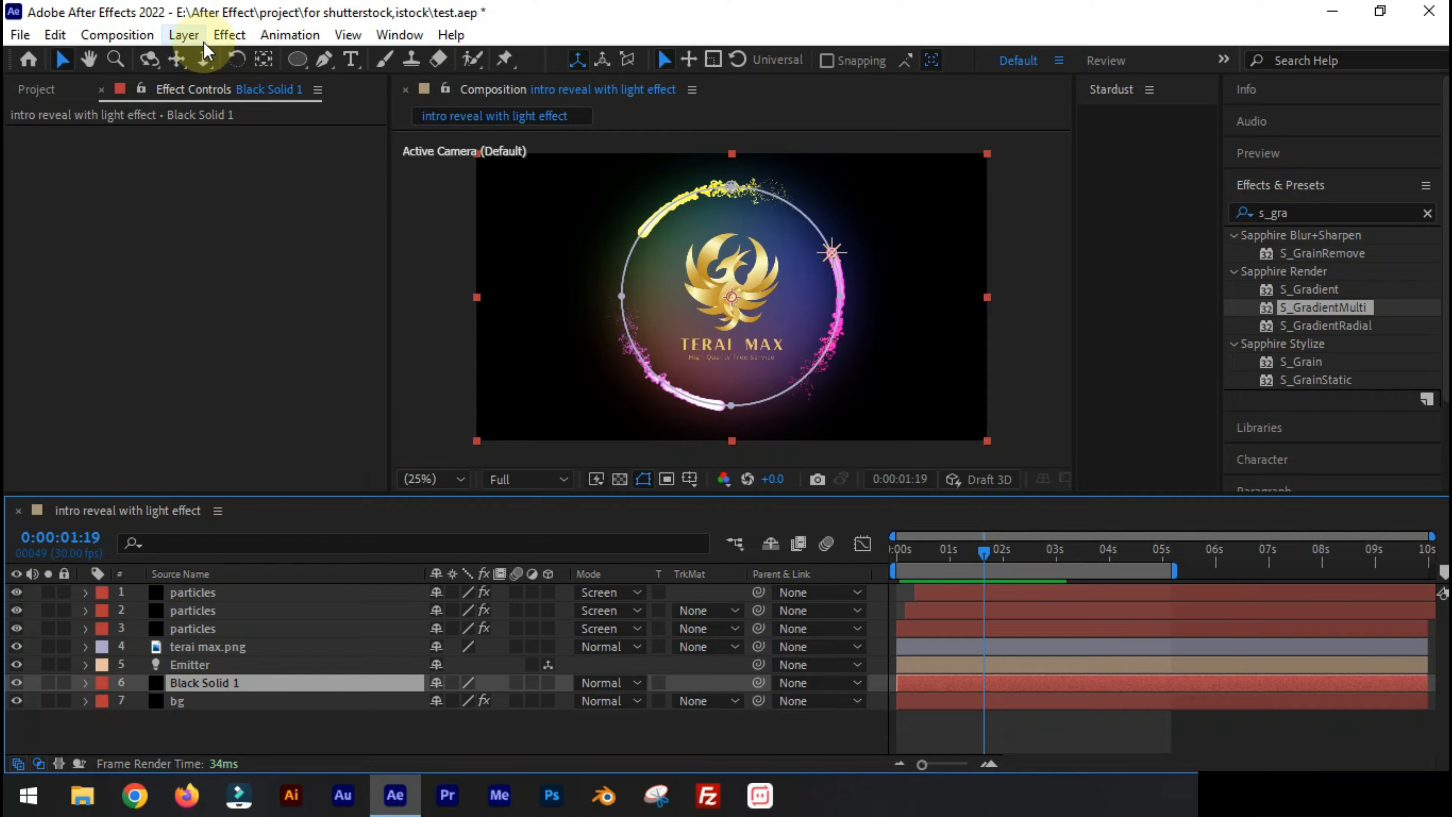
pyautogui.click(188, 35)
pyautogui.click(227, 81)
pyautogui.click(291, 468)
pyautogui.click(368, 307)
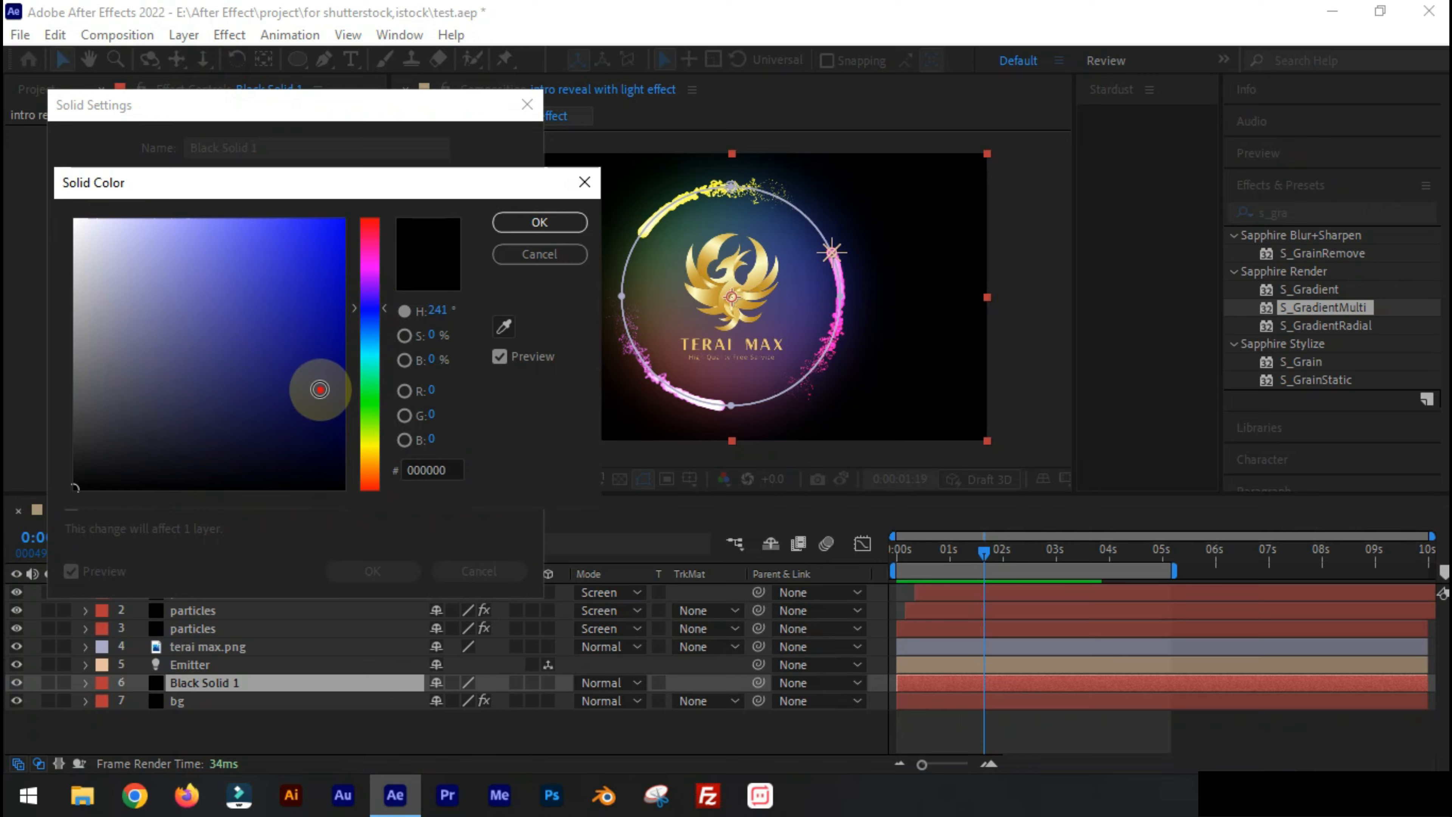
pyautogui.moveTo(330, 431); pyautogui.dragTo(319, 460)
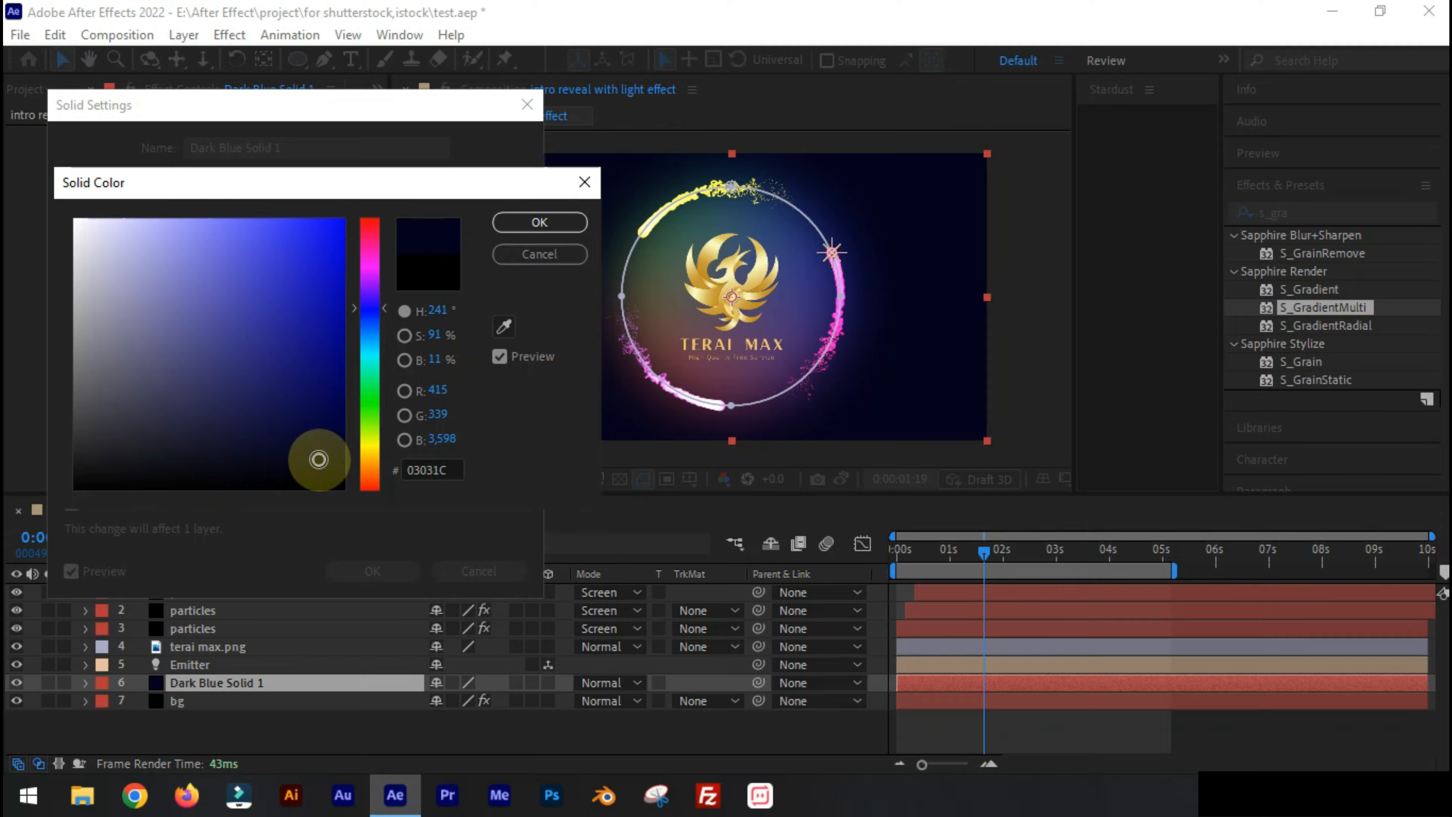
pyautogui.click(543, 226)
pyautogui.click(372, 571)
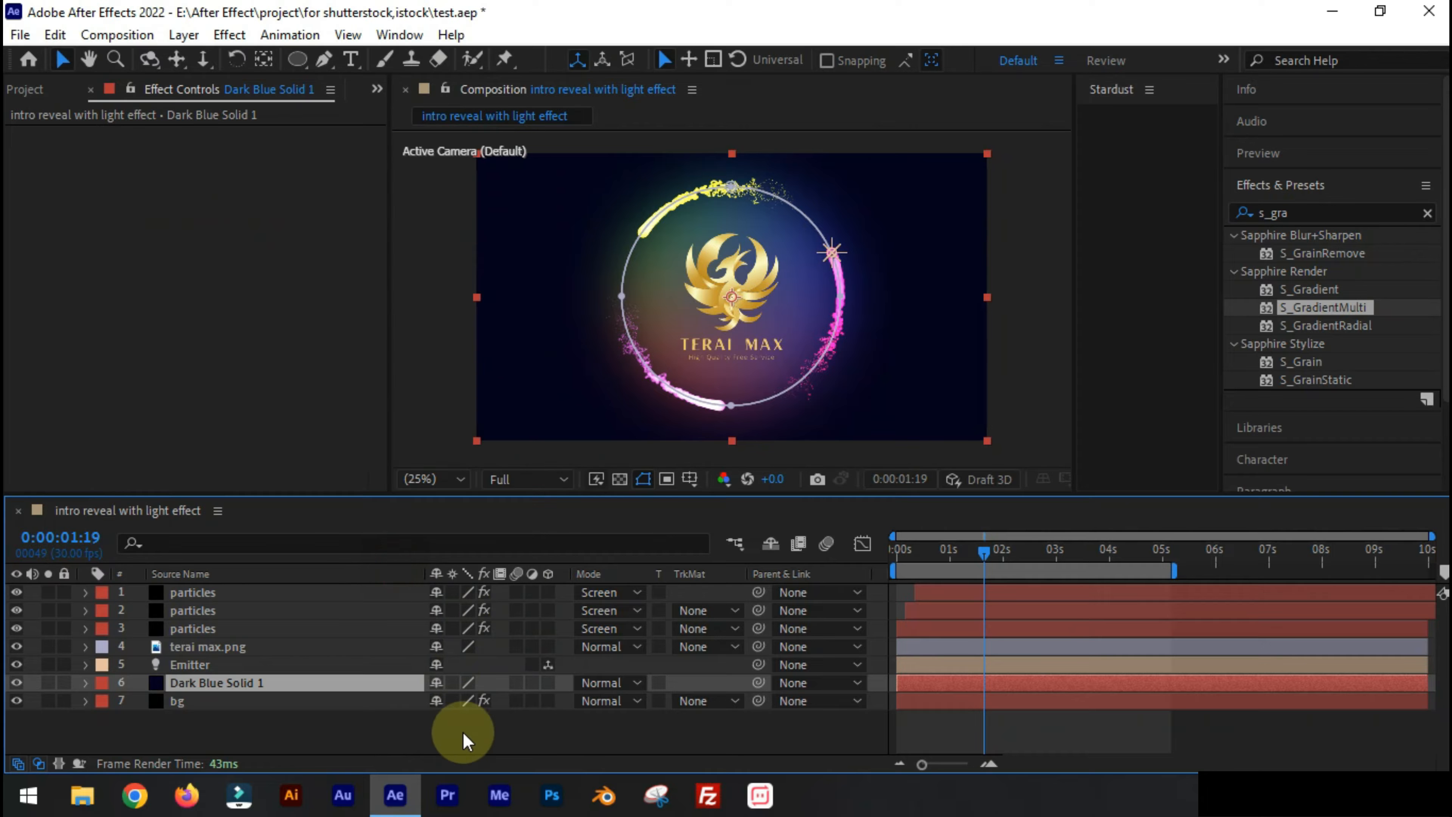
pyautogui.click(465, 738)
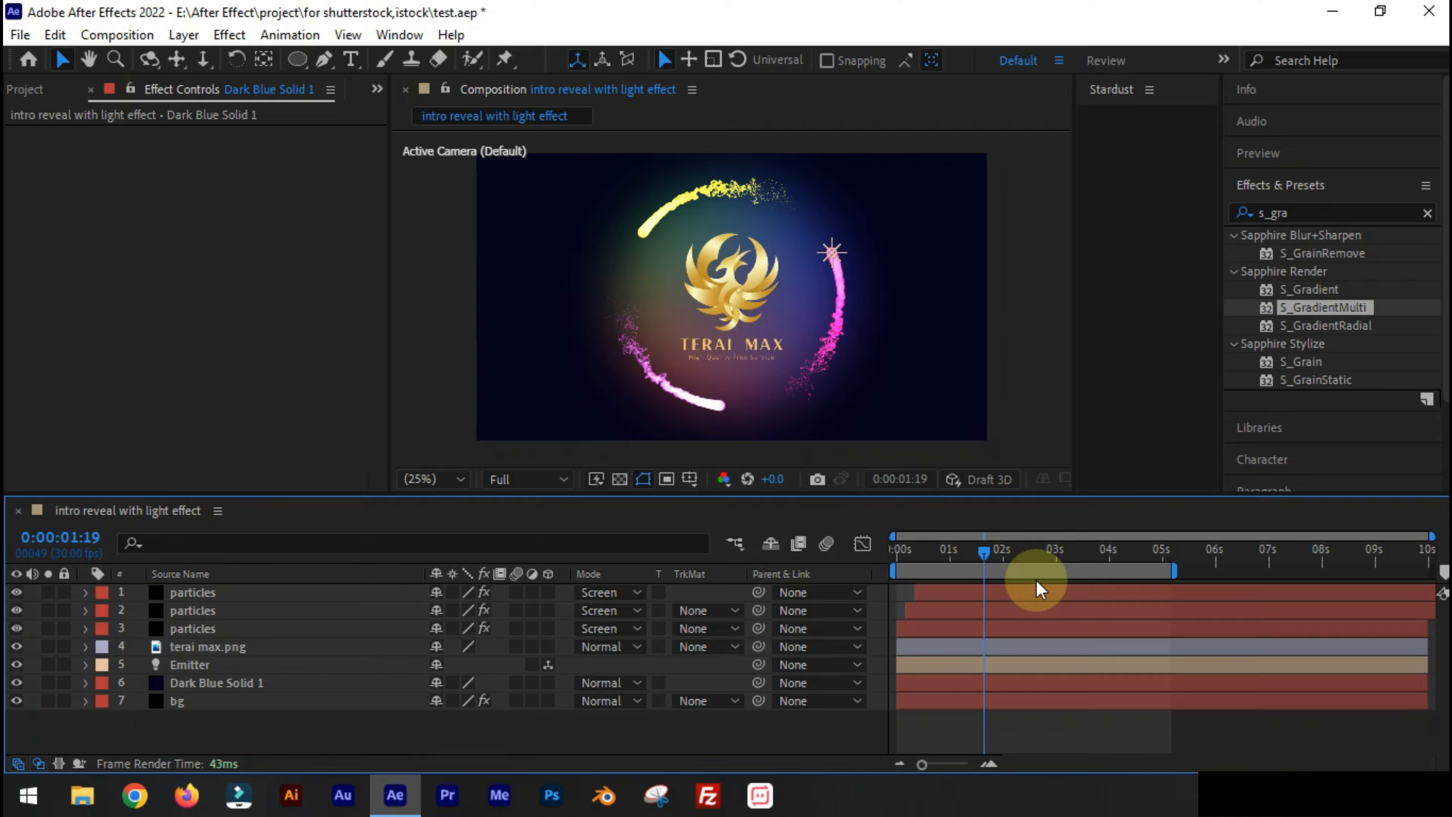
# Preview the light trails over the vignetted background from the start of the composition
pyautogui.press('space')
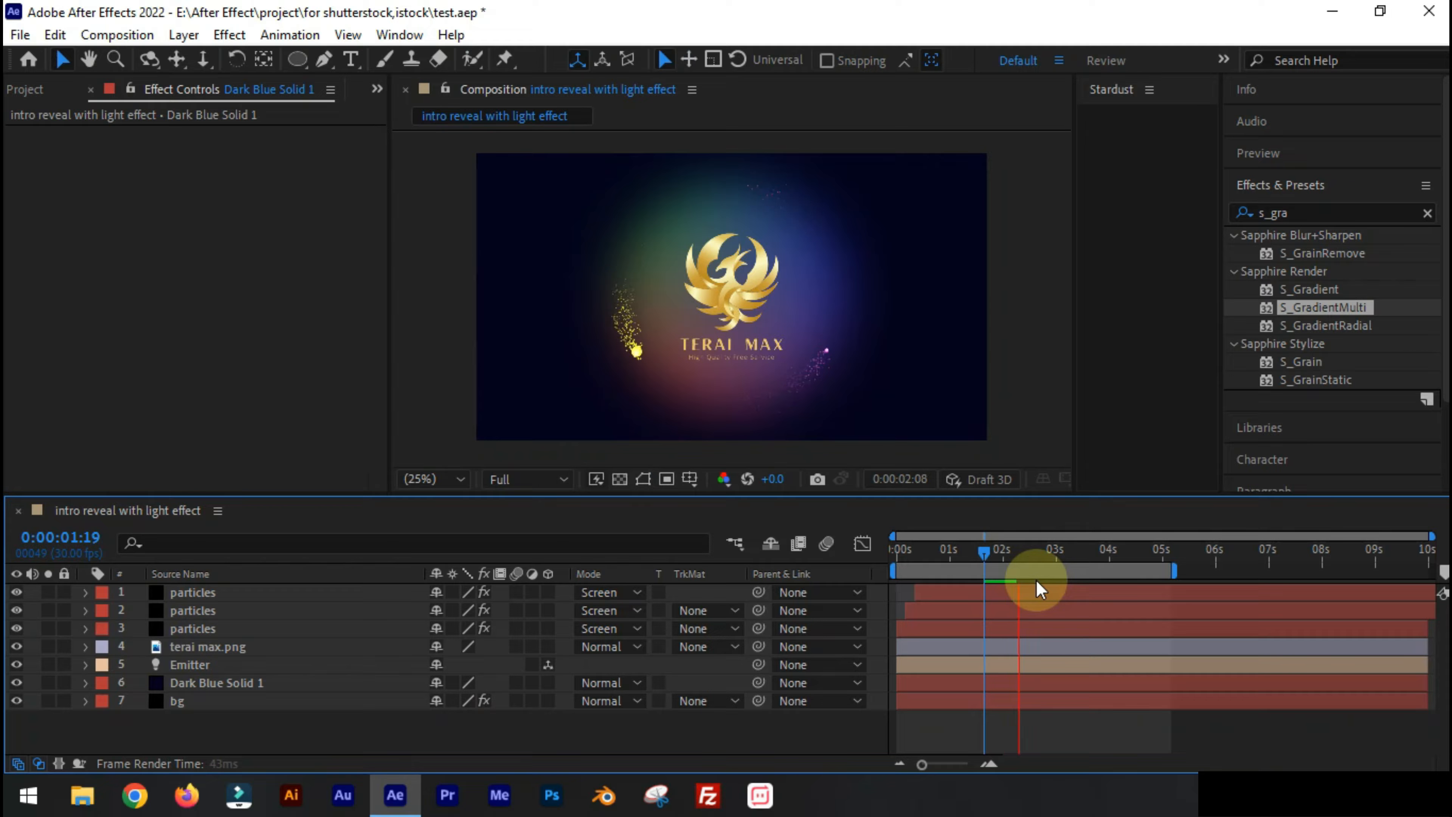
pyautogui.press('space')
pyautogui.moveTo(998, 556); pyautogui.dragTo(844, 549)
pyautogui.press('space')
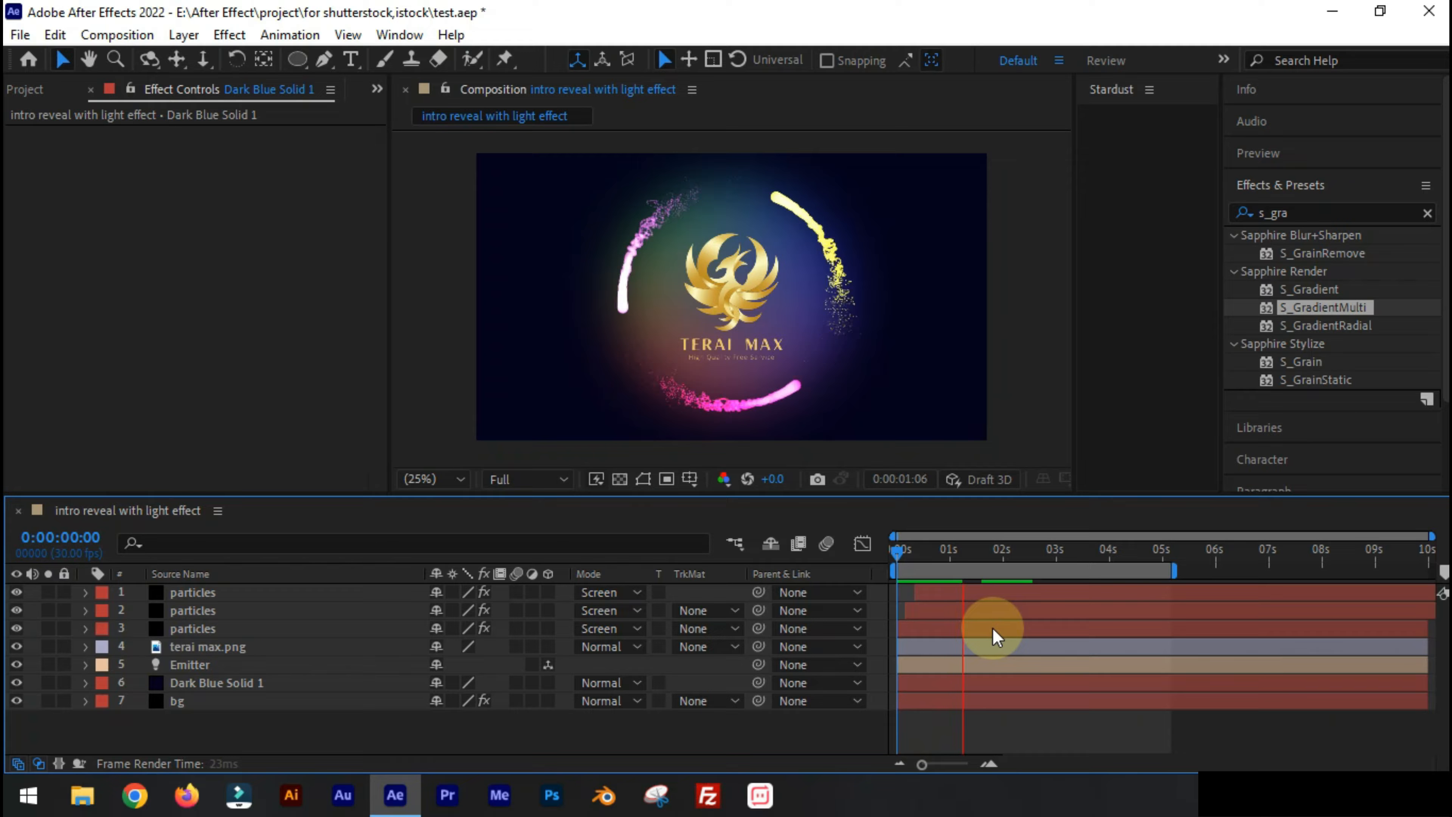
pyautogui.press('space')
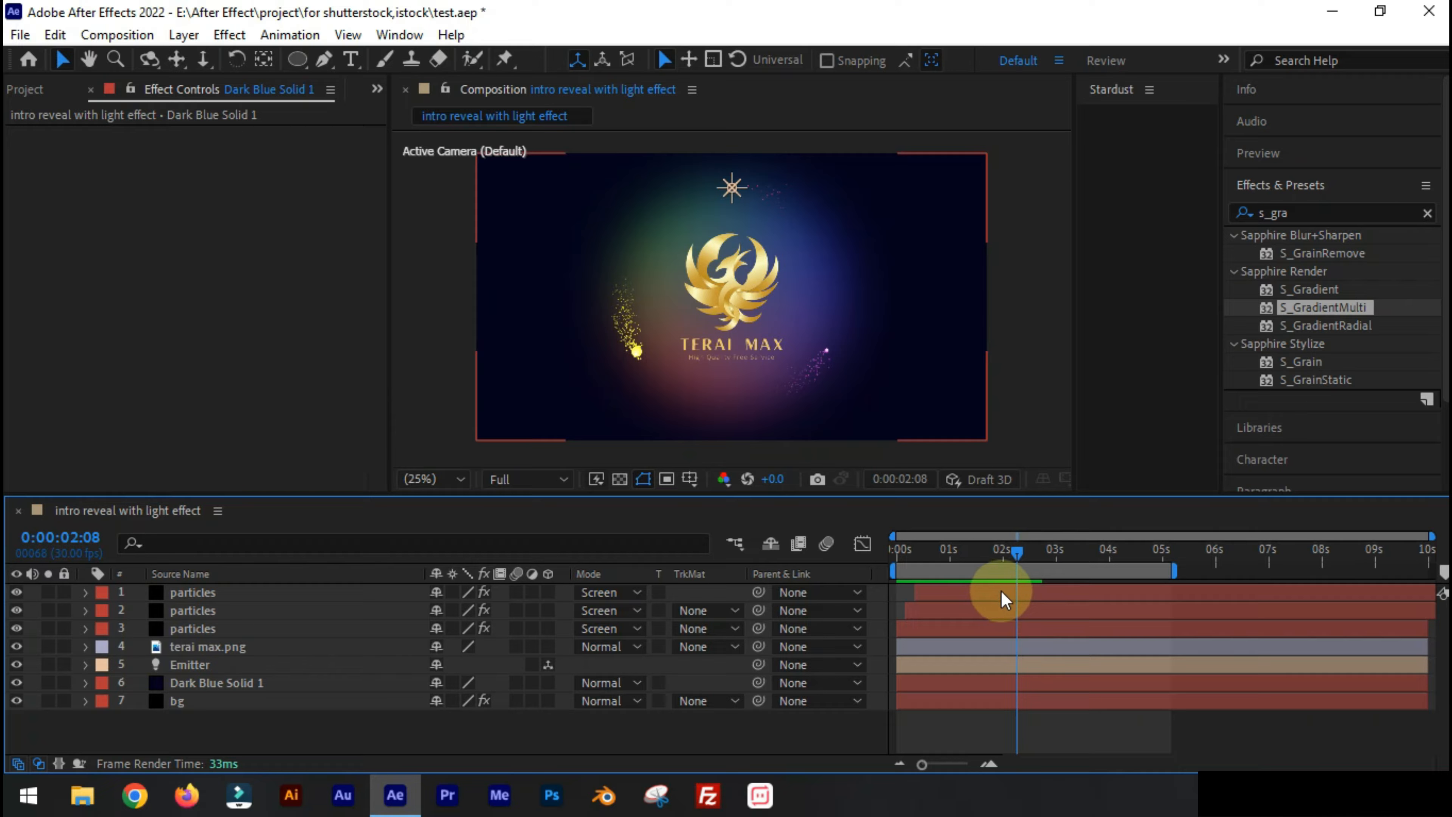
# Move the terai max.png layer so that it starts at 0:00:02:08
pyautogui.click(955, 631)
pyautogui.click(1074, 651)
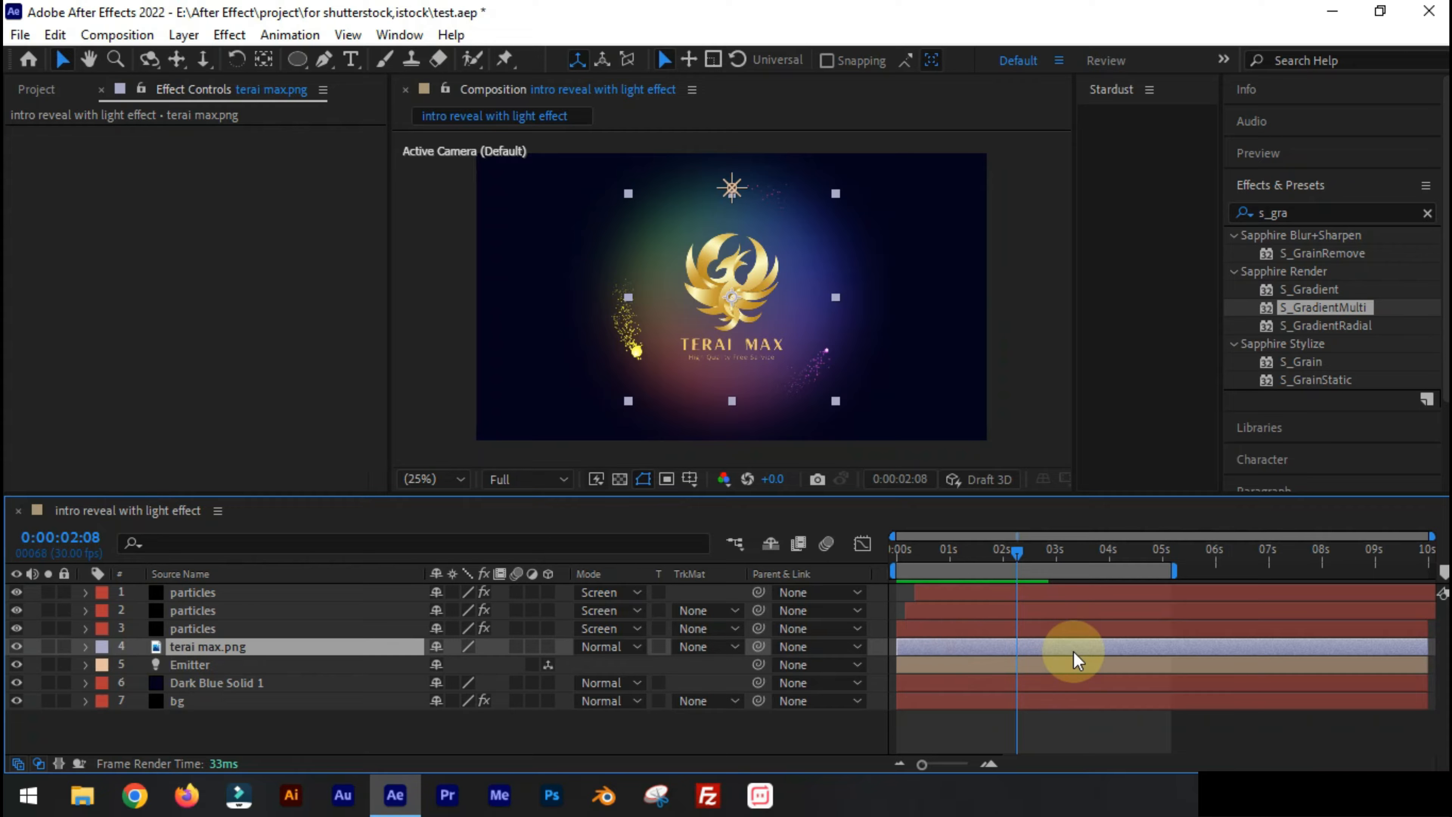
pyautogui.press('[')
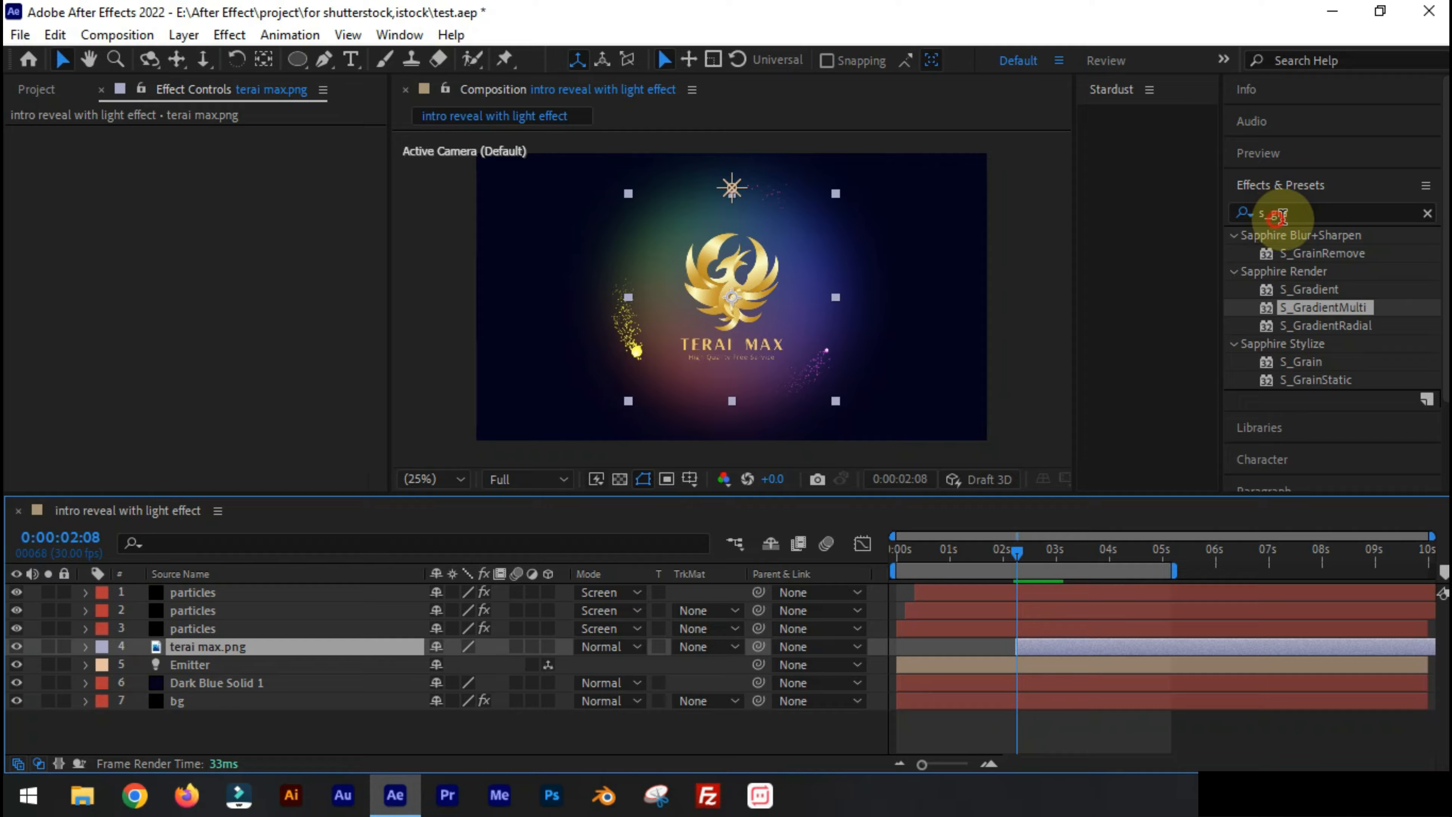
# Find the Stylize effect Scatter and apply it to the terai max.png layer
pyautogui.click(1260, 217)
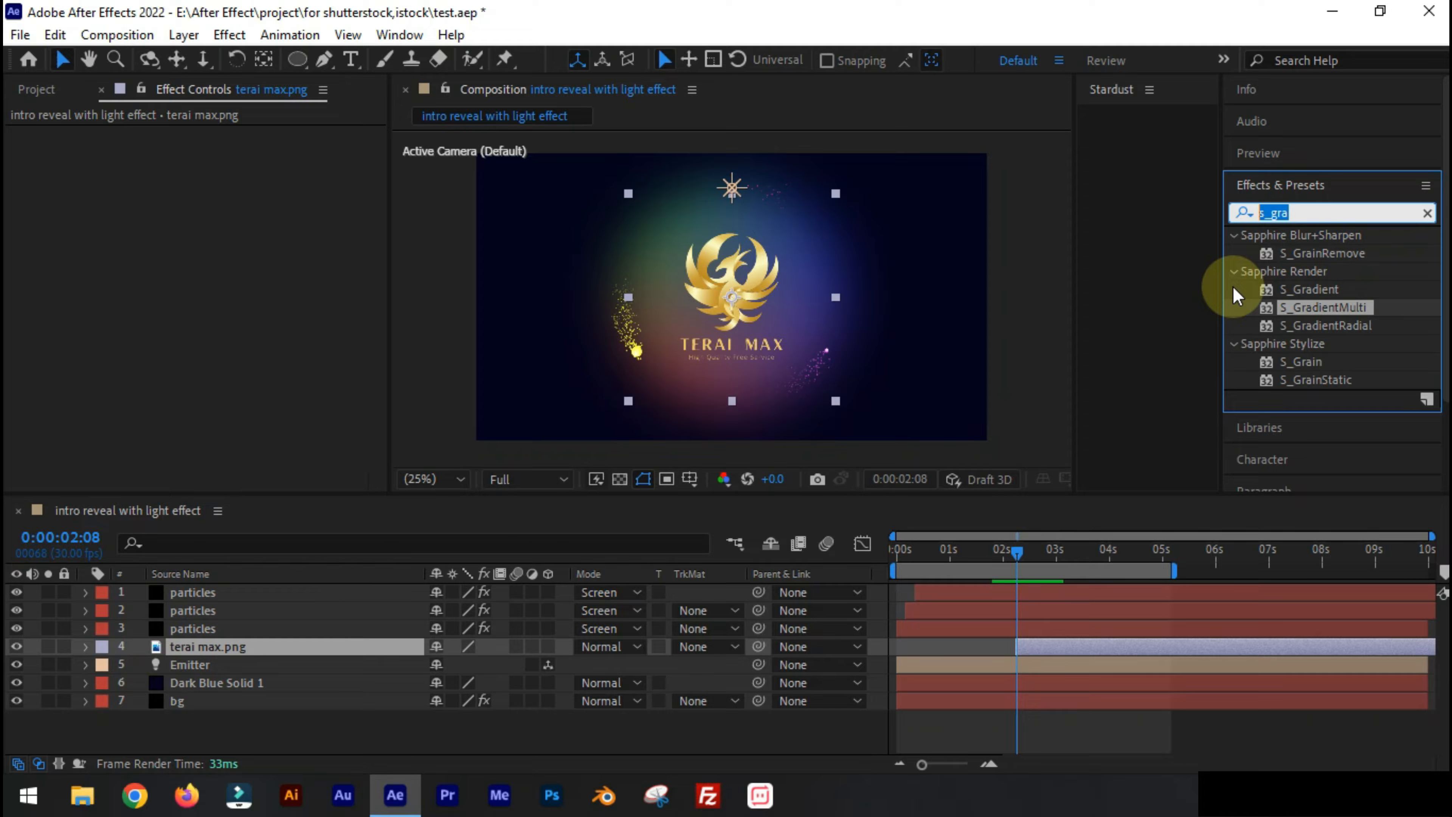
pyautogui.write('scatt')
pyautogui.moveTo(1293, 326); pyautogui.dragTo(1065, 646)
# Set the Scatter Amount on terai max.png to 672, leaving Randomize Every Frame off
pyautogui.moveTo(1082, 557)
pyautogui.mouseDown()
pyautogui.moveTo(1065, 550)
pyautogui.moveTo(1083, 550)
pyautogui.mouseUp()
pyautogui.moveTo(250, 159); pyautogui.dragTo(303, 159)
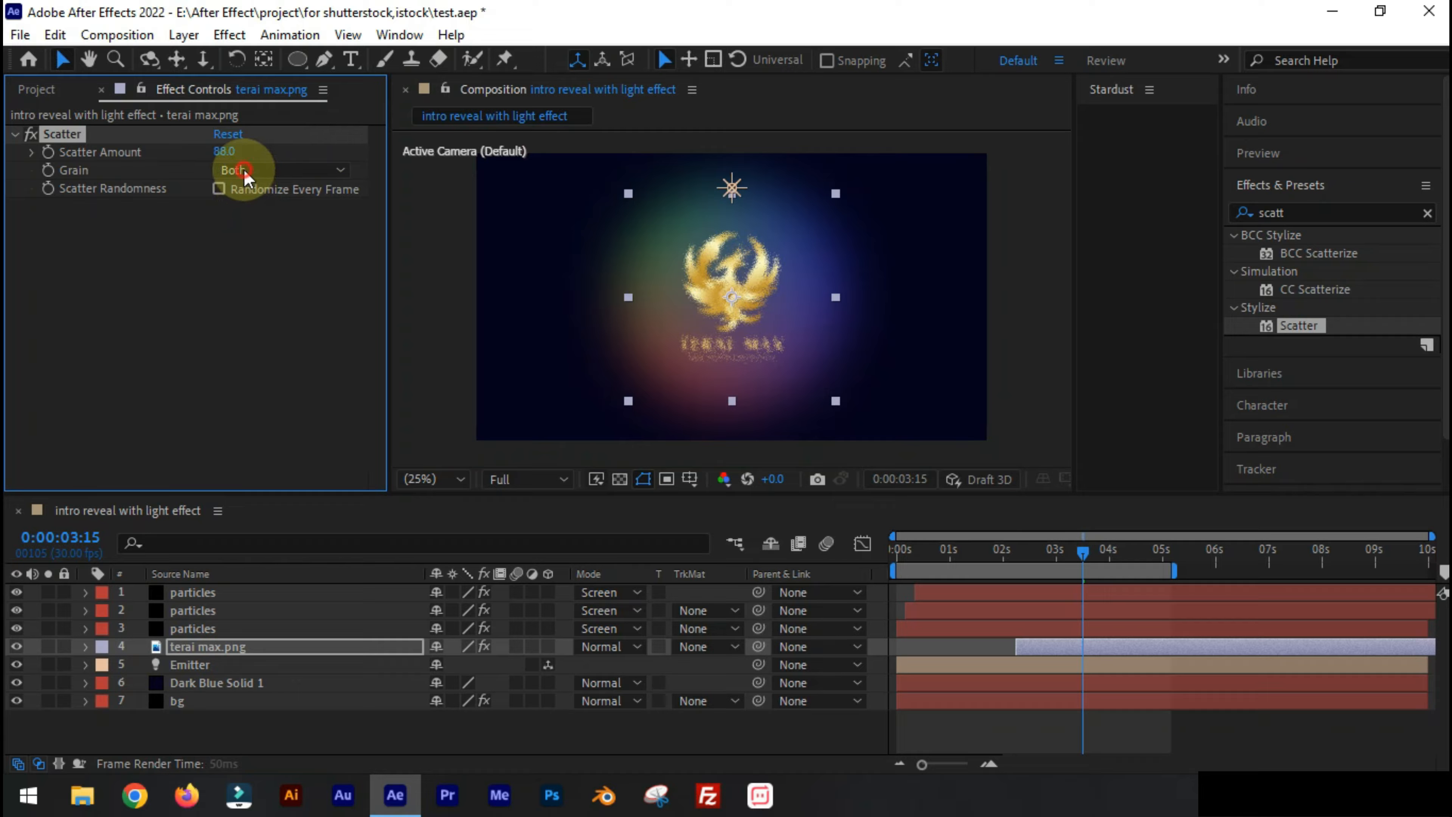
pyautogui.click(215, 189)
pyautogui.click(214, 189)
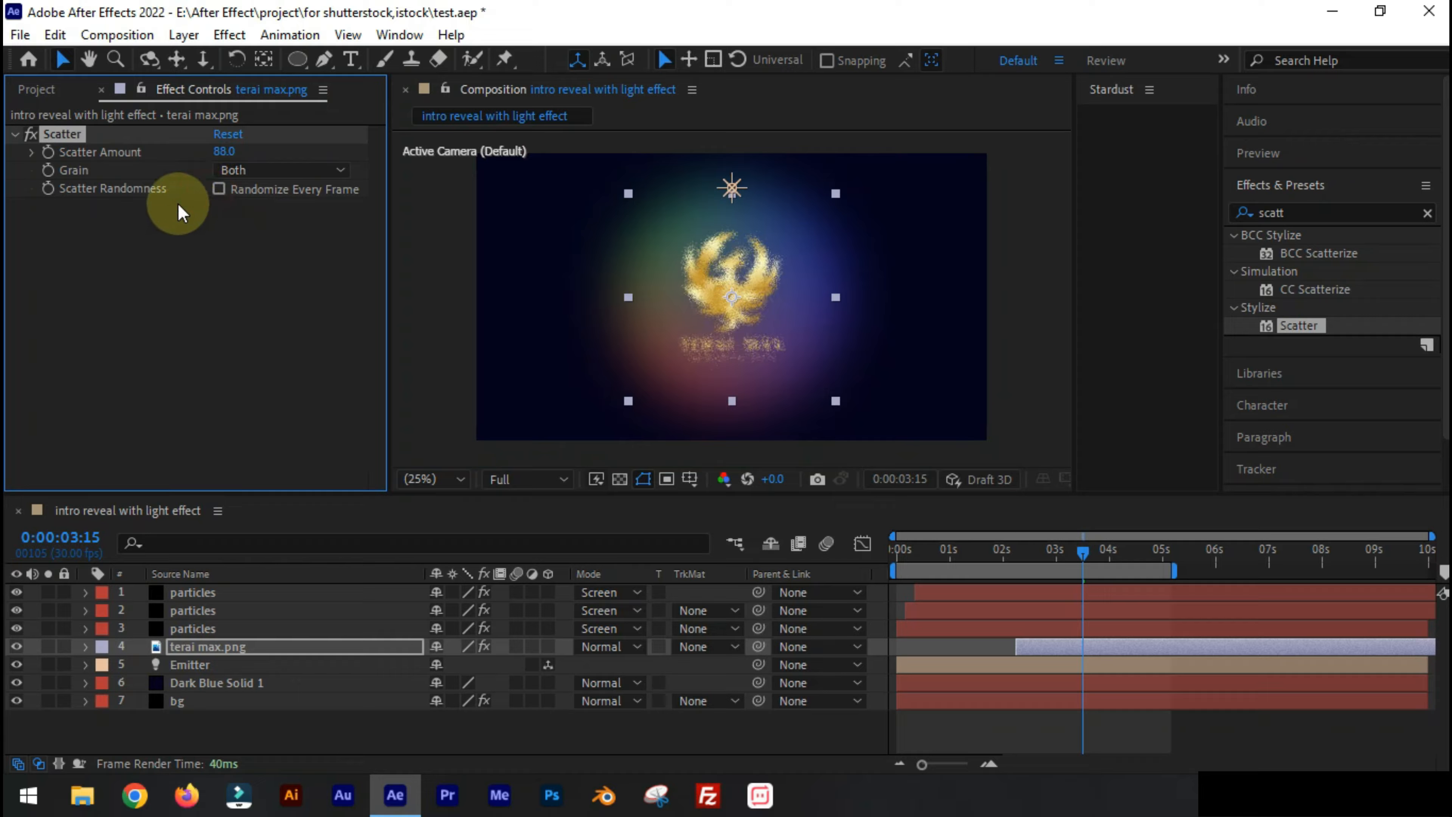
pyautogui.moveTo(220, 150); pyautogui.dragTo(412, 188)
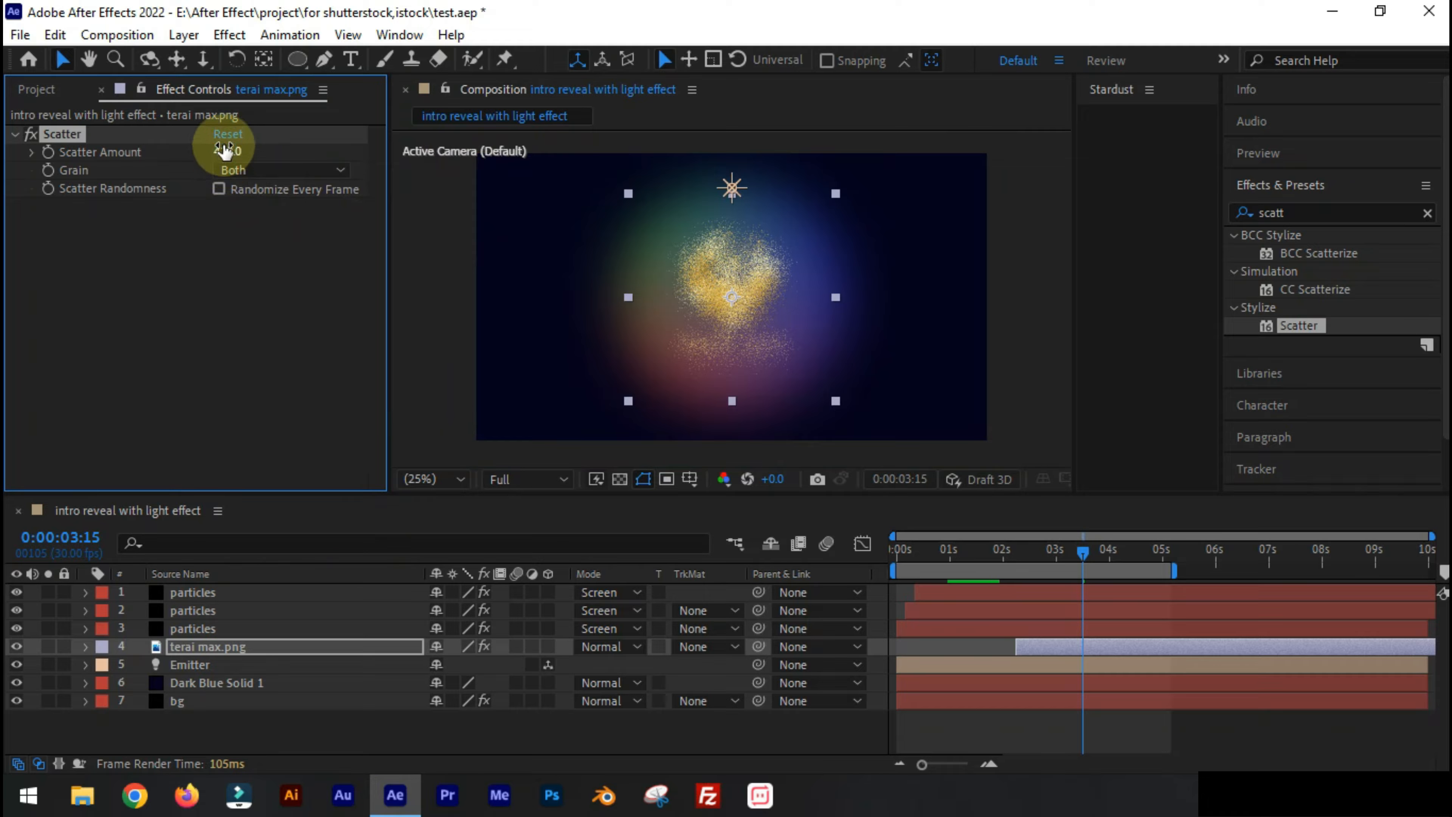
pyautogui.moveTo(226, 150); pyautogui.dragTo(373, 221)
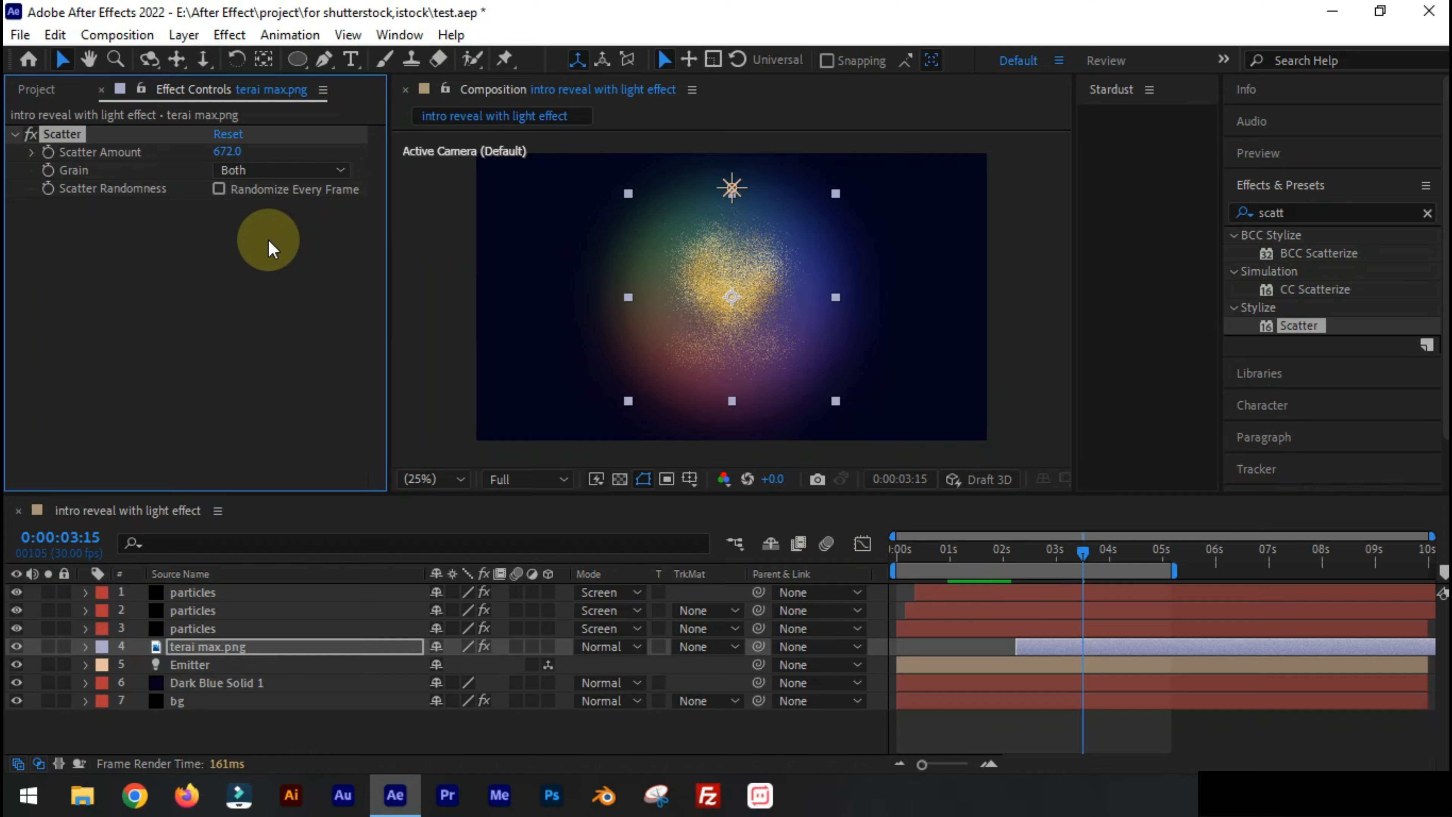
# Shift the terai max.png layer earlier to start at about 0:00:01:05, with the current time at 0:00:02:07
pyautogui.moveTo(1084, 566); pyautogui.dragTo(1015, 565)
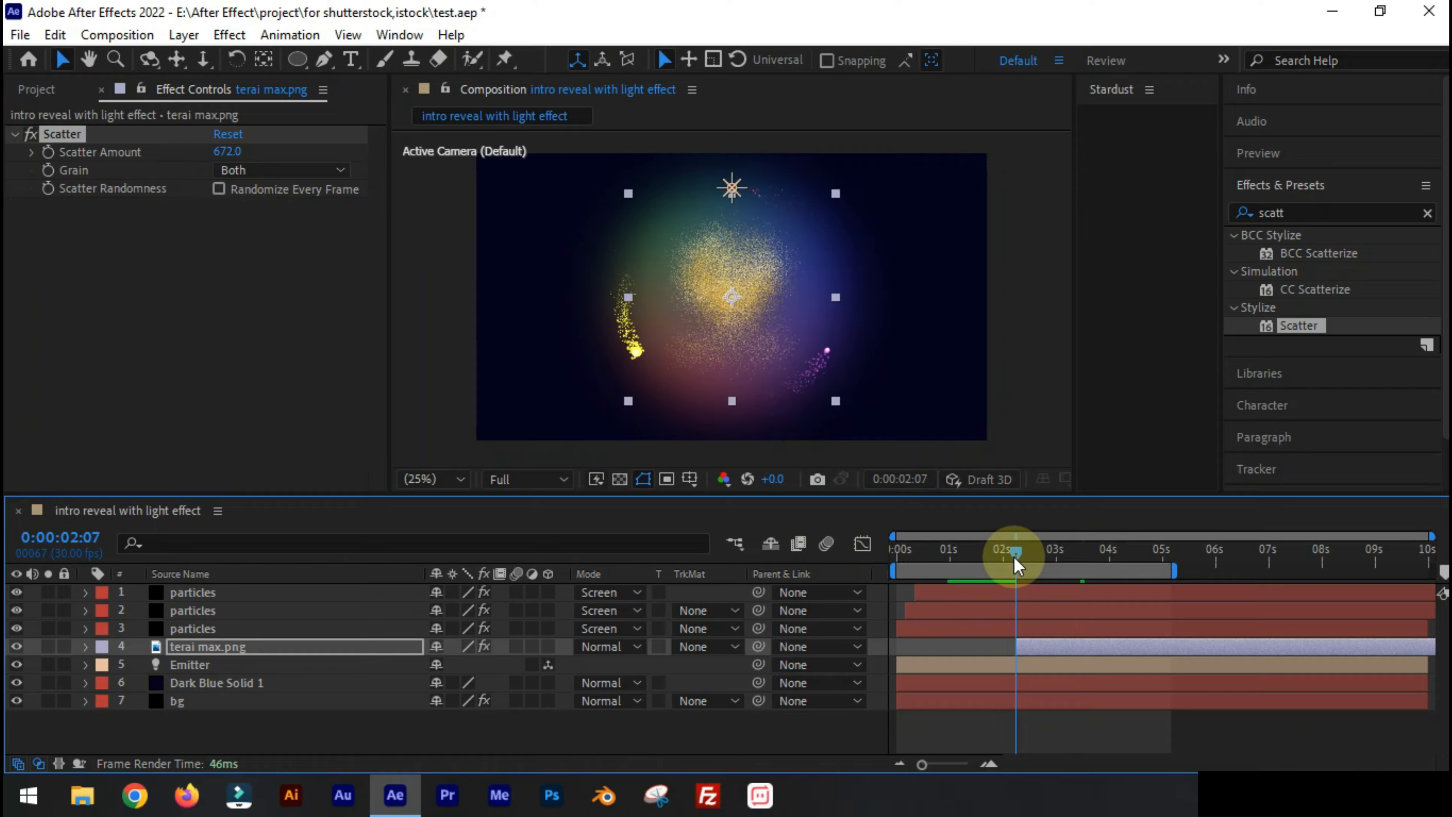
pyautogui.moveTo(1046, 650); pyautogui.dragTo(988, 646)
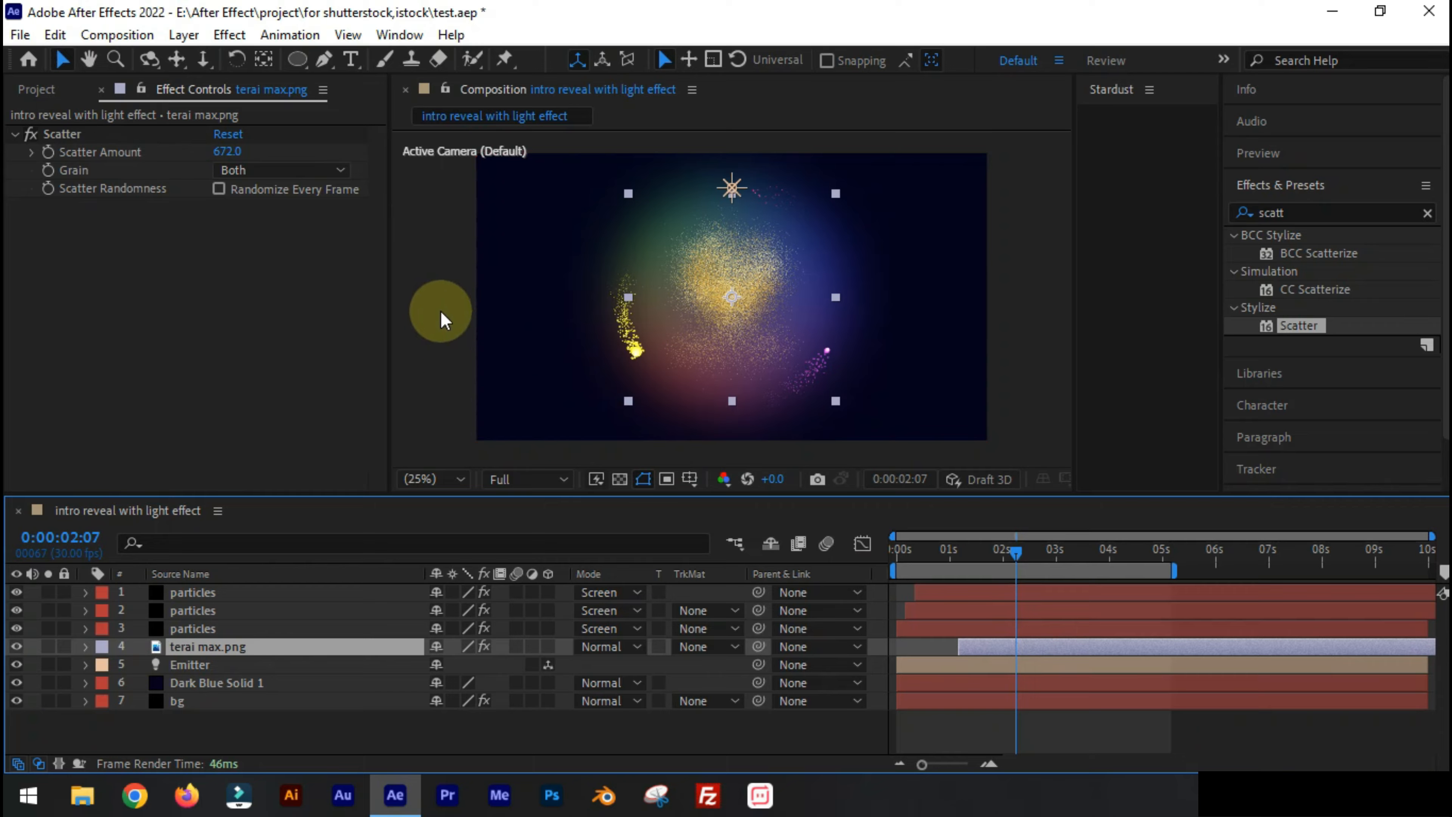
# Start keyframing Scatter Amount on terai max.png at its in point, 0:00:01:05, with the value 672
pyautogui.moveTo(1013, 555); pyautogui.dragTo(973, 555)
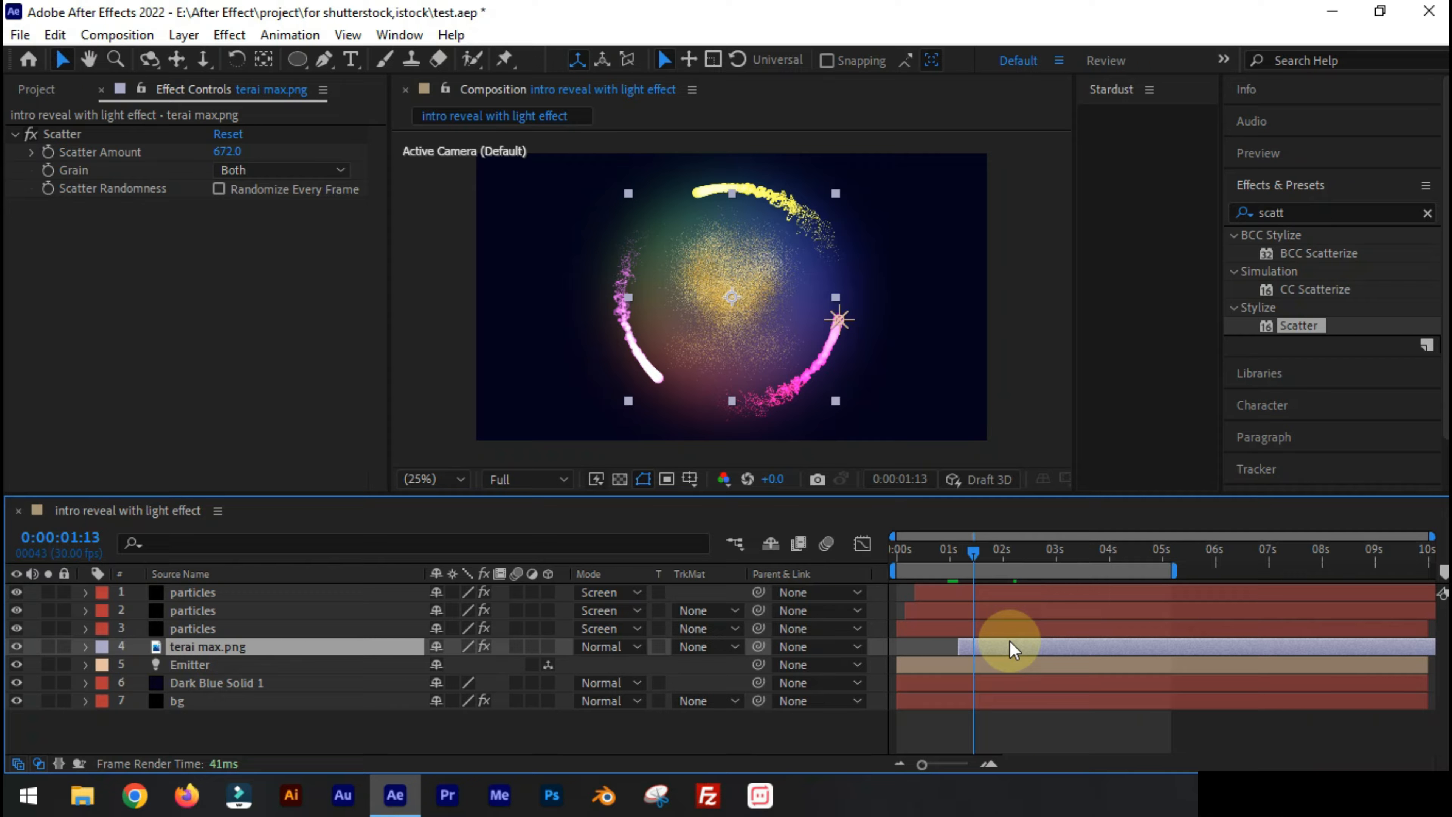
pyautogui.press('i')
pyautogui.click(50, 163)
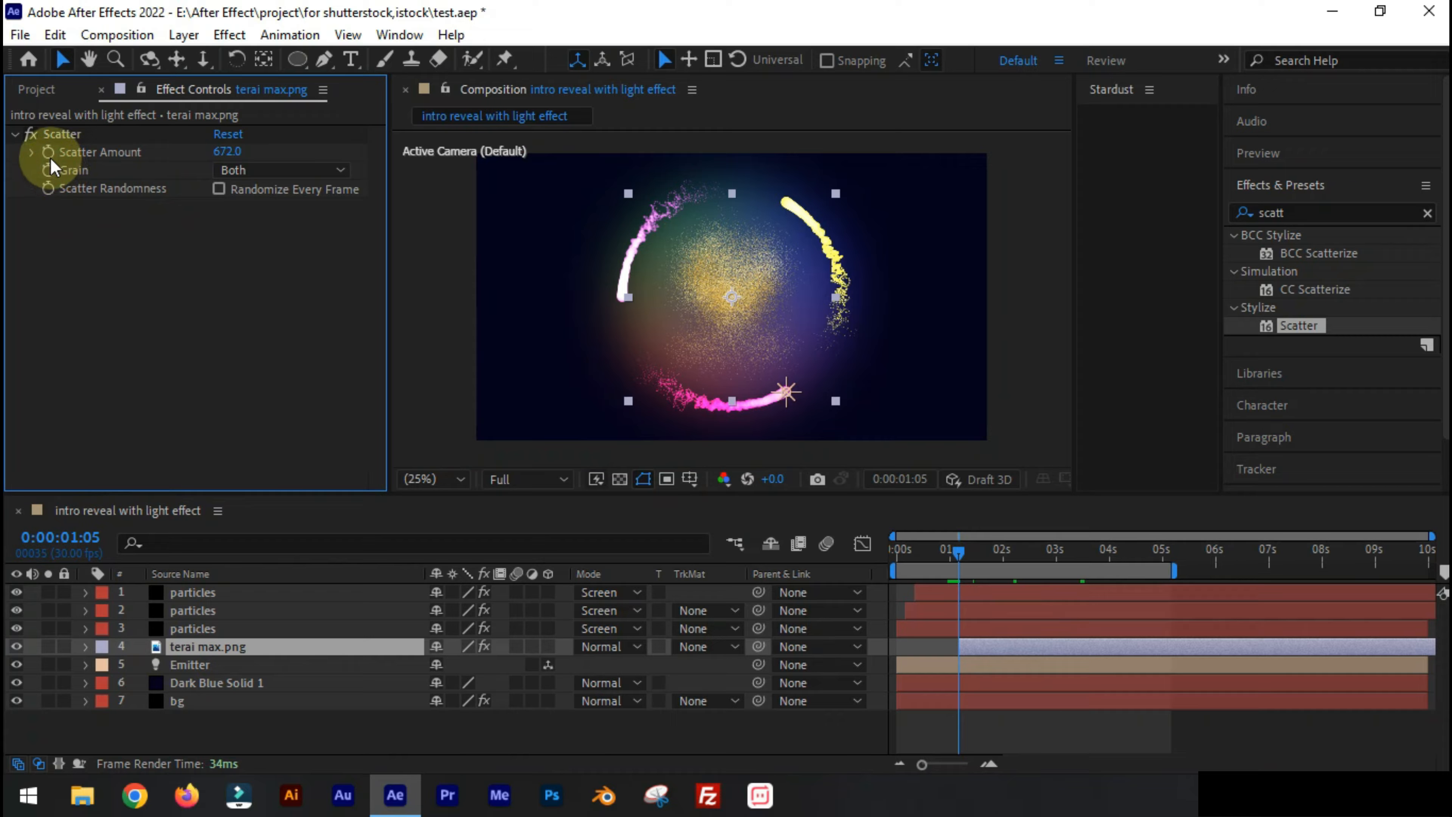
# Add a Scatter Amount keyframe of 0 on terai max.png at 0:00:02:07 so the logo assembles
pyautogui.click(979, 594)
pyautogui.moveTo(1018, 560); pyautogui.dragTo(1011, 563)
pyautogui.press('space')
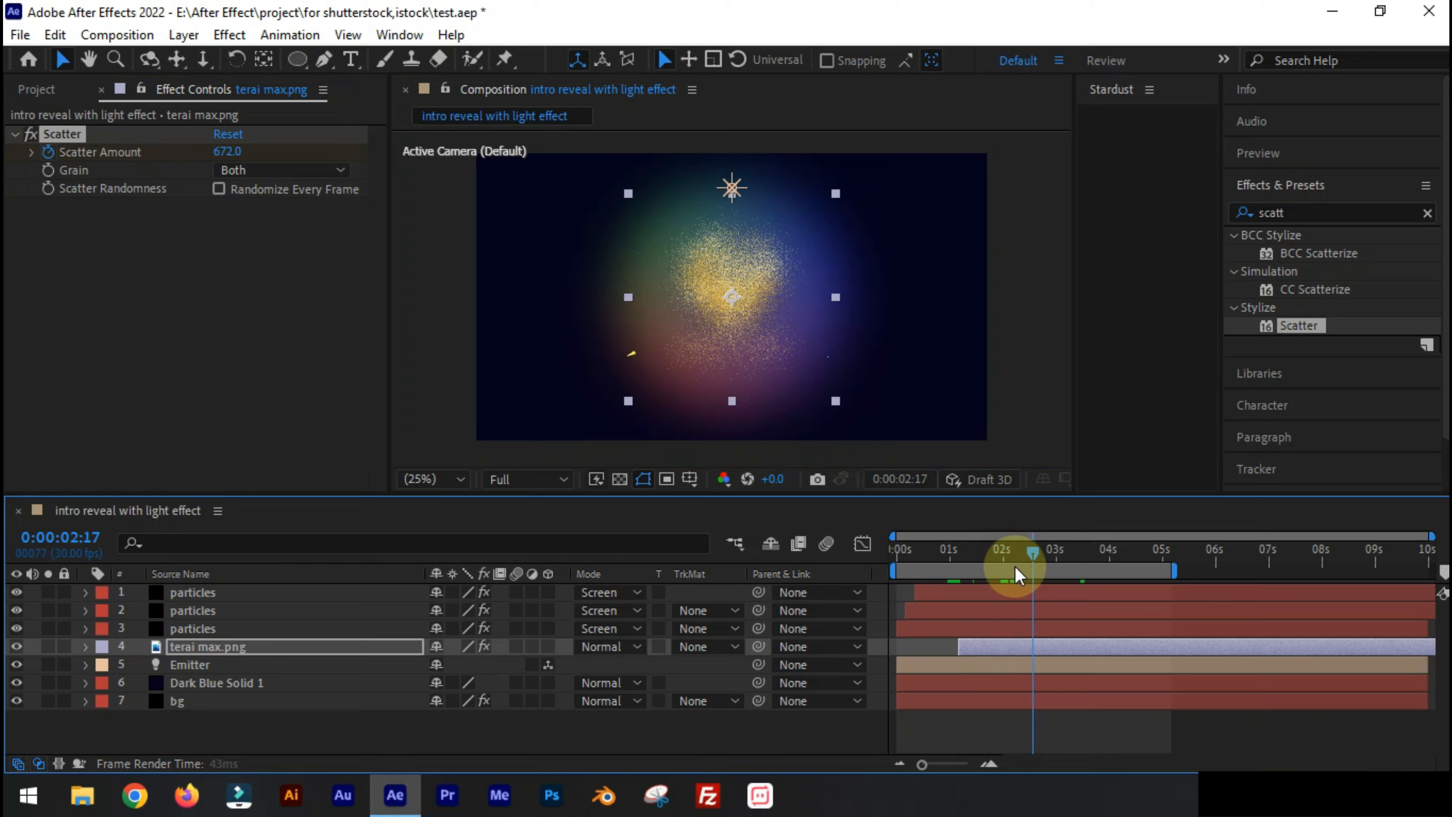
pyautogui.click(1016, 566)
pyautogui.click(230, 153)
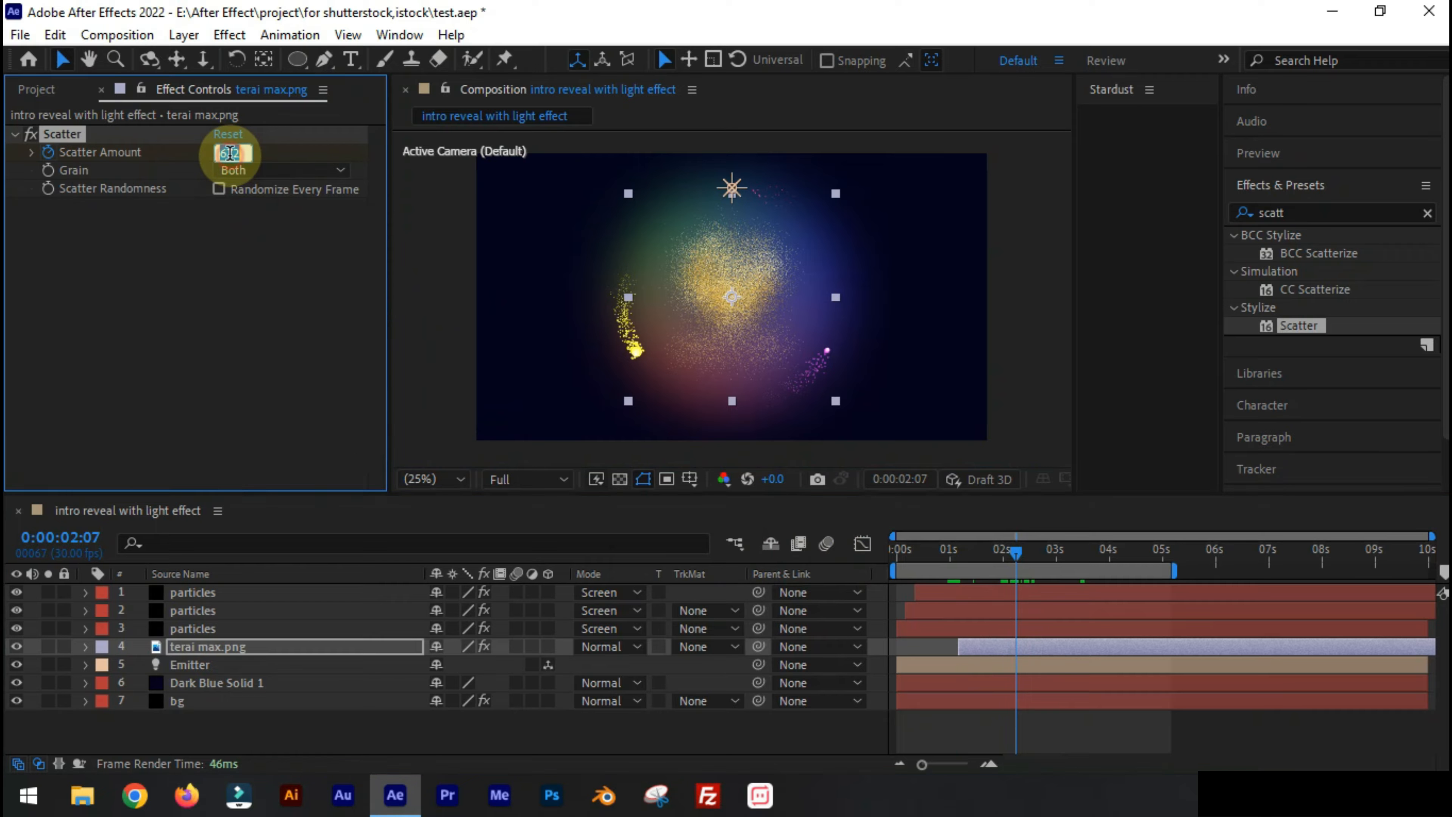
pyautogui.press('Return')
# Fade in terai max.png with Opacity keyframes of 0% at 0:00:01:05 and 100% at 0:00:01:18
pyautogui.moveTo(978, 551)
pyautogui.mouseDown()
pyautogui.moveTo(1007, 559)
pyautogui.moveTo(989, 559)
pyautogui.moveTo(998, 637)
pyautogui.moveTo(981, 554)
pyautogui.mouseUp()
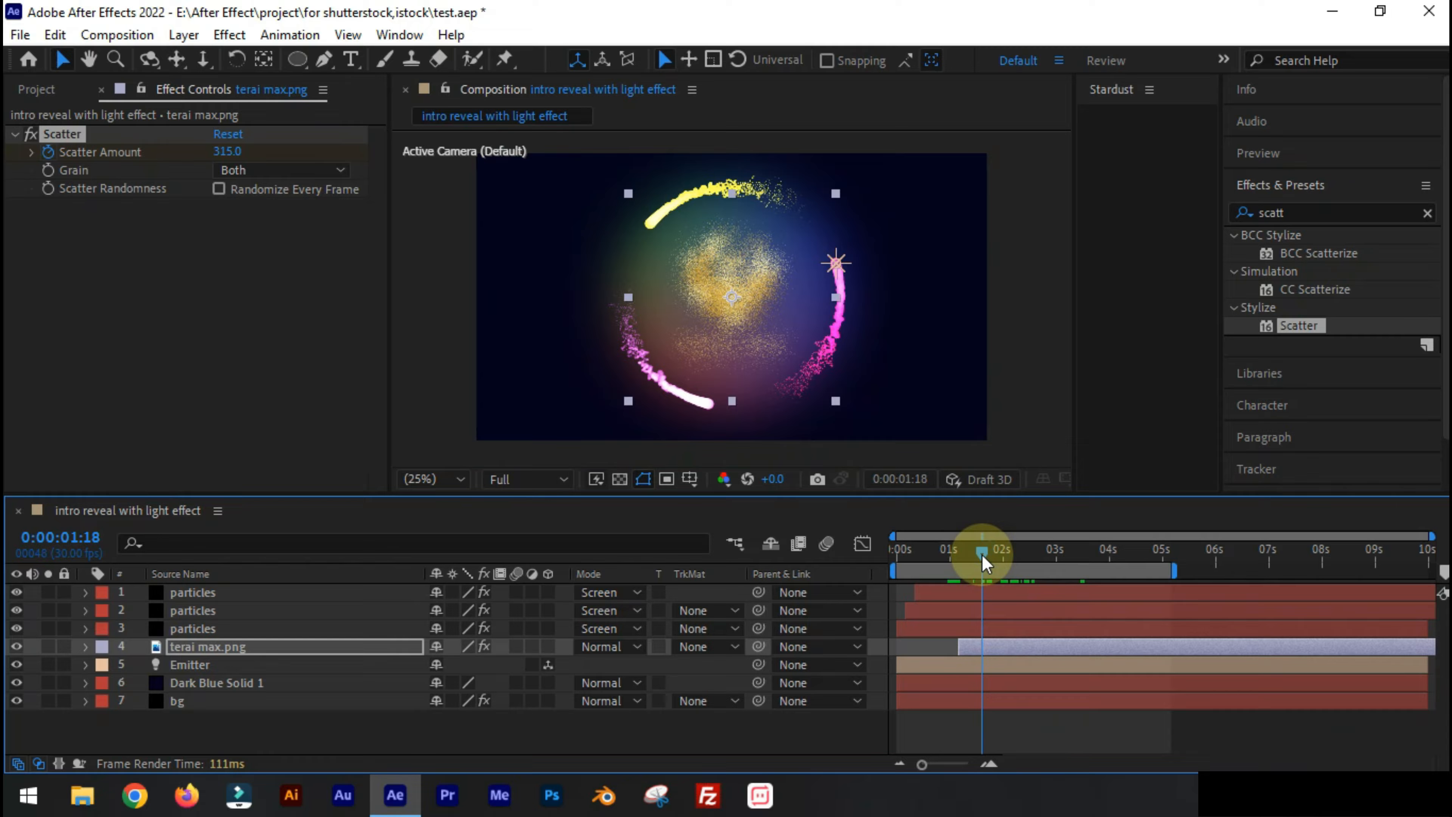
pyautogui.hotkey('alt', 'shift', 't')
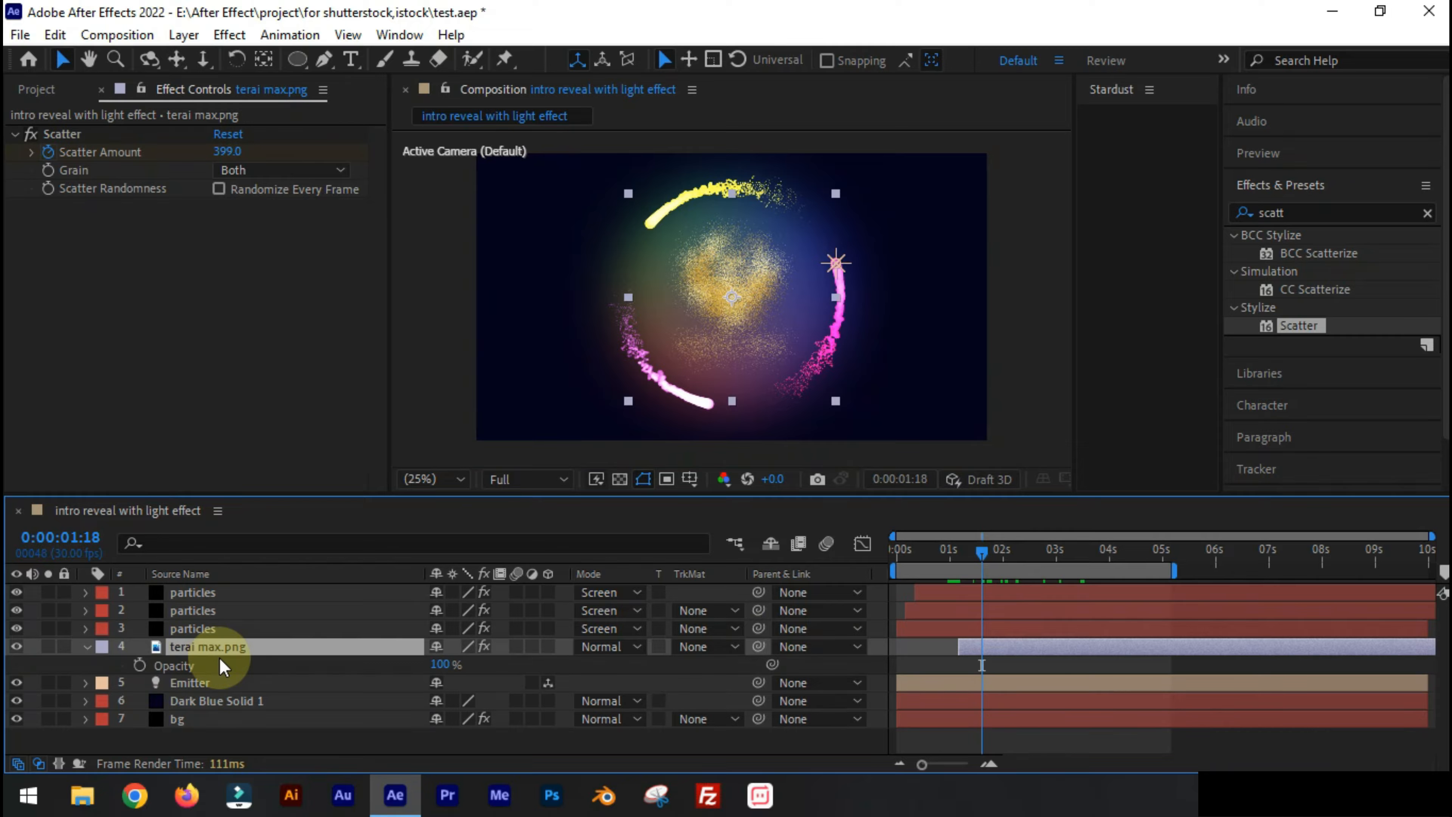
pyautogui.click(441, 665)
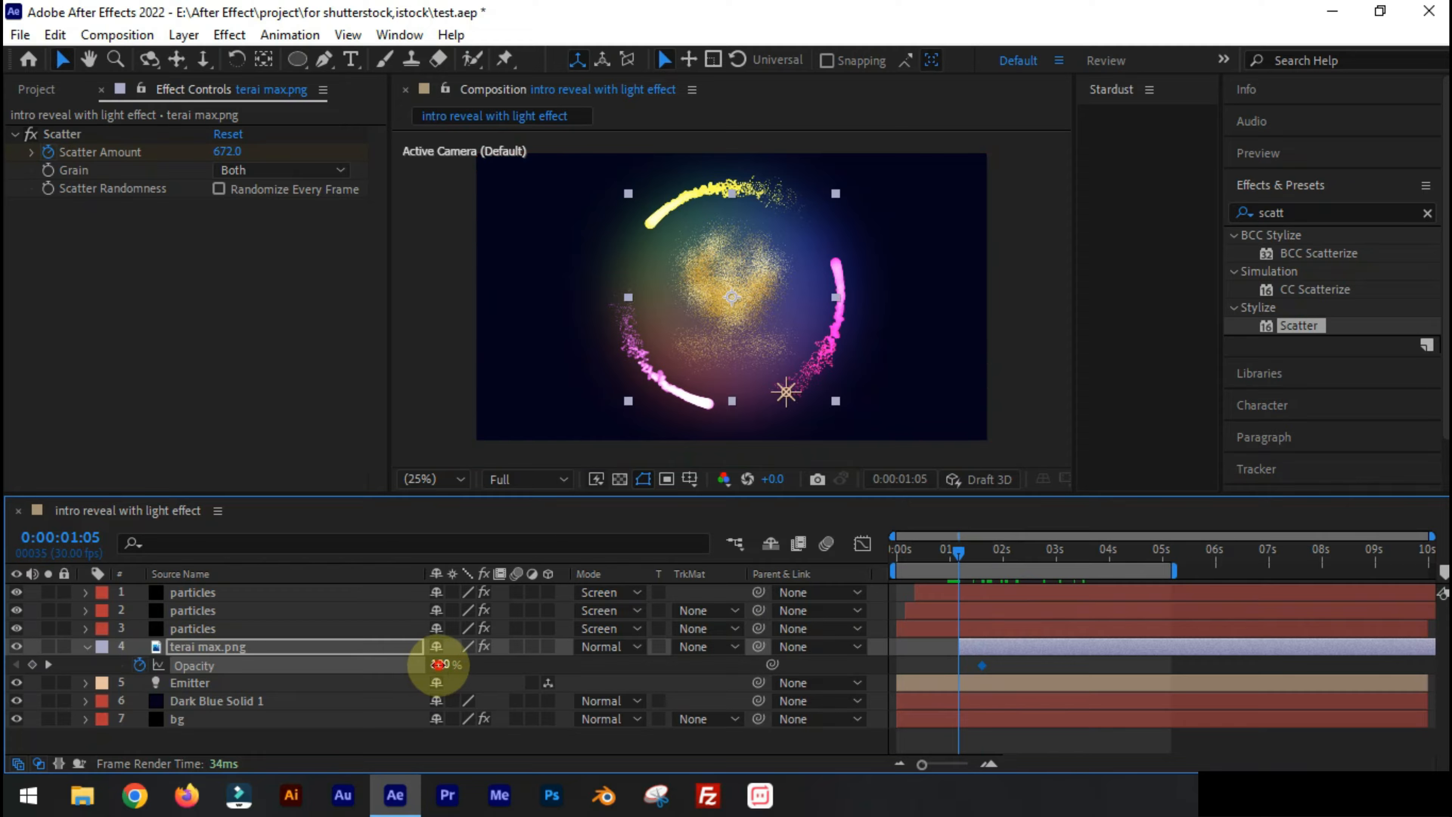
pyautogui.write('0')
pyautogui.press('Return')
pyautogui.click(931, 662)
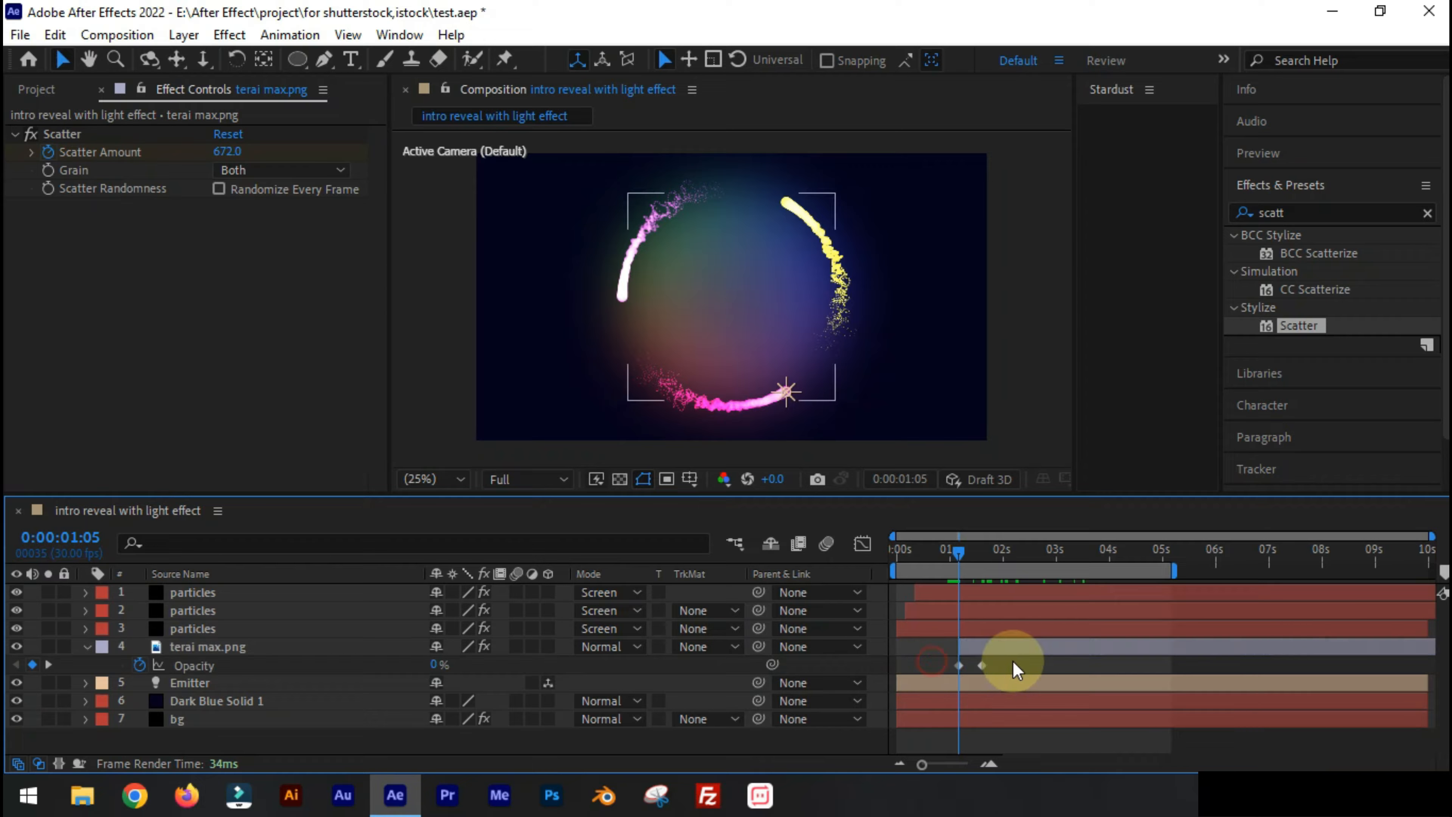
# Apply Easy Ease to both Opacity keyframes of terai max.png
pyautogui.moveTo(991, 657); pyautogui.dragTo(943, 674)
pyautogui.rightClick(959, 665)
pyautogui.moveTo(972, 652)
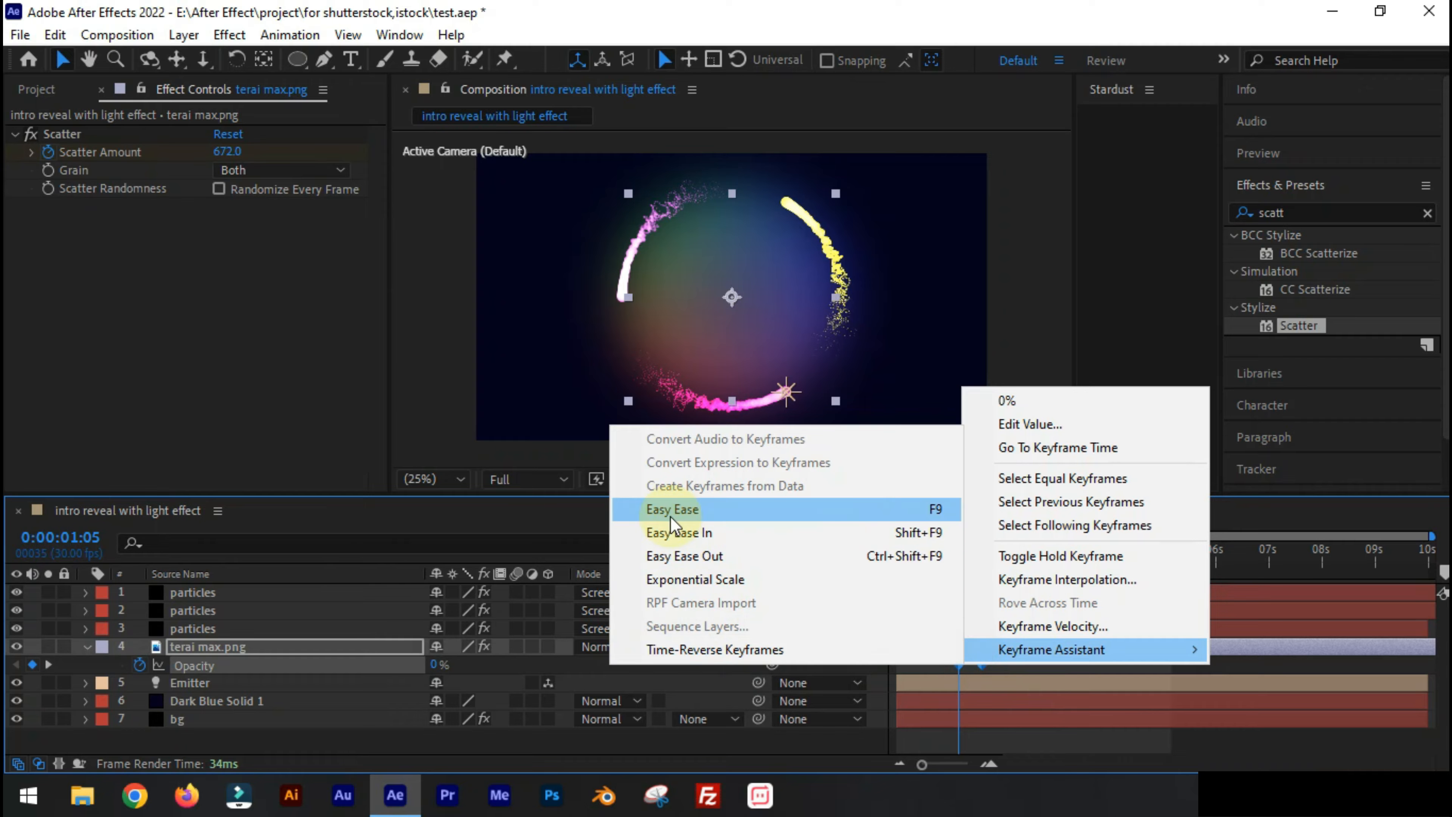
pyautogui.click(663, 508)
pyautogui.click(975, 650)
# Reveal all keyframed properties of terai max.png, reapply Easy Ease to its Opacity keyframes, and preview from the start
pyautogui.press('u')
pyautogui.click(950, 703)
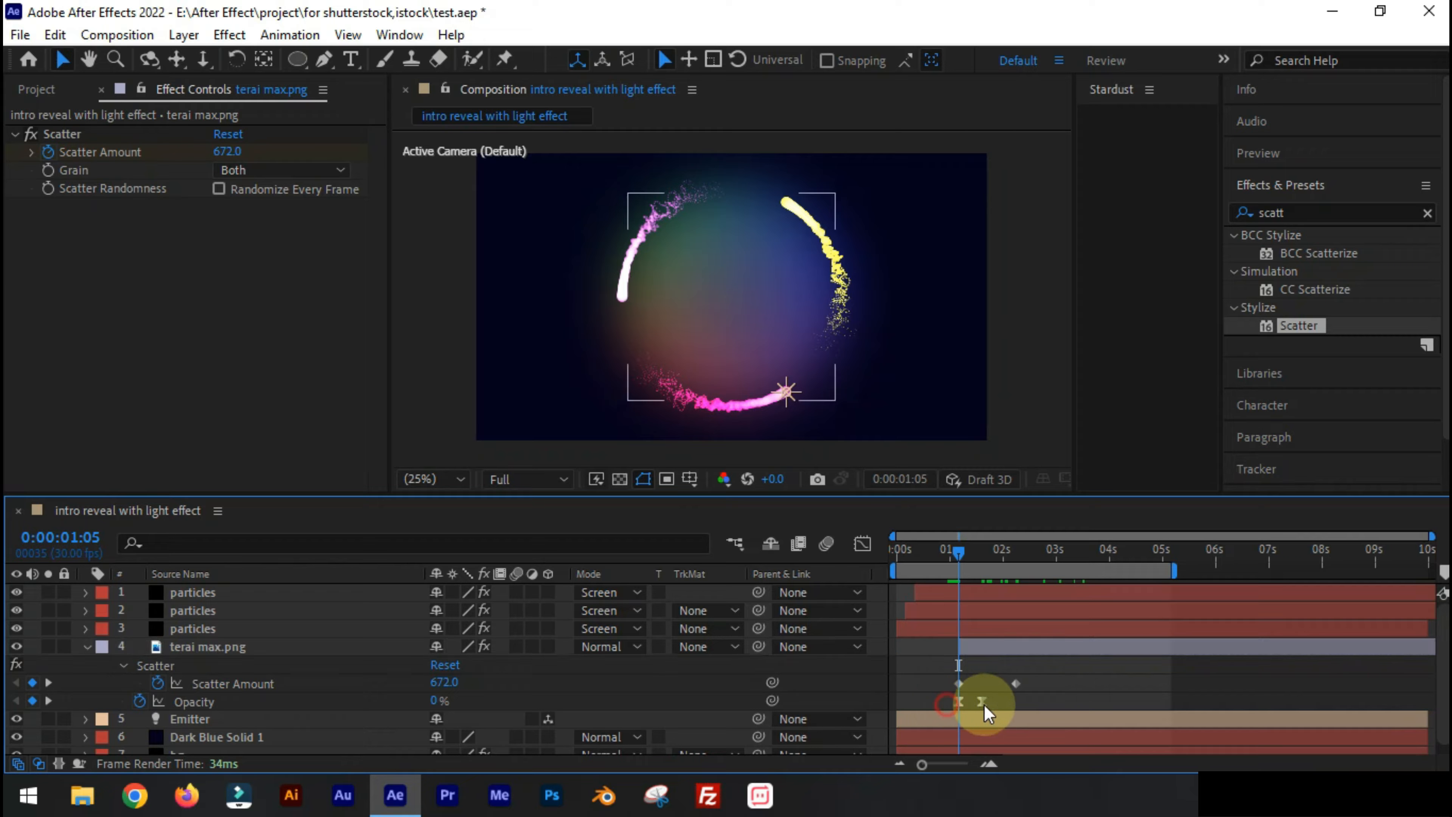
pyautogui.moveTo(897, 705); pyautogui.dragTo(971, 705)
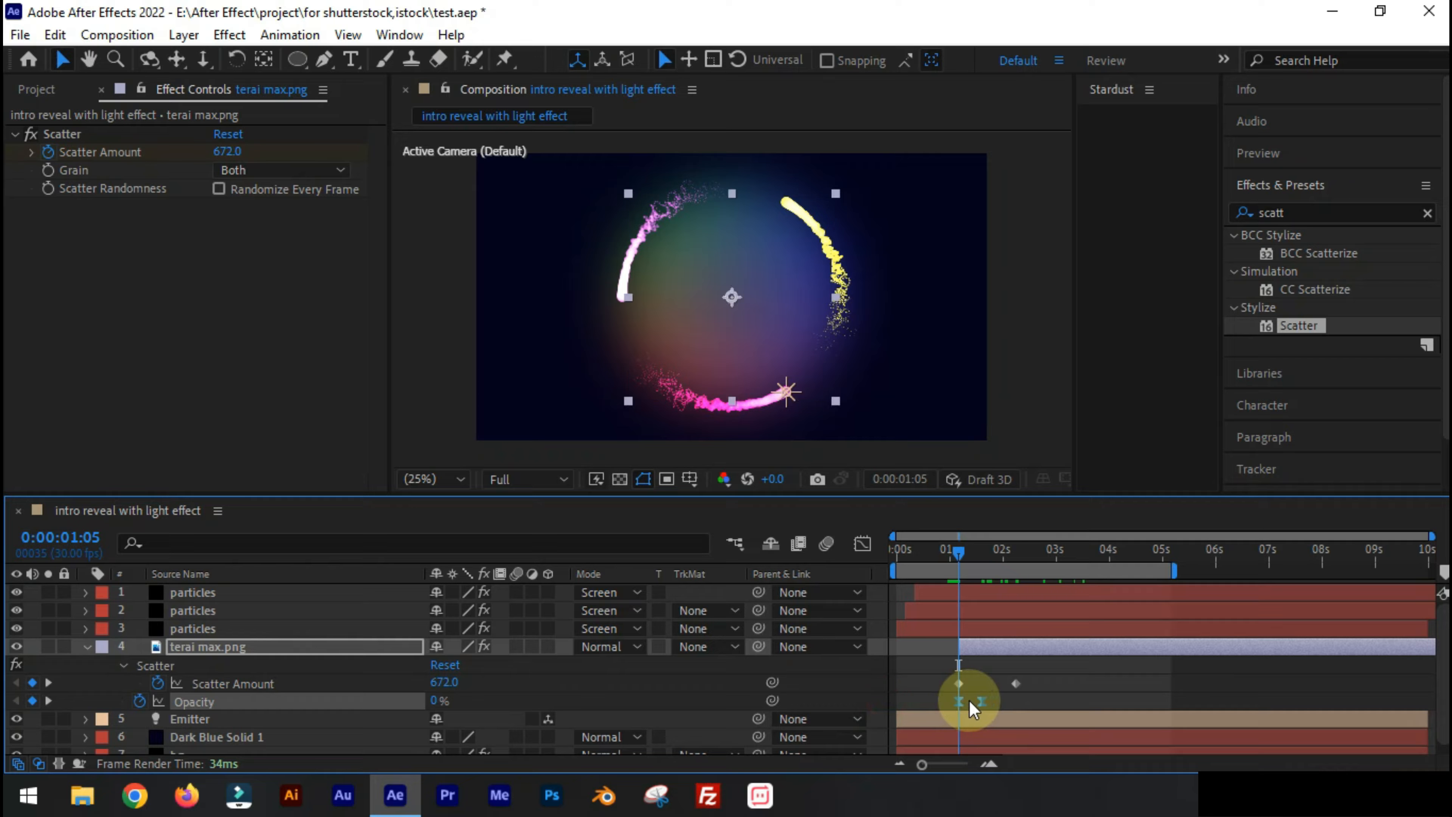
pyautogui.rightClick(959, 707)
pyautogui.moveTo(966, 682)
pyautogui.click(663, 542)
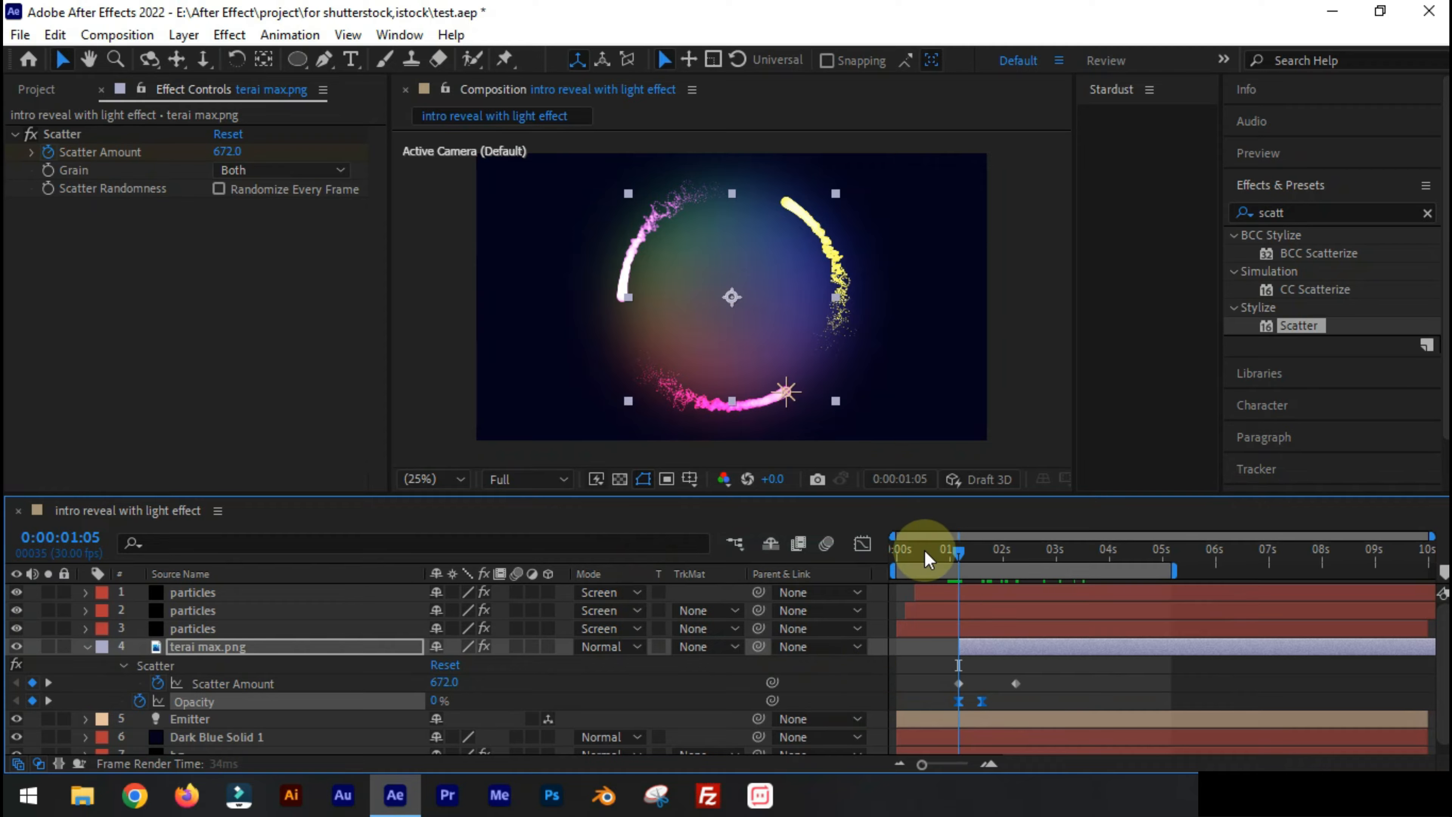
pyautogui.moveTo(924, 552); pyautogui.dragTo(908, 585)
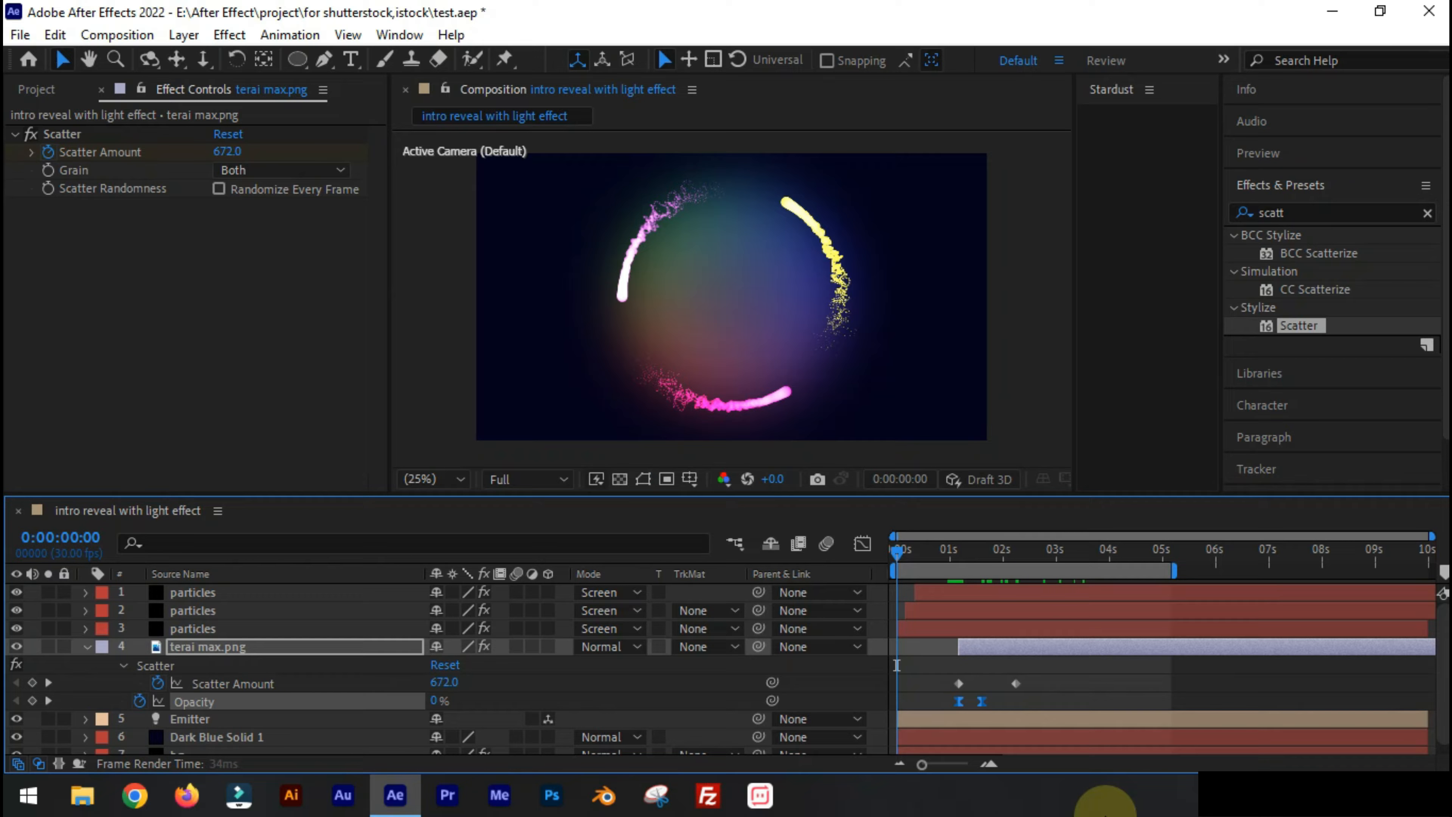
pyautogui.press('space')
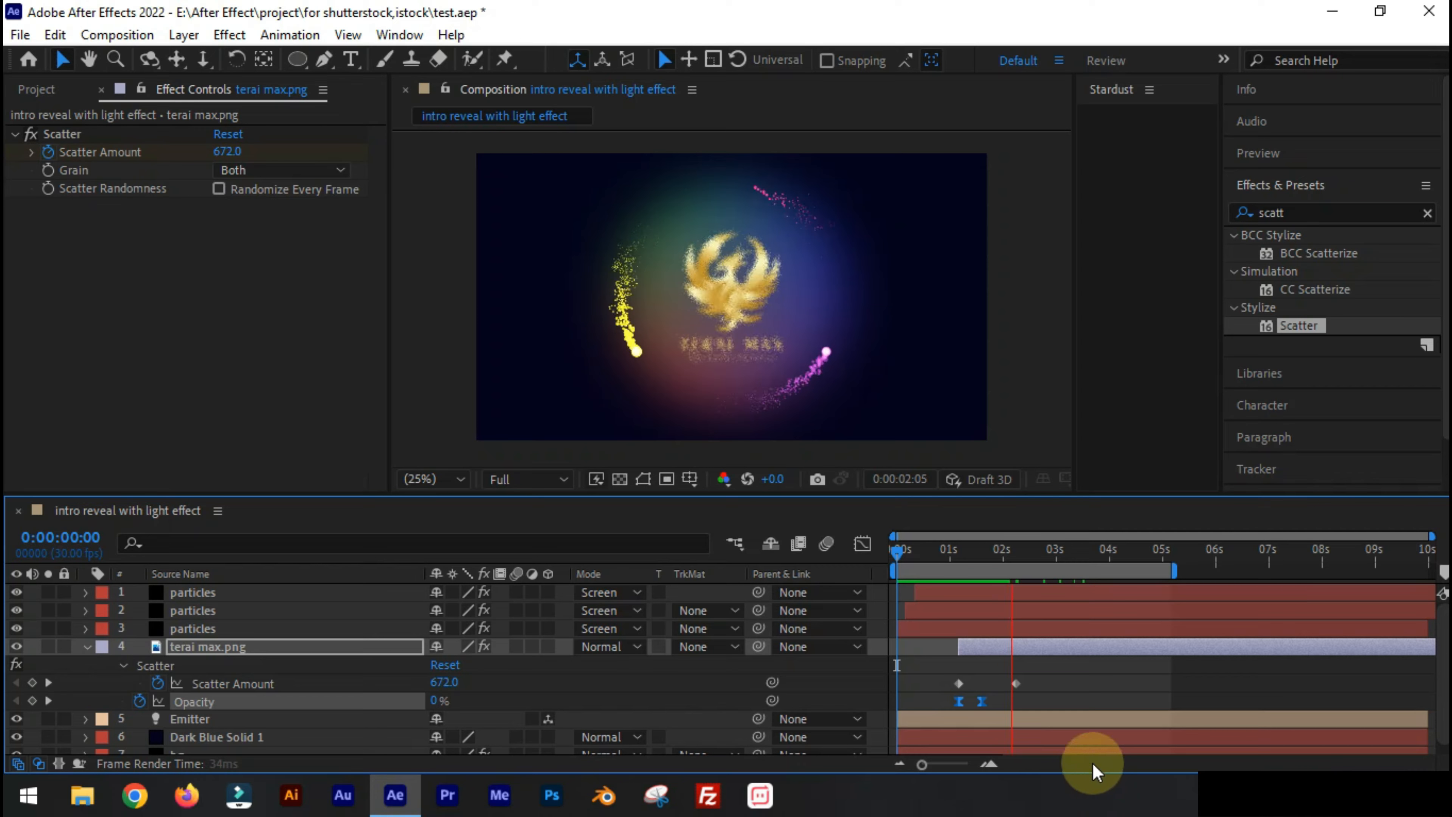
# Keyframe Rotation on terai max.png from 1x+0.0° at 0:00:01:05 to 0x+0.0° at 0:00:01:29
pyautogui.click(1023, 563)
pyautogui.moveTo(1027, 557); pyautogui.dragTo(1006, 555)
pyautogui.click(977, 652)
pyautogui.press('r')
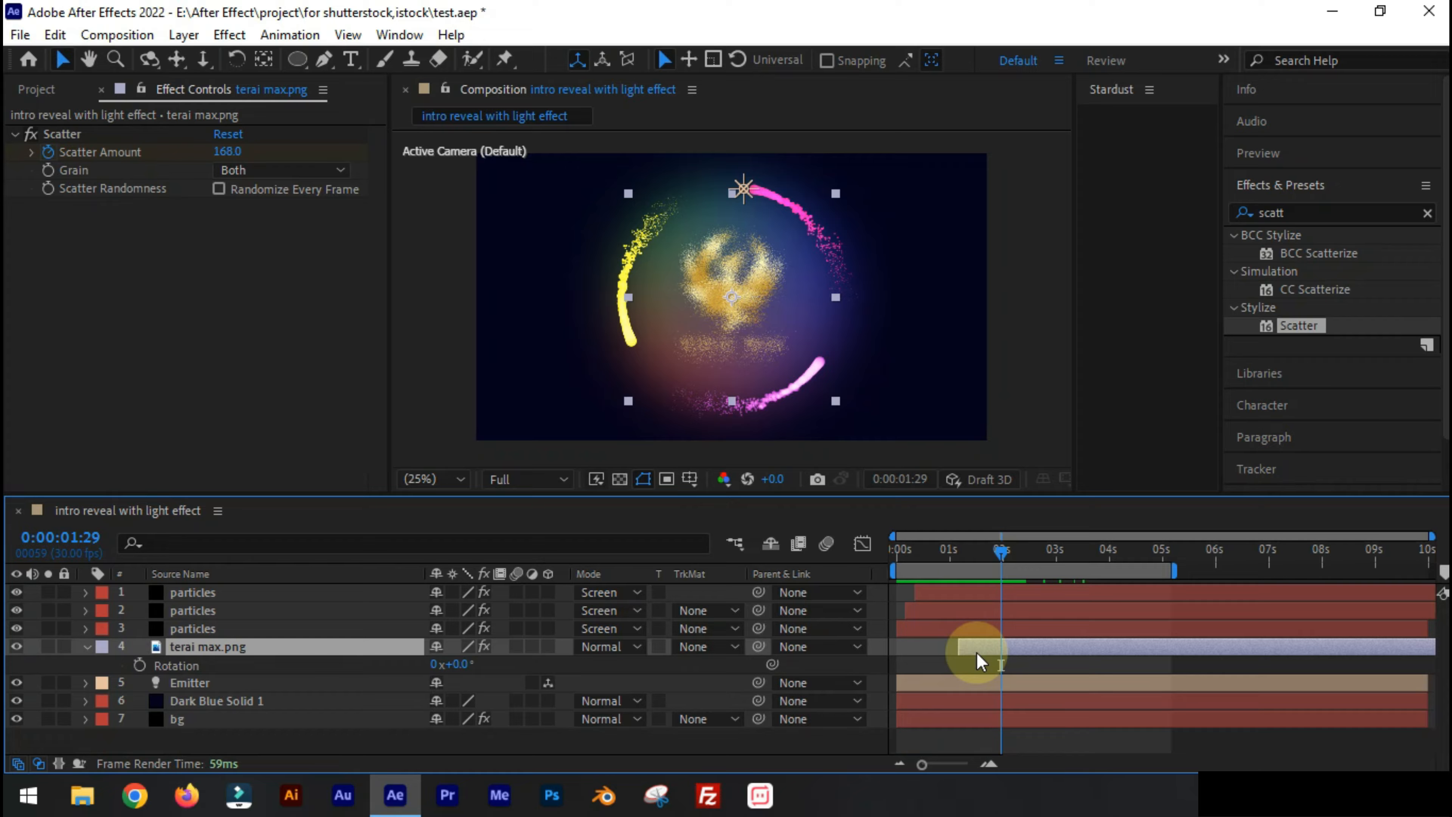
pyautogui.click(139, 665)
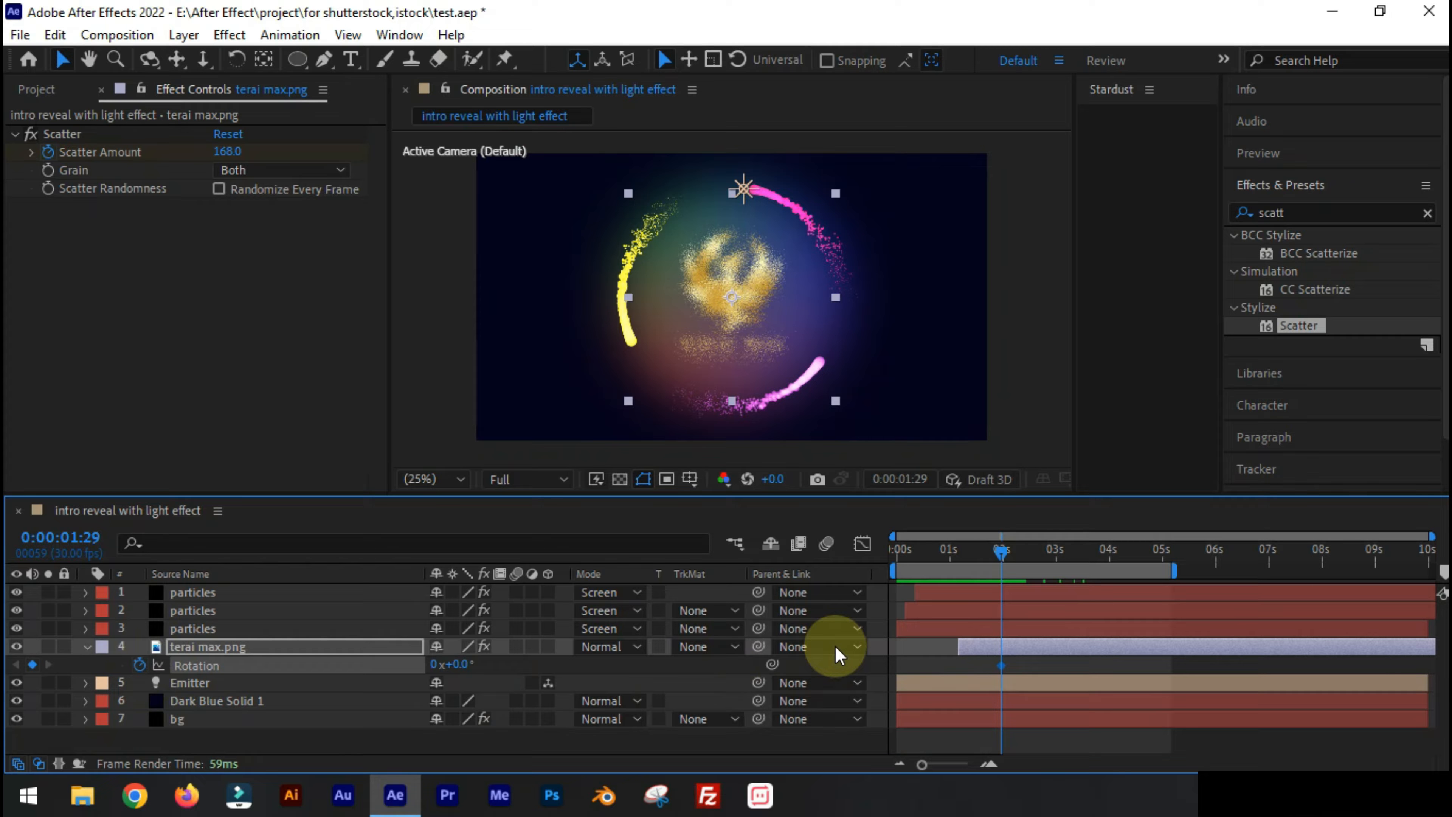
pyautogui.press('i')
pyautogui.click(434, 664)
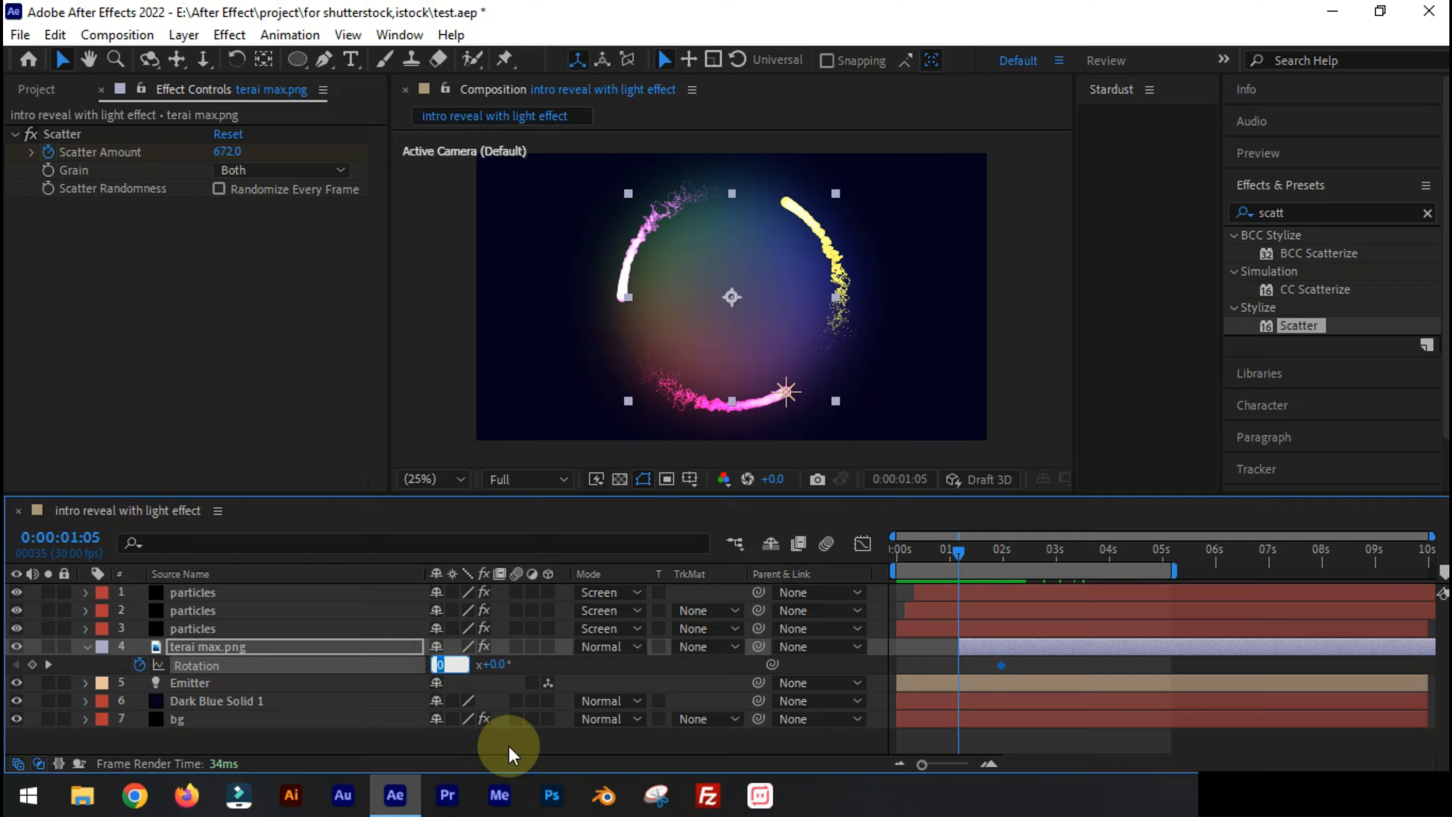
pyautogui.write('1')
pyautogui.press('Return')
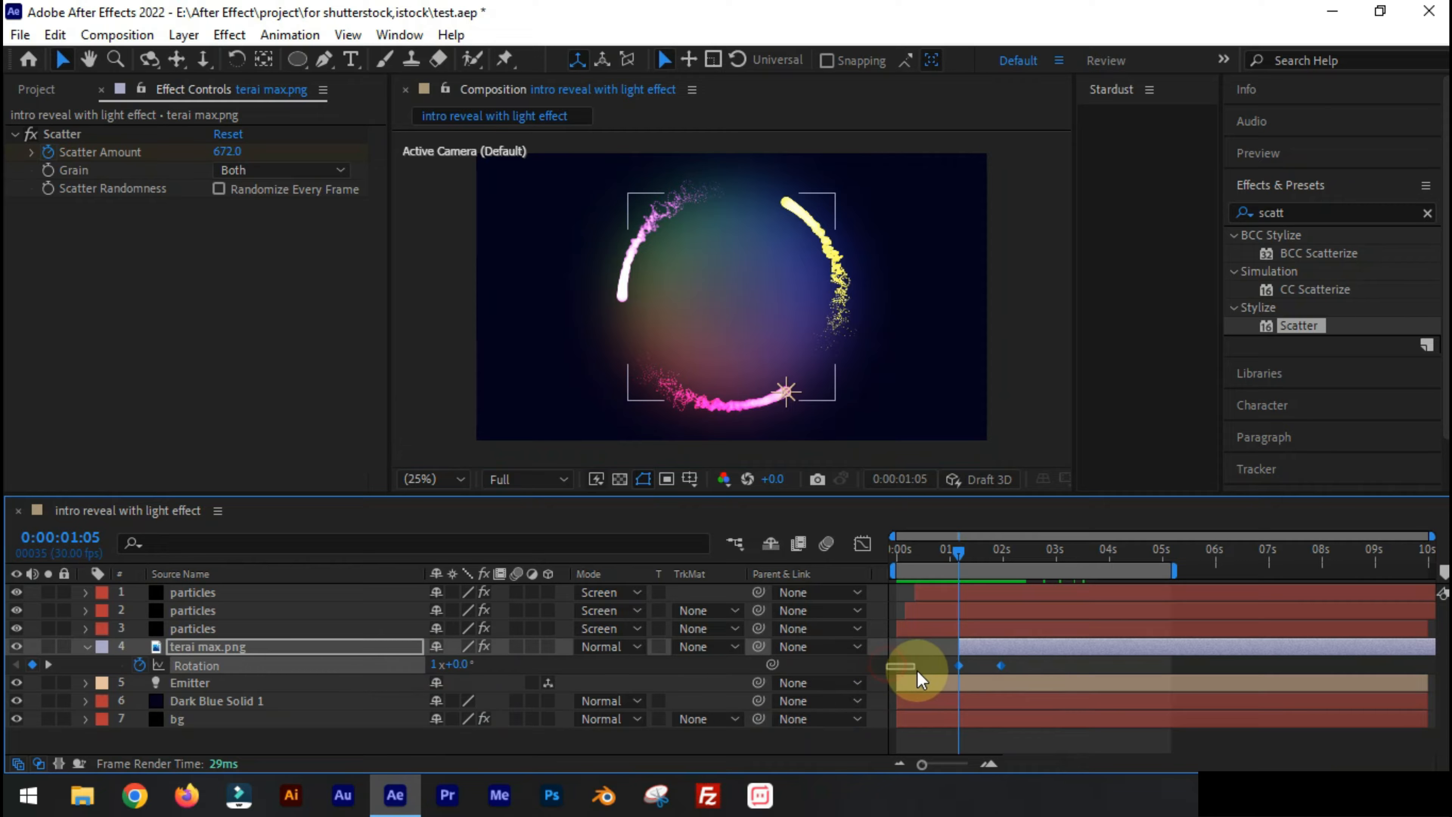
# Apply Easy Ease to both Rotation keyframes of terai max.png
pyautogui.moveTo(917, 672); pyautogui.dragTo(1006, 669)
pyautogui.rightClick(959, 670)
pyautogui.moveTo(1007, 655)
pyautogui.click(671, 513)
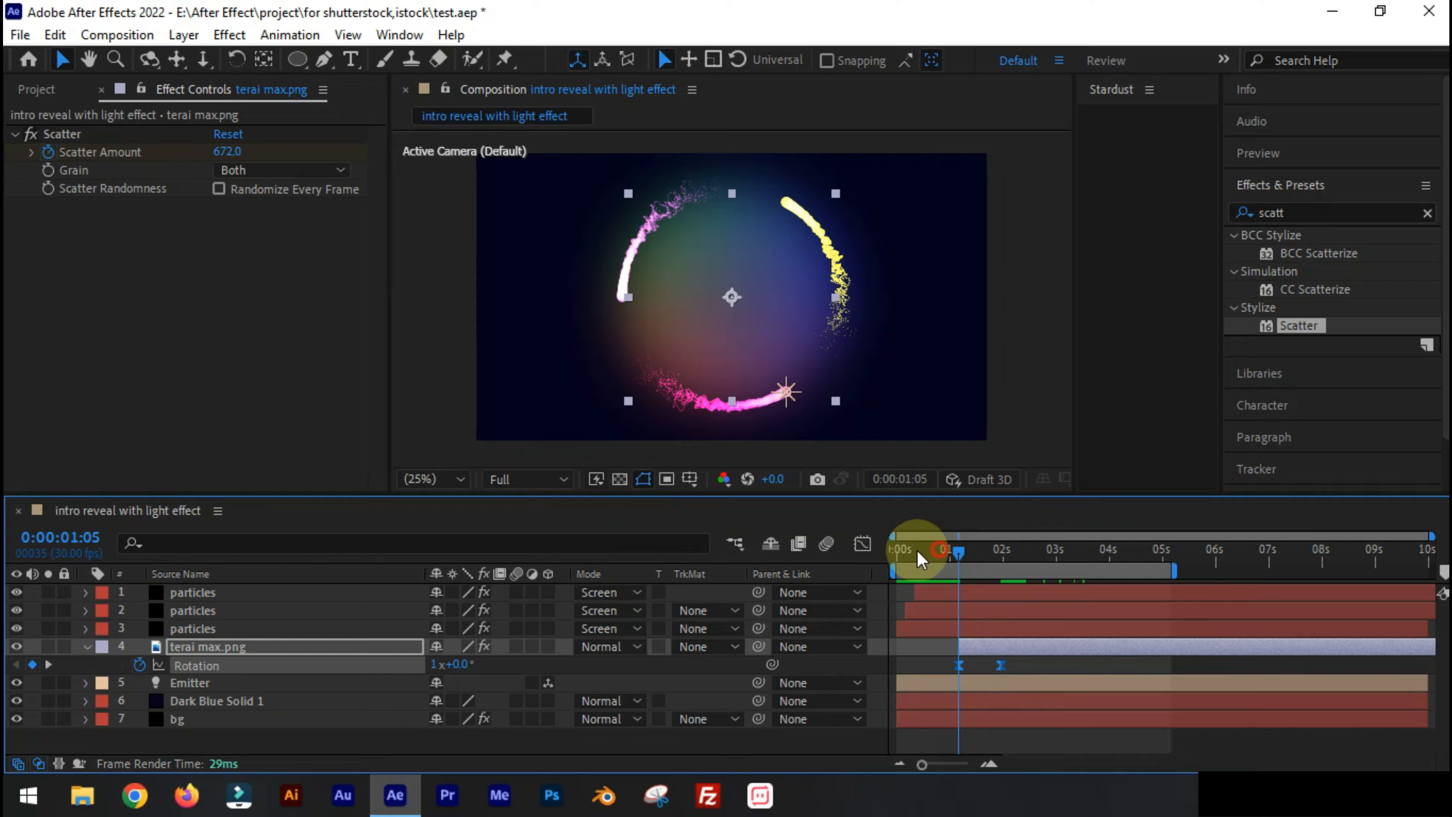
# Play the composition repeatedly from the start to review the rotating logo reveal with the light trails
pyautogui.moveTo(916, 550); pyautogui.dragTo(896, 551)
pyautogui.press('space')
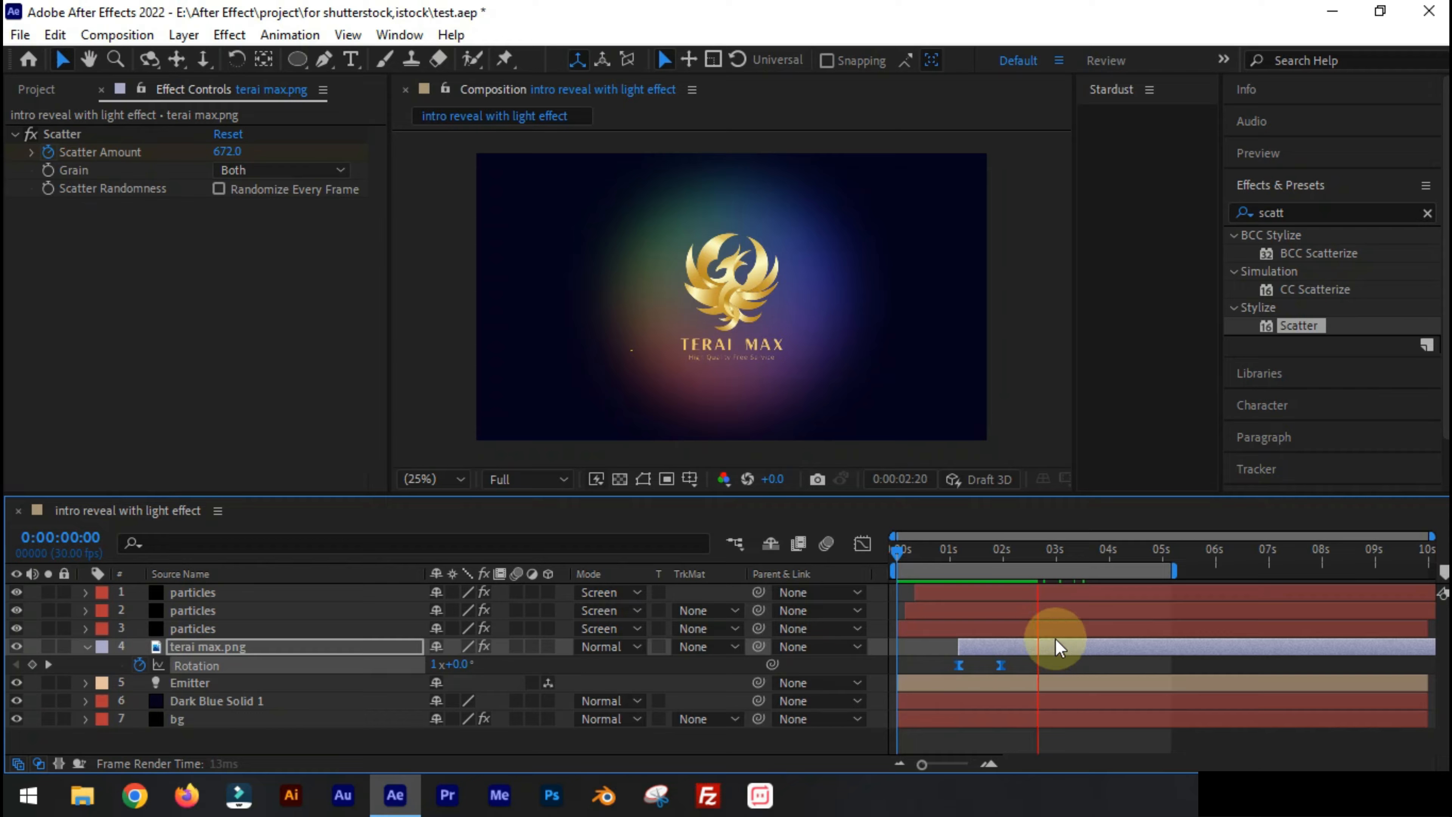
pyautogui.press('space')
pyautogui.moveTo(1004, 552); pyautogui.dragTo(871, 552)
pyautogui.press('space')
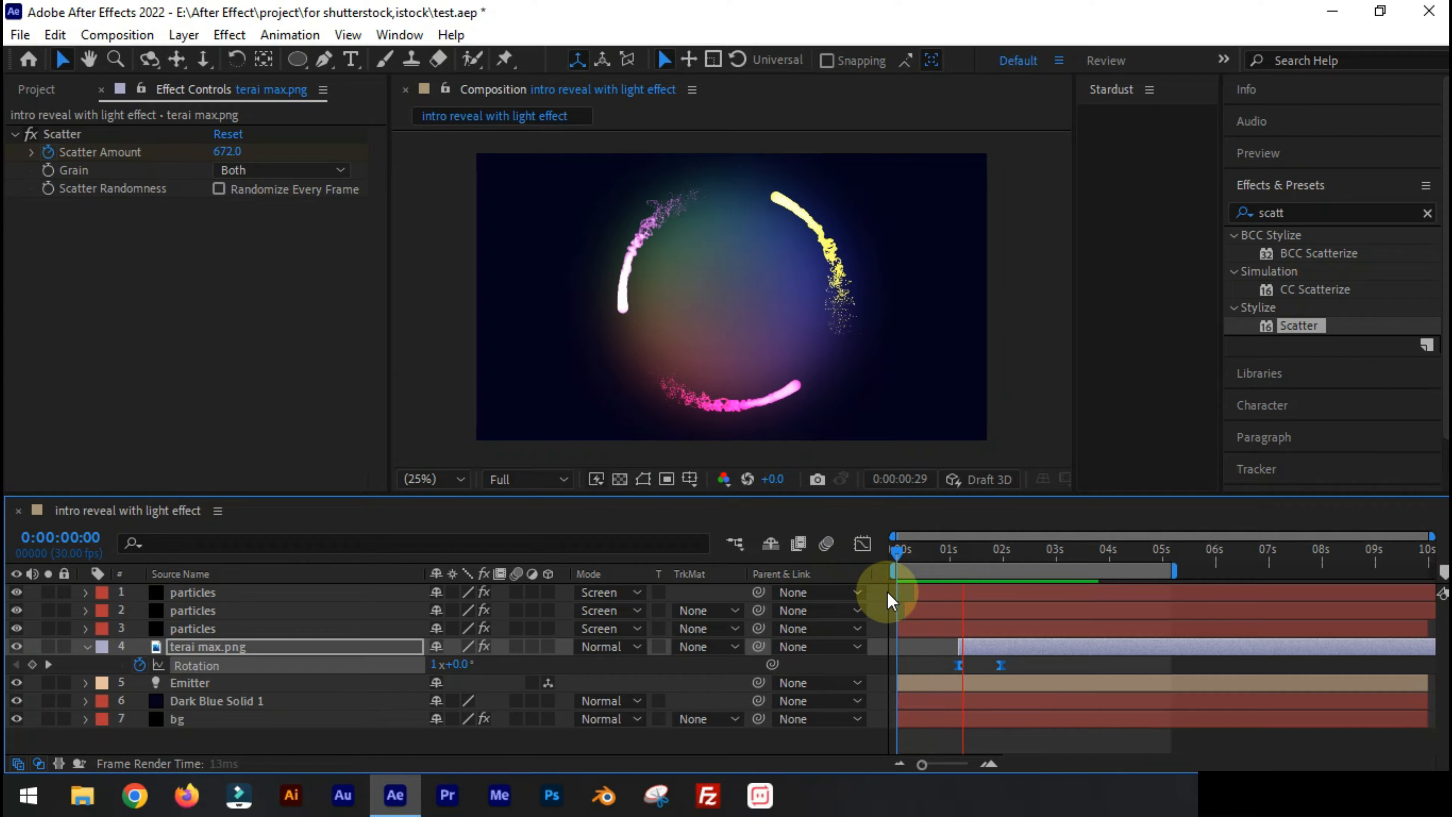
pyautogui.press('space')
pyautogui.click(974, 556)
pyautogui.moveTo(974, 556); pyautogui.dragTo(911, 603)
pyautogui.press('space')
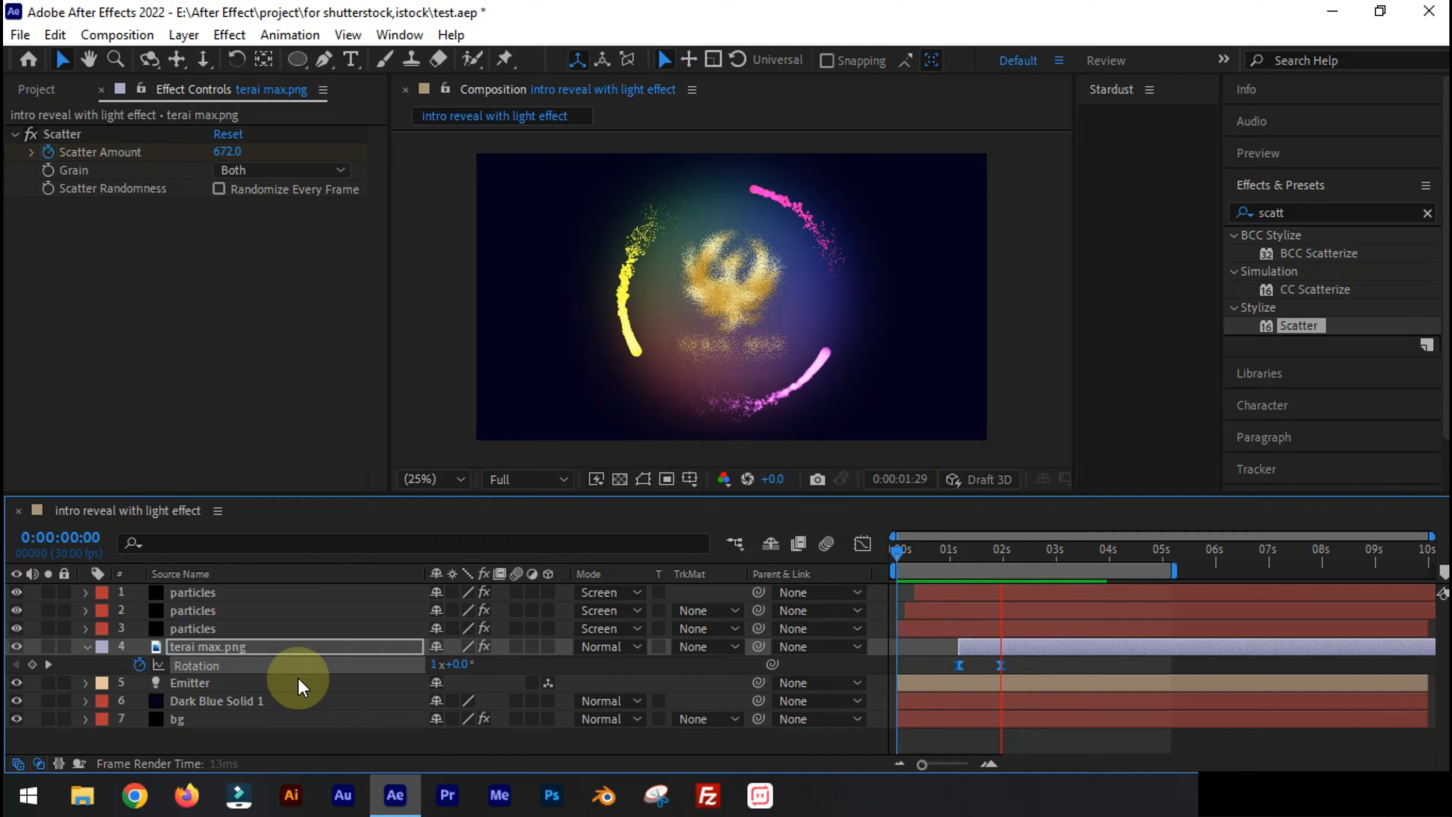
# Collapse terai max.png, search the effects for s_gra, and apply S_GradientMulti to Dark Blue Solid 1
pyautogui.click(89, 647)
pyautogui.click(230, 693)
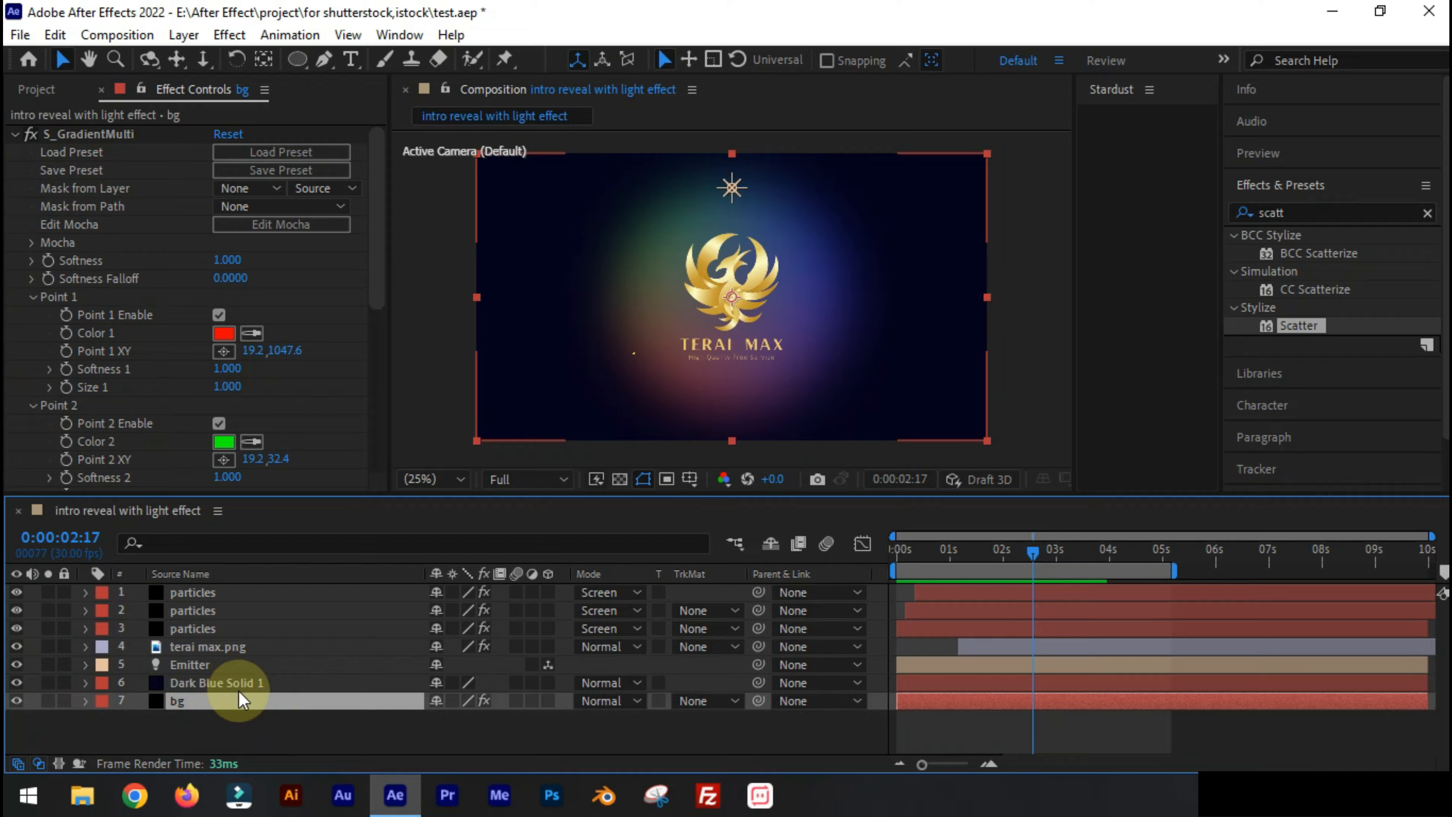
pyautogui.click(223, 683)
pyautogui.doubleClick(1315, 213)
pyautogui.write('s')
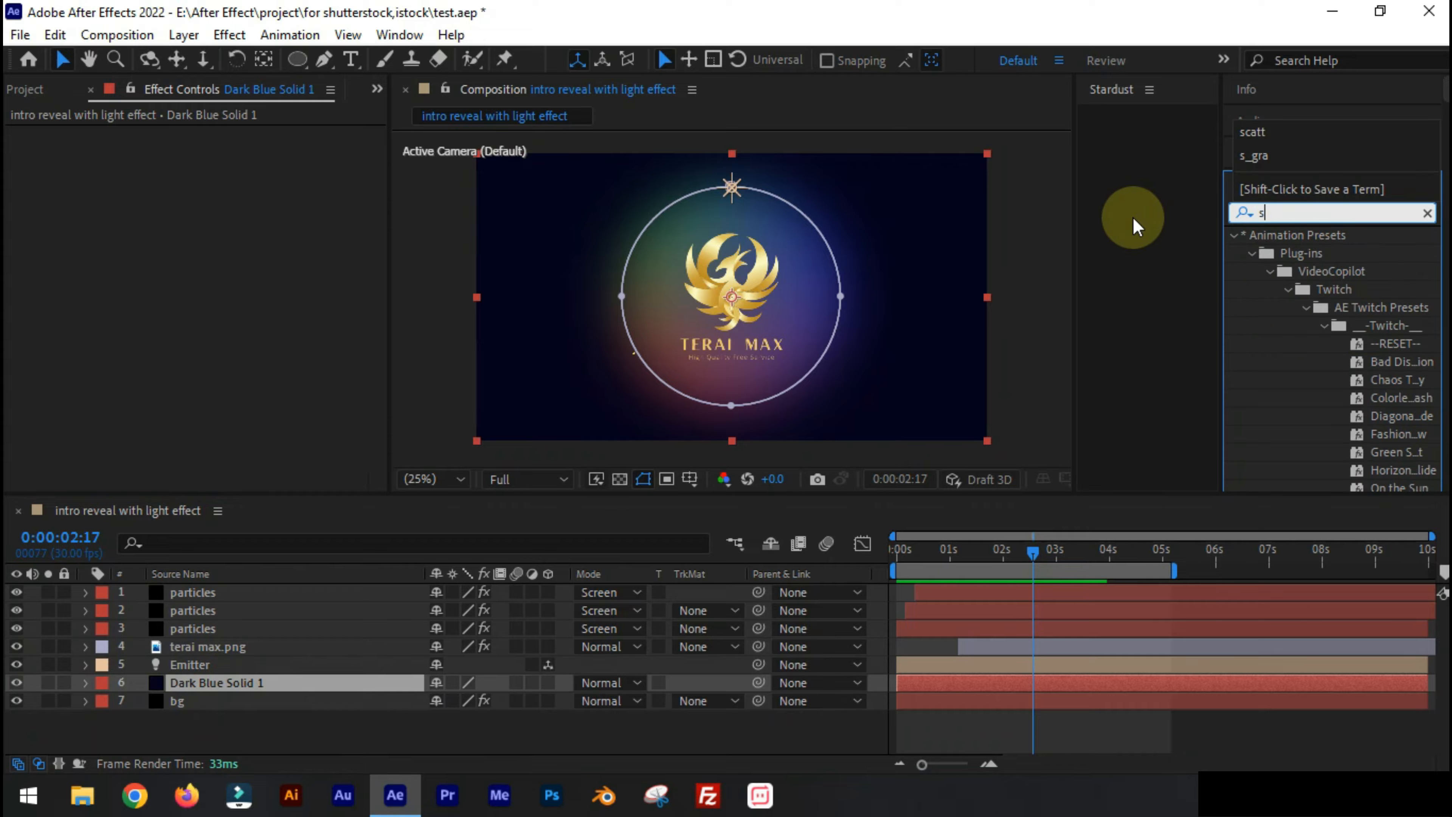
pyautogui.write('_gra')
pyautogui.click(1133, 217)
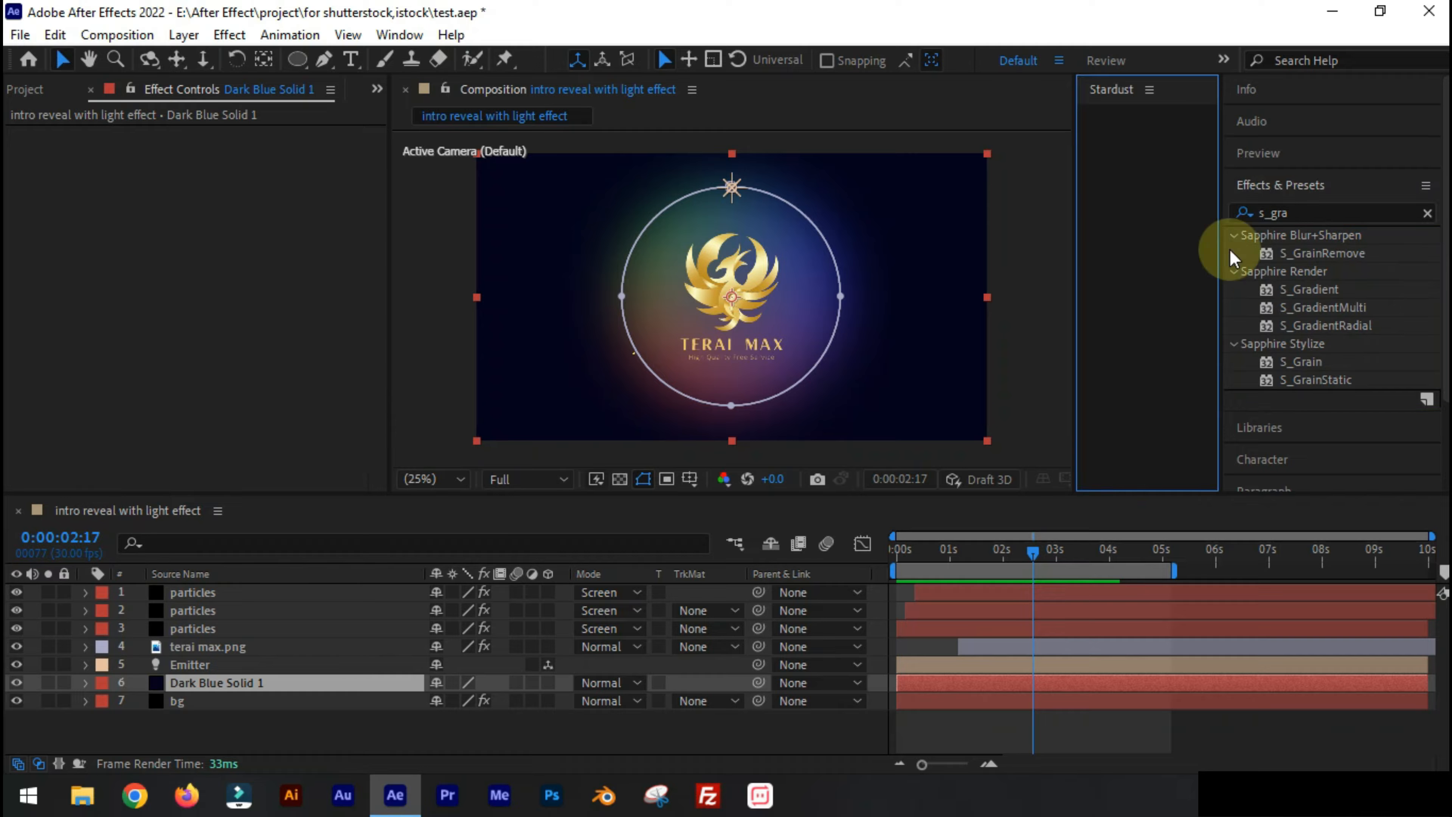
pyautogui.moveTo(1320, 309); pyautogui.dragTo(275, 683)
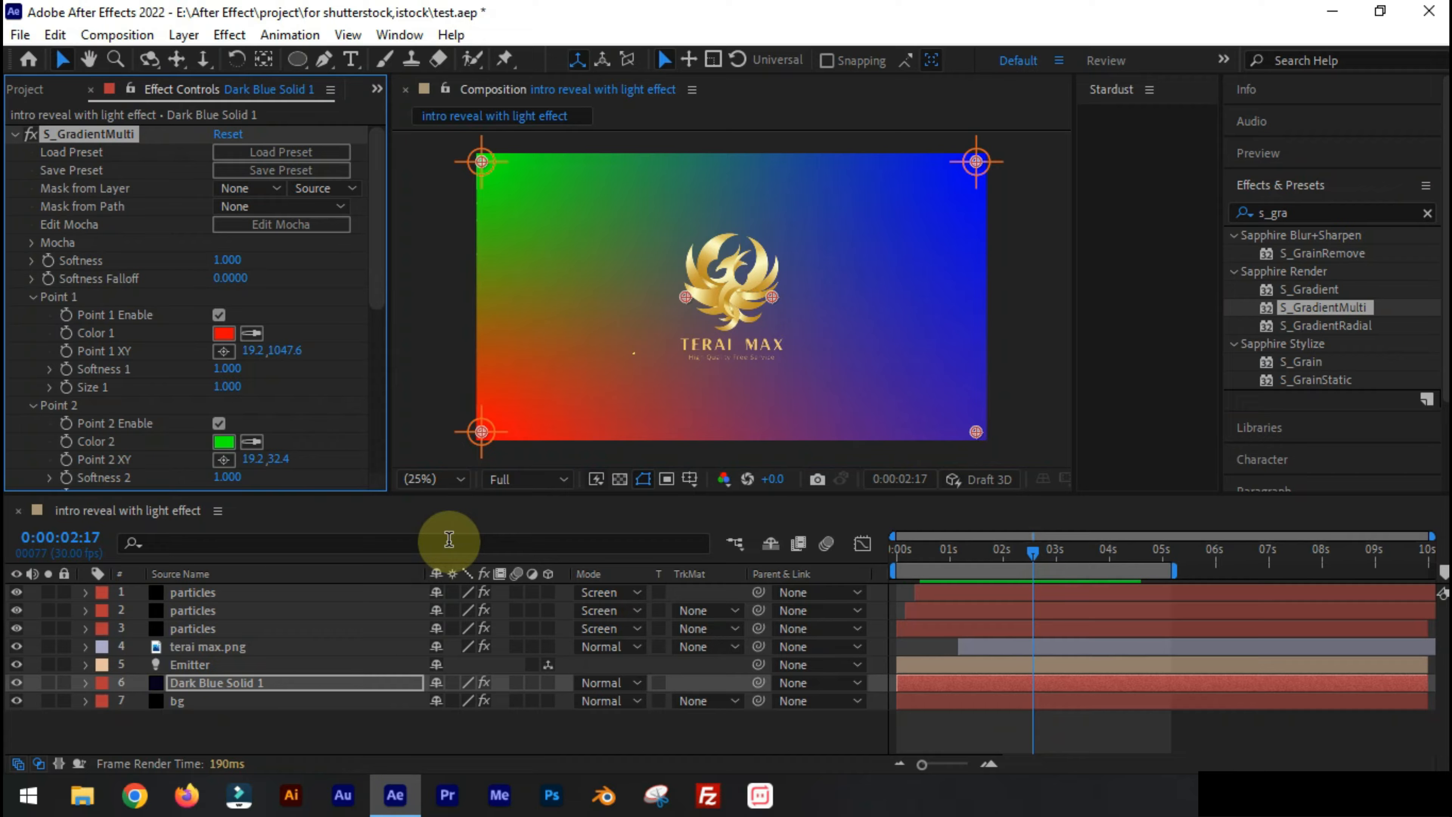
# With the current time at 0:00:01:19, raise the gradient Softness on Dark Blue Solid 1 to 6.190
pyautogui.moveTo(977, 552); pyautogui.dragTo(983, 553)
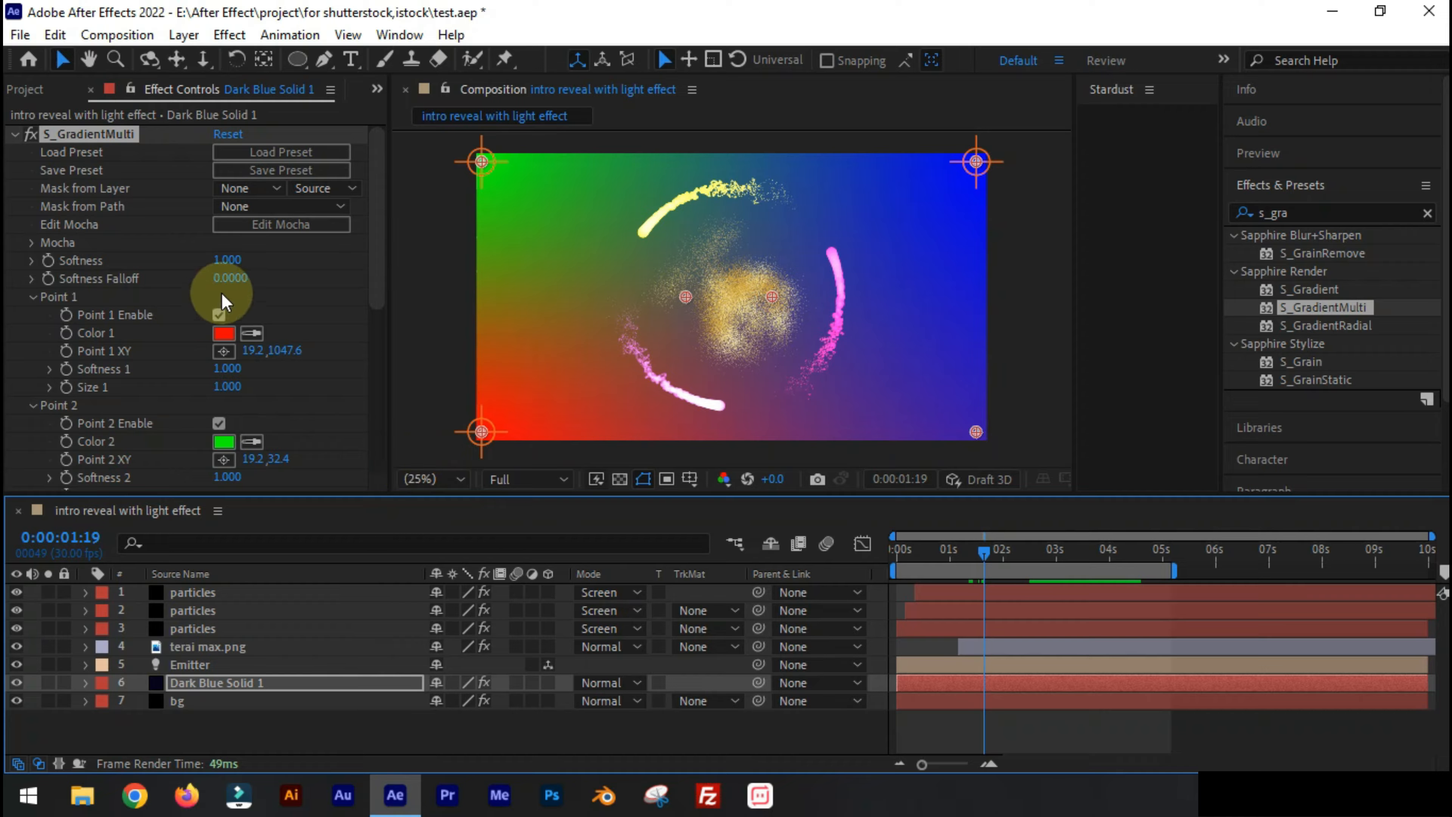
pyautogui.click(237, 265)
pyautogui.moveTo(237, 264); pyautogui.dragTo(292, 301)
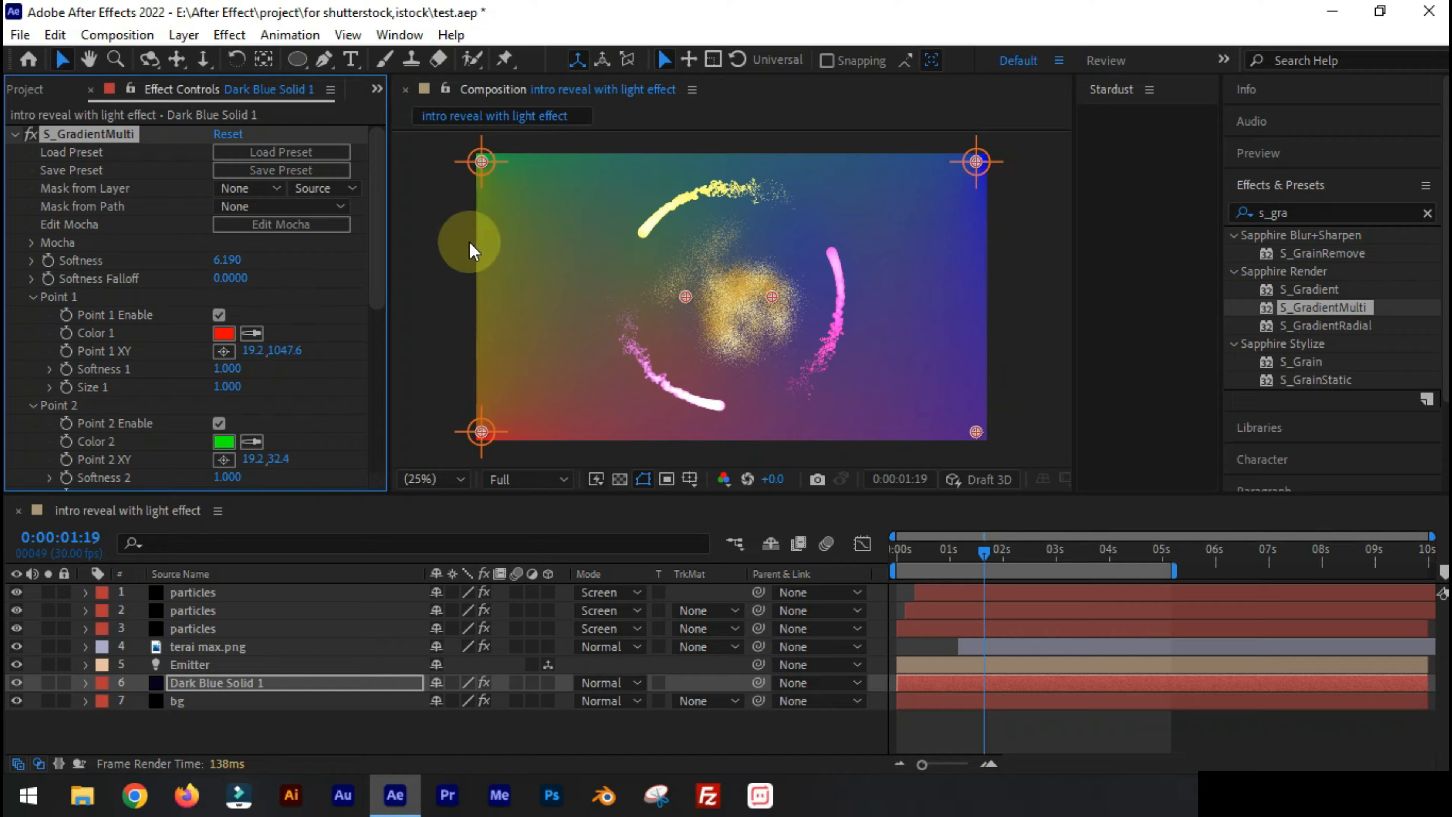
# Set Color 1, Color 2 and Color 3 of the Dark Blue Solid 1 gradient to a very dark purple
pyautogui.click(227, 338)
pyautogui.moveTo(350, 397); pyautogui.dragTo(343, 451)
pyautogui.click(519, 230)
pyautogui.click(224, 371)
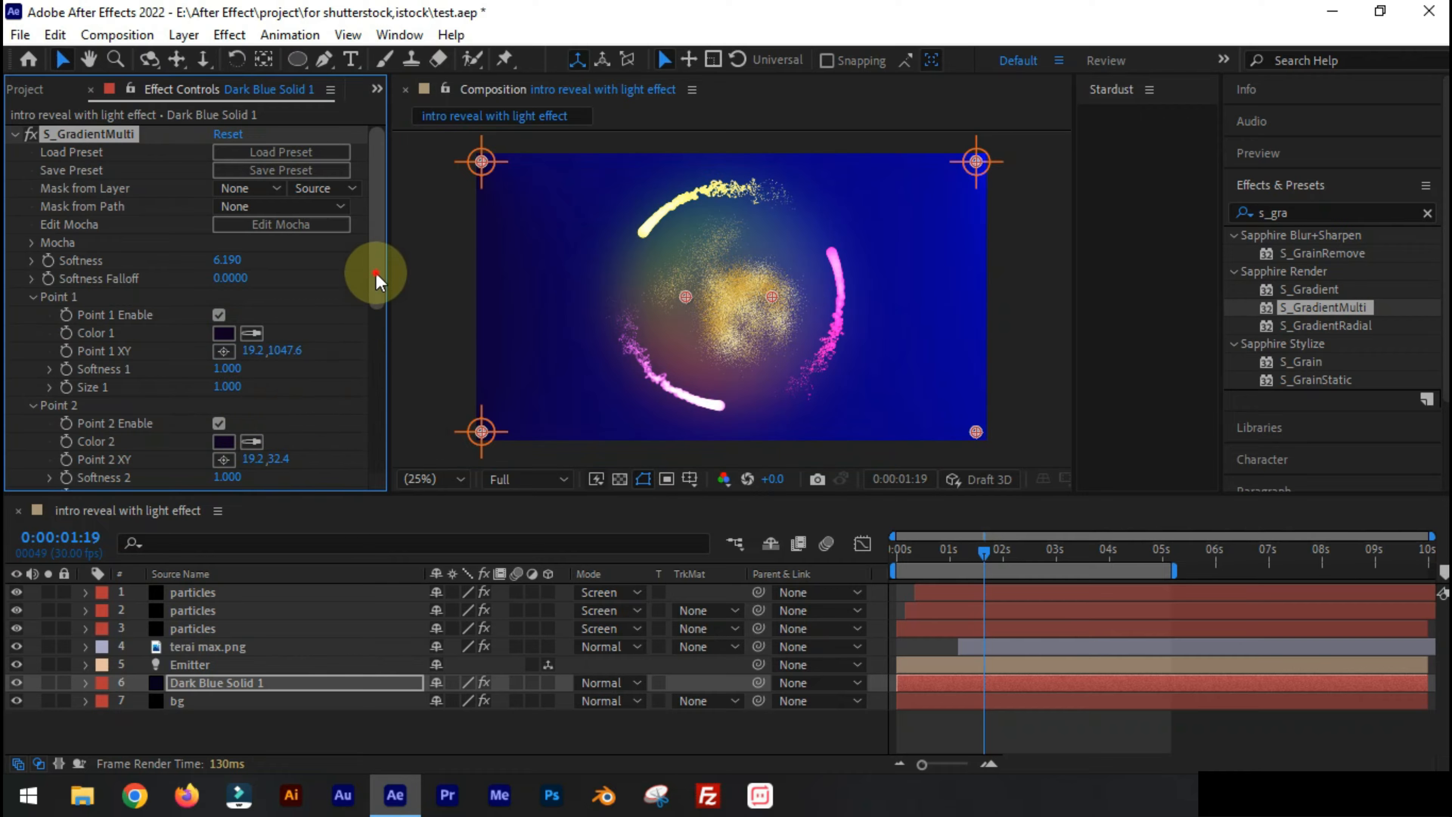
pyautogui.scroll(-3, 373, 276)
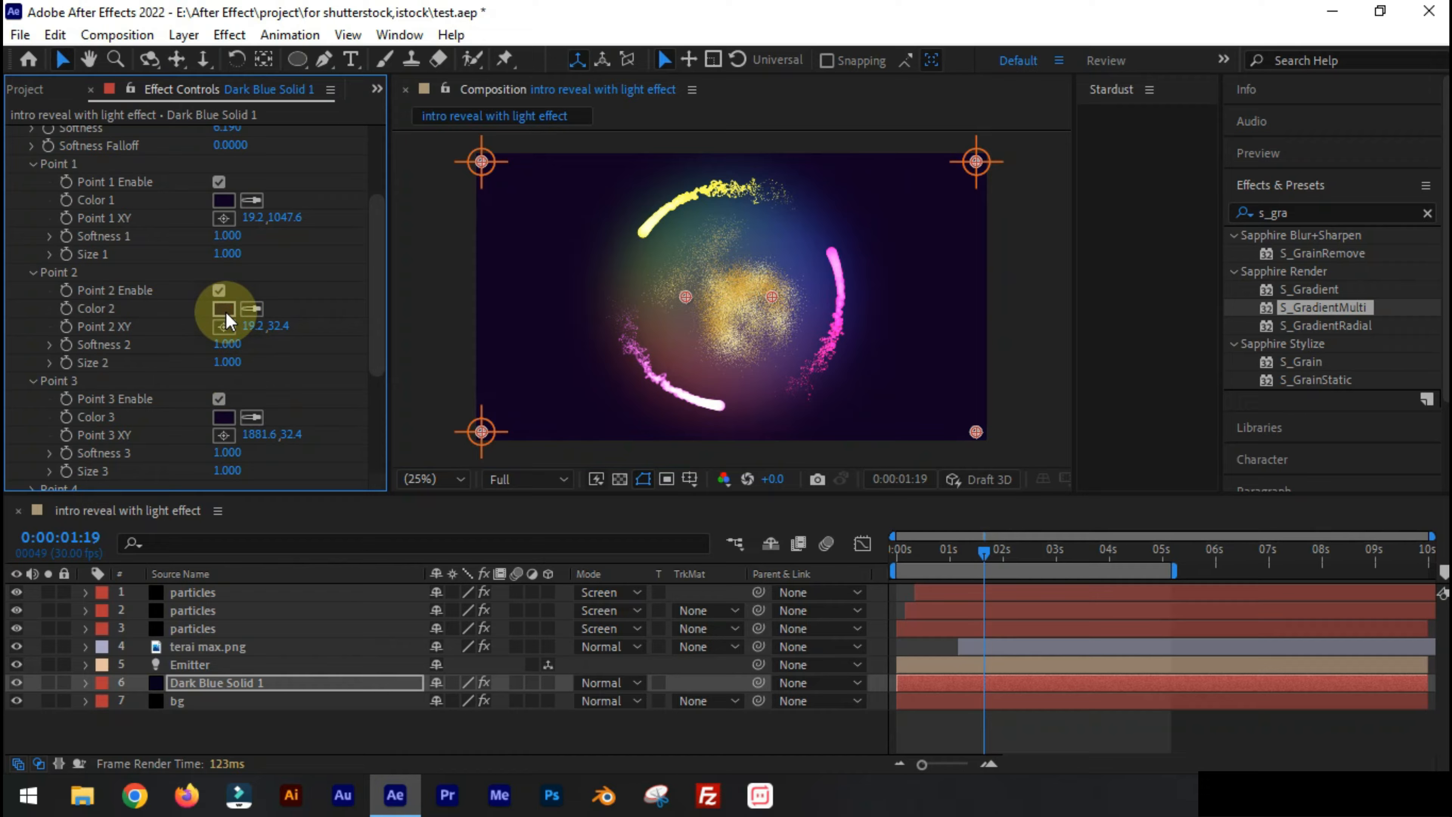
# Change Color 3 of the Dark Blue Solid 1 gradient to dark brown 3A1B02
pyautogui.click(226, 418)
pyautogui.click(372, 401)
pyautogui.click(341, 461)
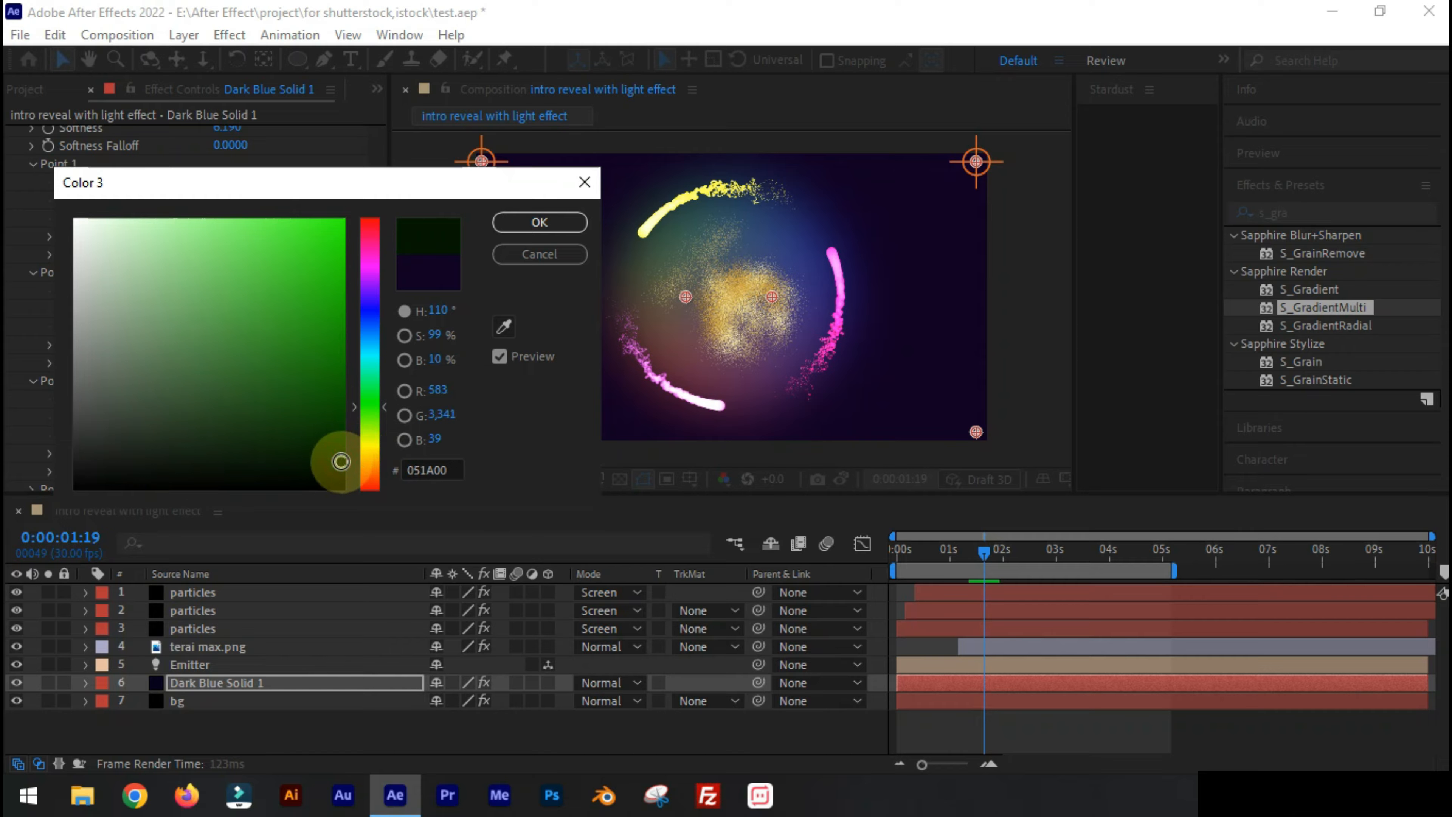
pyautogui.click(366, 273)
pyautogui.click(366, 470)
pyautogui.click(341, 436)
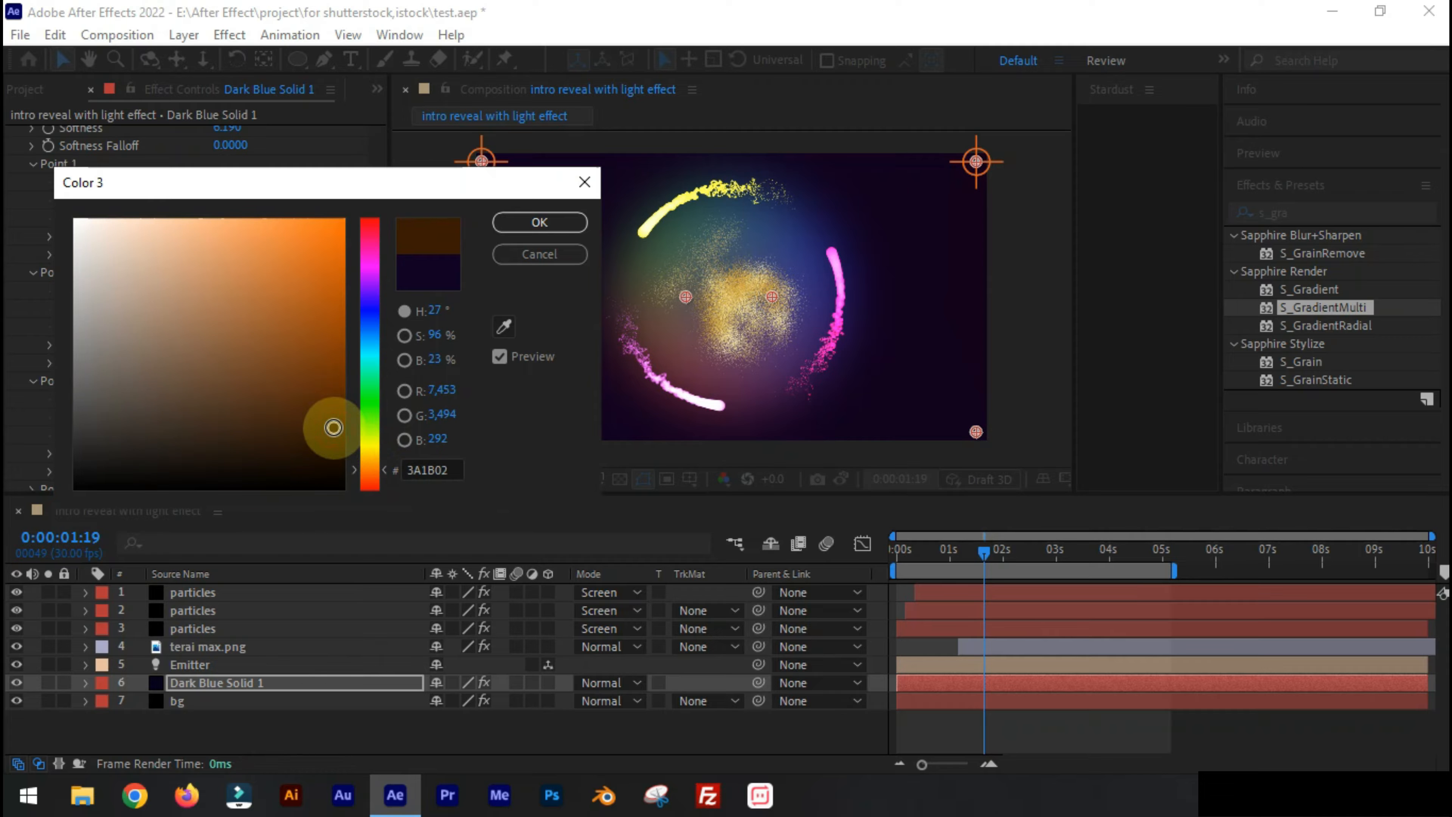
pyautogui.click(531, 224)
# Move the gradient points outside the frame: Point 1 about 1107,1204, Point 2 about -249,-196, Point 3 about 1982,-112, Point 4 about 2234,1200
pyautogui.click(437, 479)
pyautogui.click(436, 222)
pyautogui.scroll(-4, 347, 403)
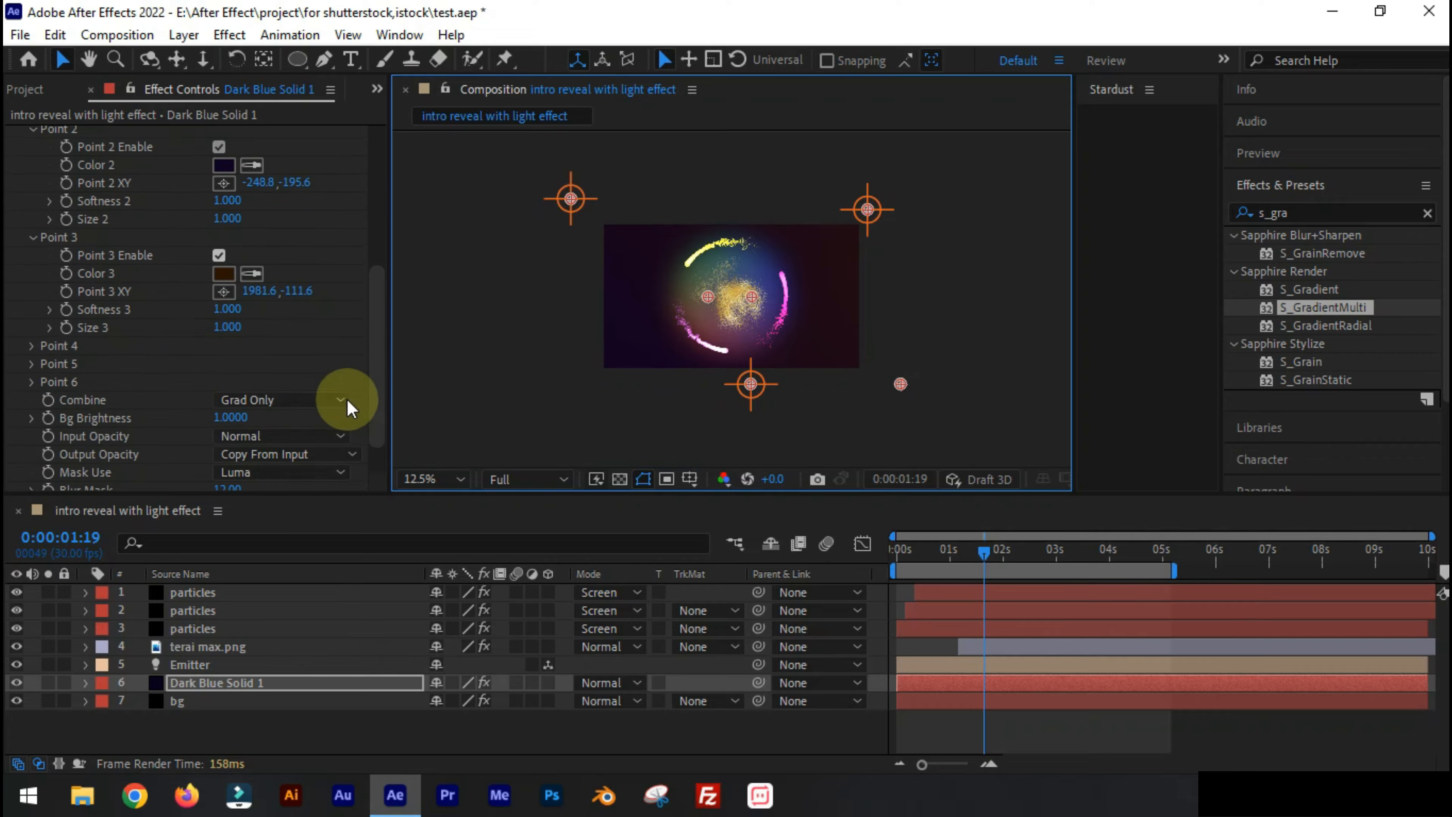
# Set the gradient's Color 4 to very dark purple and Color 1 to dark brown
pyautogui.click(54, 346)
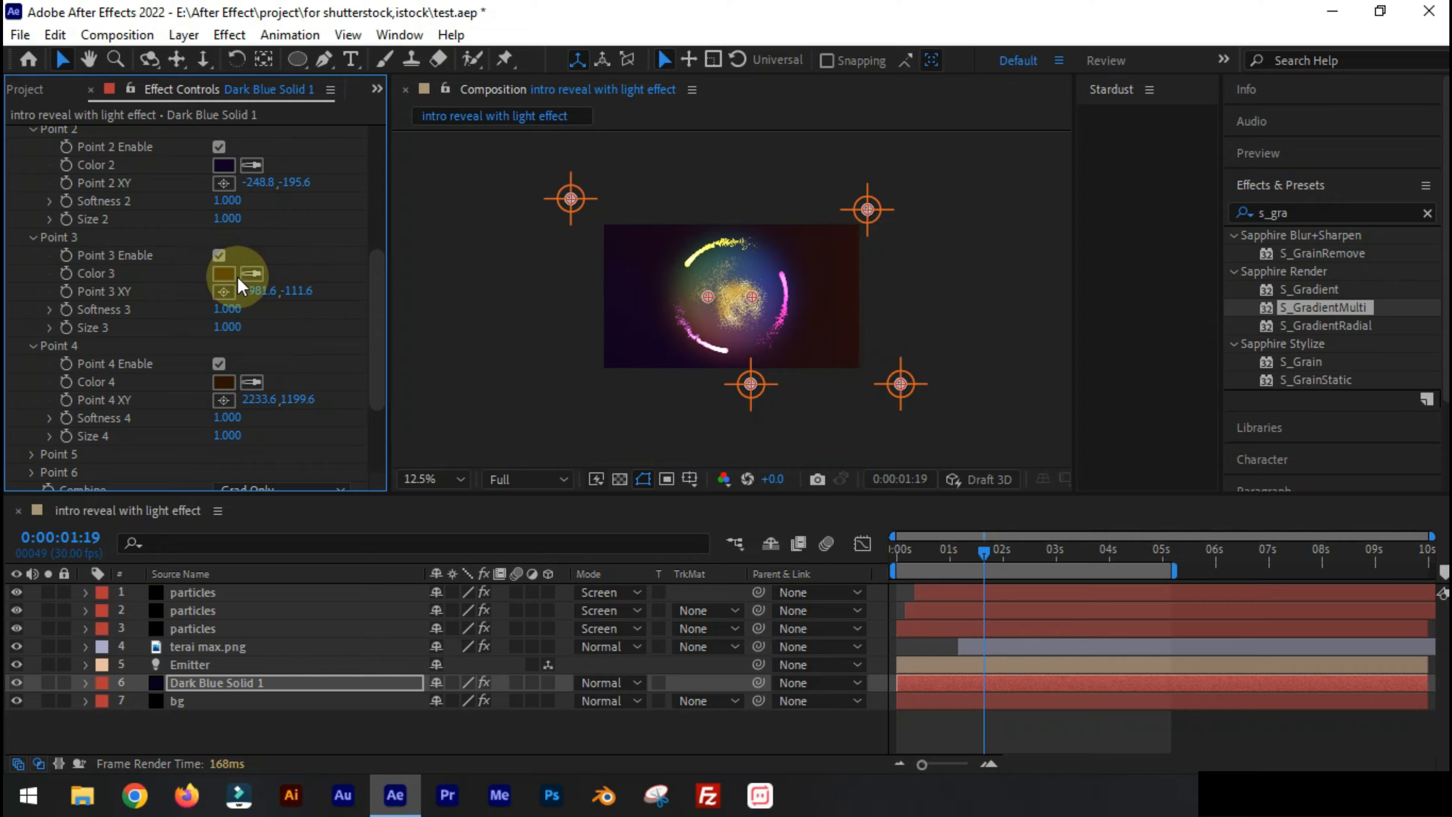
pyautogui.scroll(3, 343, 343)
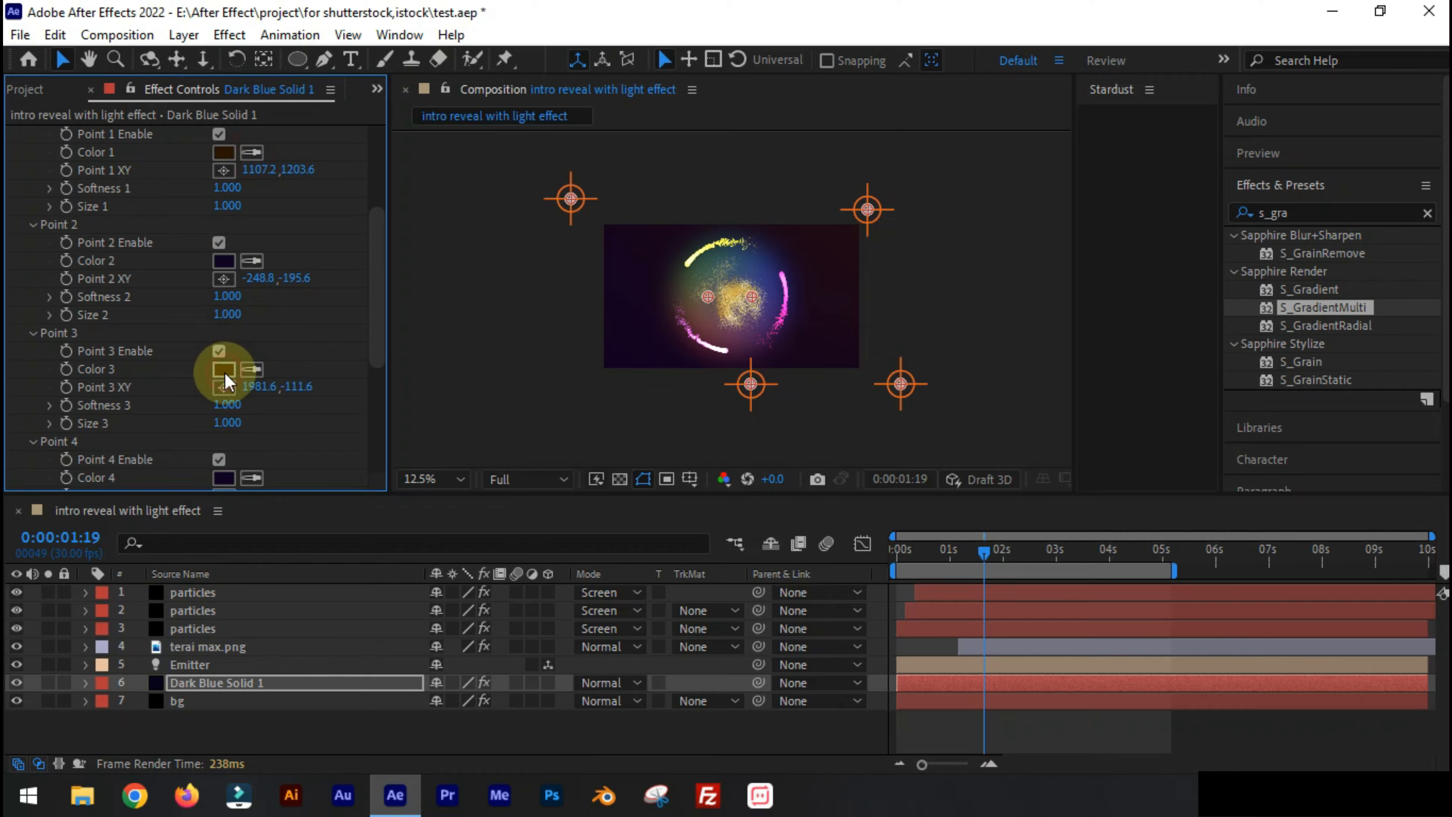
# Undo the last Color 1 change in the gradient, enlarge the composition viewer and fit the composition to it
pyautogui.scroll(1, 623, 374)
pyautogui.hotkey('ctrl', 'z')
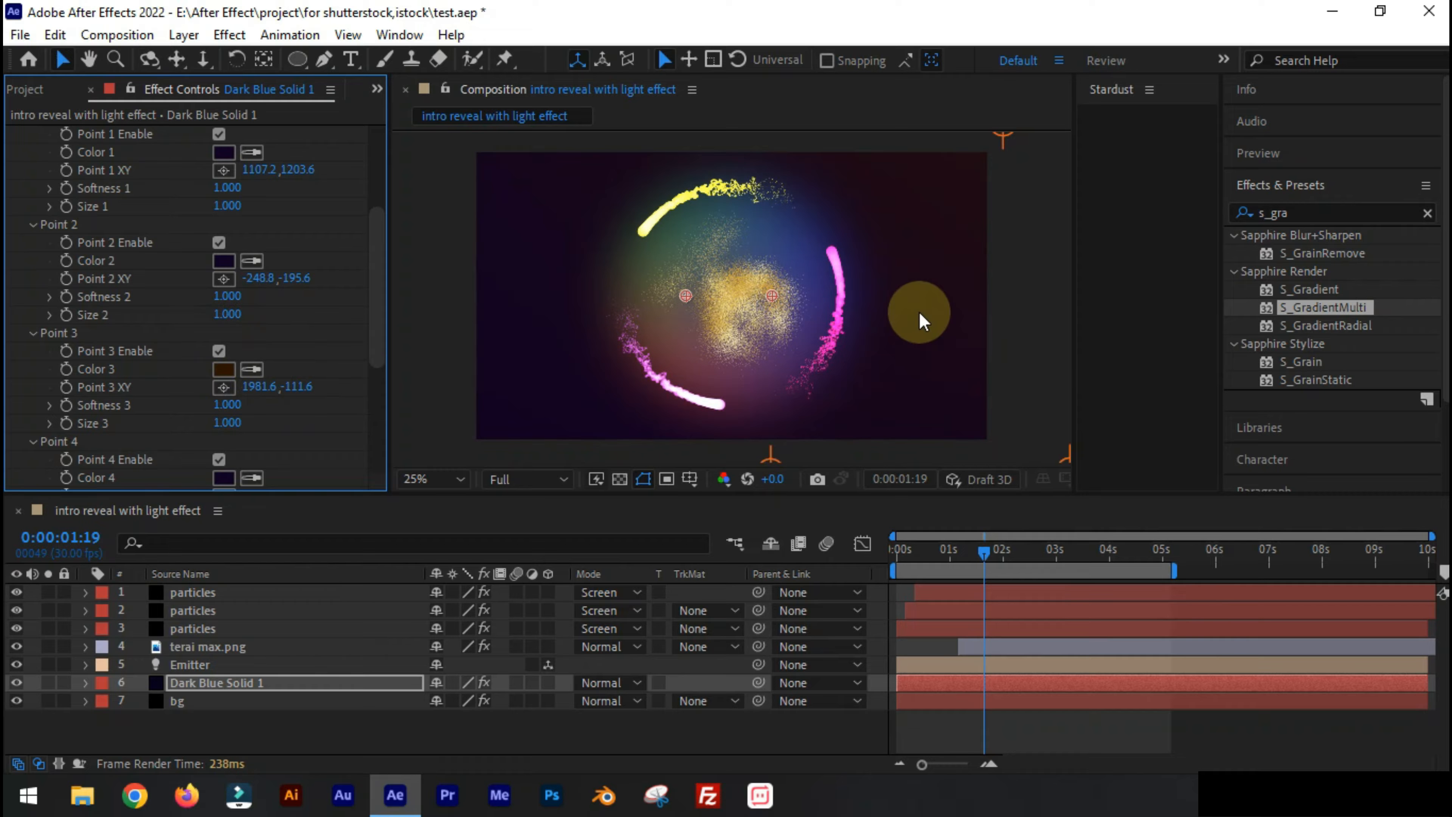
pyautogui.moveTo(490, 495); pyautogui.dragTo(486, 538)
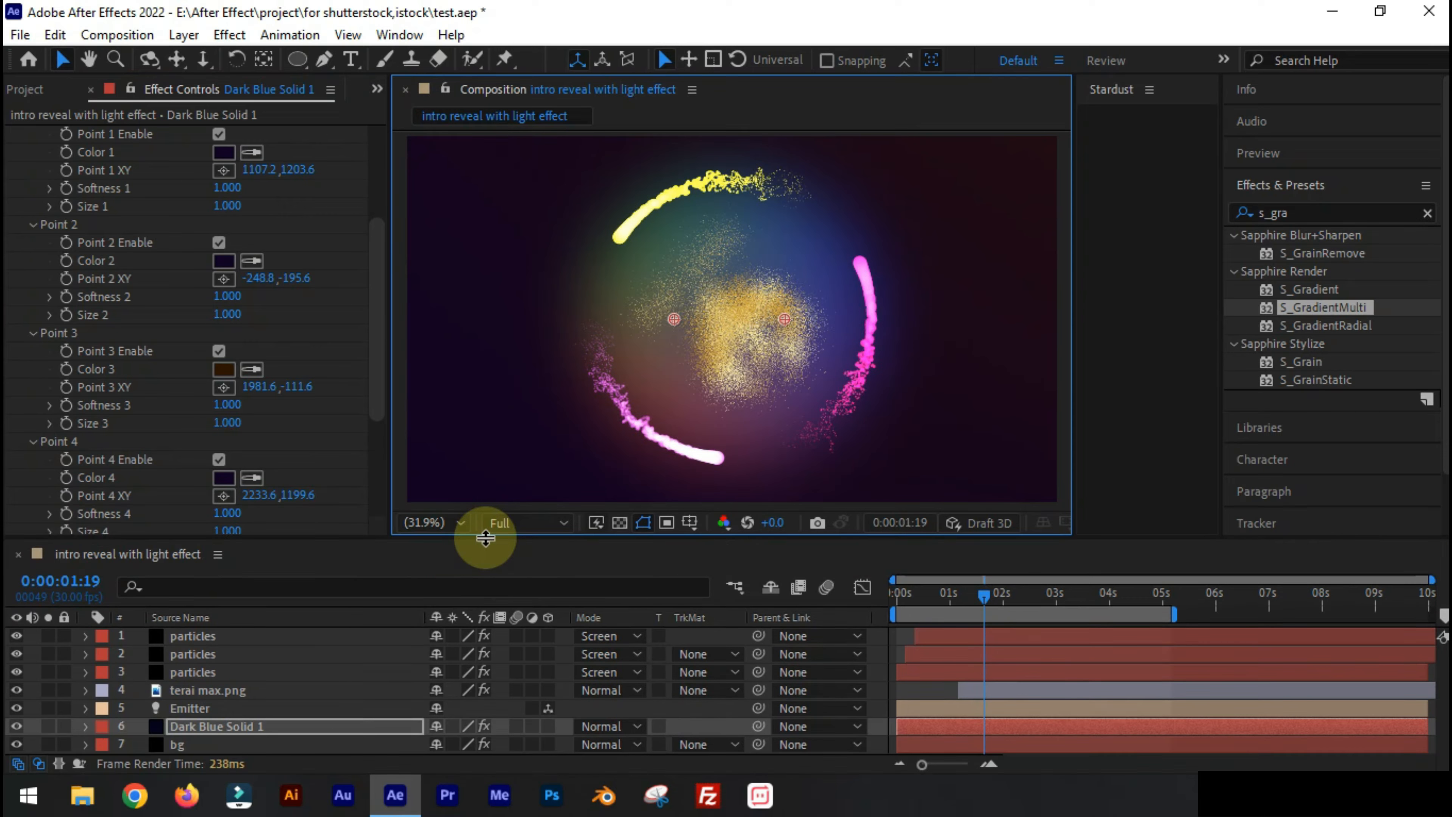
pyautogui.click(434, 522)
pyautogui.click(443, 145)
pyautogui.scroll(4, 189, 314)
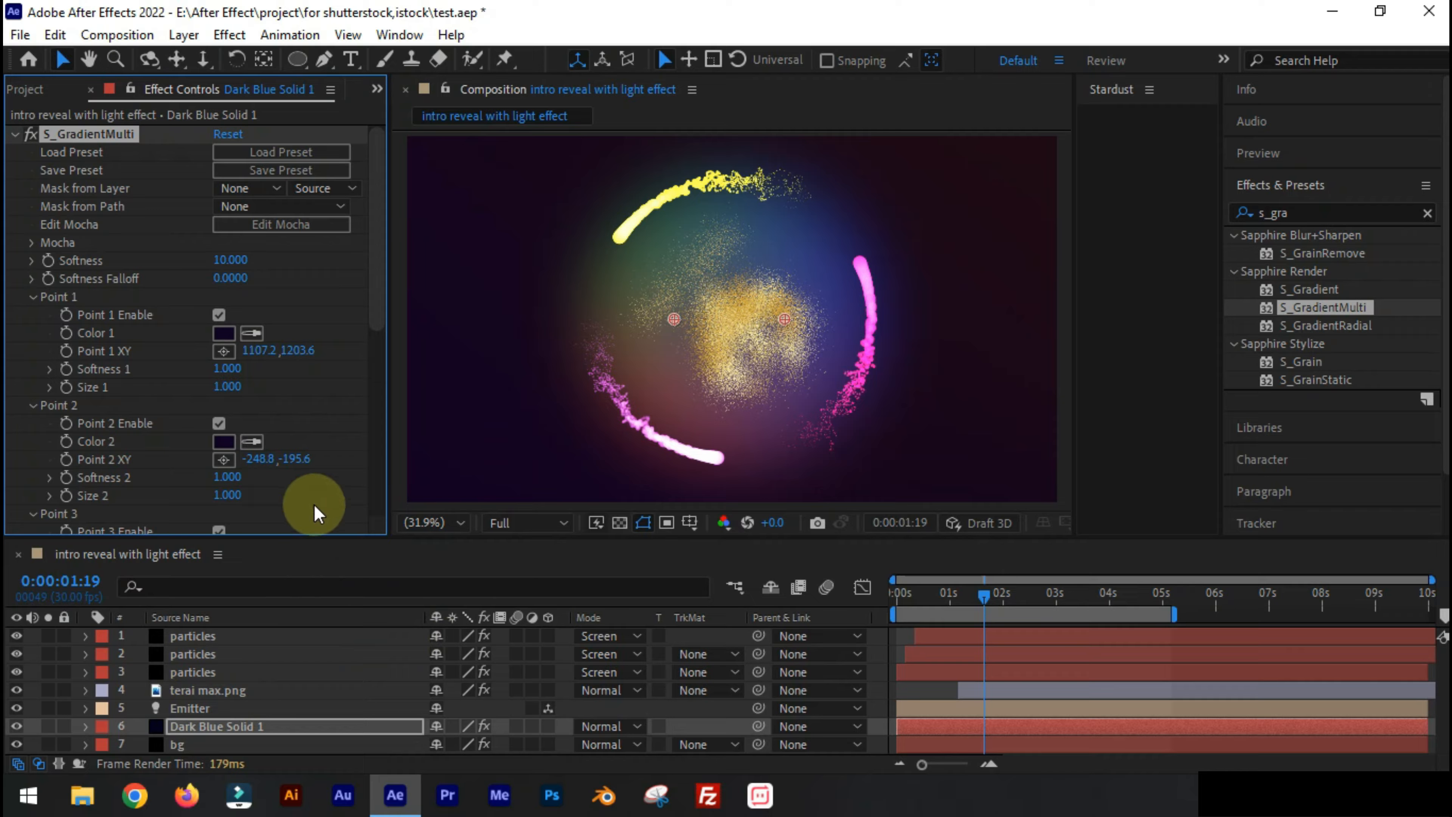
# Set the Mask Feather of Mask 1 on Dark Blue Solid 1 to 393 pixels
pyautogui.click(84, 727)
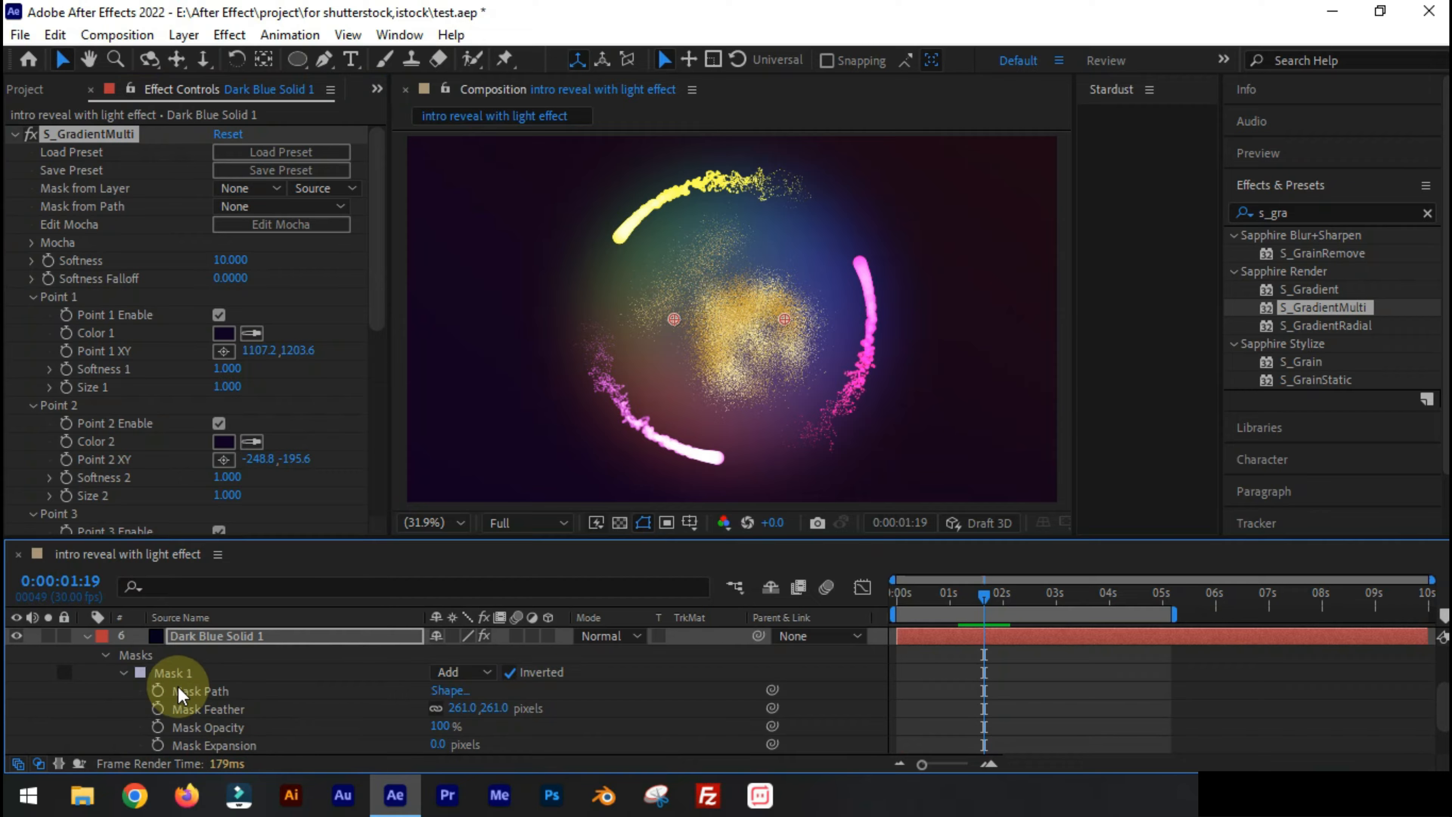
pyautogui.moveTo(459, 708); pyautogui.dragTo(593, 710)
pyautogui.click(269, 492)
pyautogui.click(1138, 462)
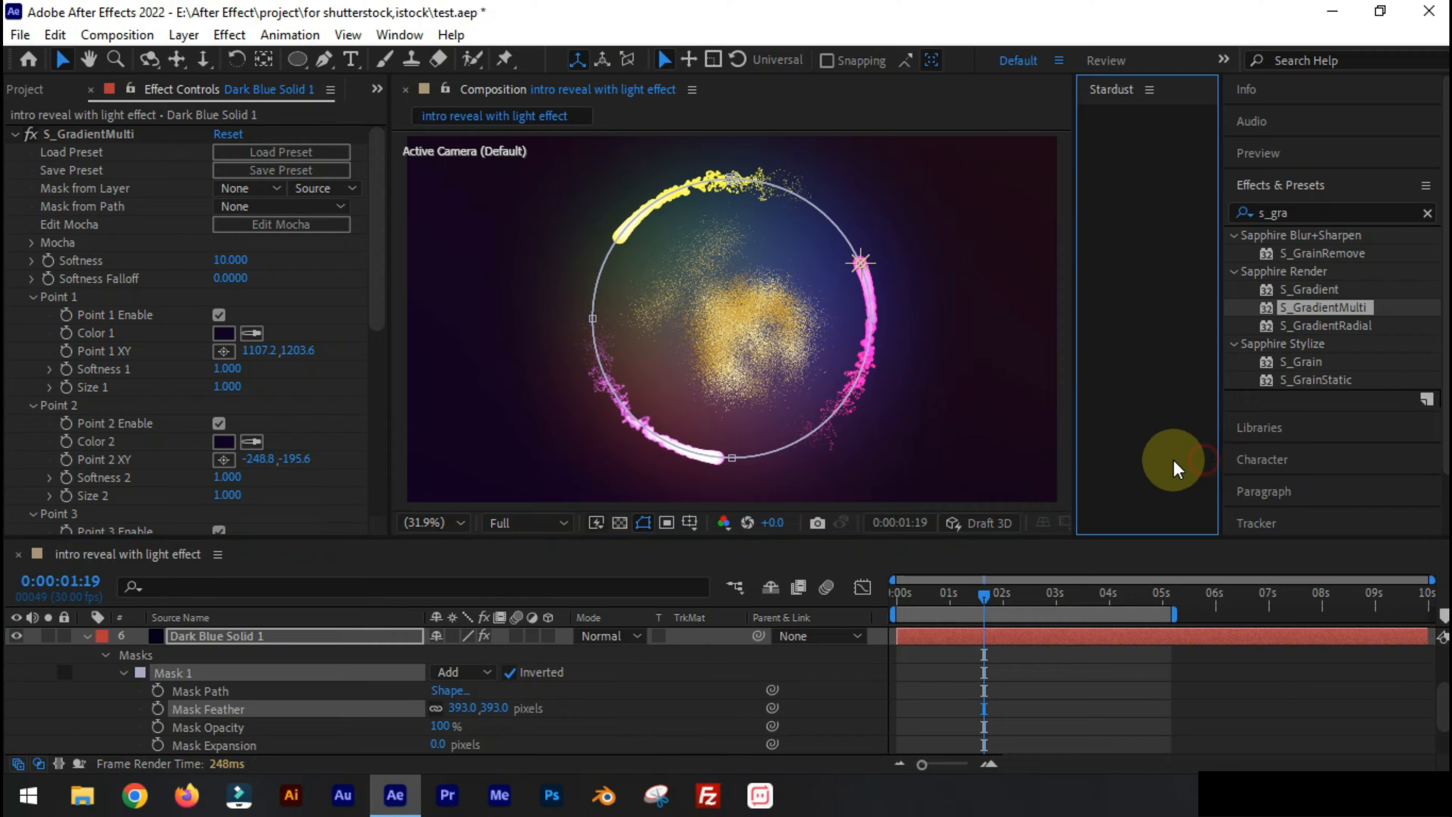
# Preview the logo reveal, then play it again from frame 0:00:00:13 to check the softened vignette
pyautogui.click(687, 594)
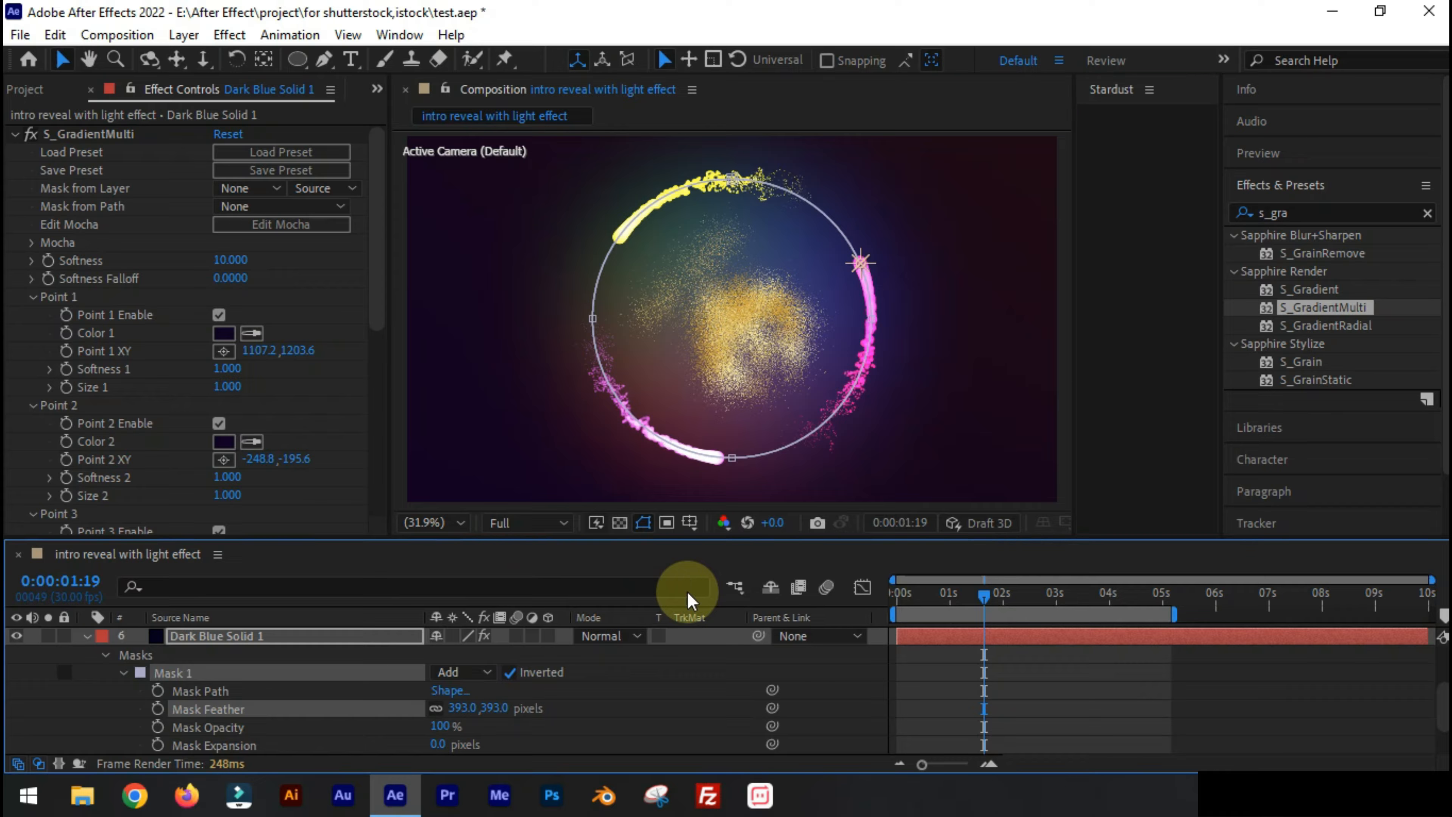
pyautogui.press('space')
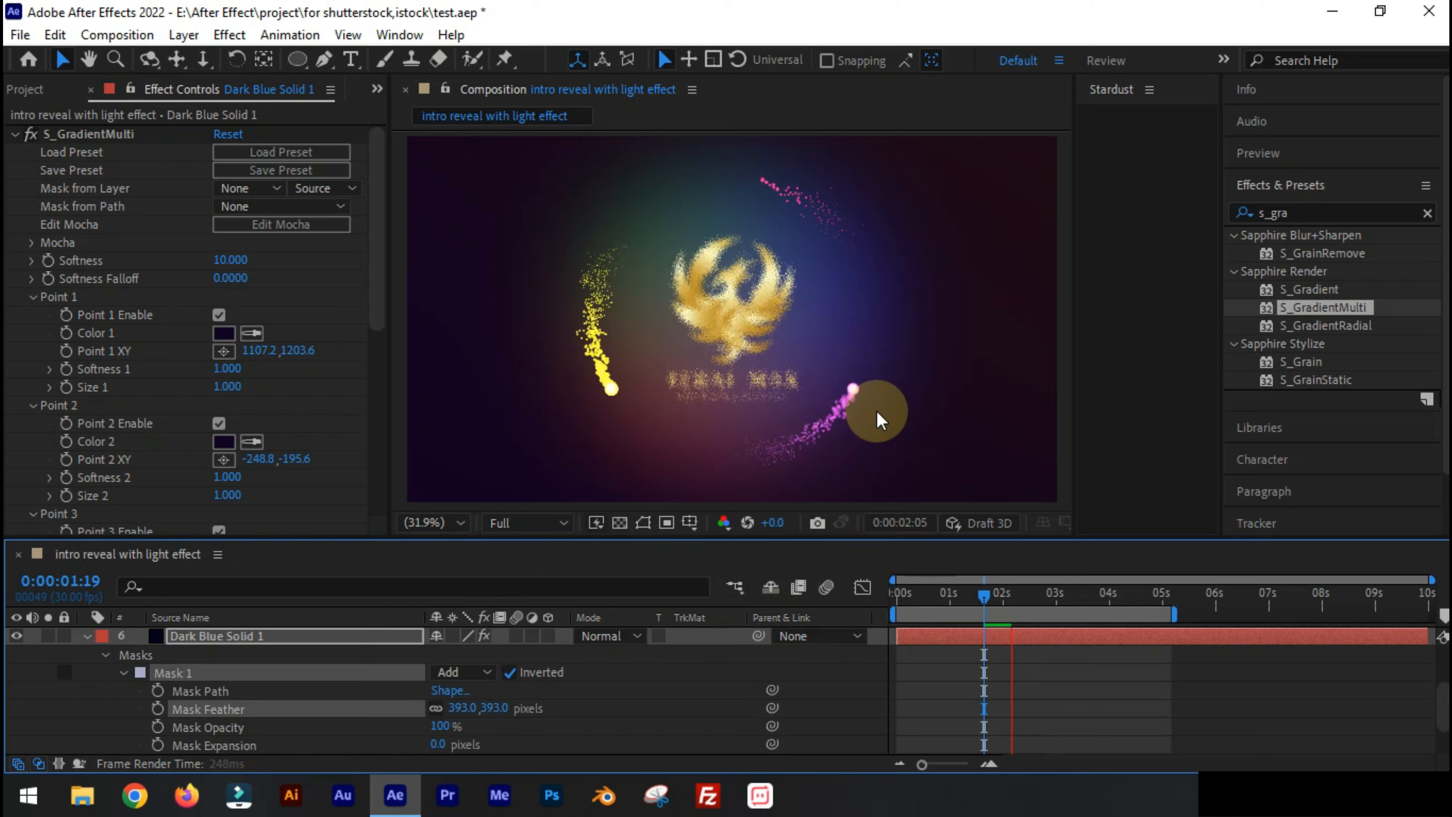
pyautogui.click(921, 595)
pyautogui.press('space')
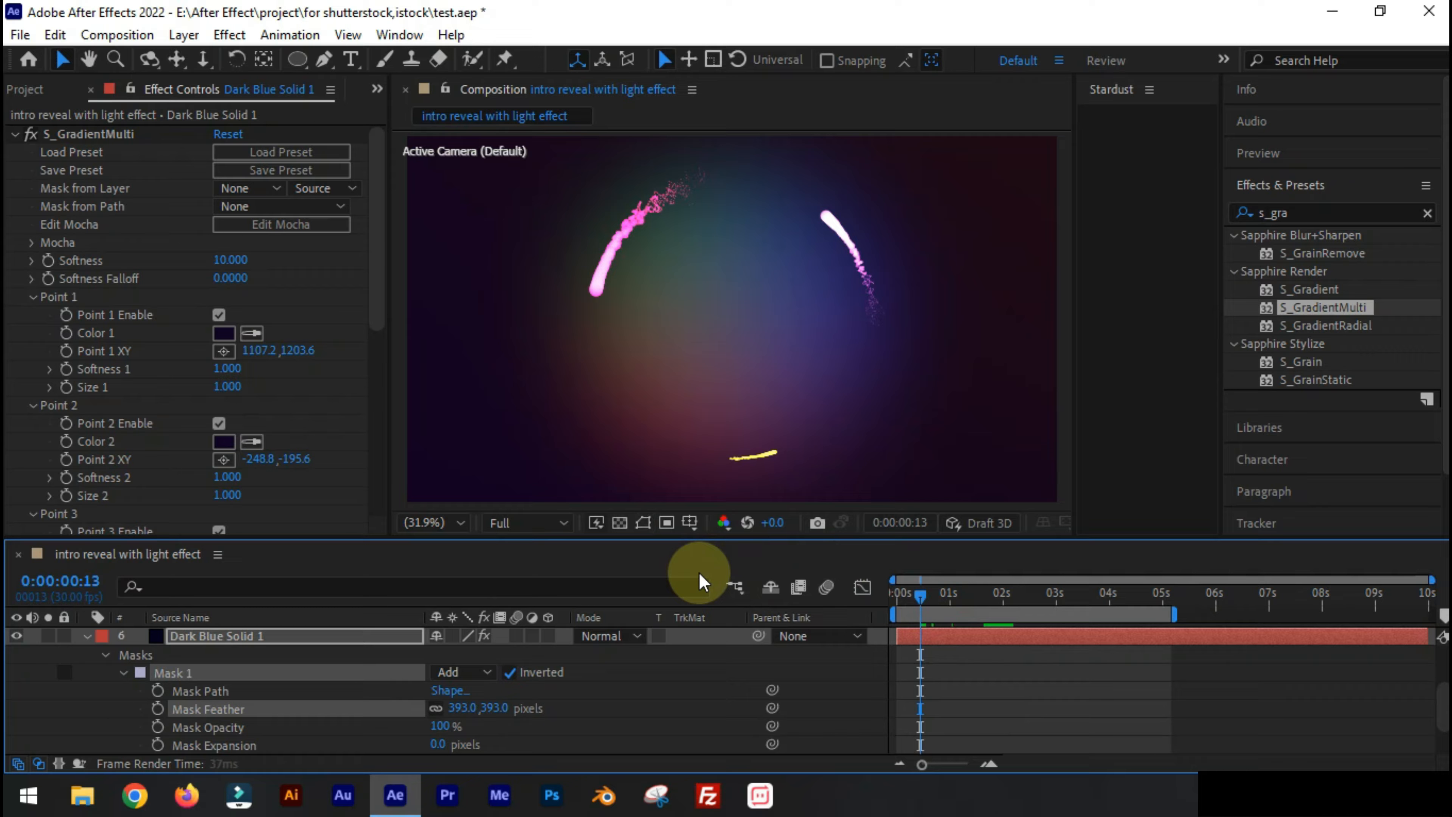
pyautogui.press('space')
pyautogui.click(87, 636)
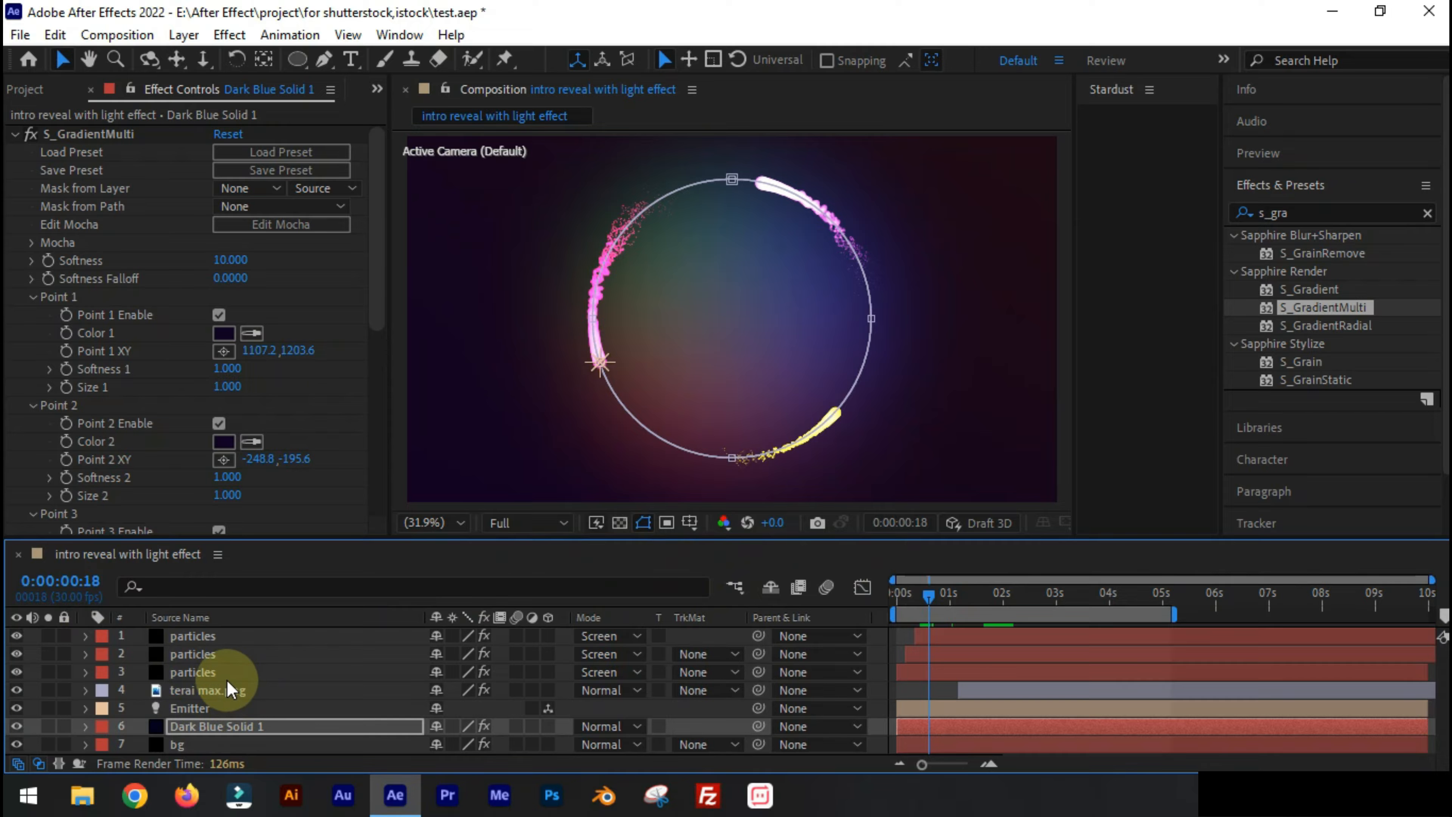
# Hide and show Dark Blue Solid 1 to compare the background with and without the vignette
pyautogui.click(195, 672)
pyautogui.click(16, 731)
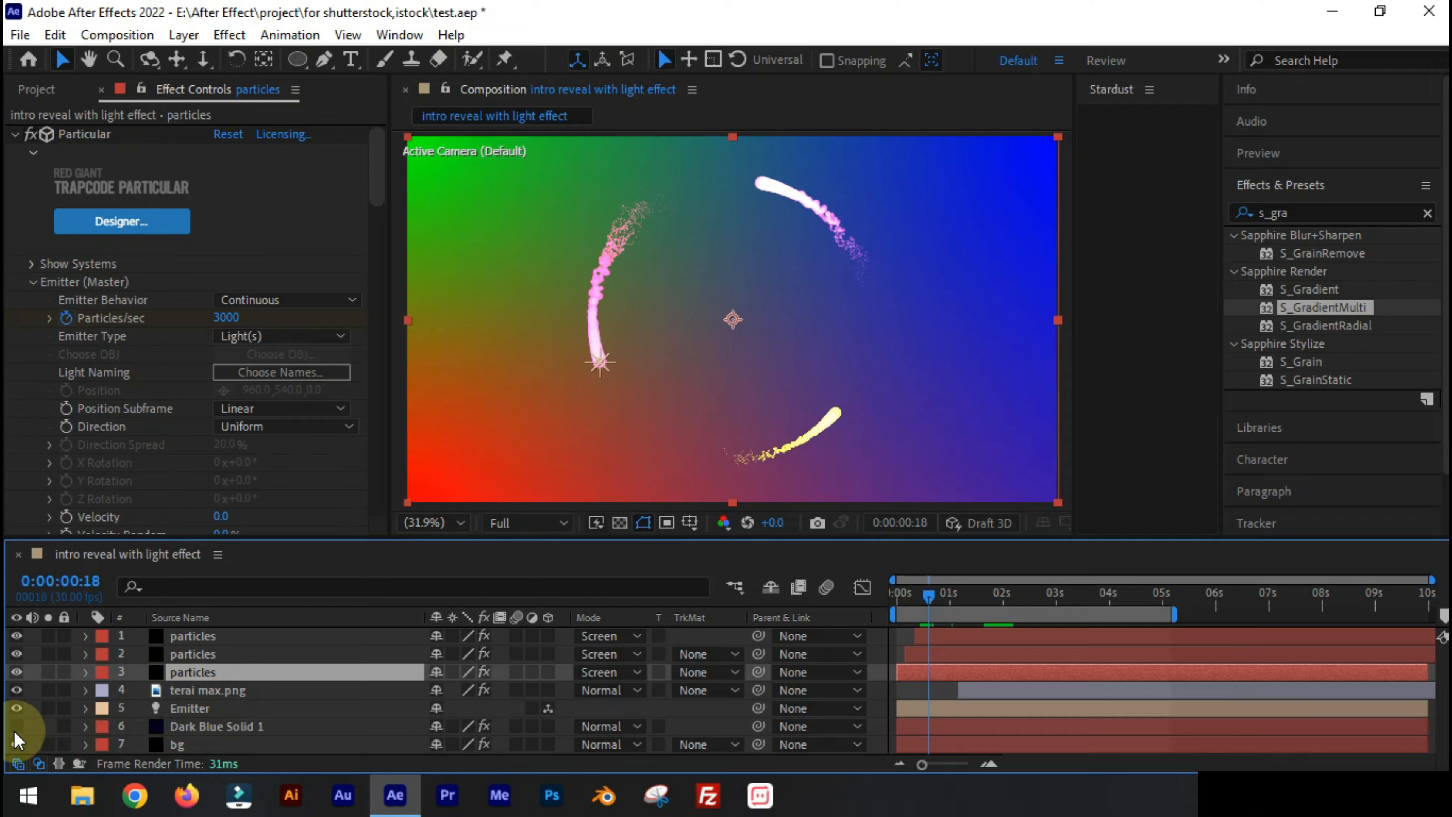
pyautogui.click(16, 727)
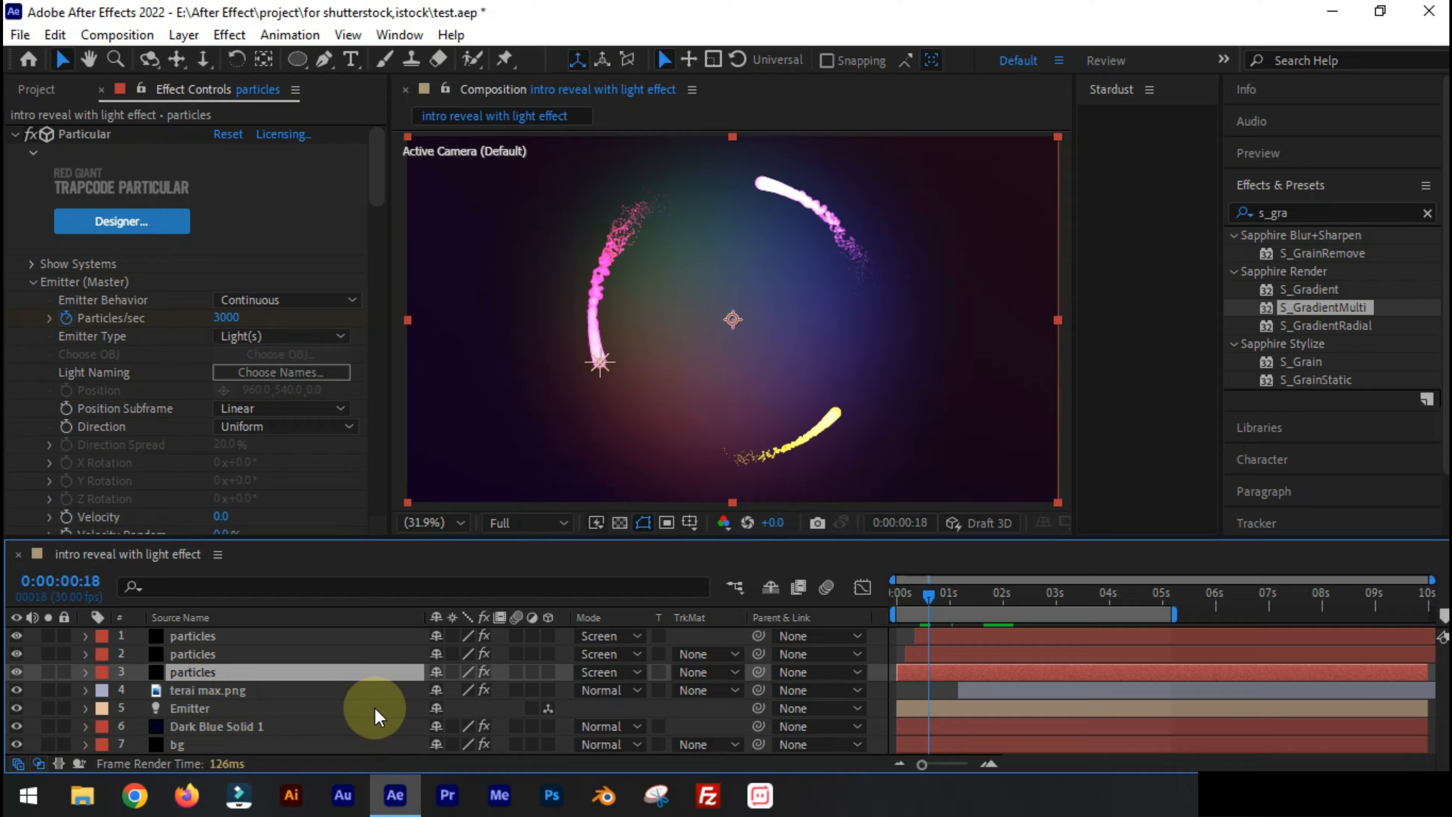
# Find the glow effects and apply uni.Edge Glow to the particles layer 3
pyautogui.click(1287, 213)
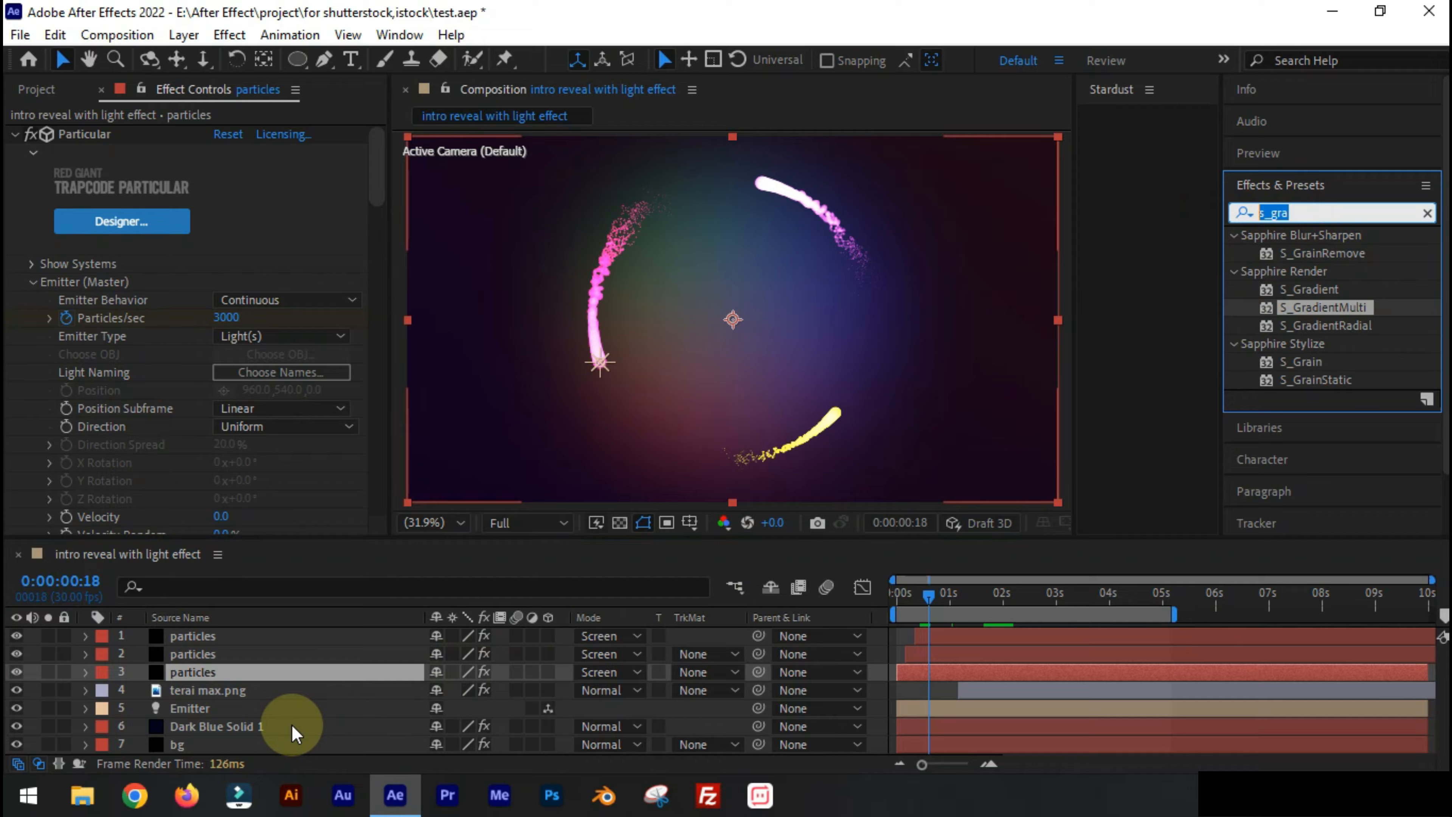
pyautogui.write('glow')
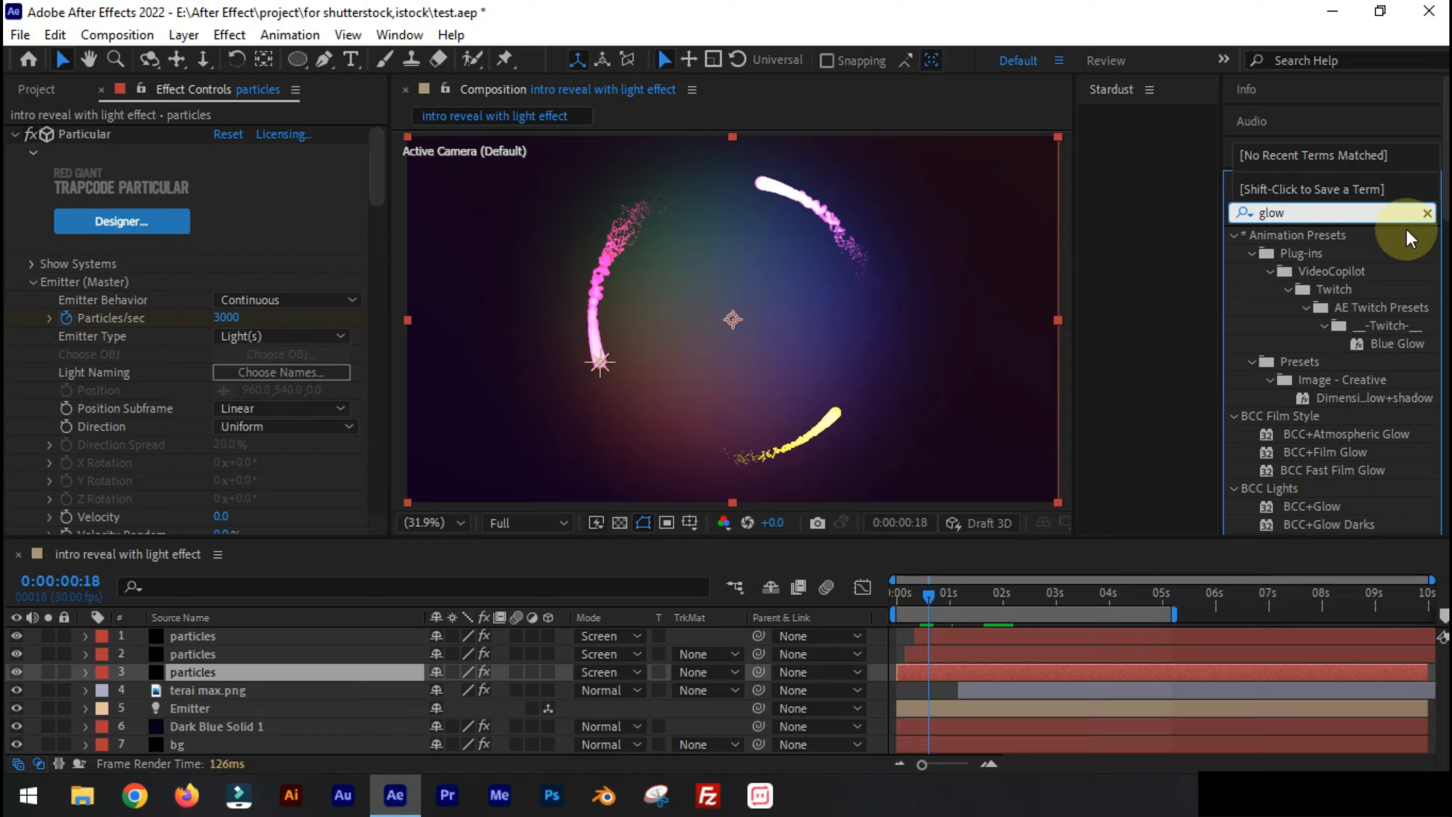
pyautogui.click(1232, 236)
pyautogui.scroll(-7, 1291, 360)
pyautogui.moveTo(1336, 381); pyautogui.dragTo(290, 672)
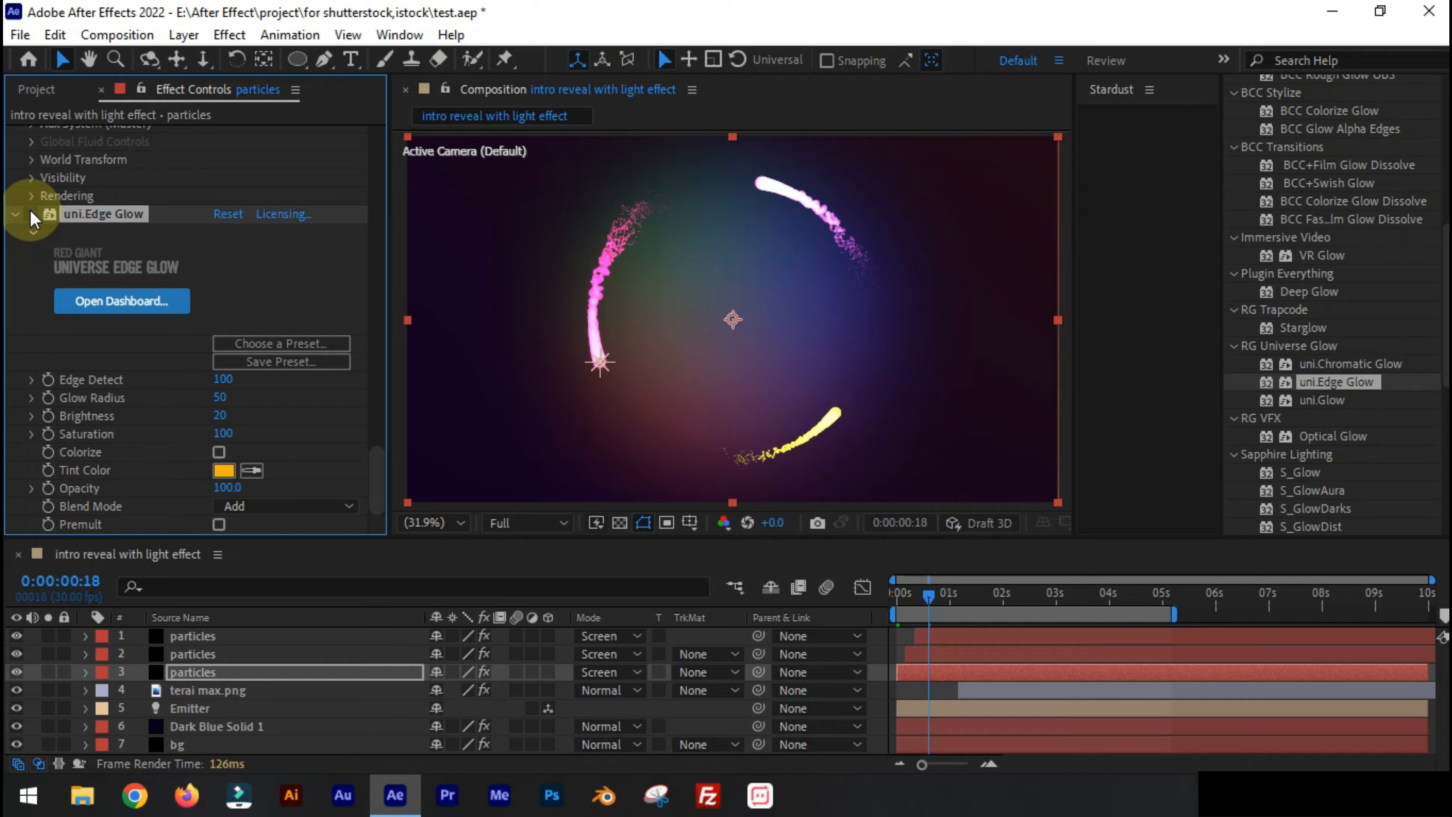
# At 0:00:01:14, set uni.Edge Glow on particles layer 3 to Edge Detect 20, Glow Radius 25, Brightness 0 and Saturation 620
pyautogui.click(974, 594)
pyautogui.scroll(2, 730, 433)
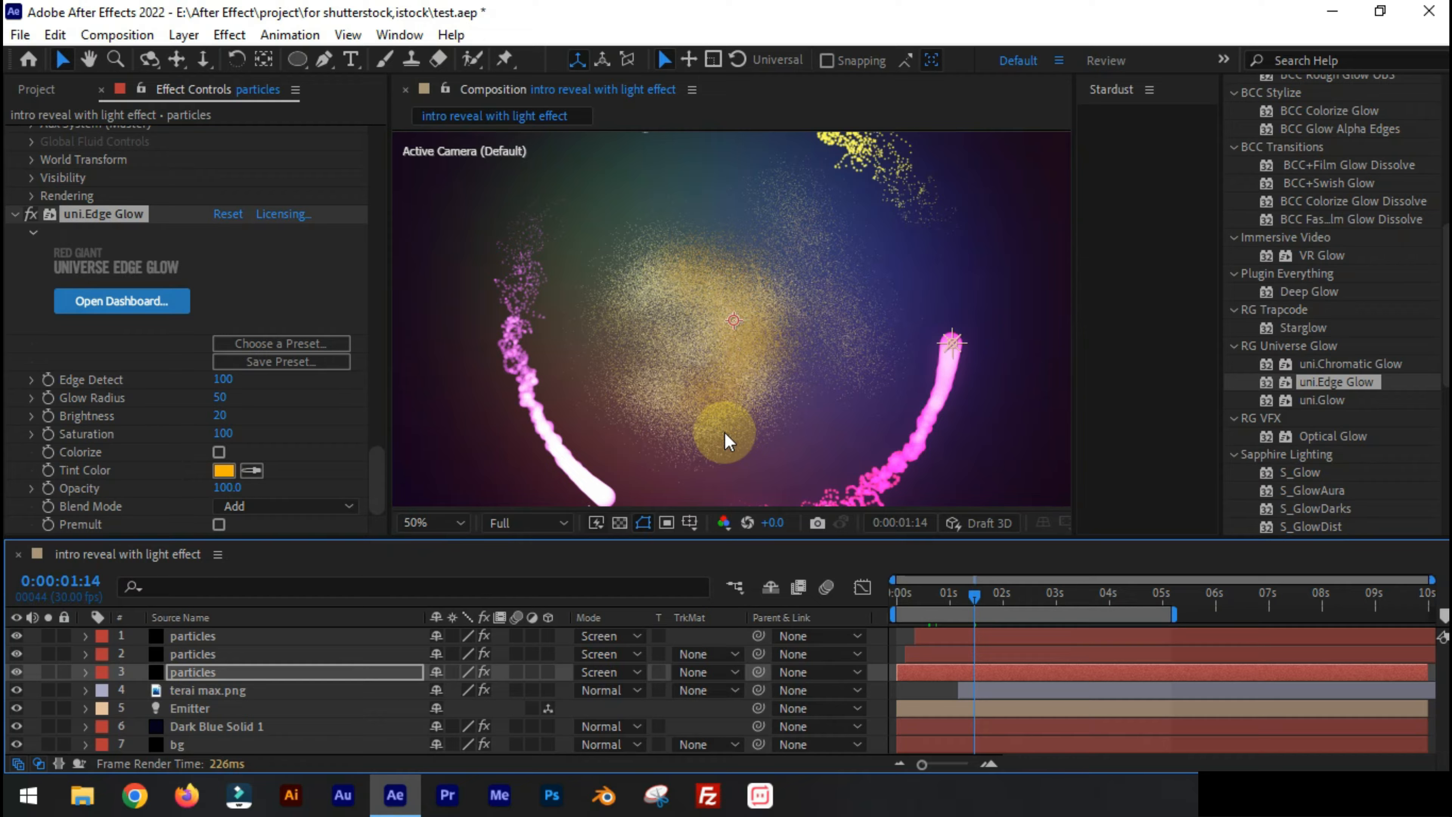
pyautogui.moveTo(222, 379); pyautogui.dragTo(251, 474)
pyautogui.moveTo(220, 397); pyautogui.dragTo(276, 503)
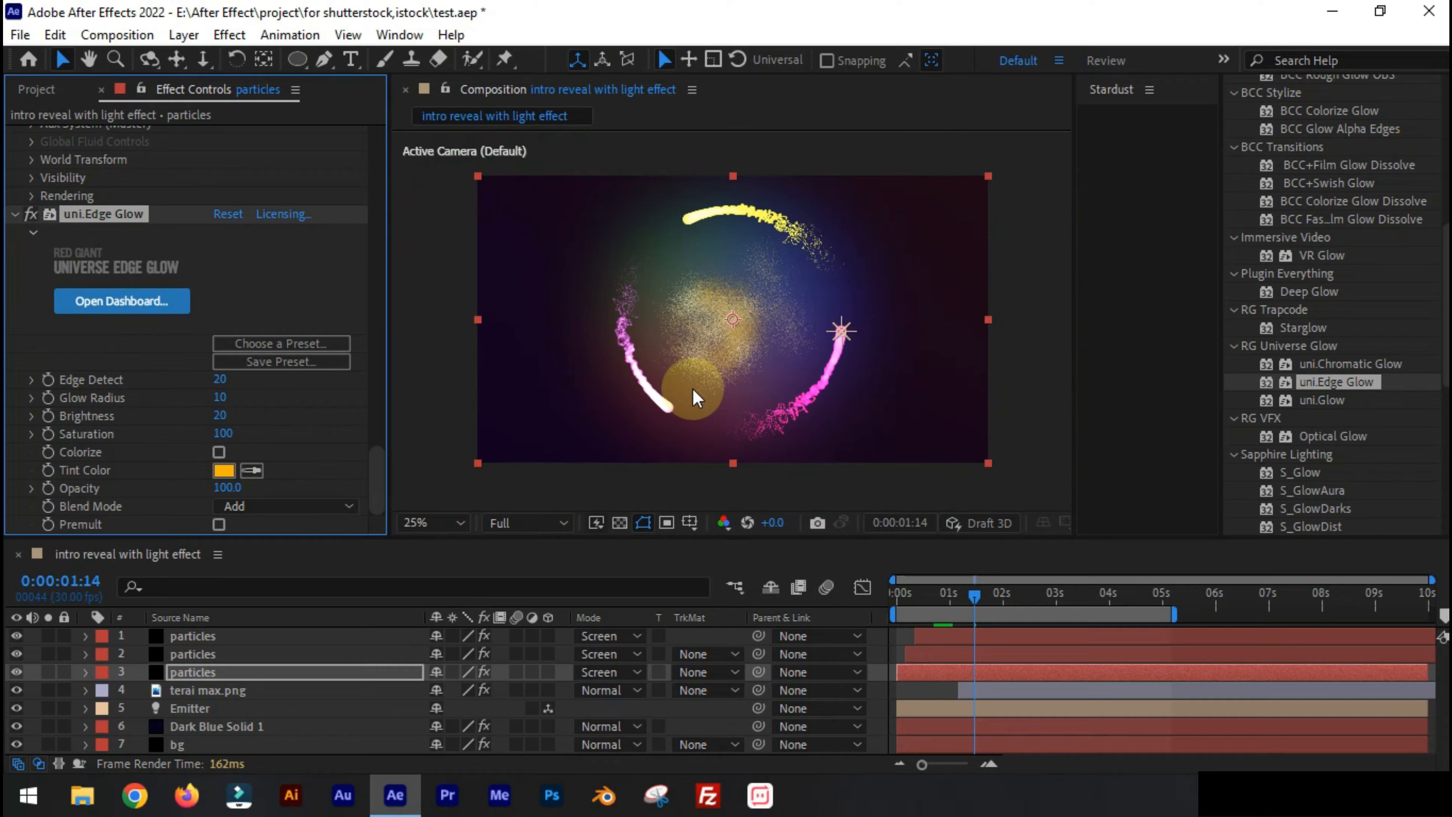
pyautogui.press(',')
pyautogui.press(',')
pyautogui.hotkey('shift', '/')
pyautogui.moveTo(219, 397); pyautogui.dragTo(284, 436)
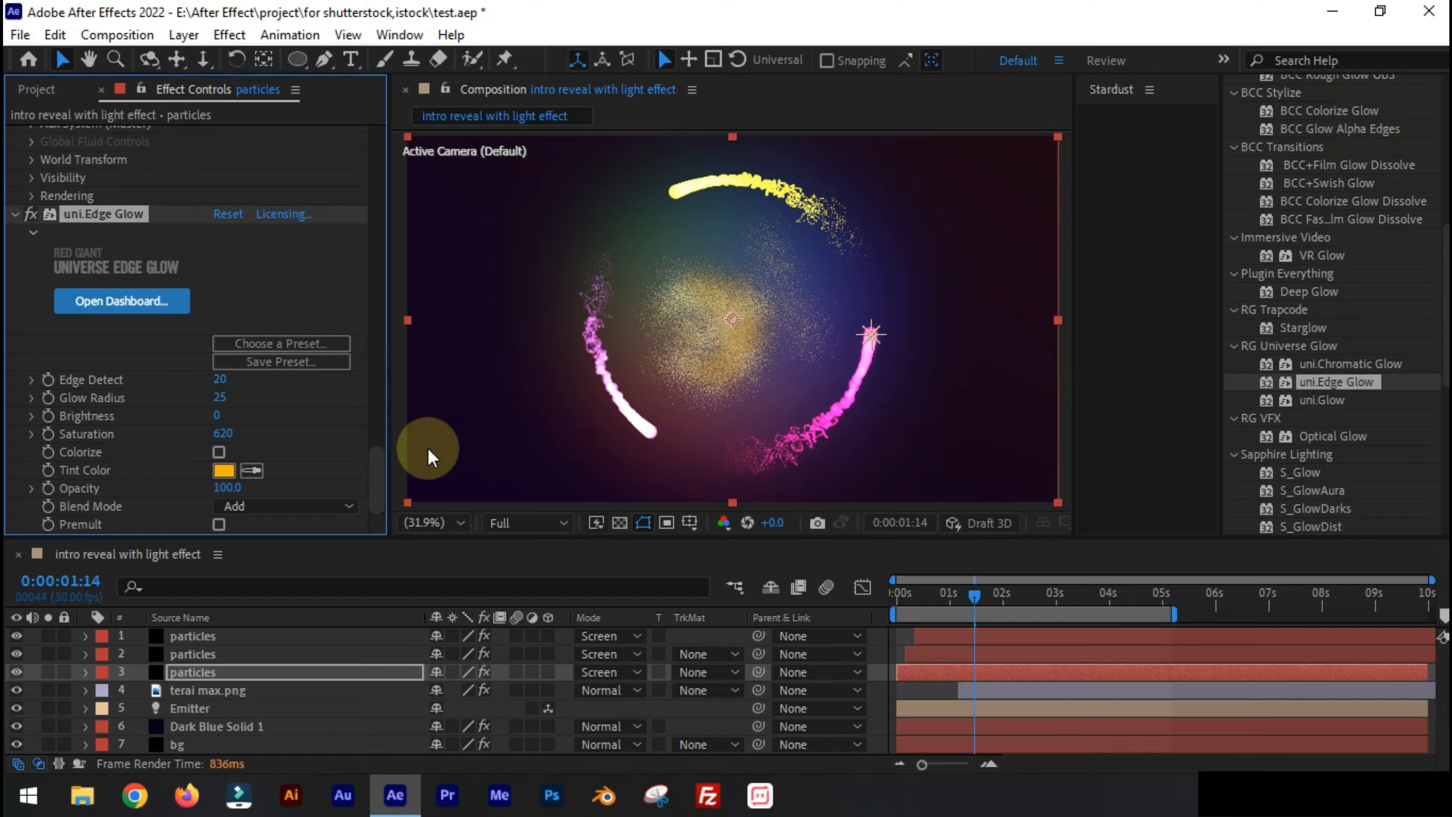
# Copy the adjusted uni.Edge Glow effect onto particles layers 2 and 1 and collapse its settings
pyautogui.scroll(15, 63, 420)
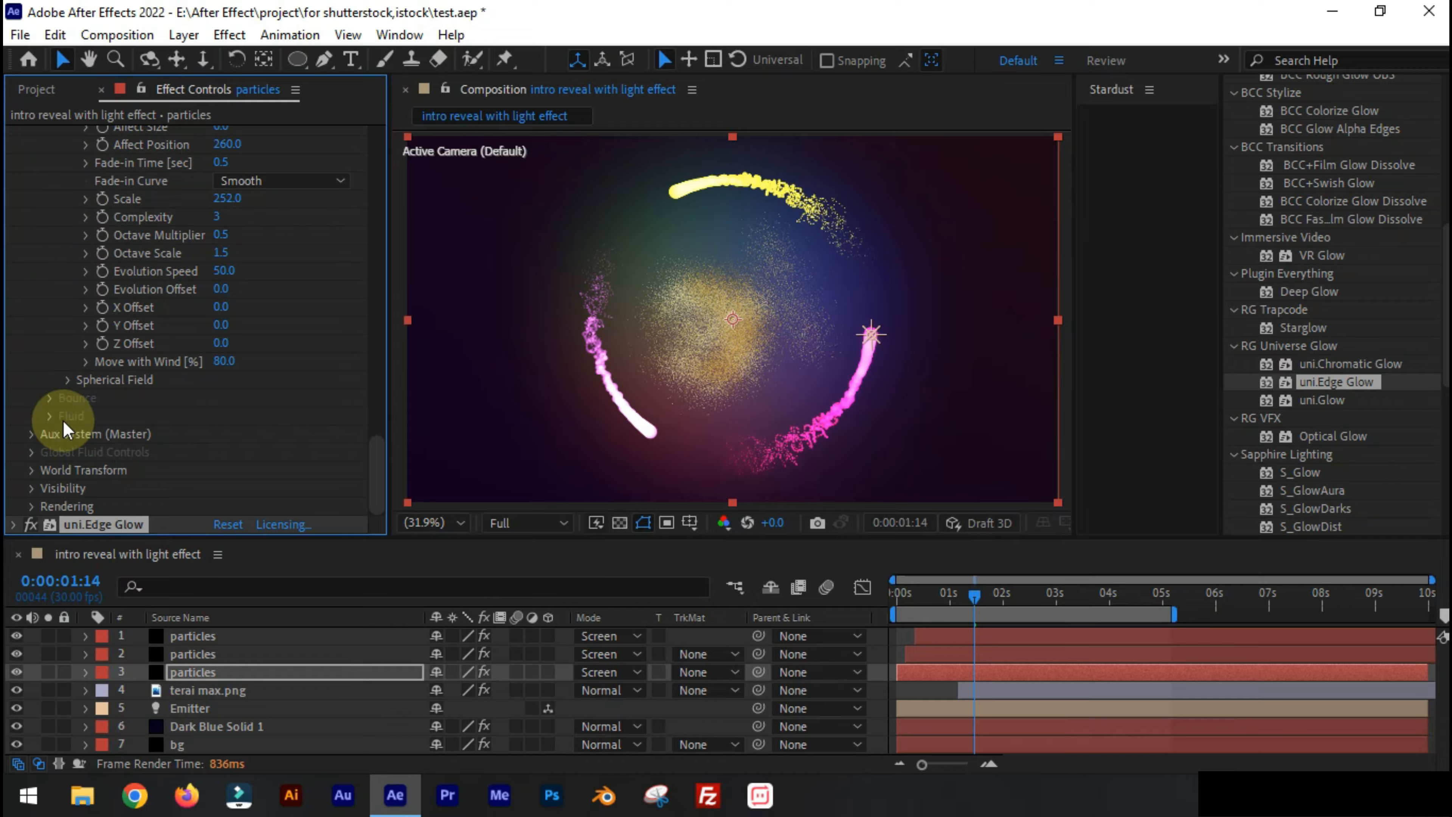
pyautogui.click(193, 654)
pyautogui.click(12, 153)
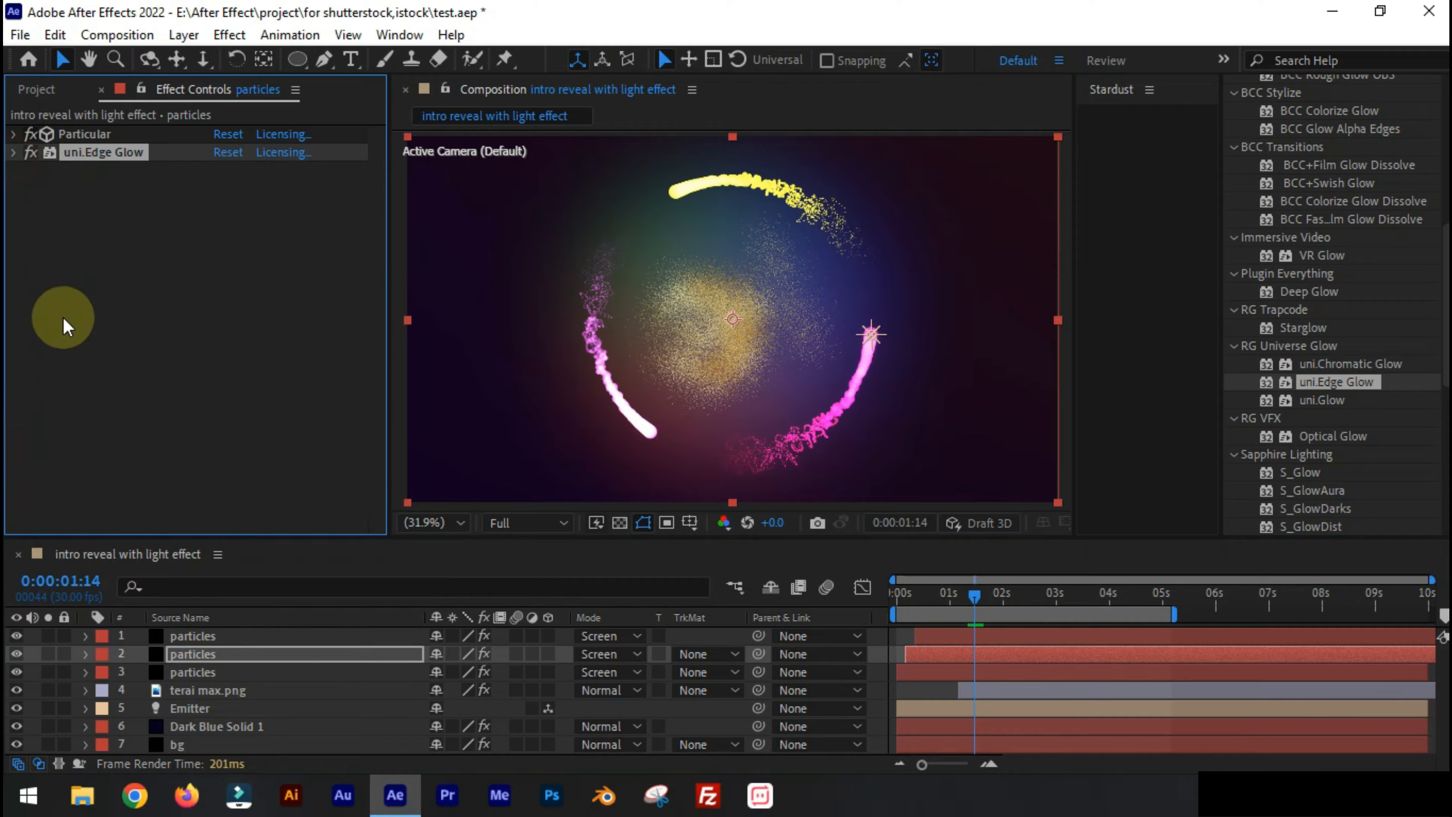
pyautogui.click(179, 636)
pyautogui.click(32, 129)
pyautogui.click(55, 34)
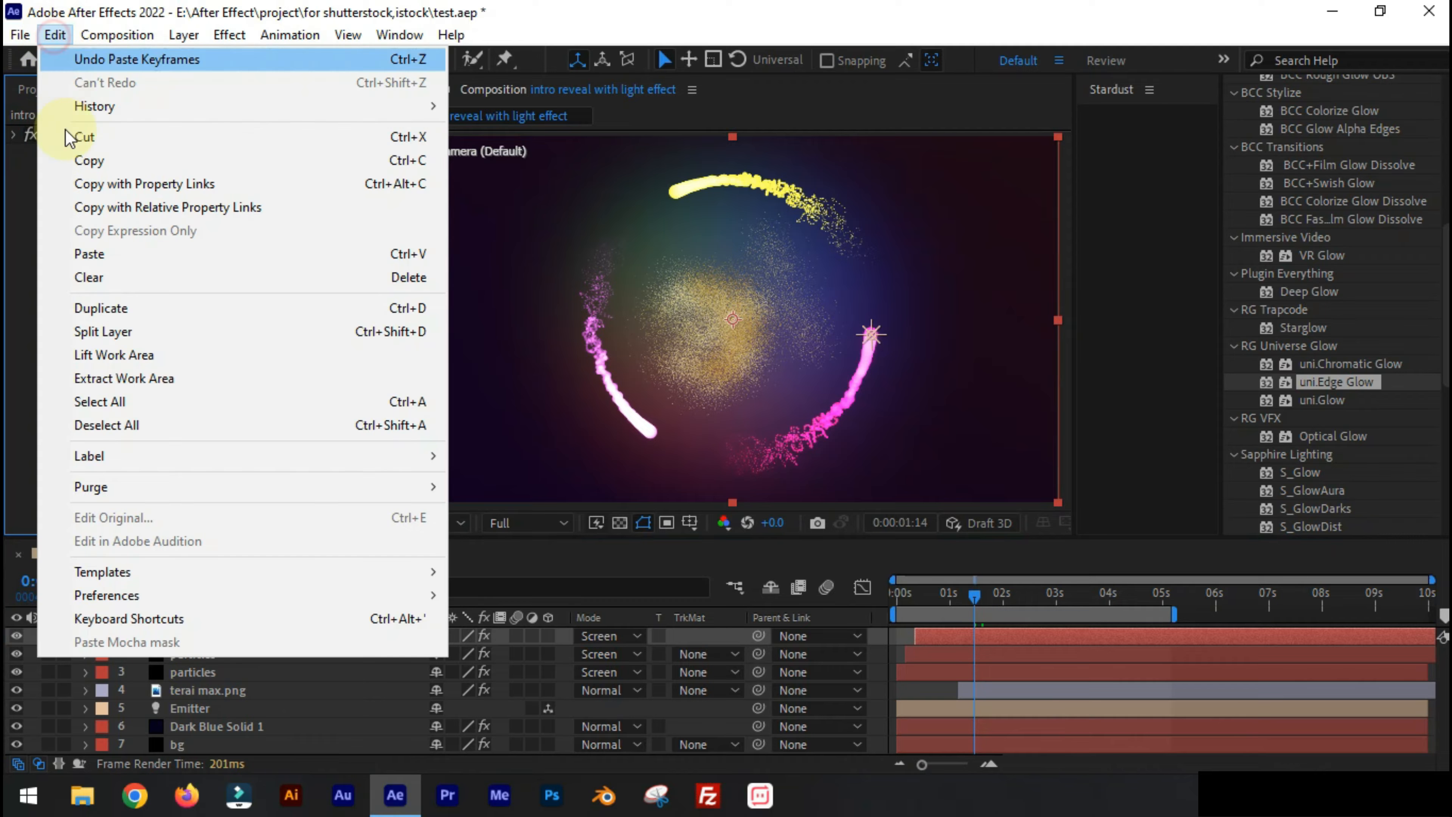
pyautogui.click(86, 253)
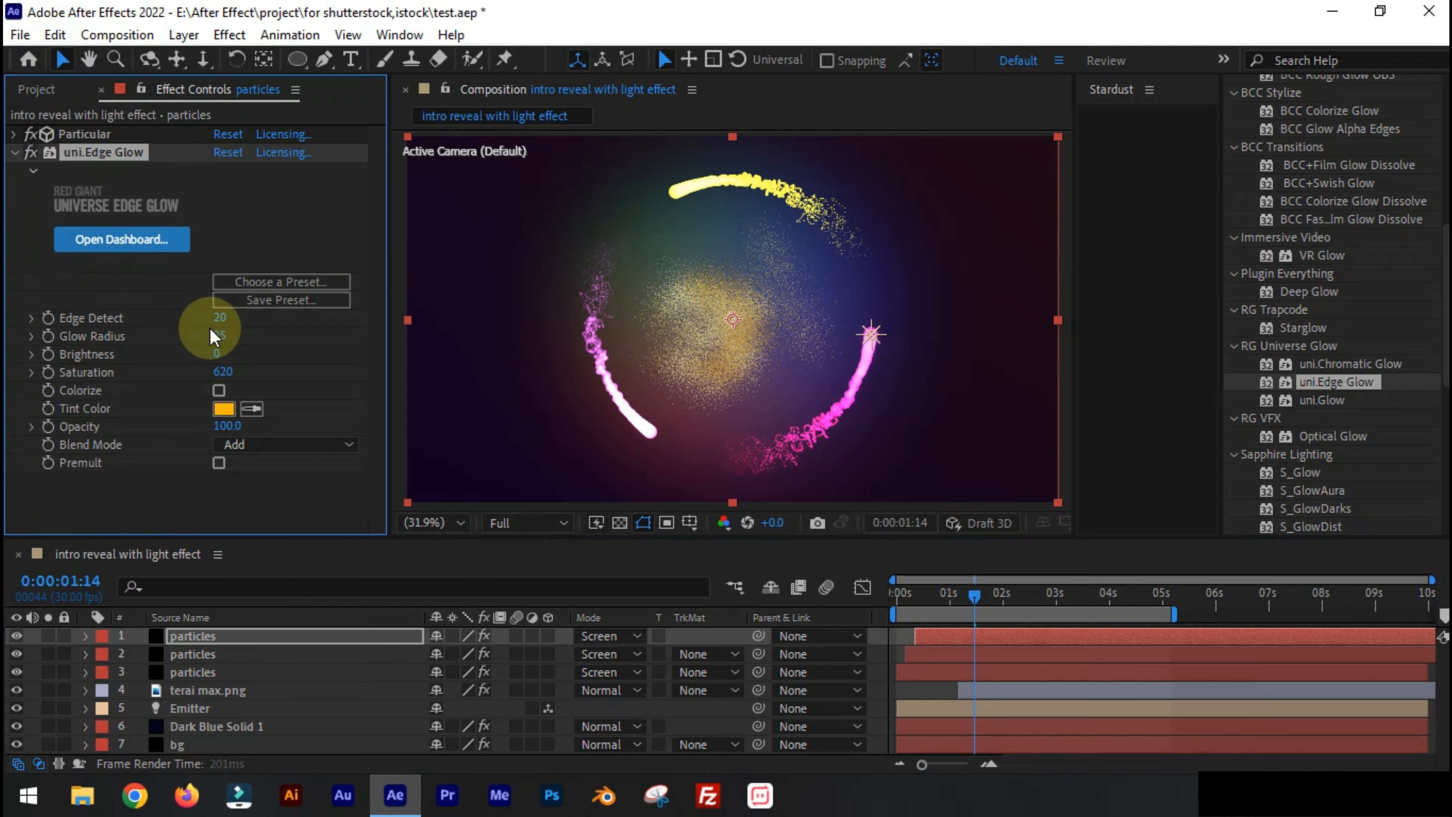
pyautogui.click(12, 152)
# At 0:00:03:02, paste uni.Edge Glow onto the terai max.png layer and compare the logo with the effect off and on
pyautogui.click(1060, 602)
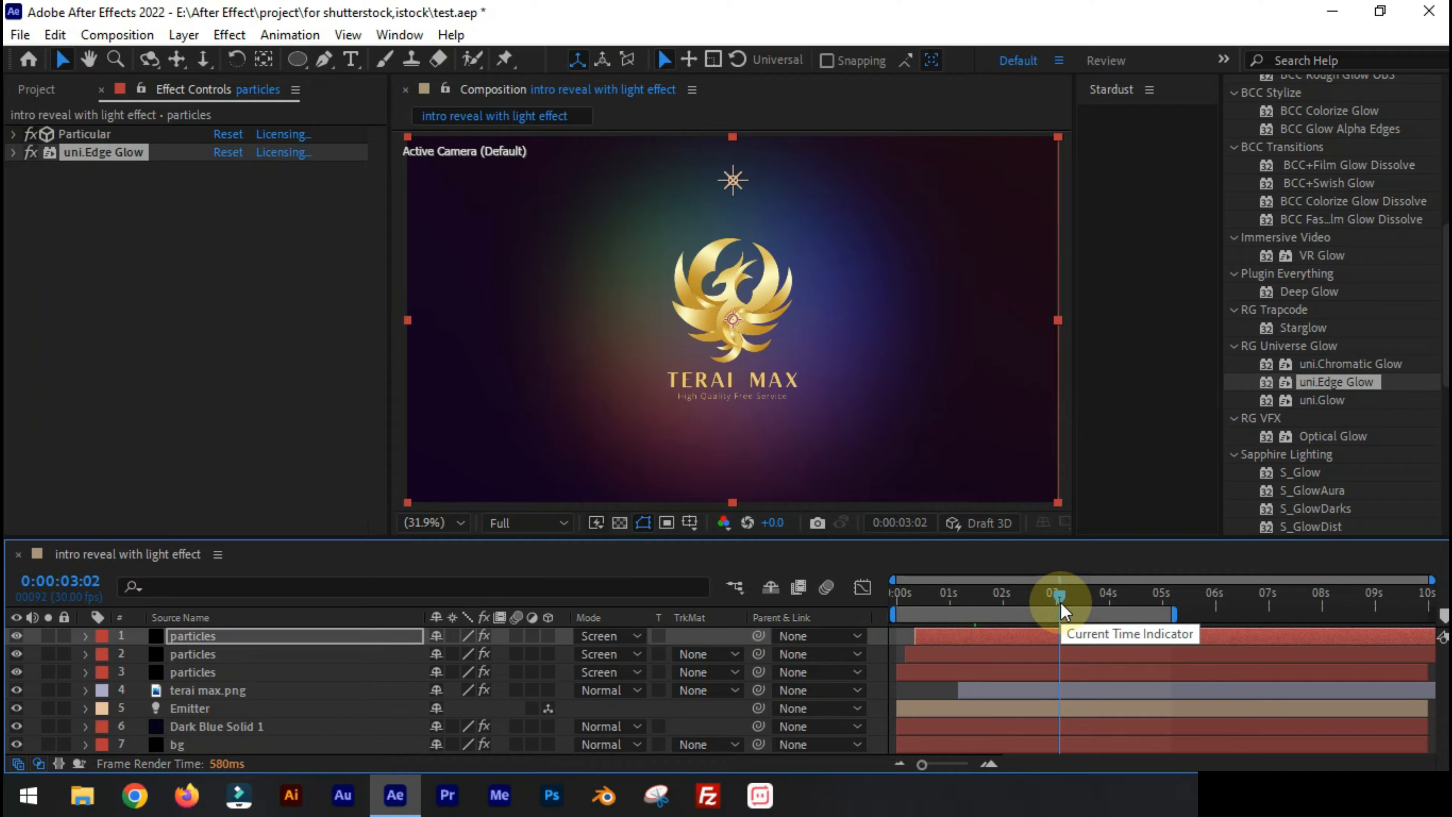
pyautogui.click(229, 690)
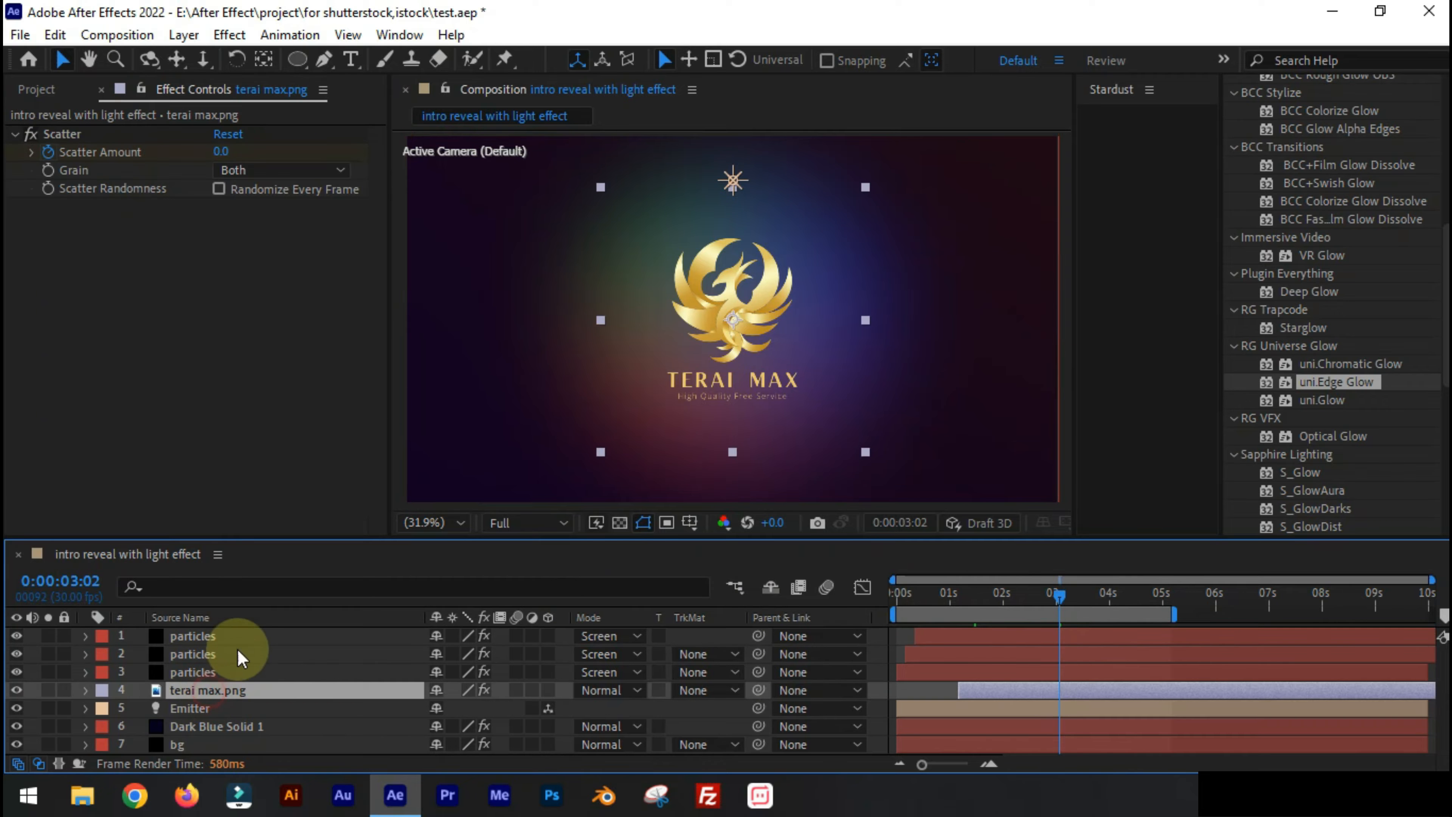
pyautogui.click(55, 34)
pyautogui.click(89, 254)
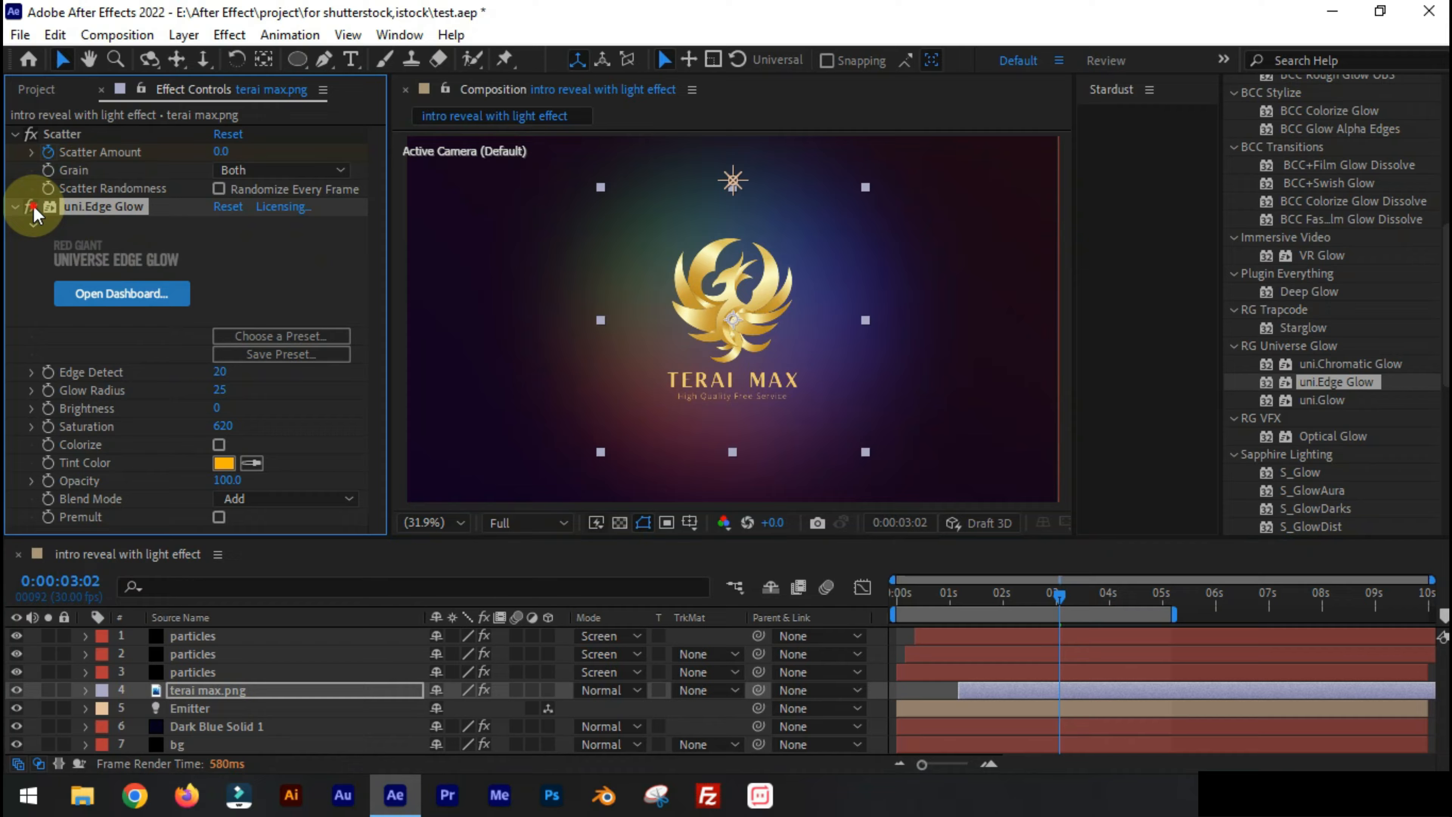
pyautogui.click(31, 207)
pyautogui.click(31, 207)
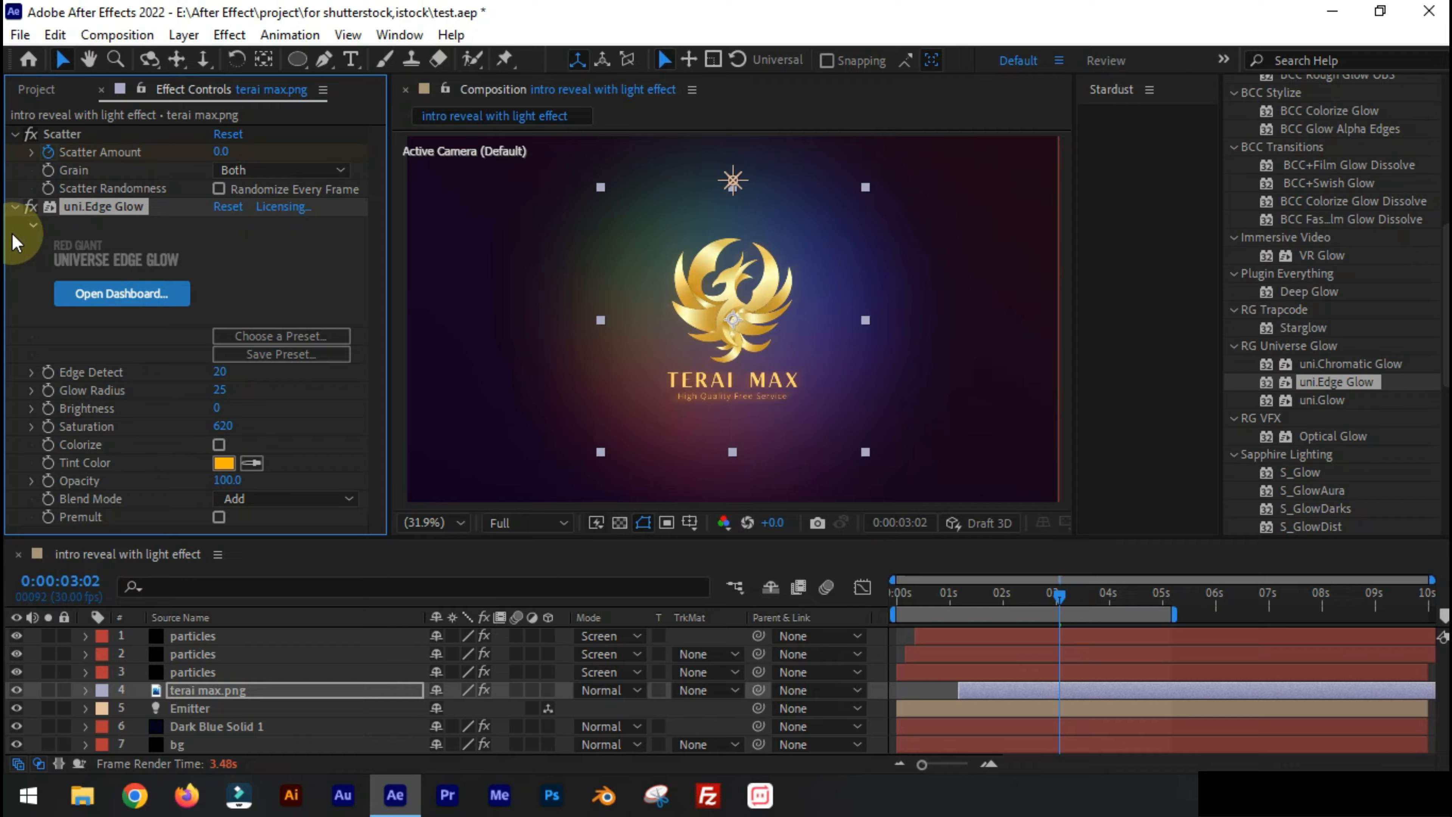
pyautogui.click(14, 207)
# Add the S_GlowEdges effect to the terai max.png layer and set its glow color to orange
pyautogui.scroll(-4, 1332, 431)
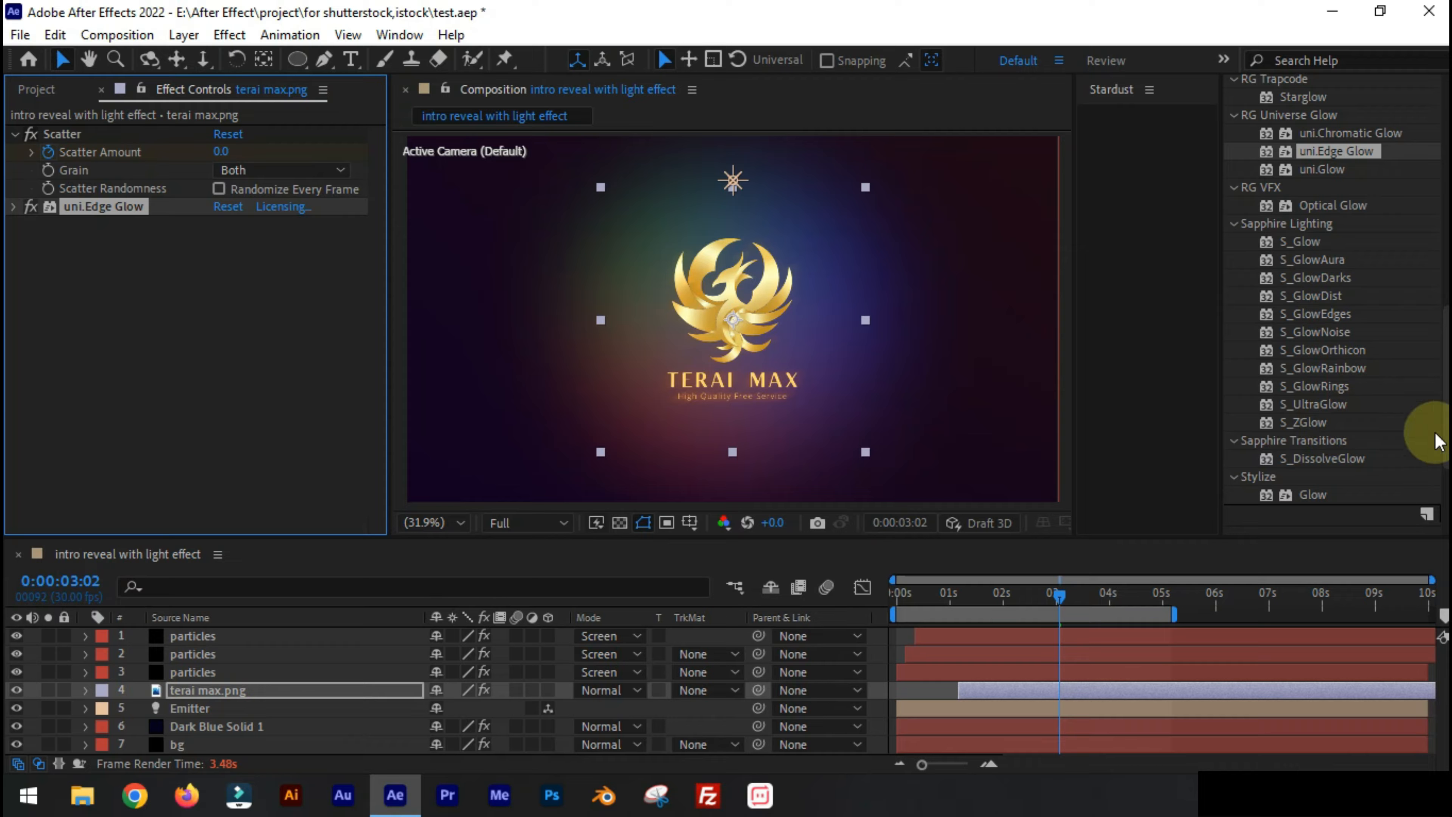
pyautogui.moveTo(1315, 314); pyautogui.dragTo(204, 334)
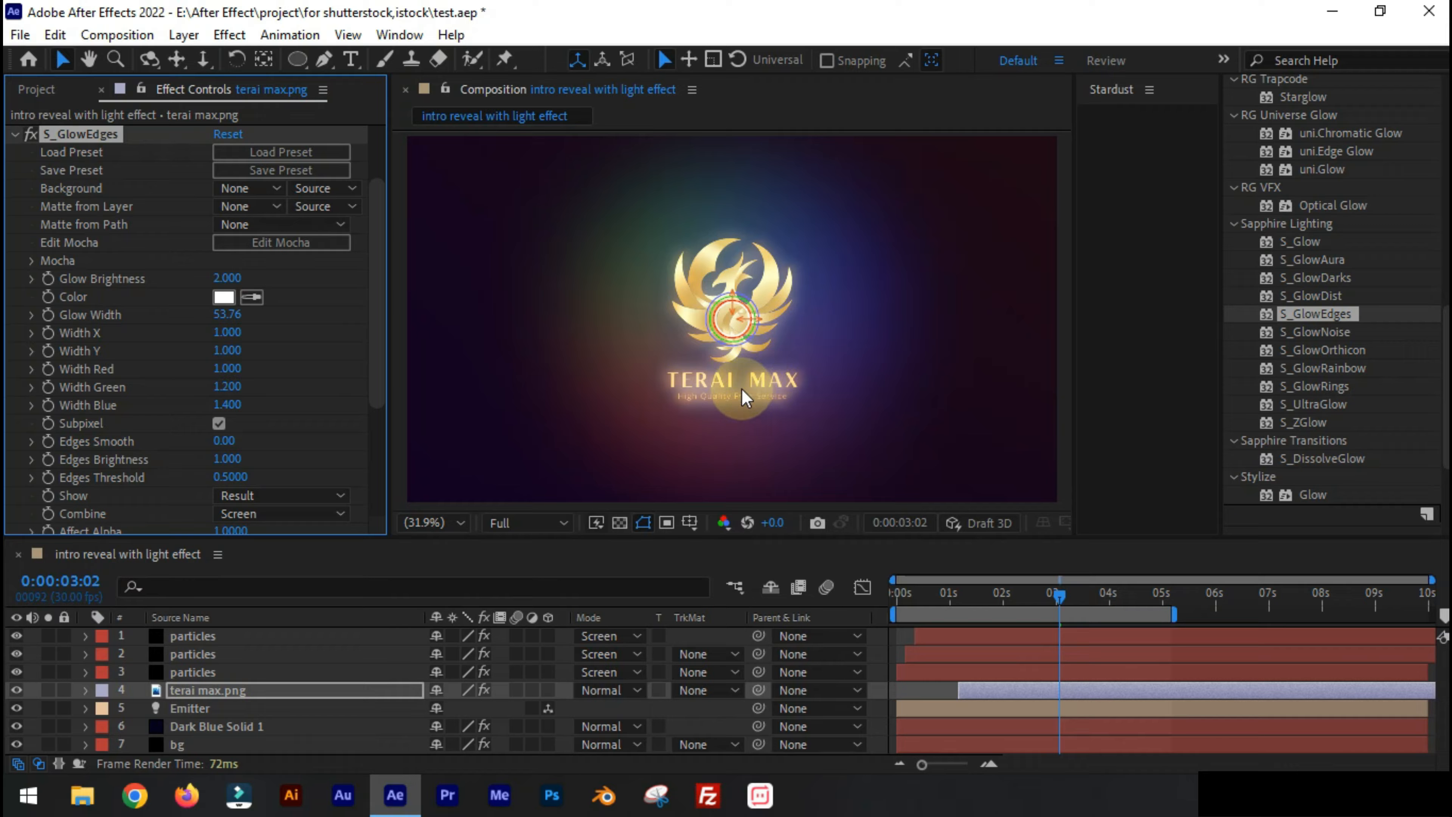
pyautogui.click(223, 296)
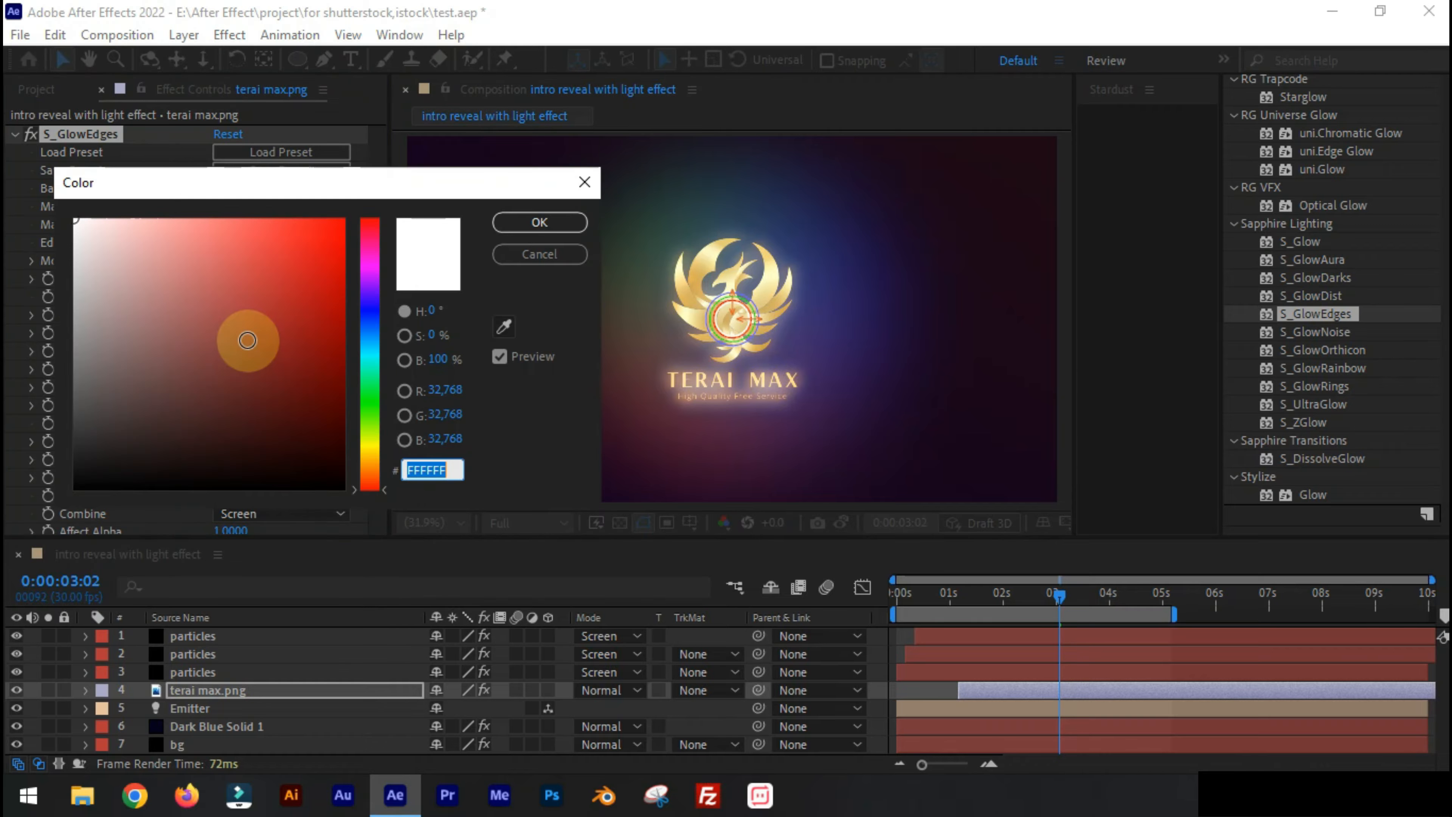
pyautogui.click(373, 465)
pyautogui.click(332, 233)
pyautogui.click(539, 221)
# Set the S_GlowEdges Matte from Layer to 4. terai max.png, with Background set to None
pyautogui.click(249, 279)
pyautogui.click(274, 400)
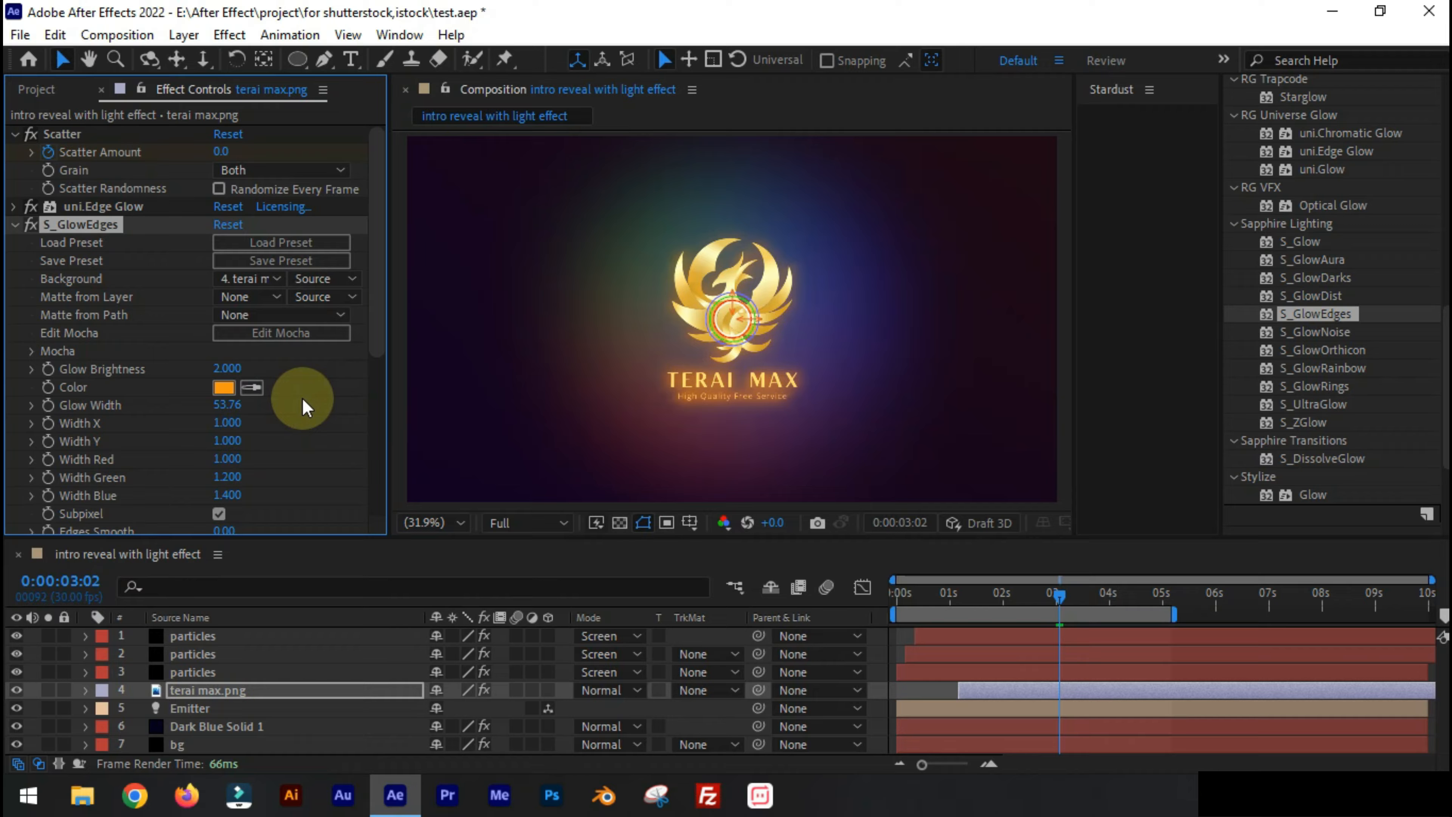
pyautogui.click(249, 296)
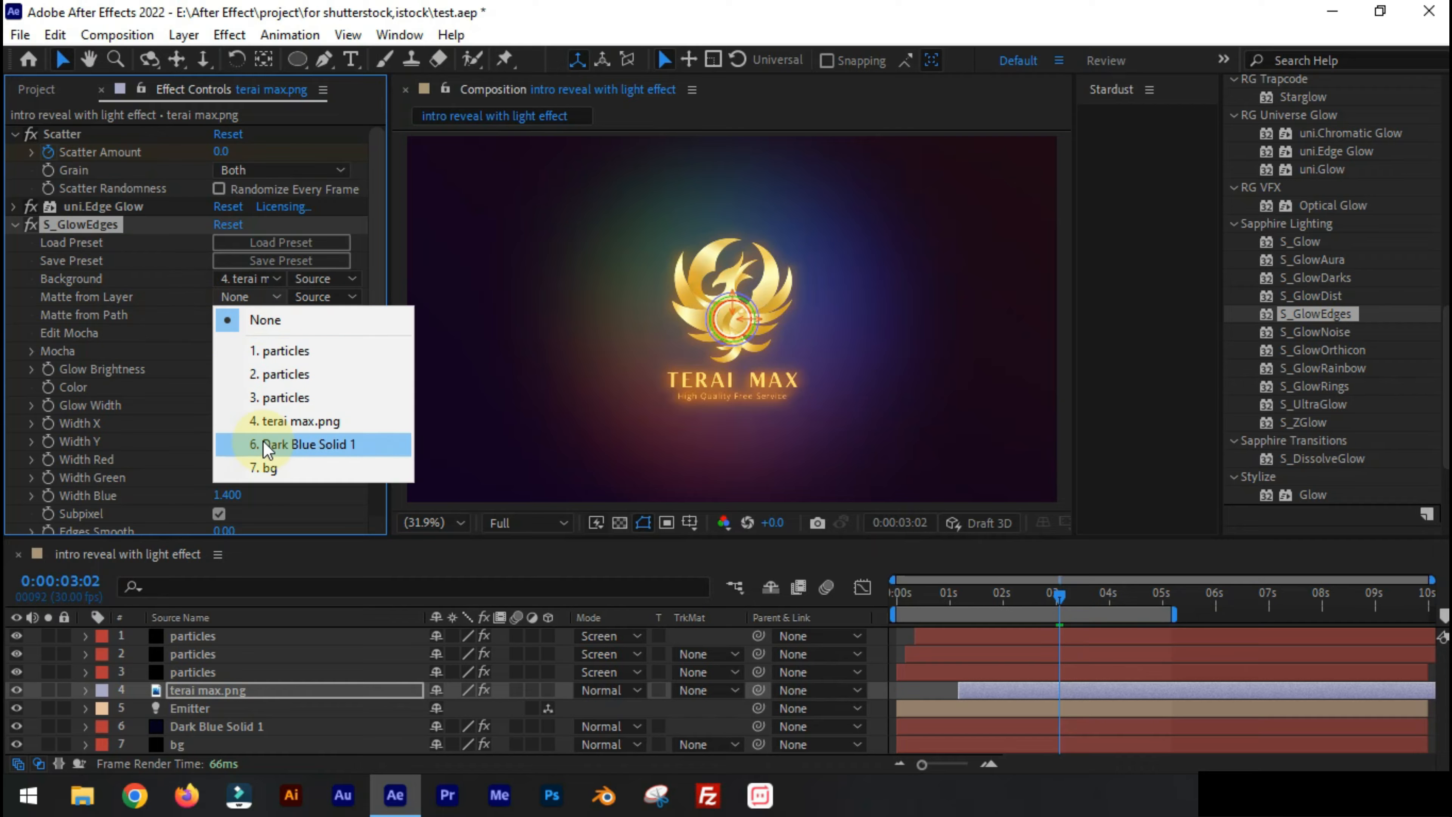
pyautogui.click(275, 422)
pyautogui.click(248, 279)
pyautogui.click(251, 320)
# Set the S_GlowEdges Glow Brightness to 2.610 and Glow Width to 50, and collapse the effect
pyautogui.scroll(-2, 189, 378)
pyautogui.moveTo(227, 357); pyautogui.dragTo(287, 361)
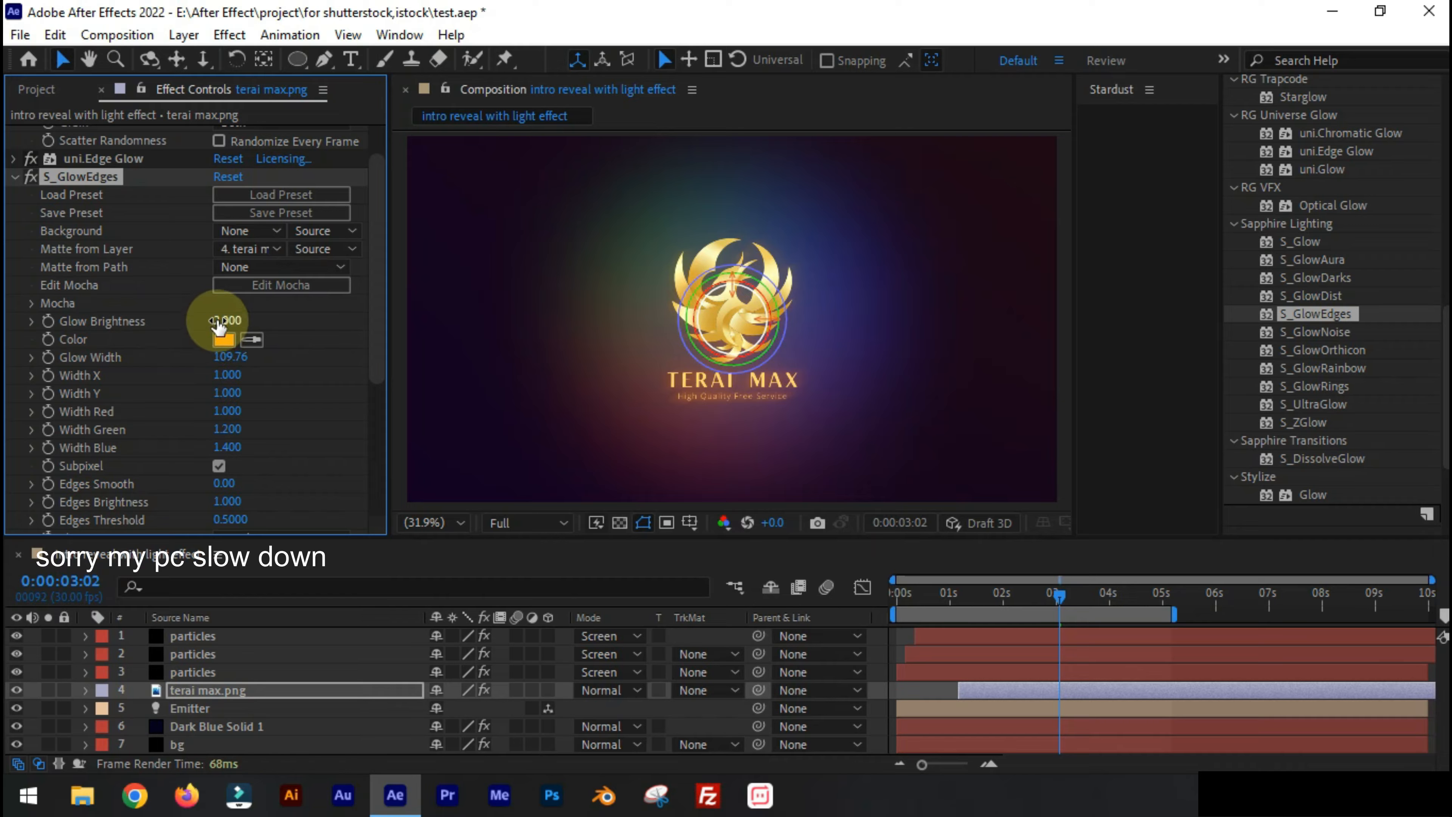
pyautogui.moveTo(225, 320); pyautogui.dragTo(288, 320)
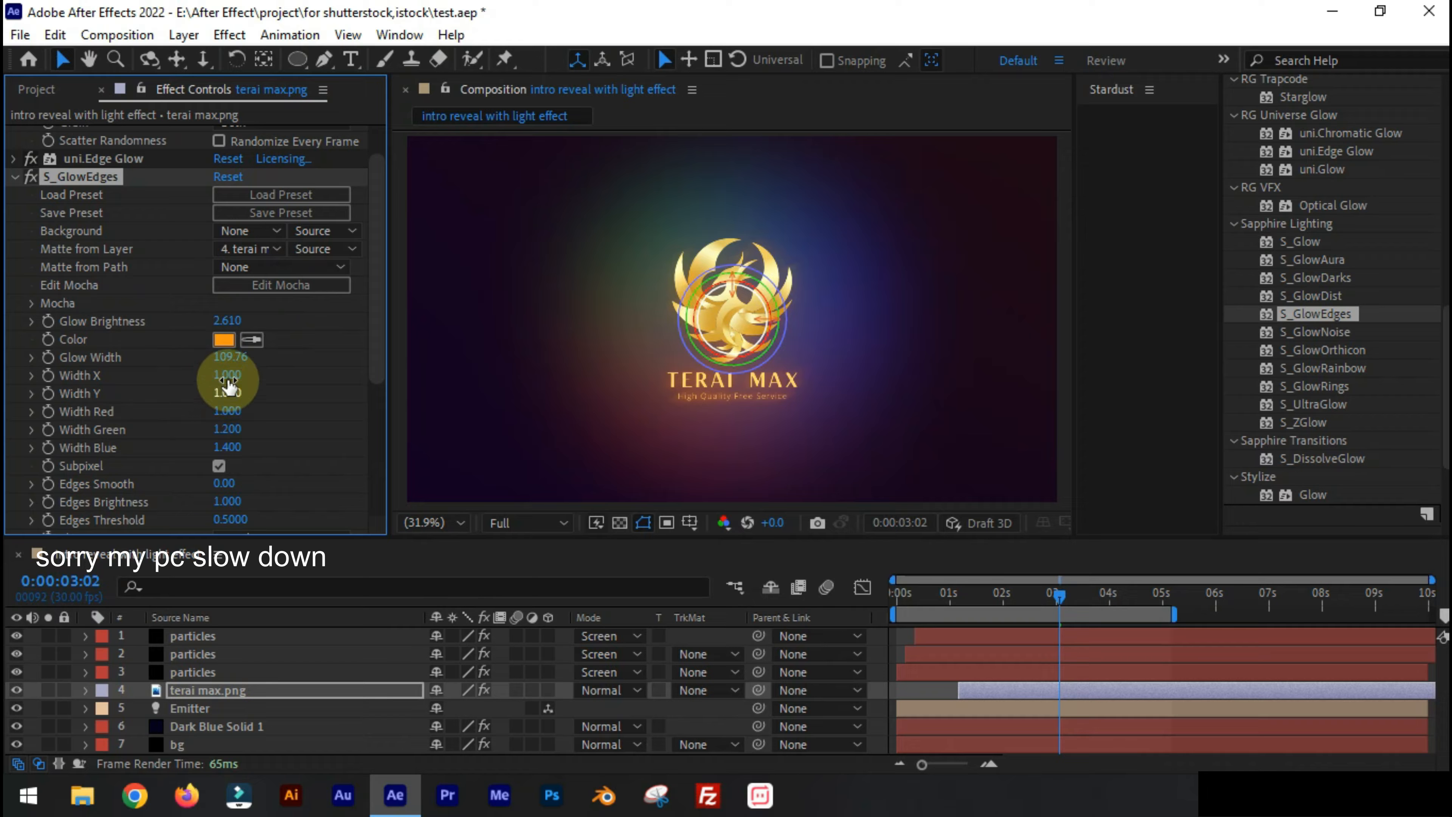
pyautogui.click(227, 358)
pyautogui.write('50')
pyautogui.press('Return')
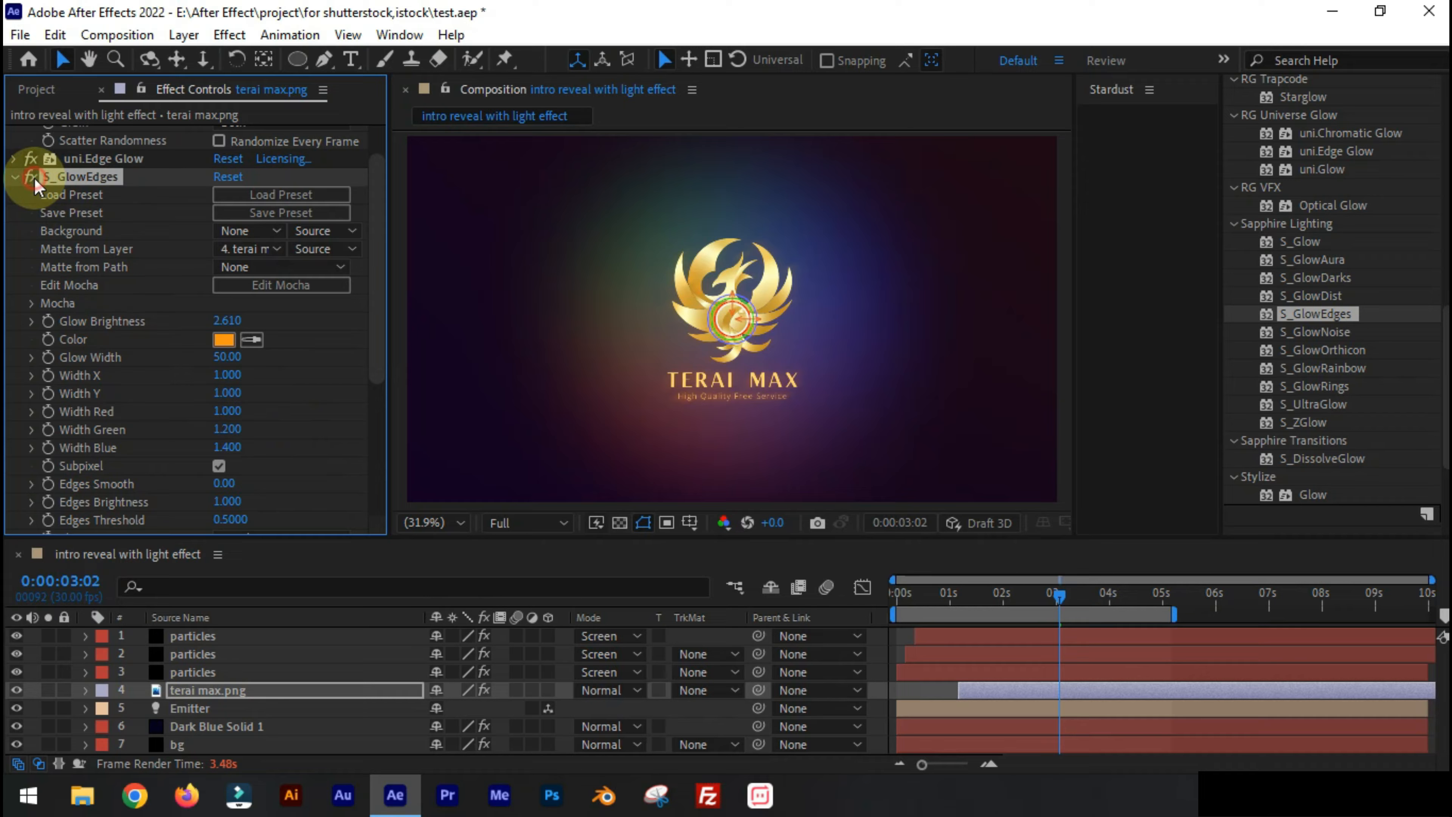
pyautogui.click(14, 177)
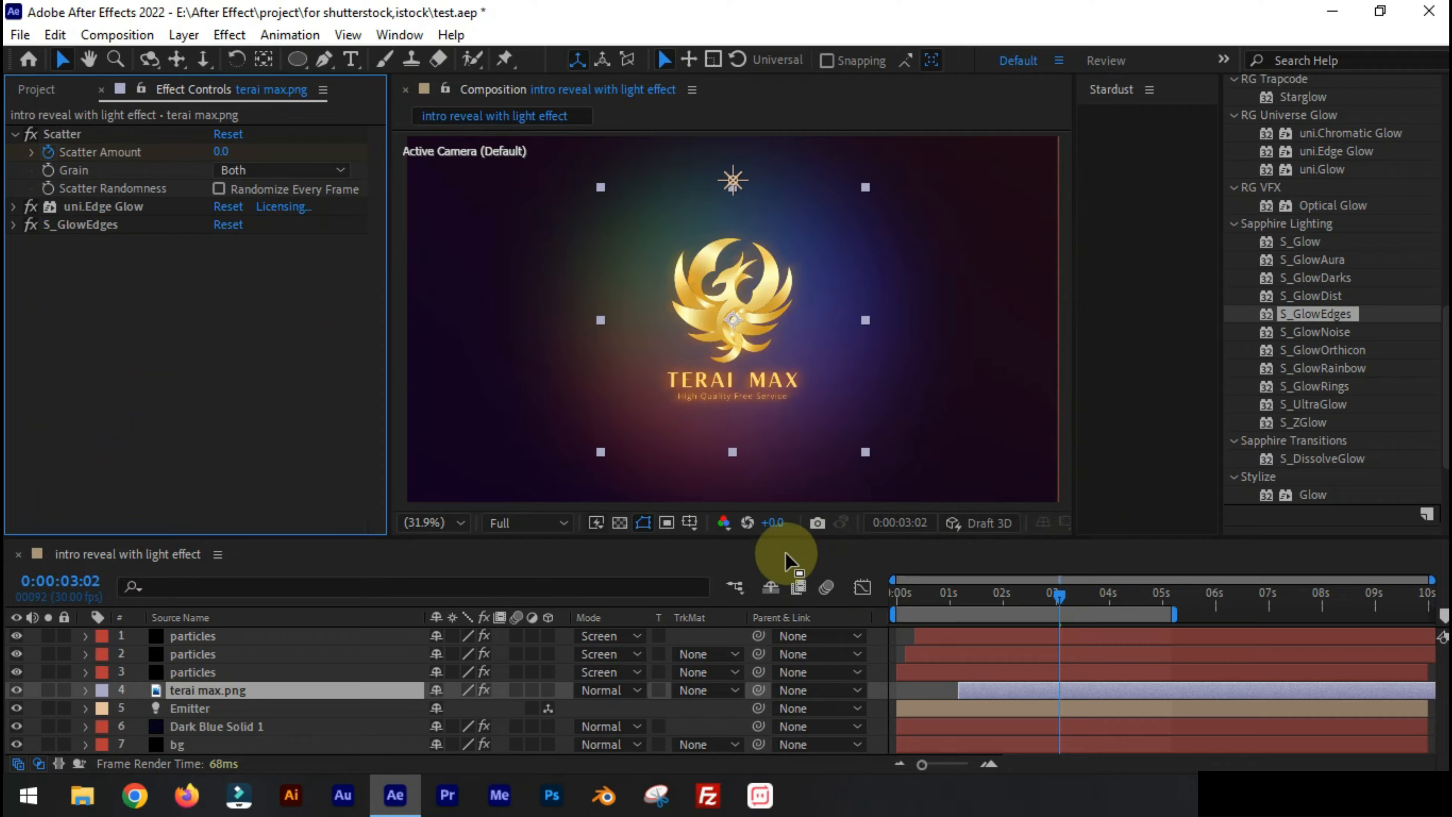
# Fit the composition in an enlarged viewer and review the logo reveal from the start to about 0:00:03:19
pyautogui.moveTo(537, 540); pyautogui.dragTo(546, 587)
pyautogui.click(461, 570)
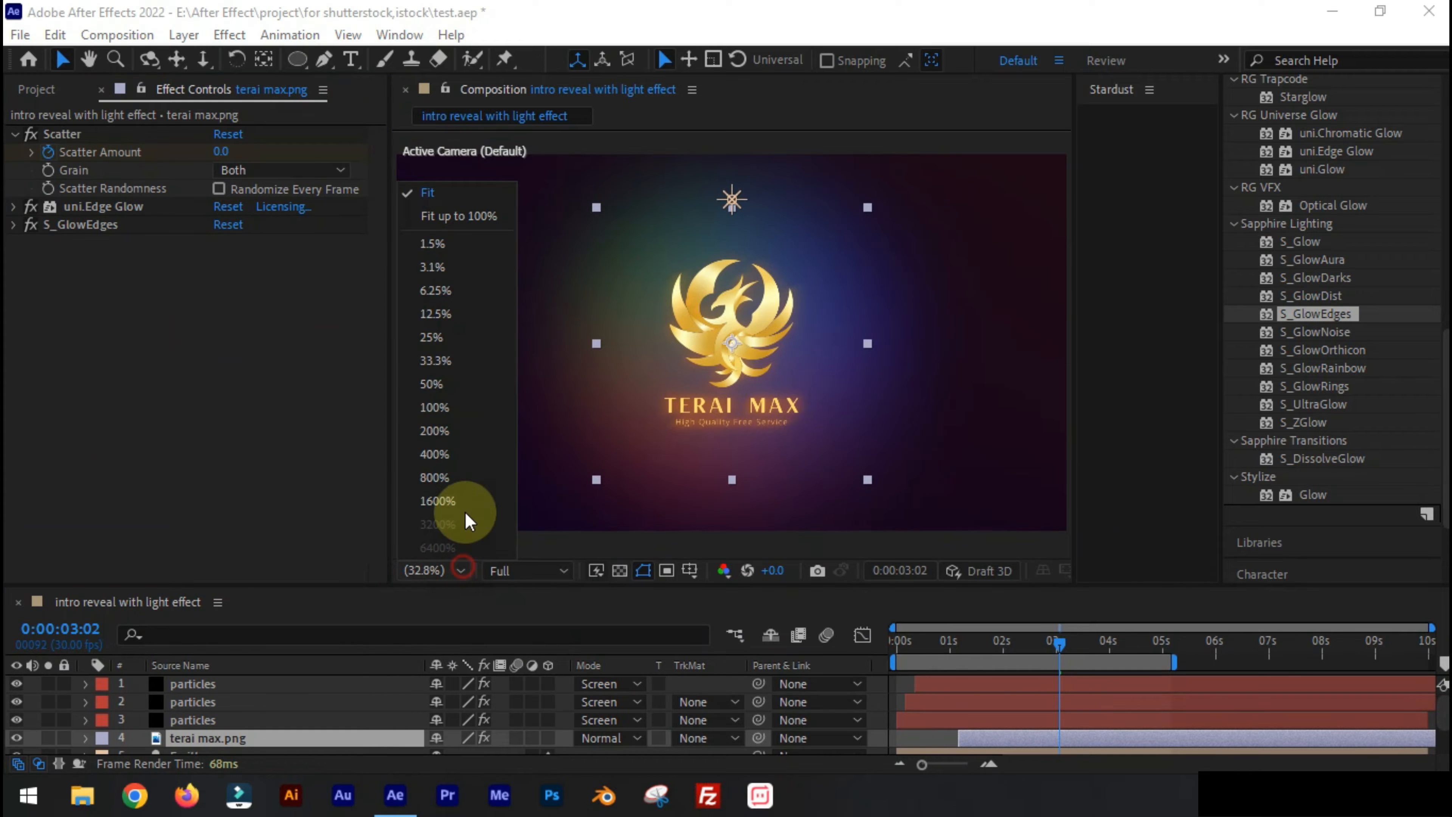
pyautogui.click(435, 192)
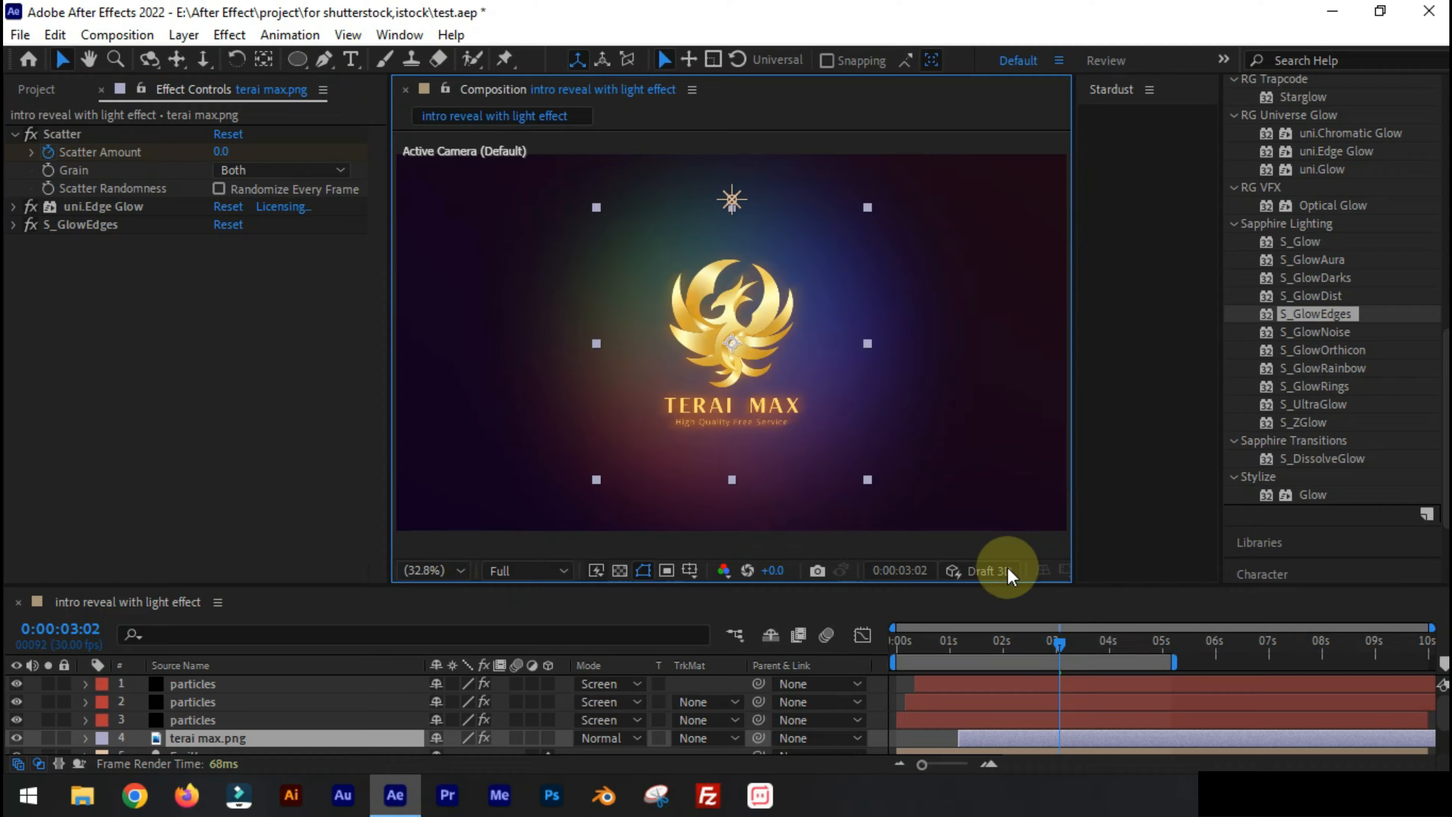
pyautogui.click(943, 649)
pyautogui.press('Home')
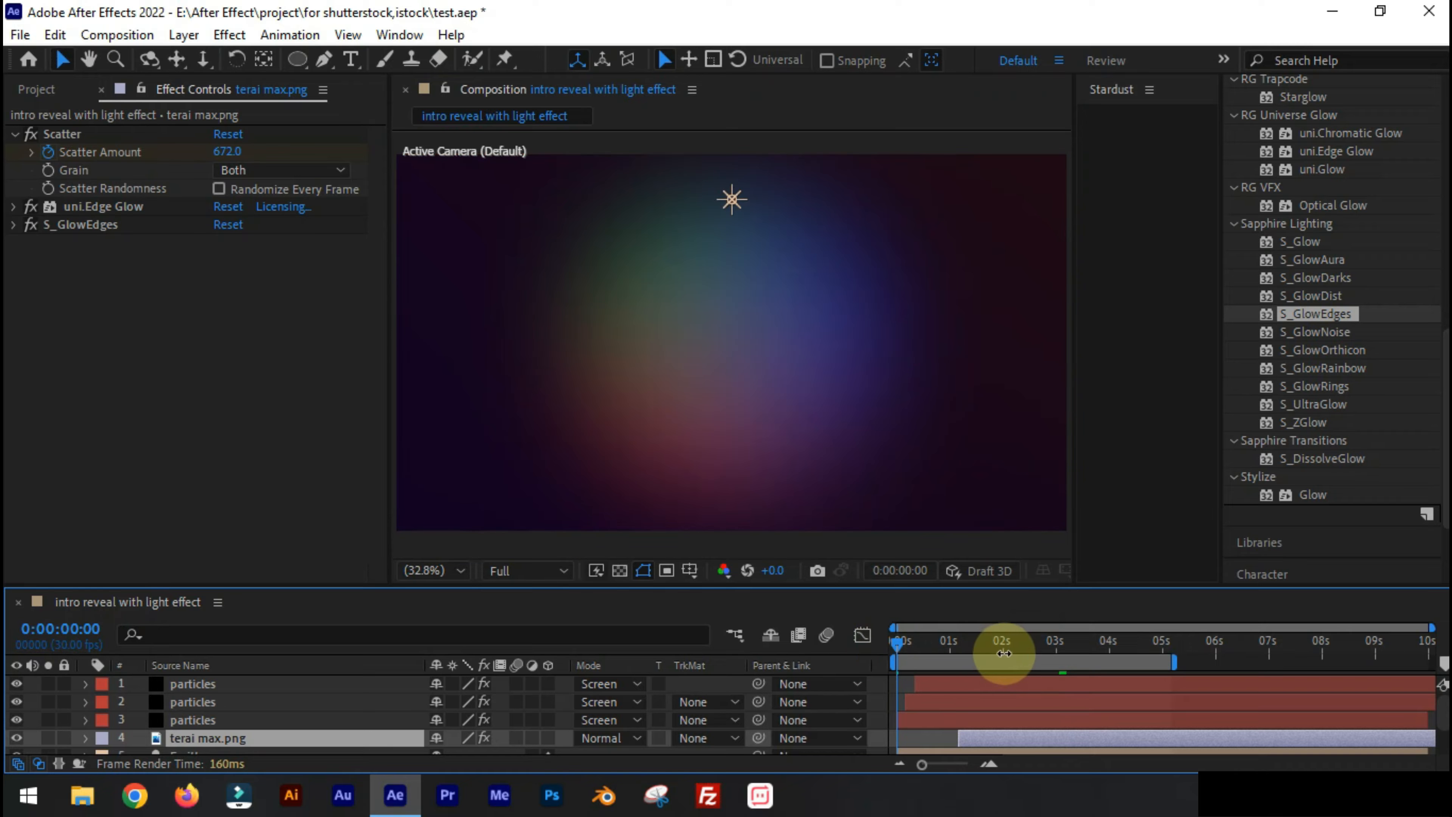
pyautogui.click(1015, 646)
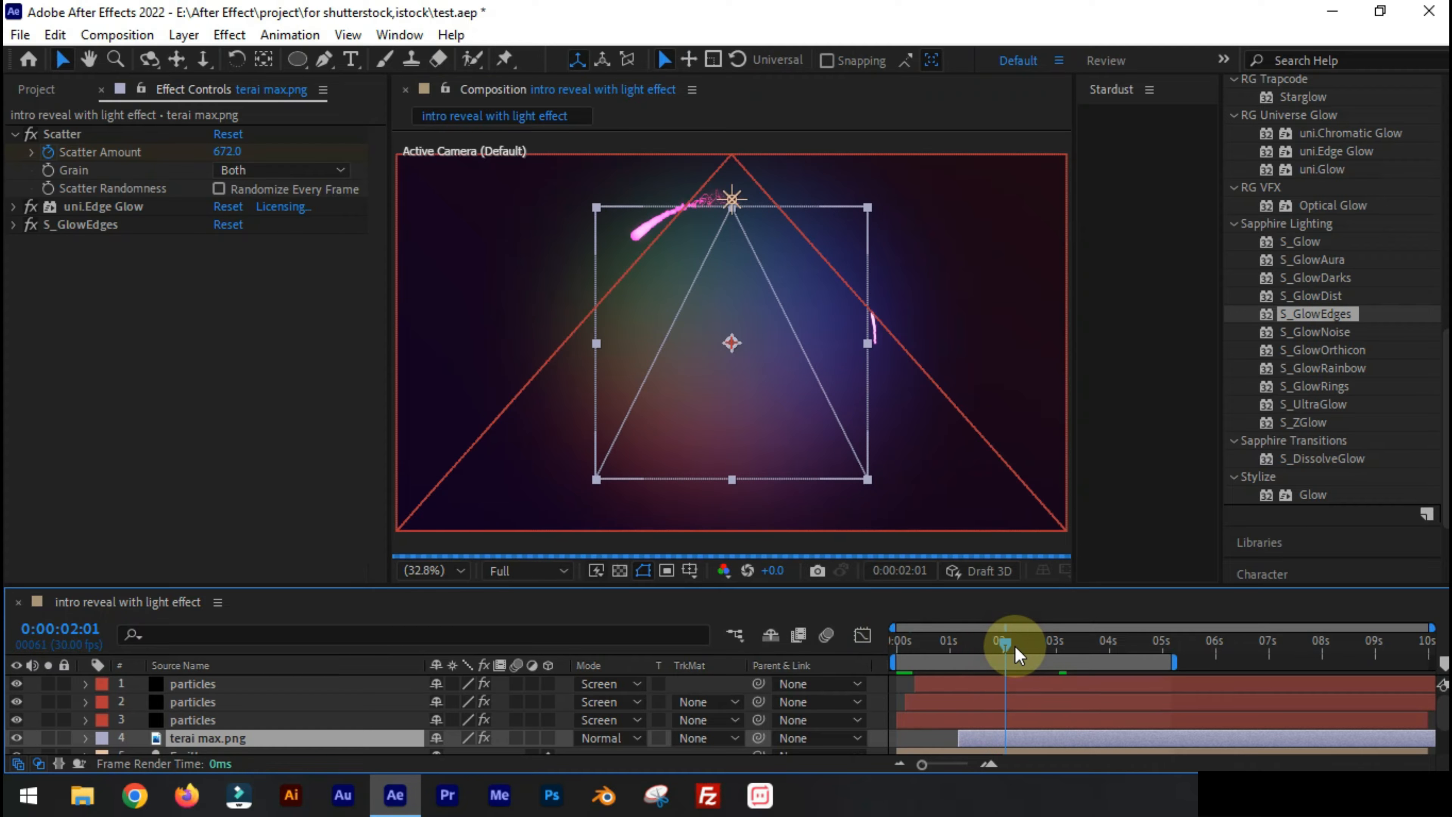
pyautogui.moveTo(1015, 646); pyautogui.dragTo(1089, 646)
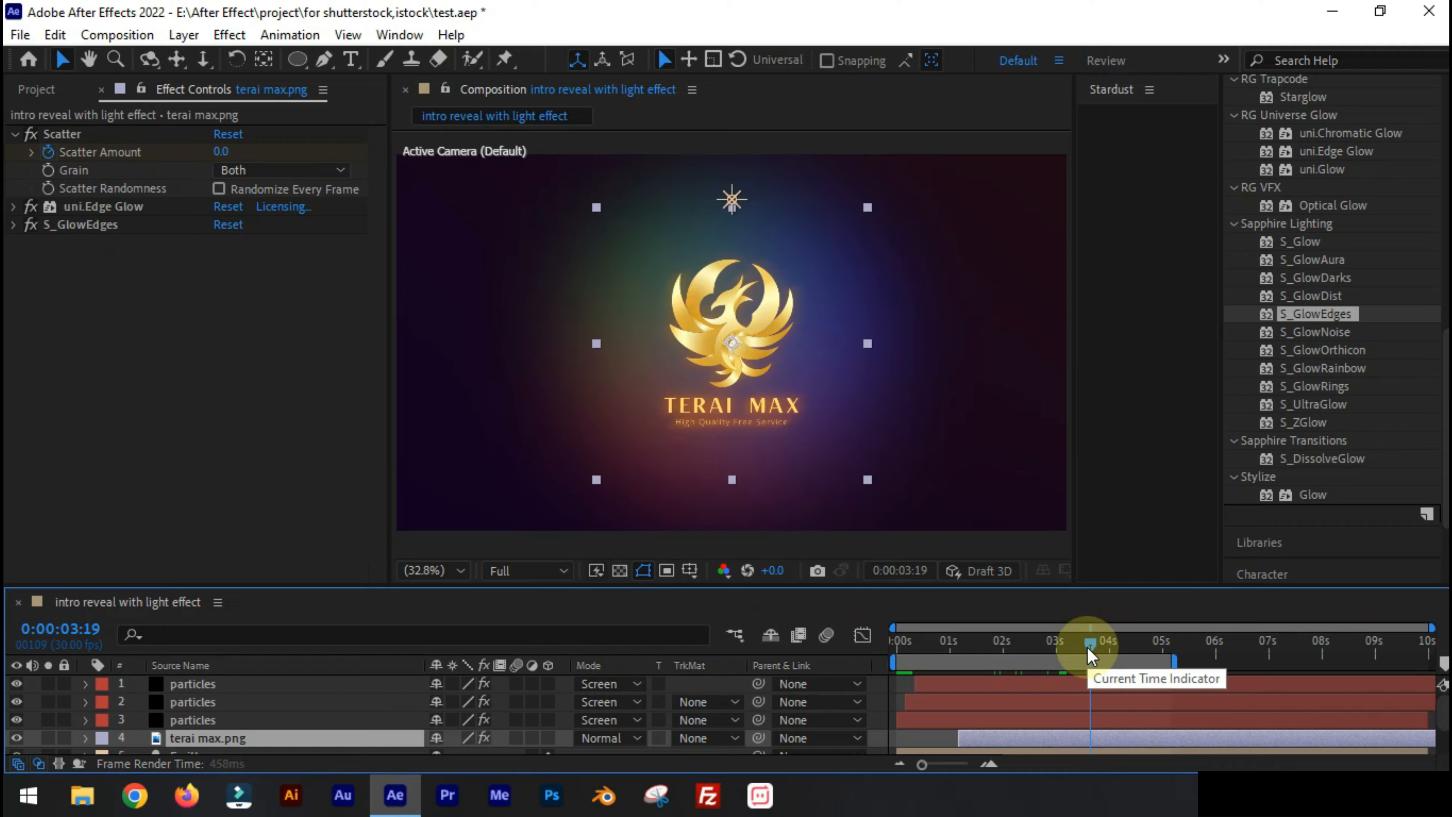
pyautogui.moveTo(1088, 648); pyautogui.dragTo(1062, 655)
# Create a new solid named flare and move it to the top of the layer stack
pyautogui.click(183, 35)
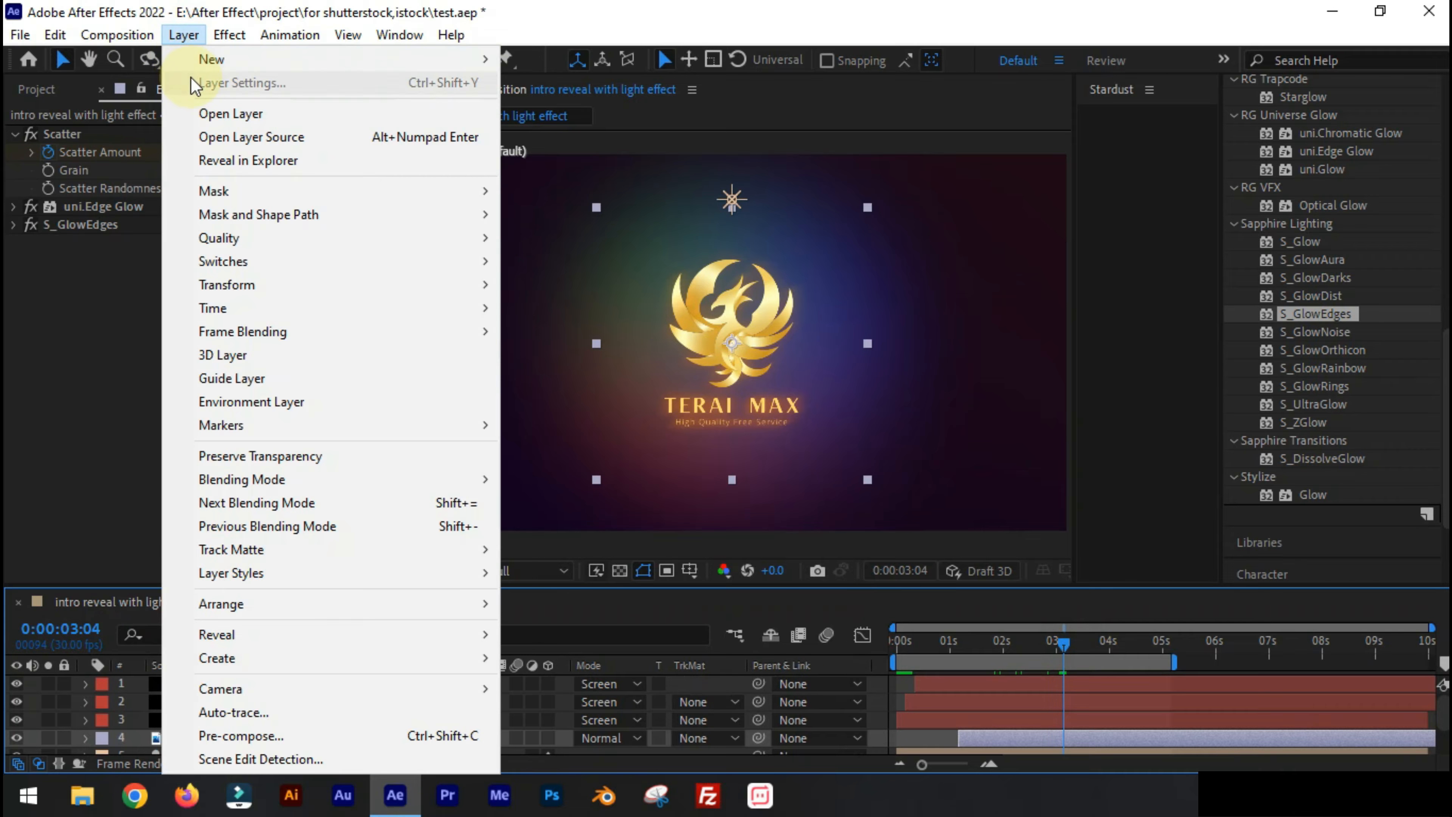
pyautogui.click(549, 73)
pyautogui.write('flare')
pyautogui.click(694, 684)
pyautogui.press('Escape')
pyautogui.press('Escape')
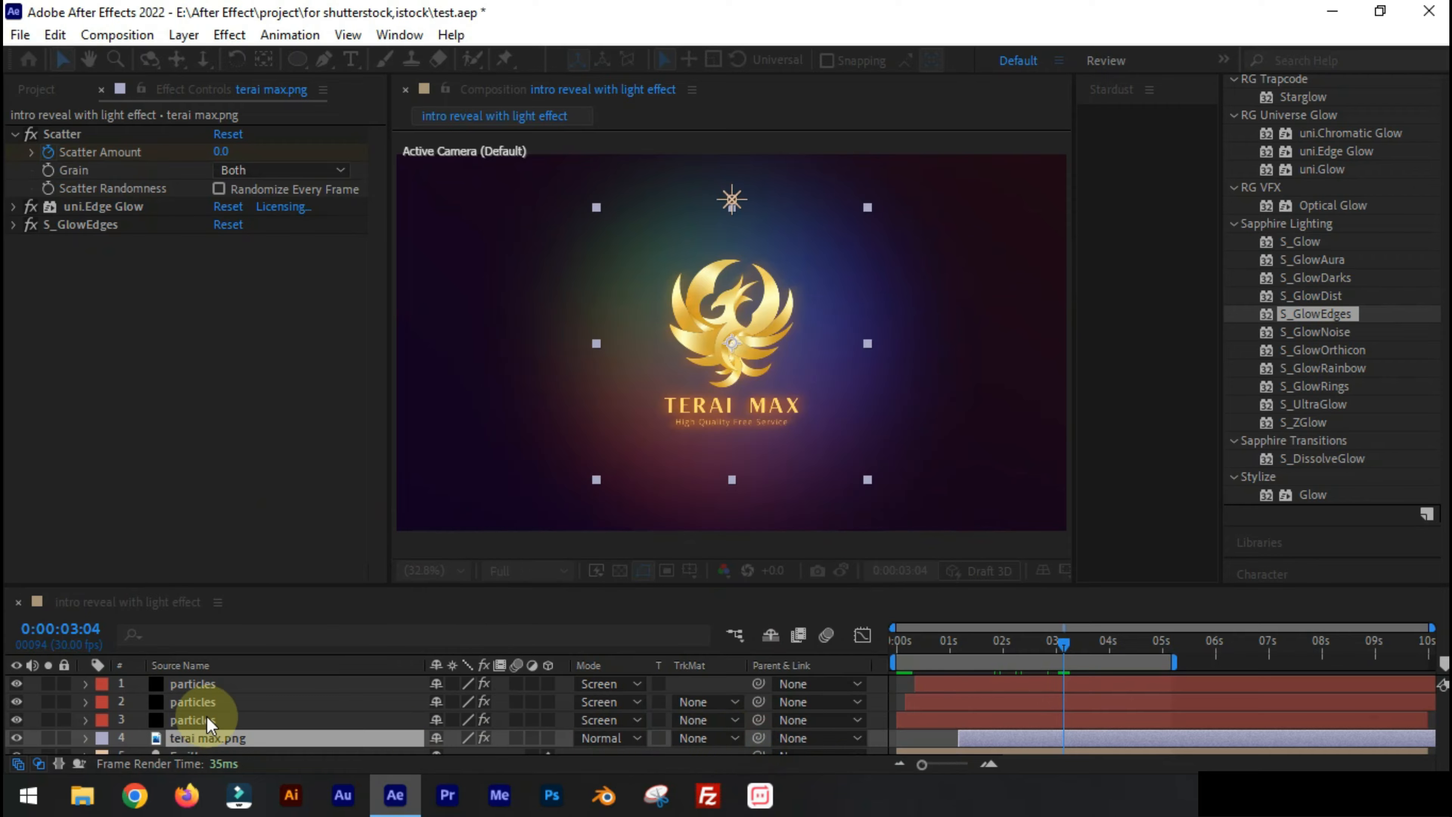
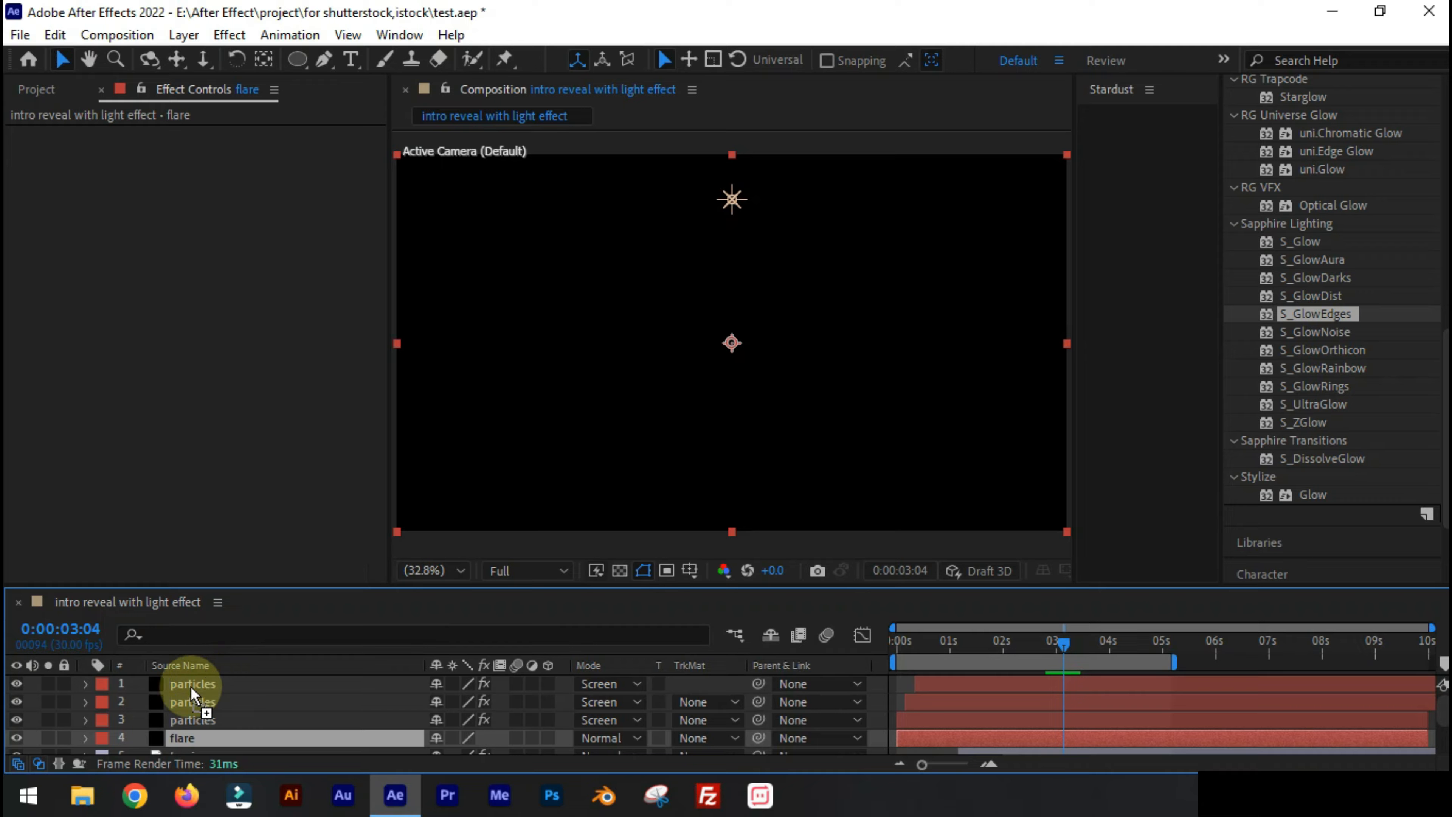
pyautogui.moveTo(192, 688); pyautogui.dragTo(200, 684)
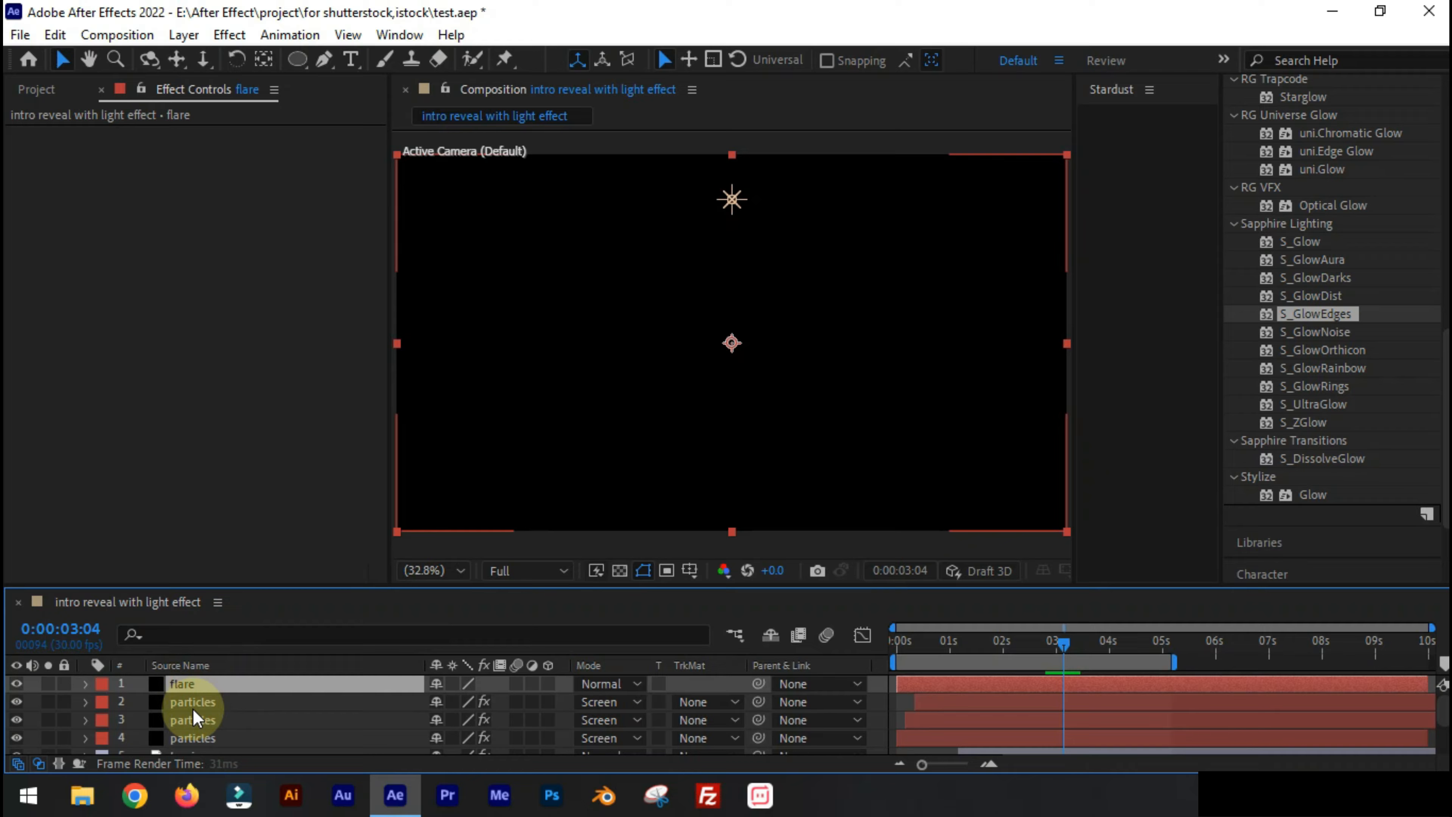
# Find the BCC Lens Flare 3D effect, apply it to the flare layer and reposition the flare in the frame
pyautogui.moveTo(321, 585); pyautogui.dragTo(320, 559)
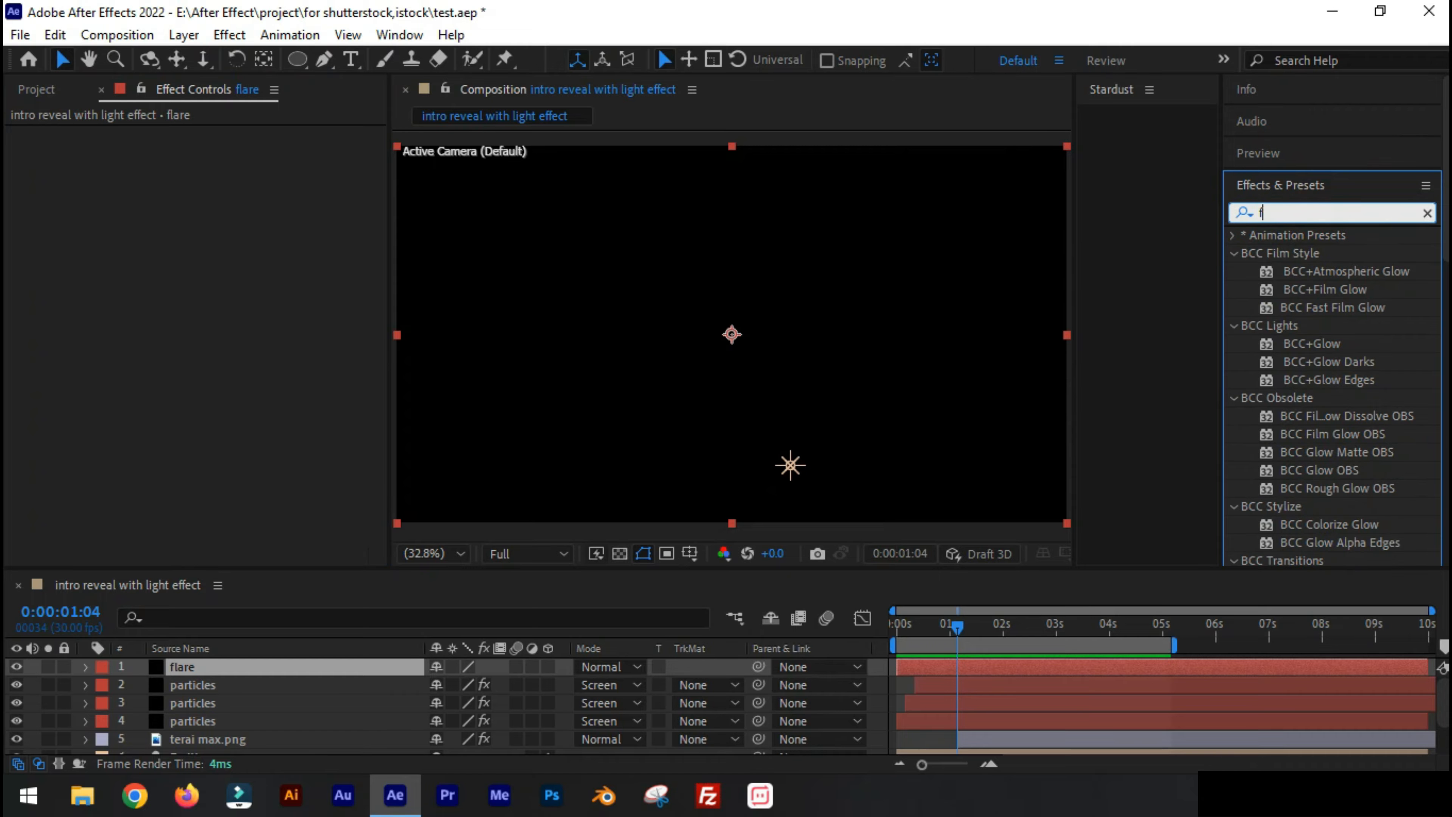
pyautogui.write('lar')
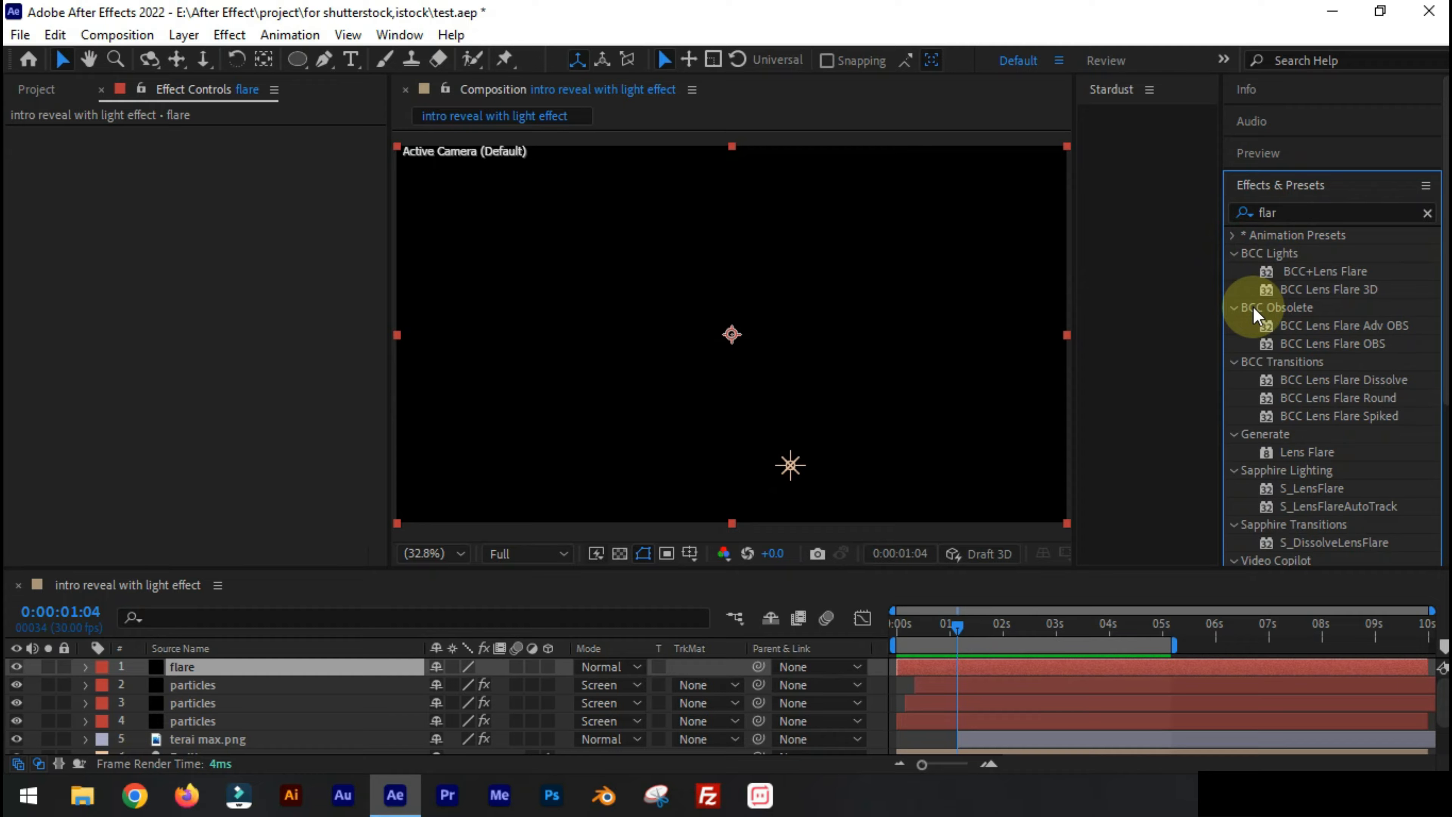
pyautogui.moveTo(1304, 289); pyautogui.dragTo(195, 671)
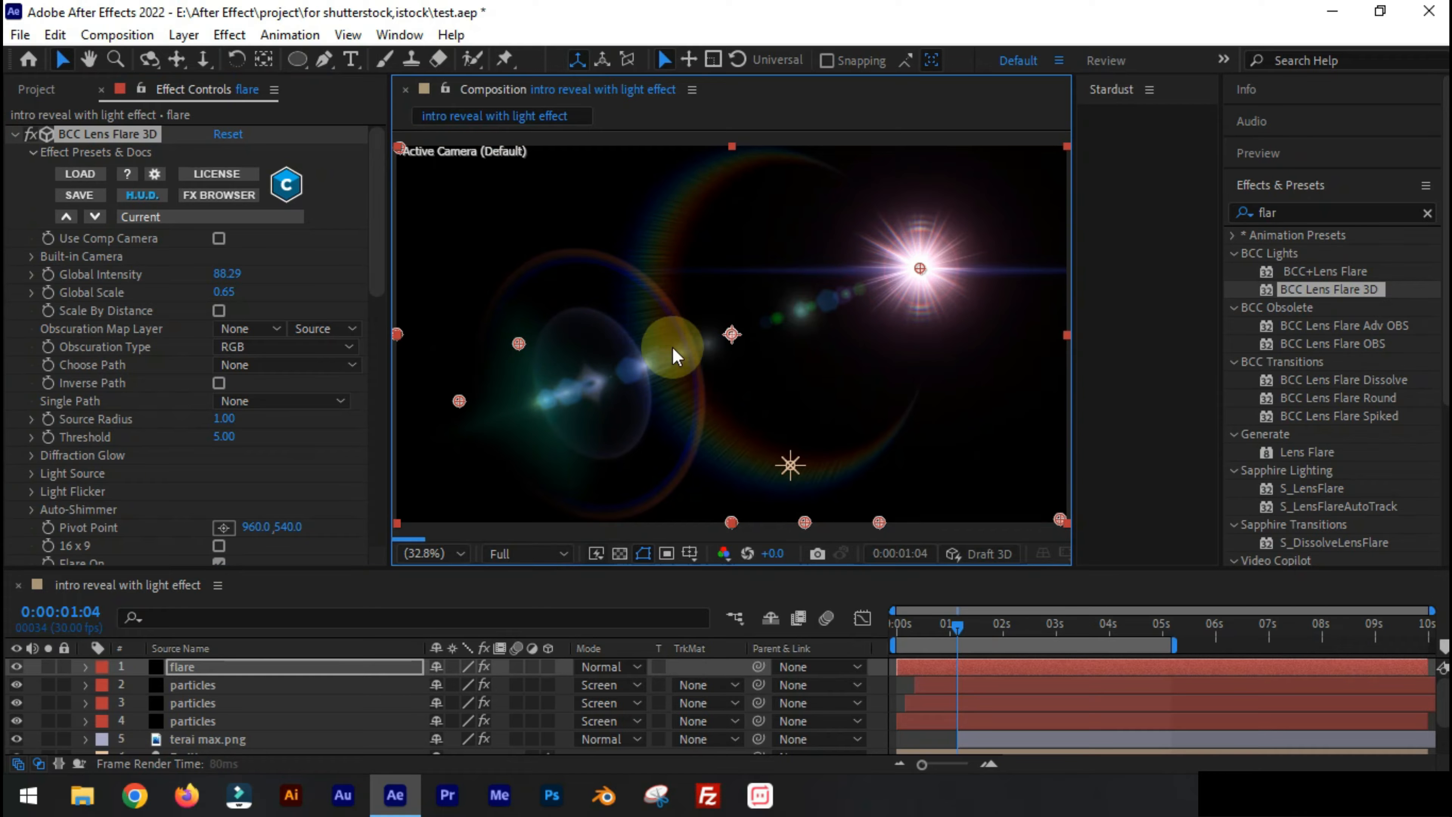
pyautogui.moveTo(706, 388)
pyautogui.mouseDown()
pyautogui.moveTo(668, 407)
pyautogui.moveTo(726, 402)
pyautogui.mouseUp()
pyautogui.moveTo(857, 356); pyautogui.dragTo(915, 328)
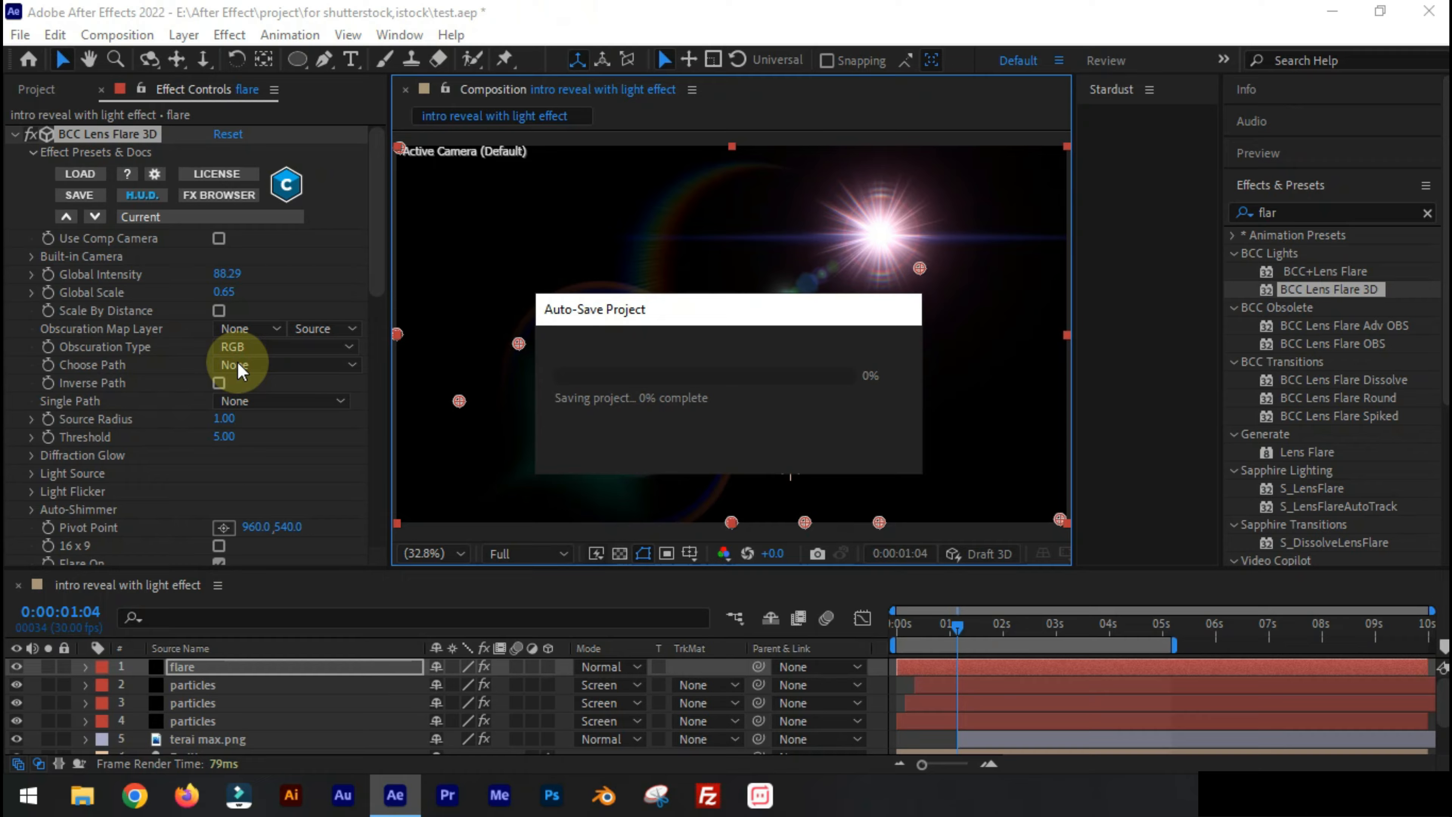
# Turn off the Flare, Rays, Polygons, Discs and Glows elements of BCC Lens Flare 3D
pyautogui.scroll(-3, 222, 372)
pyautogui.click(219, 420)
pyautogui.click(219, 475)
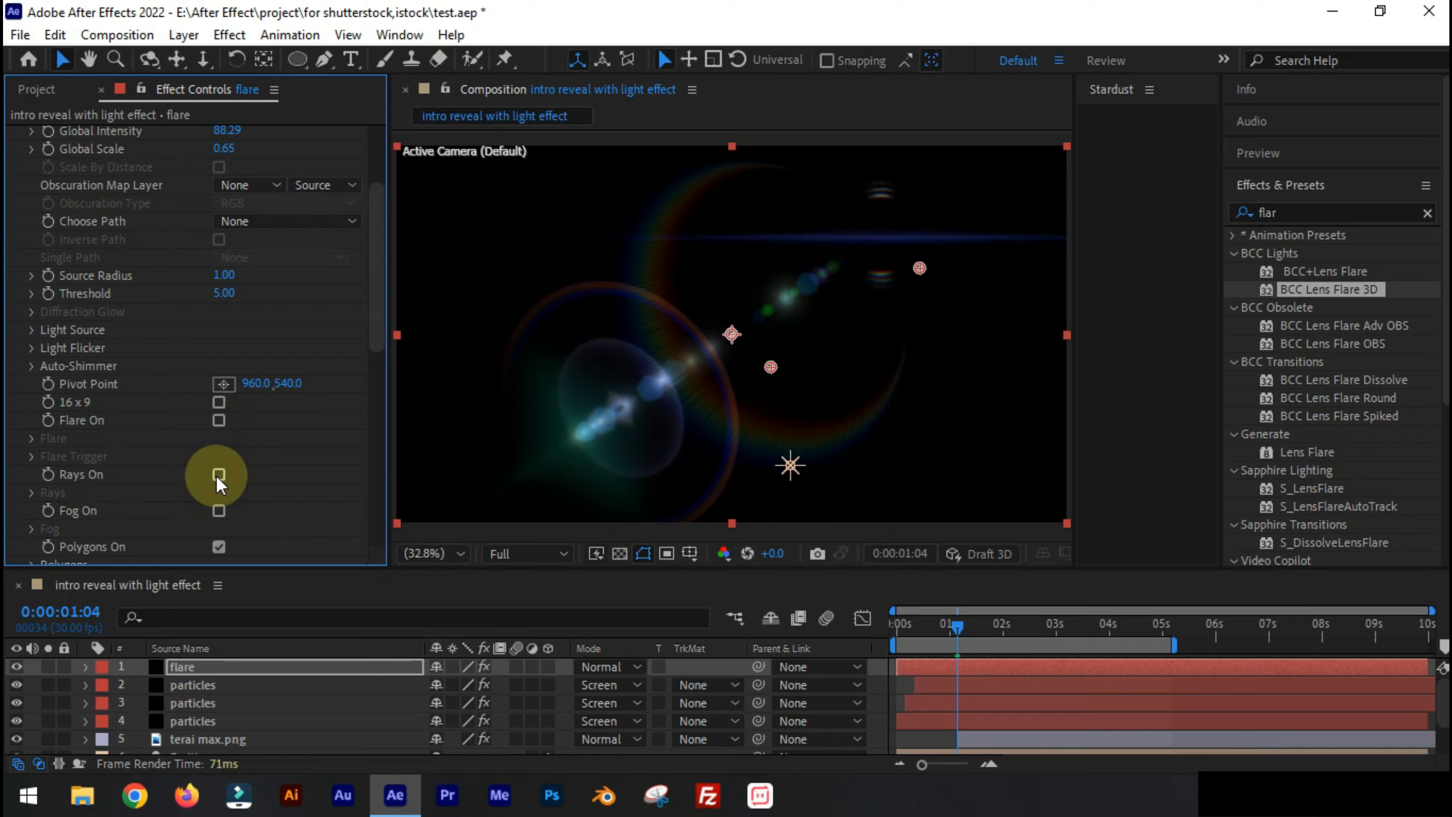
pyautogui.click(219, 546)
pyautogui.scroll(-3, 217, 543)
pyautogui.click(215, 485)
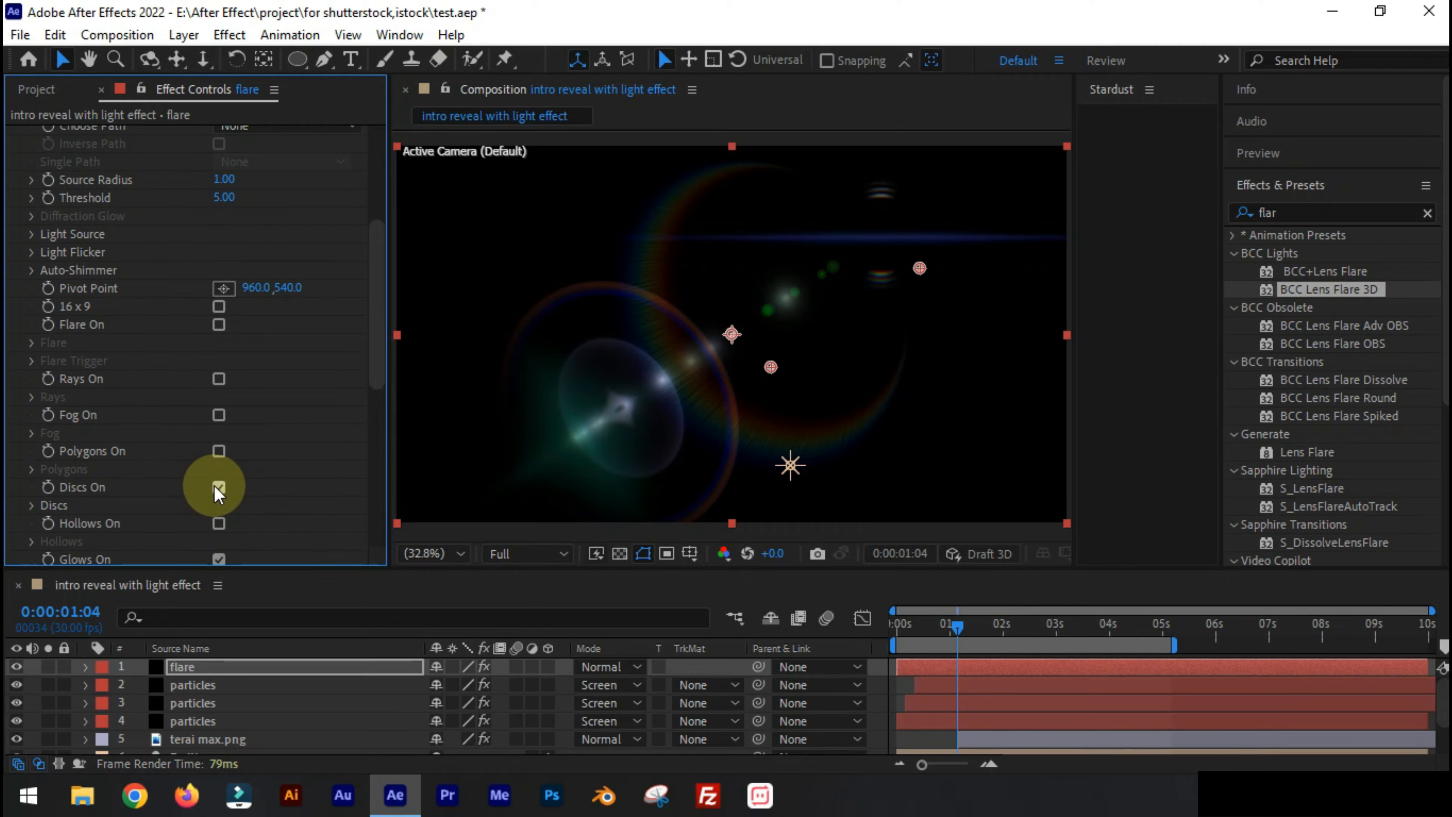
pyautogui.scroll(-3, 214, 486)
pyautogui.click(216, 464)
pyautogui.click(215, 501)
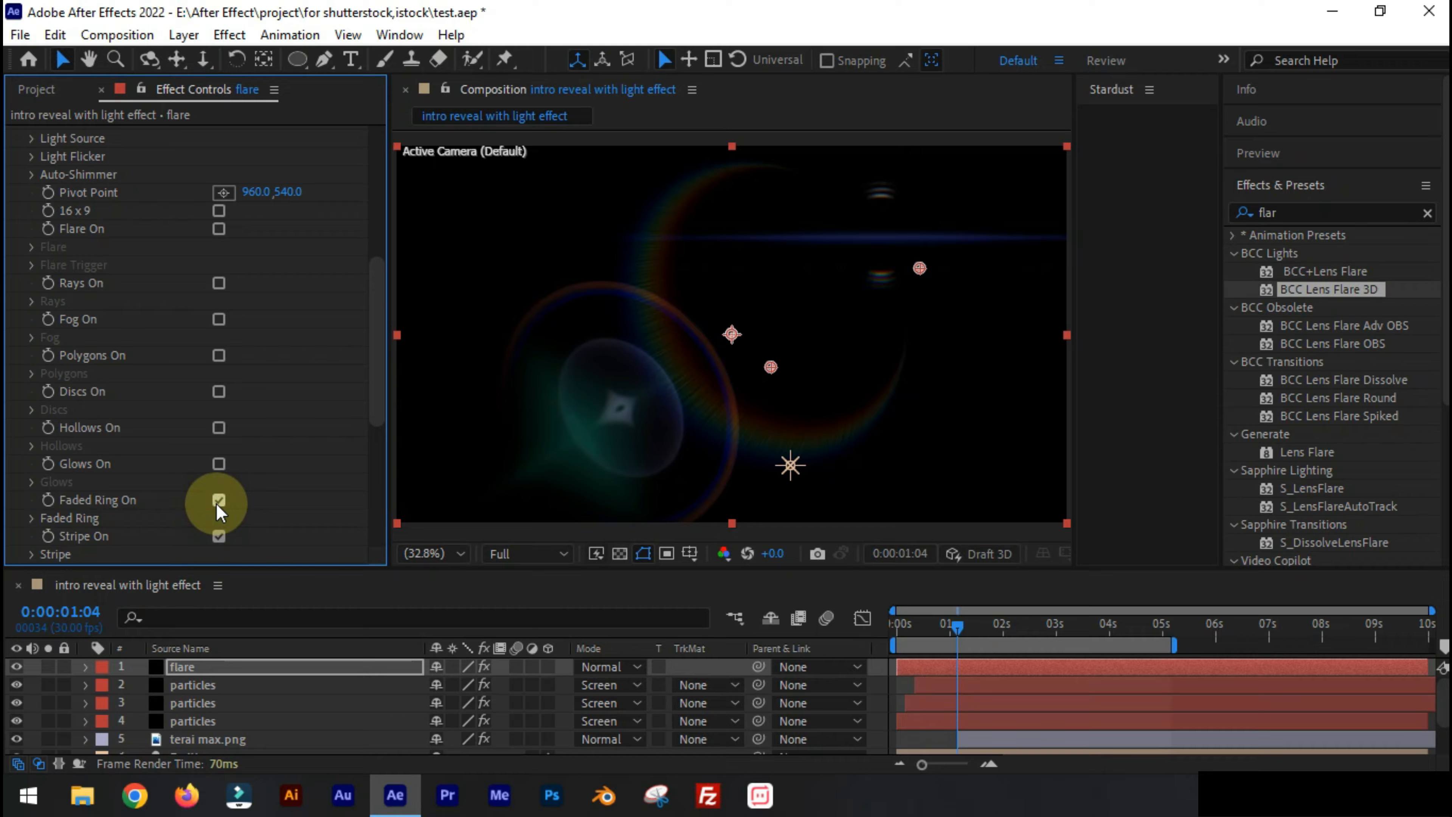
# Turn off Chroma Hoop, Elliptical Caustic, Star Caustic and Chromatic Aberration, and move the flare source so the ring is centered in the frame
pyautogui.scroll(-3, 216, 503)
pyautogui.click(215, 525)
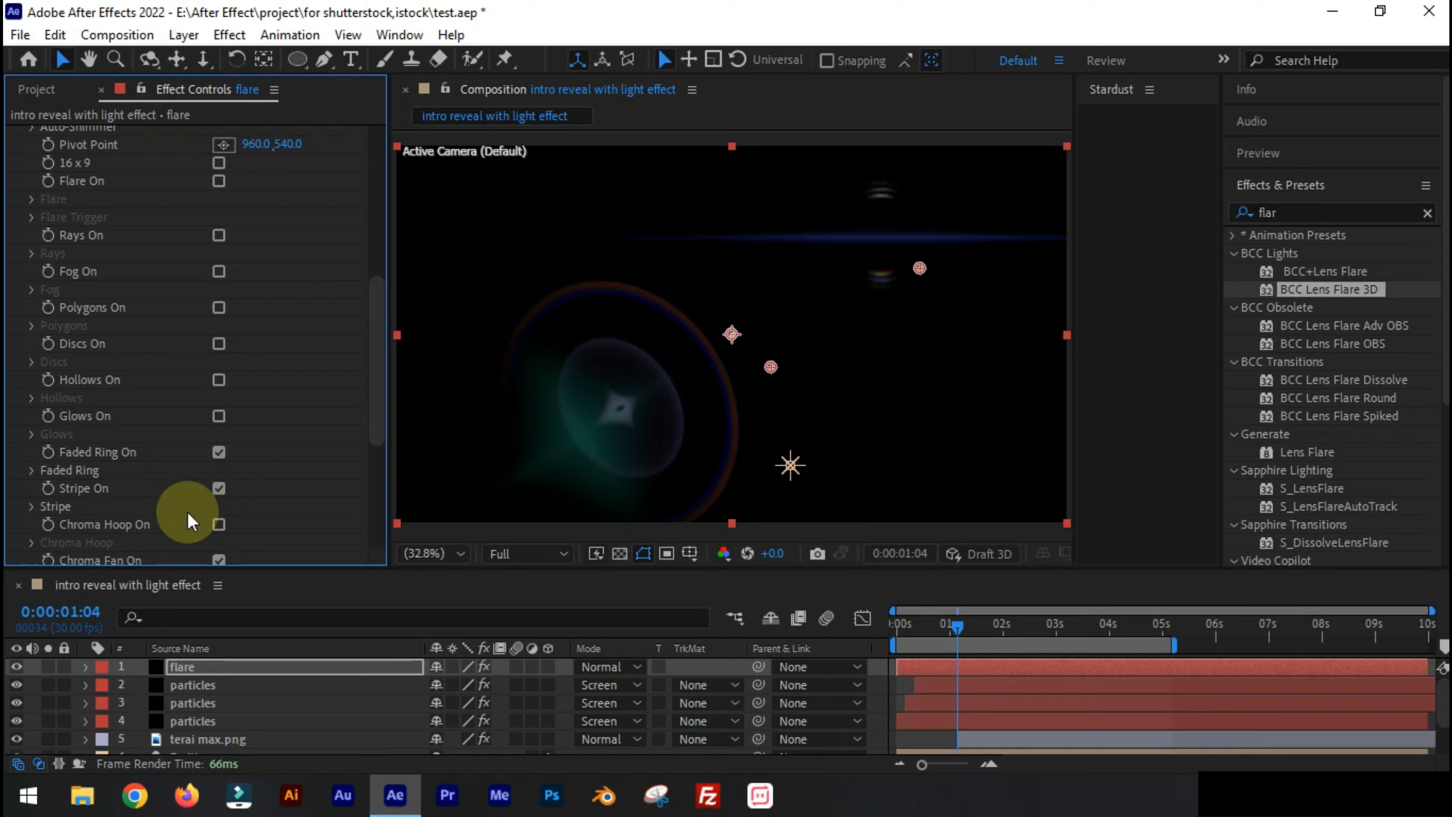
pyautogui.scroll(-3, 190, 519)
pyautogui.click(216, 501)
pyautogui.scroll(-1, 220, 531)
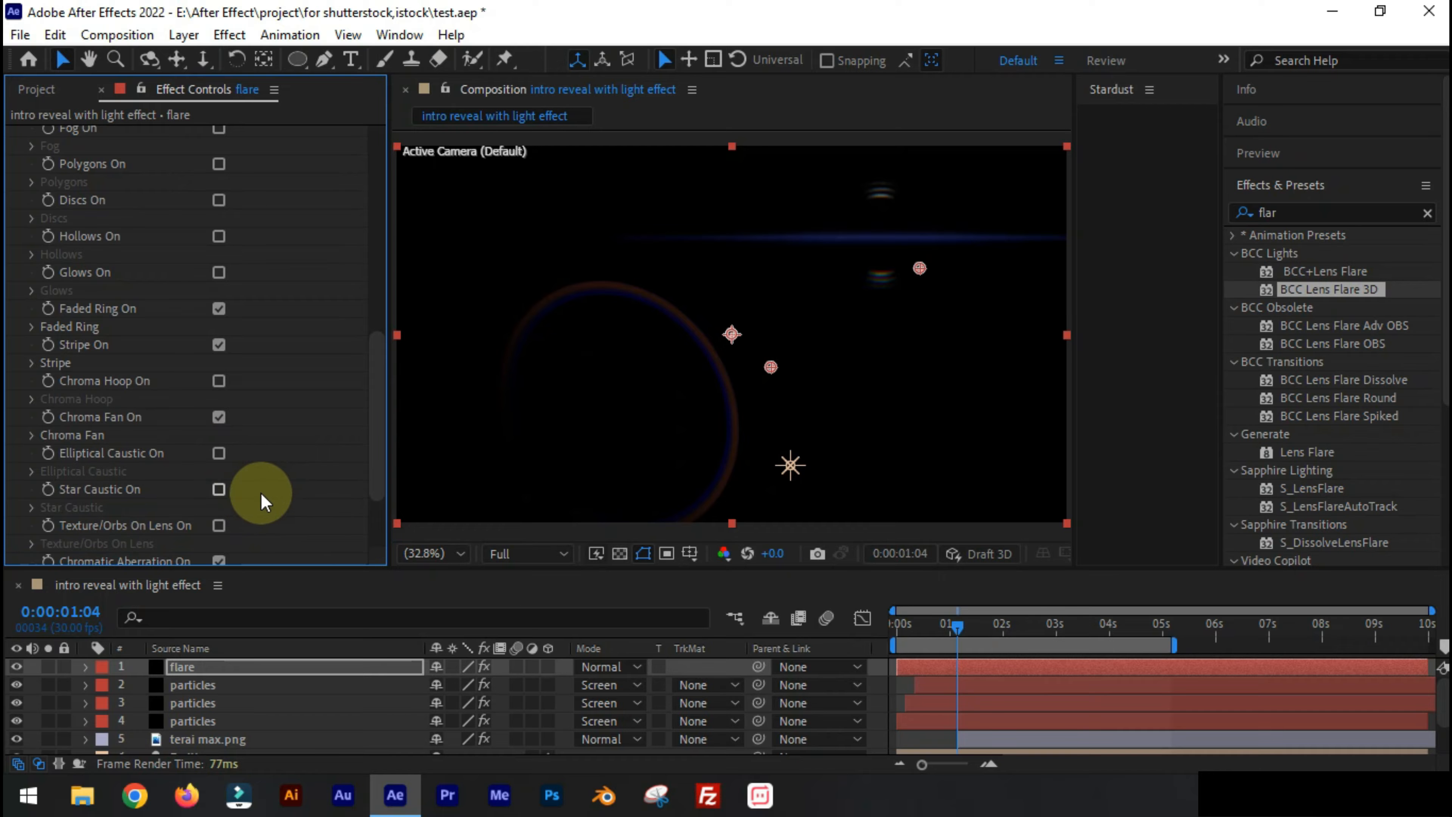
pyautogui.scroll(-1, 261, 492)
pyautogui.click(219, 514)
pyautogui.moveTo(918, 269); pyautogui.dragTo(767, 372)
# Try terai max.png with Effects & Masks as the Background Map Layer and Mix With Original at 21, and return the layer to None
pyautogui.scroll(-2, 337, 432)
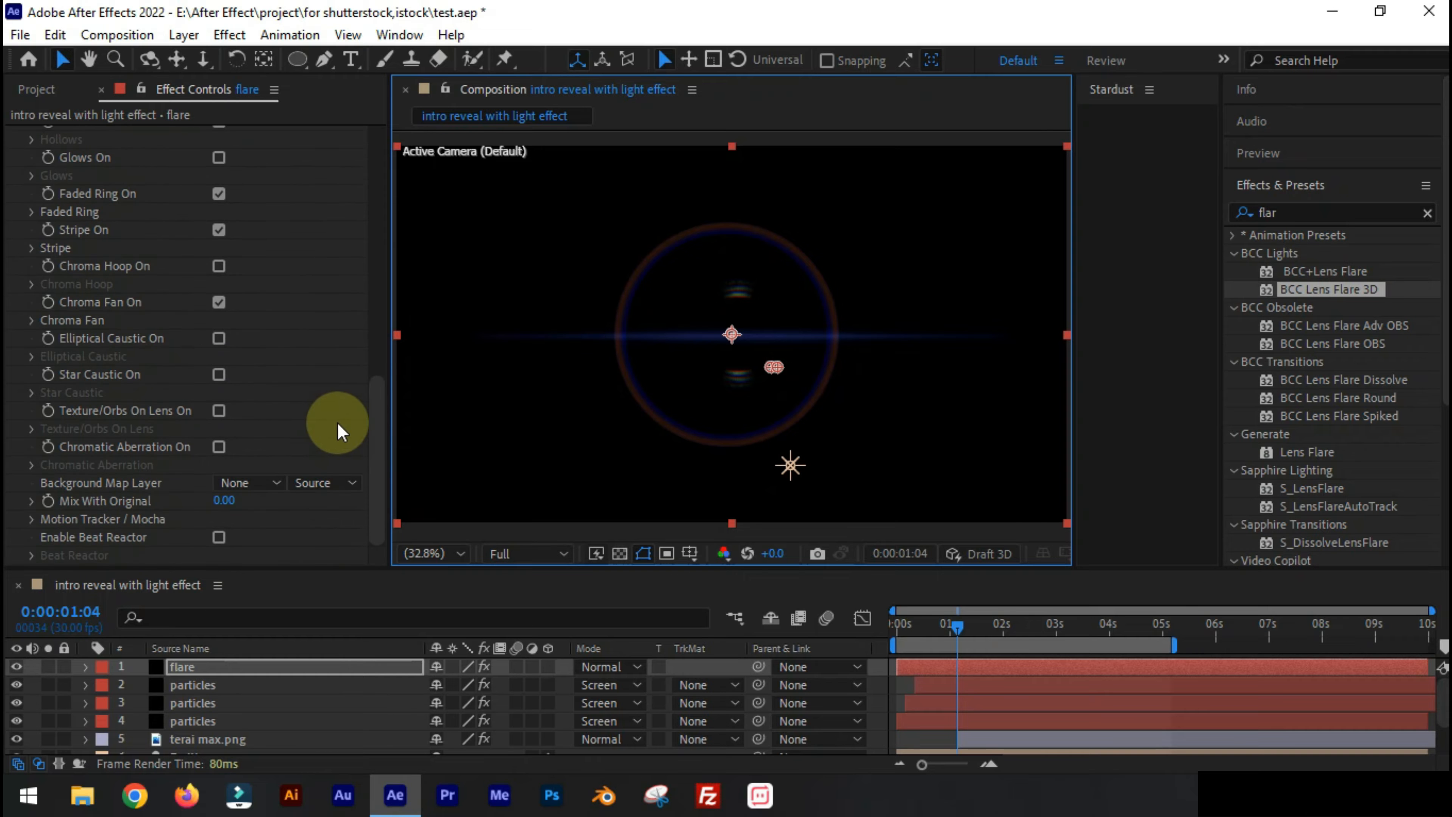
pyautogui.click(247, 483)
pyautogui.click(281, 629)
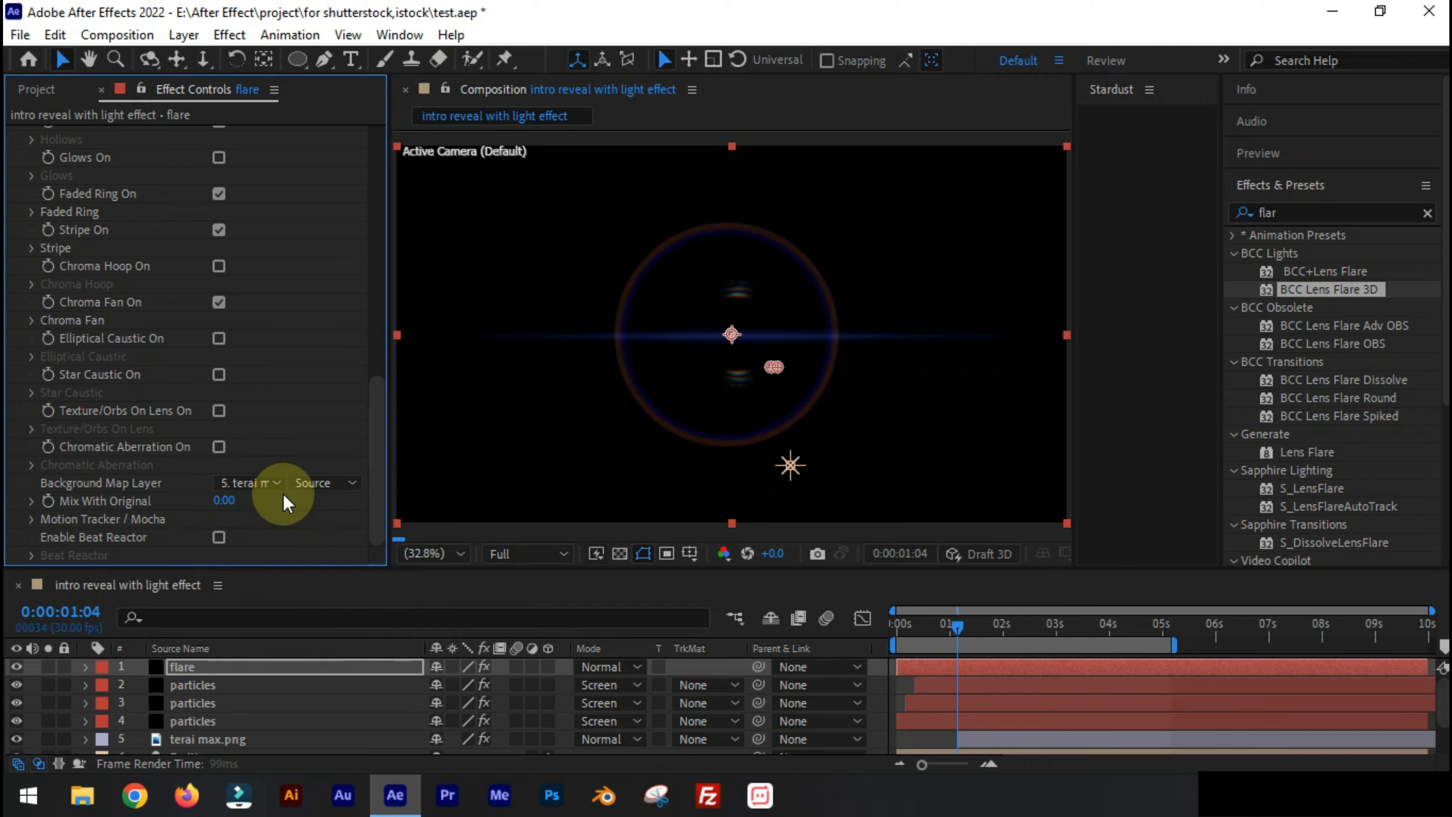
pyautogui.click(309, 483)
pyautogui.click(320, 554)
pyautogui.moveTo(227, 501); pyautogui.dragTo(254, 508)
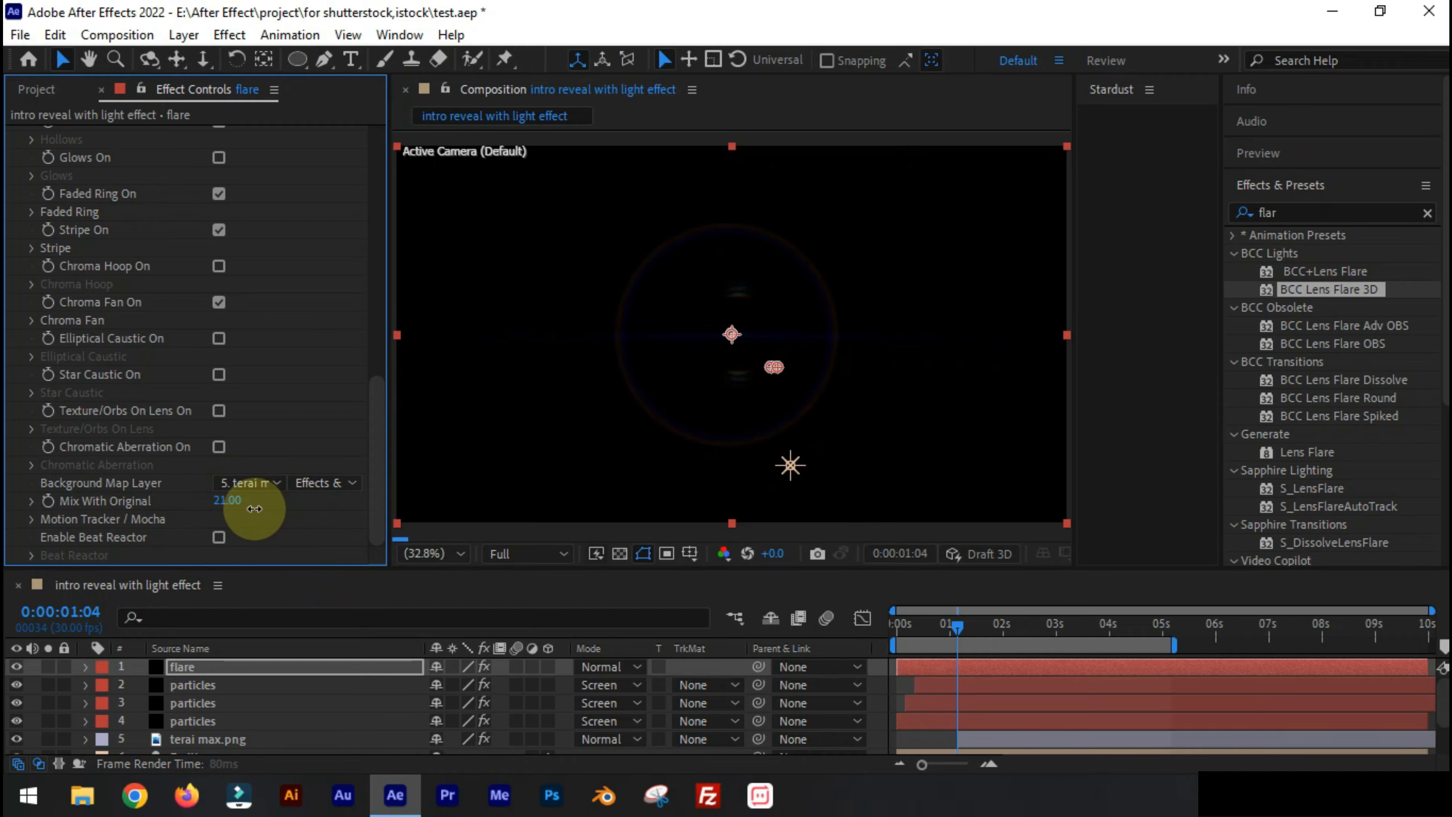
pyautogui.click(250, 482)
pyautogui.click(262, 508)
# Try terai max.png as the Obscuration Map Layer and set it back to None
pyautogui.click(250, 328)
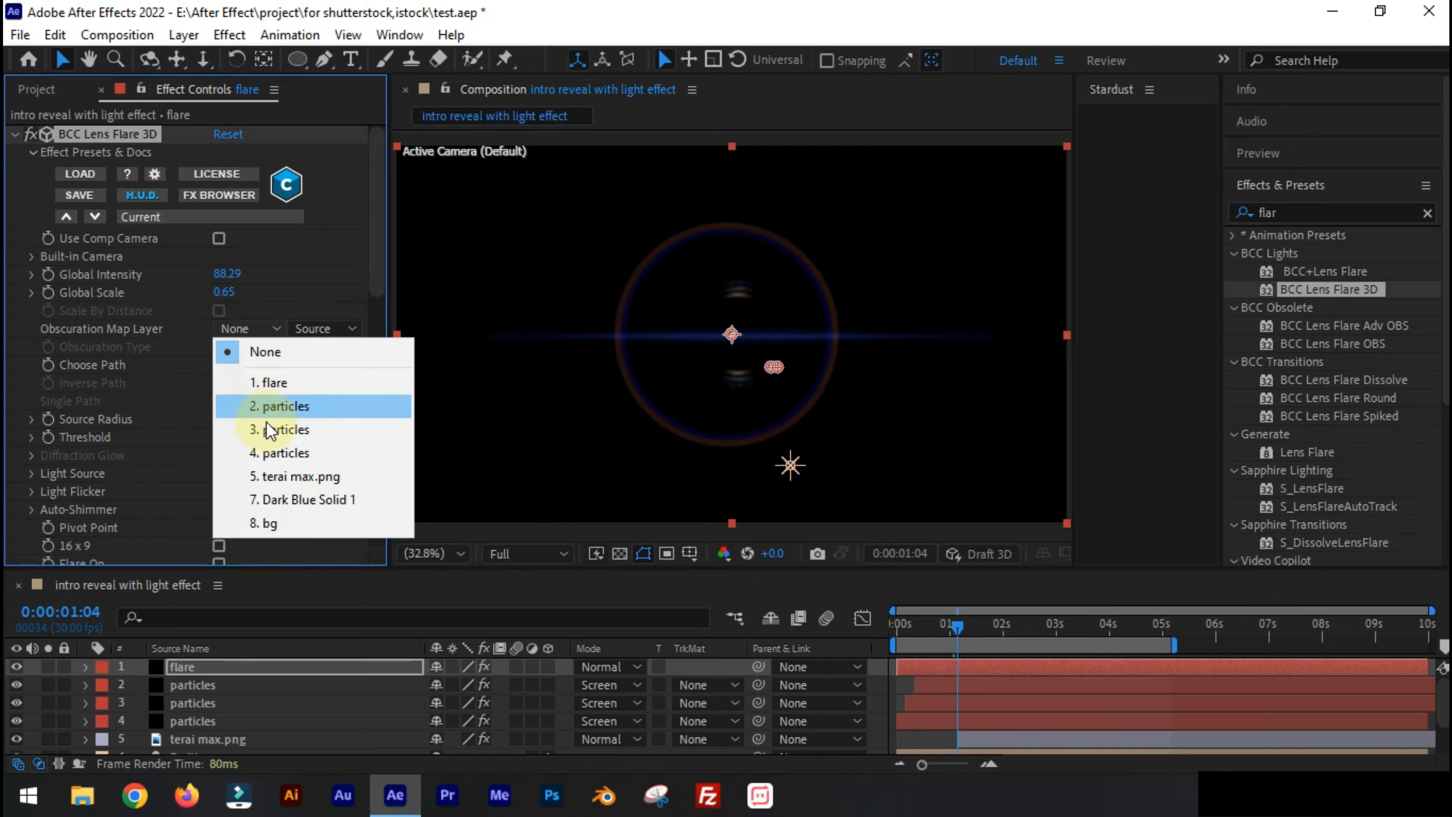
pyautogui.click(286, 476)
pyautogui.click(260, 328)
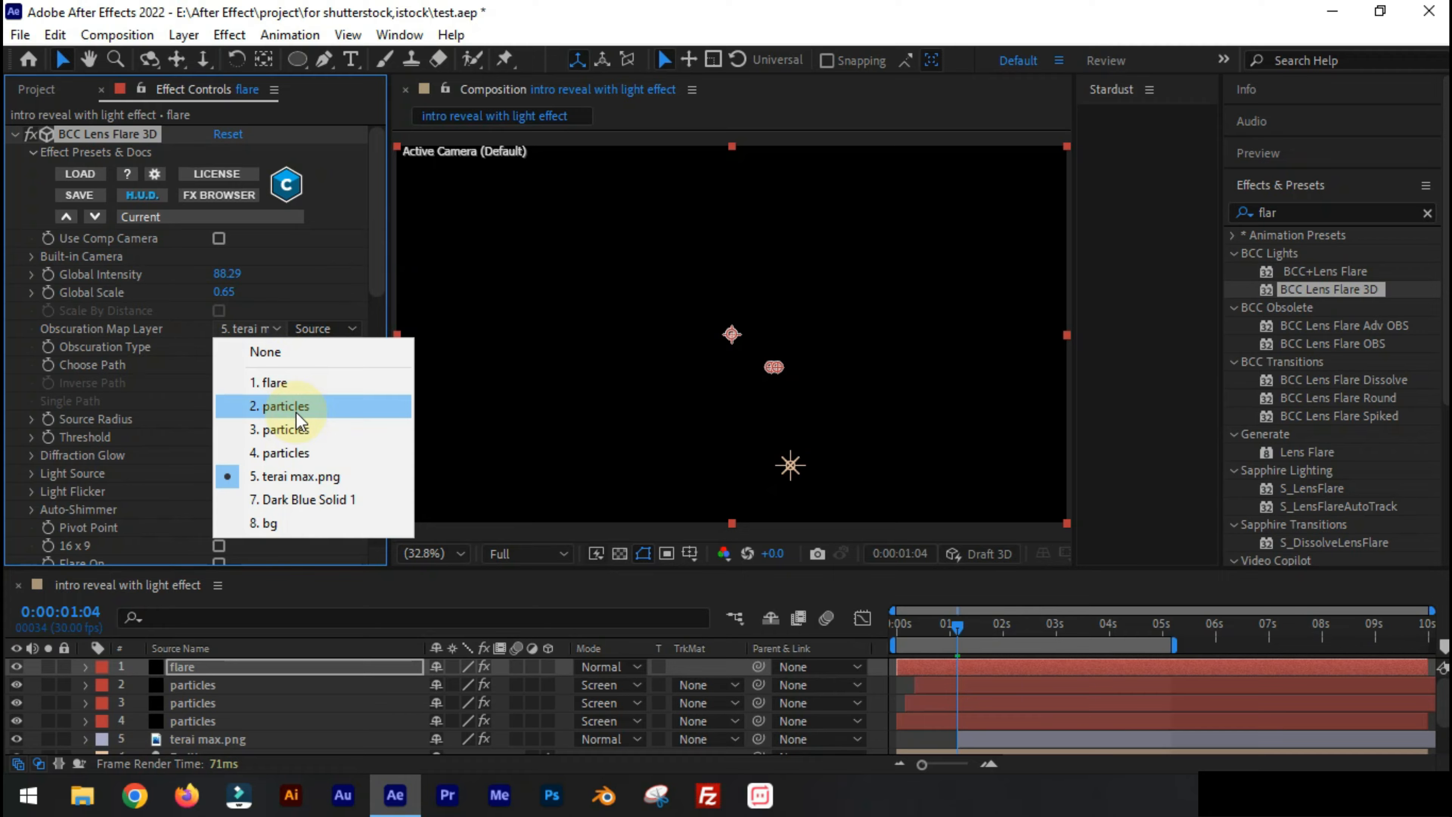
pyautogui.click(265, 351)
# Try Use All Paths with Inverse Path for the lens flare's Choose Path and set it back to None
pyautogui.click(261, 364)
pyautogui.click(260, 408)
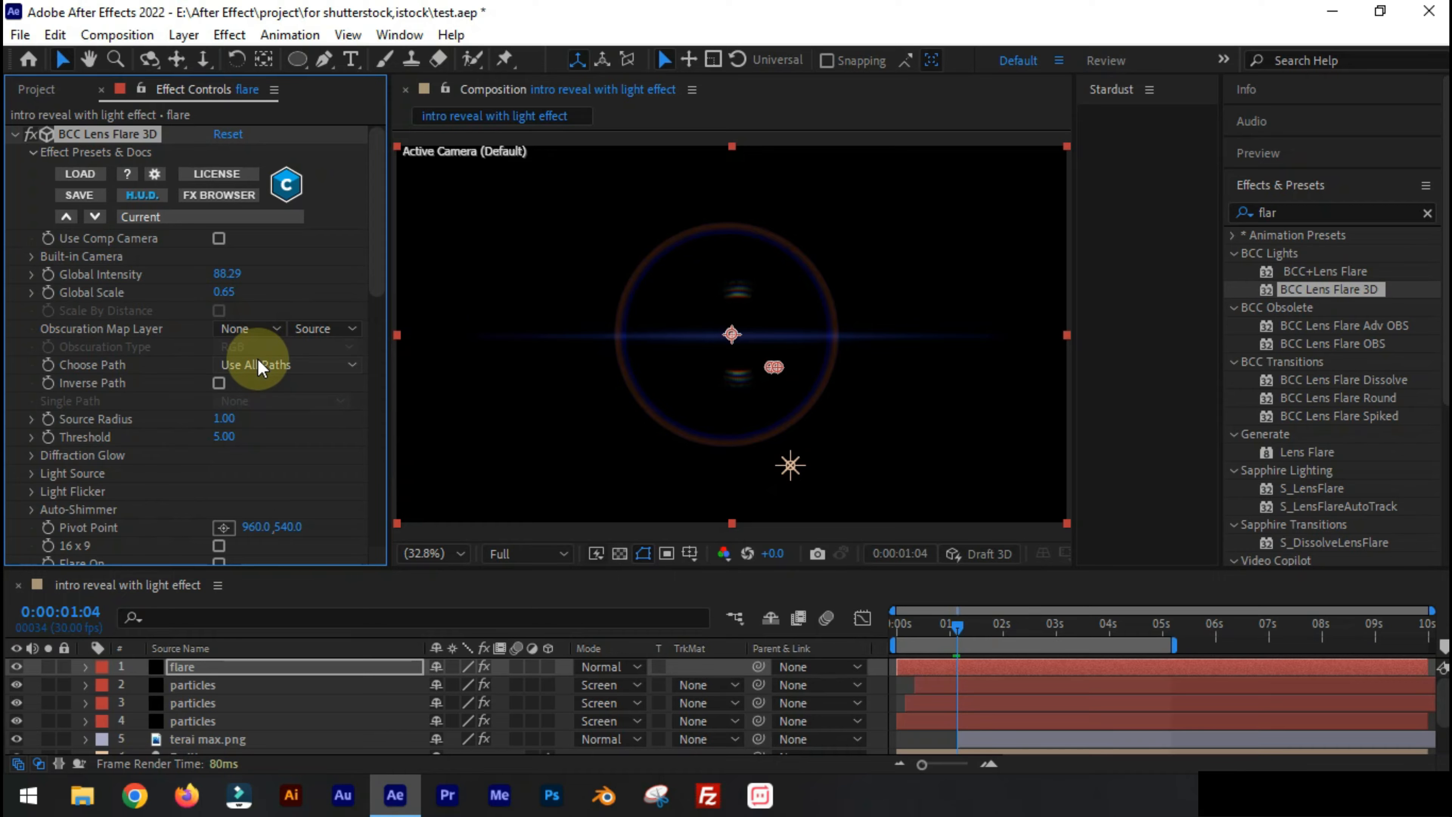
pyautogui.click(219, 383)
pyautogui.click(240, 365)
pyautogui.click(243, 381)
# Set the flare layer's blending mode to Add and check the ring over the logo at 0:00:01:25
pyautogui.click(609, 666)
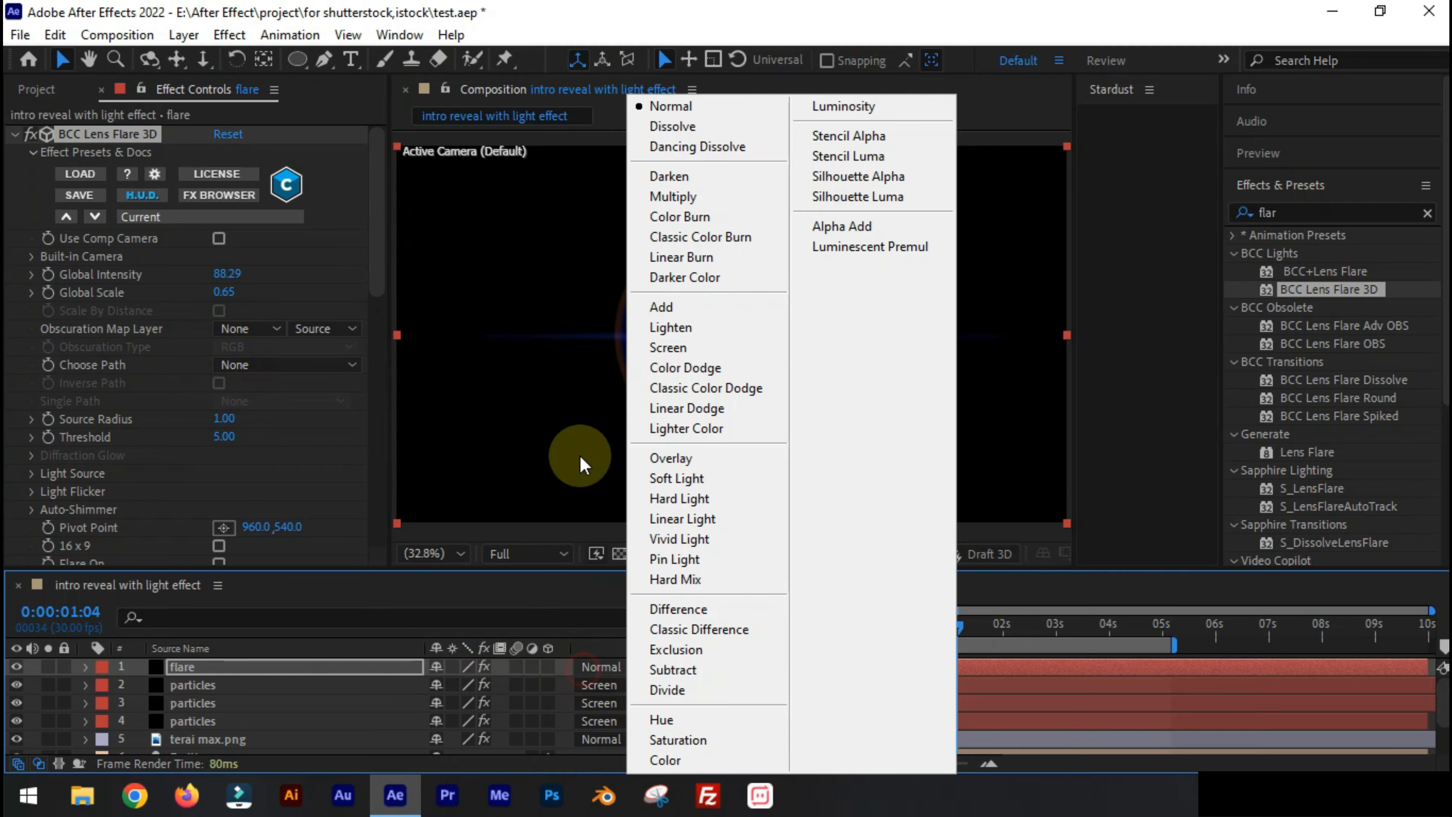
pyautogui.click(649, 306)
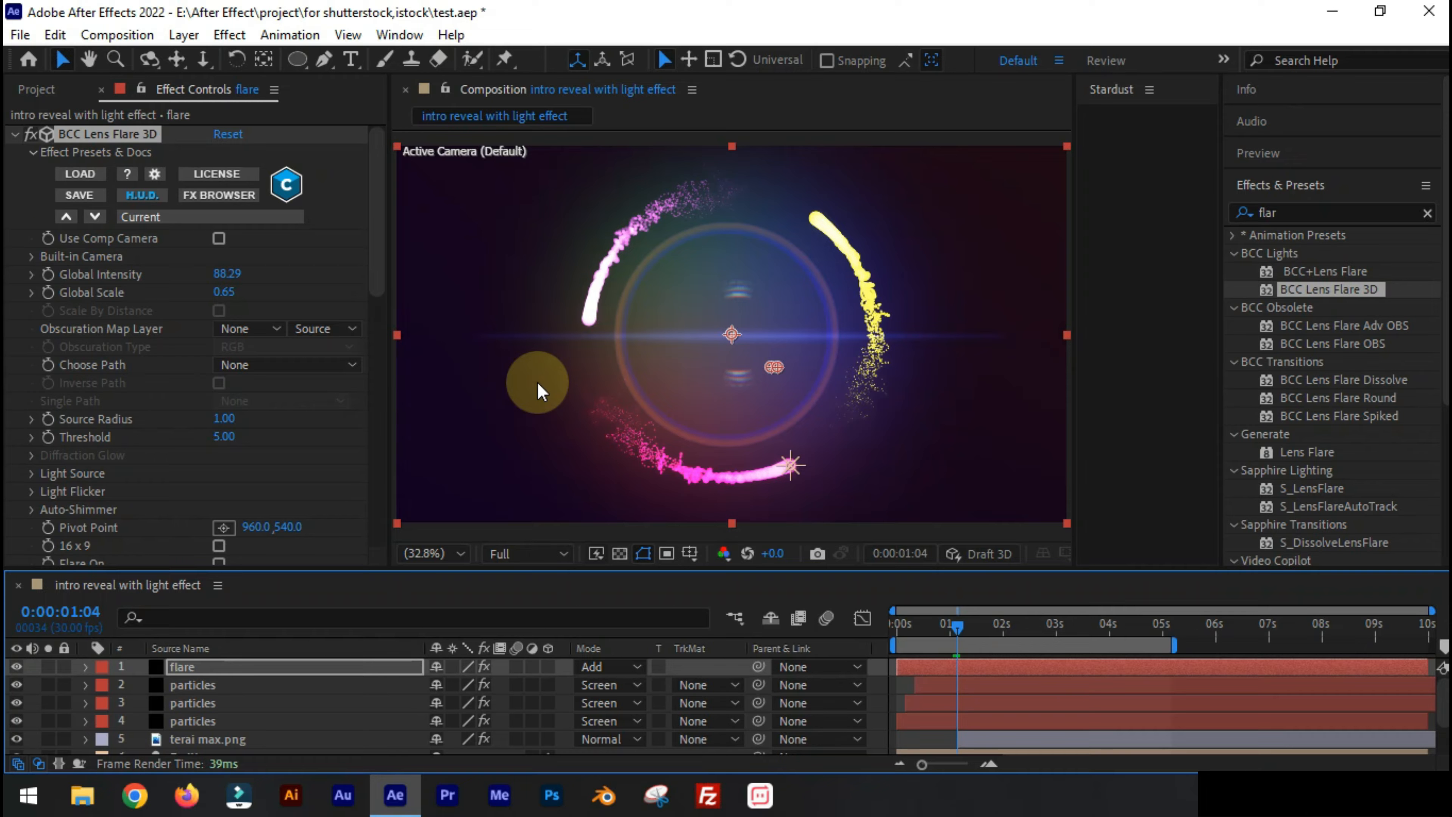
pyautogui.moveTo(952, 626); pyautogui.dragTo(998, 626)
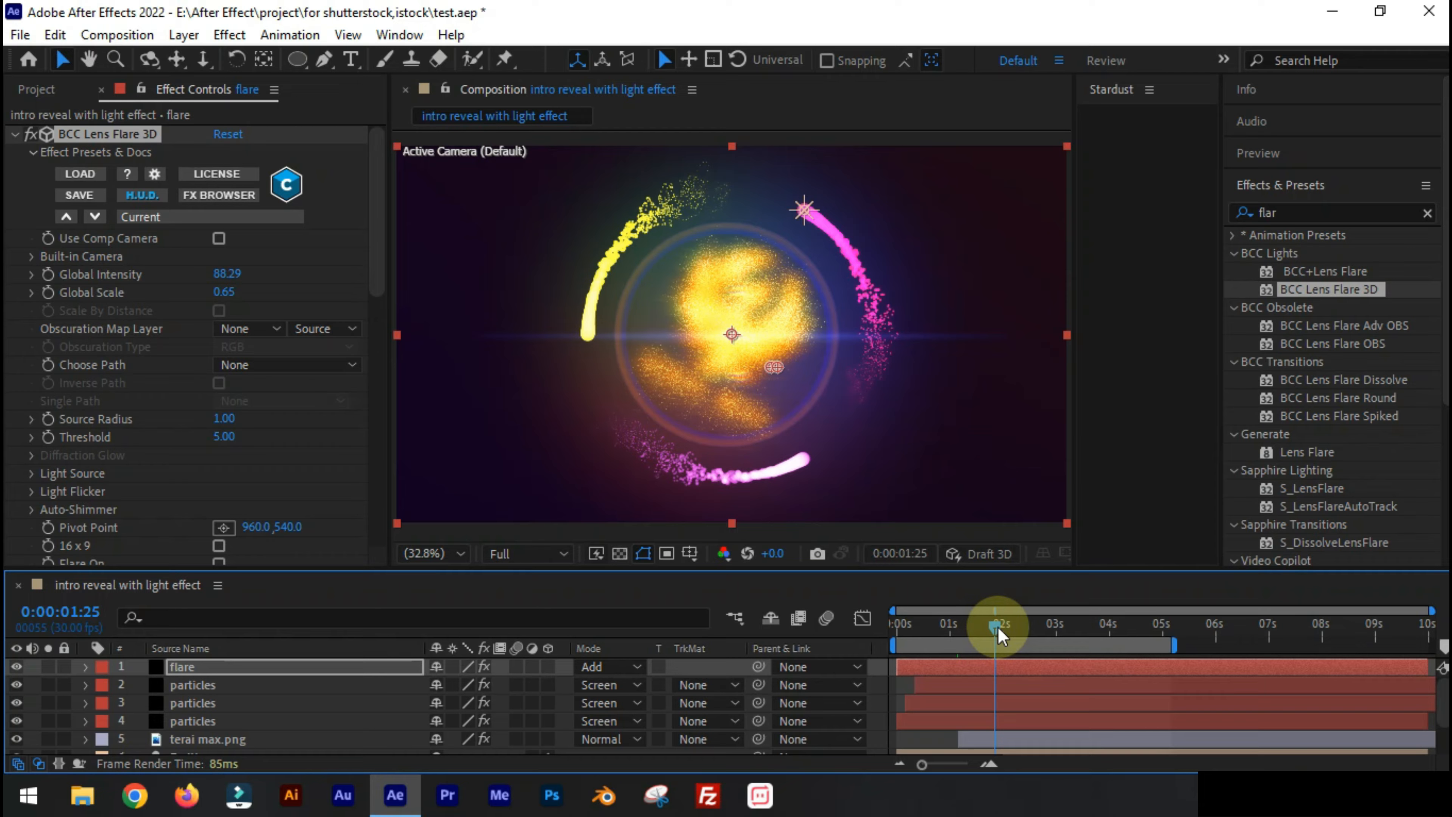
# Turn off the lens flare's Stripe and Chroma Fan elements, leaving only the Faded Ring enabled
pyautogui.scroll(-10, 87, 468)
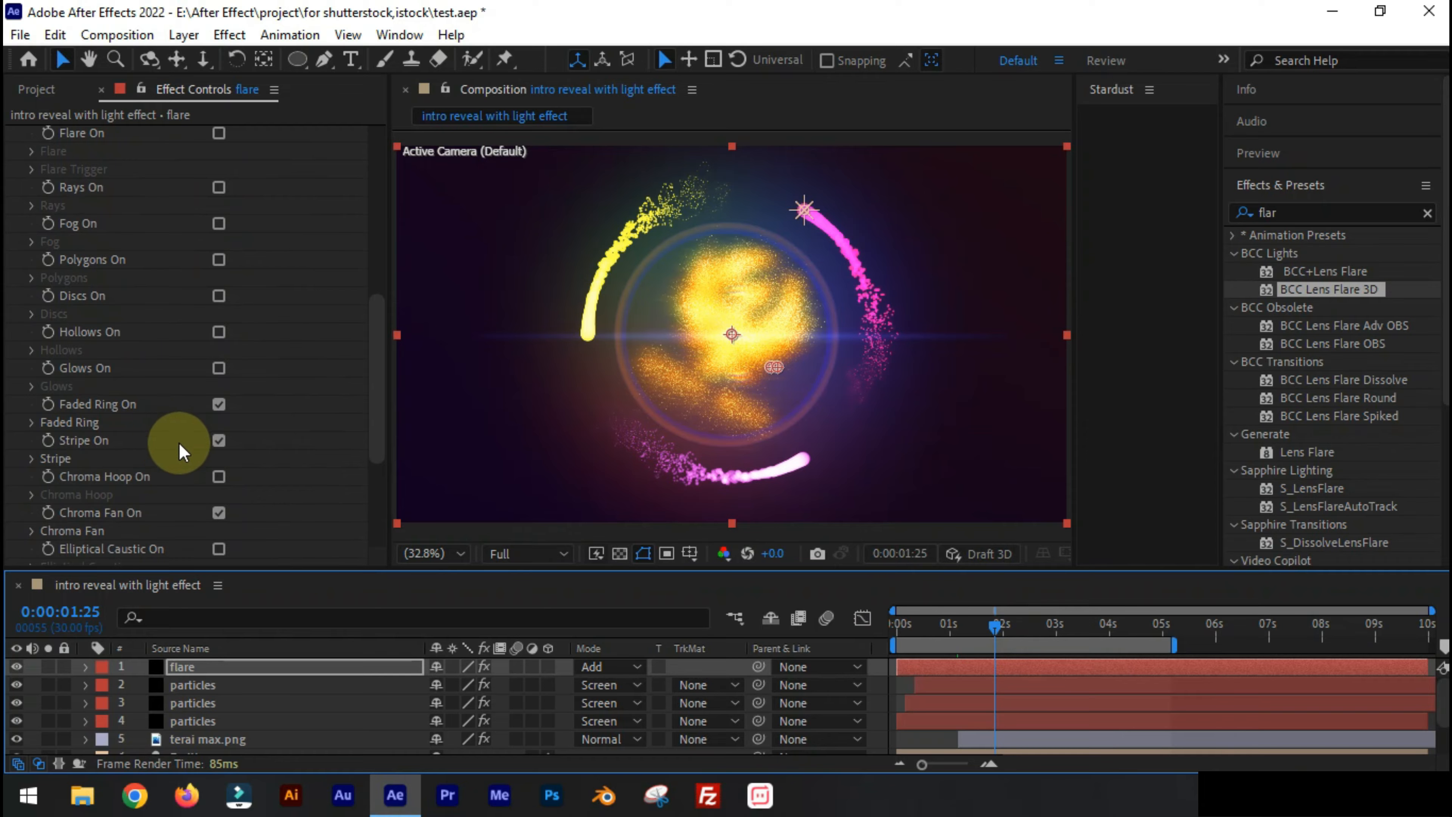
pyautogui.click(218, 441)
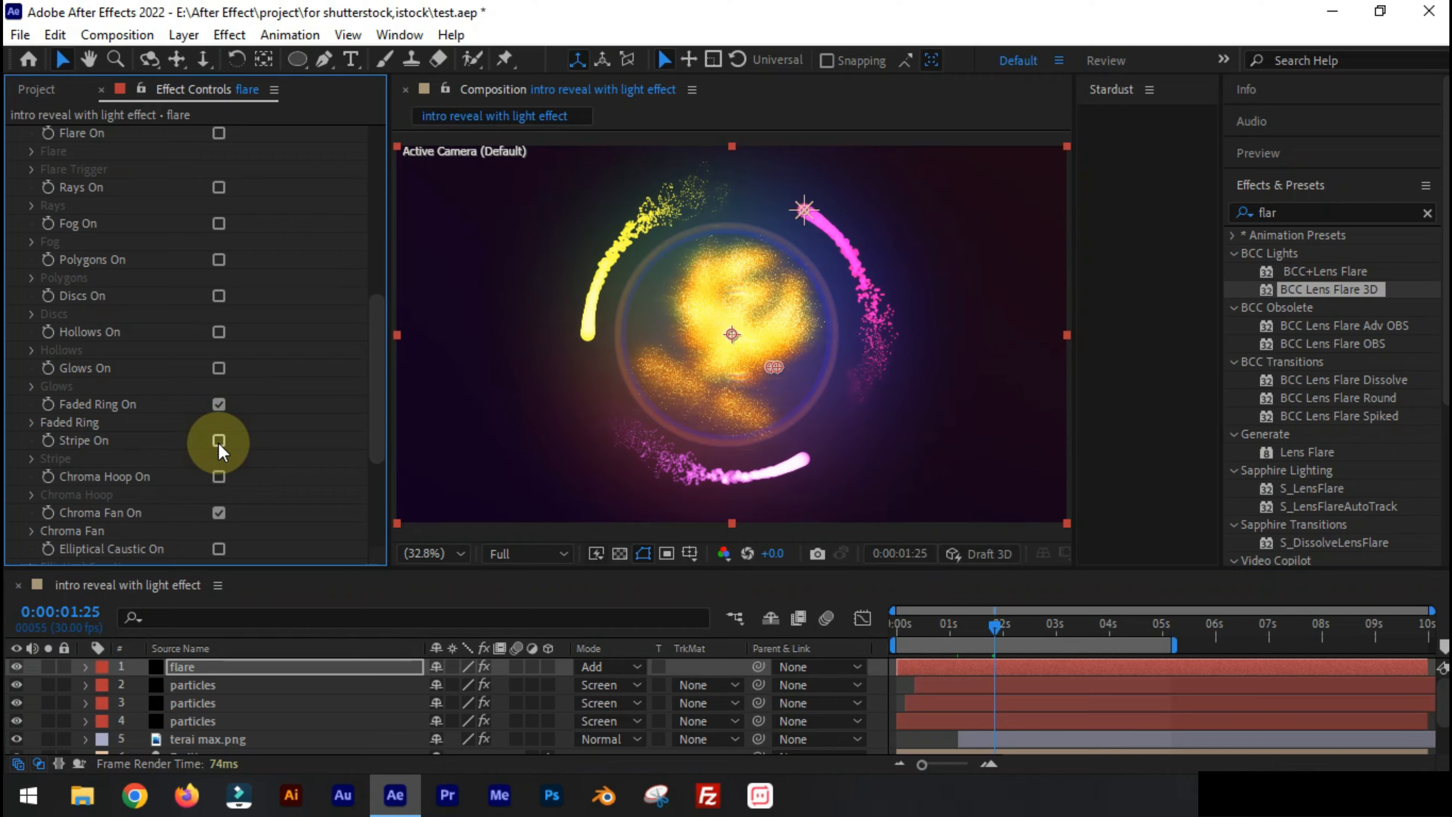
pyautogui.click(917, 634)
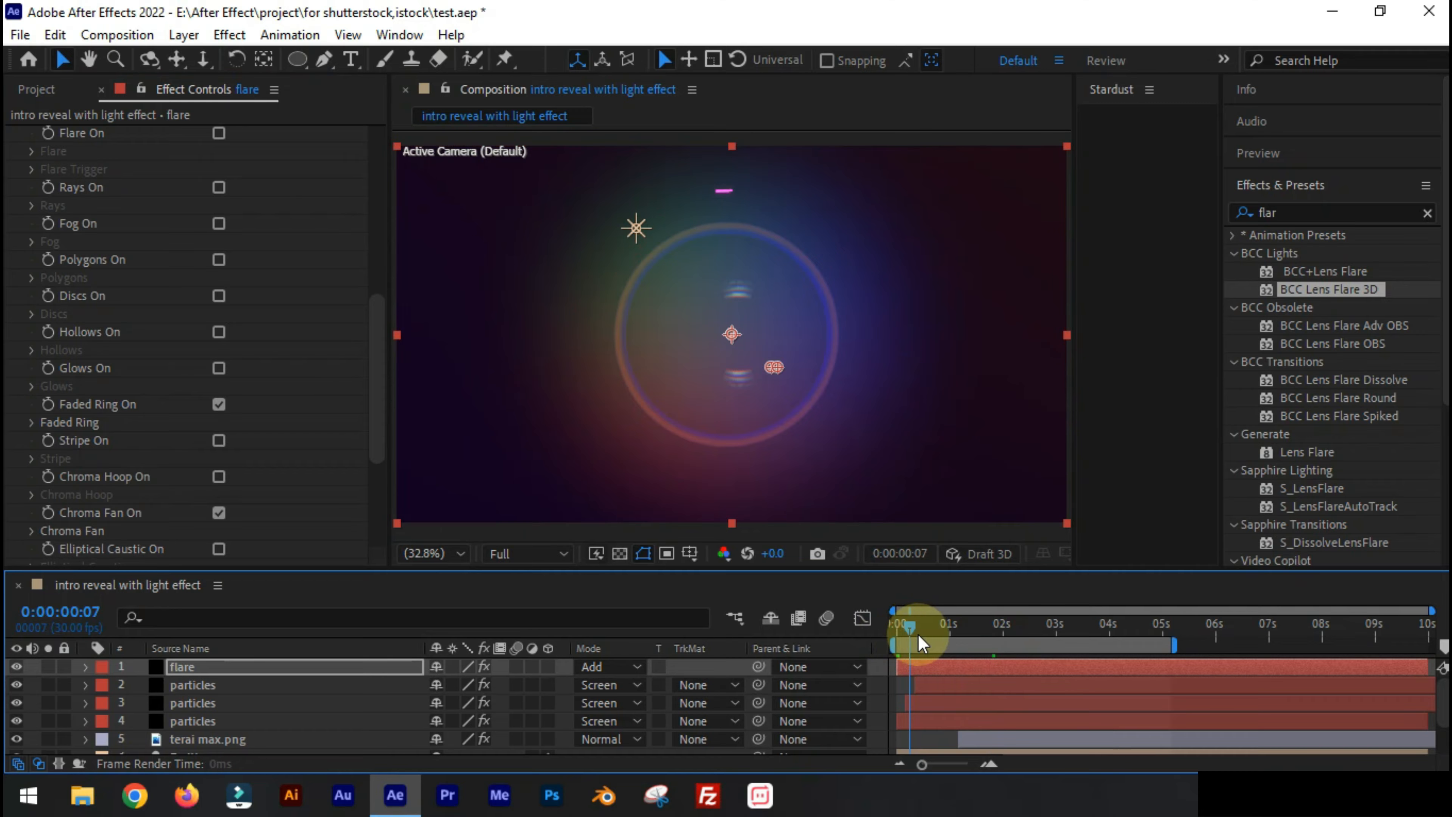
pyautogui.click(219, 512)
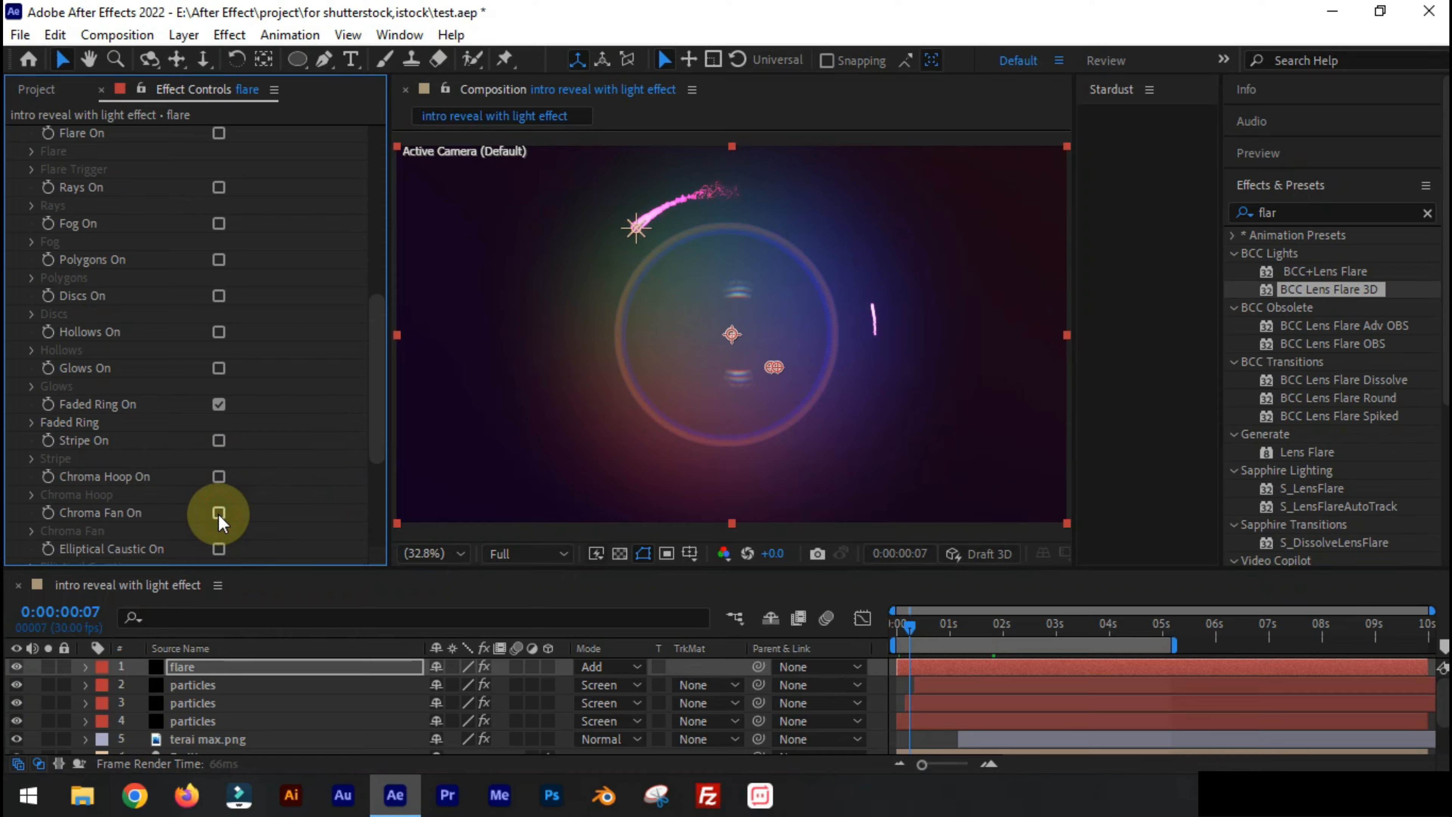
# Keyframe the flare layer's Opacity at 100% at 0:00:00:20 and 0% at 0:00:00:00
pyautogui.moveTo(909, 628); pyautogui.dragTo(931, 628)
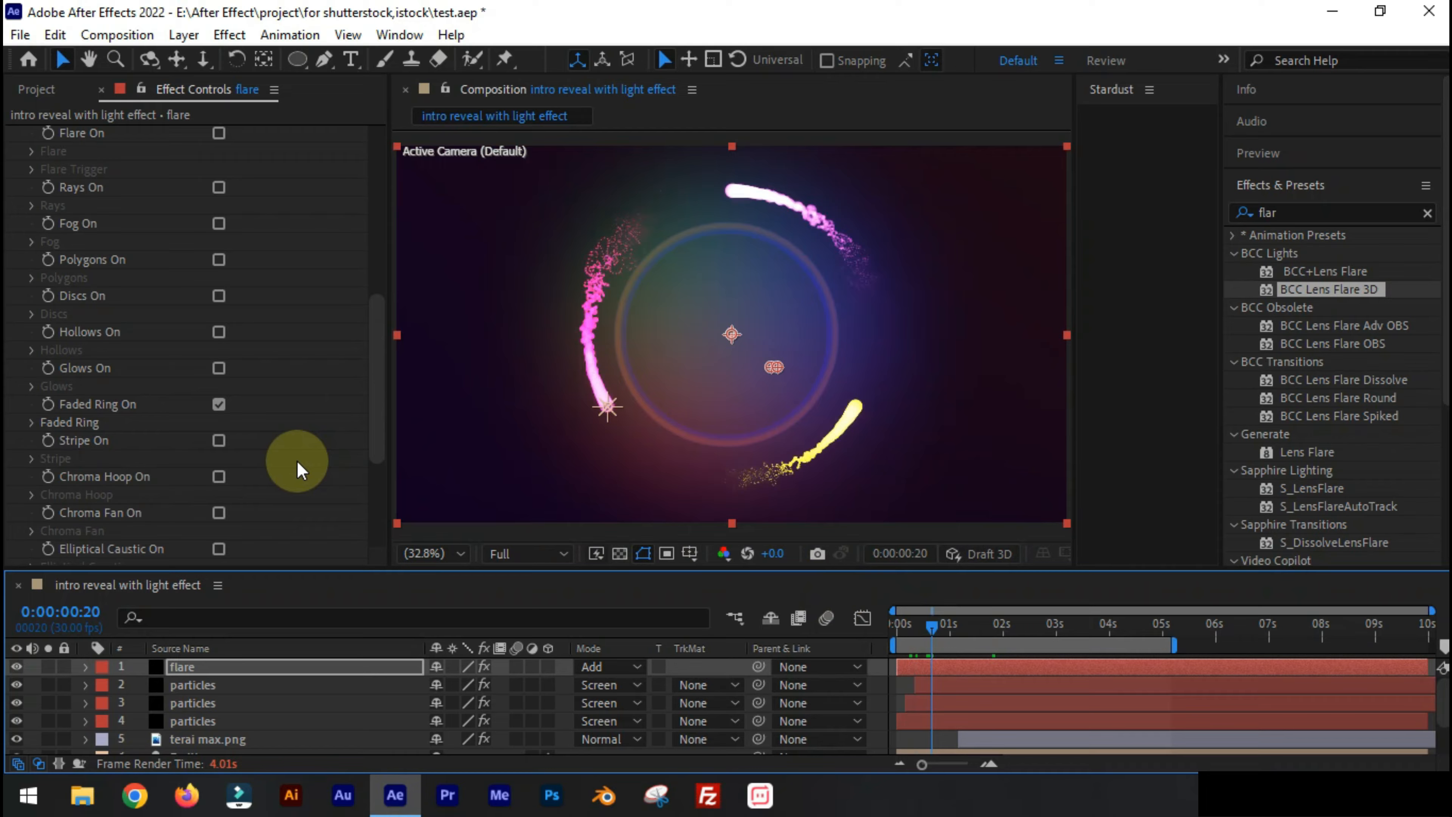
pyautogui.click(266, 664)
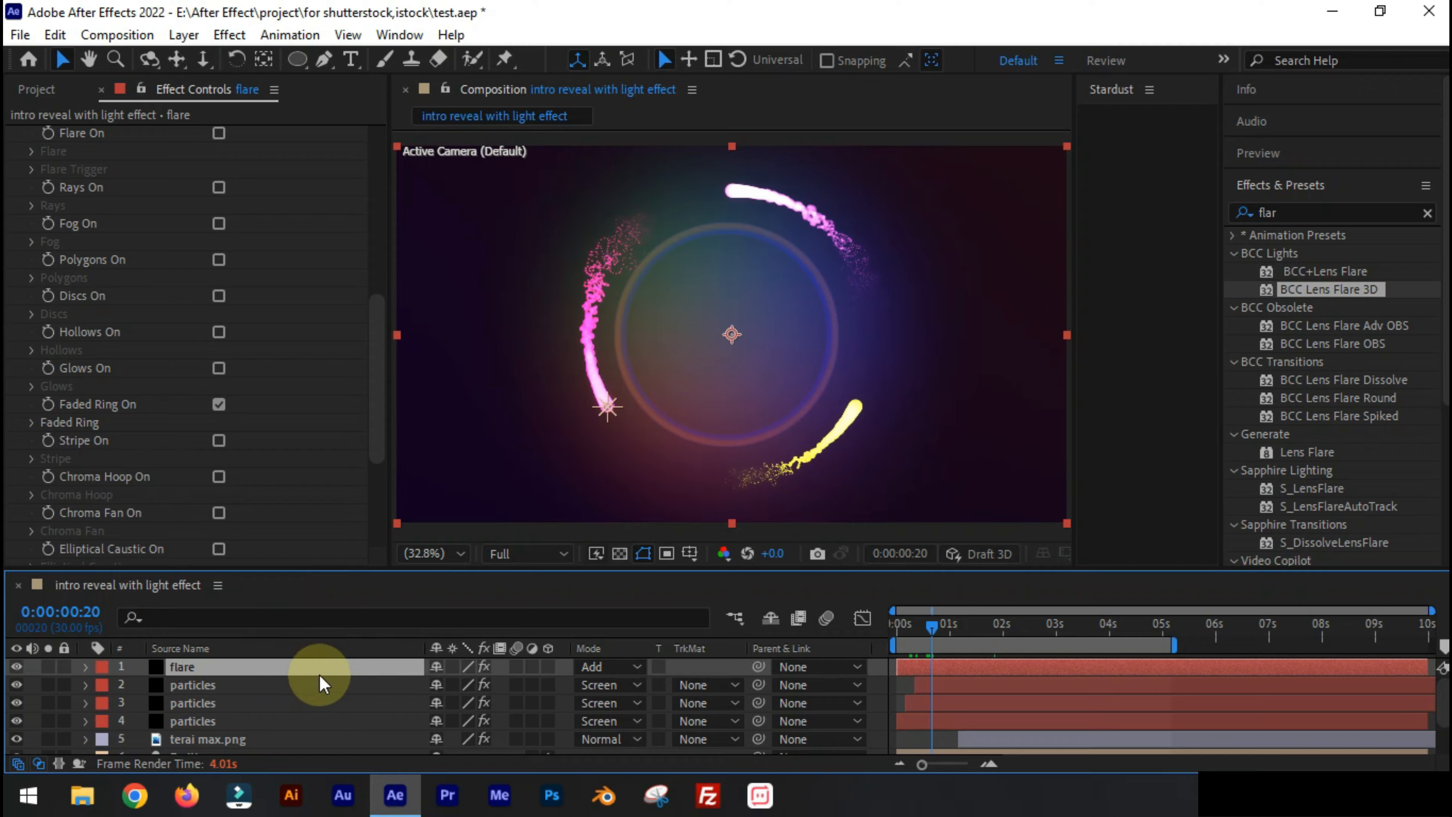
pyautogui.press('t')
pyautogui.click(139, 686)
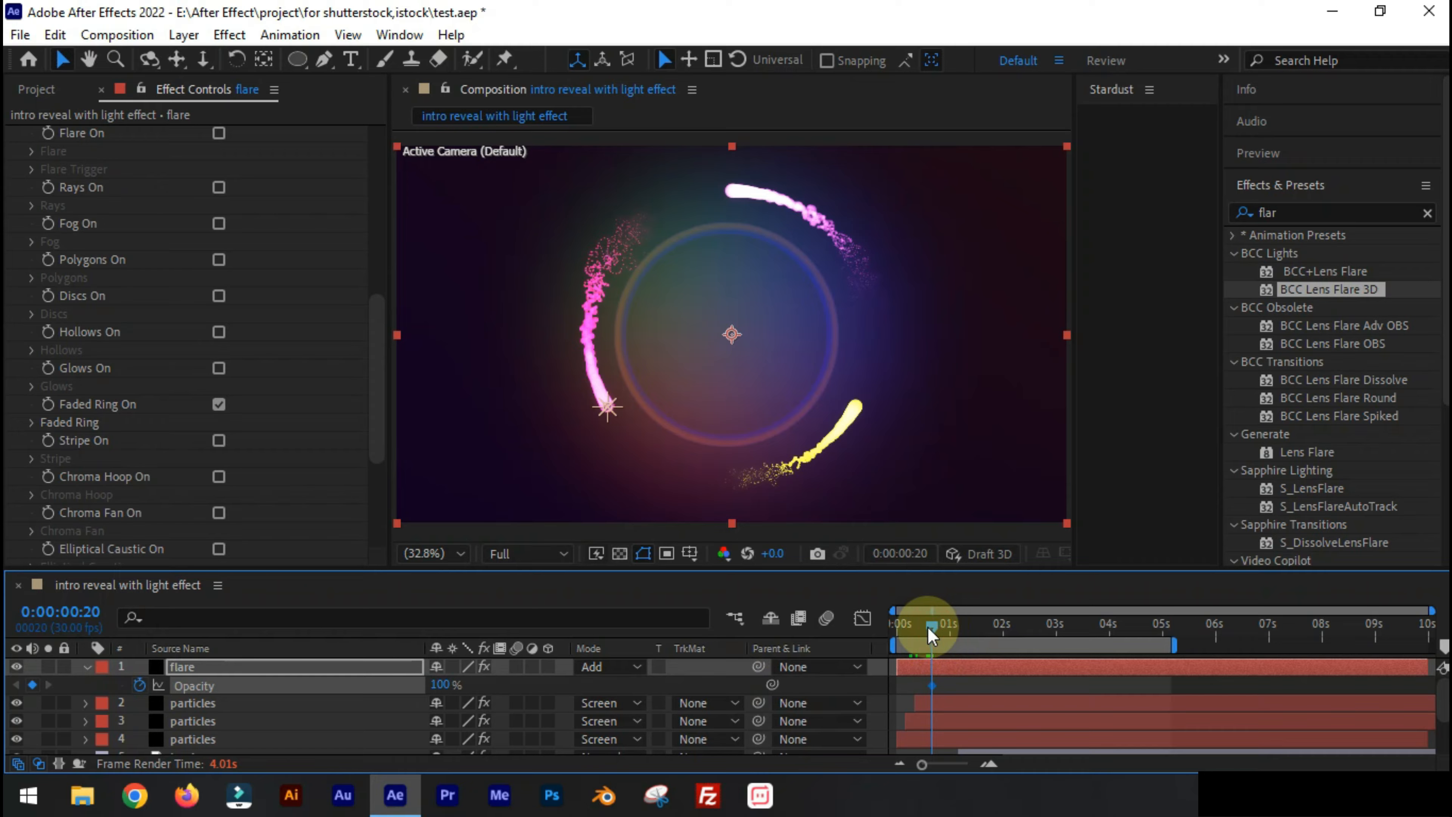
pyautogui.moveTo(932, 634); pyautogui.dragTo(895, 626)
pyautogui.click(446, 684)
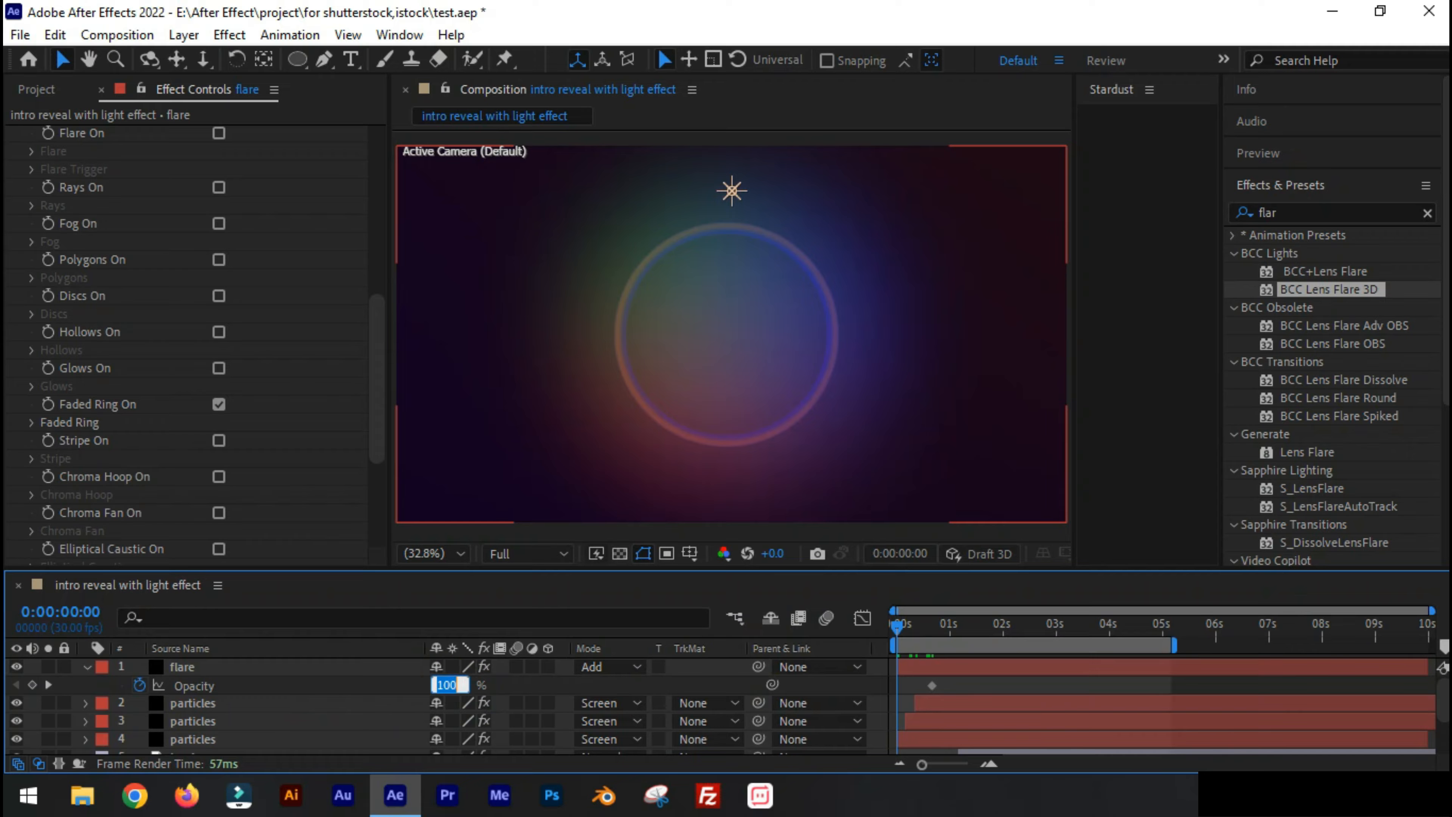
pyautogui.write('0')
pyautogui.press('Return')
# Apply Easy Ease to both Opacity keyframes of the flare layer
pyautogui.press('h')
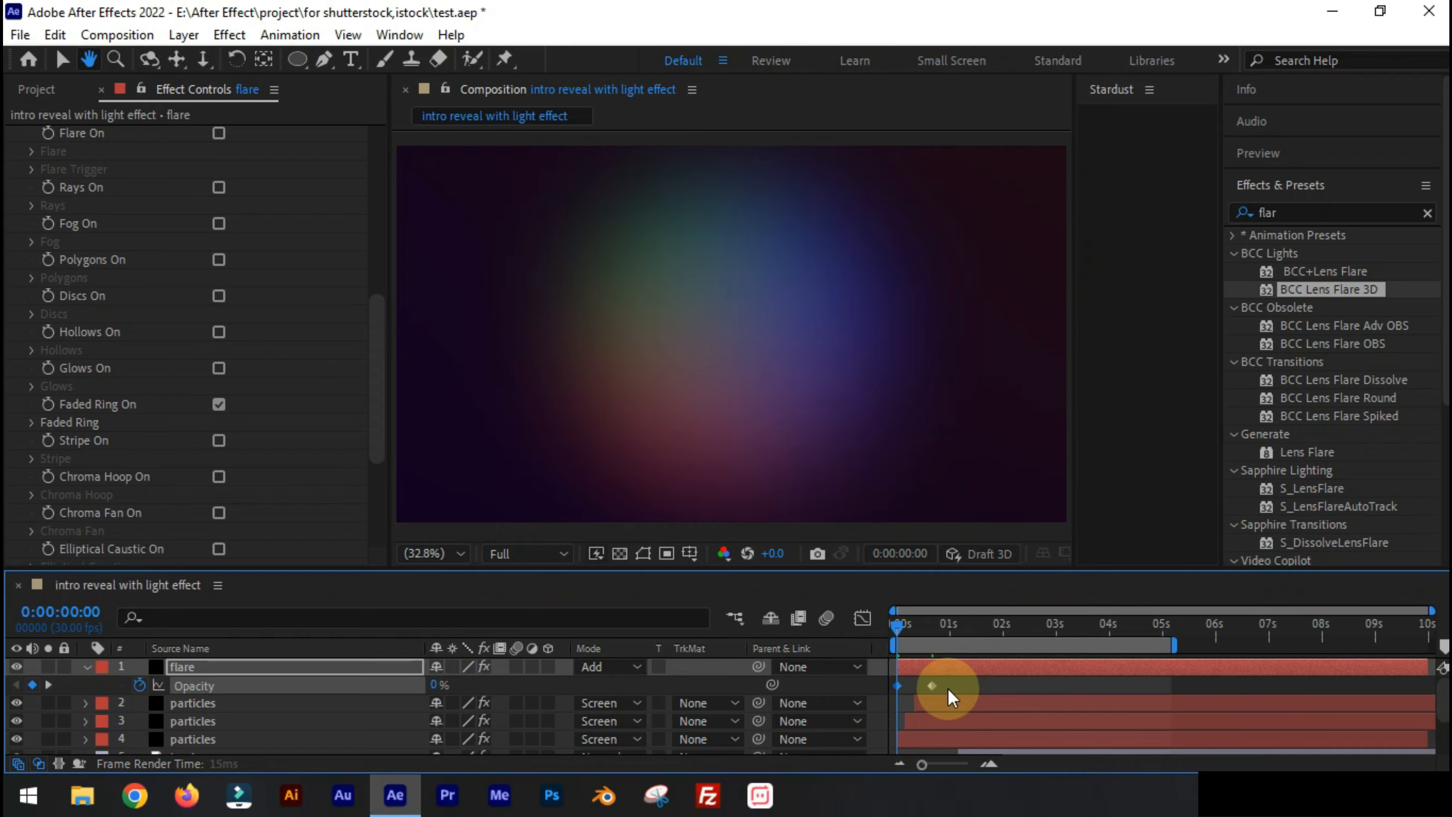
pyautogui.press('v')
pyautogui.moveTo(947, 689); pyautogui.dragTo(903, 674)
pyautogui.rightClick(899, 684)
pyautogui.moveTo(1011, 759)
pyautogui.click(600, 525)
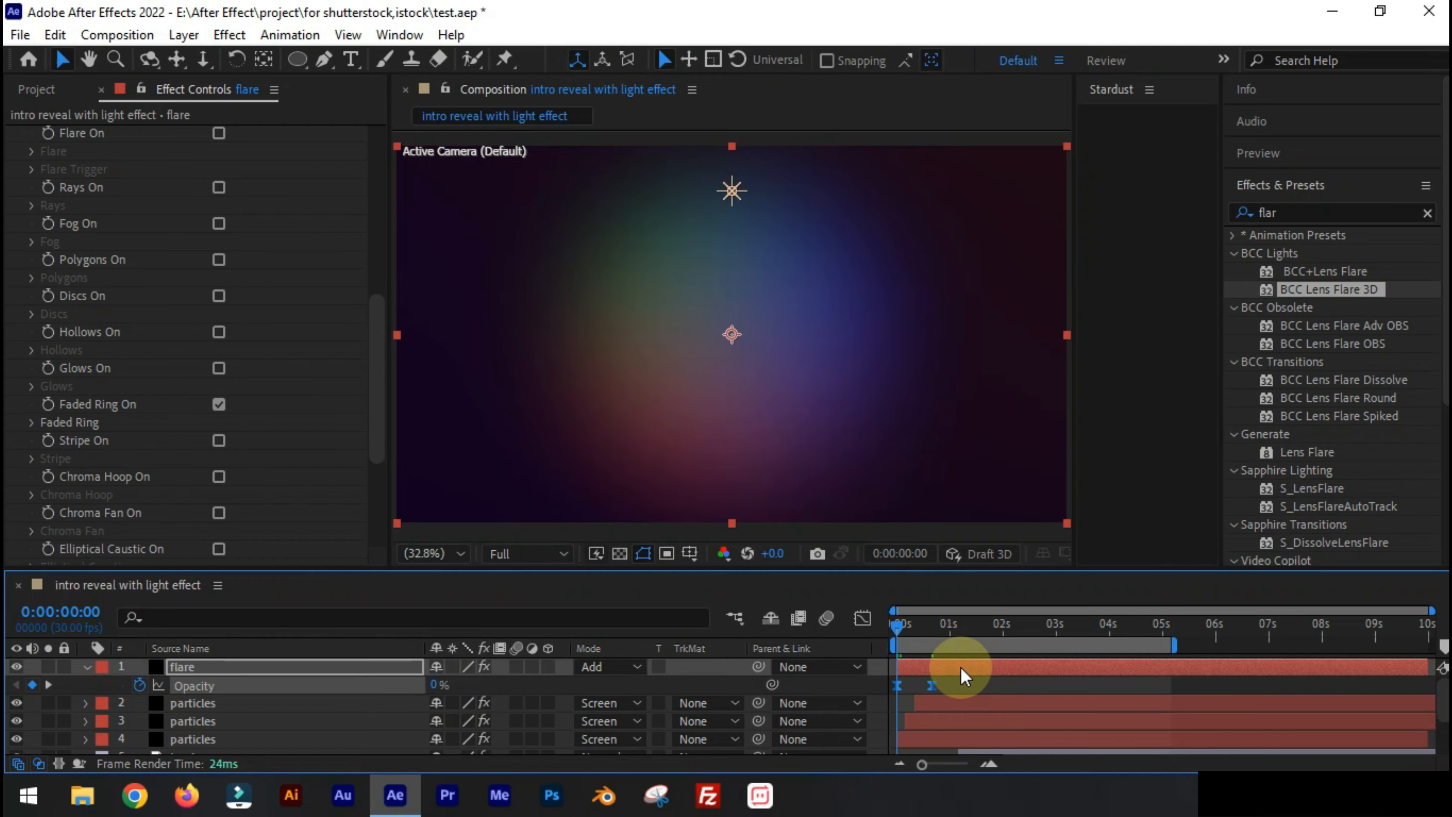
# Preview the ring's fade-in with the light trails and save the project
pyautogui.press('space')
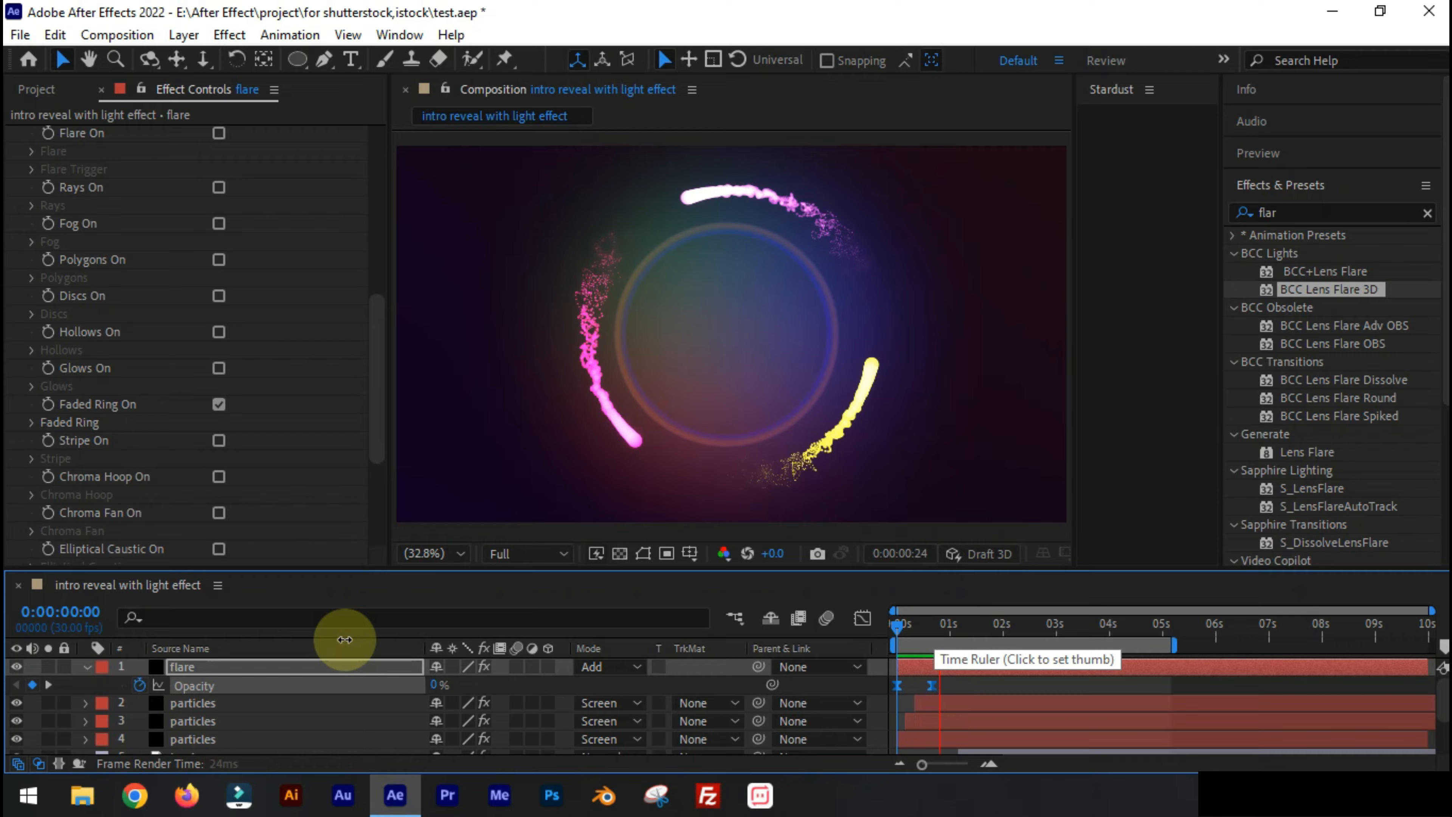
pyautogui.click(20, 34)
pyautogui.click(59, 187)
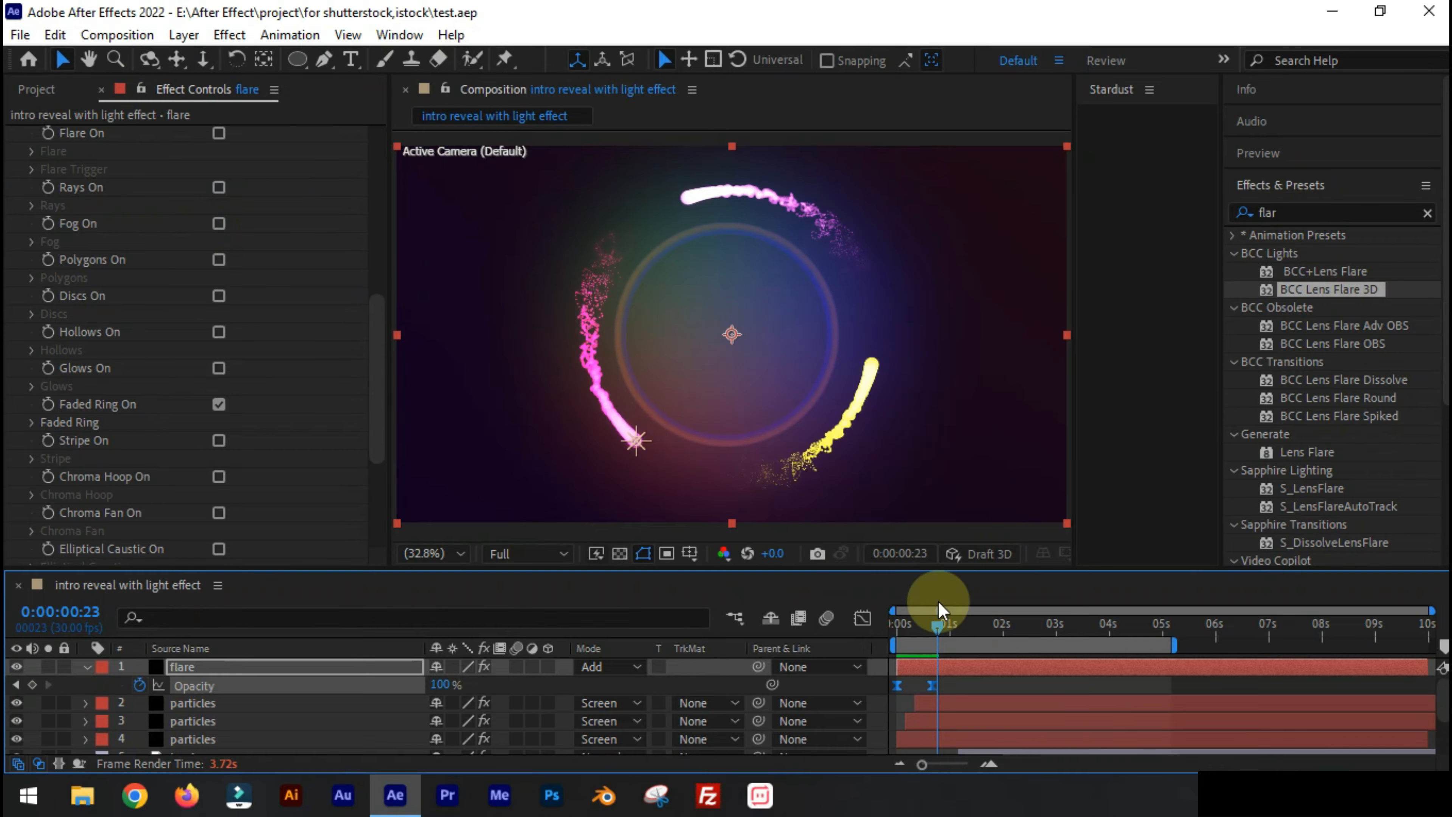
# At 0:00:02:17, try the lens flare's Stripe element and set its Global Intensity to 160.29
pyautogui.click(1013, 625)
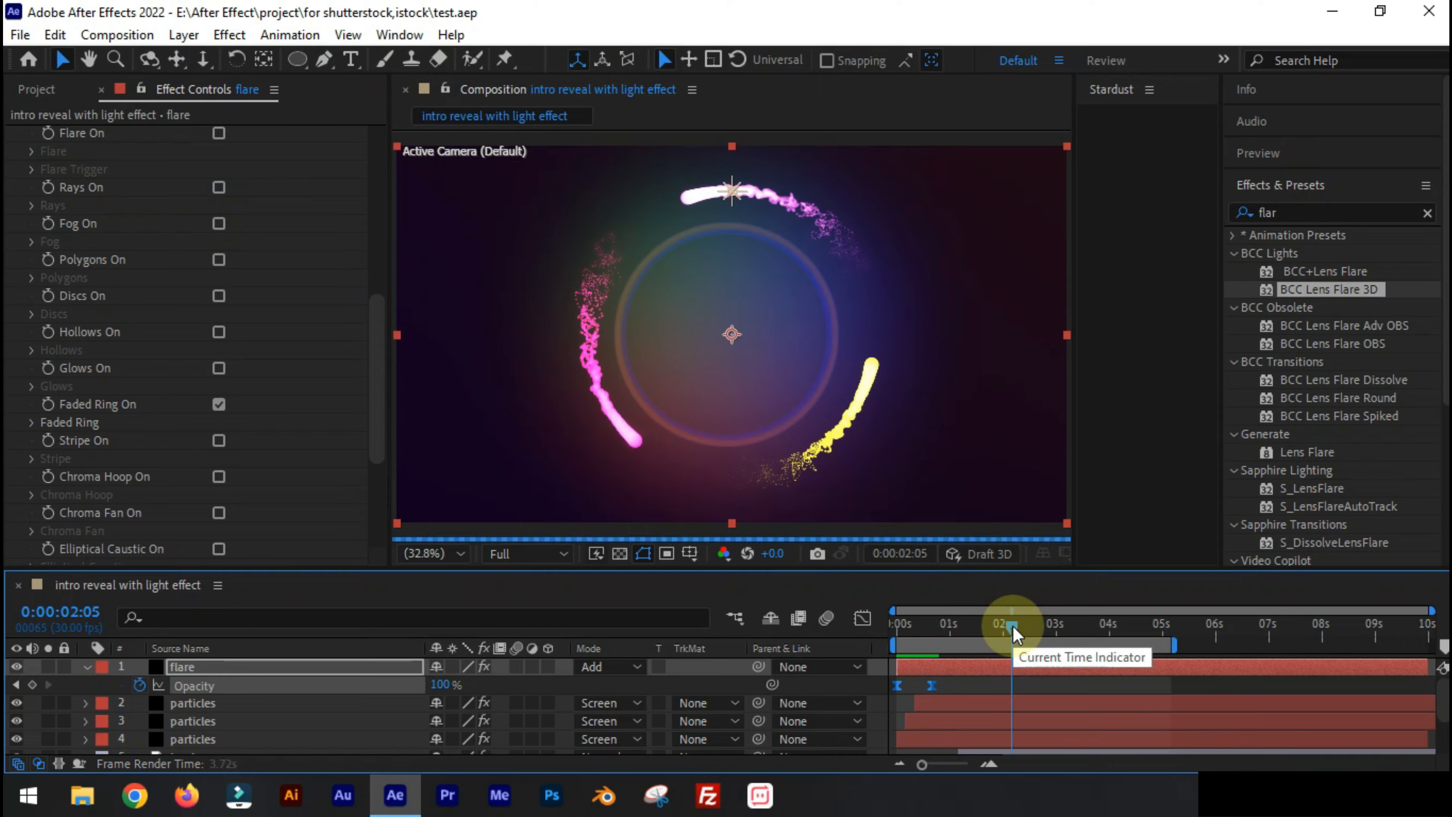
pyautogui.click(1034, 633)
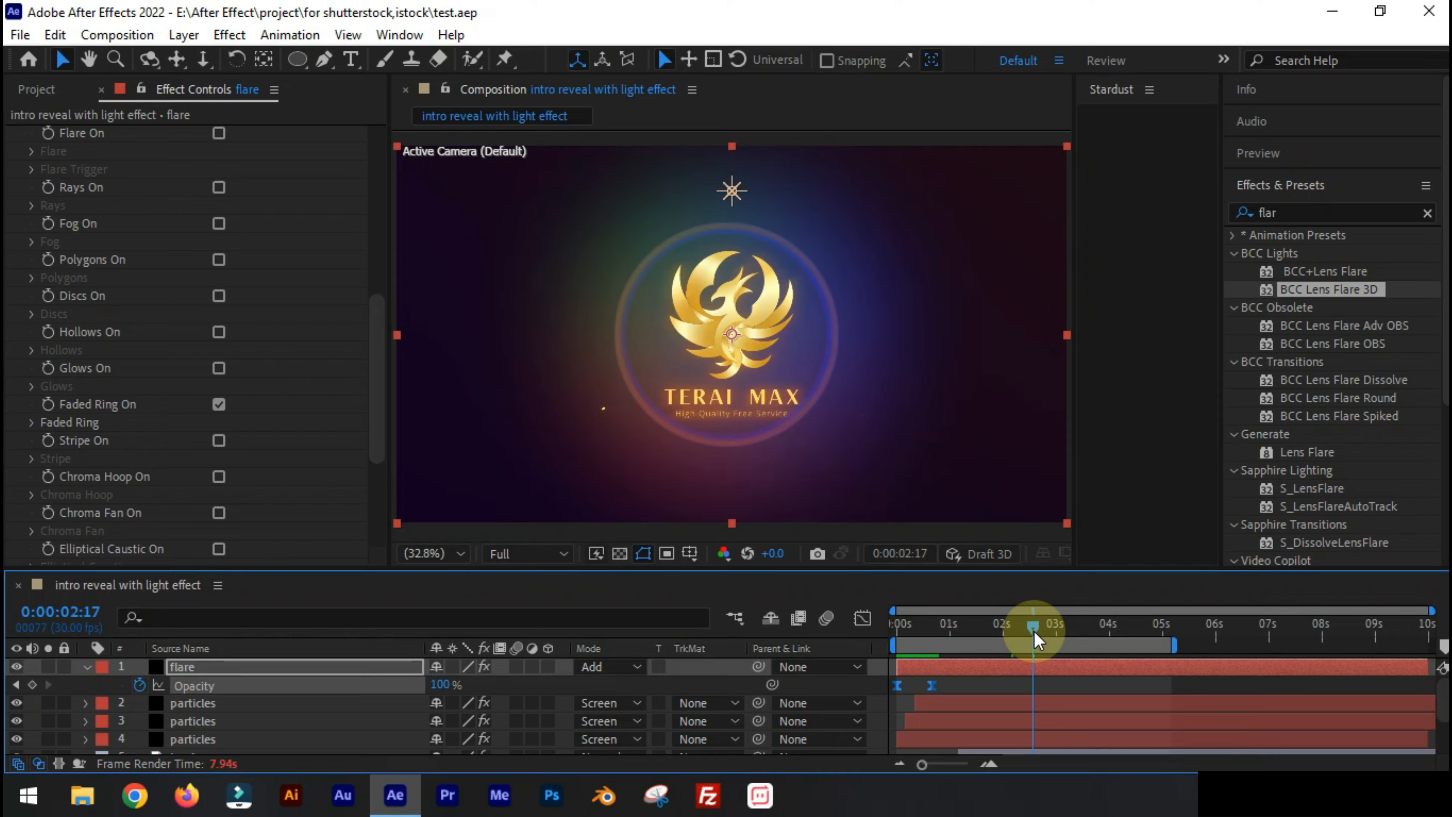
pyautogui.click(217, 441)
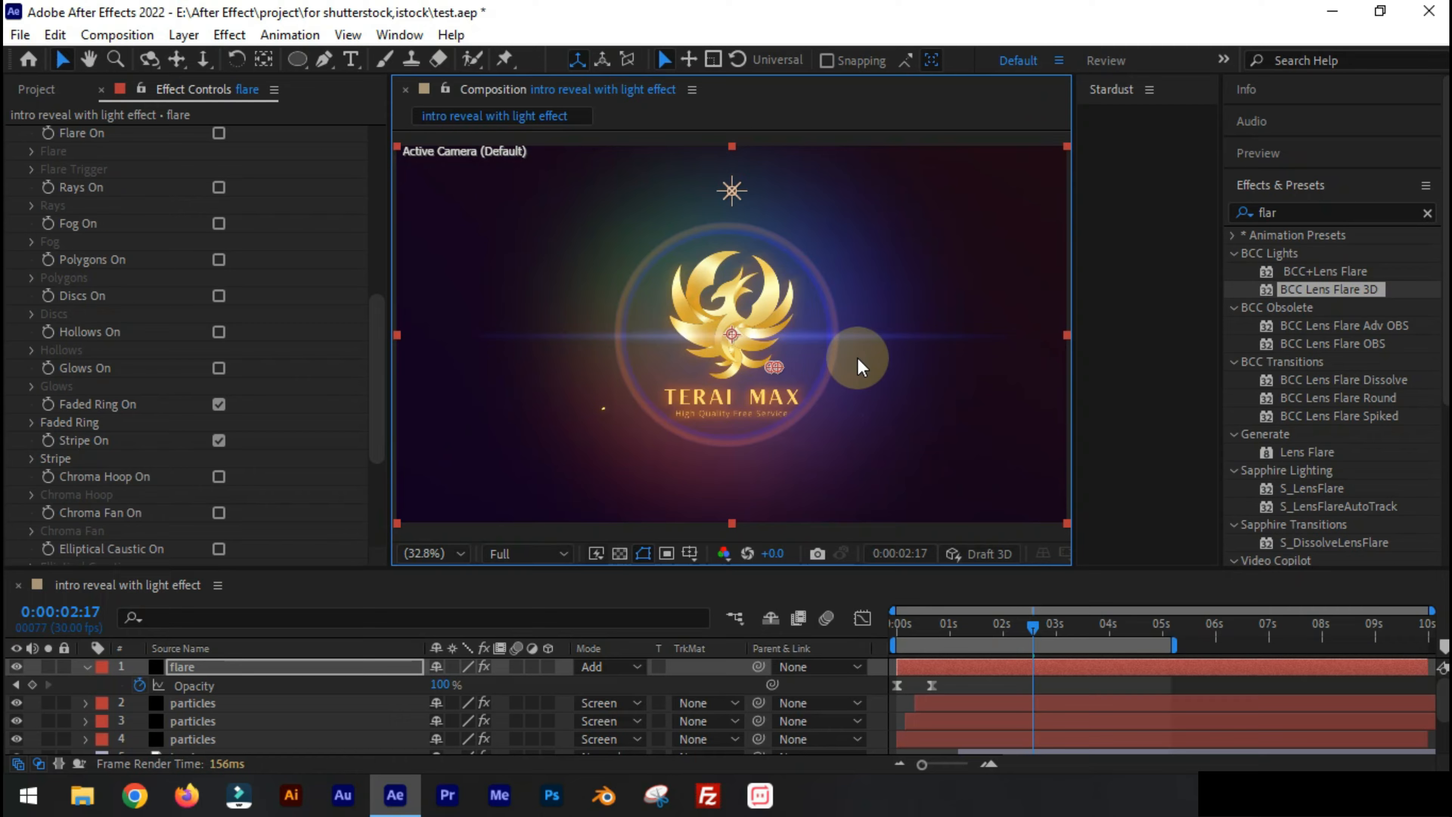
pyautogui.scroll(15, 206, 343)
pyautogui.click(245, 291)
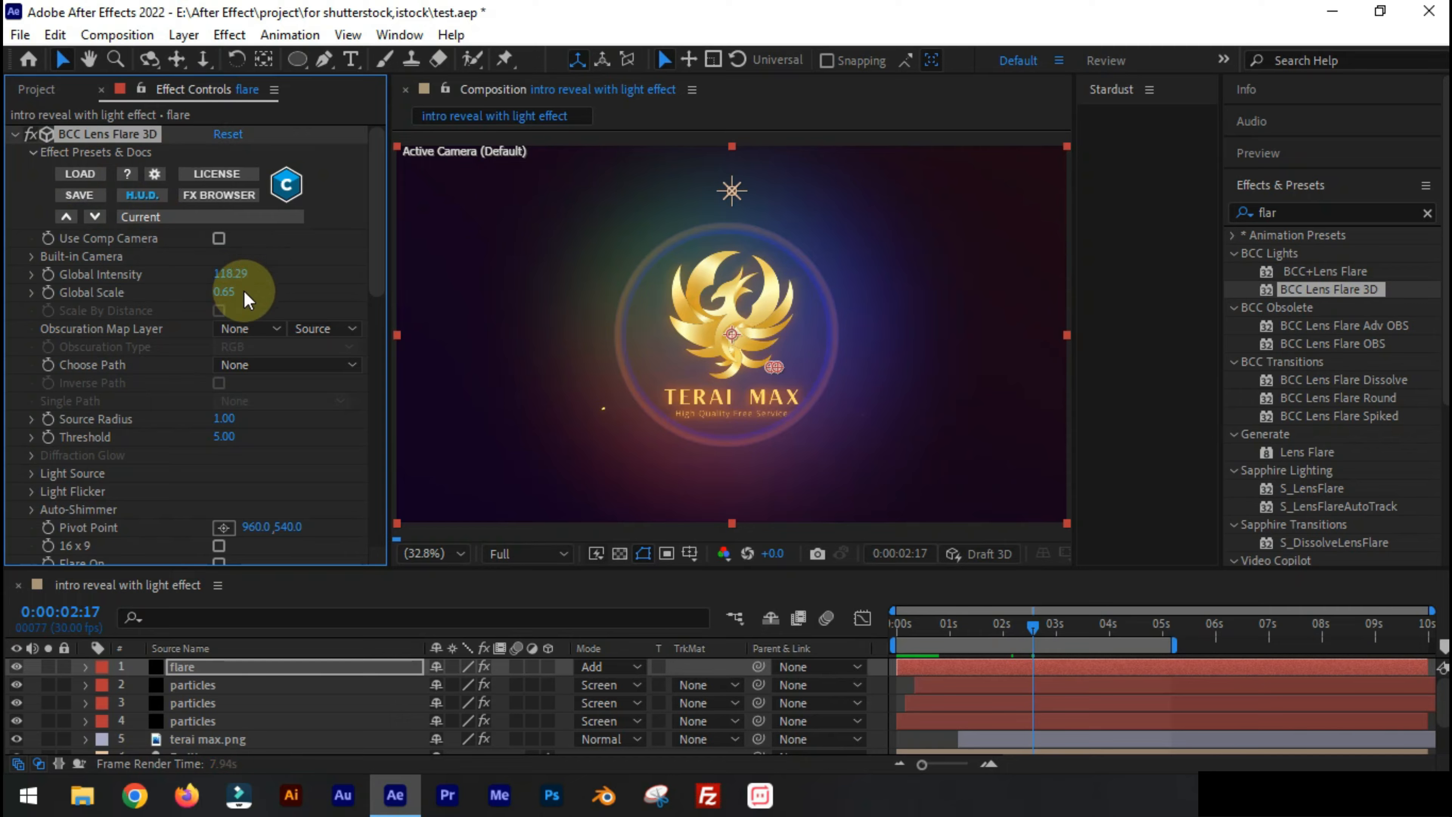
pyautogui.moveTo(227, 292); pyautogui.dragTo(283, 280)
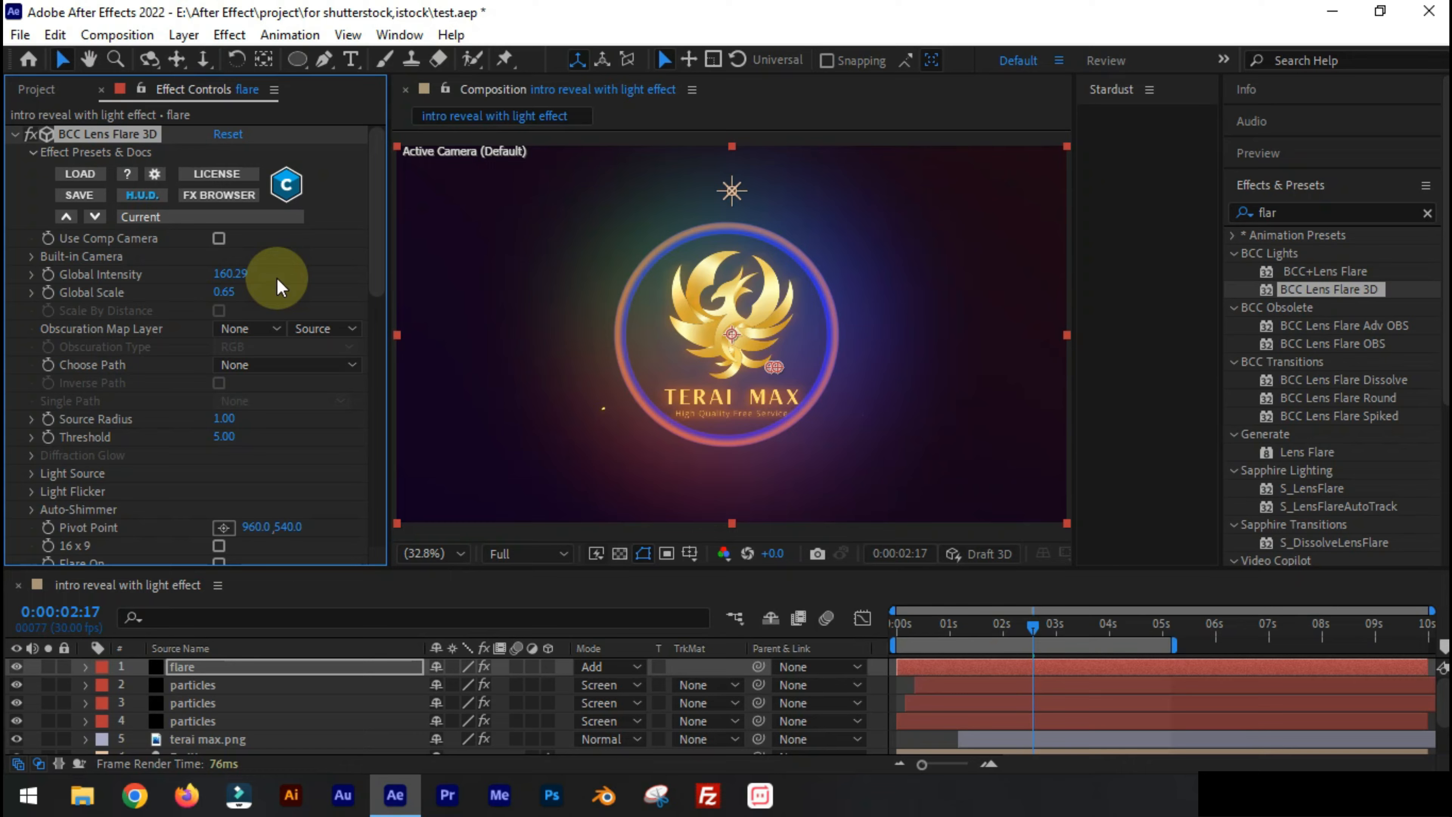
# Check the brightened ring at several frames between 0:00:00:06 and 0:00:00:17
pyautogui.click(927, 631)
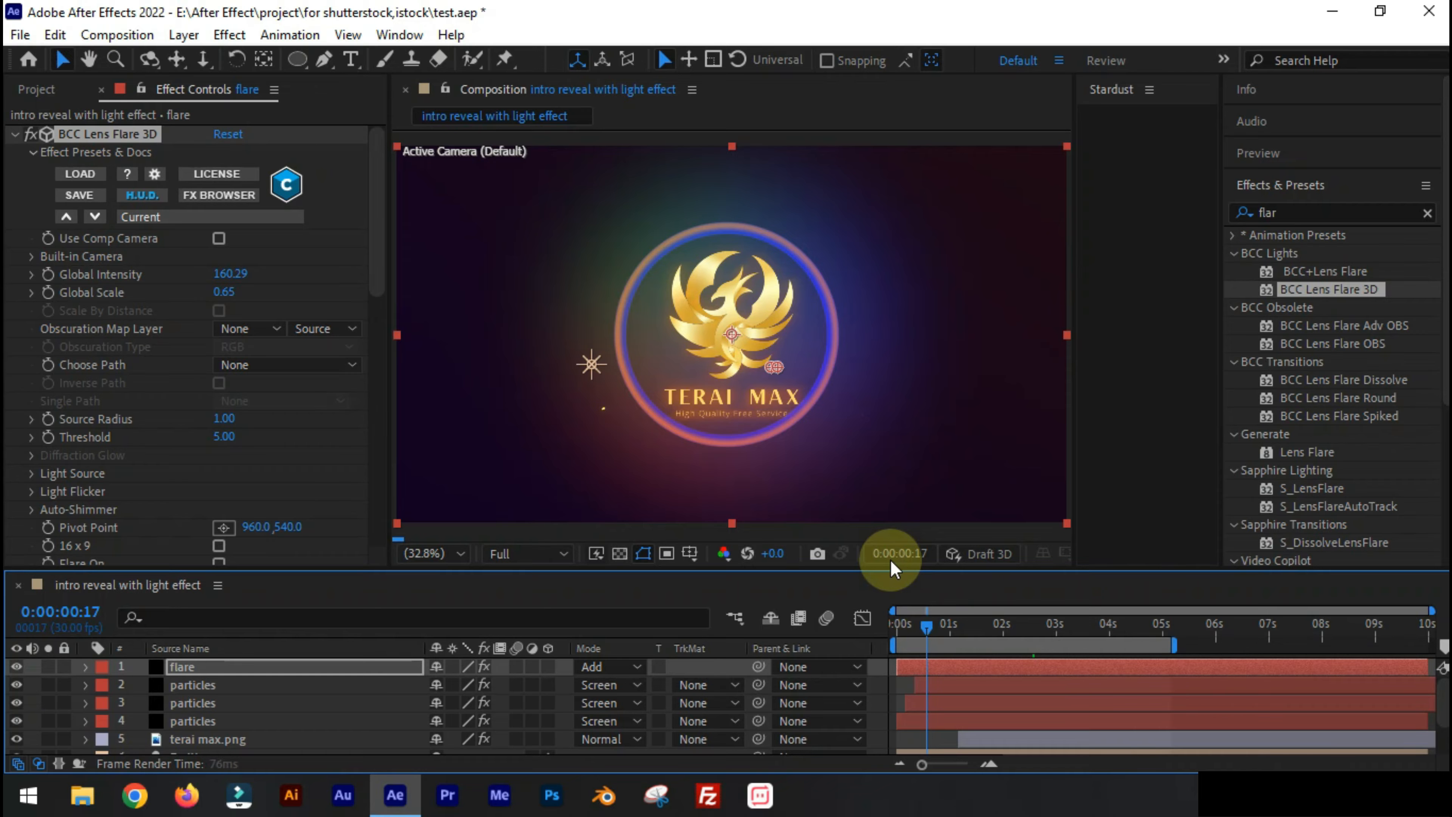
pyautogui.click(908, 627)
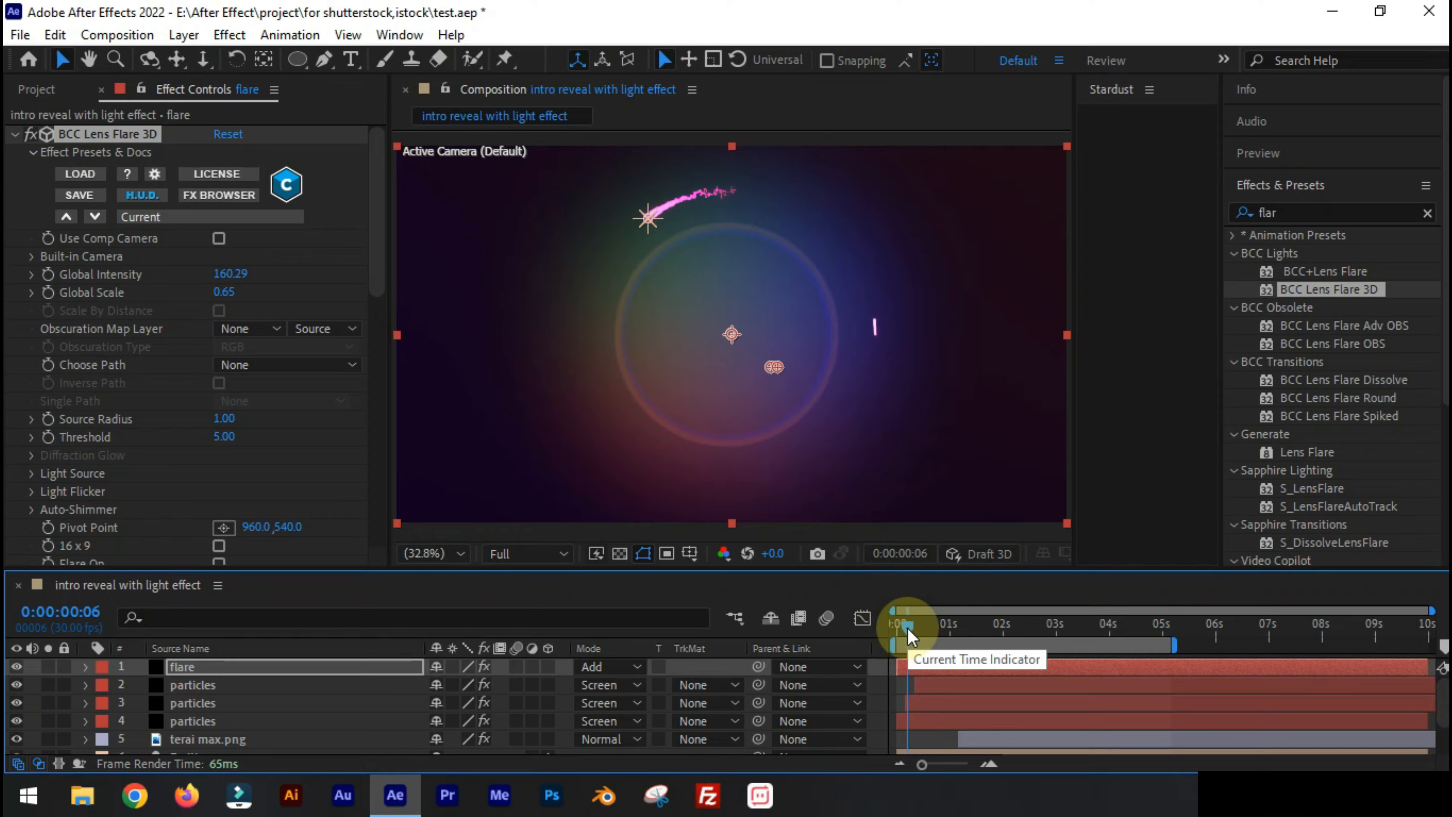
pyautogui.click(1009, 623)
pyautogui.click(915, 628)
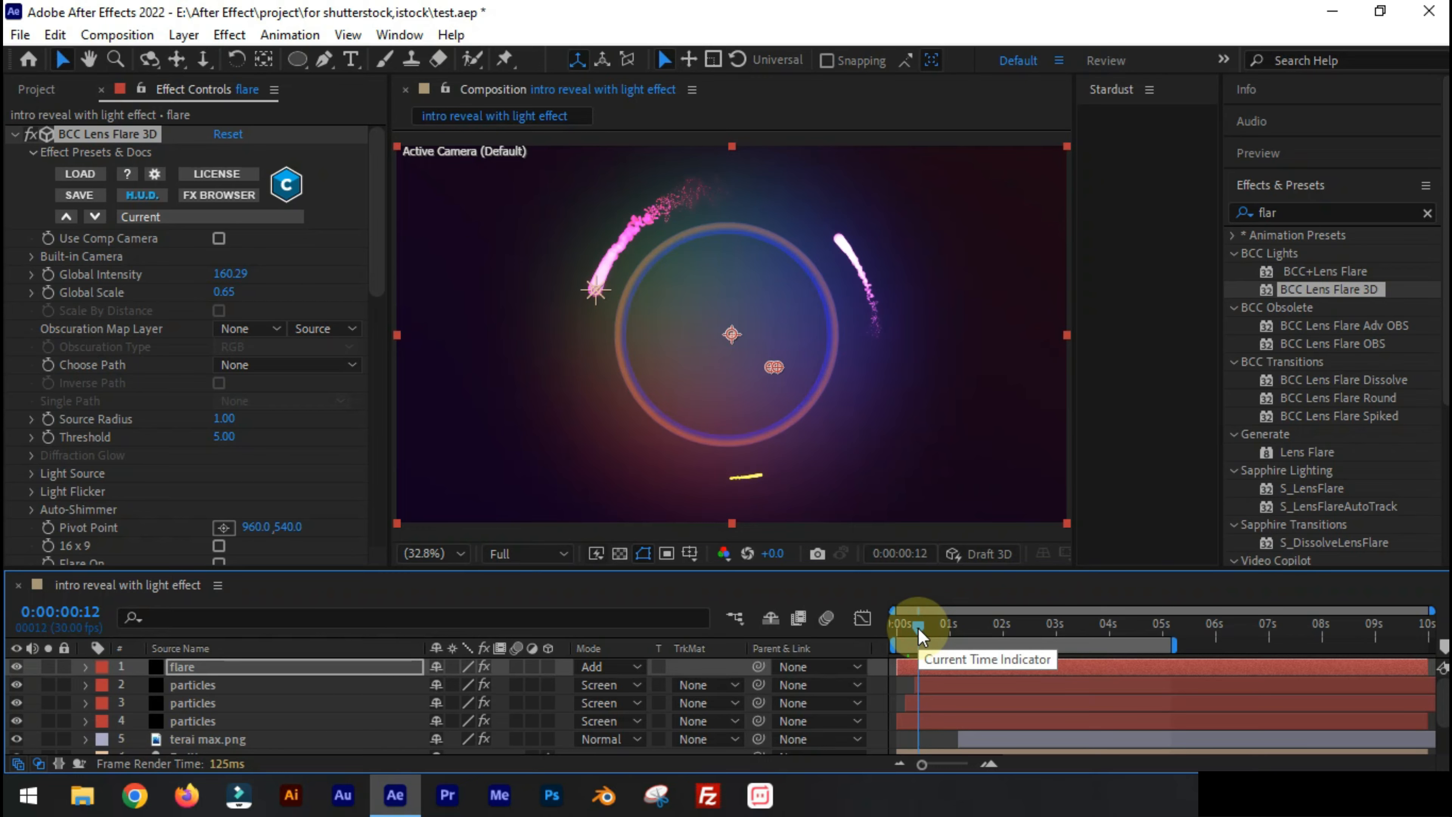
# Keyframe the lens flare's Global Intensity at 160.29 at 0:00:00:07 and 0 at 0:00:00:00
pyautogui.click(124, 311)
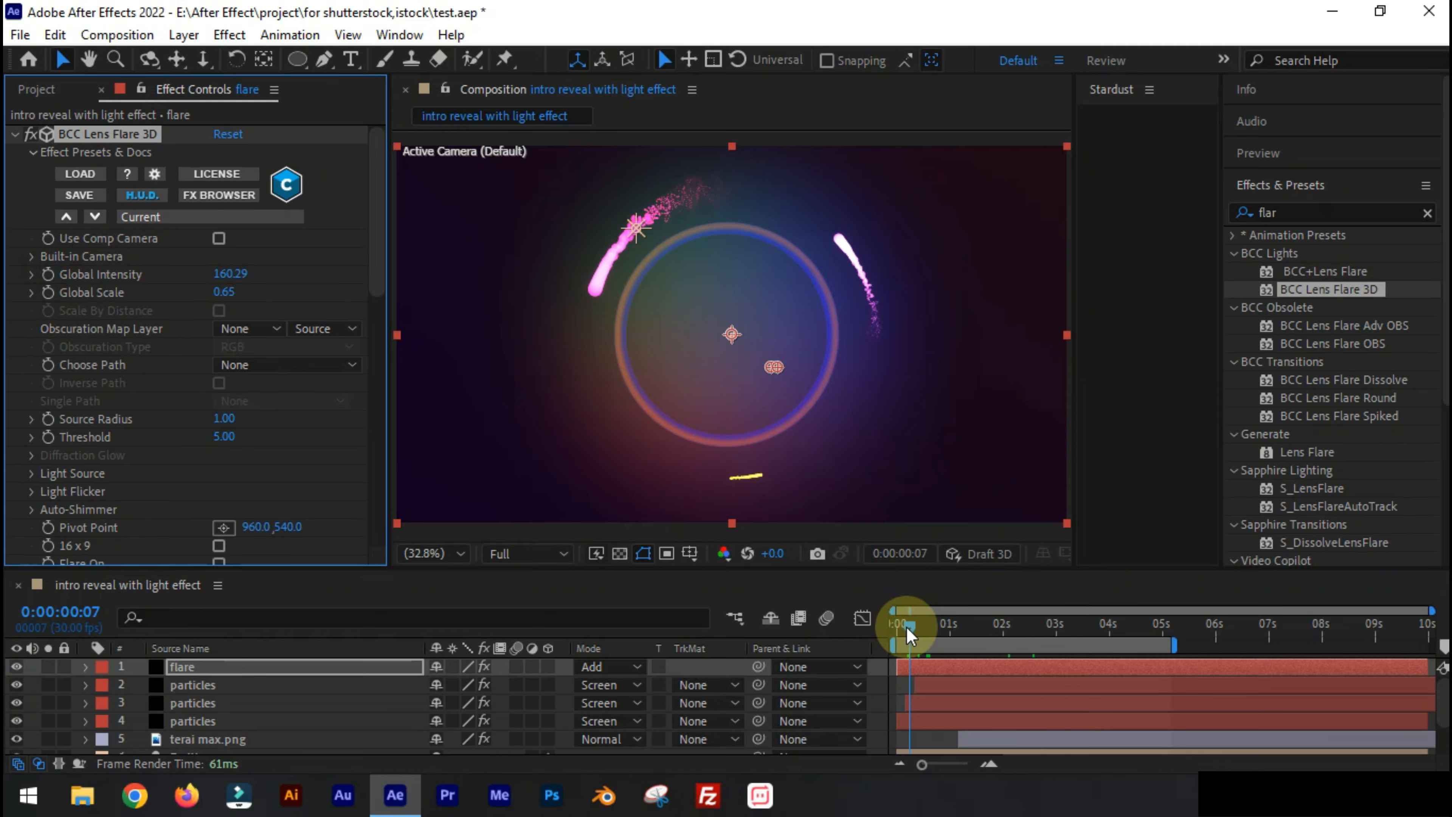
pyautogui.click(97, 296)
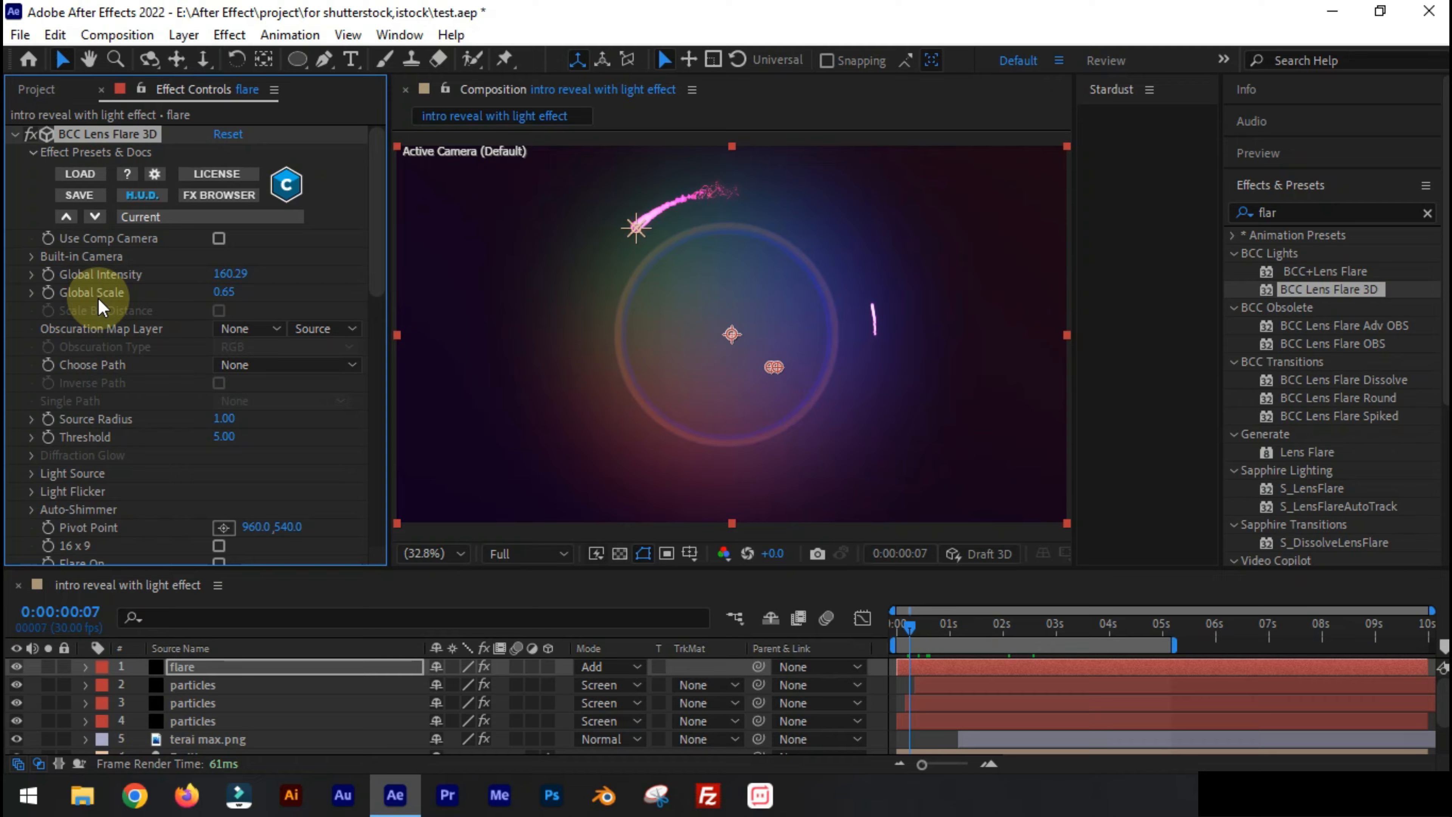
pyautogui.click(48, 275)
pyautogui.moveTo(907, 628)
pyautogui.mouseDown()
pyautogui.moveTo(664, 616)
pyautogui.moveTo(892, 639)
pyautogui.mouseUp()
pyautogui.click(239, 276)
pyautogui.write('0')
pyautogui.press('Return')
pyautogui.click(906, 625)
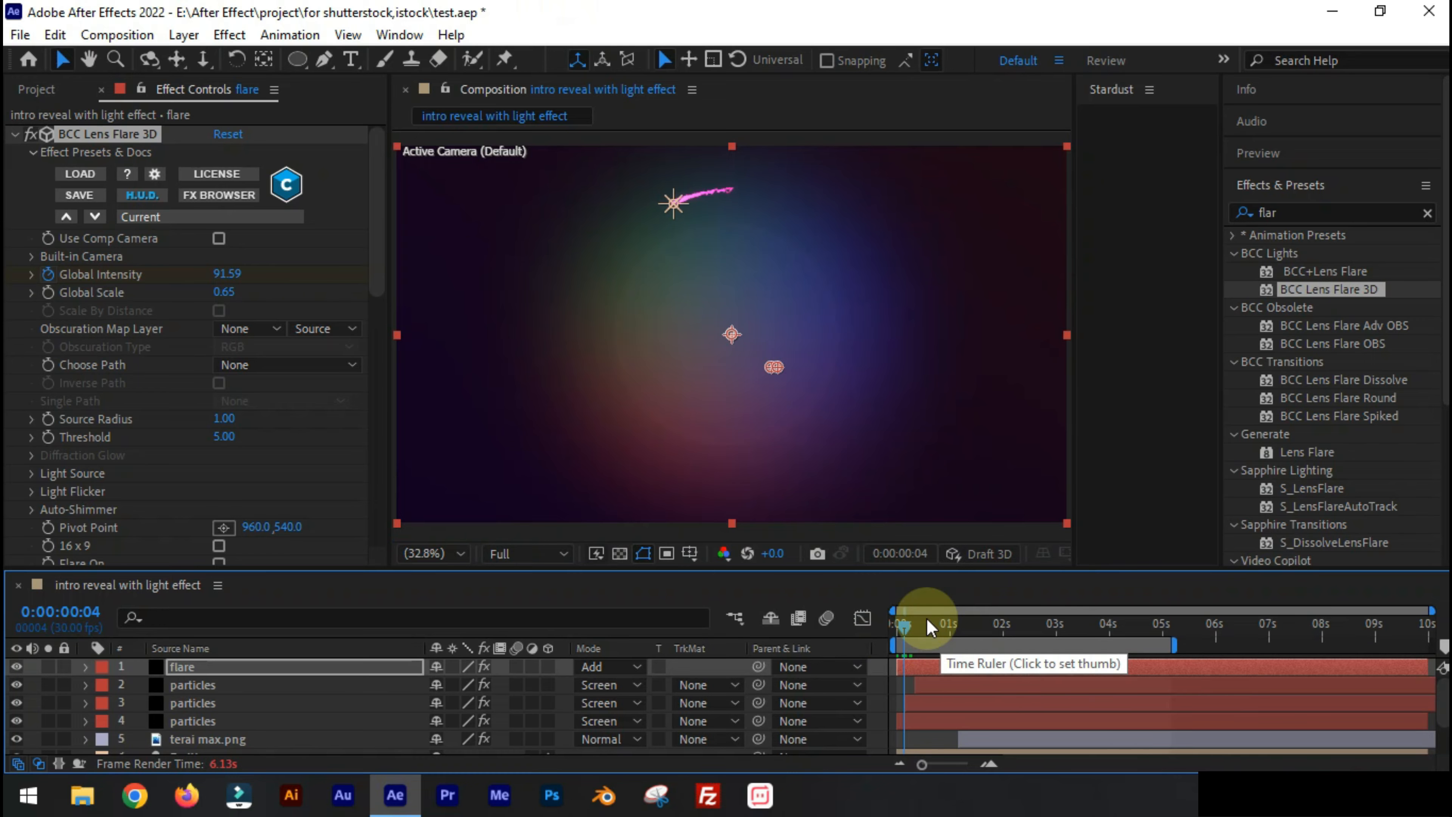
# Show the flare layer's keyframes and enlarge the timeline area to view all layers
pyautogui.click(250, 670)
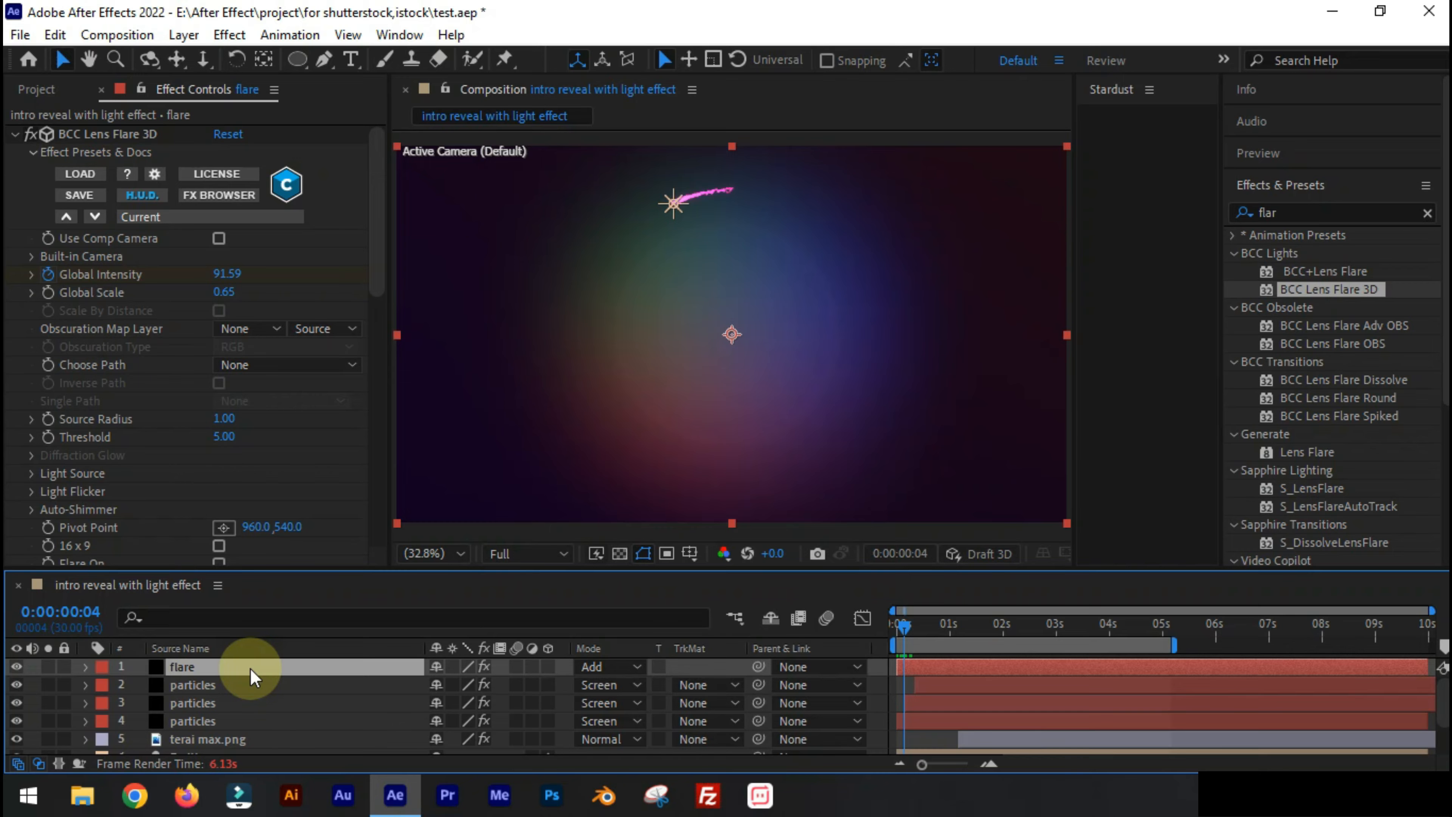
pyautogui.press('u')
pyautogui.click(902, 705)
pyautogui.moveTo(426, 568); pyautogui.dragTo(428, 486)
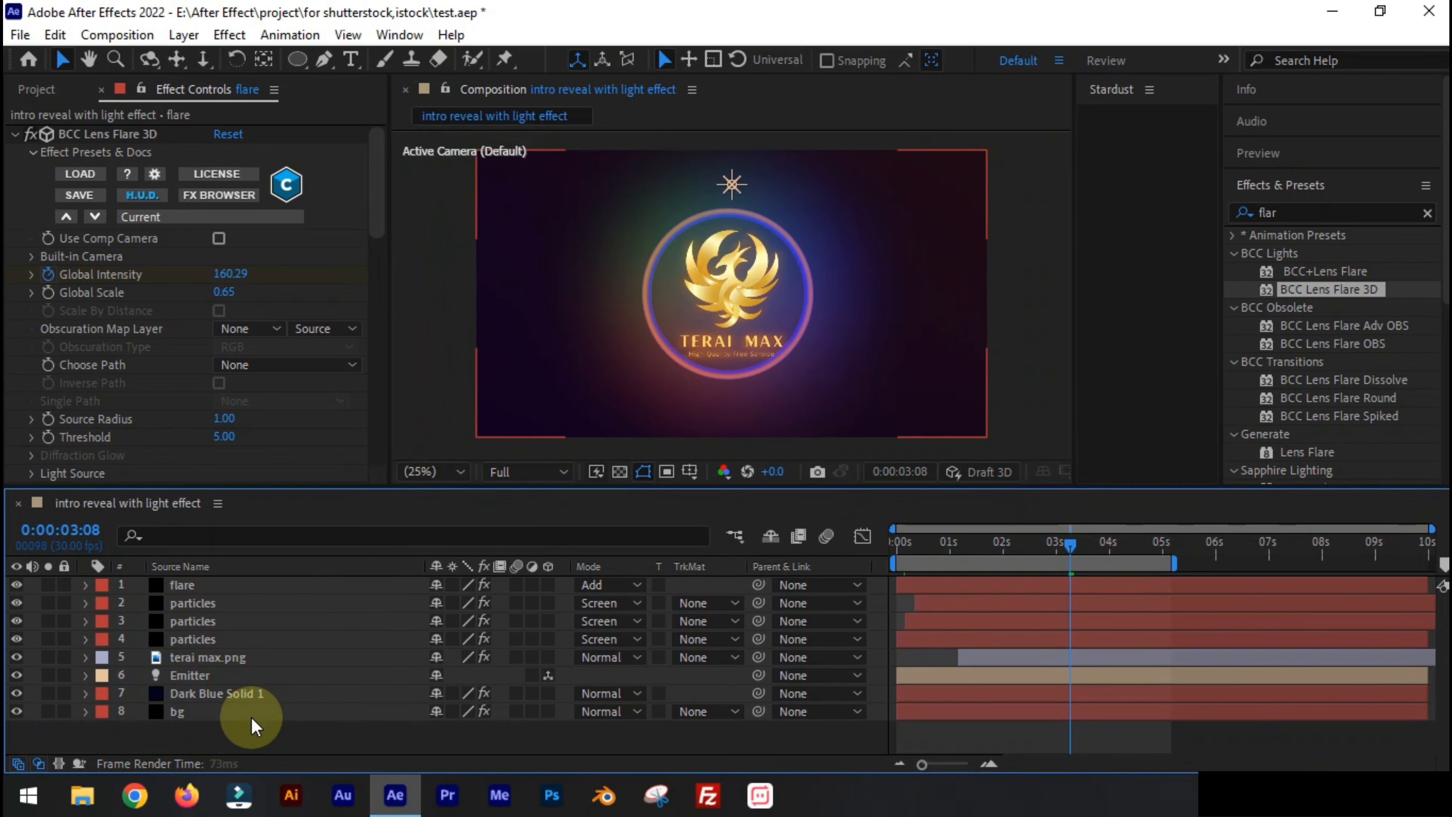
# Create a black 1920 x 1080 px solid named flame
pyautogui.rightClick(248, 730)
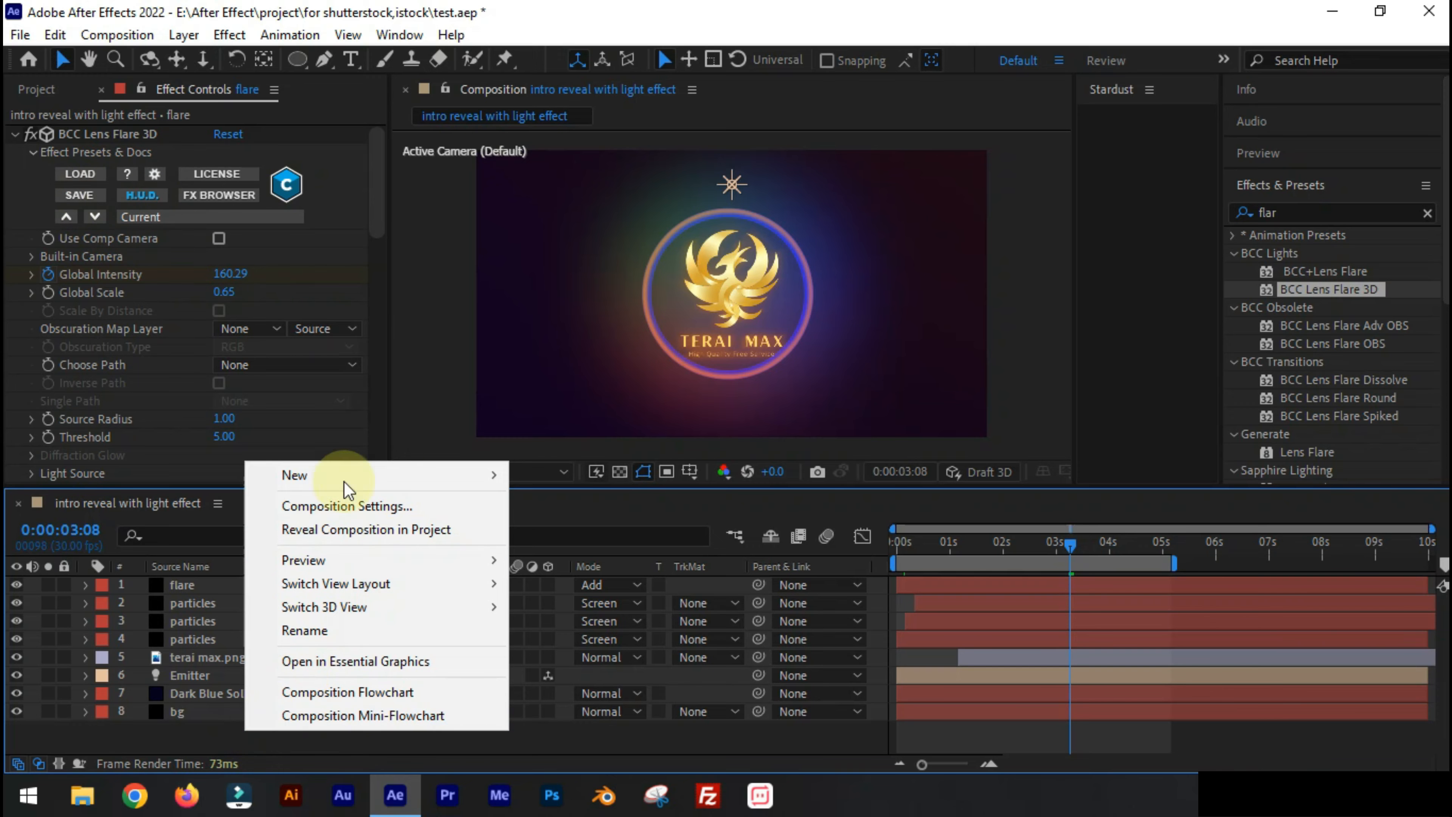
pyautogui.moveTo(344, 479)
pyautogui.click(591, 538)
pyautogui.write('flame')
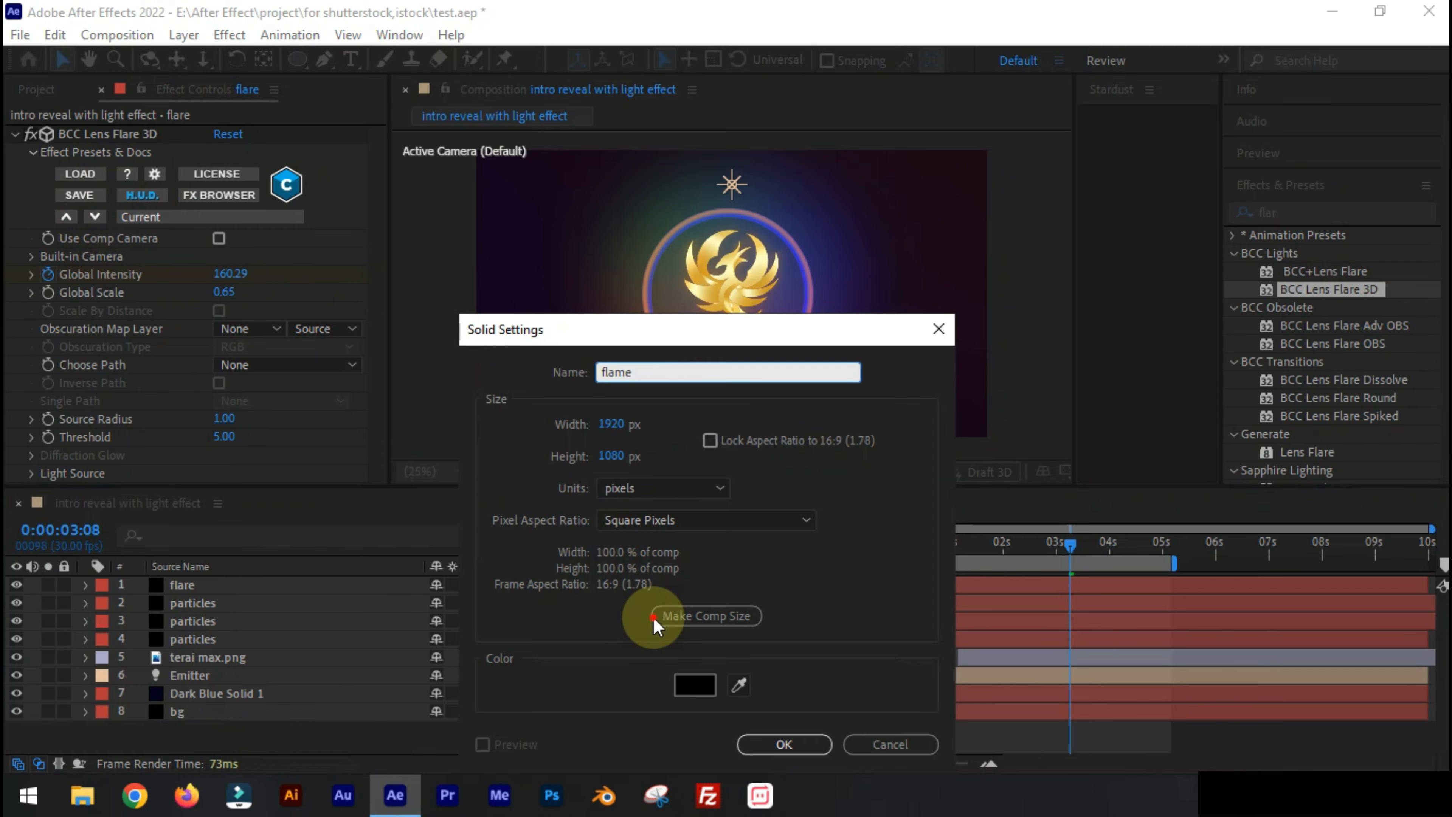
pyautogui.press('Return')
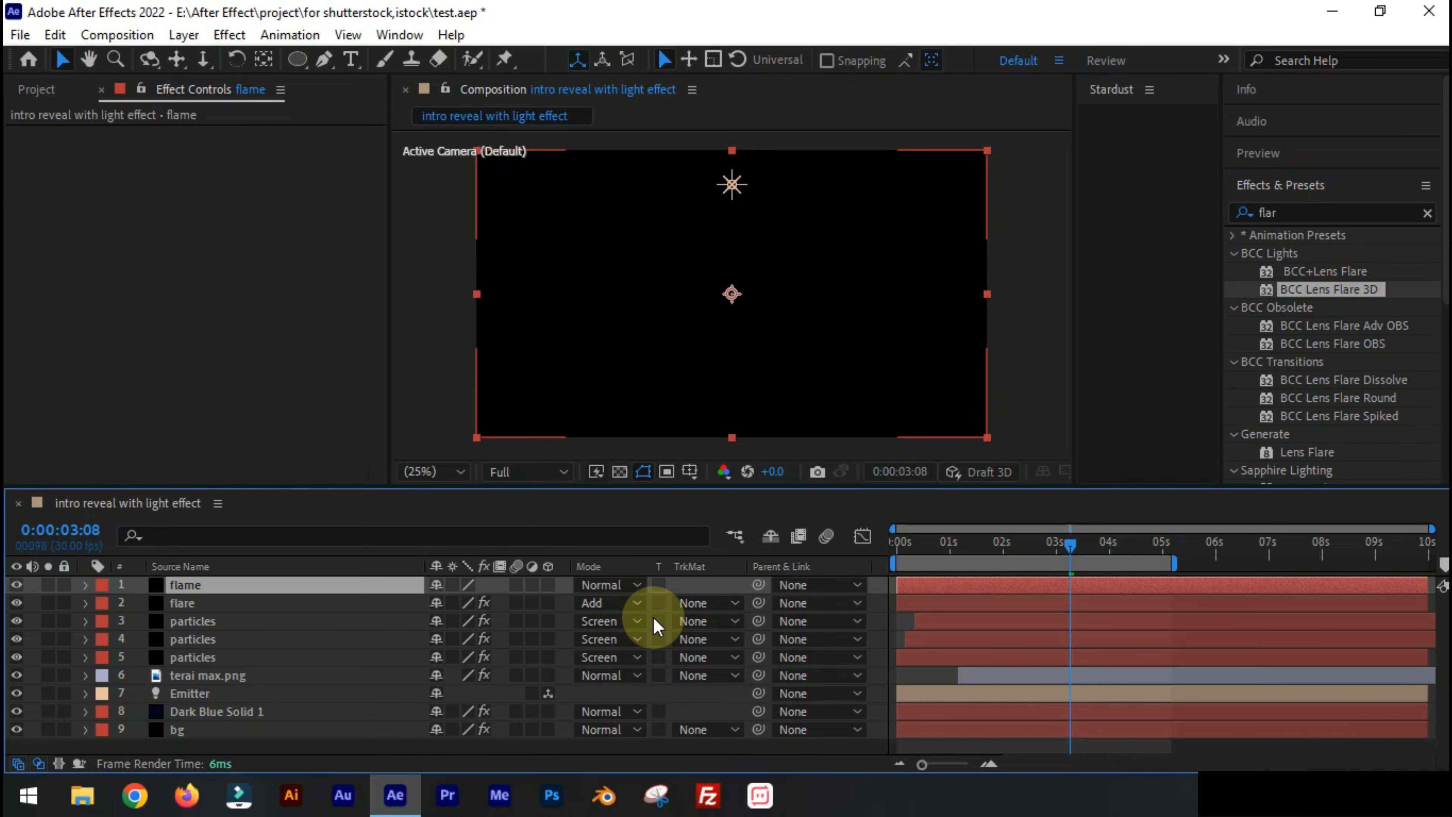
# Try an inverted circular mask around the logo on the flame solid and delete the layer
pyautogui.click(191, 693)
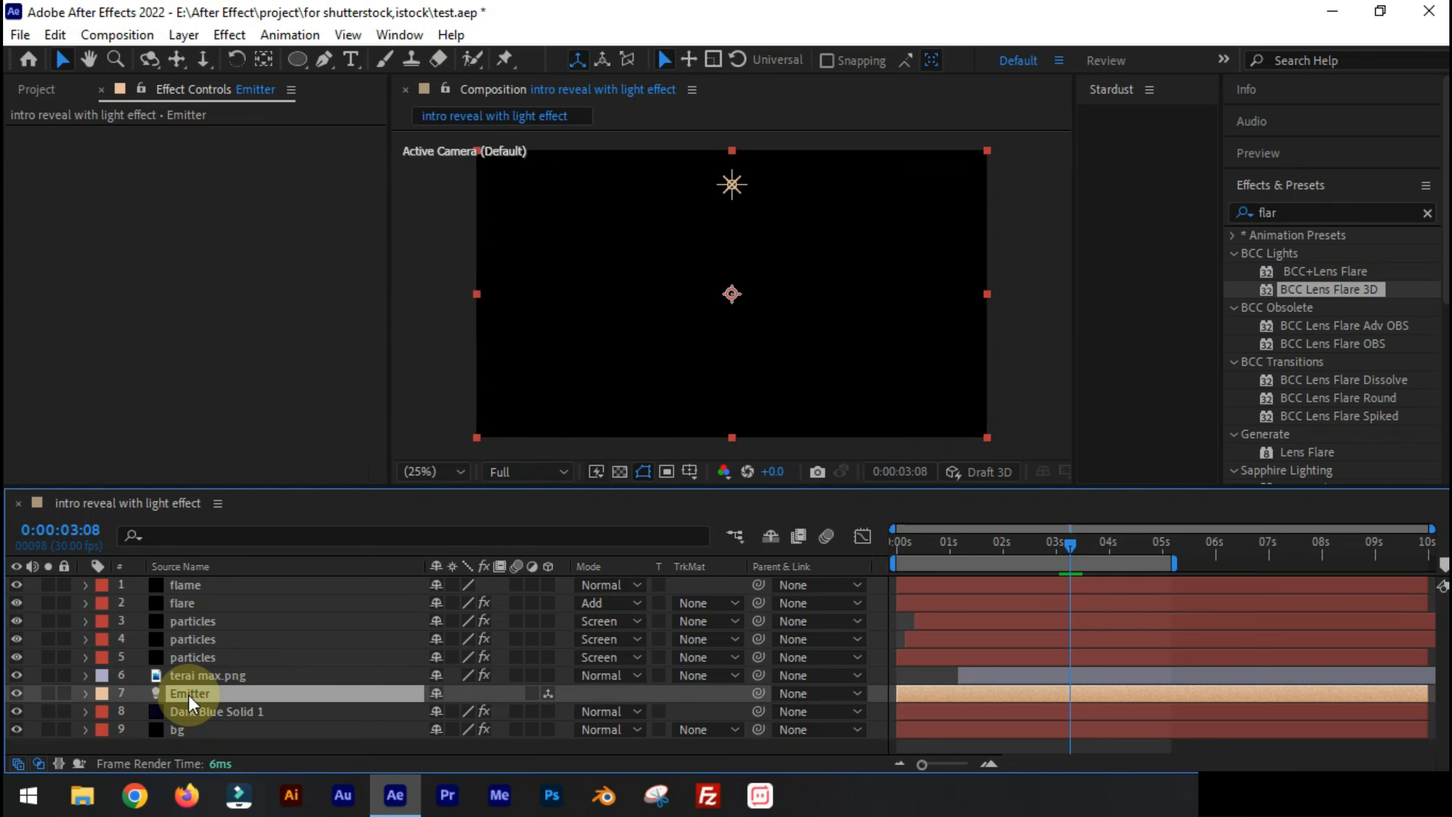
pyautogui.click(197, 589)
pyautogui.click(297, 59)
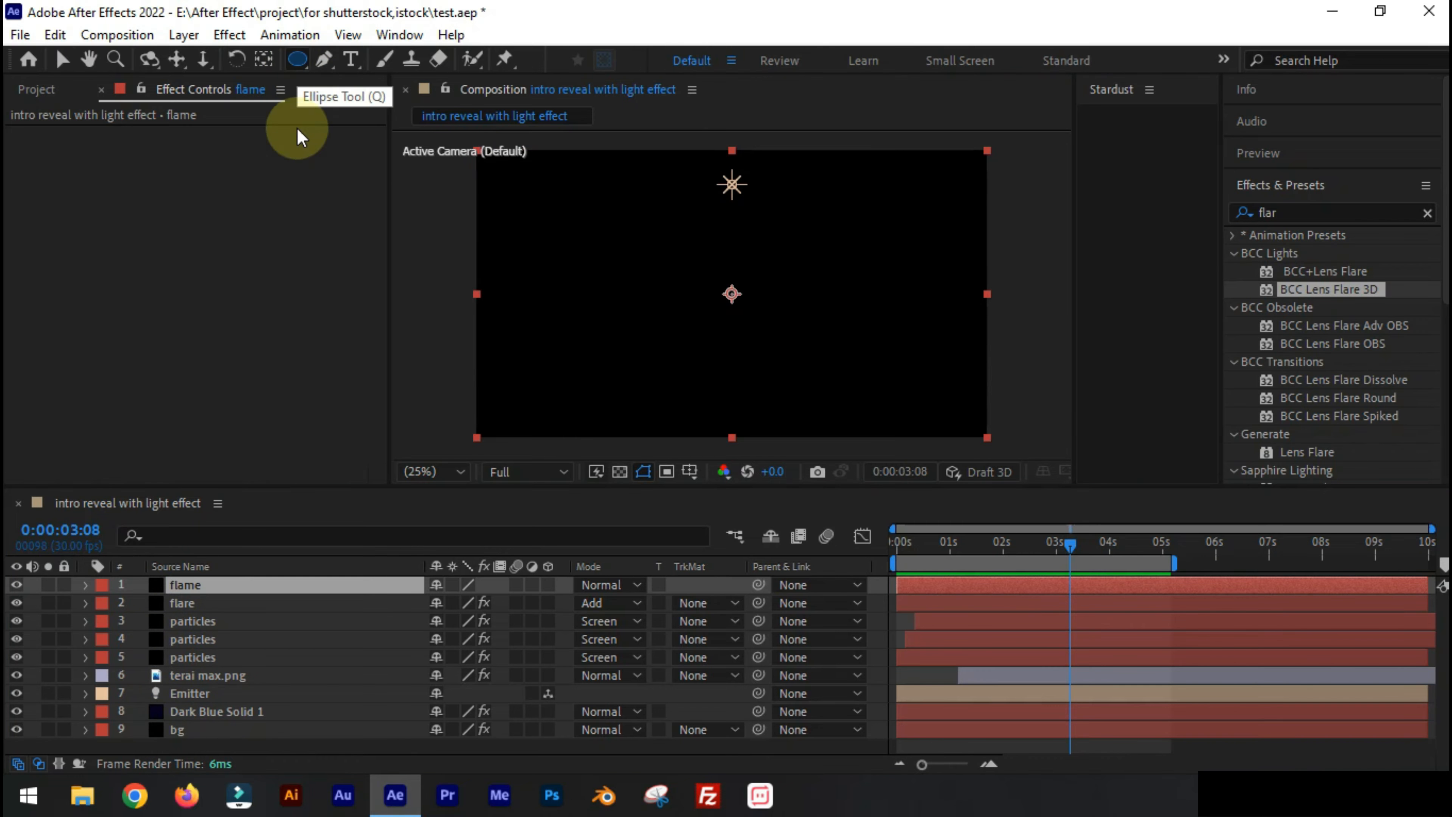
pyautogui.moveTo(731, 293); pyautogui.dragTo(805, 380)
pyautogui.click(509, 621)
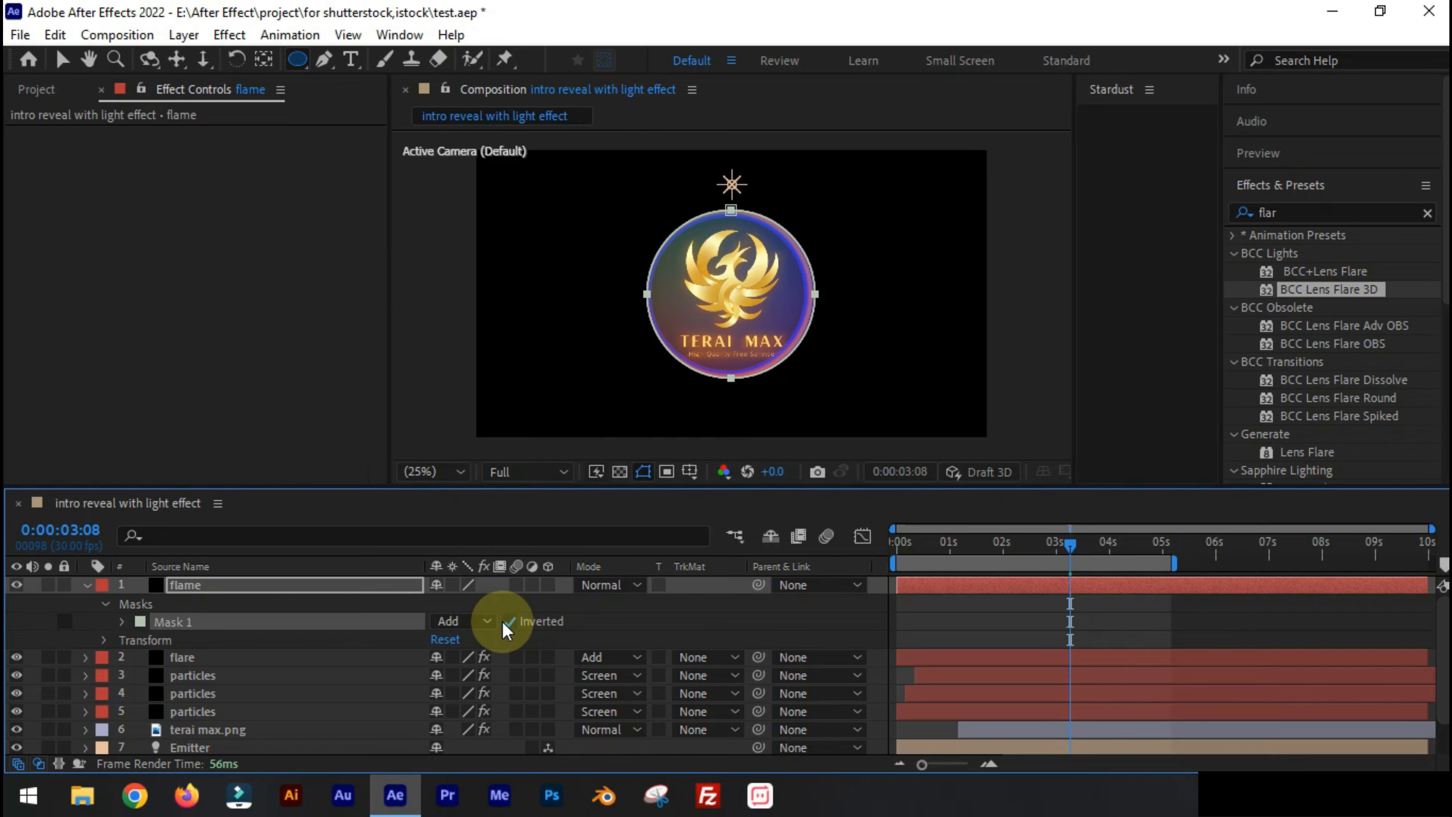
pyautogui.click(286, 584)
pyautogui.press('Delete')
# Draw a circle as a shape layer over the logo and scale it to 117%
pyautogui.moveTo(724, 298); pyautogui.dragTo(805, 378)
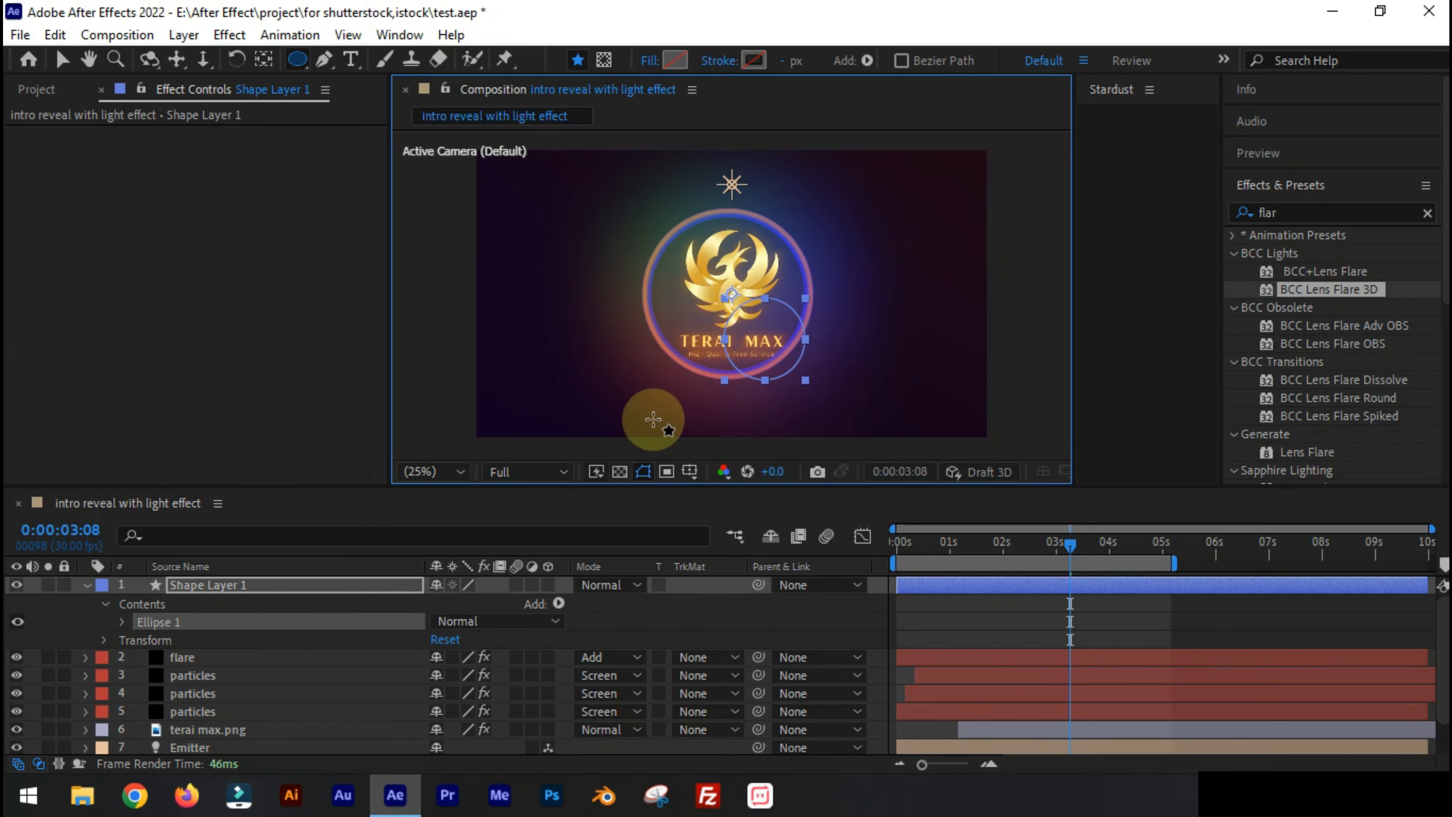
pyautogui.click(105, 603)
pyautogui.click(105, 623)
pyautogui.moveTo(457, 675); pyautogui.dragTo(480, 675)
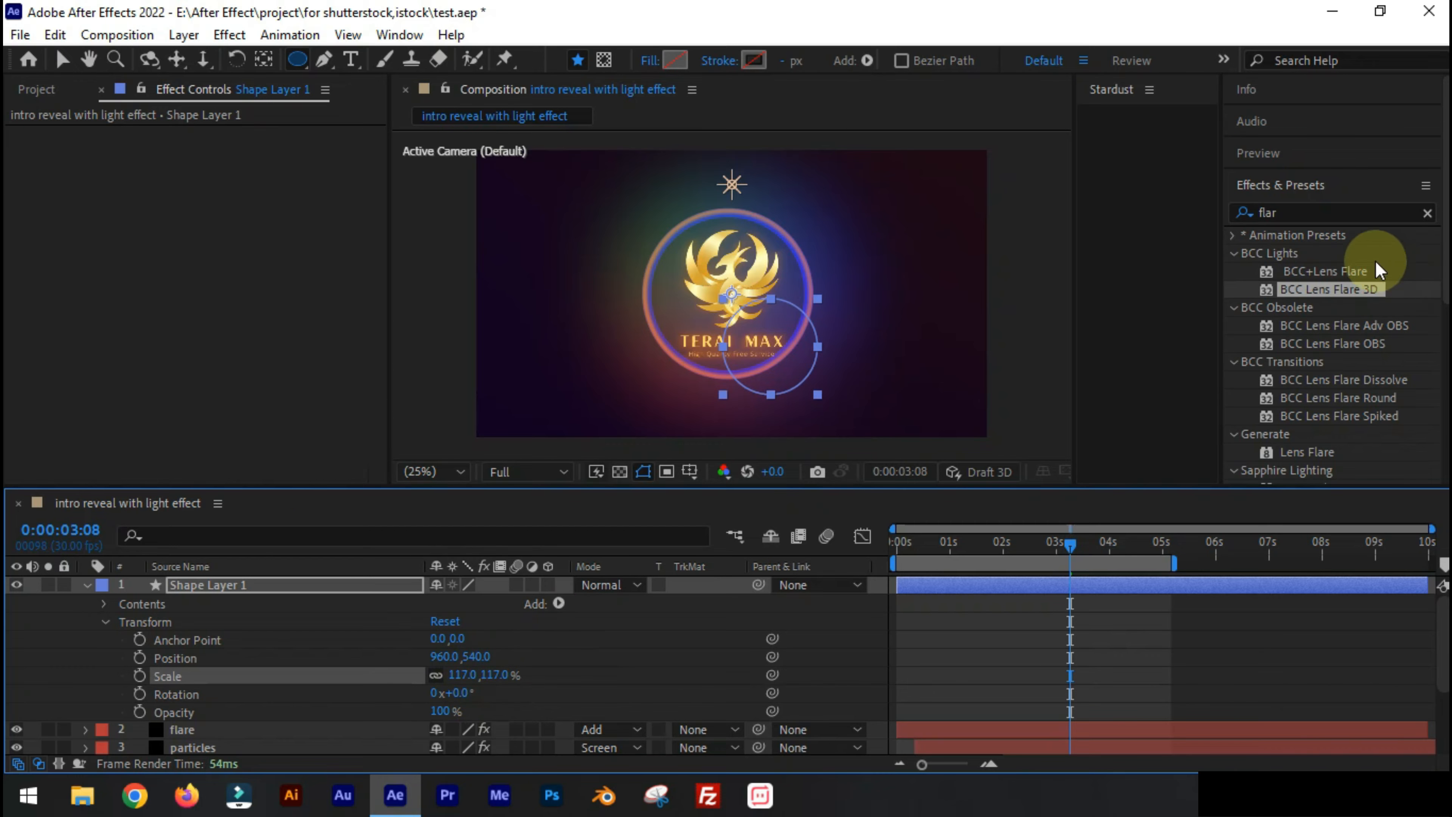
# Scale the circle to 174% and align it to the horizontal and vertical center of the composition
pyautogui.click(1281, 185)
pyautogui.click(1252, 377)
pyautogui.click(1280, 428)
pyautogui.click(1390, 430)
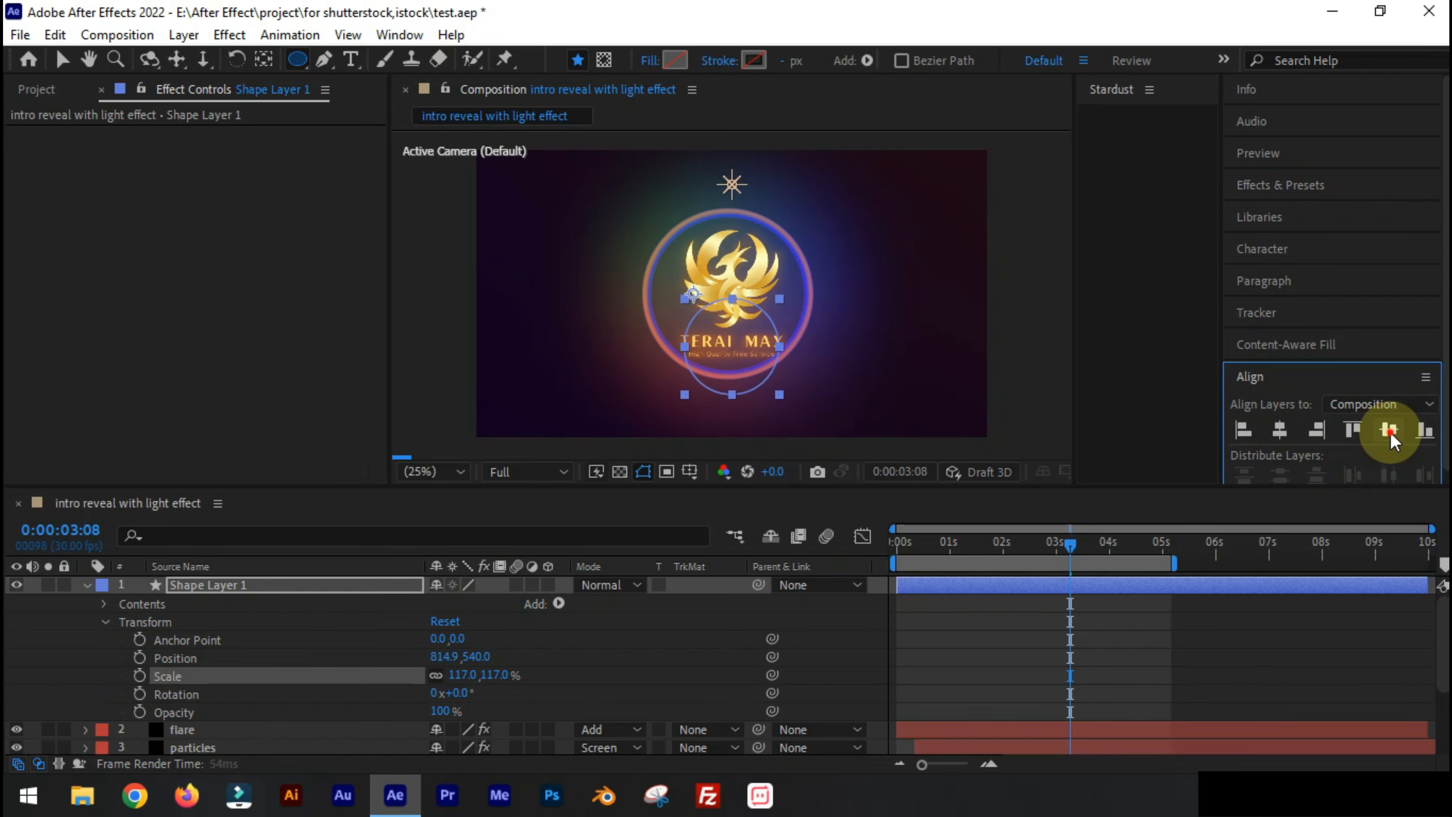
pyautogui.moveTo(462, 675); pyautogui.dragTo(529, 675)
pyautogui.click(1279, 429)
pyautogui.click(1390, 430)
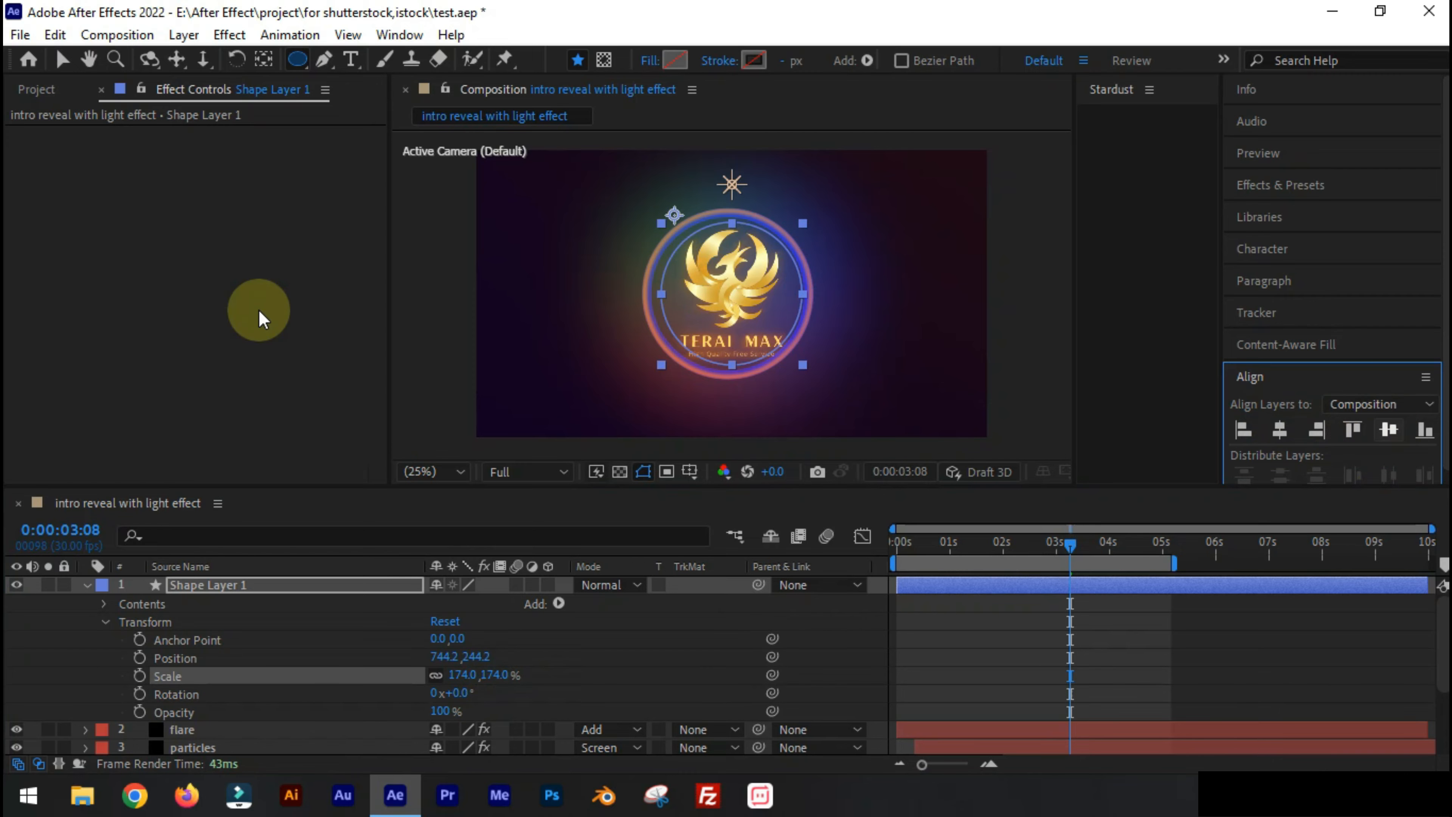
# Scale the circle to 188% and center it in the composition again
pyautogui.click(263, 59)
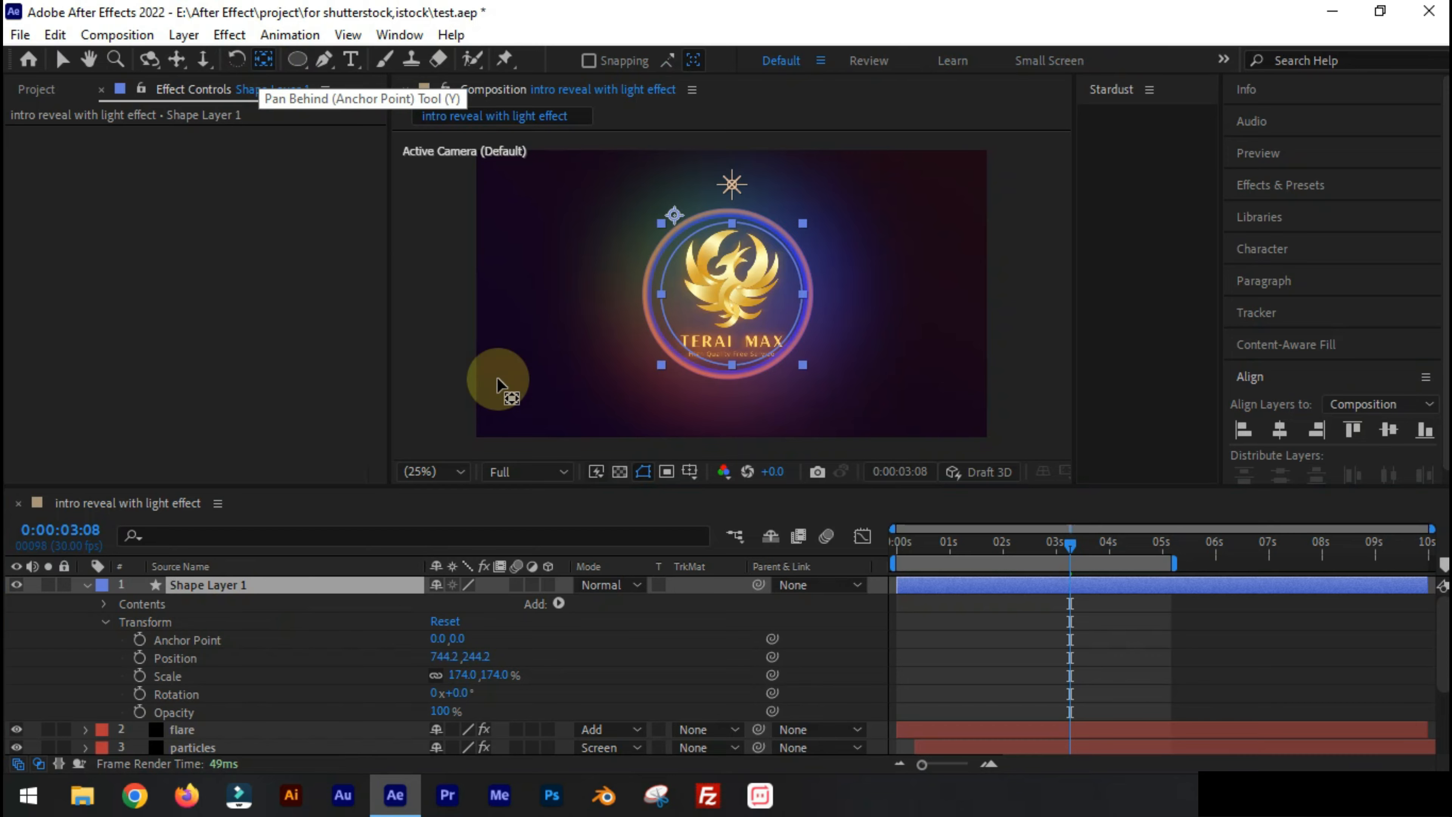
pyautogui.moveTo(466, 675); pyautogui.dragTo(479, 675)
pyautogui.click(1280, 429)
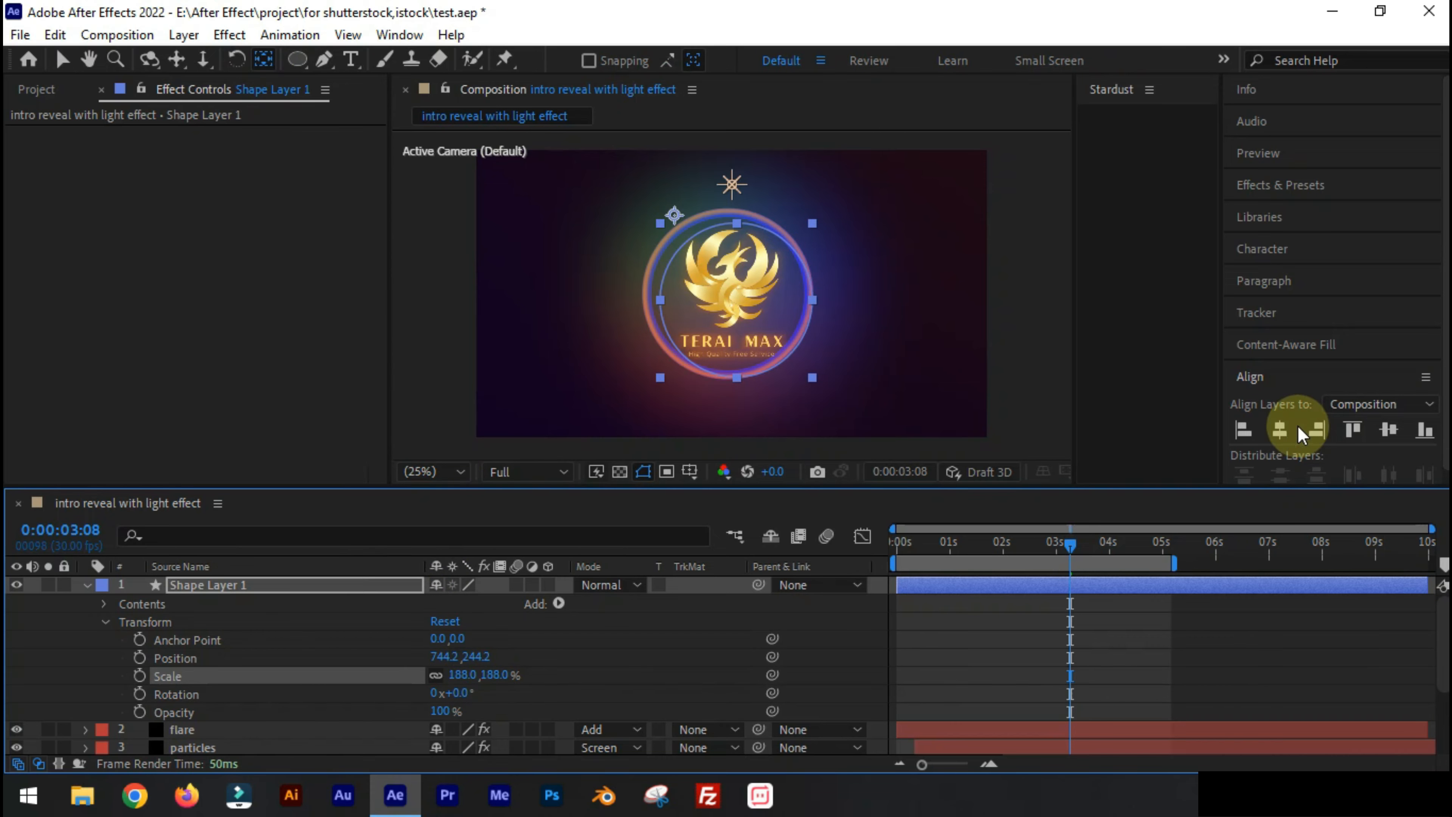
pyautogui.click(1389, 430)
# Nudge the circle to line up with the flare ring, then collapse and hide the shape layer
pyautogui.click(62, 59)
pyautogui.click(389, 551)
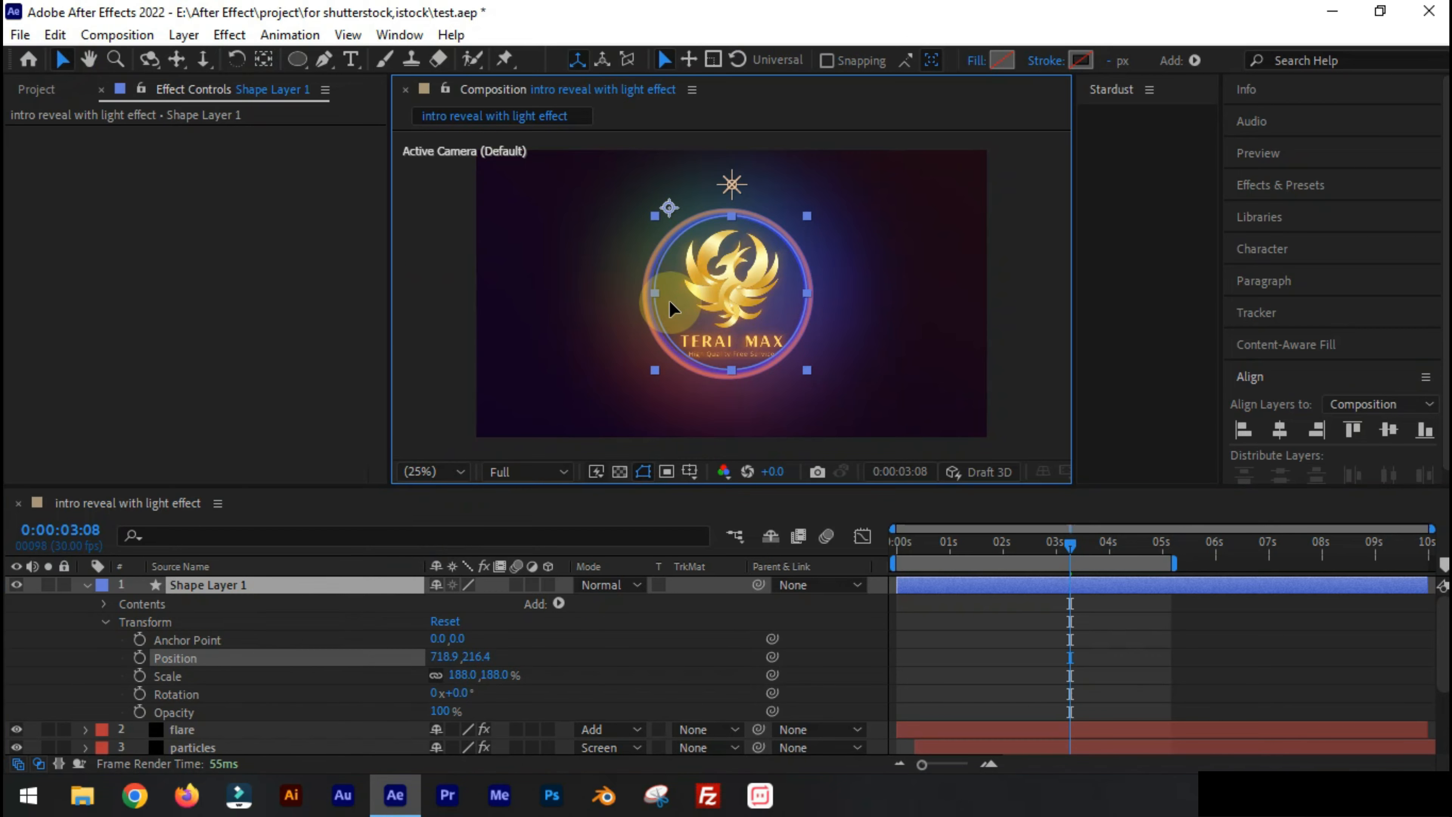
pyautogui.moveTo(675, 308); pyautogui.dragTo(672, 309)
pyautogui.click(87, 584)
pyautogui.click(16, 585)
pyautogui.moveTo(207, 585)
pyautogui.mouseDown()
pyautogui.moveTo(207, 611)
pyautogui.moveTo(194, 585)
pyautogui.mouseUp()
pyautogui.click(118, 34)
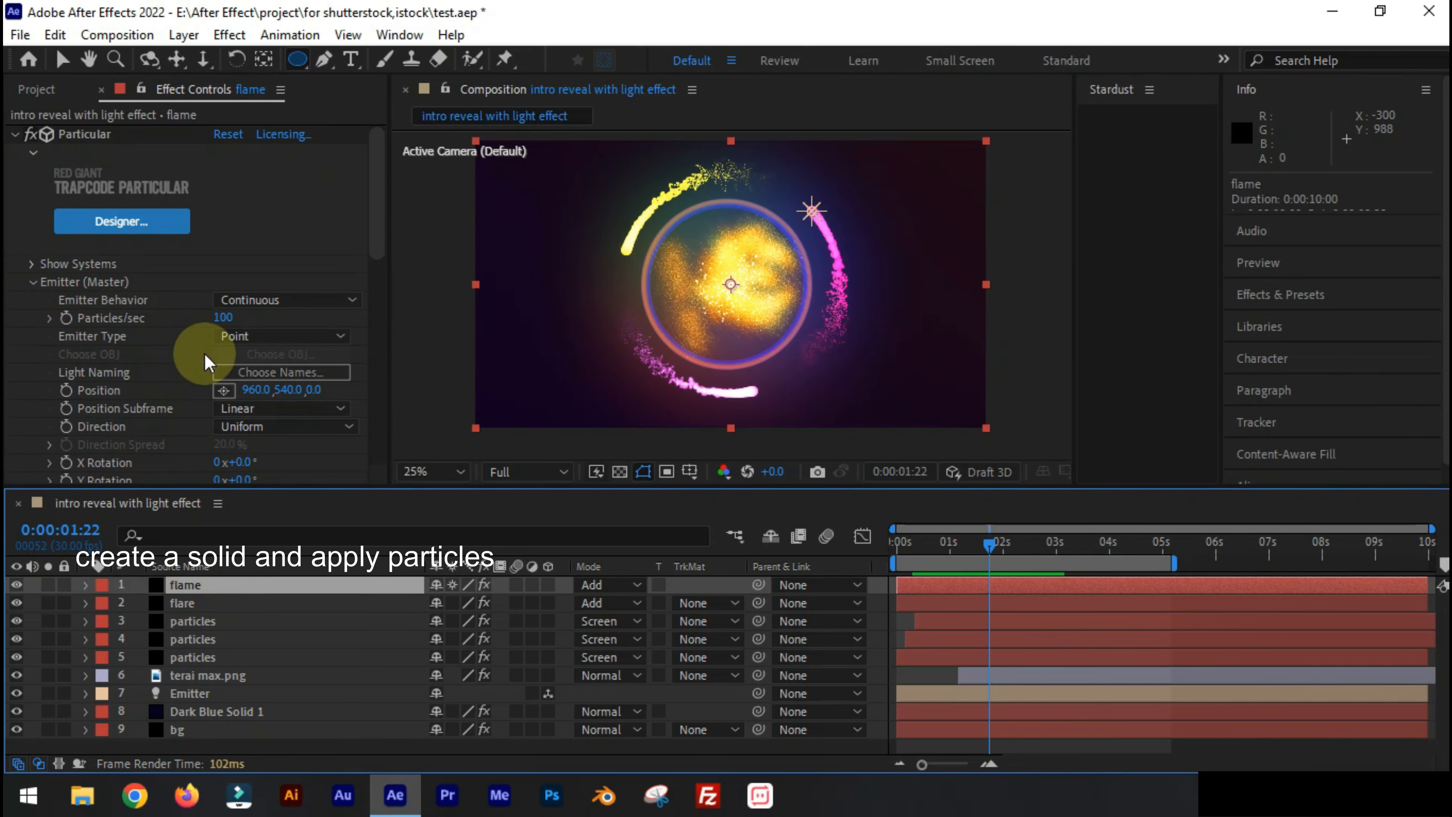
# Try a Box emitter with Disc direction and 1250 particles per second on the flame layer's Particular effect
pyautogui.click(283, 336)
pyautogui.click(263, 382)
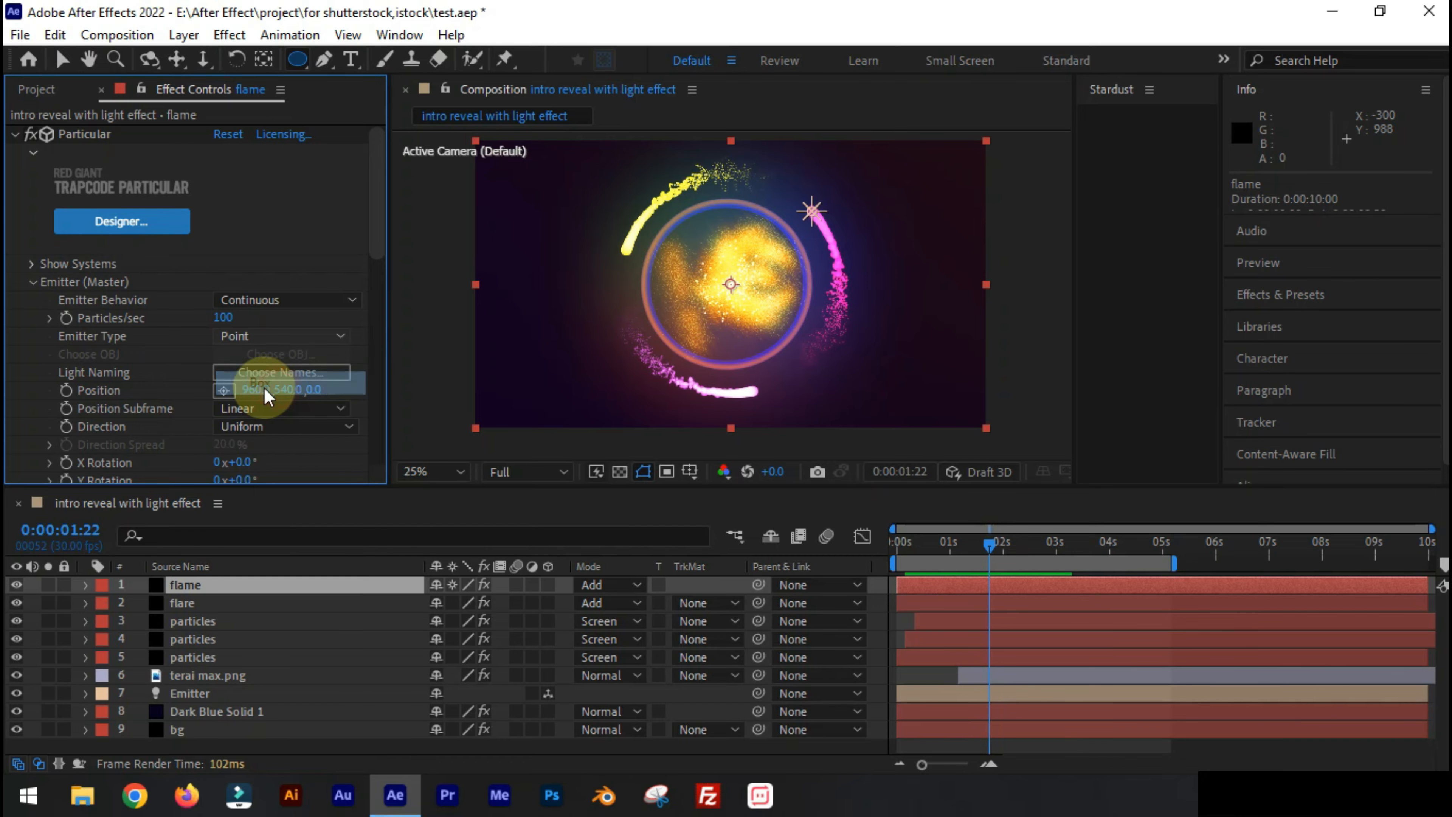
pyautogui.click(284, 426)
pyautogui.click(280, 515)
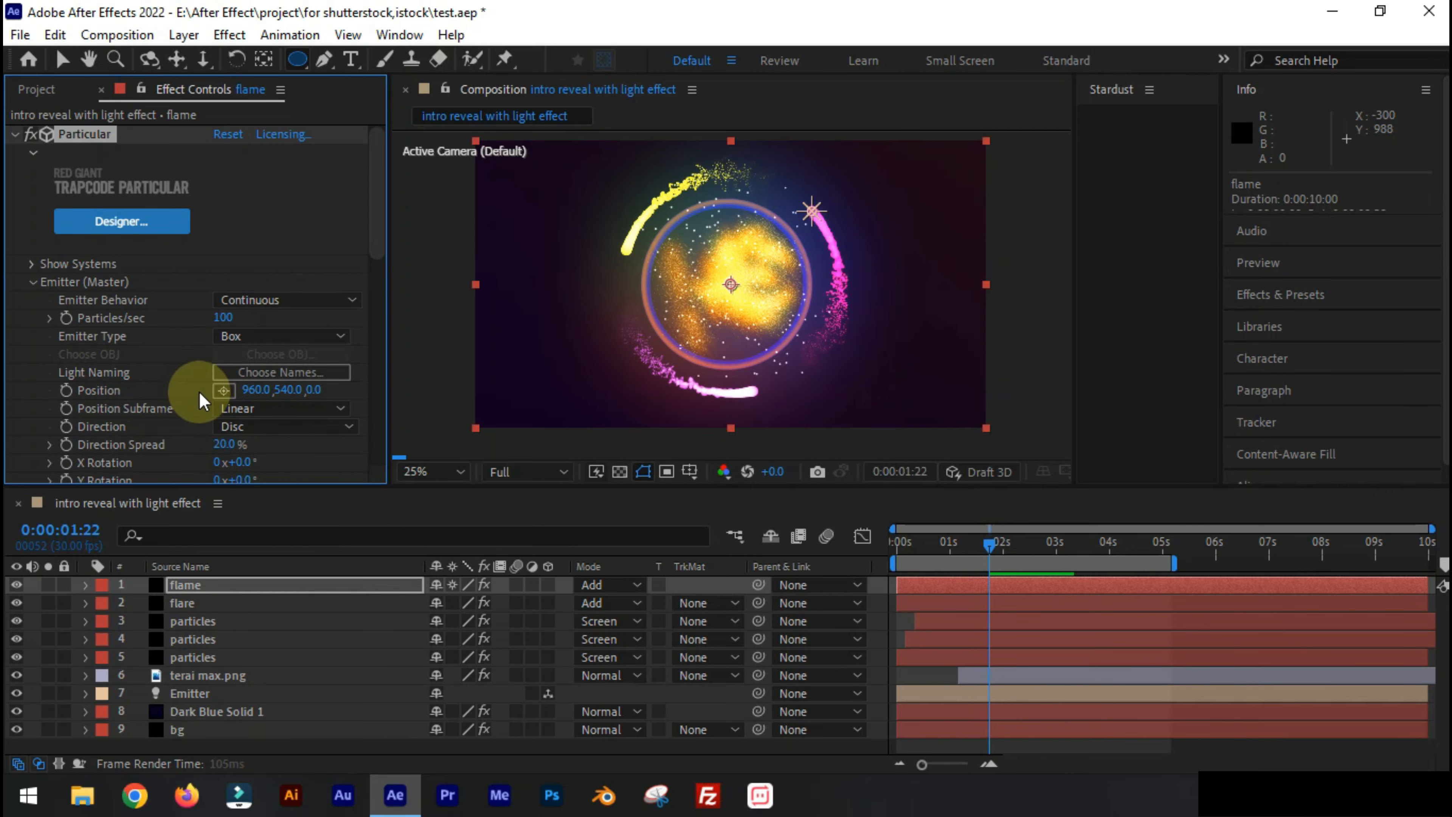
pyautogui.scroll(-2, 194, 390)
pyautogui.moveTo(223, 269); pyautogui.dragTo(349, 275)
# Try setting the flame emitter's Direction Spread and Velocity Random to 0%
pyautogui.scroll(-4, 125, 350)
pyautogui.click(224, 304)
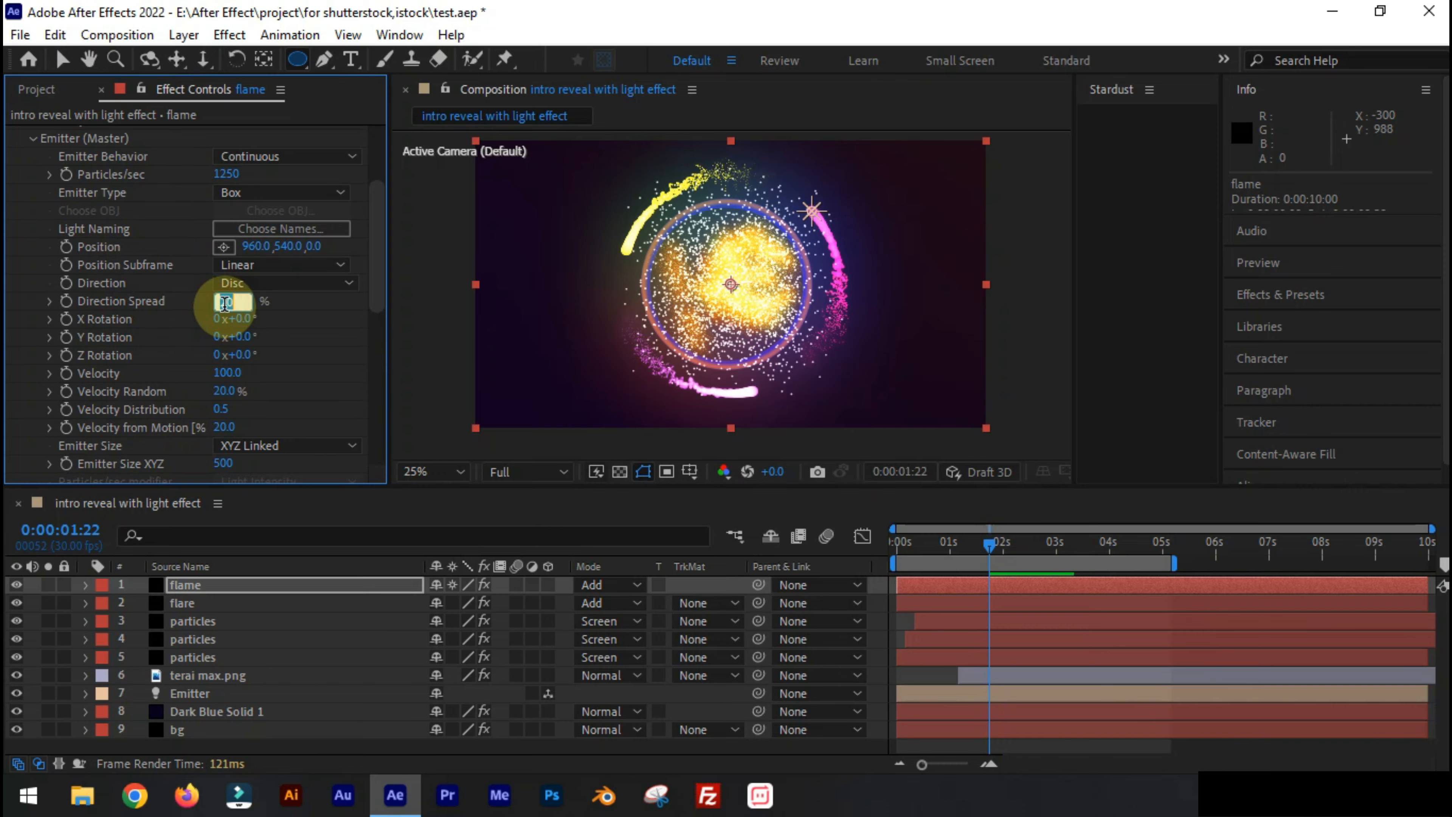
pyautogui.write('0')
pyautogui.press('Return')
pyautogui.moveTo(225, 391); pyautogui.dragTo(269, 397)
pyautogui.click(226, 391)
pyautogui.write('0')
pyautogui.press('Return')
# Reset the flame layer's Particular effect to its default settings
pyautogui.scroll(-10, 185, 356)
pyautogui.scroll(15, 183, 343)
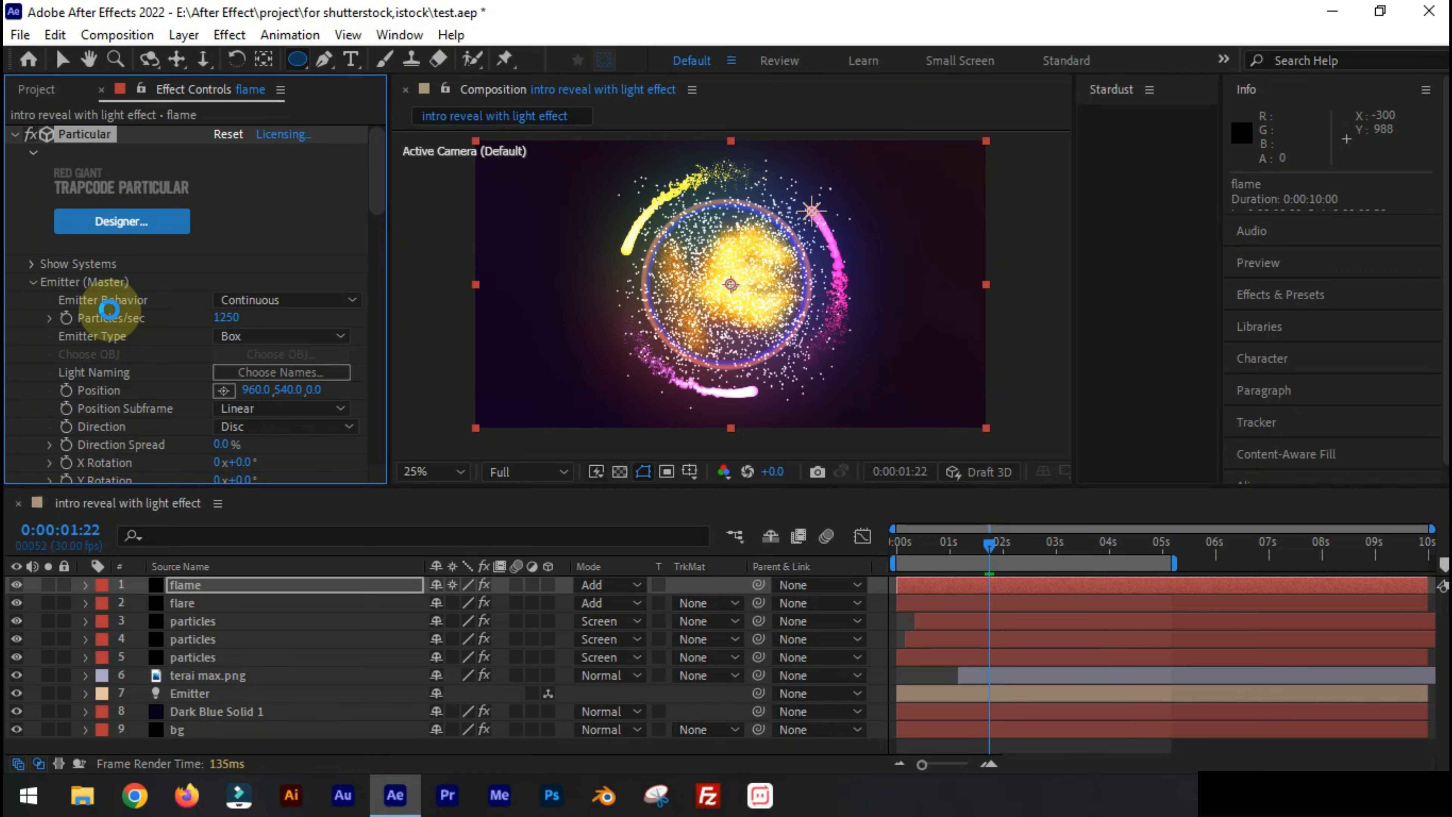
pyautogui.hotkey('ctrl', 'z')
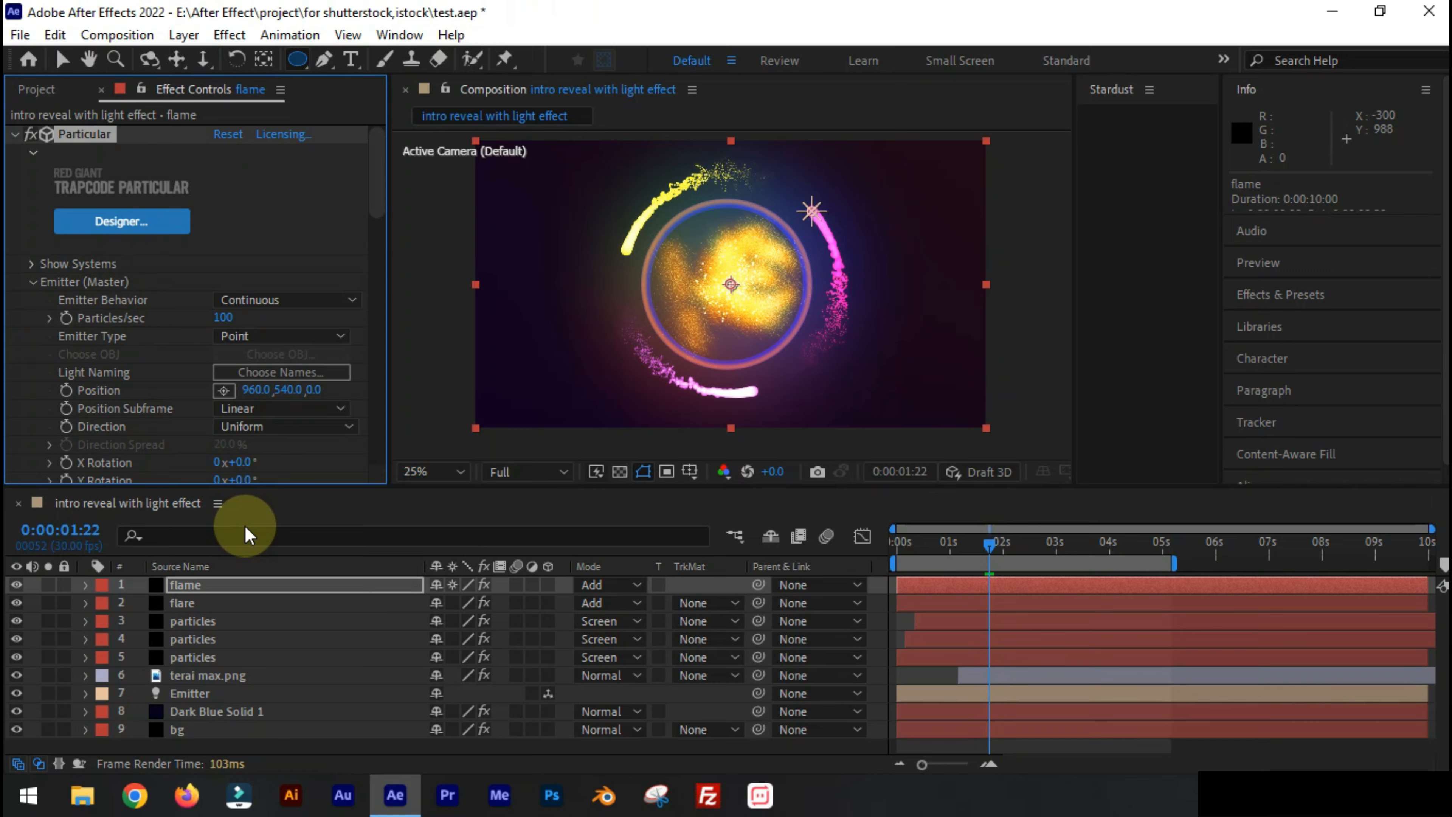
# At 0:00:01:10, set the flame emitter's direction to Outwards with 81% Direction Spread and 220 particles per second
pyautogui.moveTo(989, 545)
pyautogui.mouseDown()
pyautogui.moveTo(962, 552)
pyautogui.moveTo(998, 558)
pyautogui.moveTo(968, 553)
pyautogui.mouseUp()
pyautogui.scroll(-3, 229, 356)
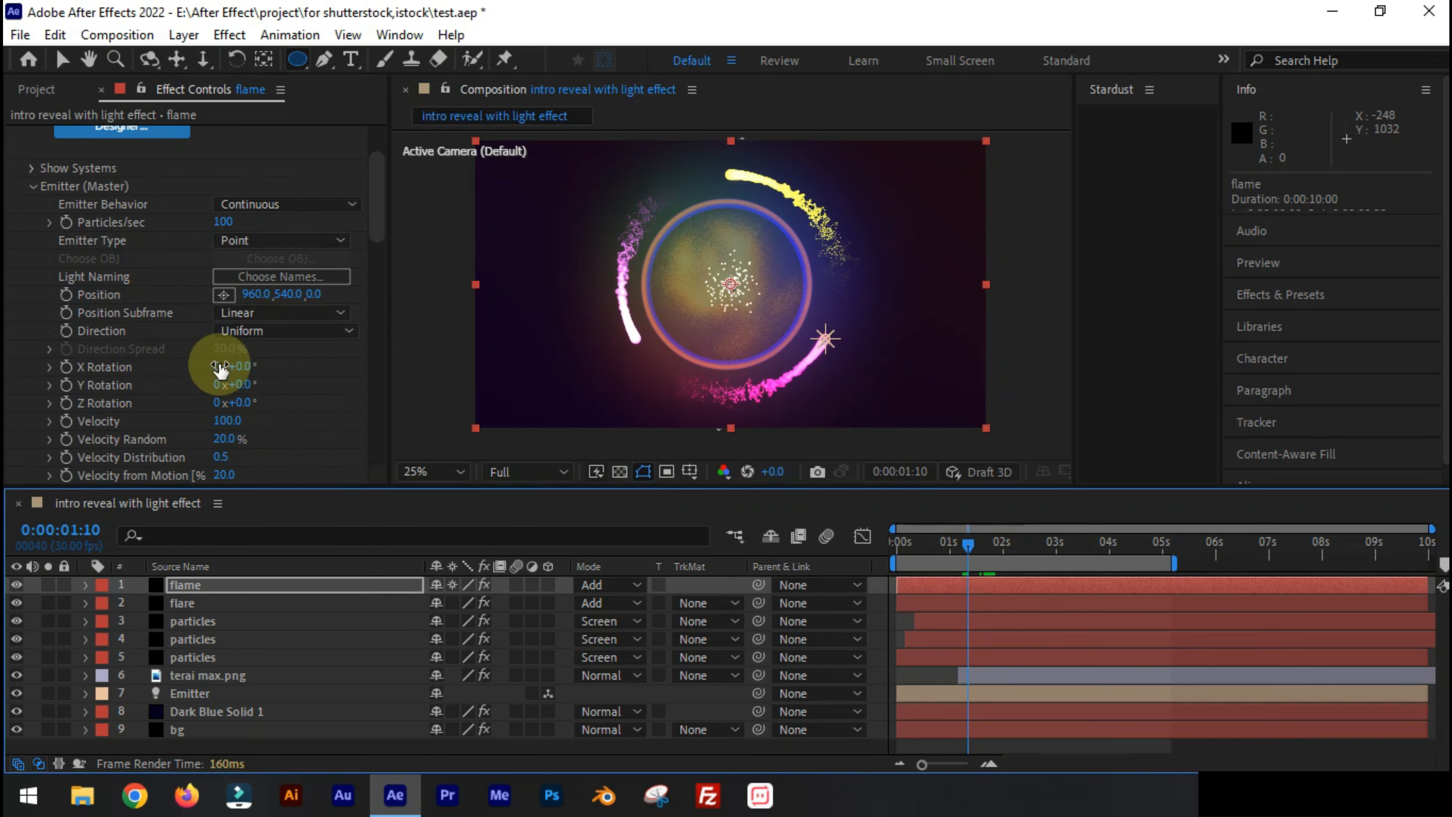
pyautogui.moveTo(223, 348); pyautogui.dragTo(257, 348)
pyautogui.click(282, 240)
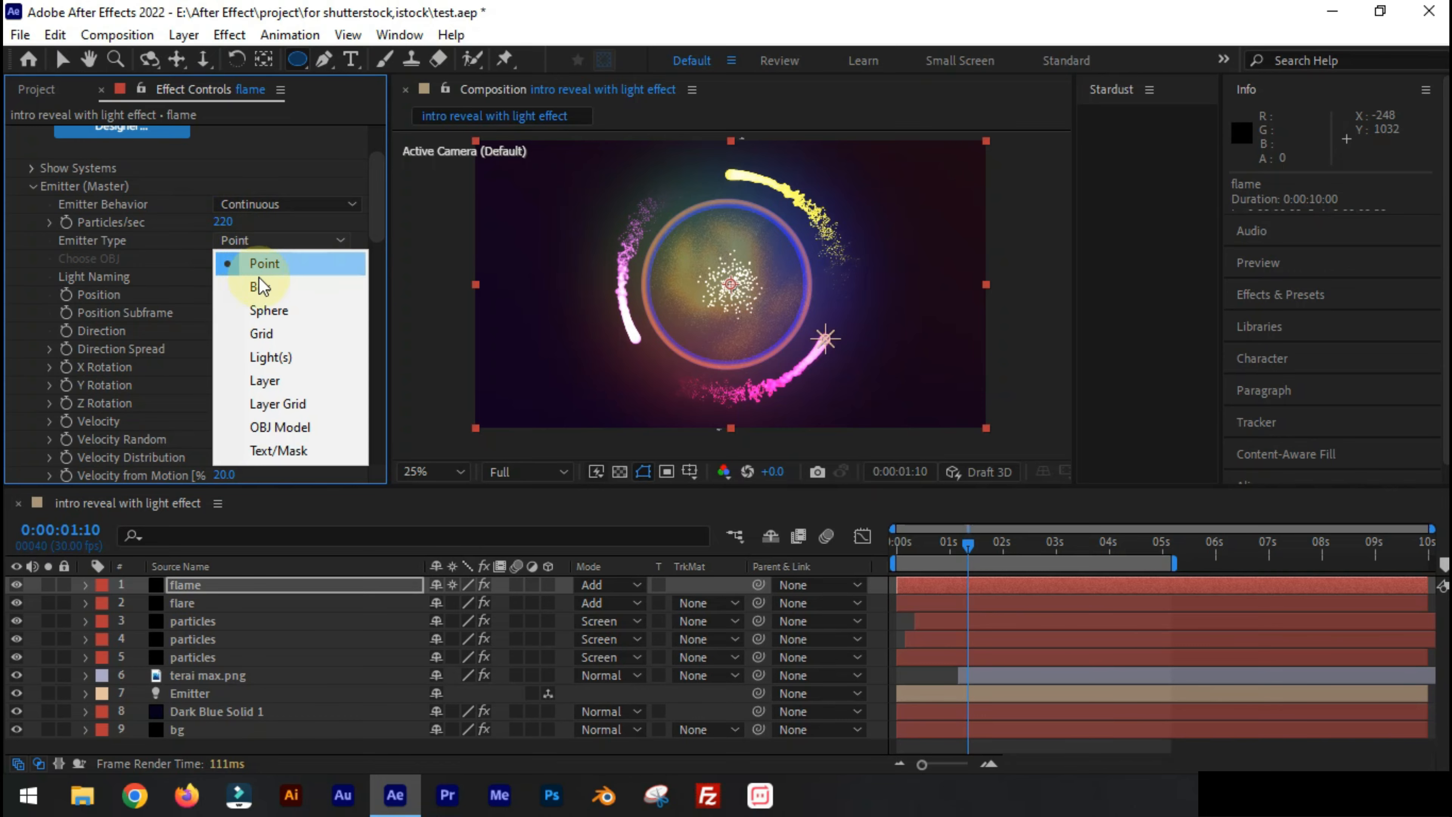
pyautogui.click(224, 222)
pyautogui.write('220')
# Switch the flame emitter type to Box with 150 particles per second and 50% Direction Spread
pyautogui.click(282, 240)
pyautogui.click(246, 285)
pyautogui.write('150')
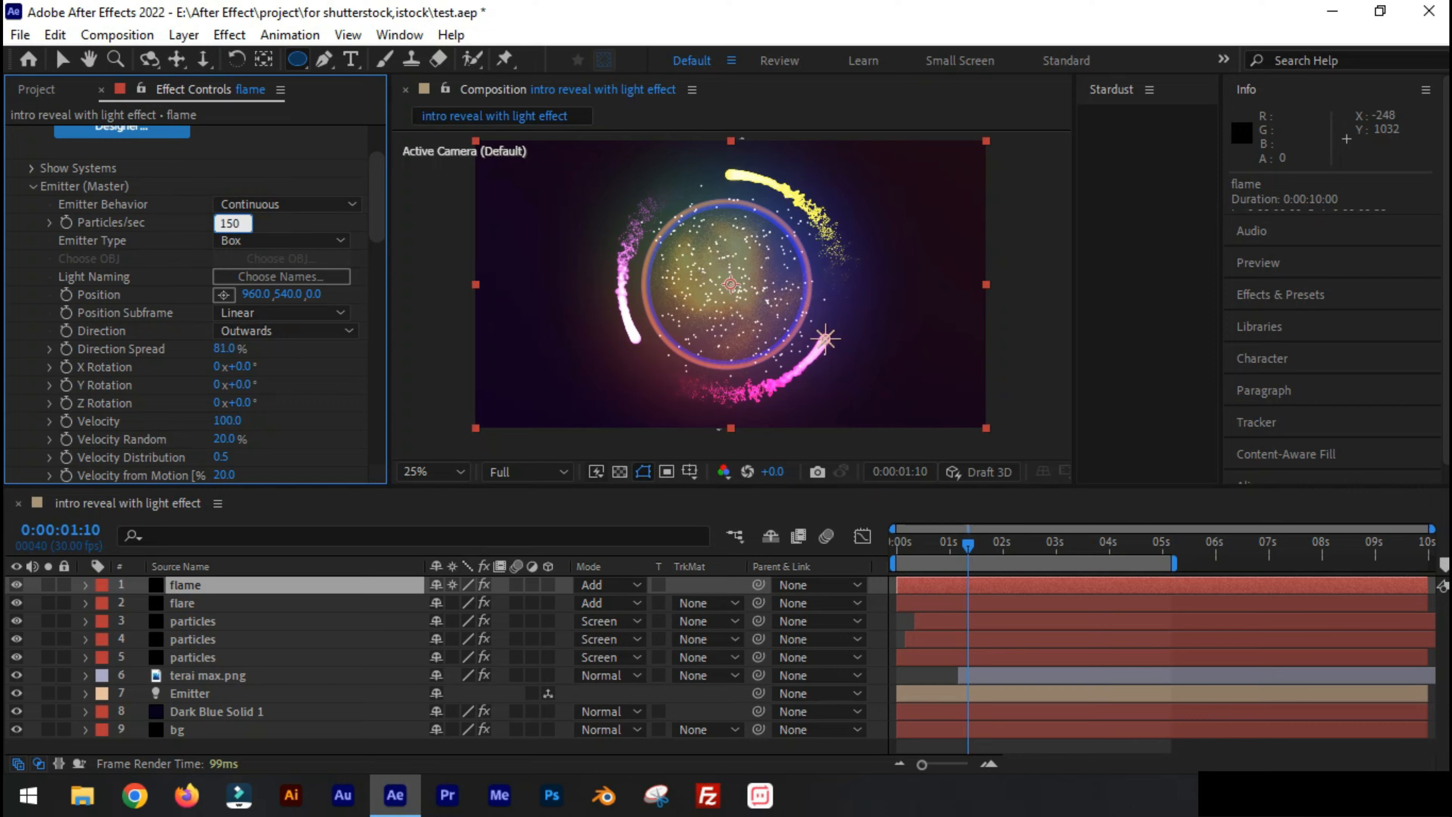
pyautogui.press('Return')
pyautogui.moveTo(226, 349); pyautogui.dragTo(217, 352)
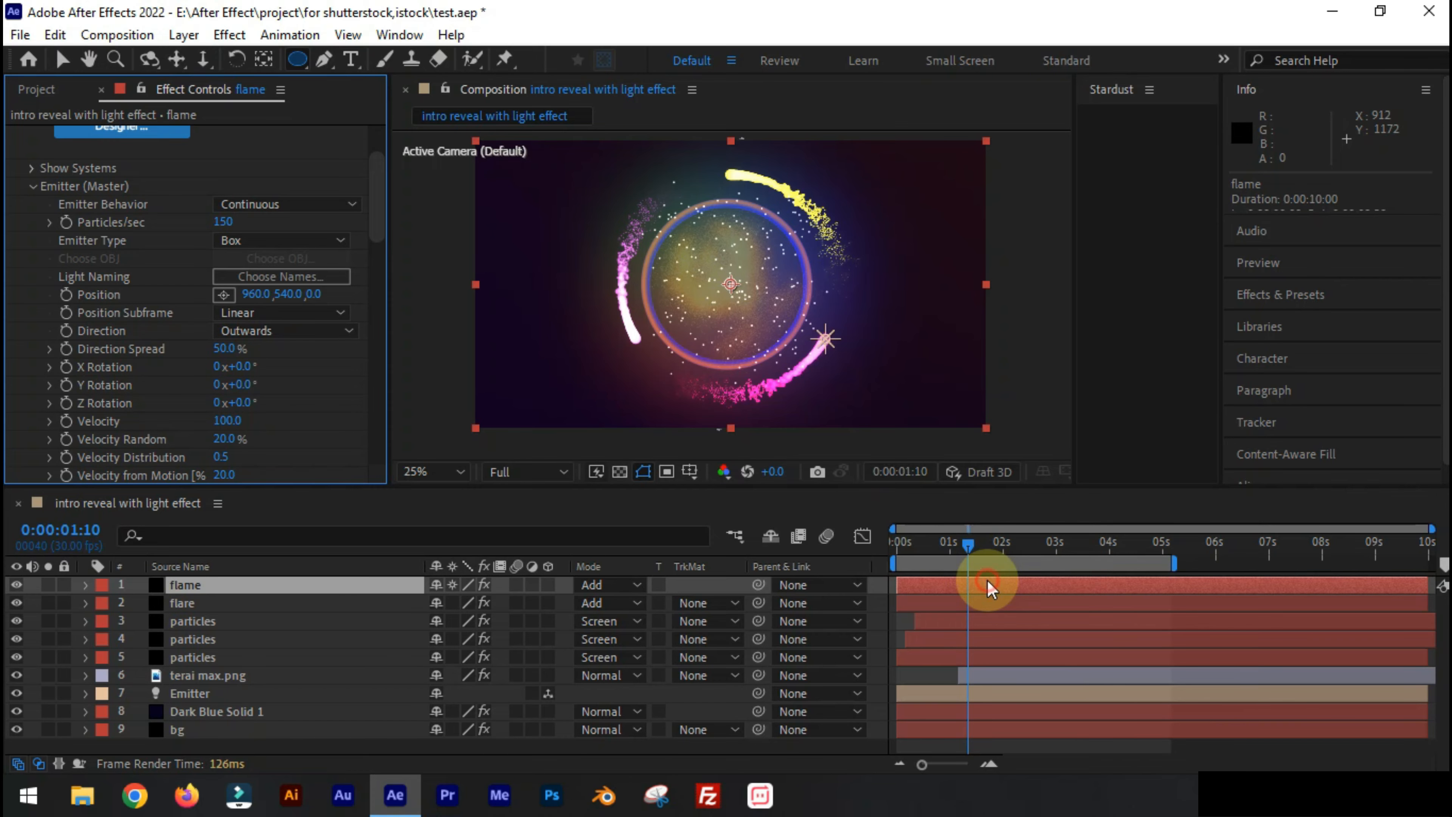
# Shift the flame layer so it starts 1:27 before the composition, and set the particle life to 0.5 seconds
pyautogui.moveTo(993, 585); pyautogui.dragTo(891, 589)
pyautogui.scroll(-8, 74, 343)
pyautogui.click(220, 279)
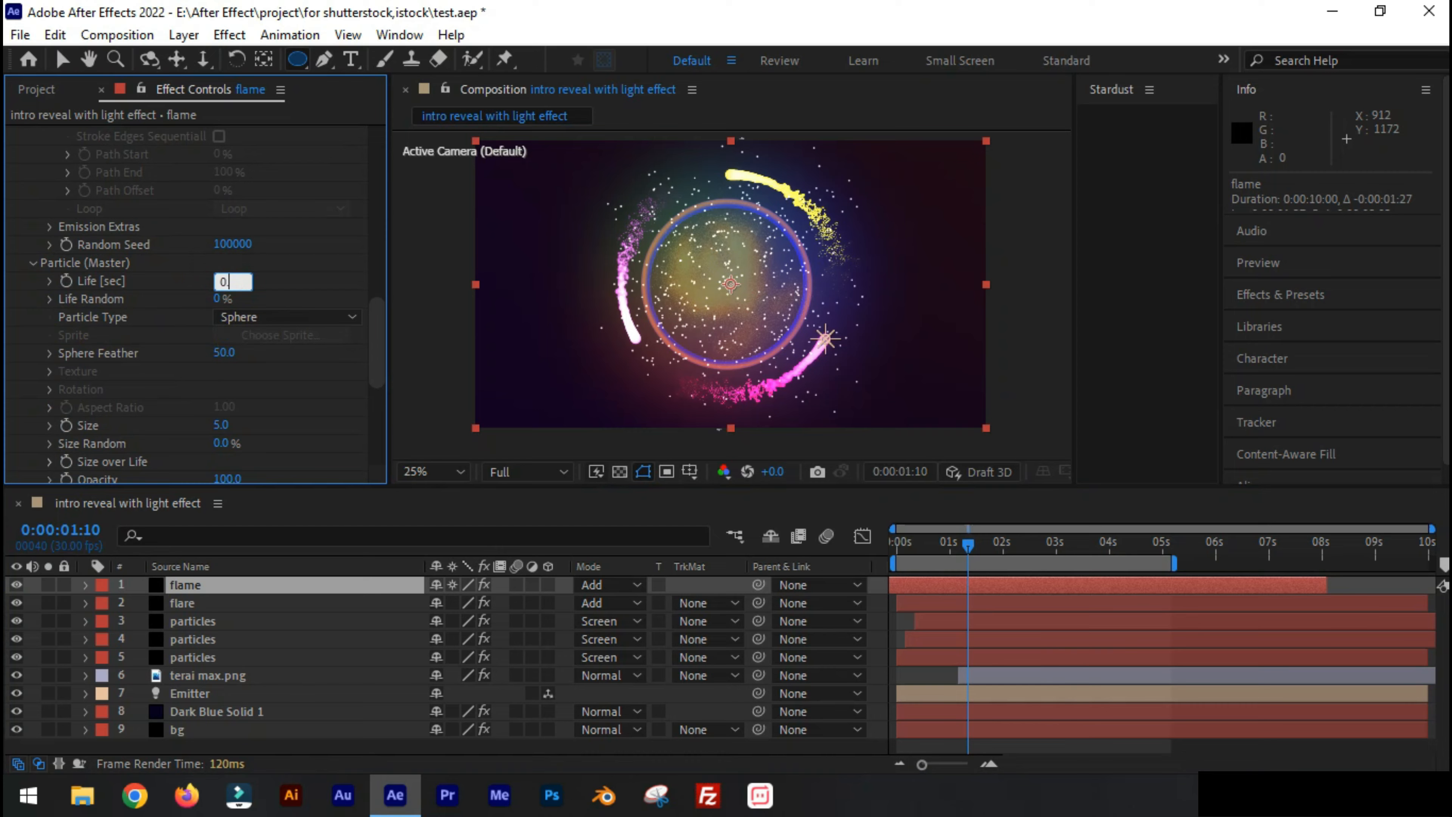
pyautogui.write('0.5')
pyautogui.press('Return')
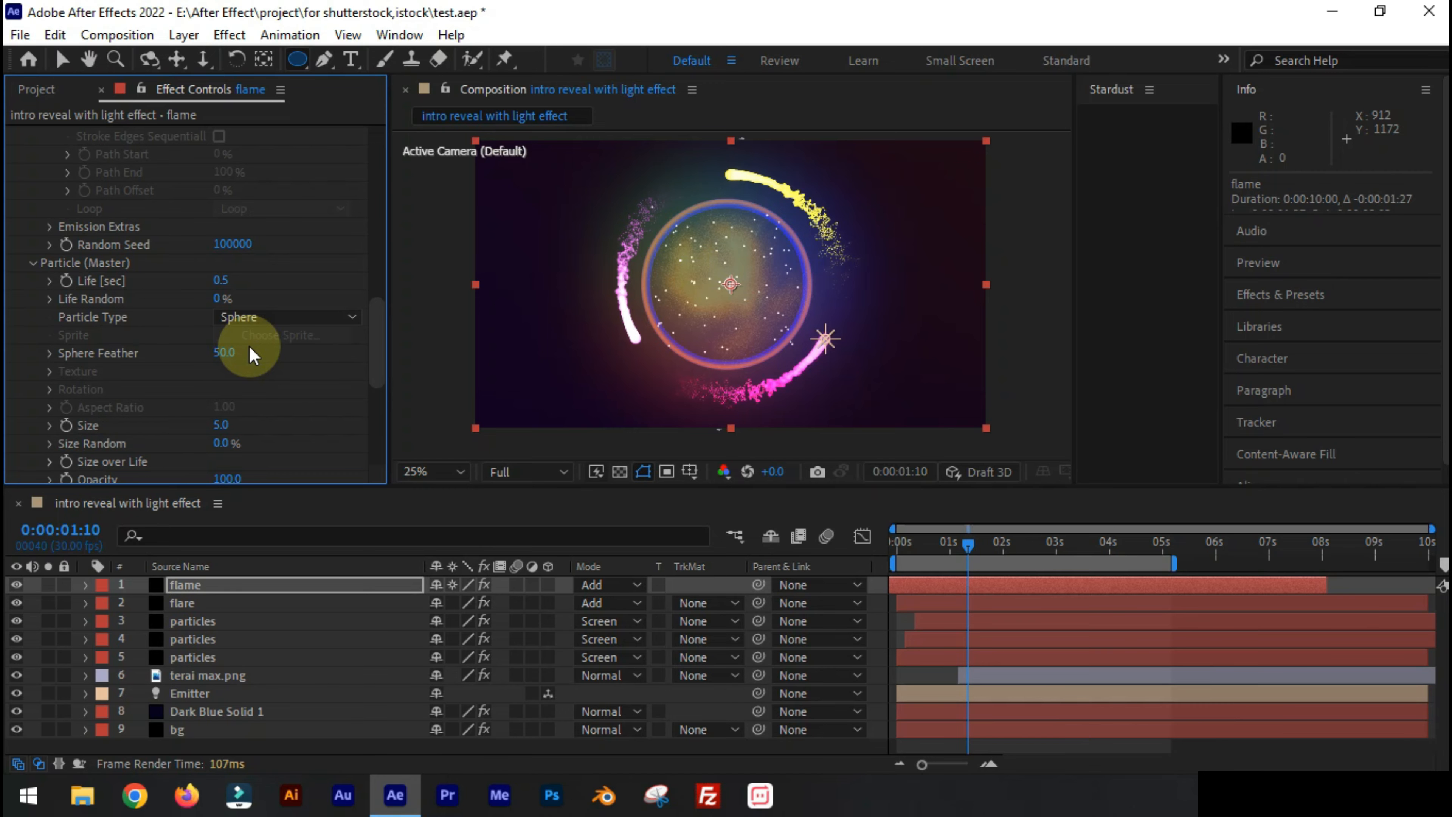
# Set the flame layer's blending mode to Normal and its Particular particle opacity to 0
pyautogui.click(610, 584)
pyautogui.click(593, 464)
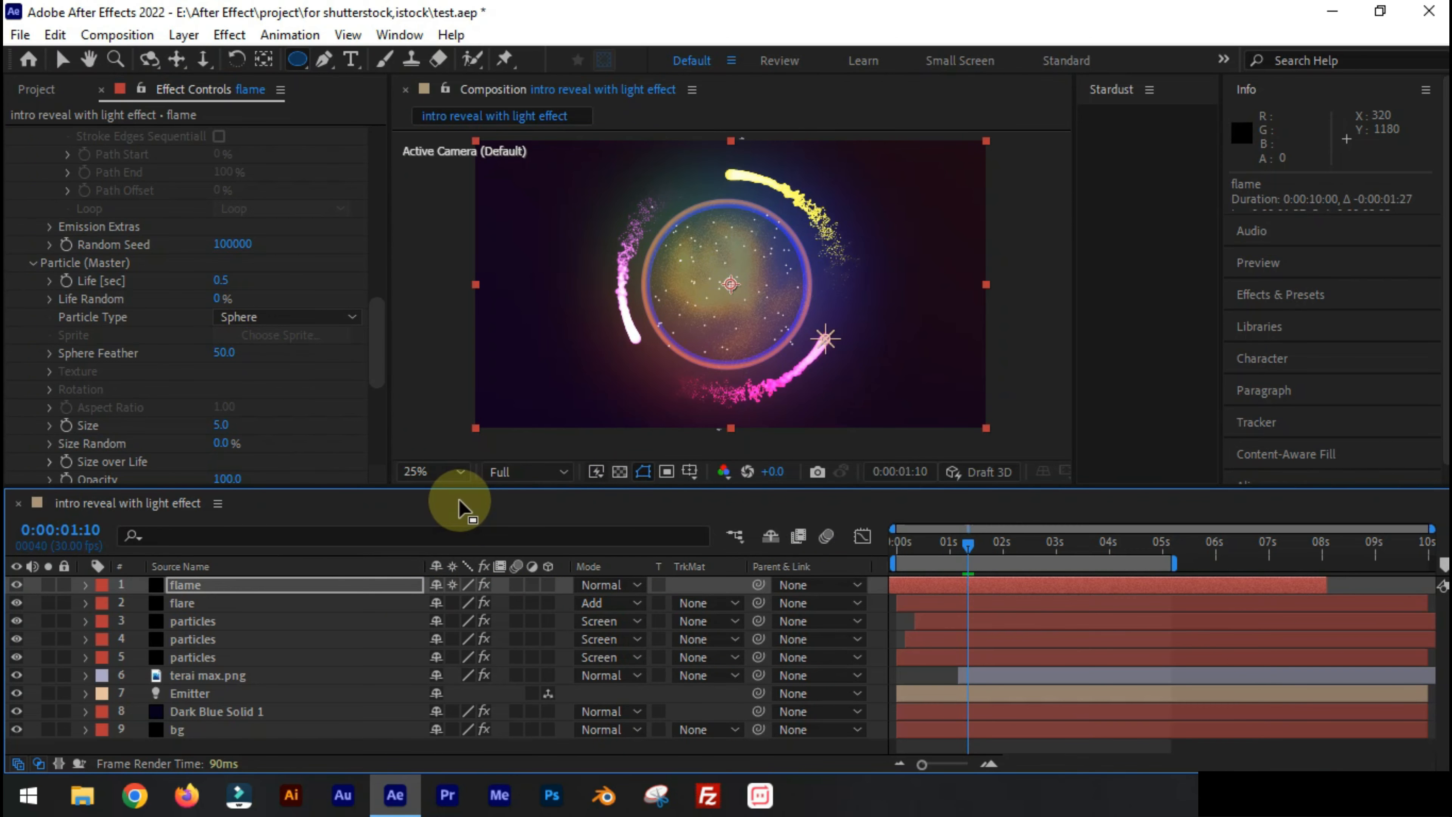
pyautogui.press('t')
pyautogui.scroll(-5, 315, 415)
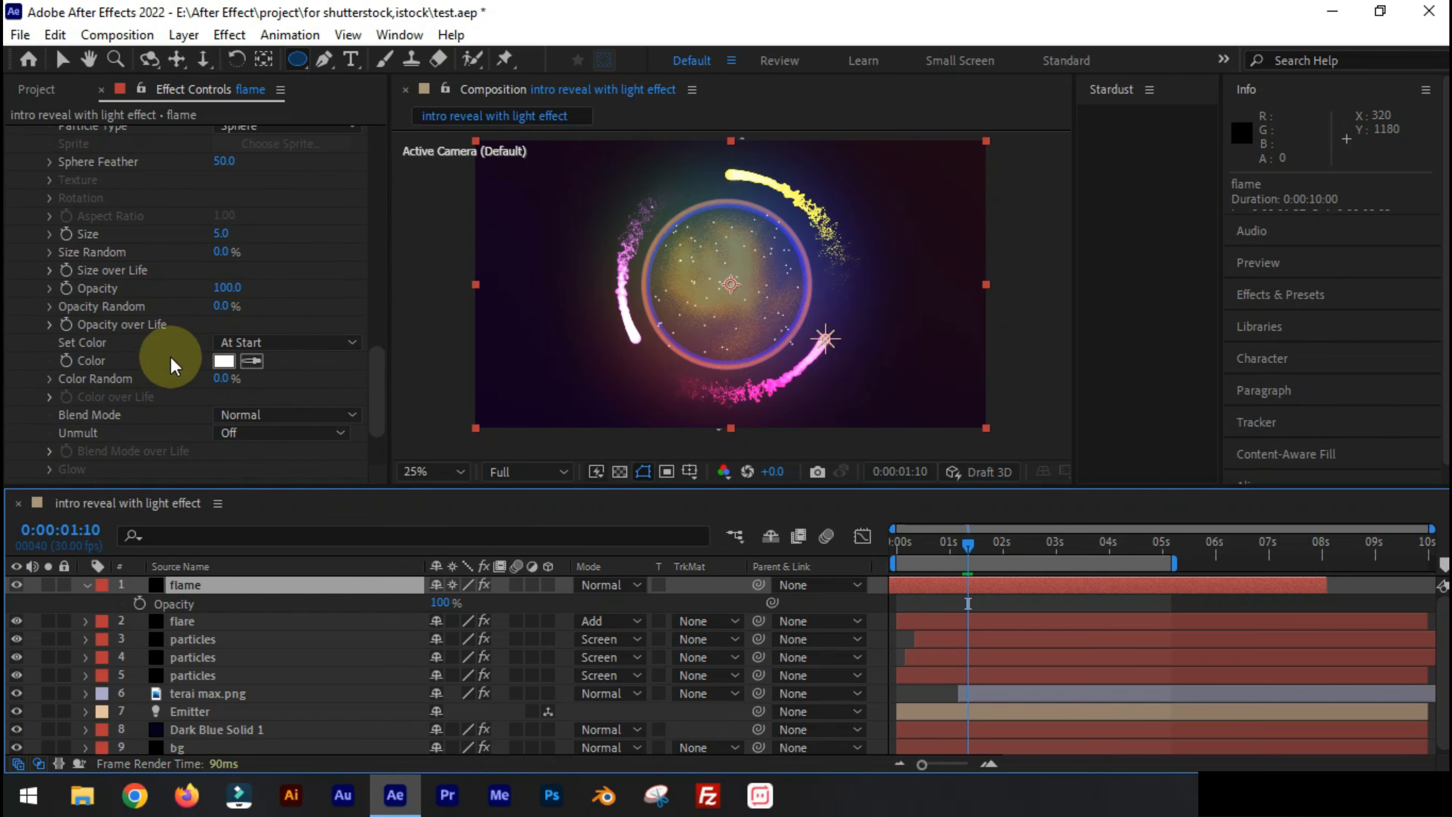
pyautogui.moveTo(227, 287); pyautogui.dragTo(64, 292)
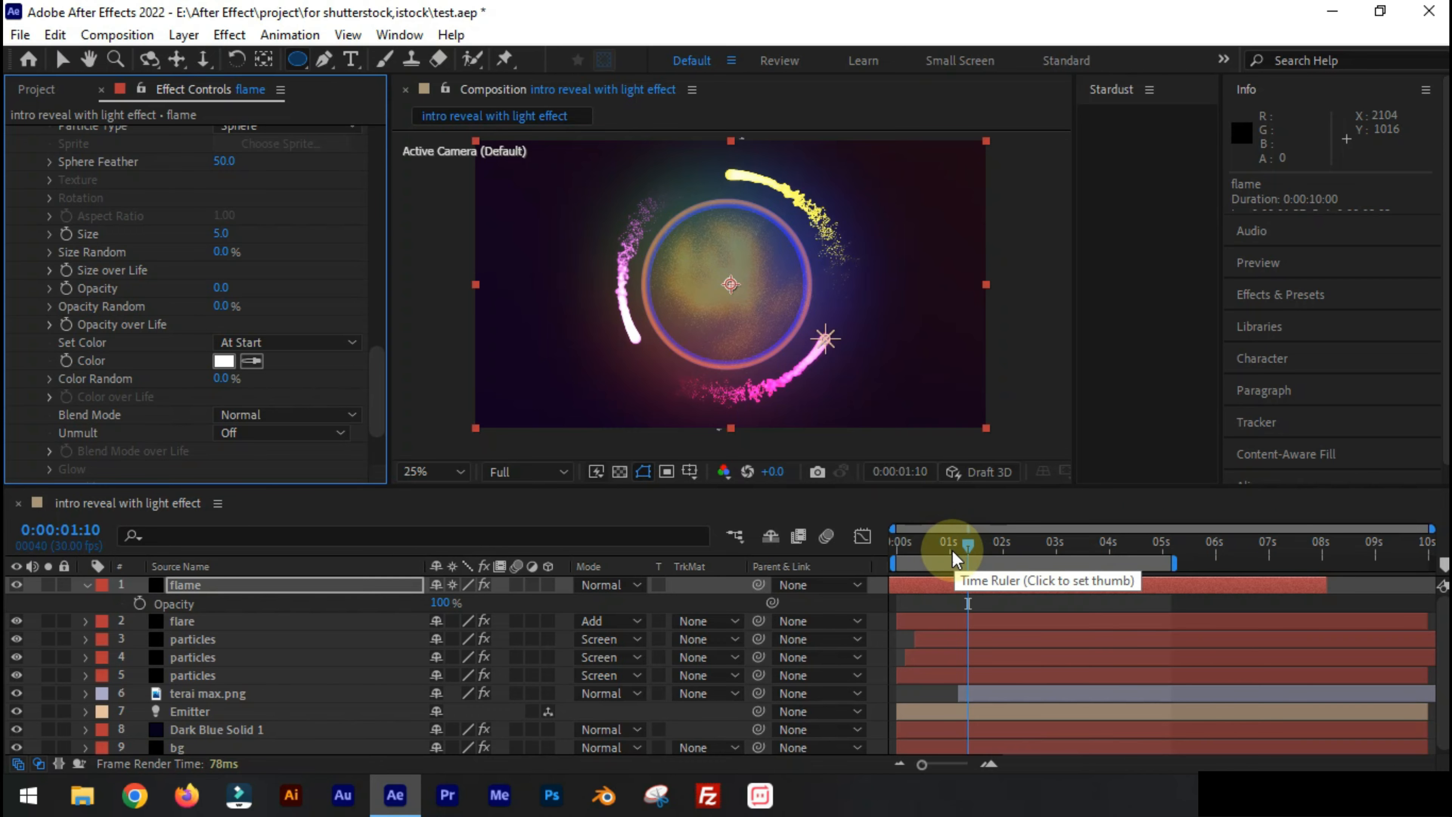
# Keyframe the flame particle opacity from 0 at 0:00:00:20 to 100 at about 3 seconds
pyautogui.click(932, 550)
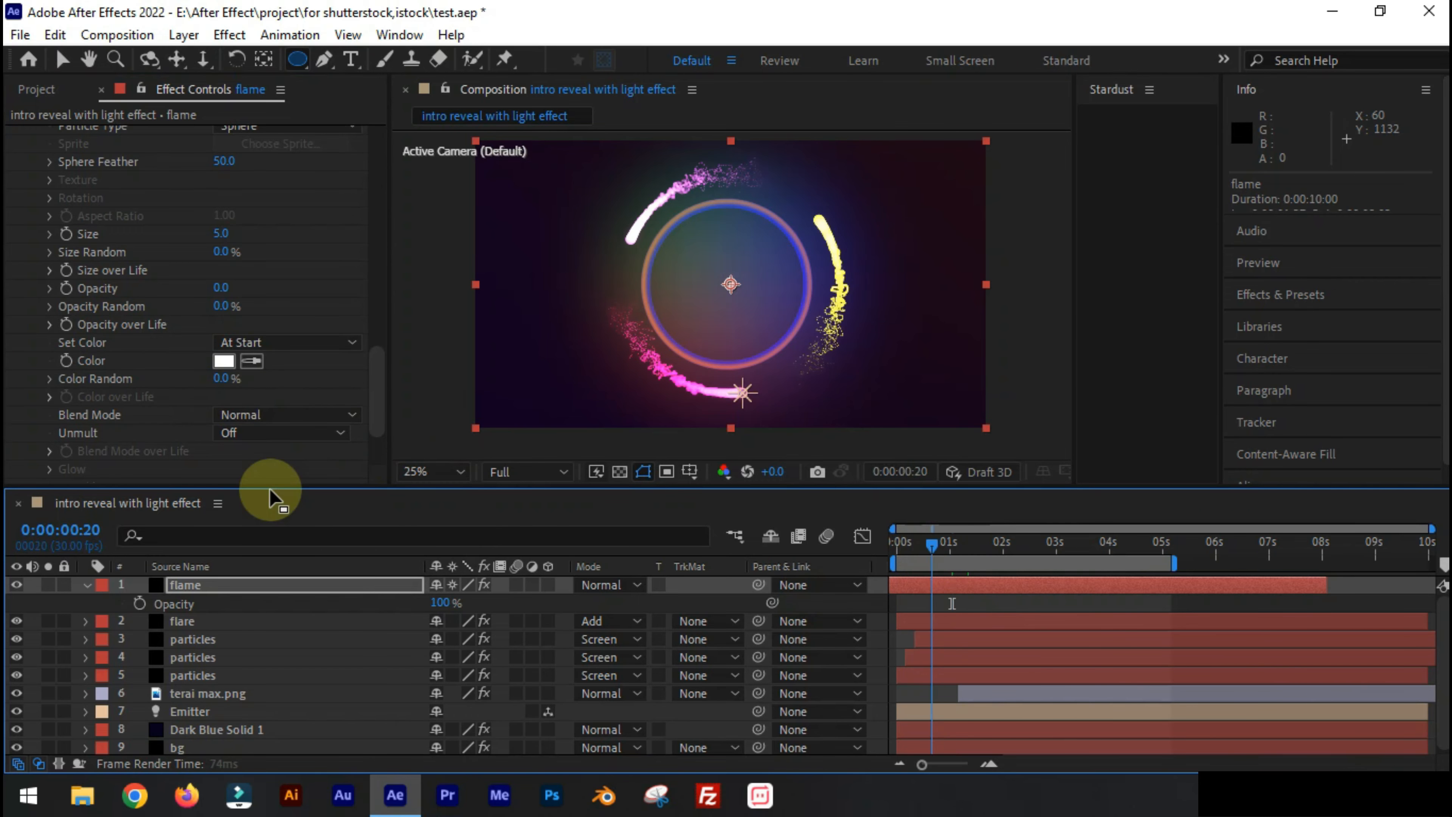
pyautogui.click(66, 287)
pyautogui.click(1054, 546)
pyautogui.moveTo(221, 287); pyautogui.dragTo(263, 287)
# Trim the end of the flame layer at 0:00:05:05, and set its particle size to 1.5
pyautogui.moveTo(1053, 546); pyautogui.dragTo(1171, 550)
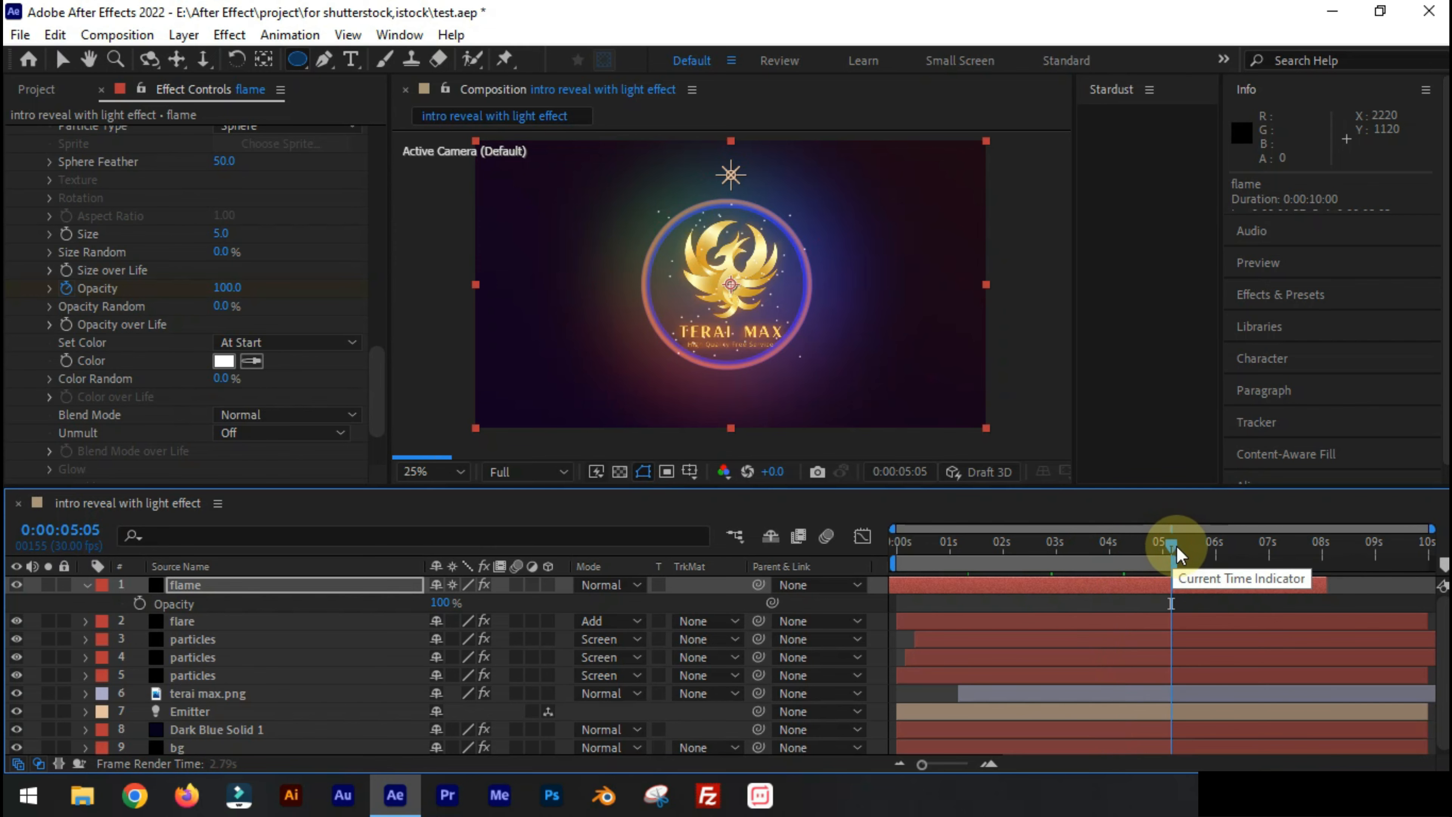
pyautogui.hotkey('alt', ']')
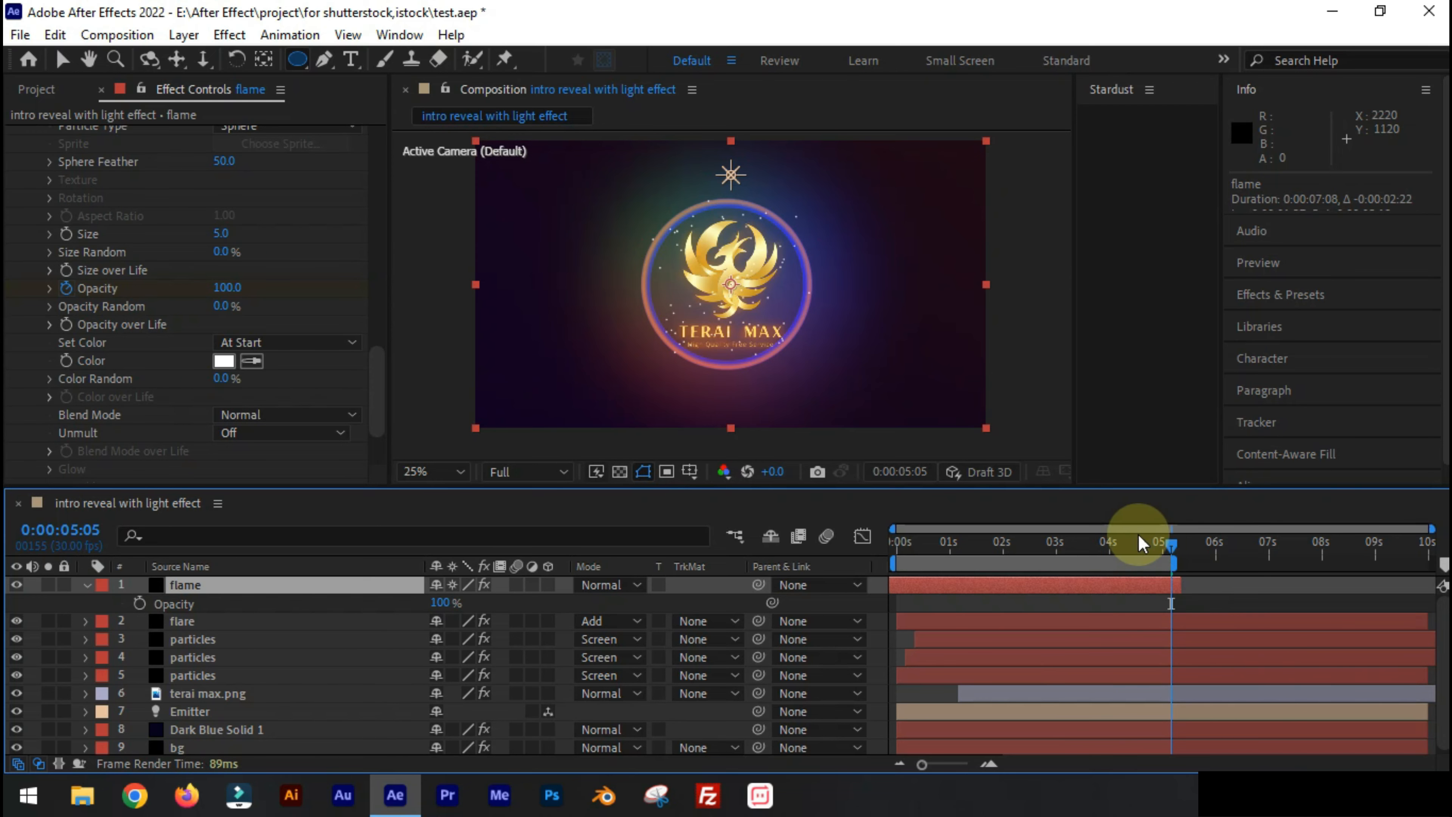
pyautogui.click(1057, 547)
pyautogui.click(221, 233)
pyautogui.write('1.5')
pyautogui.press('Return')
# Change the flame particle color to golden orange and the particle blend mode to Screen
pyautogui.scroll(1, 220, 286)
pyautogui.click(62, 59)
pyautogui.click(803, 378)
pyautogui.scroll(2, 802, 373)
pyautogui.click(229, 379)
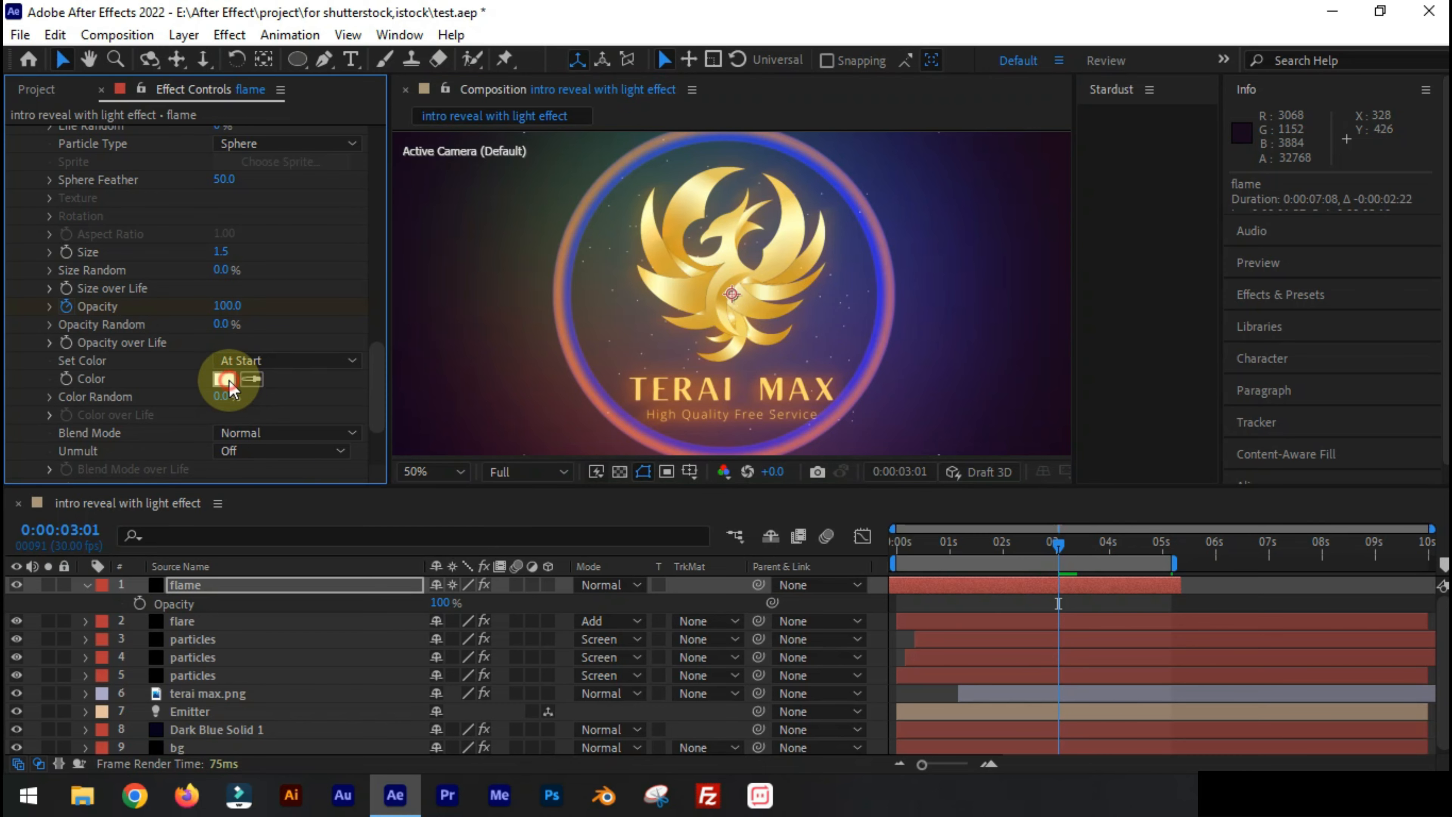
pyautogui.click(539, 220)
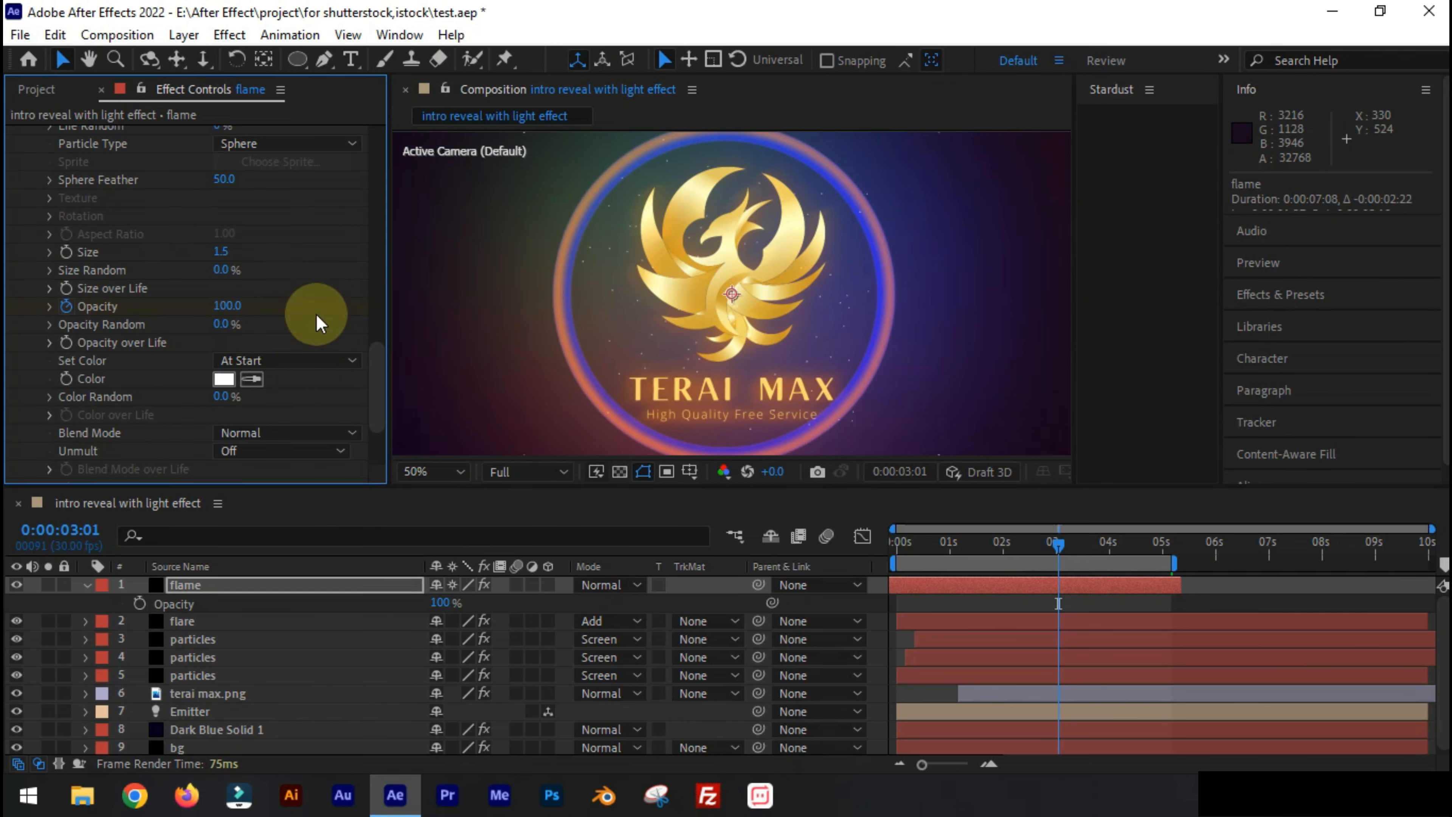
pyautogui.click(672, 240)
pyautogui.click(276, 433)
pyautogui.click(251, 474)
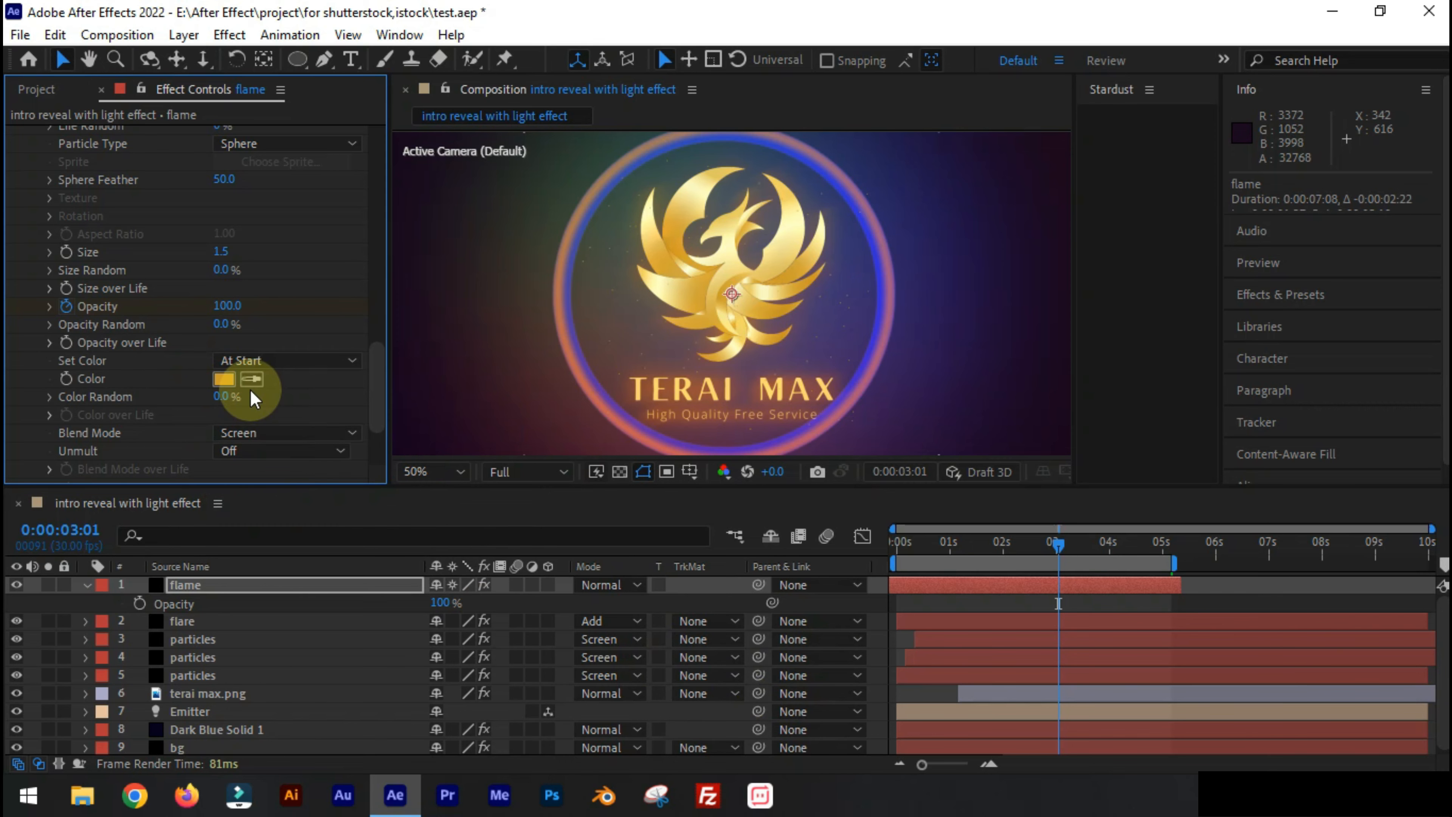
# Find the Deep Glow effect by searching for glow and apply it to the flame layer
pyautogui.click(1281, 294)
pyautogui.click(1295, 449)
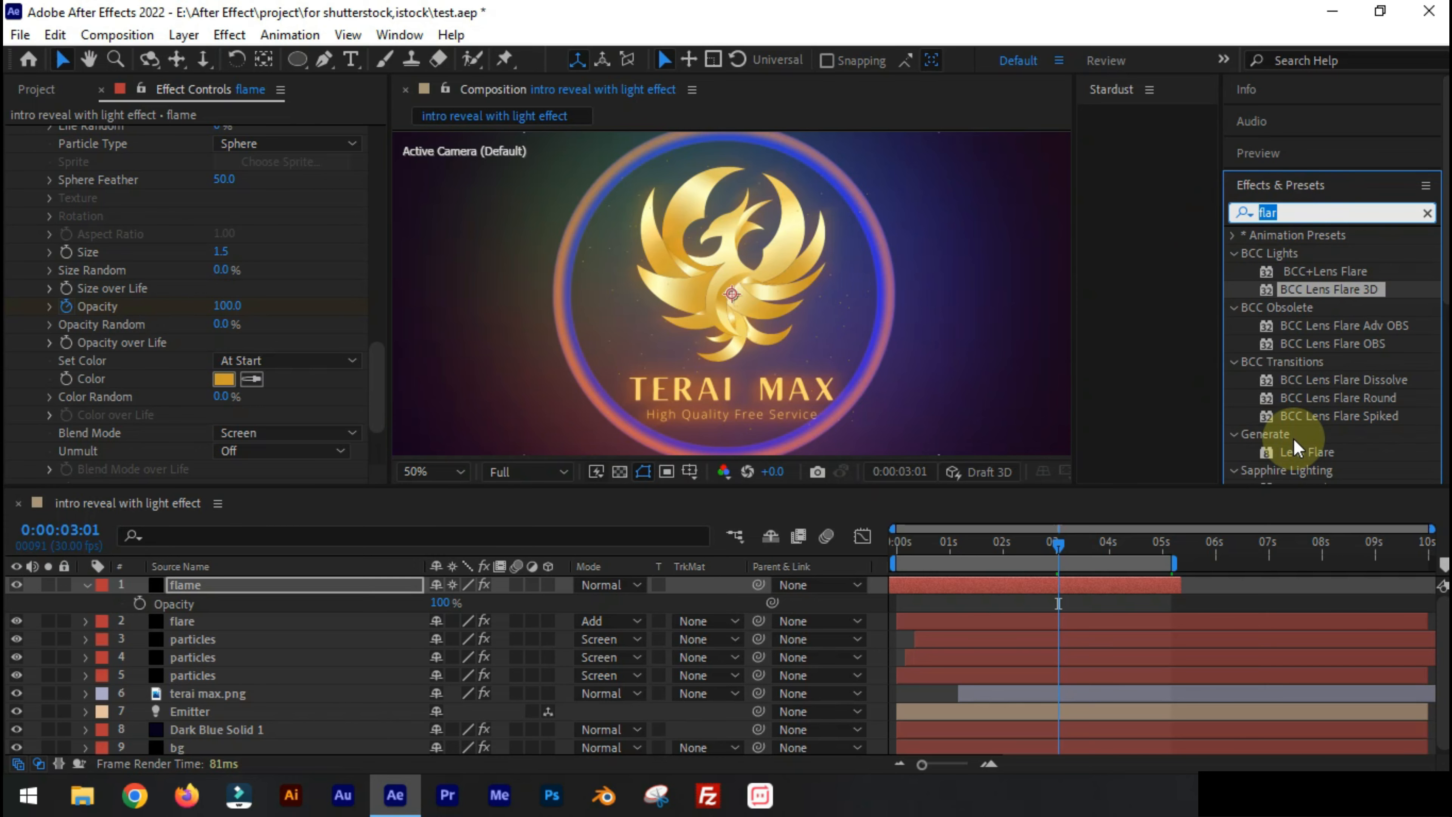
pyautogui.write('glow')
pyautogui.scroll(-5, 1309, 337)
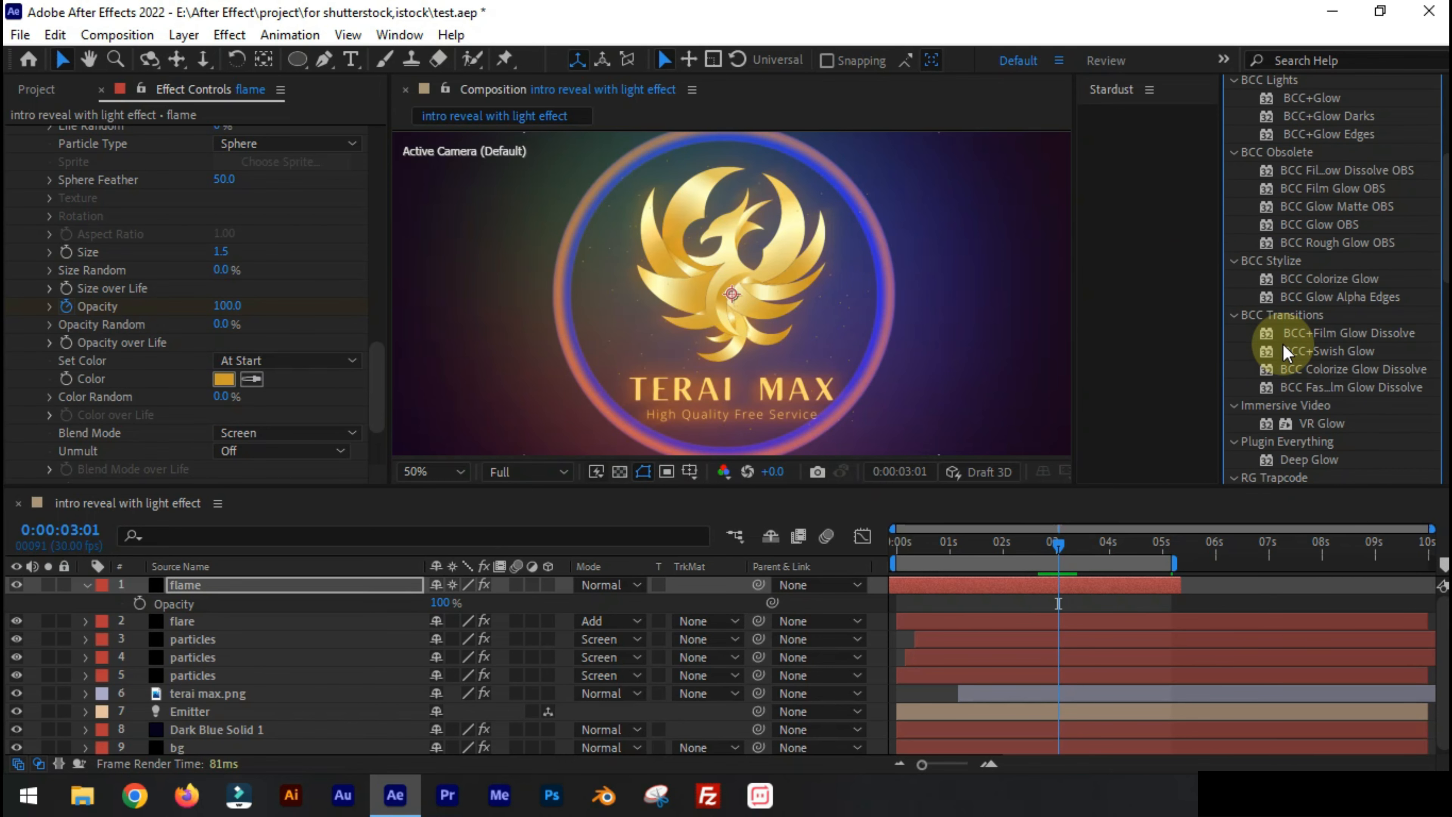
pyautogui.moveTo(1309, 337); pyautogui.dragTo(338, 347)
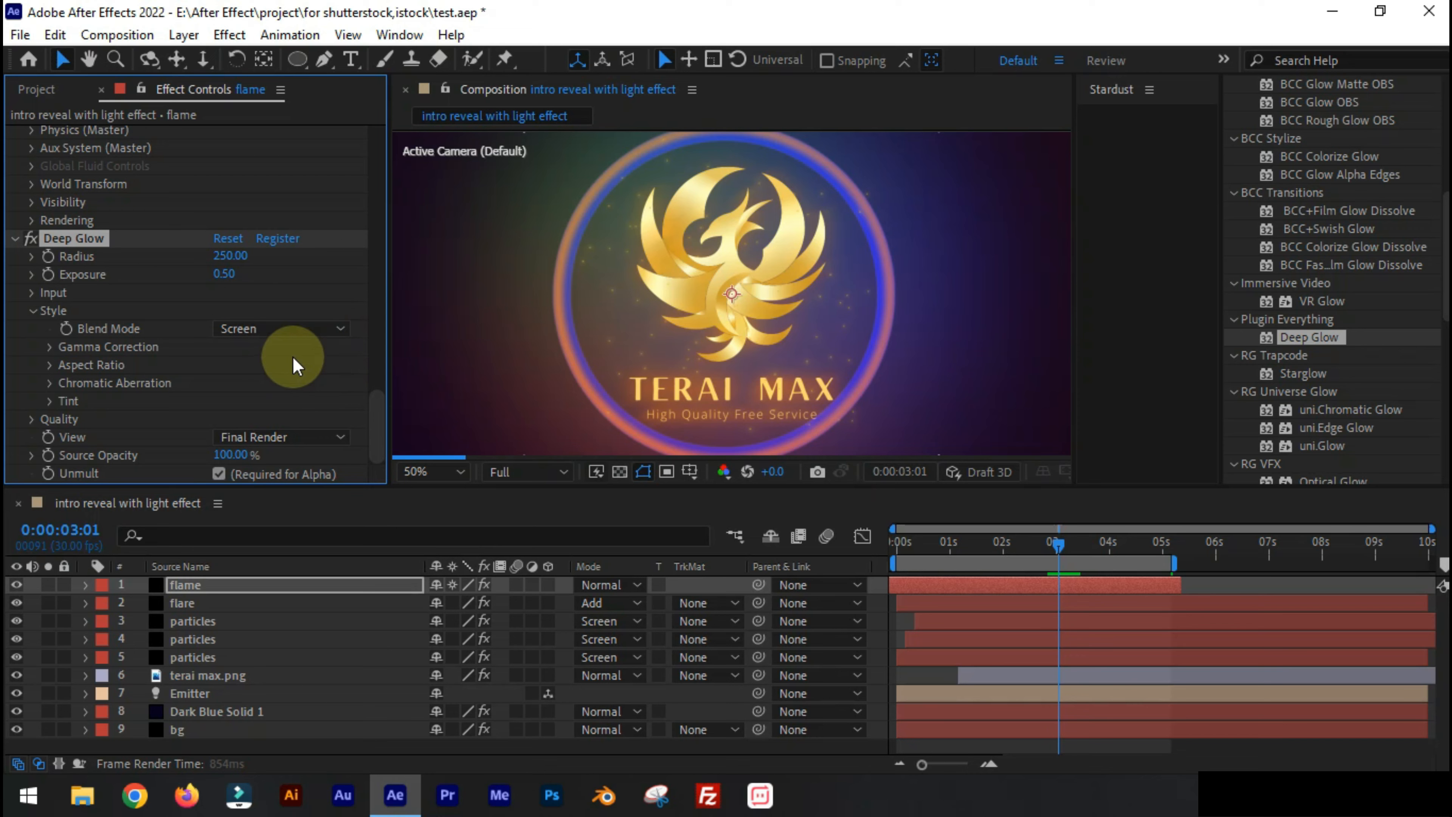
# Set the flame's Deep Glow exposure to 2 and radius to 100
pyautogui.click(226, 274)
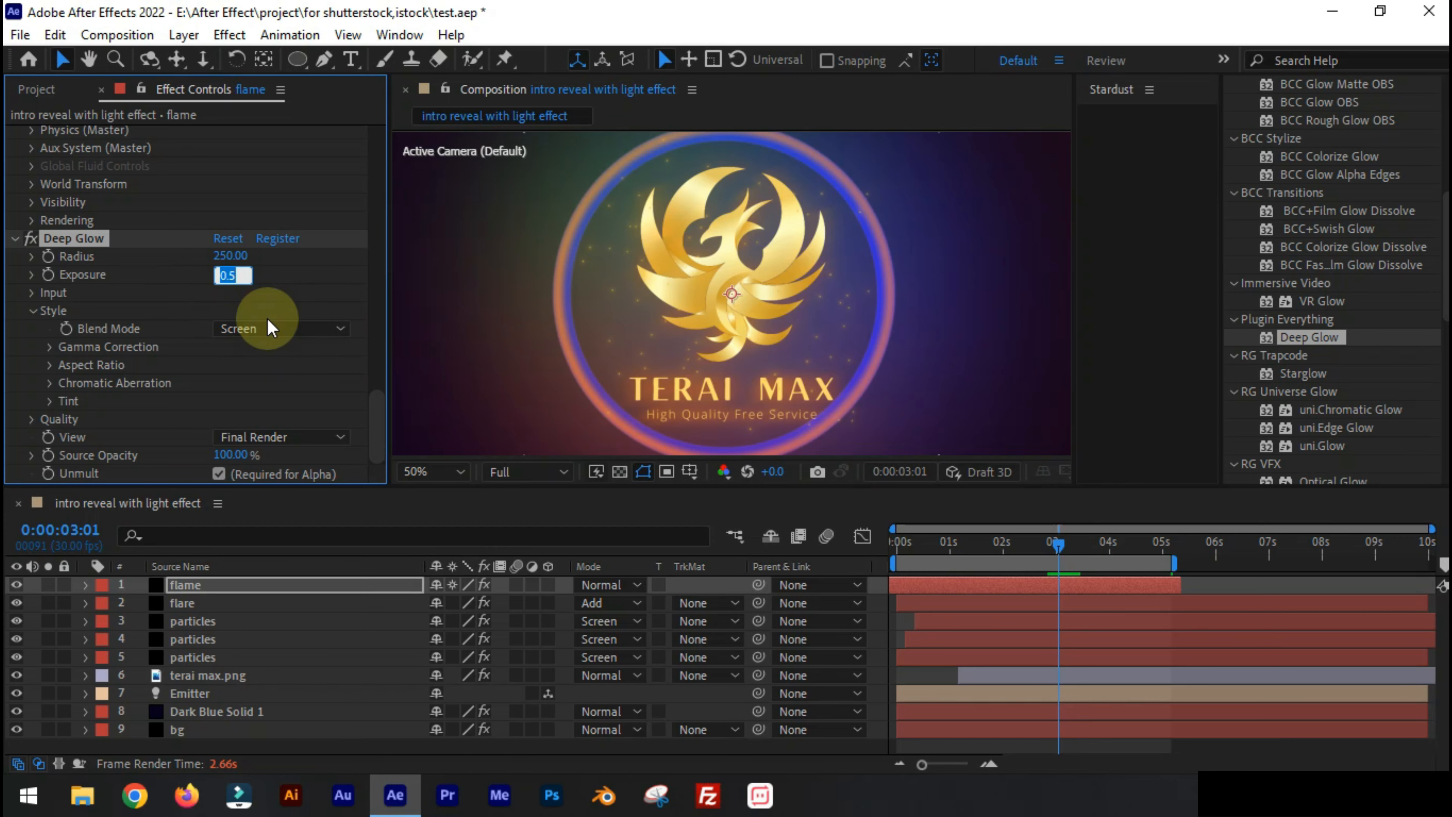
pyautogui.write('2')
pyautogui.press('Return')
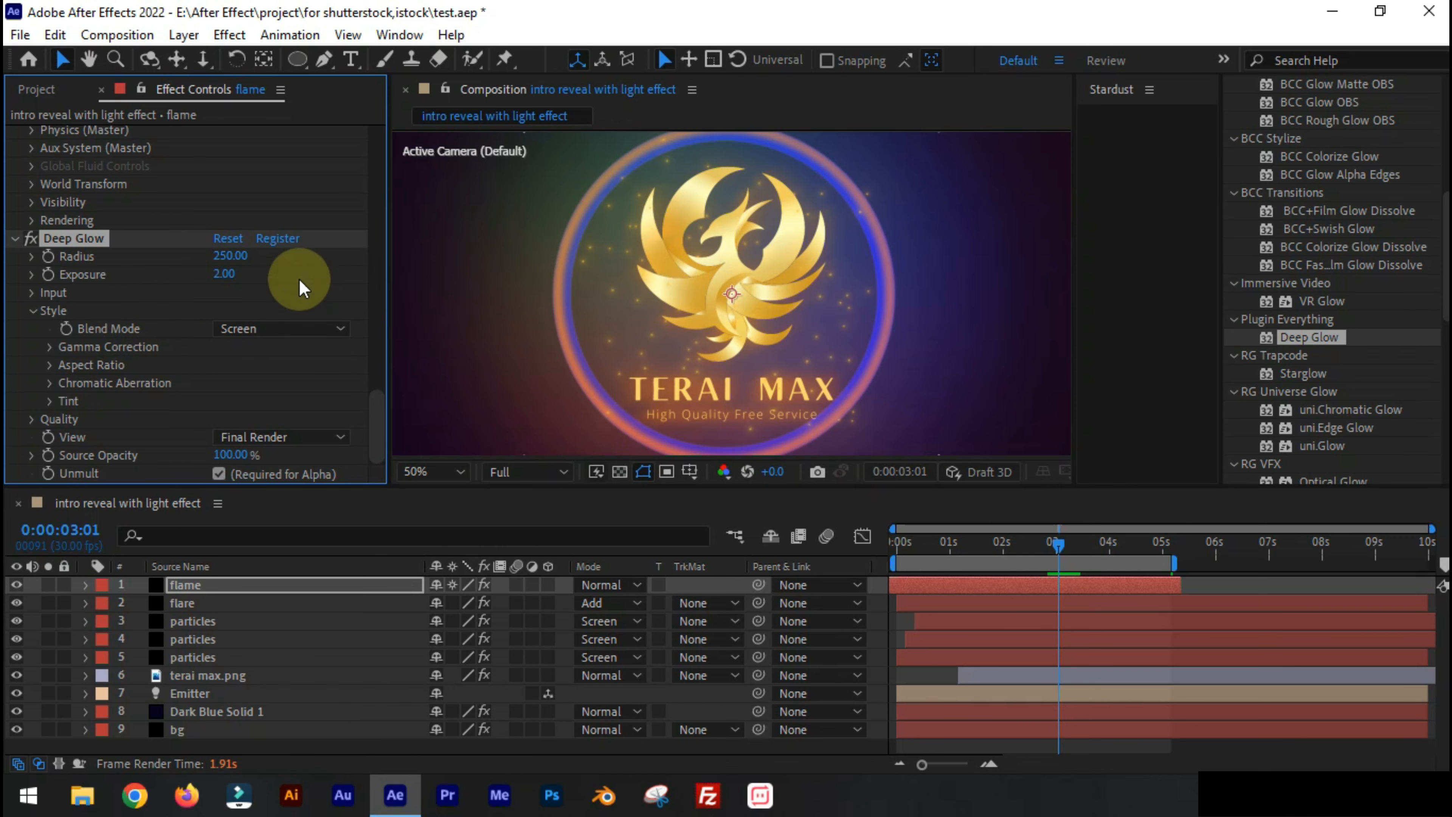
pyautogui.click(231, 255)
pyautogui.write('100')
pyautogui.press('Return')
# Adjust the flame's Deep Glow to 56% Threshold, 91% Threshold Smooth and a radius of 122
pyautogui.click(33, 292)
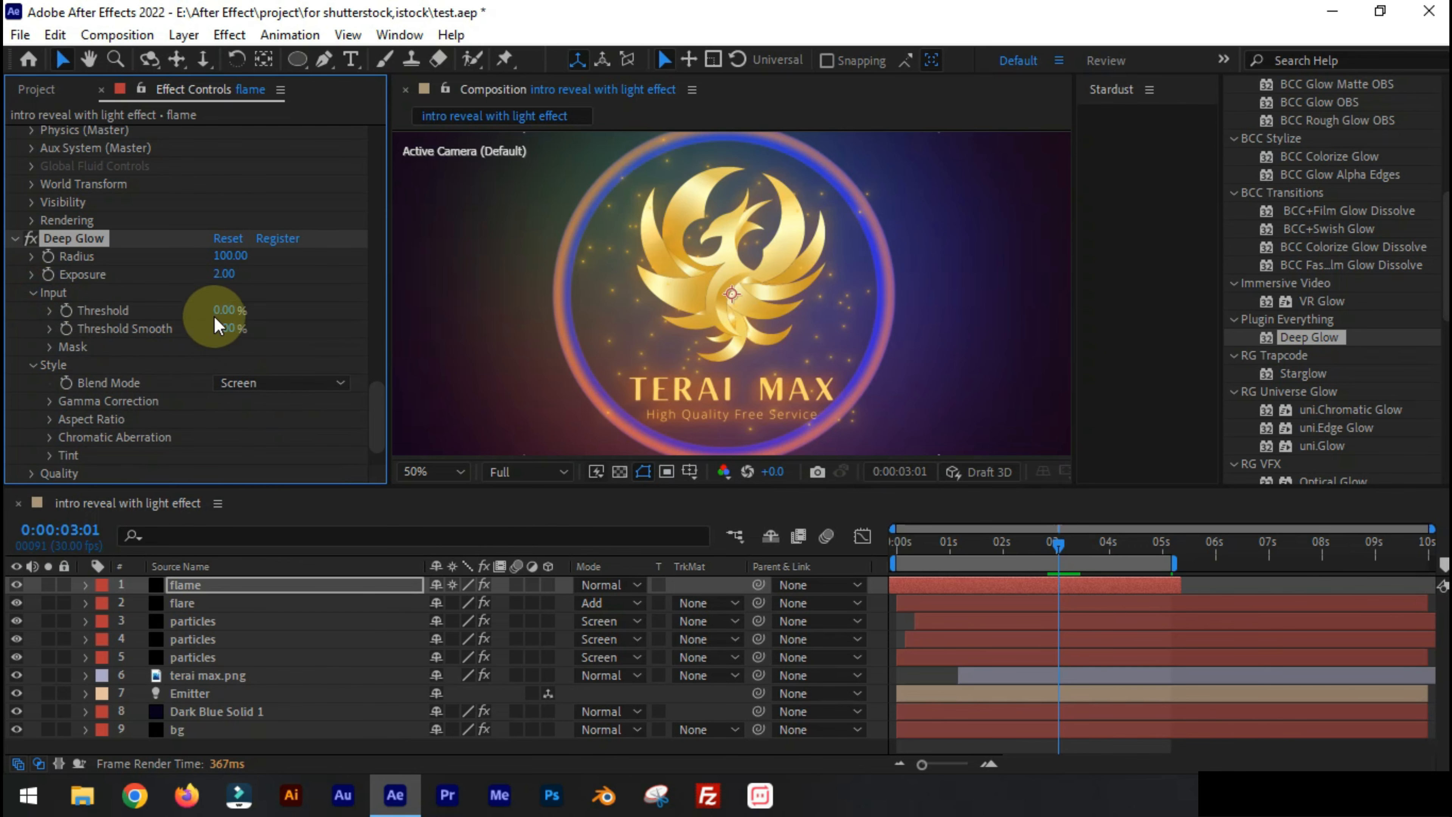
pyautogui.click(228, 328)
pyautogui.write('25')
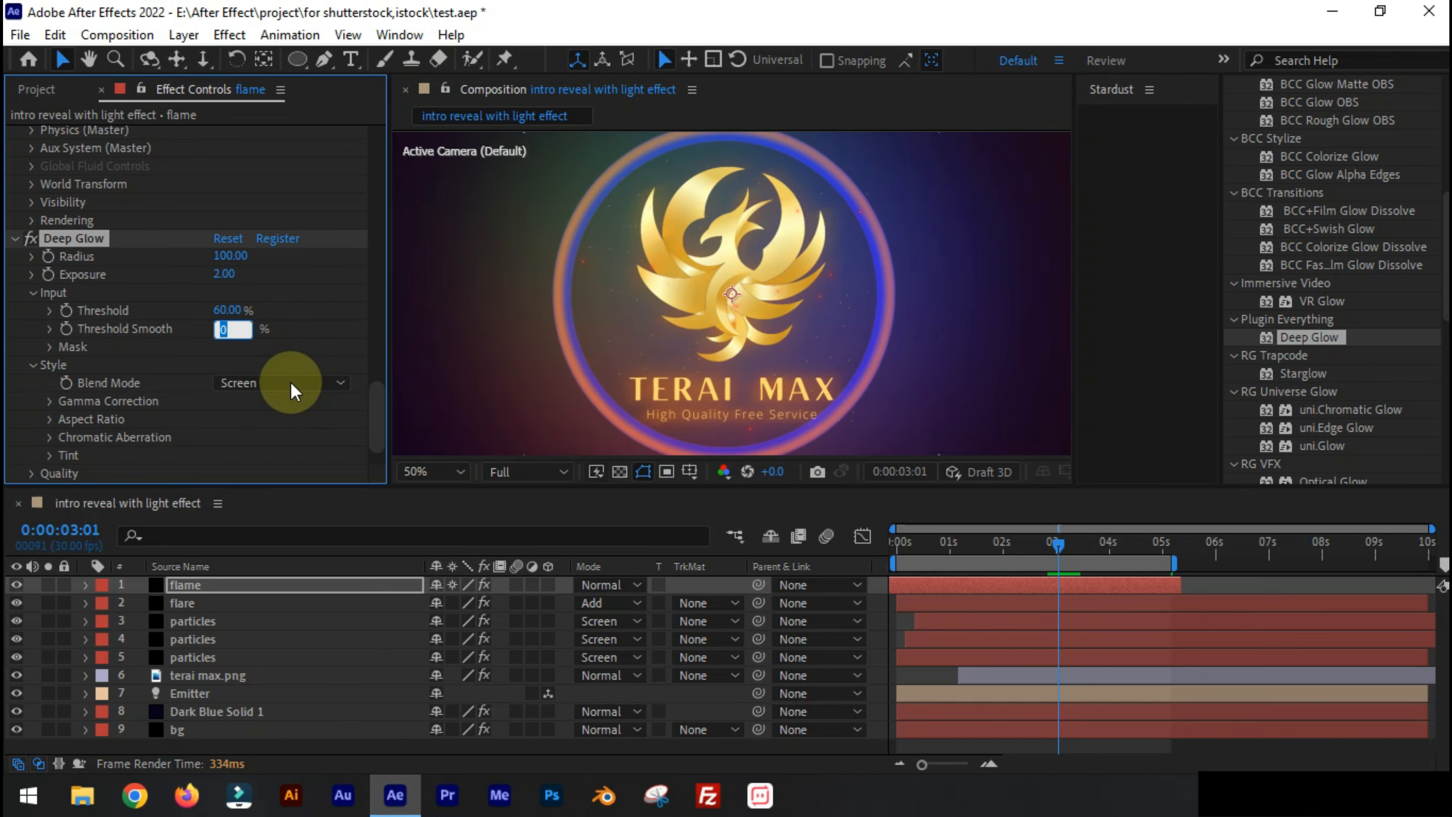
pyautogui.press('Return')
pyautogui.moveTo(240, 311); pyautogui.dragTo(228, 312)
pyautogui.moveTo(228, 328); pyautogui.dragTo(277, 328)
pyautogui.moveTo(232, 258); pyautogui.dragTo(252, 268)
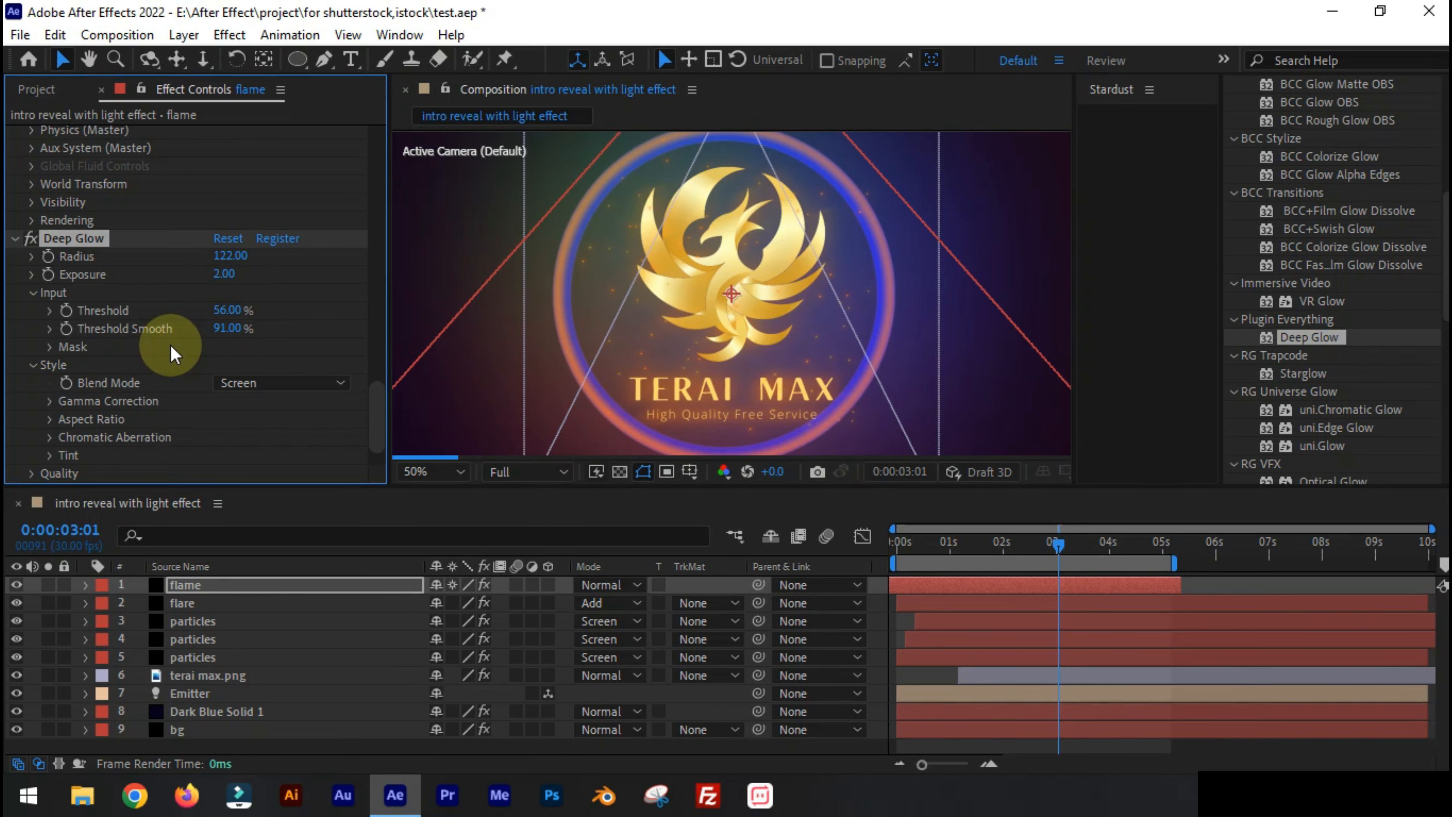
# Apply the Curves color correction effect to the flare layer
pyautogui.scroll(15, 171, 352)
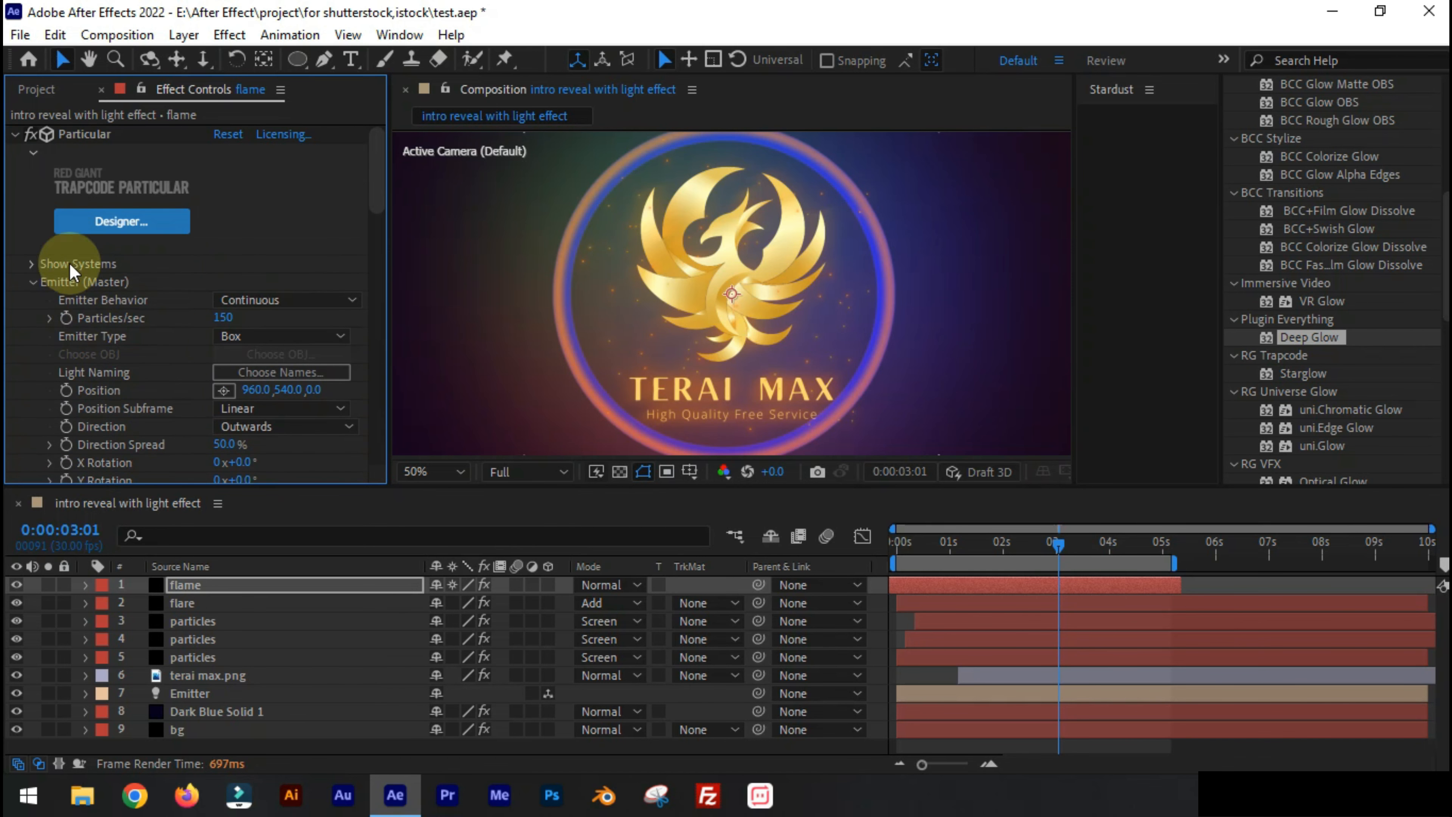
pyautogui.hotkey('ctrl', '`')
pyautogui.click(232, 600)
pyautogui.click(131, 336)
pyautogui.hotkey('ctrl', '`')
pyautogui.scroll(6, 1405, 153)
pyautogui.click(1286, 172)
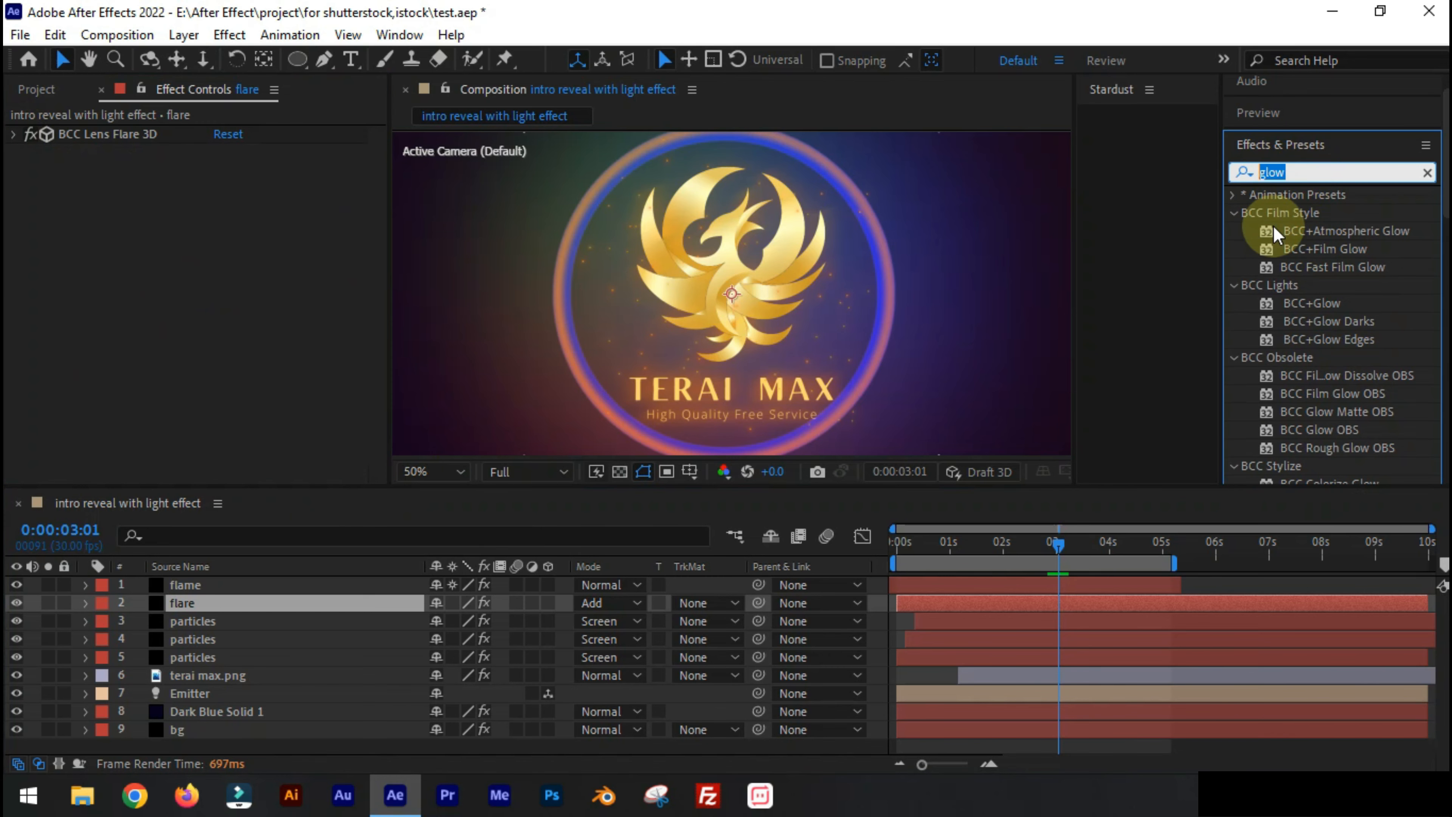
pyautogui.write('curv')
pyautogui.doubleClick(1317, 325)
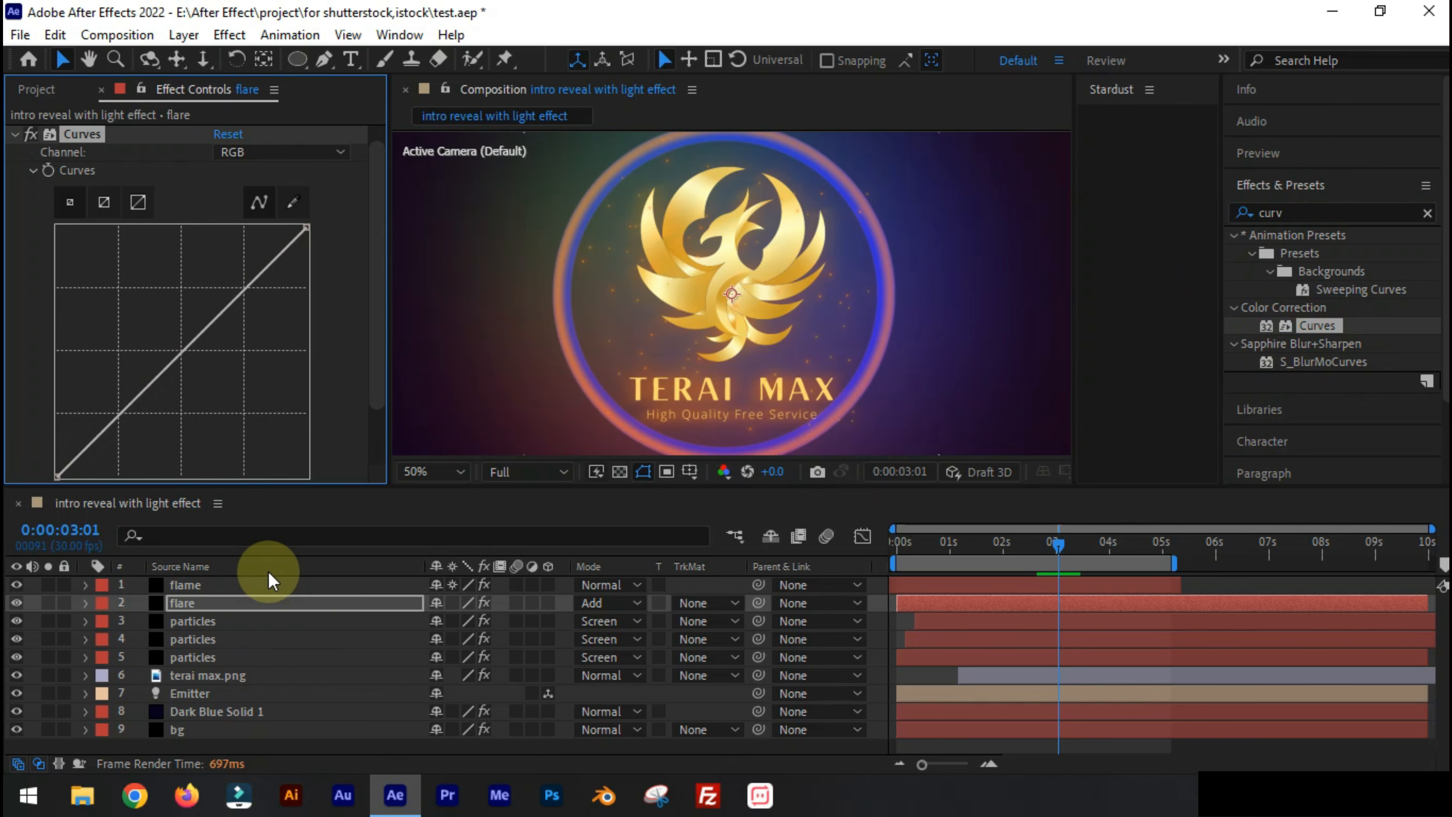
# Pull the middle of the flare's RGB curve down to darken it, and fine-tune the Red channel
pyautogui.moveTo(182, 350); pyautogui.dragTo(215, 381)
pyautogui.click(280, 152)
pyautogui.click(235, 170)
pyautogui.press(',')
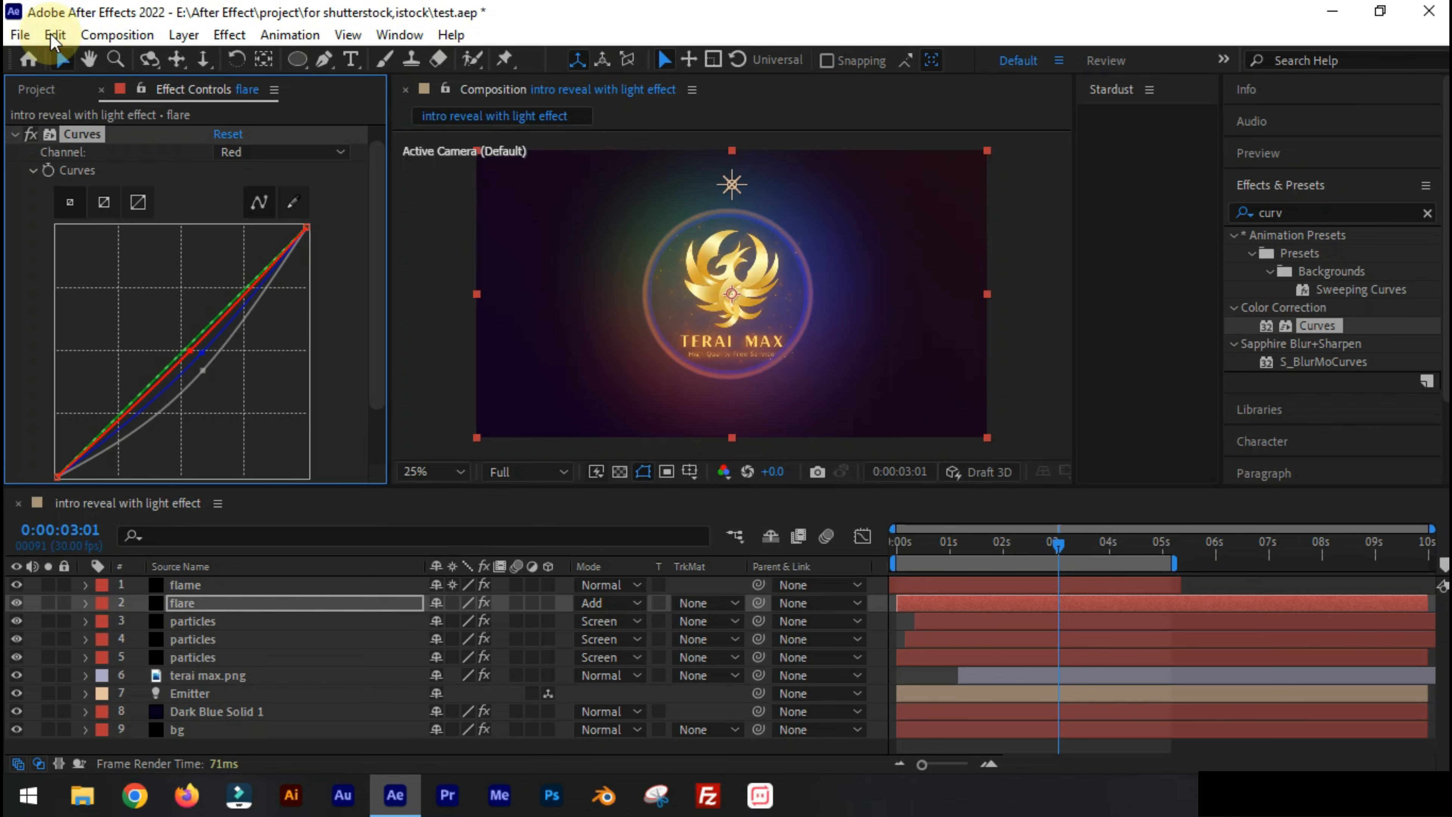
# Paste the flare's Curves effect onto Dark Blue Solid 1 and raise the midpoint of its RGB curve
pyautogui.click(215, 711)
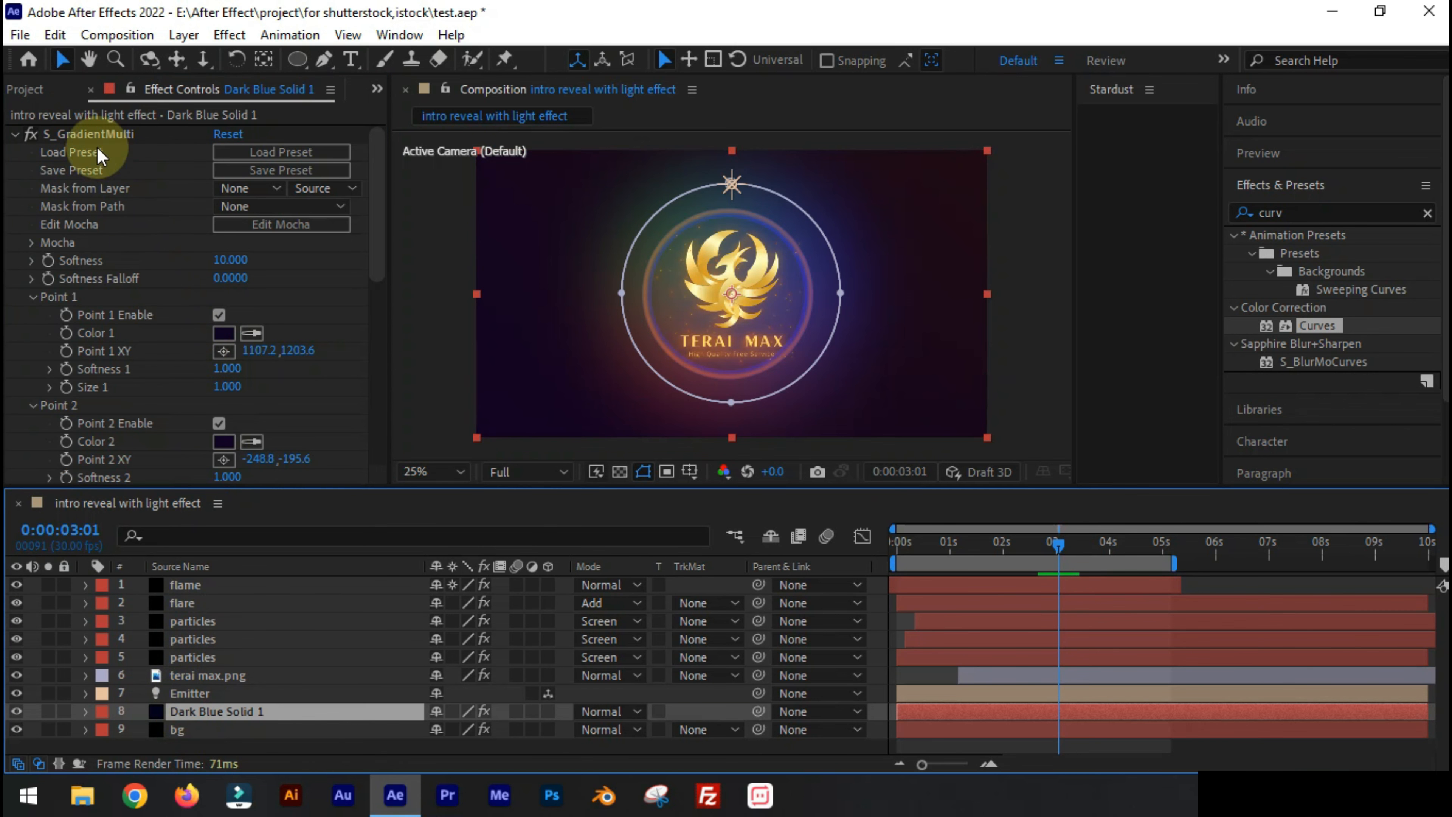
pyautogui.click(55, 35)
pyautogui.click(86, 243)
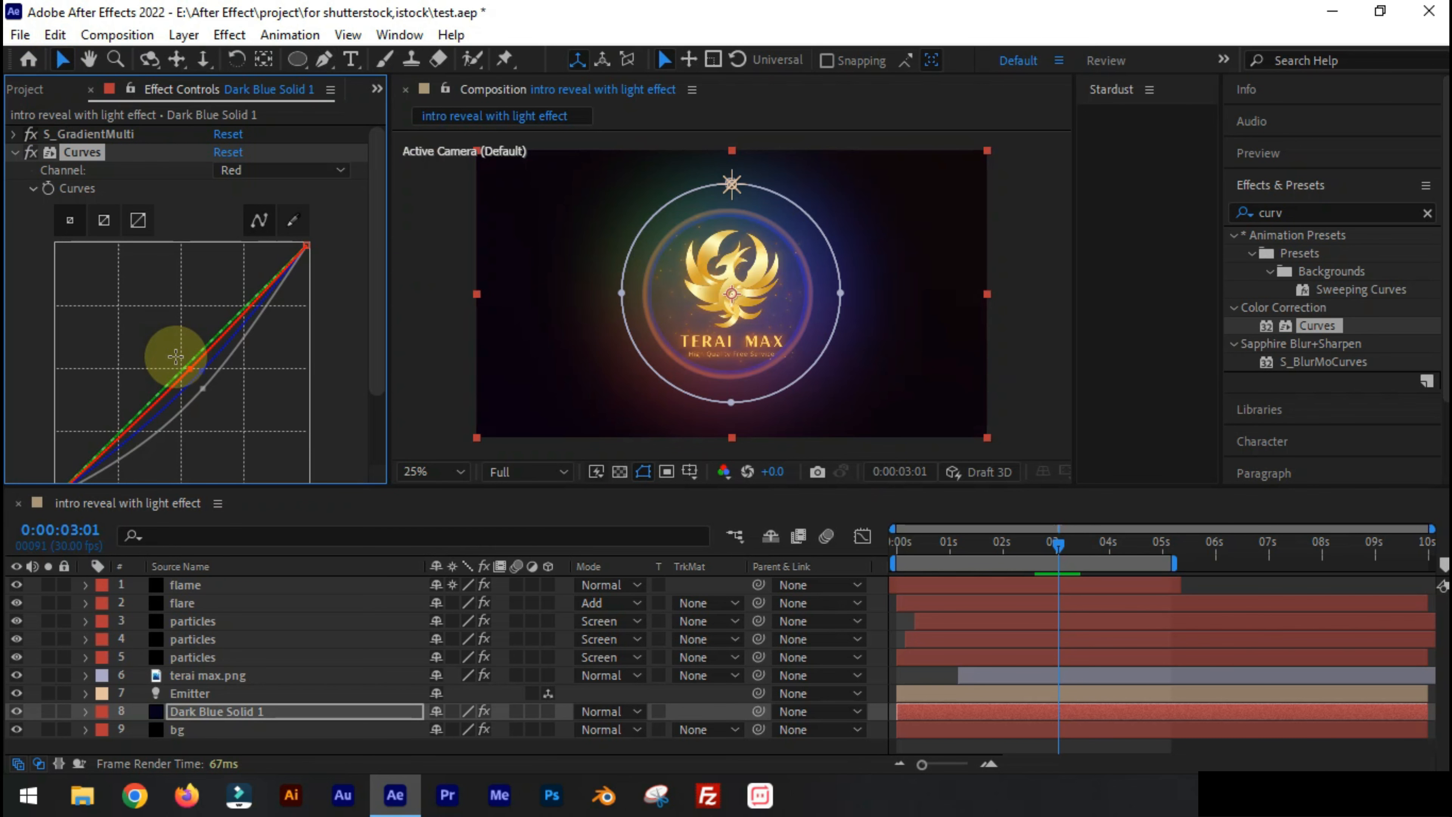
pyautogui.moveTo(204, 387); pyautogui.dragTo(180, 359)
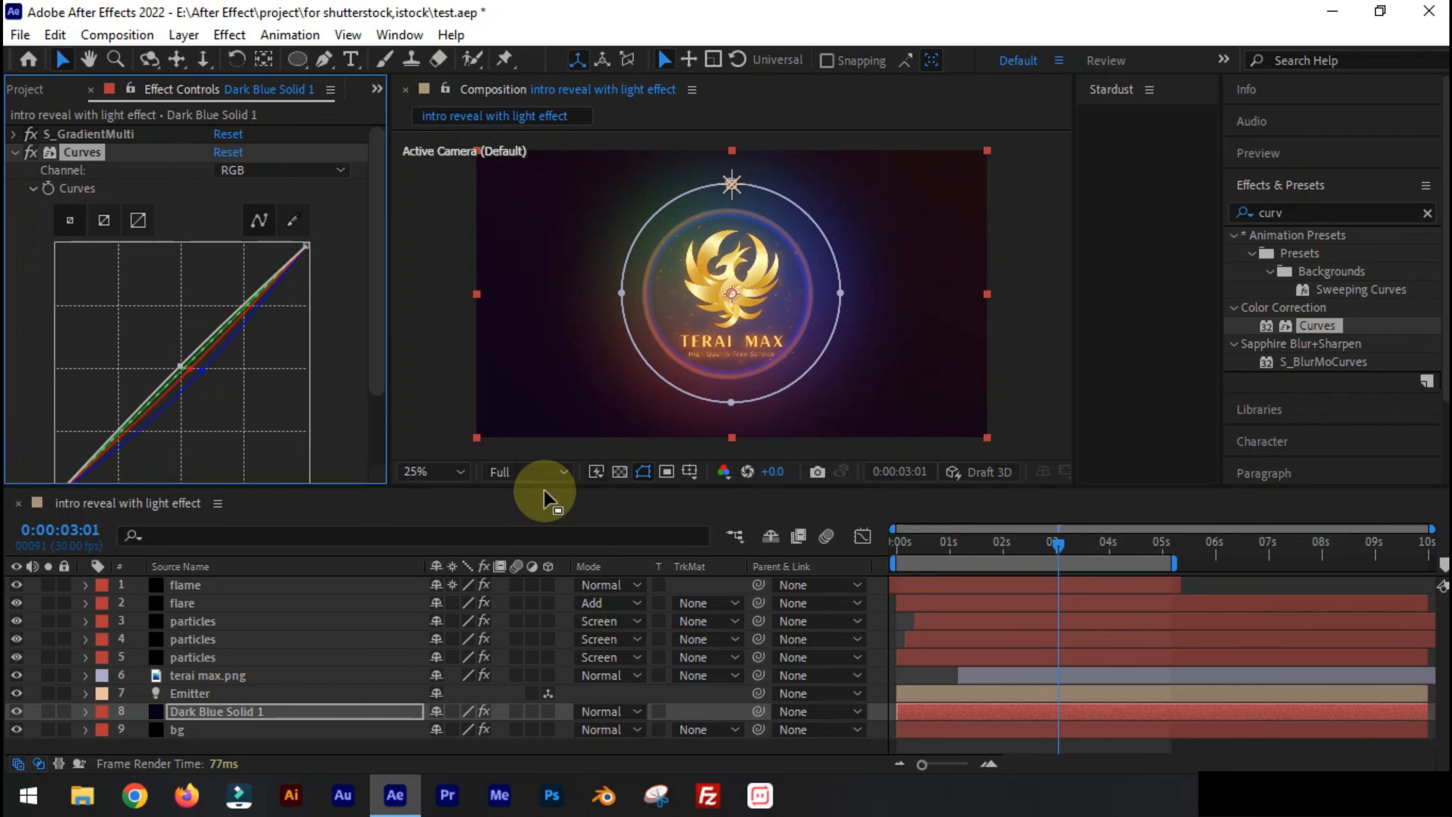
# Paste the copied Curves effect onto the terai max.png layer
pyautogui.click(193, 675)
pyautogui.click(55, 35)
pyautogui.click(89, 254)
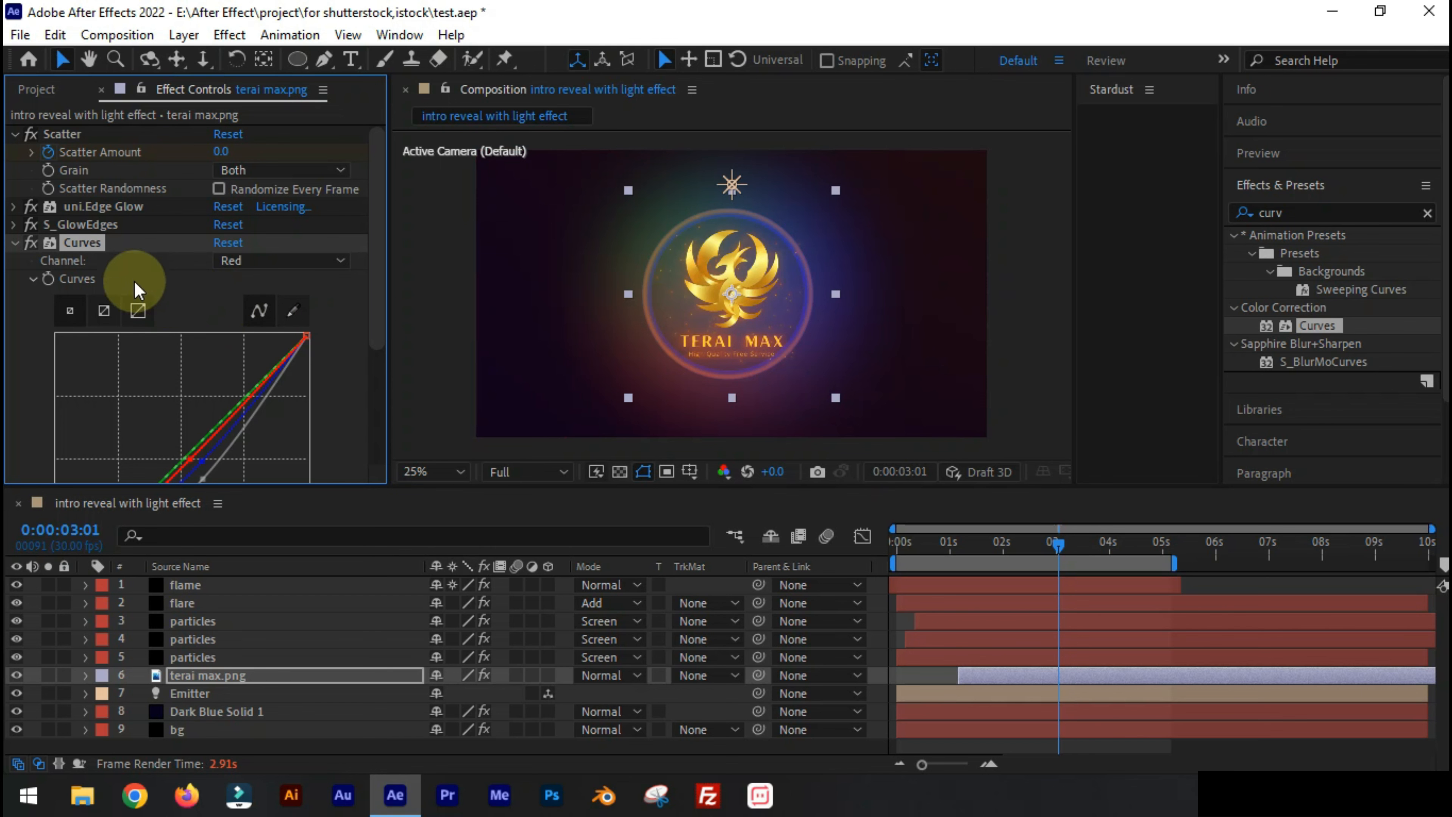
# At 0:00:00:29, change the Particular particle color of the particles layer in row 4 to teal (168D70)
pyautogui.click(948, 552)
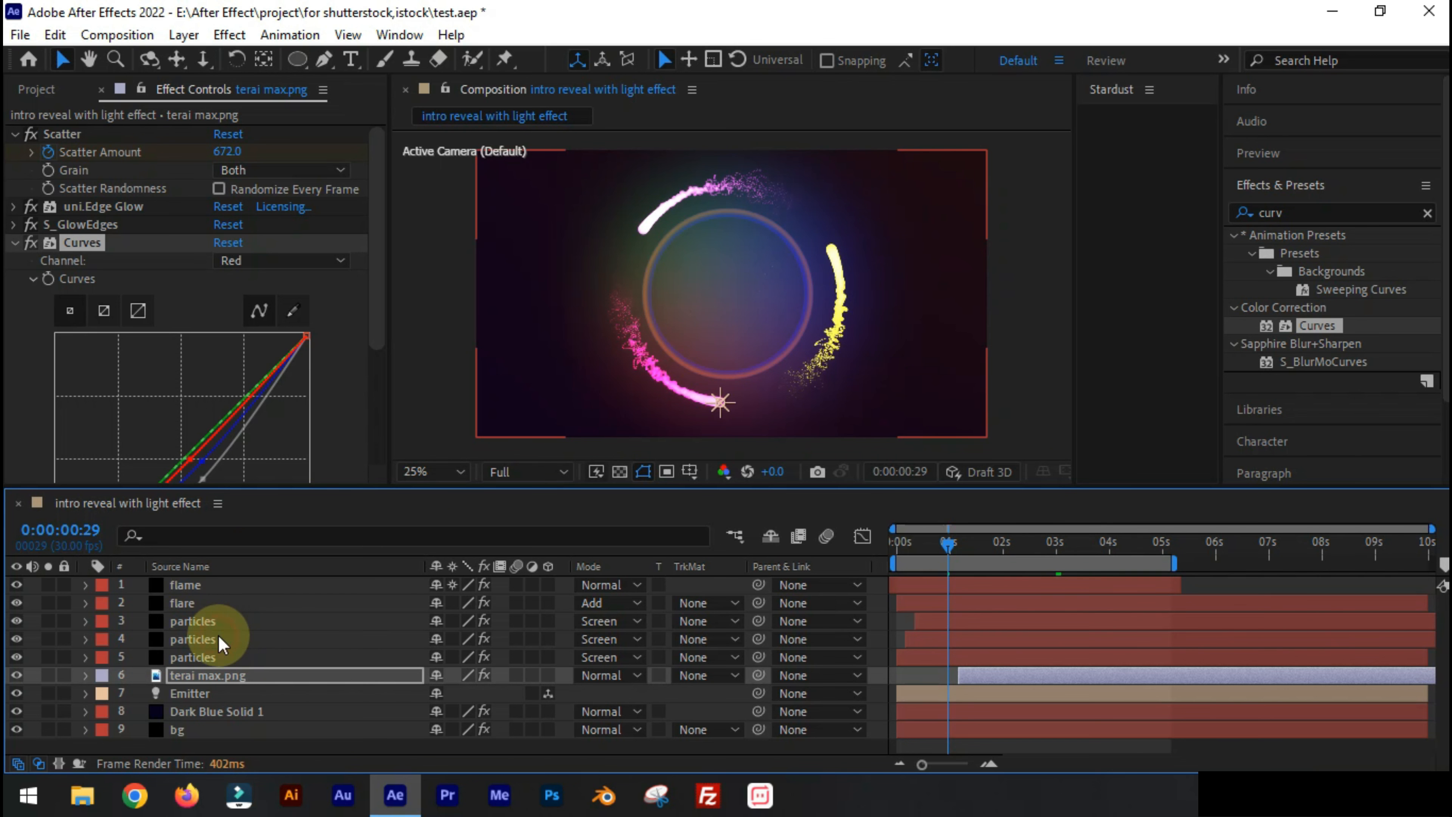
pyautogui.hotkey('ctrl', 'Up')
pyautogui.hotkey('ctrl', 'Up')
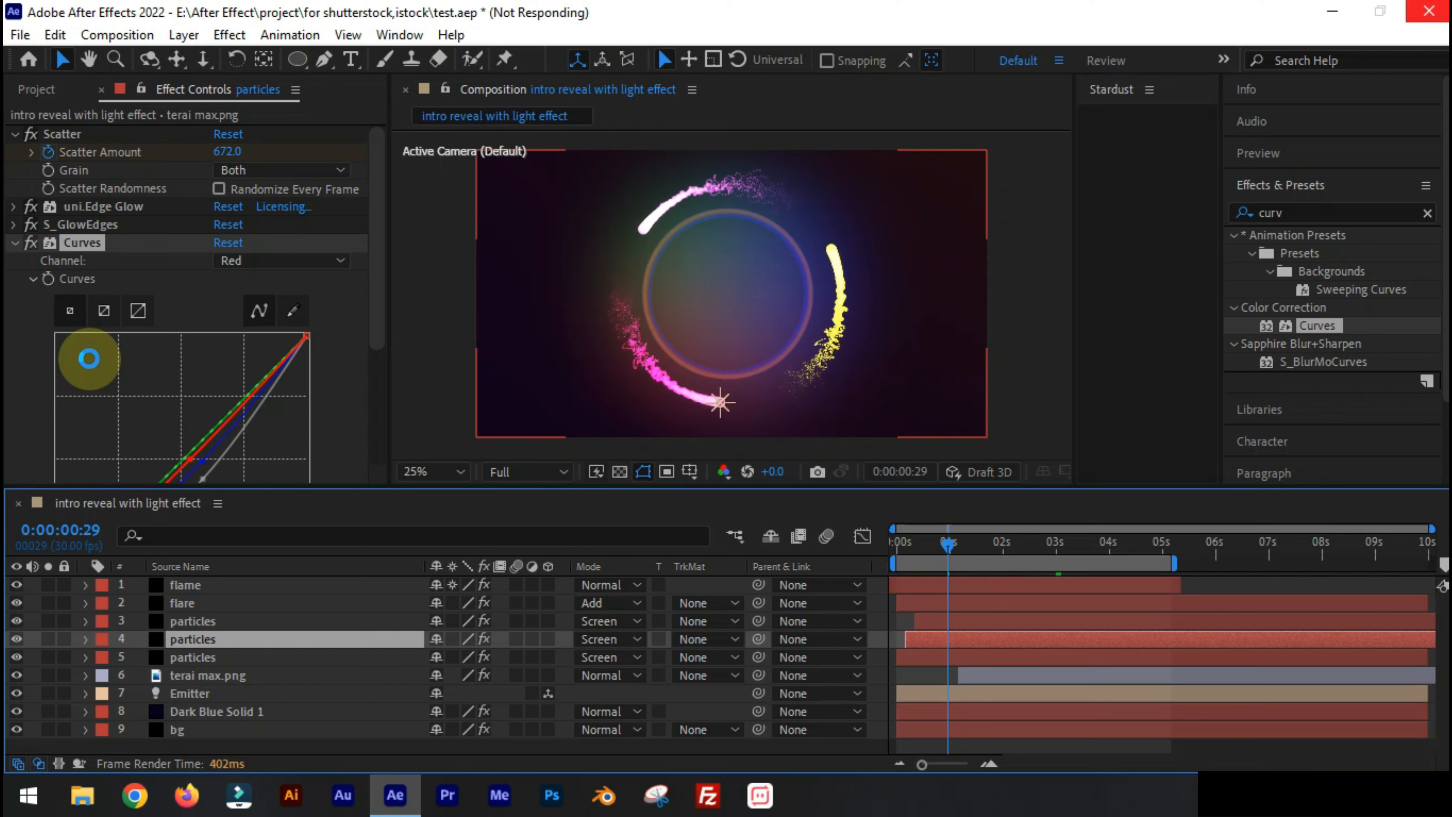
pyautogui.click(14, 133)
pyautogui.scroll(-5, 151, 309)
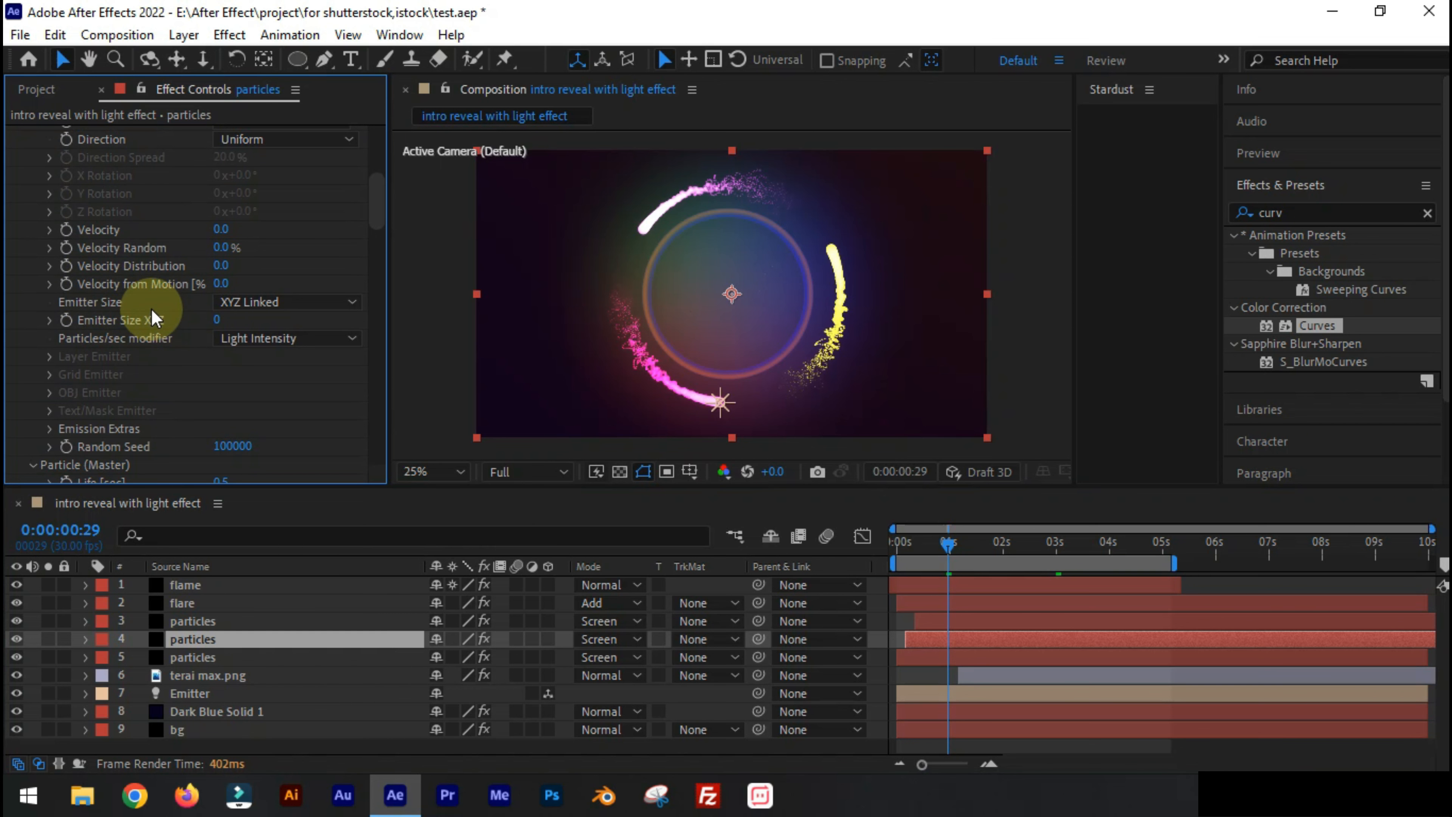
pyautogui.scroll(-10, 142, 326)
pyautogui.click(219, 208)
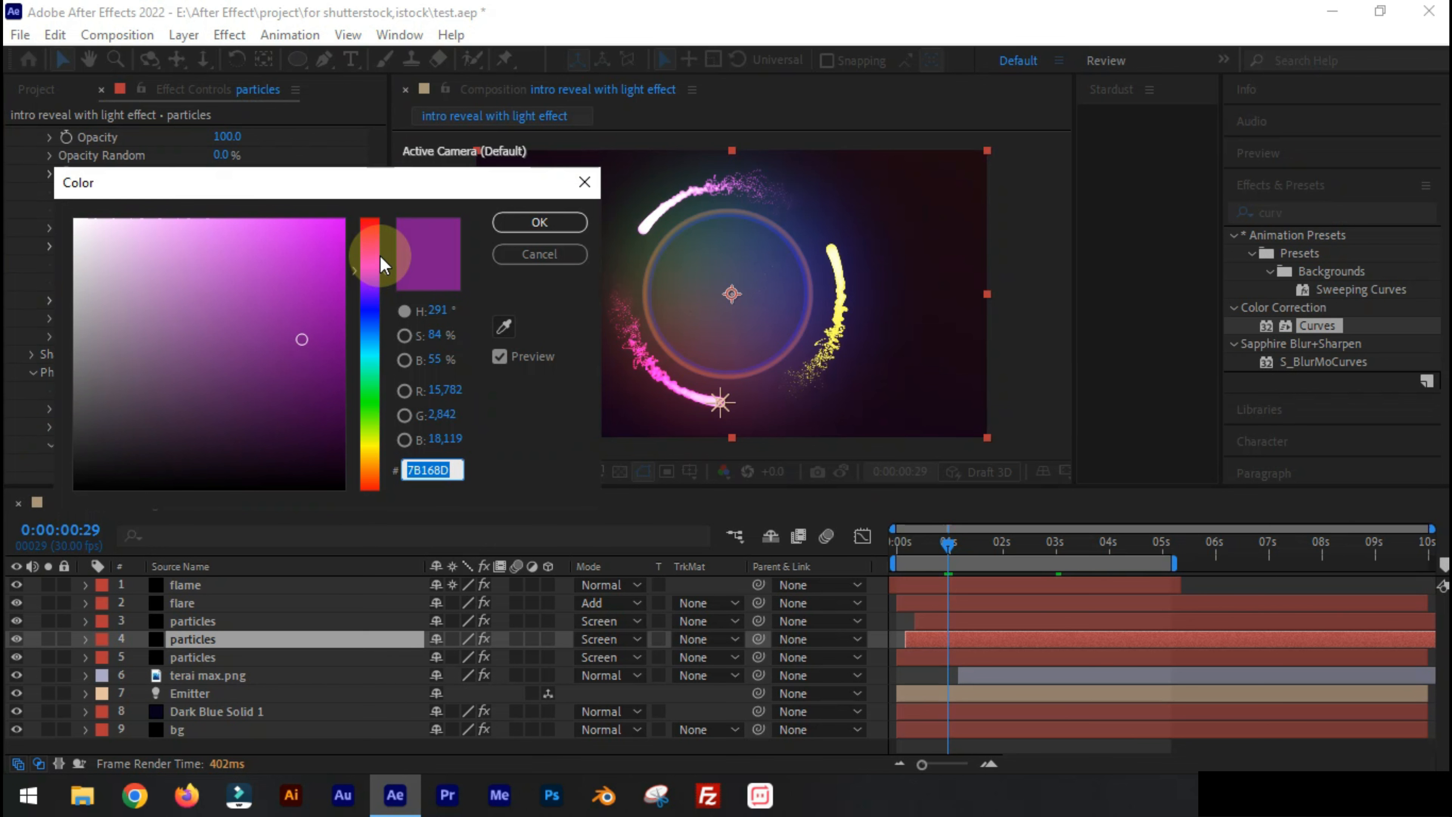
pyautogui.moveTo(370, 364); pyautogui.dragTo(317, 370)
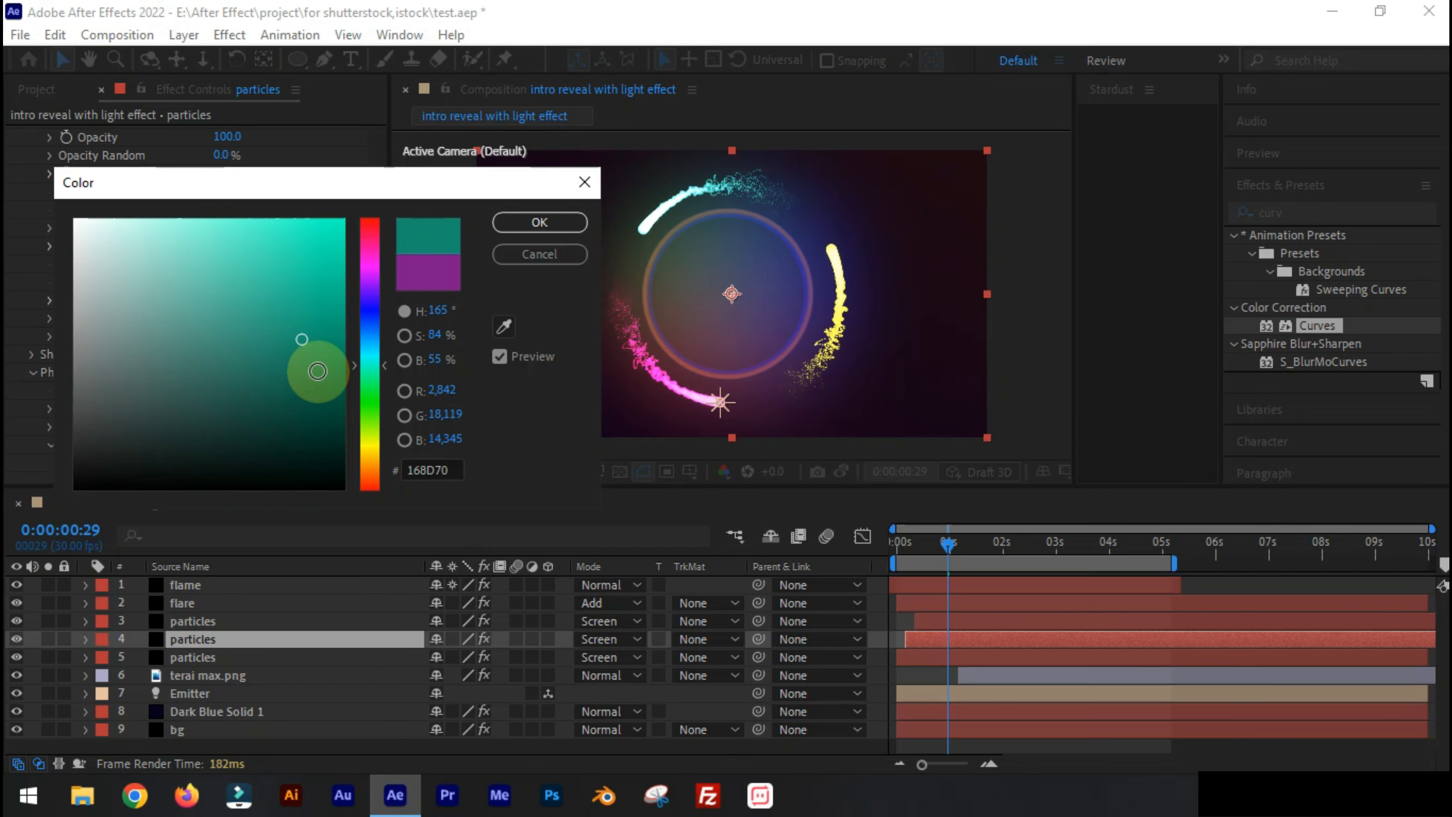
pyautogui.click(539, 222)
# Collapse the Particular settings, save the project, and move to 0:00:01:19 to check the recolored trail
pyautogui.scroll(15, 65, 194)
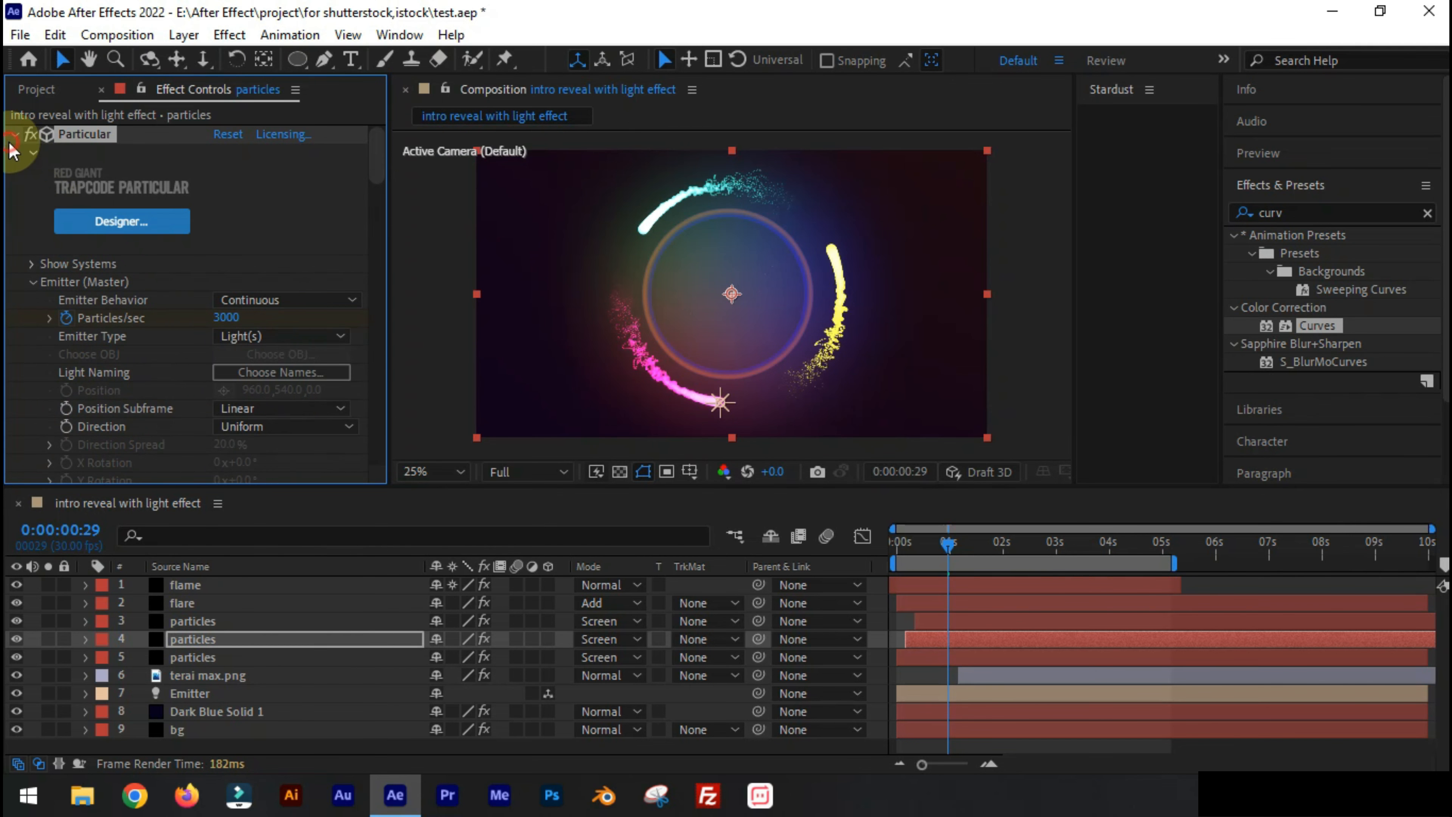
pyautogui.click(12, 137)
pyautogui.hotkey('ctrl', 's')
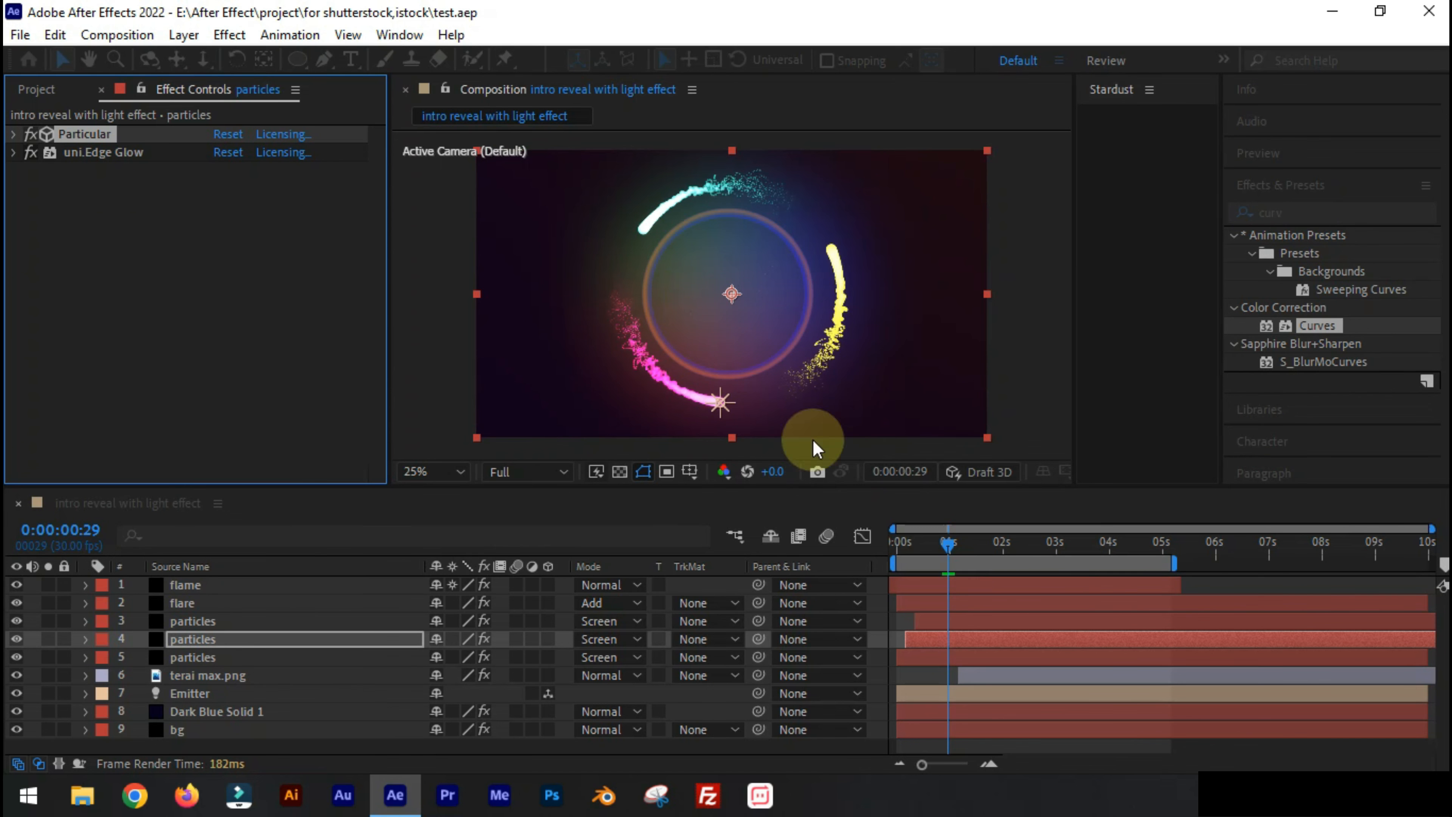
pyautogui.moveTo(904, 552); pyautogui.dragTo(984, 554)
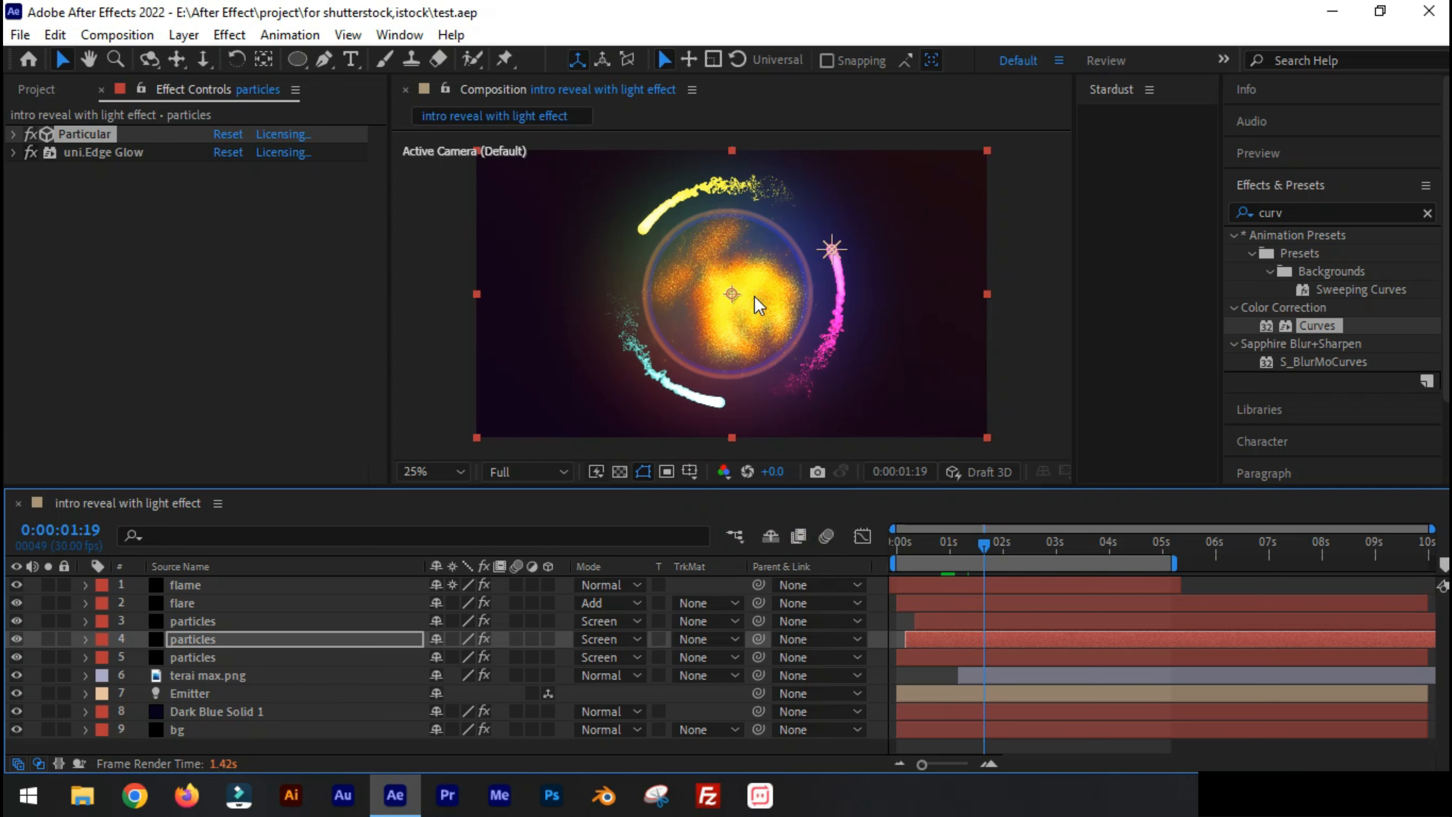